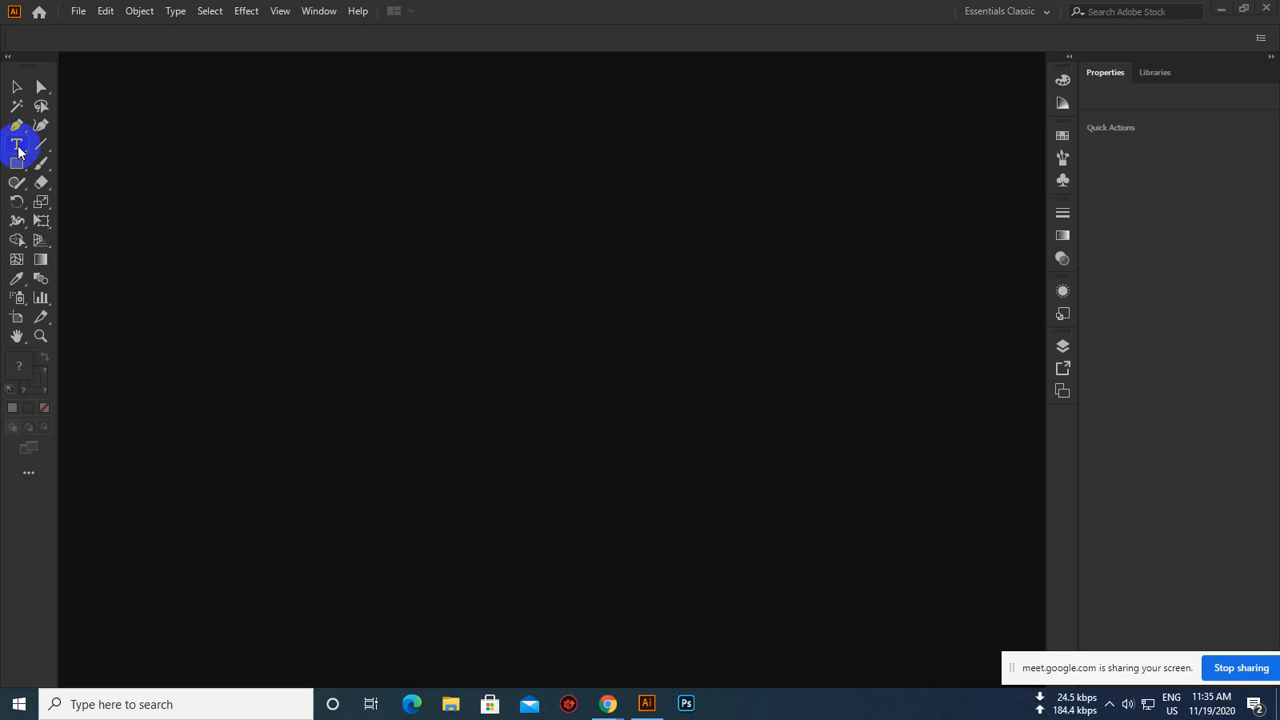
# Create a new document from the recent 800 x 600 px preset
pyautogui.moveTo(18, 150)
pyautogui.mouseDown()
pyautogui.moveTo(64, 145)
pyautogui.moveTo(84, 265)
pyautogui.moveTo(80, 140)
pyautogui.moveTo(95, 183)
pyautogui.moveTo(100, 147)
pyautogui.moveTo(112, 262)
pyautogui.moveTo(123, 174)
pyautogui.moveTo(20, 150)
pyautogui.mouseUp()
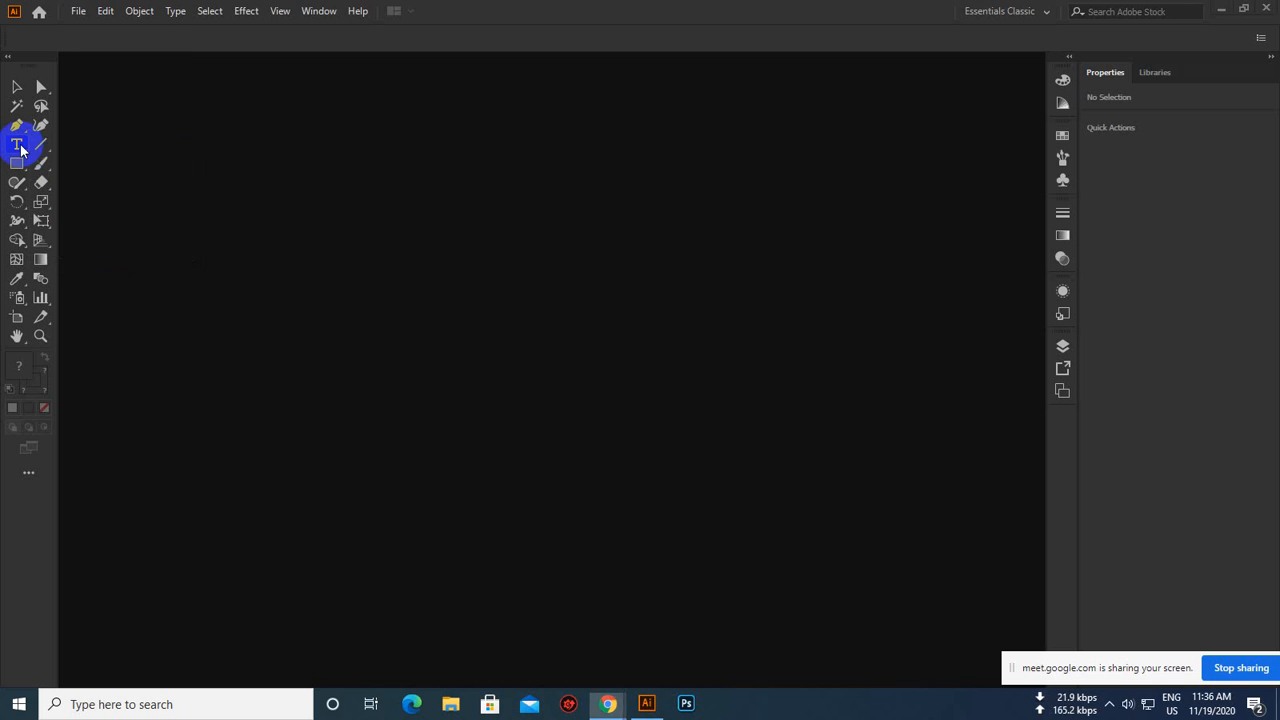
pyautogui.click(77, 12)
pyautogui.click(87, 30)
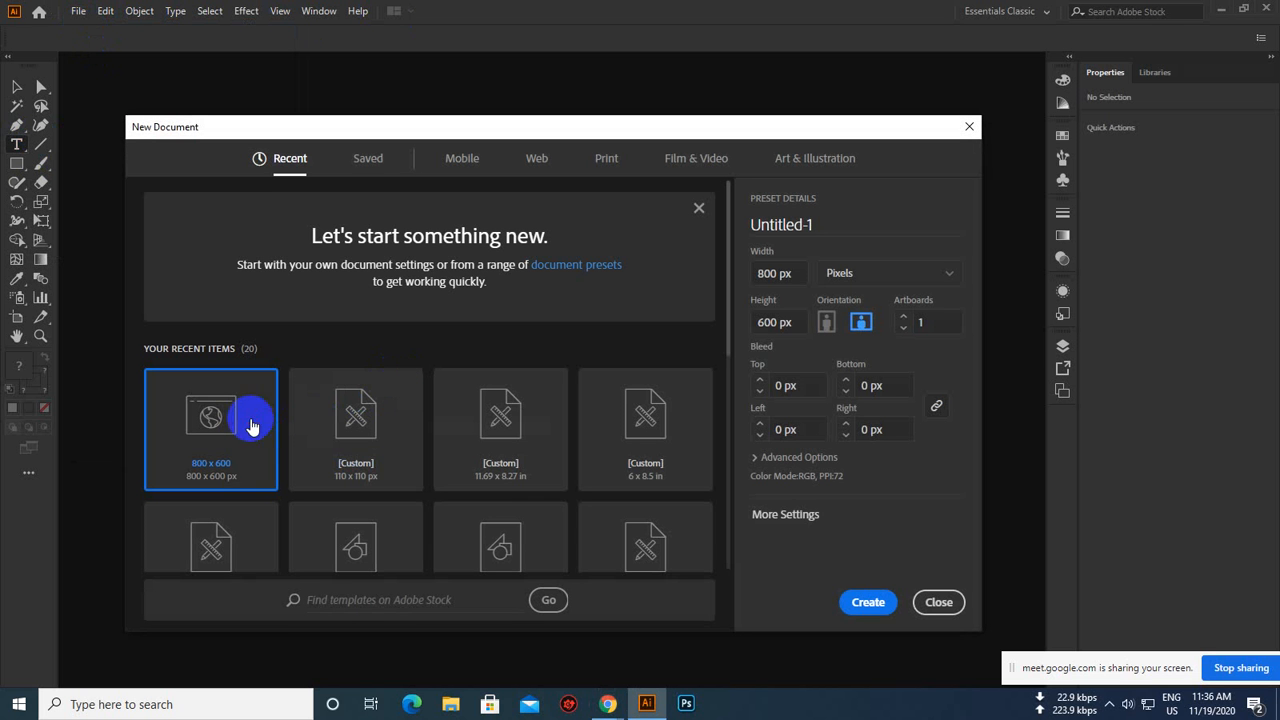
pyautogui.click(864, 605)
pyautogui.click(864, 604)
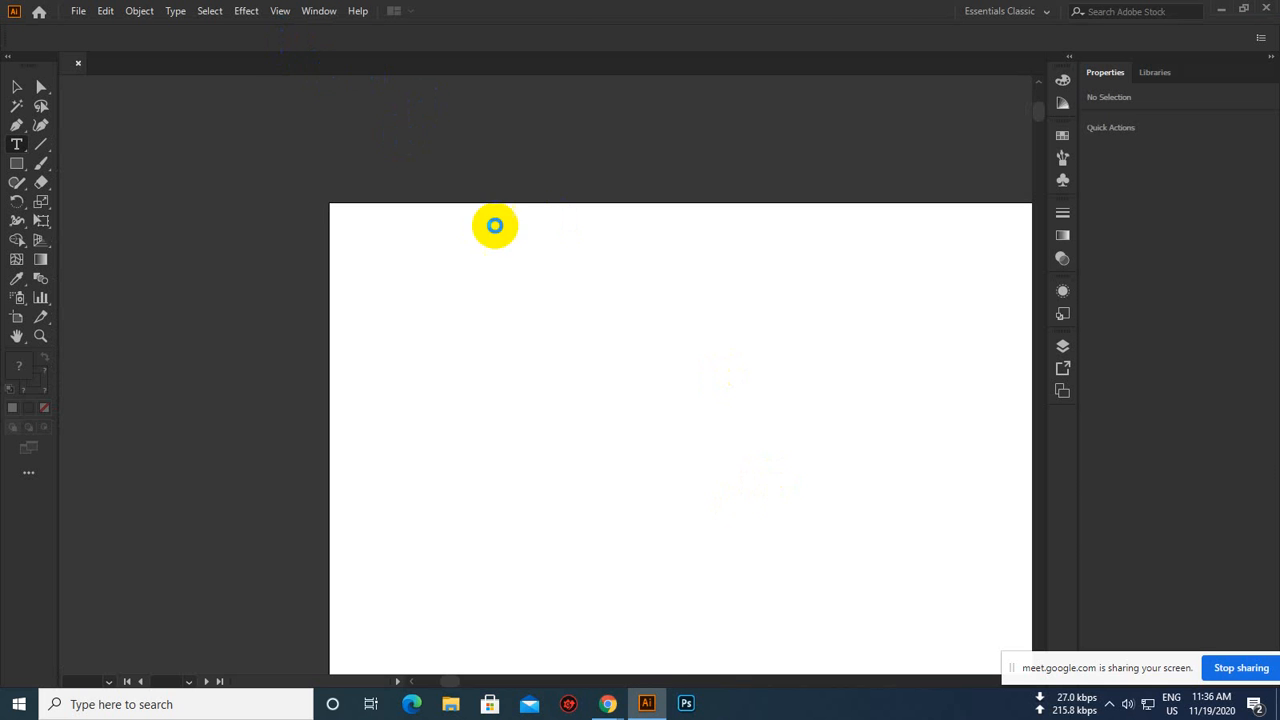
# Place placeholder point text near the middle of the artboard with the Type Tool
pyautogui.press('space')
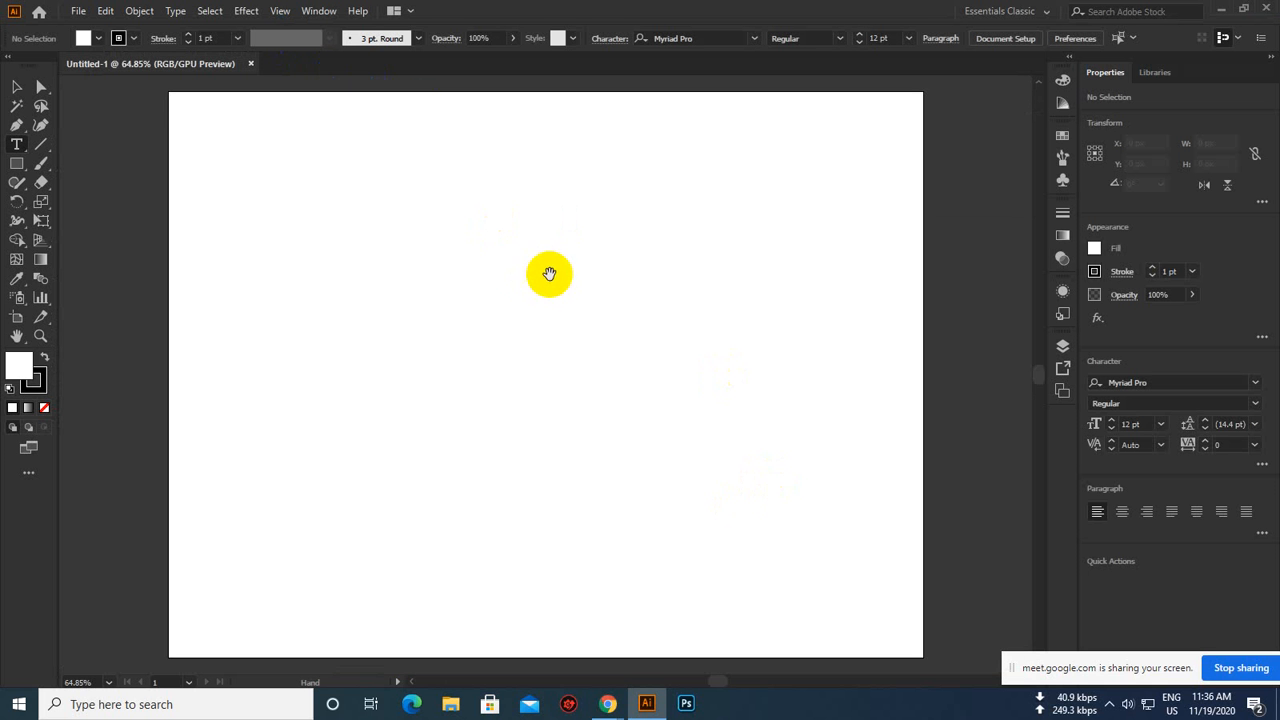
pyautogui.moveTo(515, 267); pyautogui.dragTo(544, 223)
pyautogui.keyDown('ctrl'); pyautogui.click(538, 264); pyautogui.keyUp('ctrl')
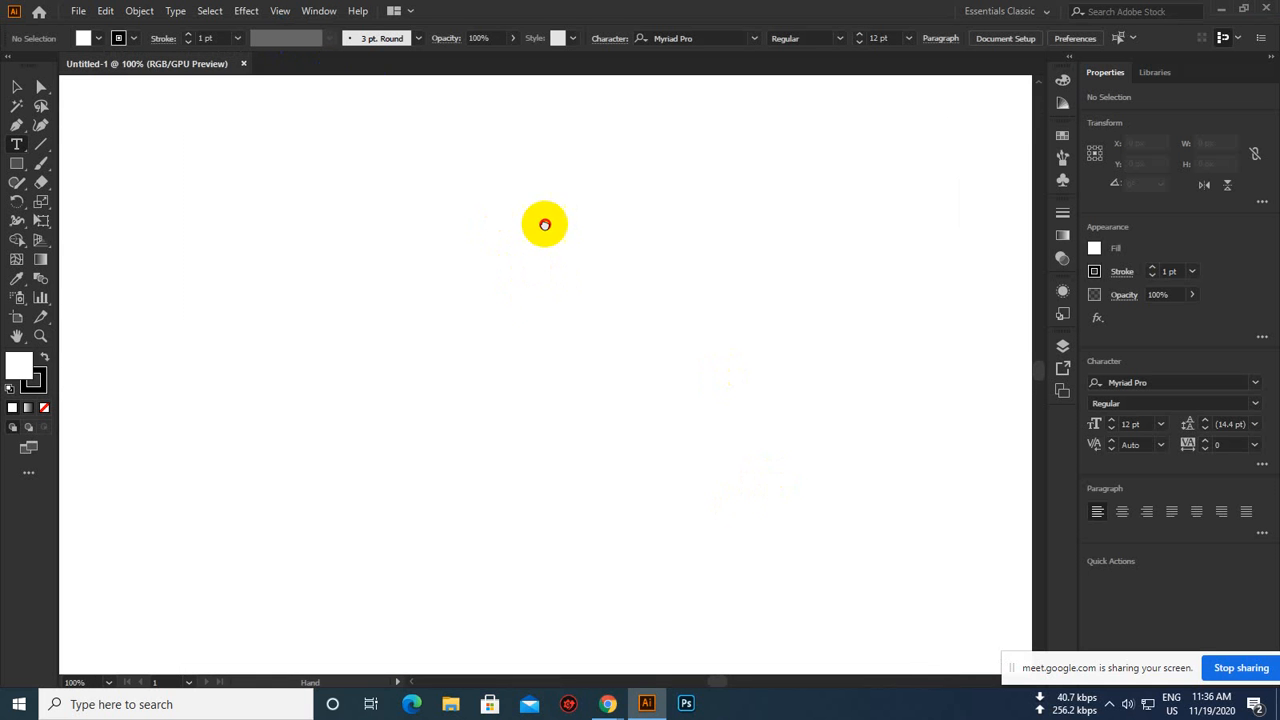
pyautogui.hotkey('ctrl', '-')
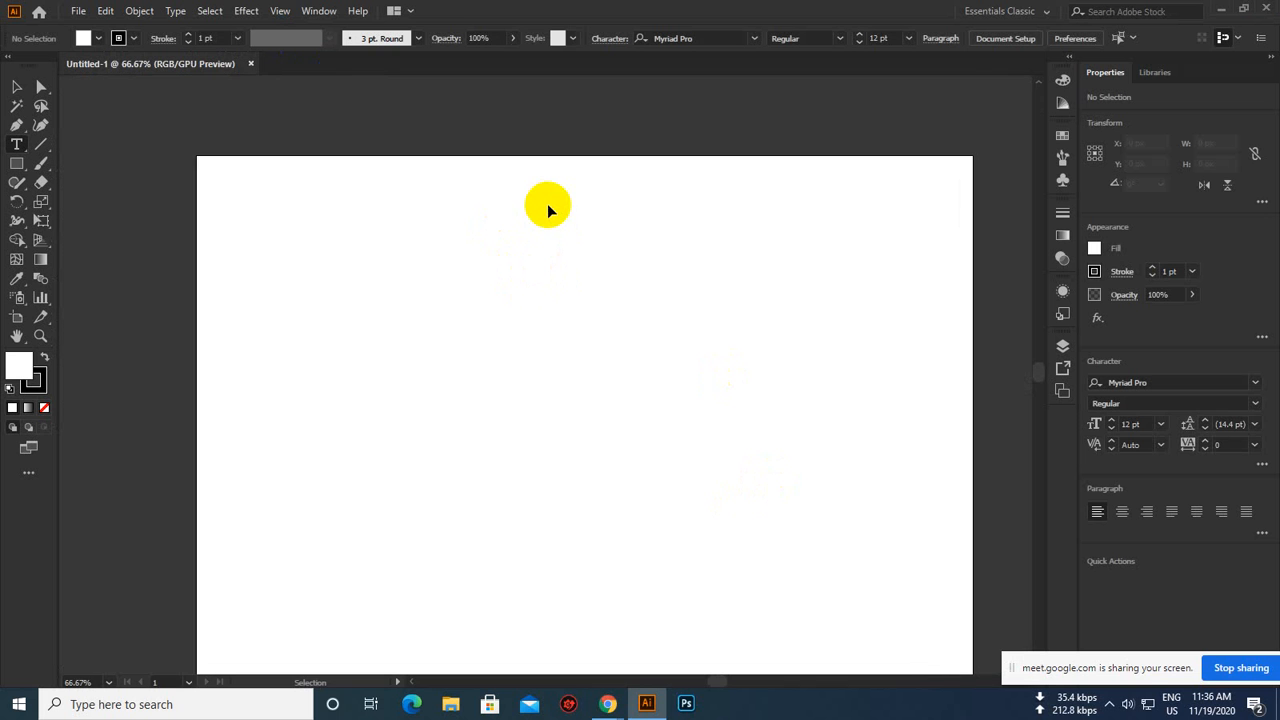
pyautogui.press('space')
pyautogui.moveTo(484, 254); pyautogui.dragTo(477, 180)
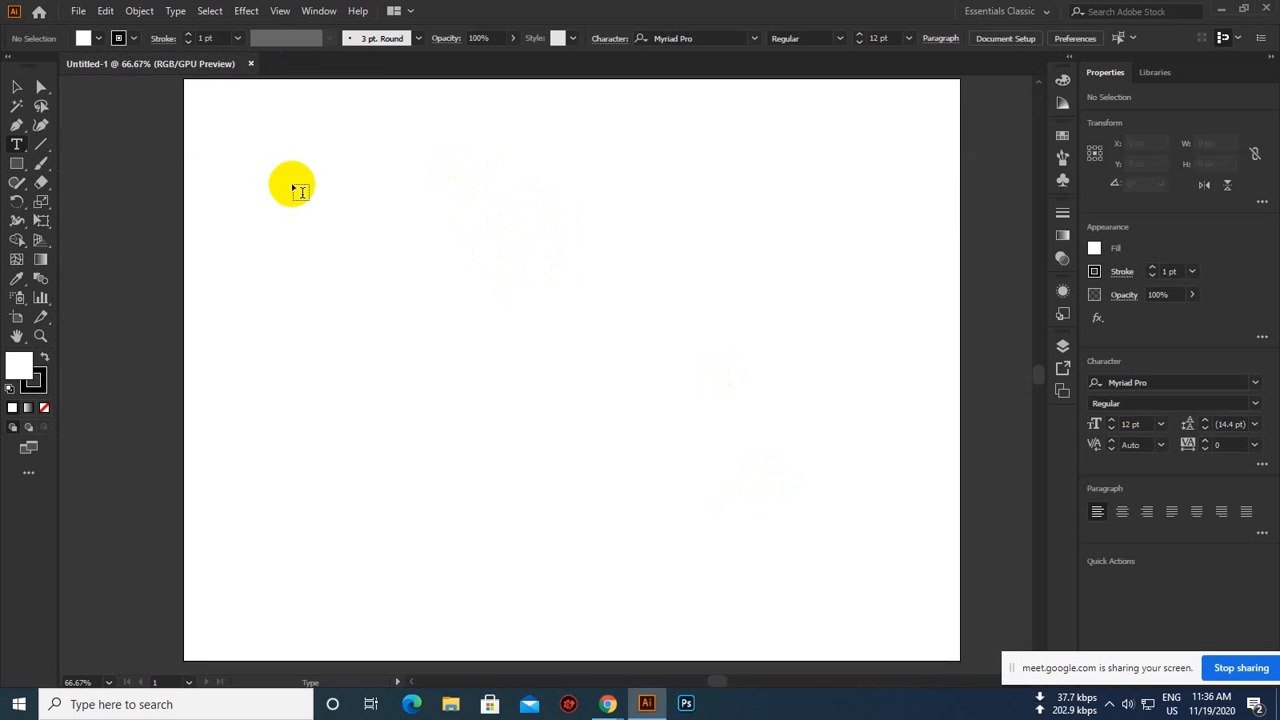
pyautogui.click(15, 145)
pyautogui.moveTo(15, 145); pyautogui.dragTo(75, 152)
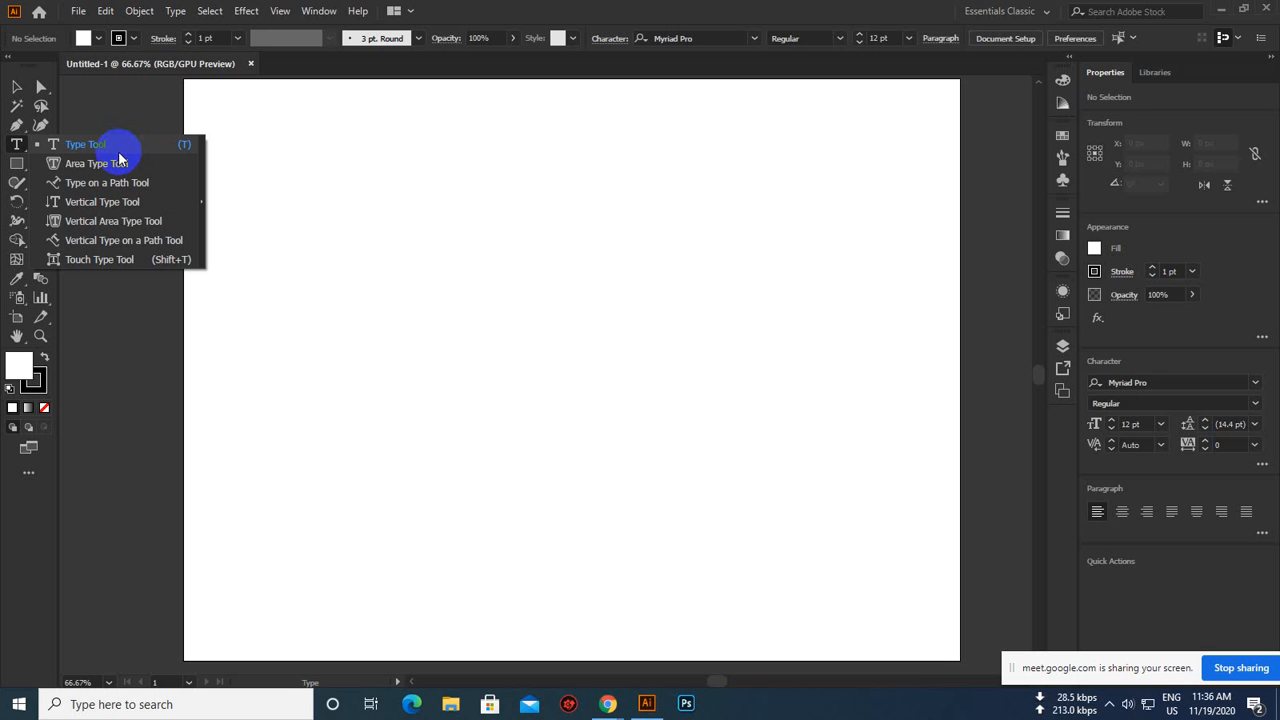
pyautogui.click(118, 151)
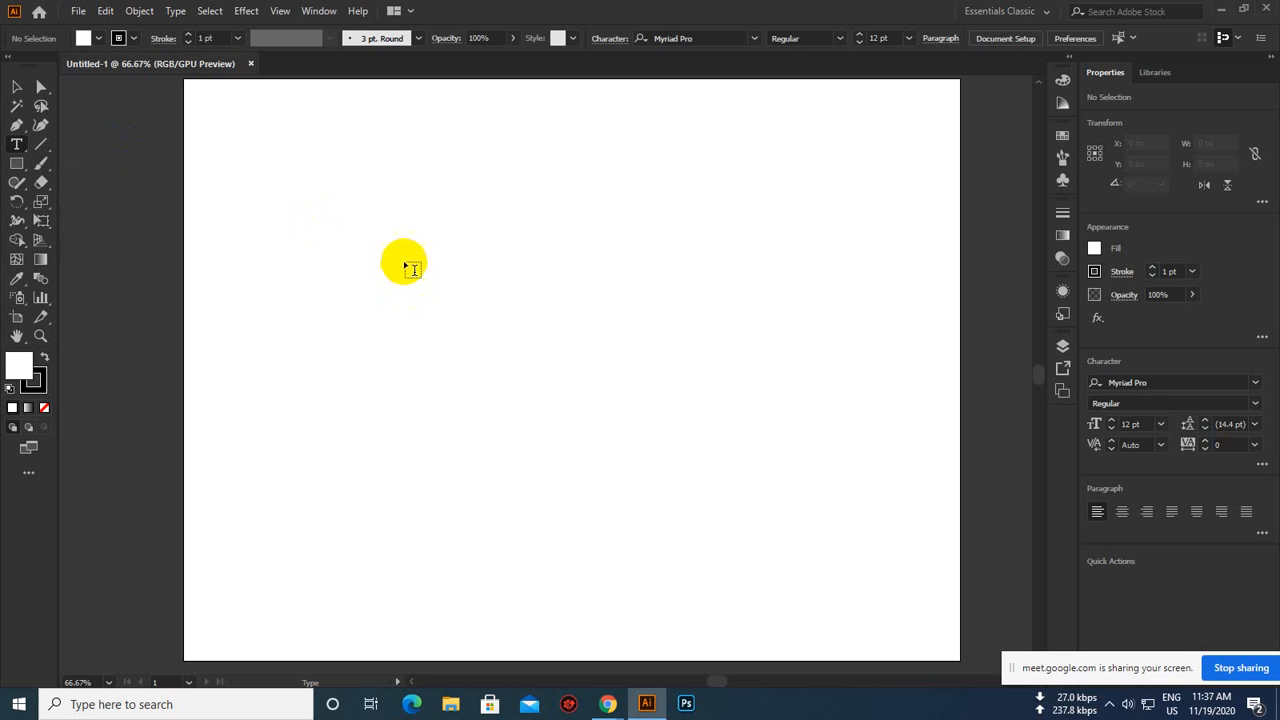
pyautogui.click(15, 146)
pyautogui.click(48, 139)
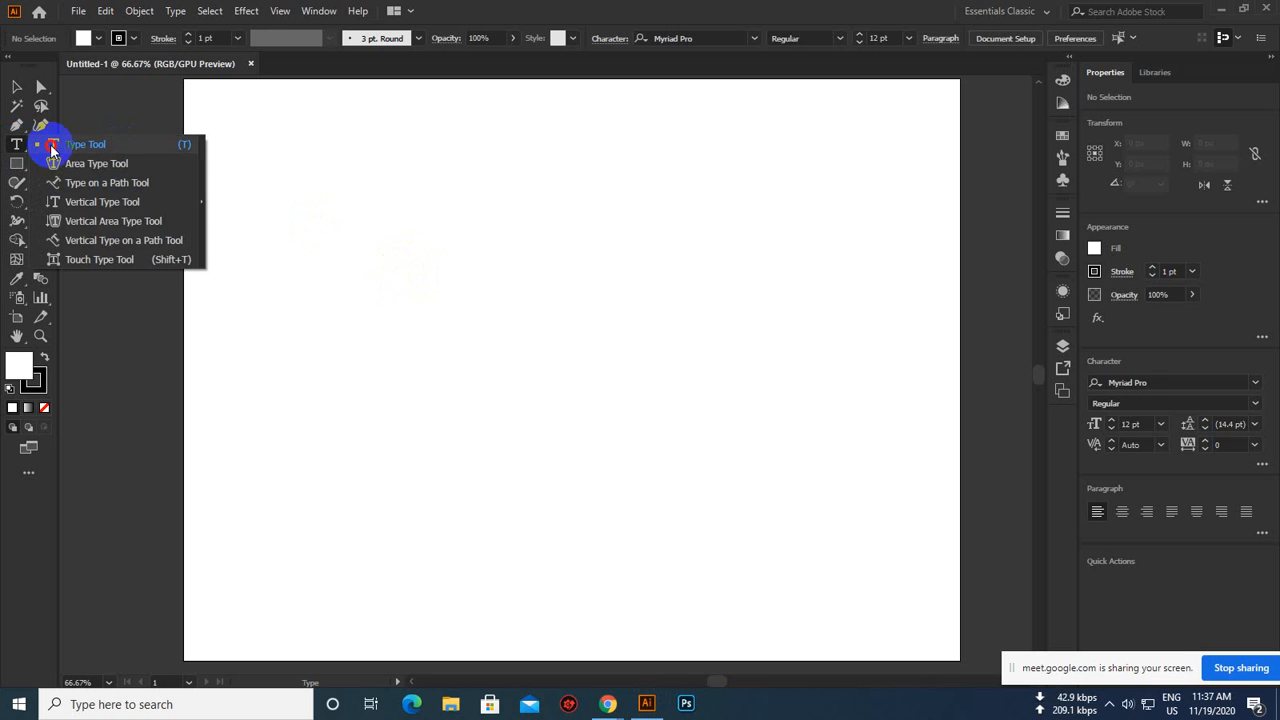
pyautogui.click(474, 284)
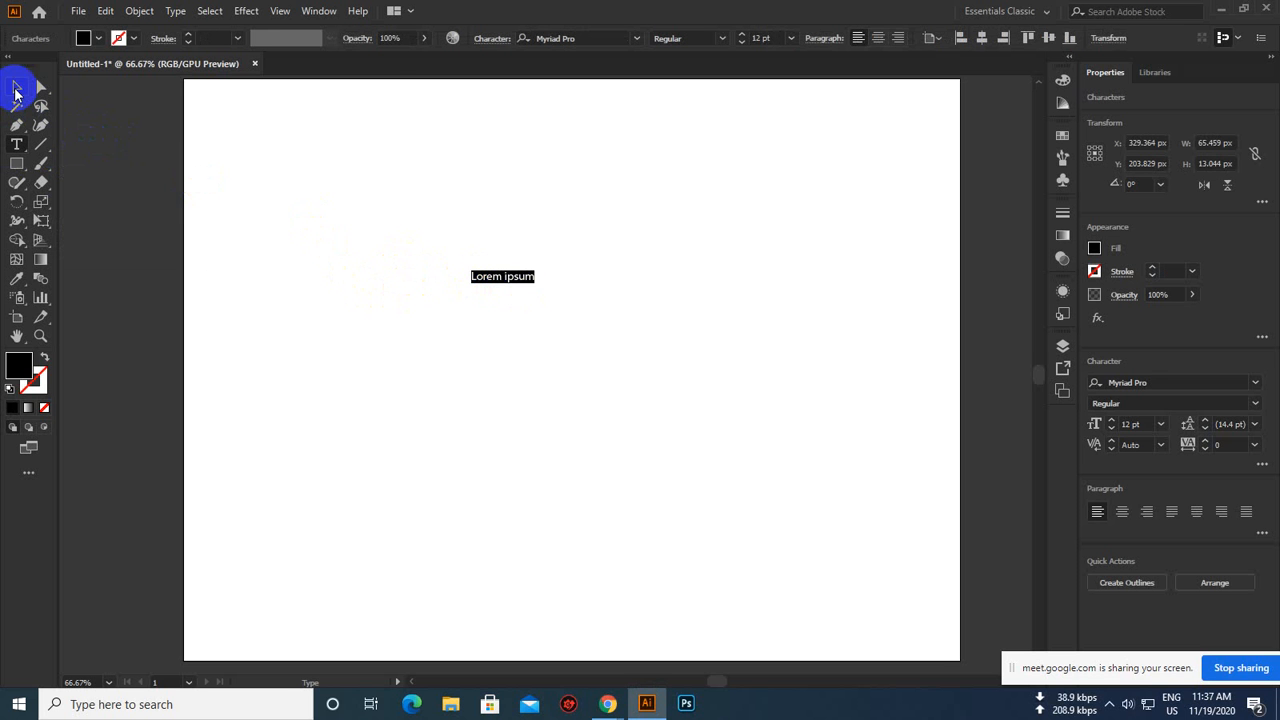
# Scale the placeholder text up freely to about 438 px wide and 163 px high
pyautogui.click(15, 92)
pyautogui.moveTo(533, 281); pyautogui.dragTo(707, 356)
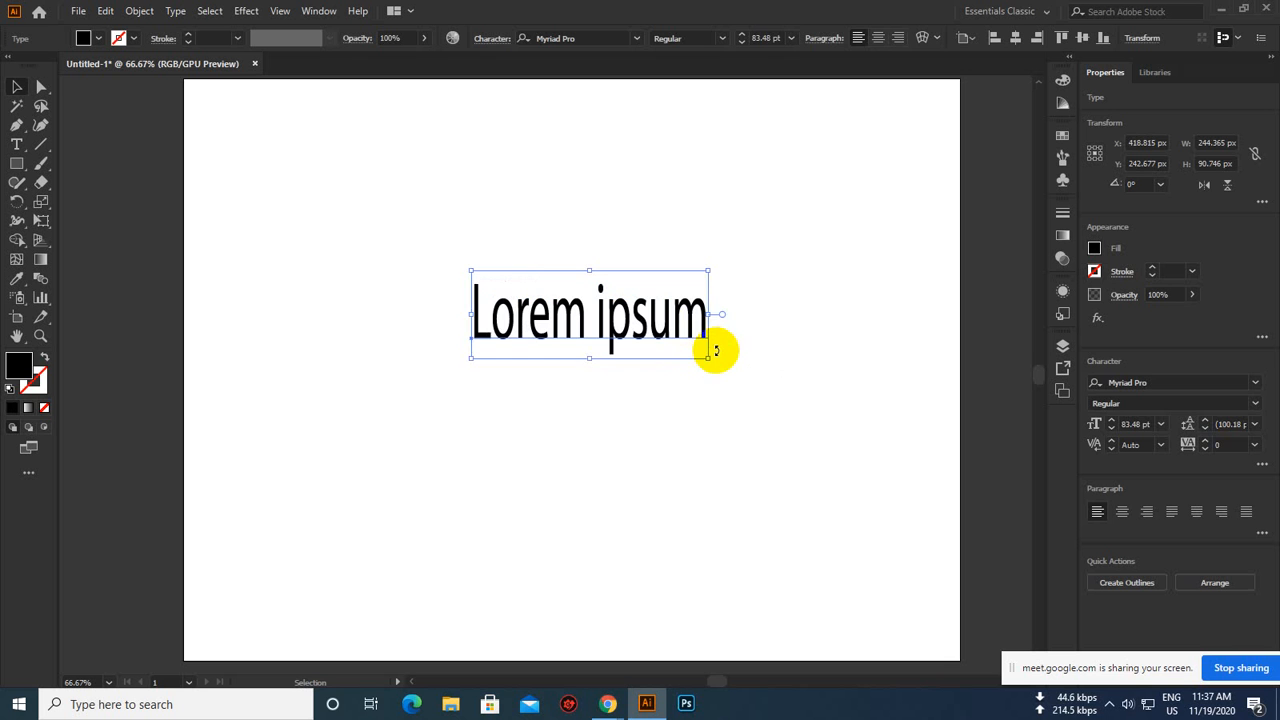
pyautogui.click(708, 357)
pyautogui.click(694, 332)
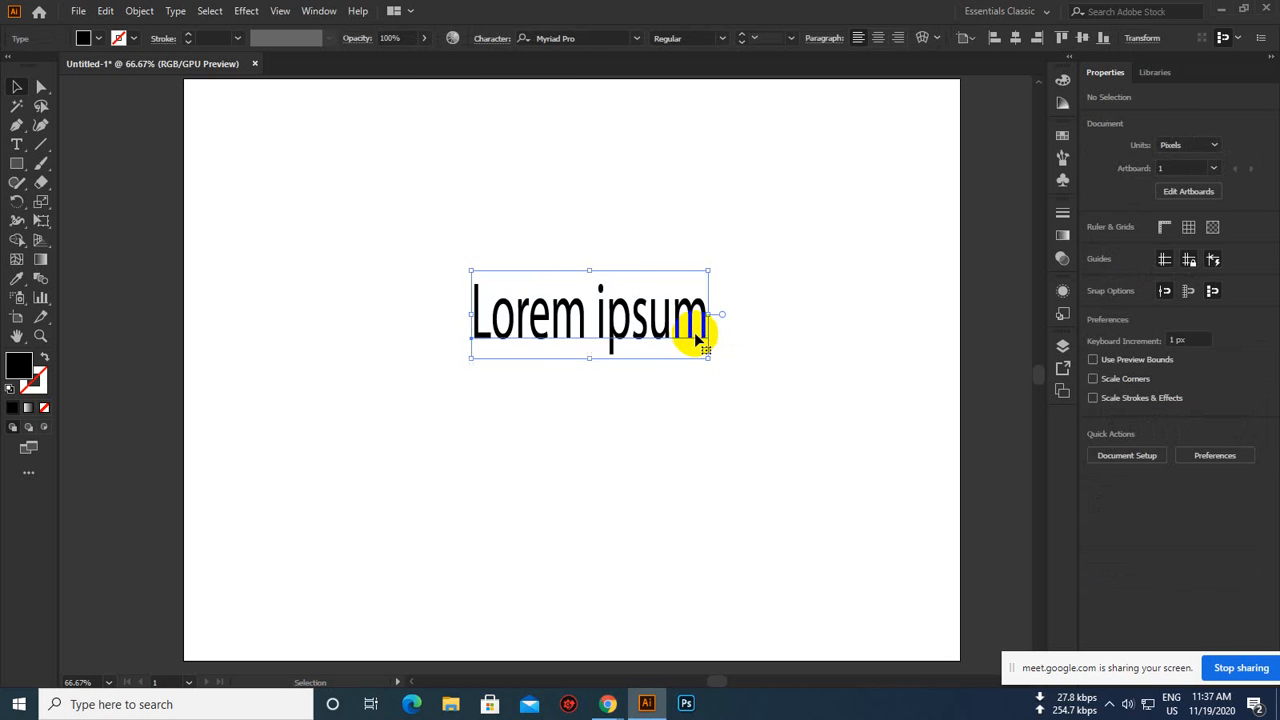
pyautogui.moveTo(706, 358); pyautogui.dragTo(813, 394)
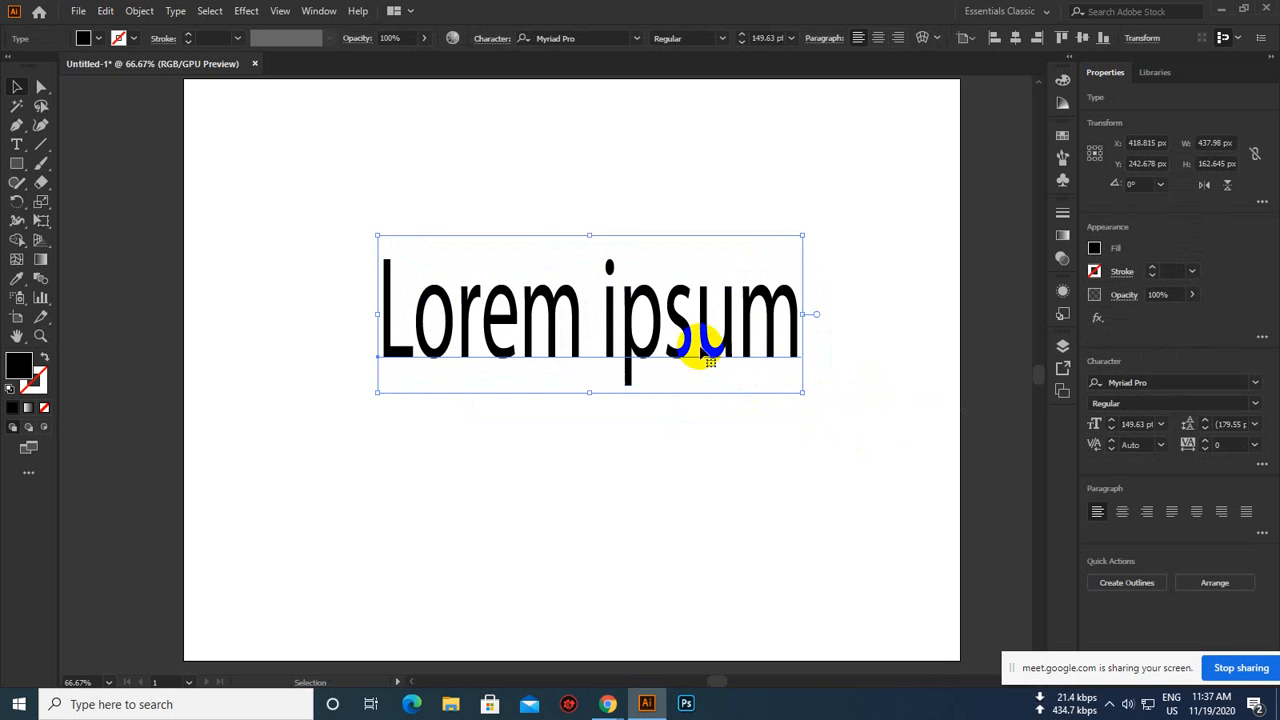
# Replace the placeholder wording with LEDP and delete the text object
pyautogui.doubleClick(768, 332)
pyautogui.moveTo(803, 322); pyautogui.dragTo(386, 340)
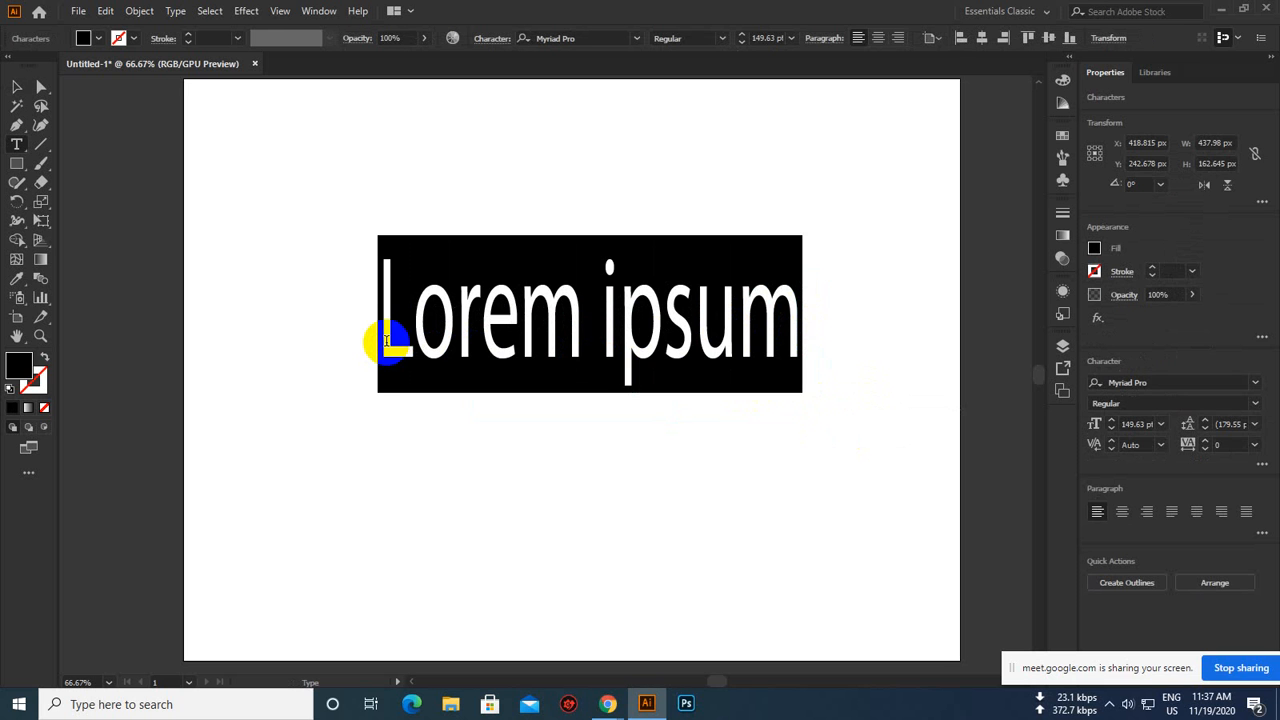
pyautogui.moveTo(386, 340); pyautogui.dragTo(378, 350)
pyautogui.write('LEDP')
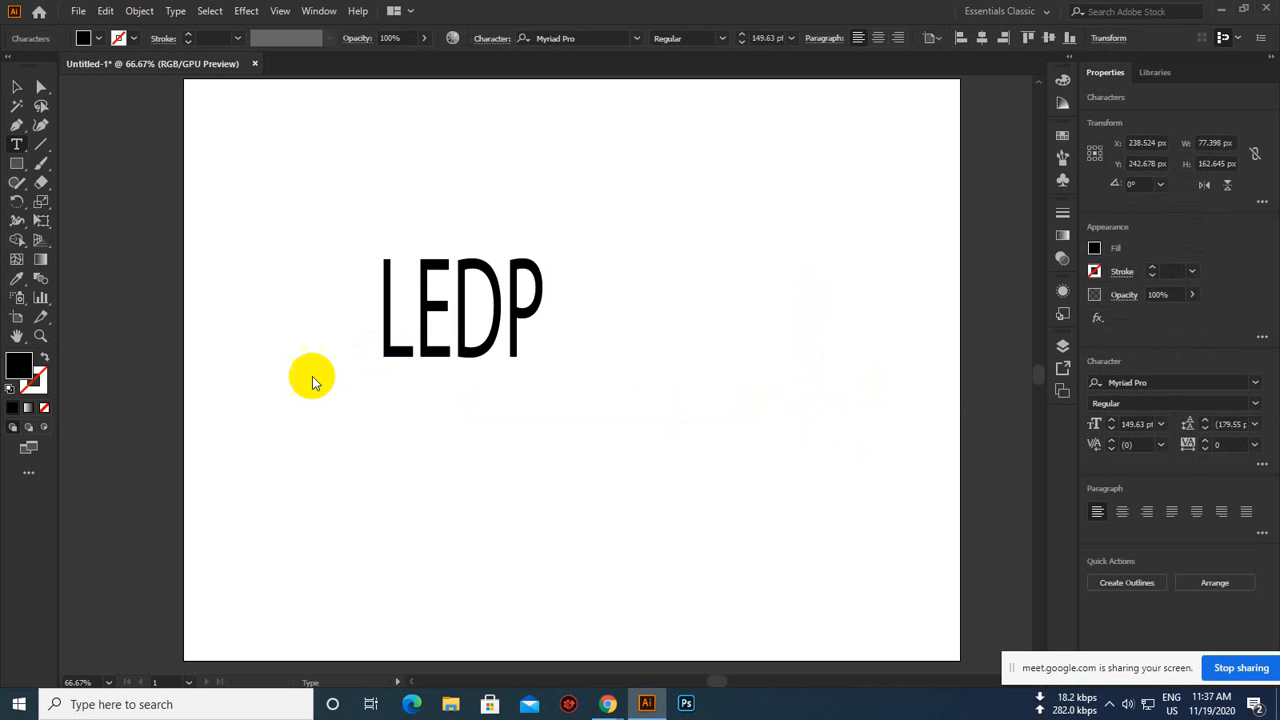
pyautogui.click(20, 88)
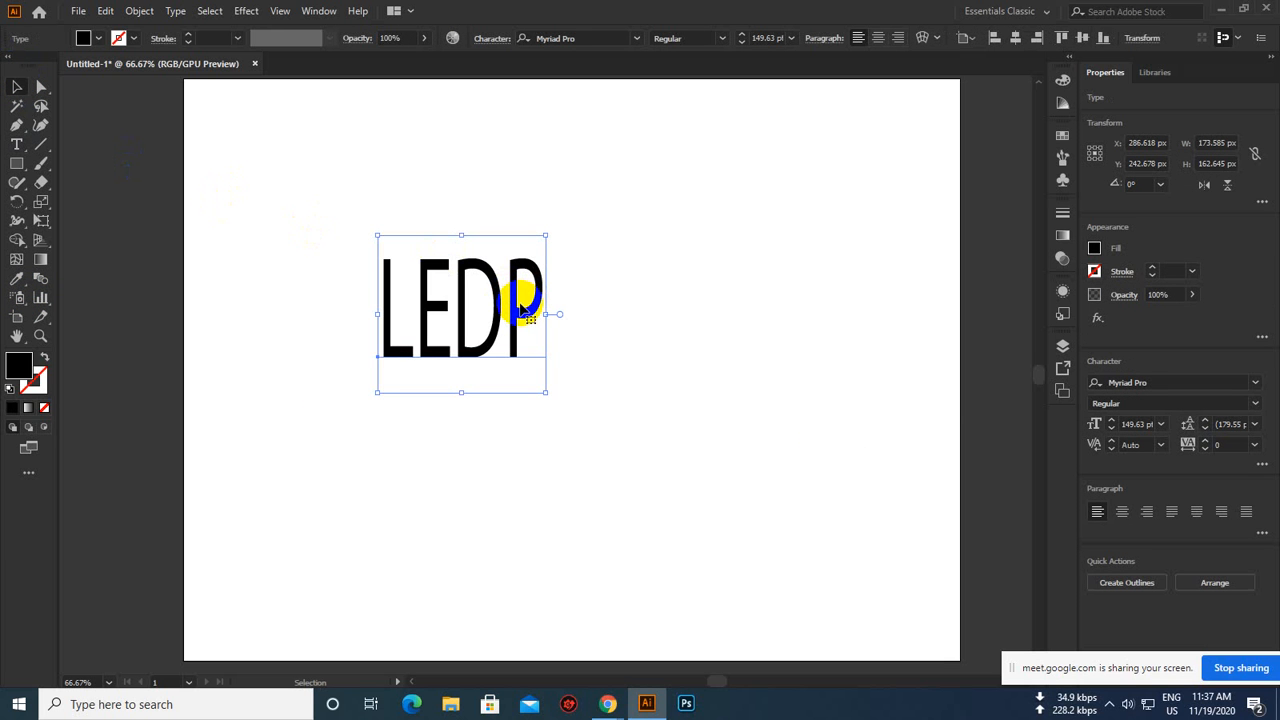
pyautogui.press('Delete')
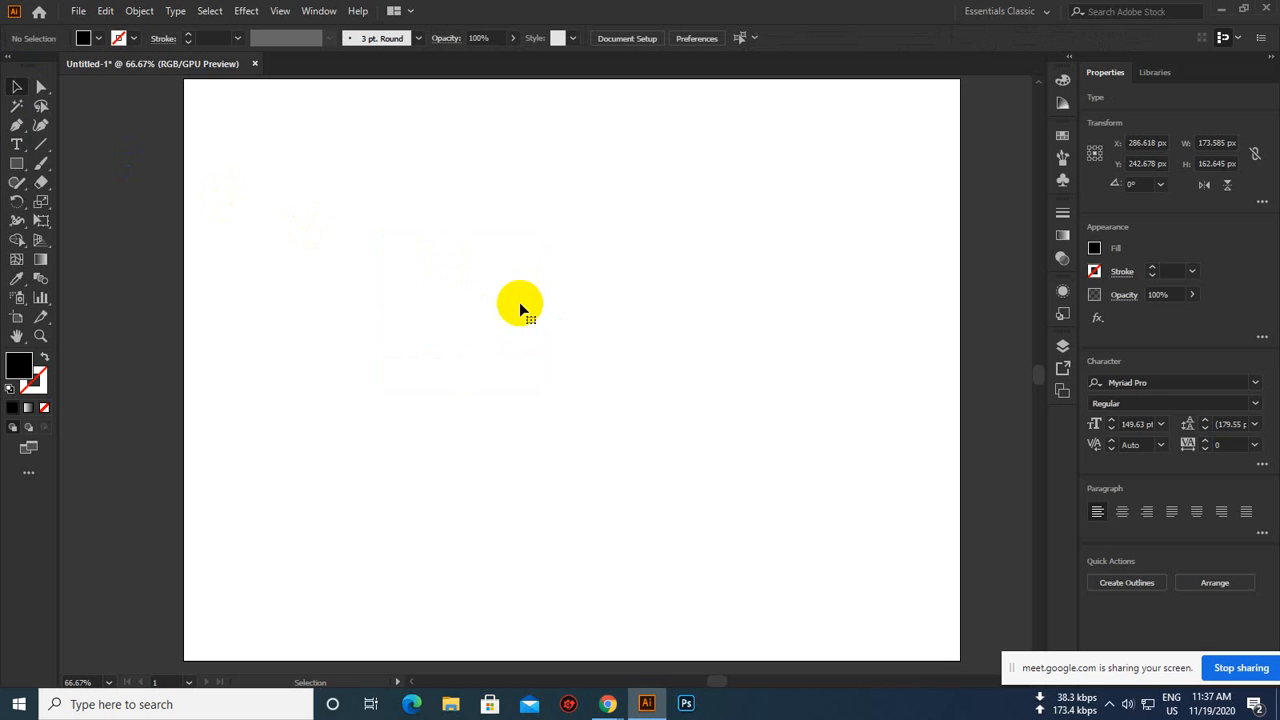
# Place a new line of placeholder point text near the artboard's centre using the Type Tool
pyautogui.click(18, 145)
pyautogui.click(18, 146)
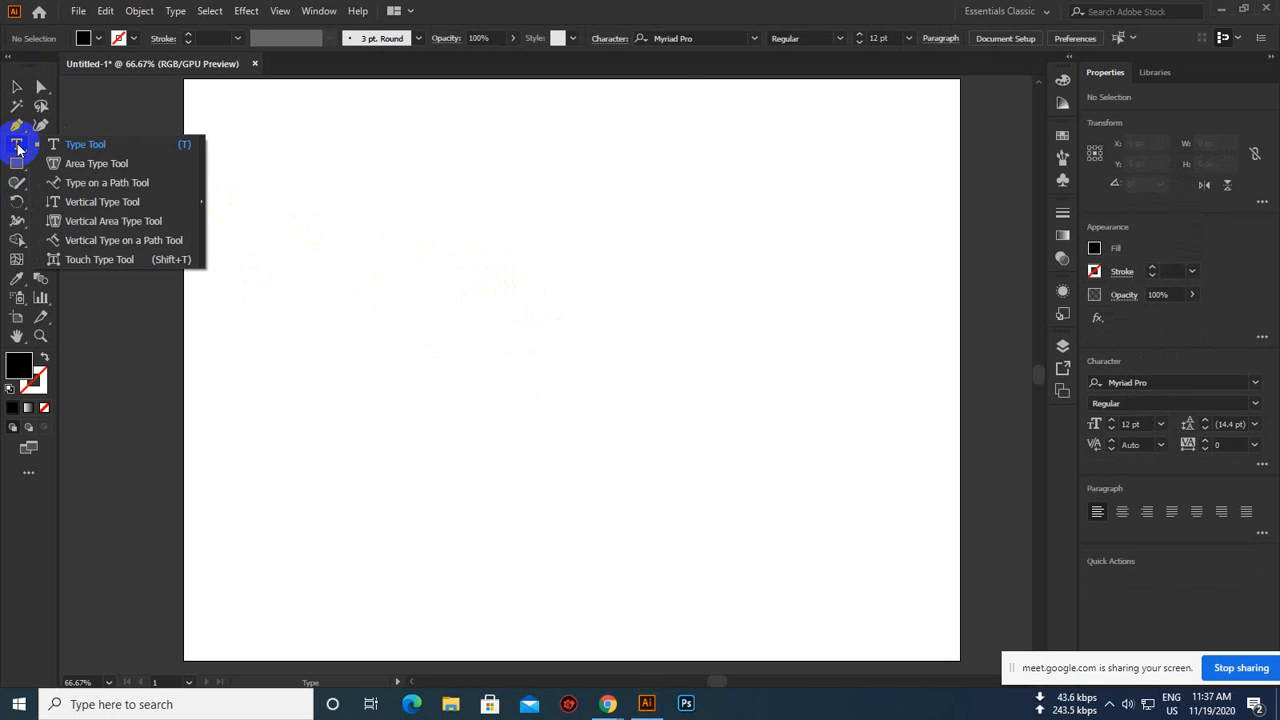
pyautogui.click(60, 147)
pyautogui.click(476, 308)
# Scale the new text proportionally to about 383 px wide and shift it about 73 px right and 13 px down
pyautogui.click(17, 87)
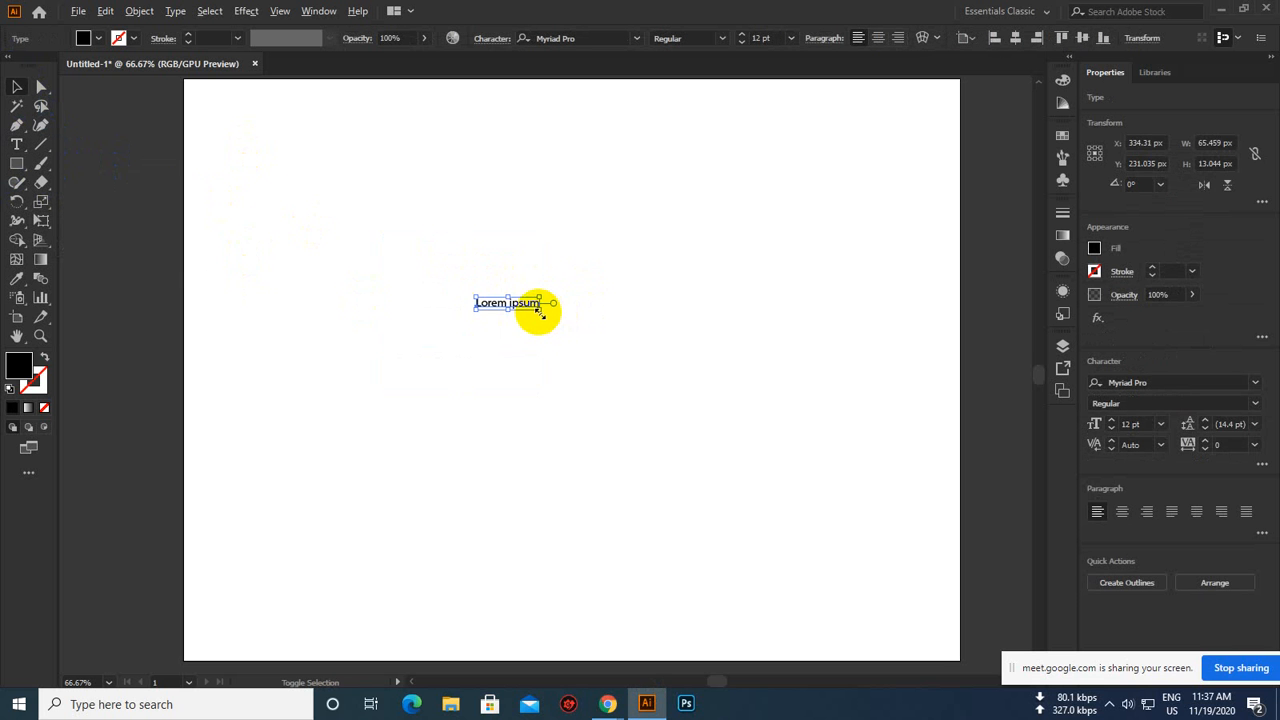
pyautogui.moveTo(540, 308); pyautogui.dragTo(692, 380)
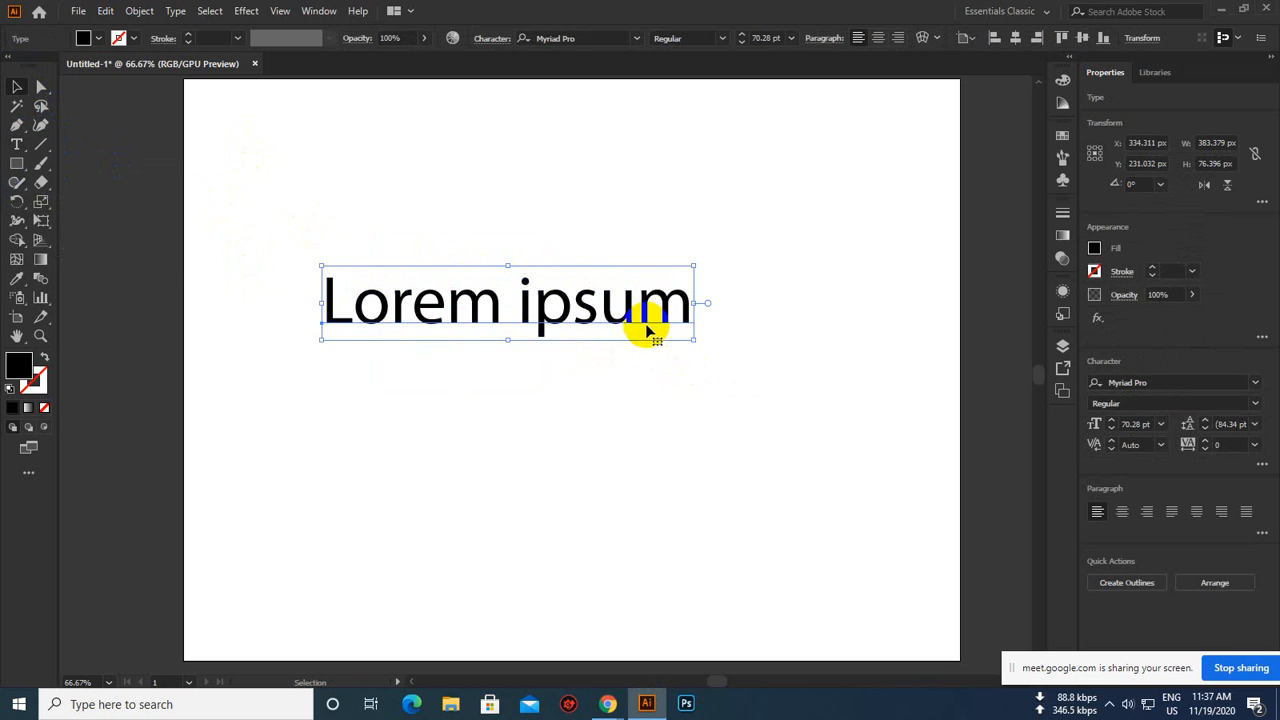
pyautogui.moveTo(651, 329); pyautogui.dragTo(723, 341)
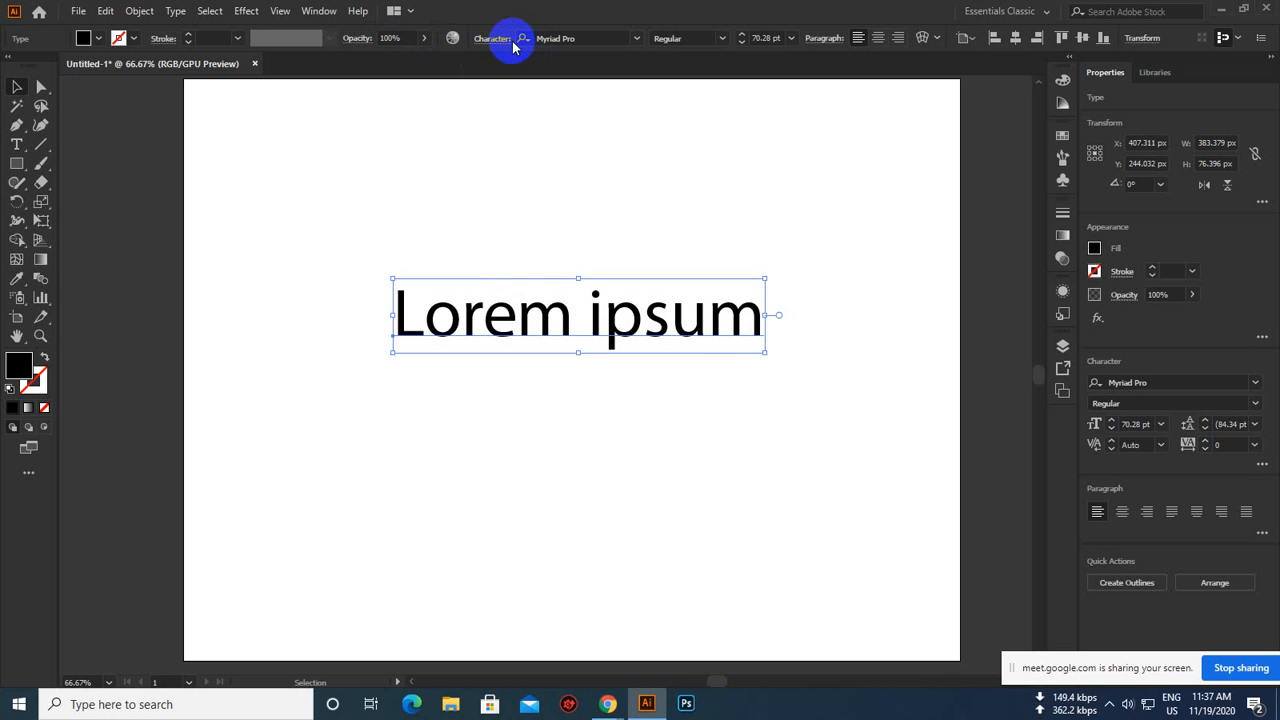
pyautogui.click(18, 146)
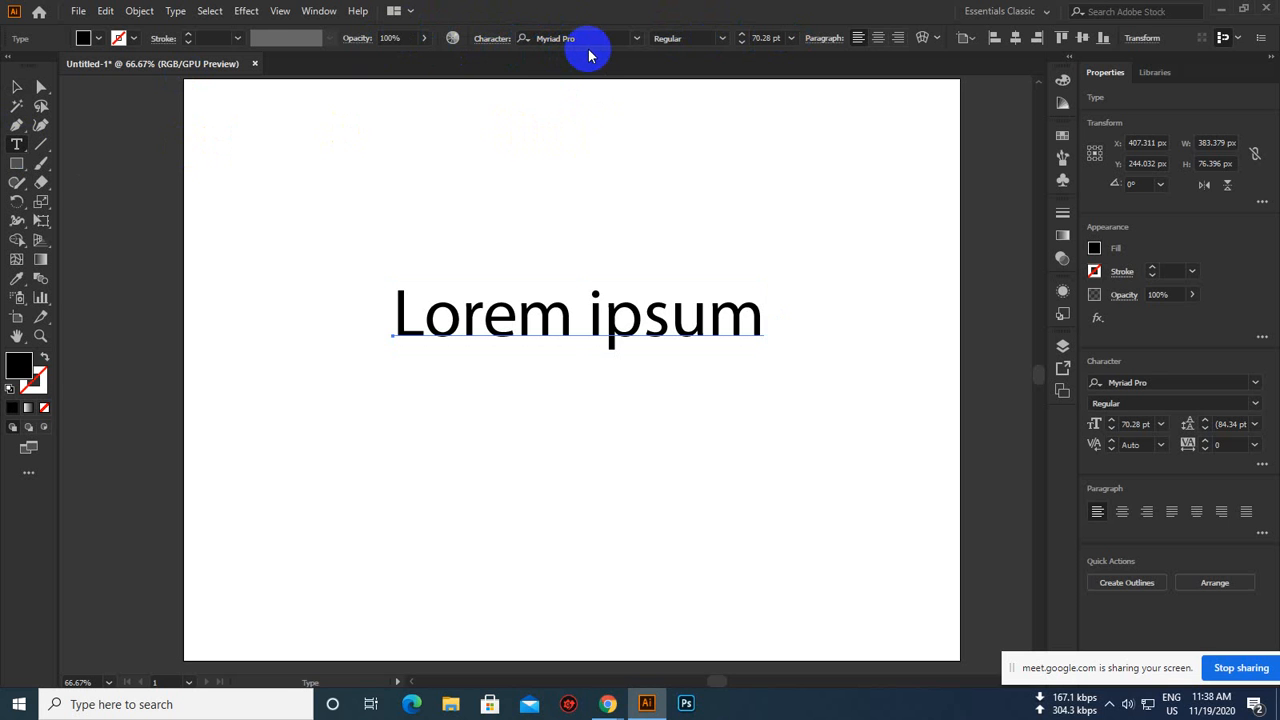
pyautogui.click(718, 40)
pyautogui.click(720, 46)
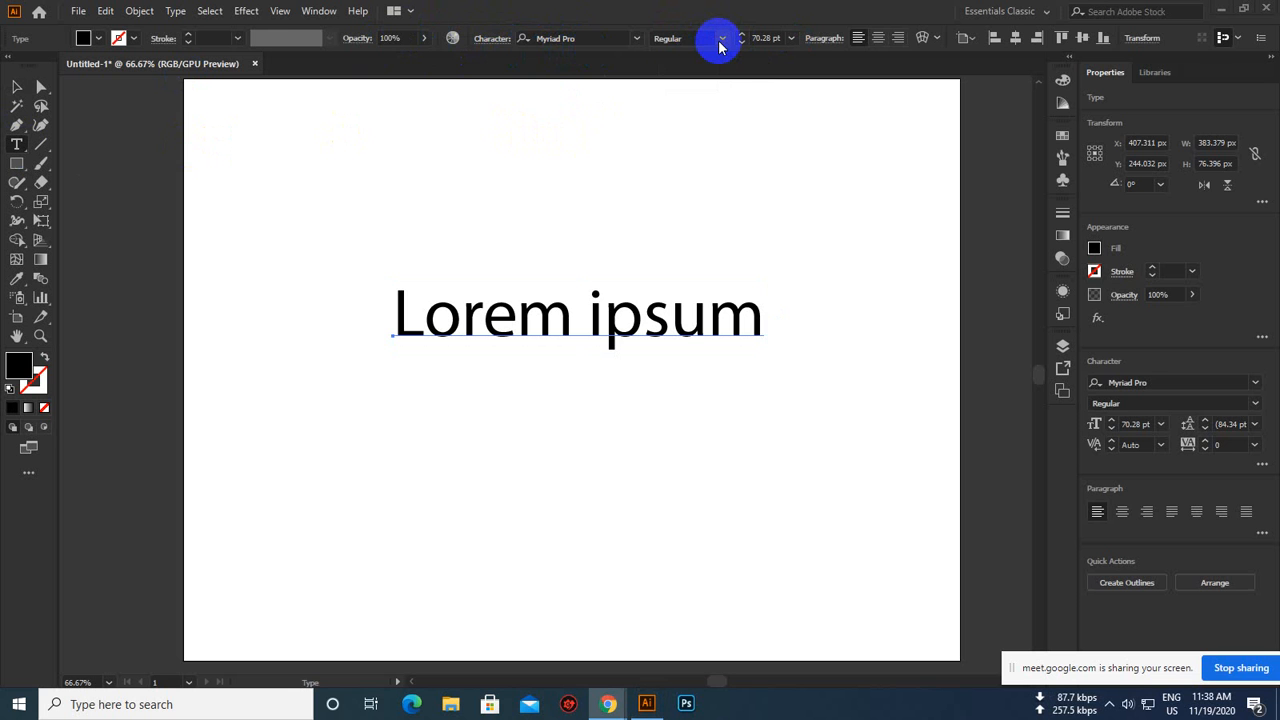
pyautogui.click(720, 46)
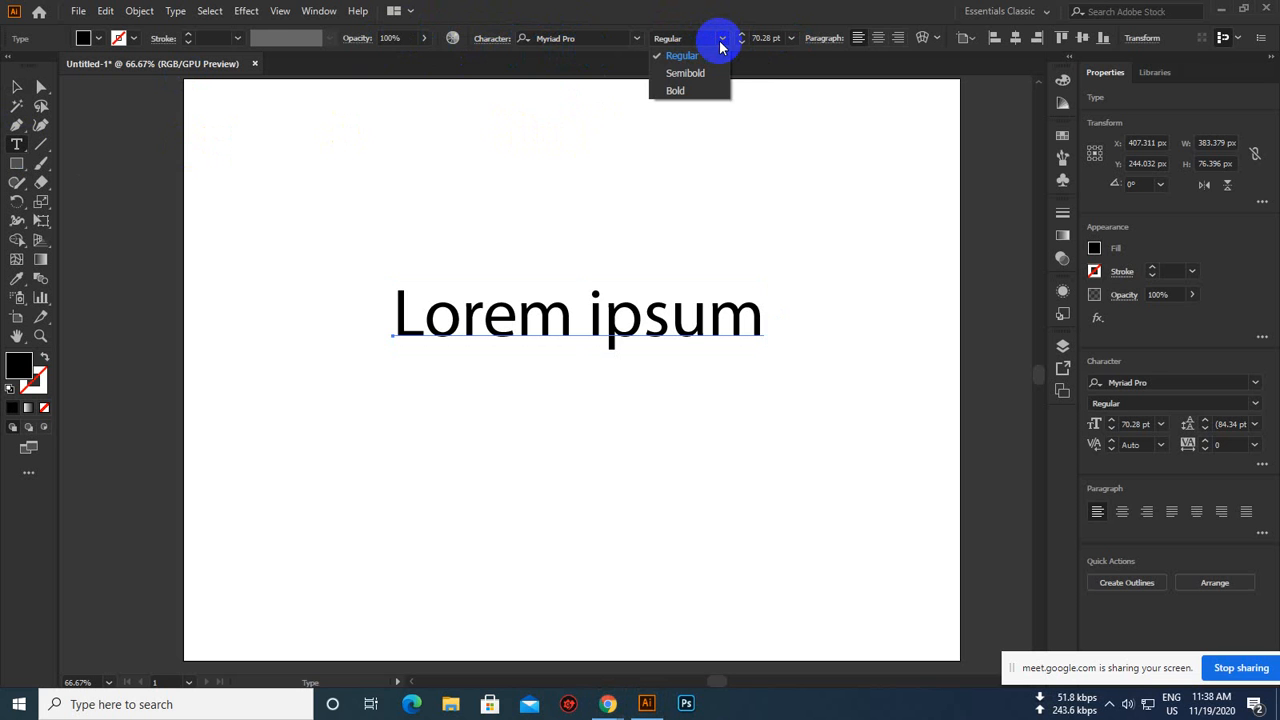
pyautogui.click(721, 45)
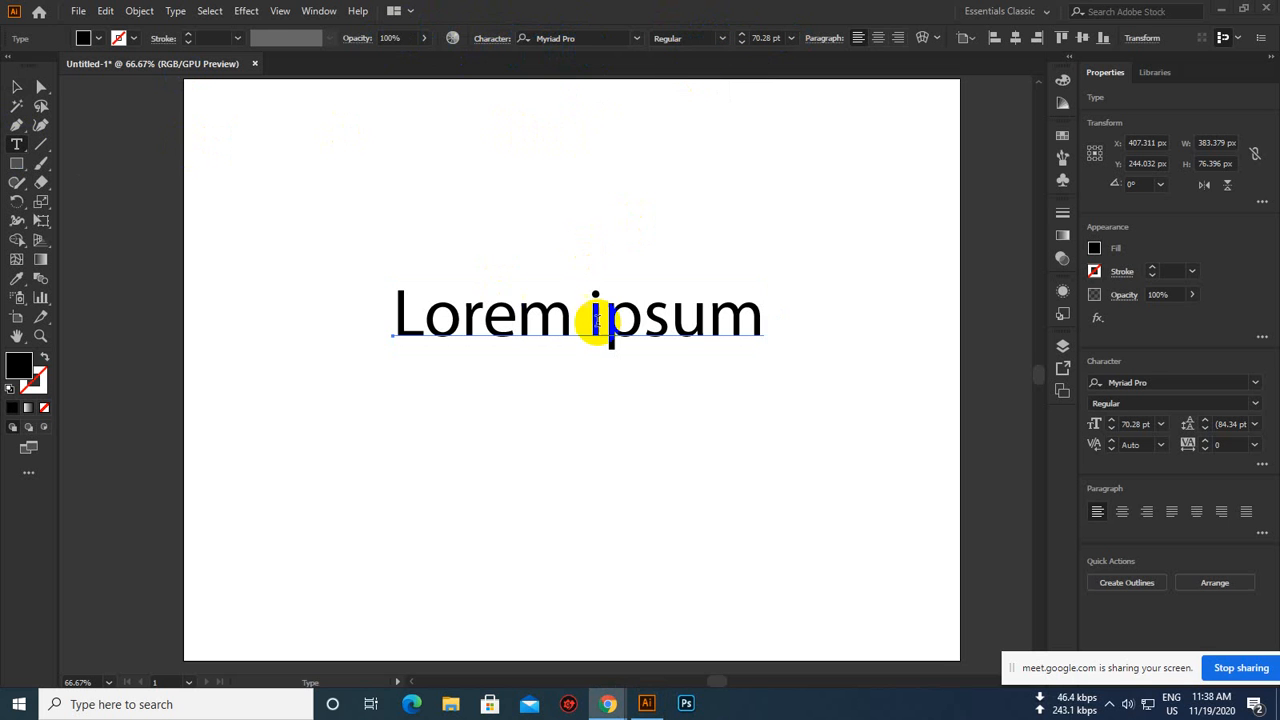
# Select the placeholder text as an object and change its font to Dancing Script
pyautogui.click(22, 88)
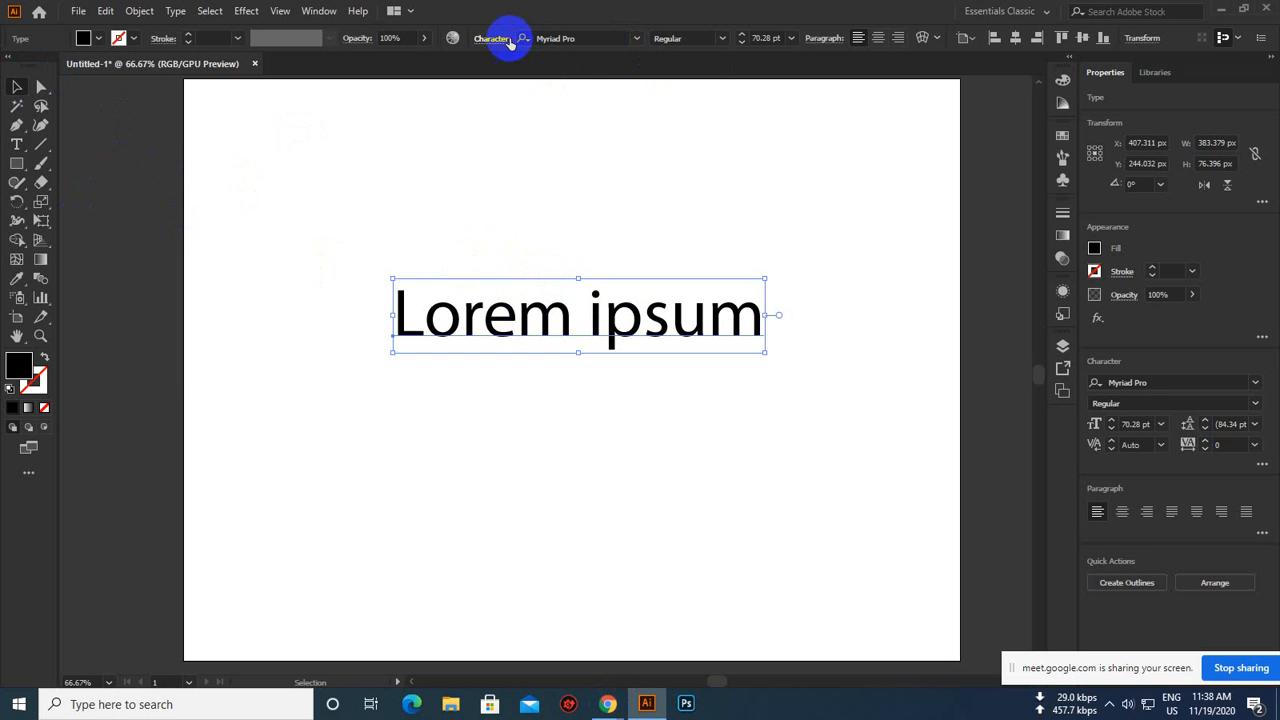
pyautogui.click(637, 40)
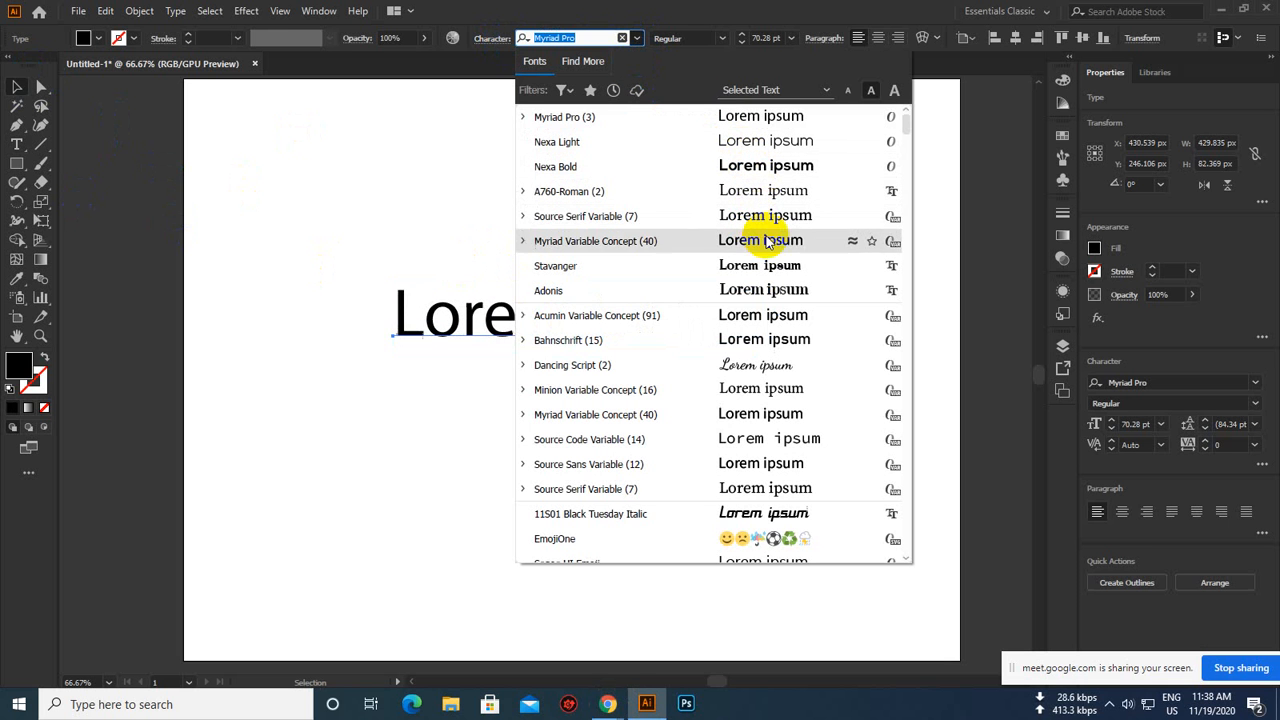
pyautogui.click(778, 364)
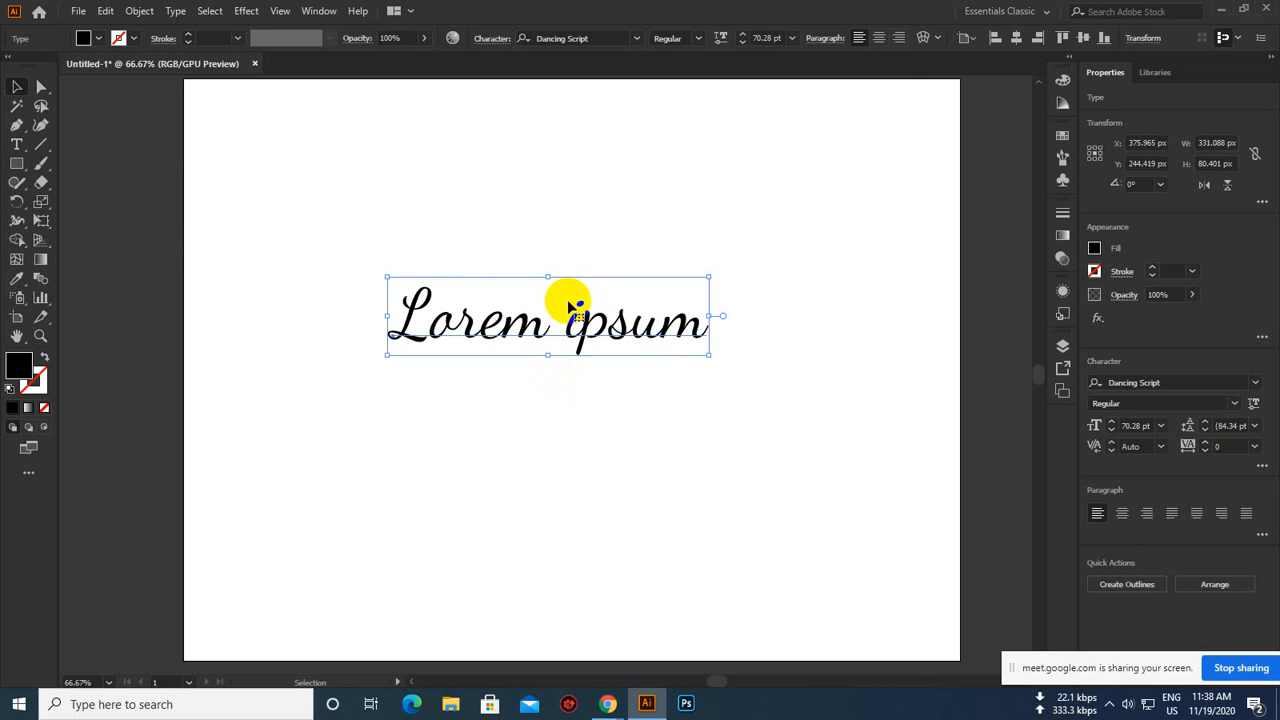
# Try the Bold style on the Dancing Script text and return it to Regular
pyautogui.click(698, 40)
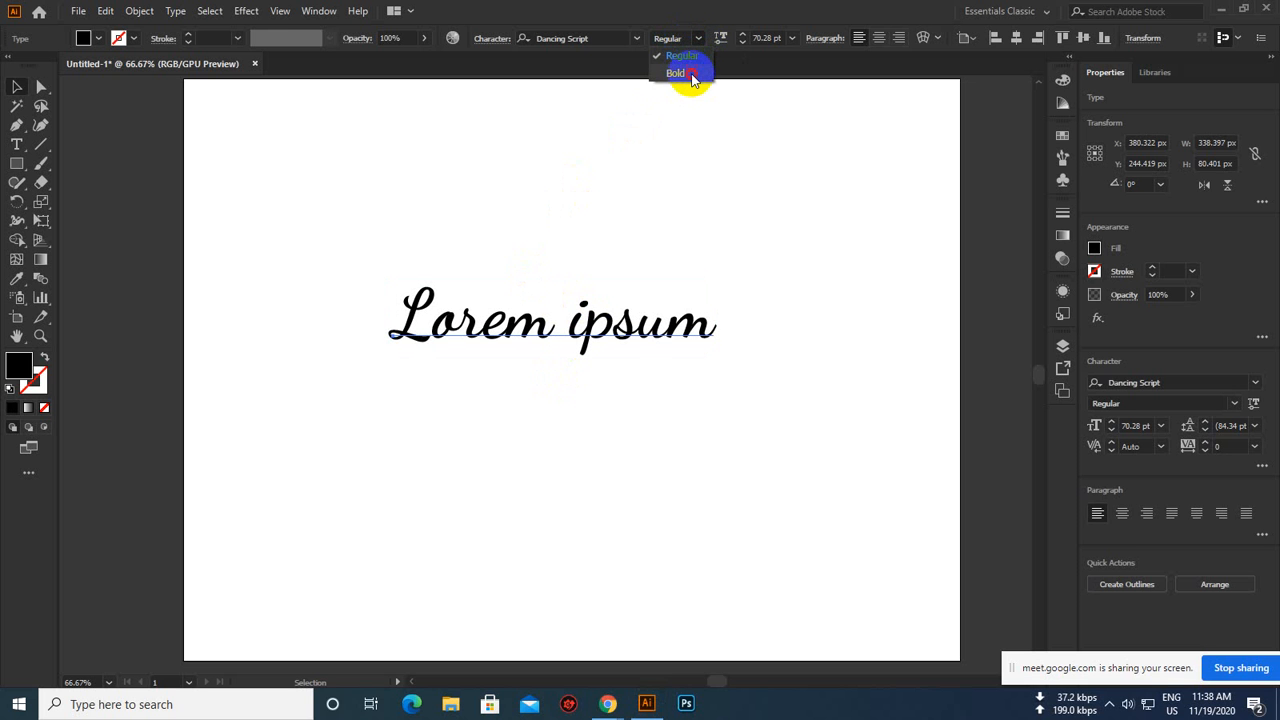
pyautogui.click(690, 74)
pyautogui.click(698, 38)
pyautogui.click(688, 57)
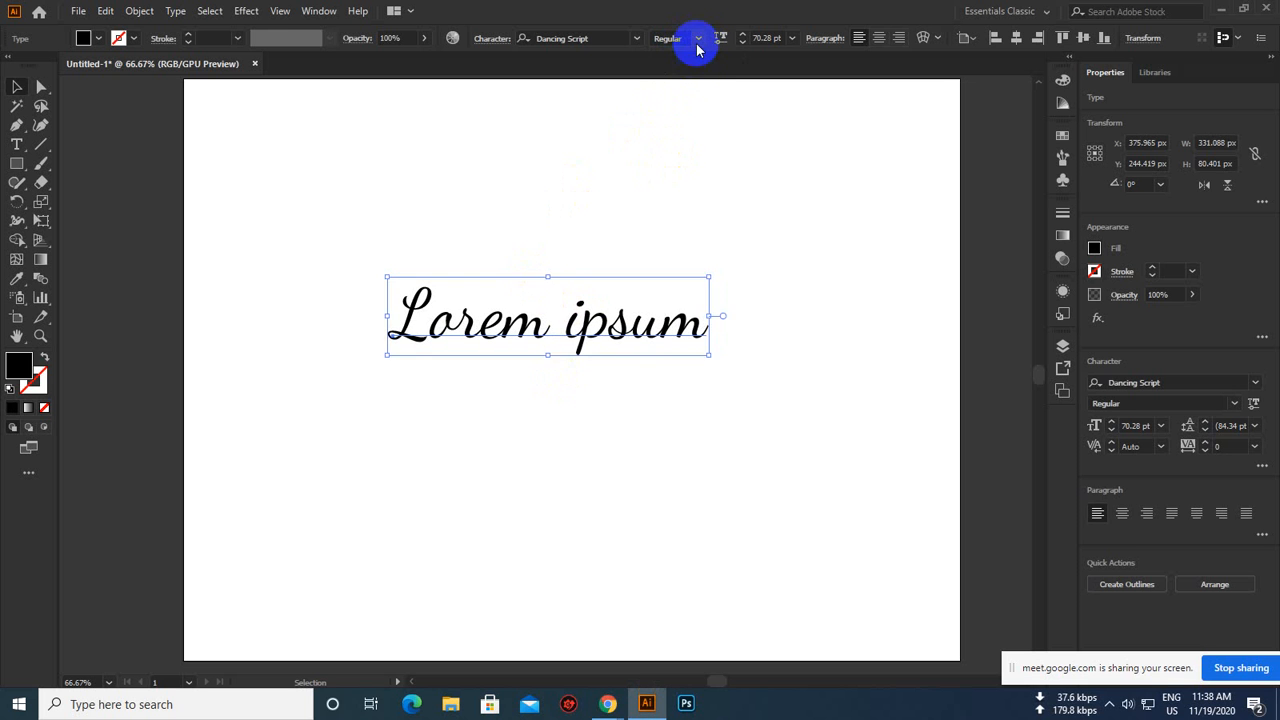
pyautogui.click(698, 40)
pyautogui.click(686, 74)
pyautogui.click(696, 38)
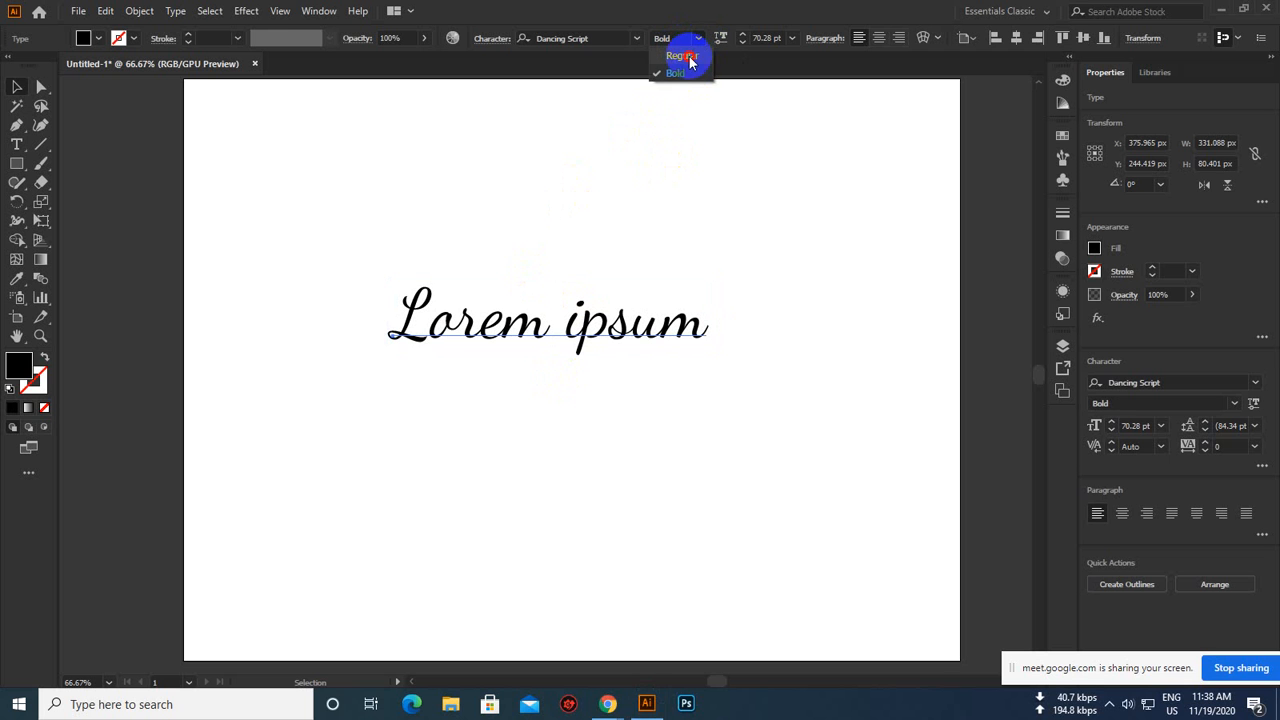
pyautogui.click(687, 56)
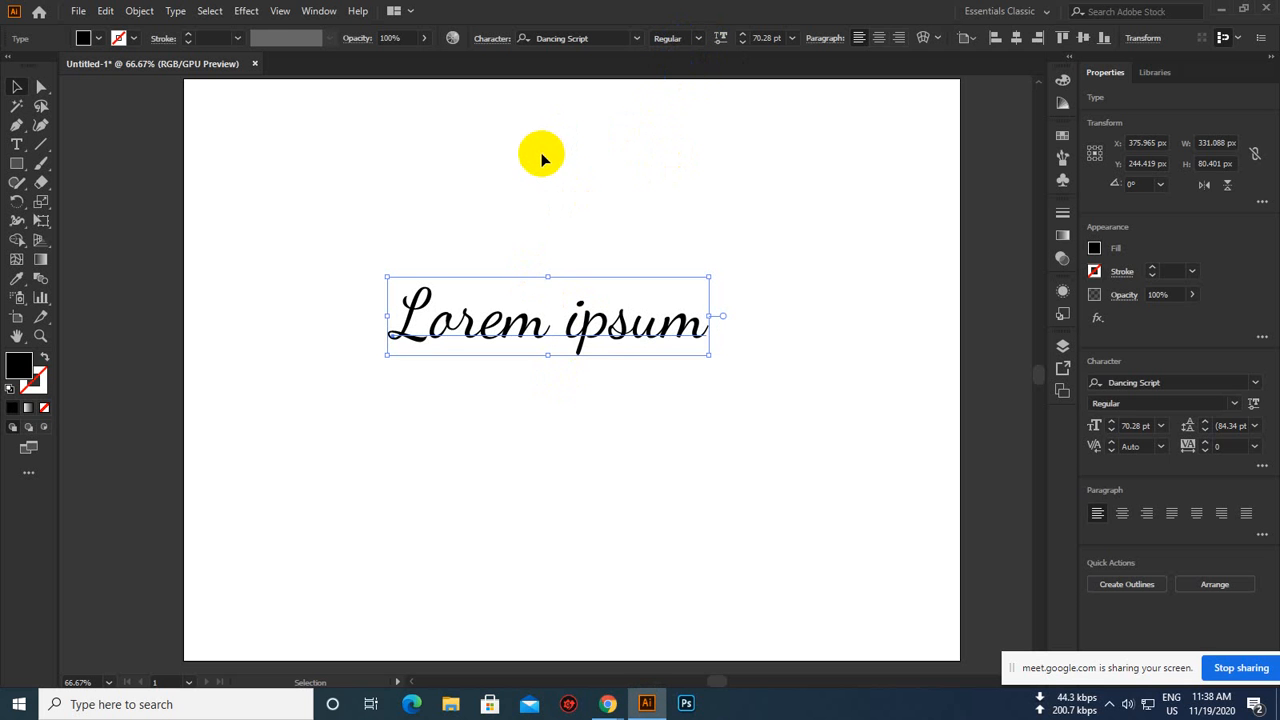
pyautogui.click(494, 42)
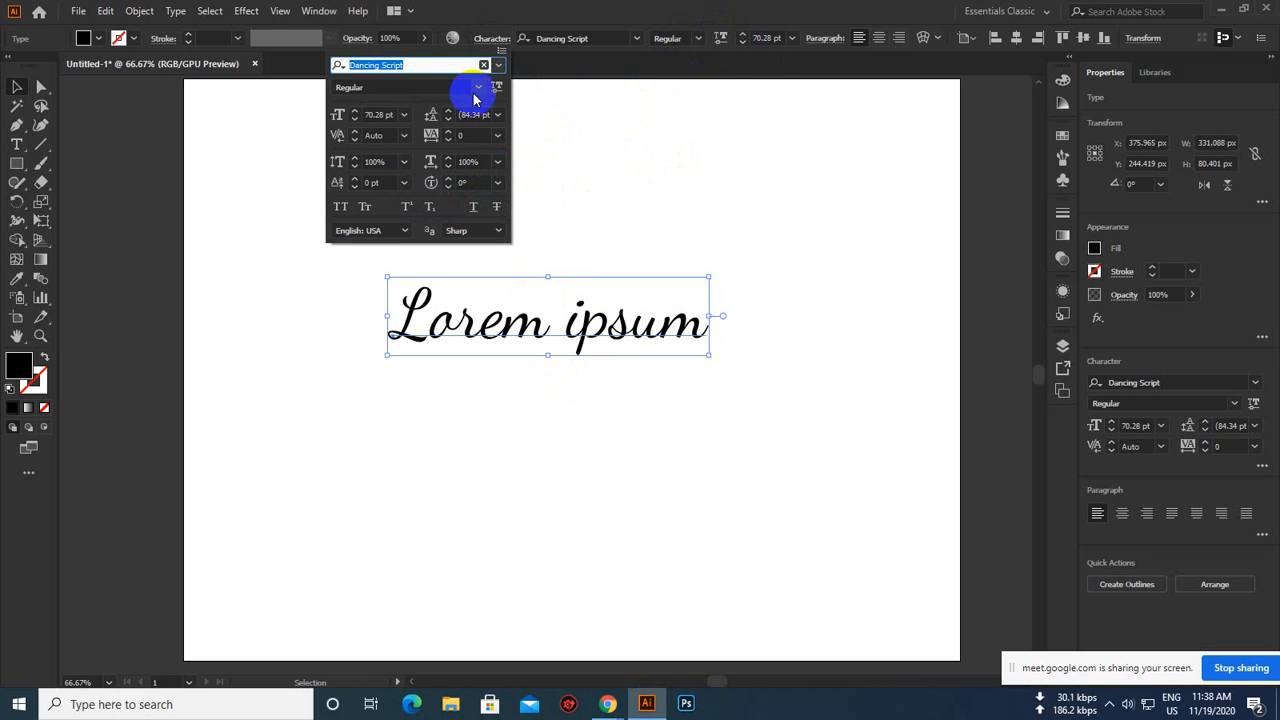
pyautogui.click(503, 49)
pyautogui.click(500, 40)
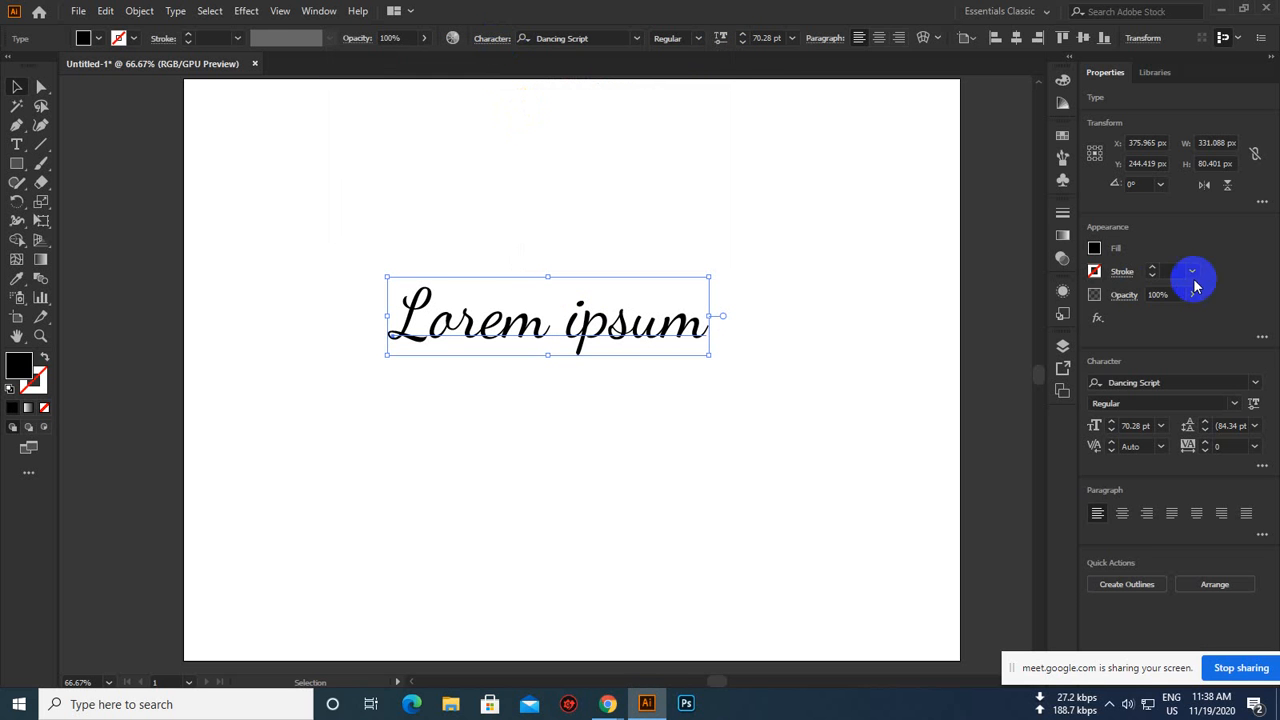
pyautogui.click(335, 10)
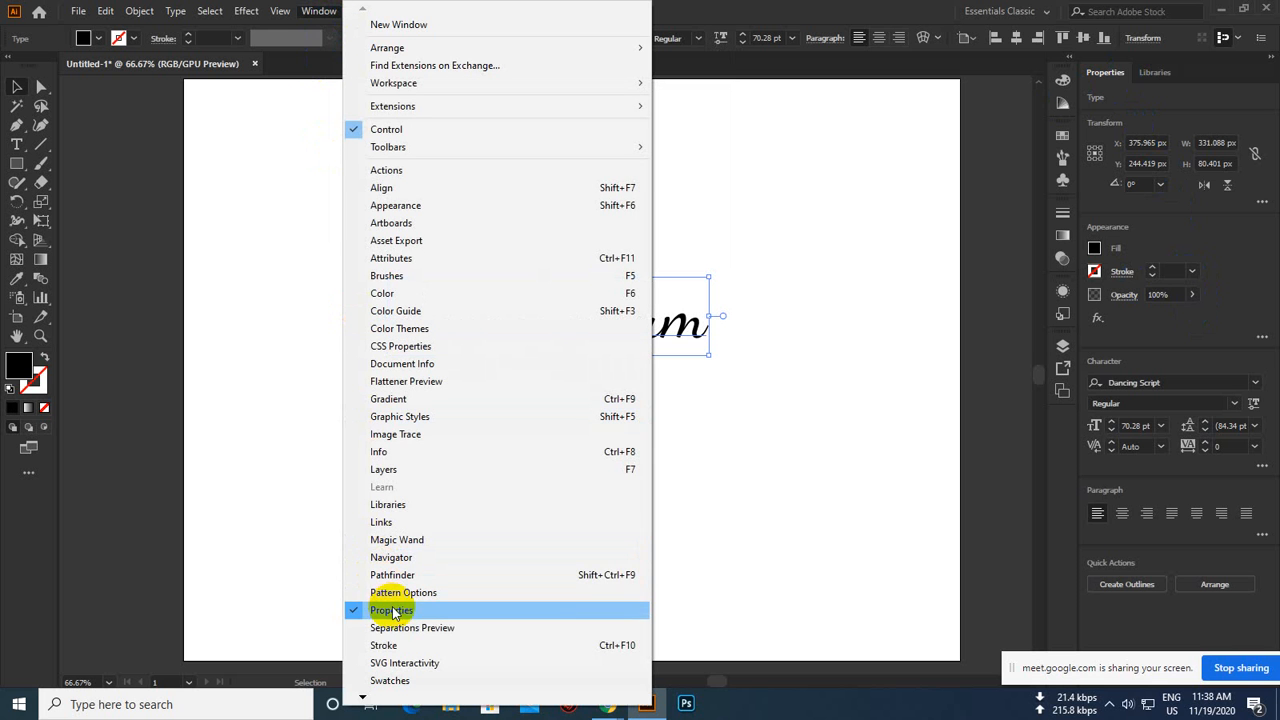
pyautogui.moveTo(283, 12)
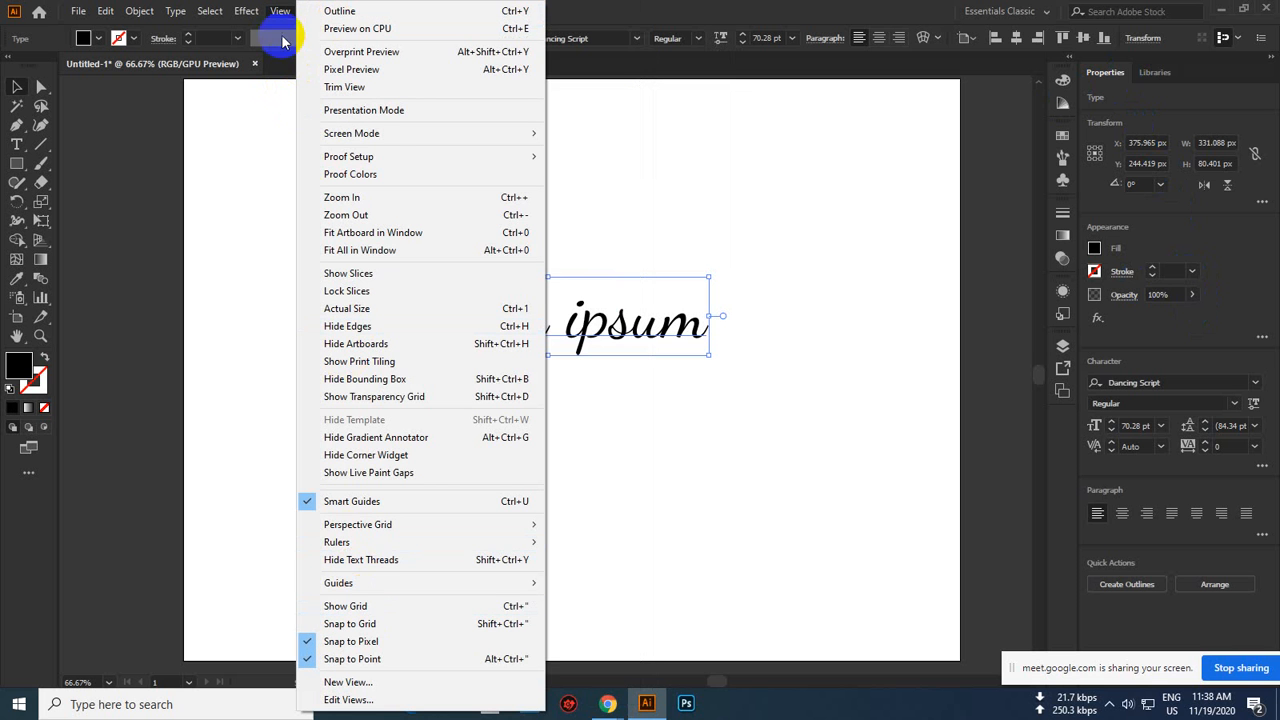
pyautogui.click(990, 11)
pyautogui.click(319, 10)
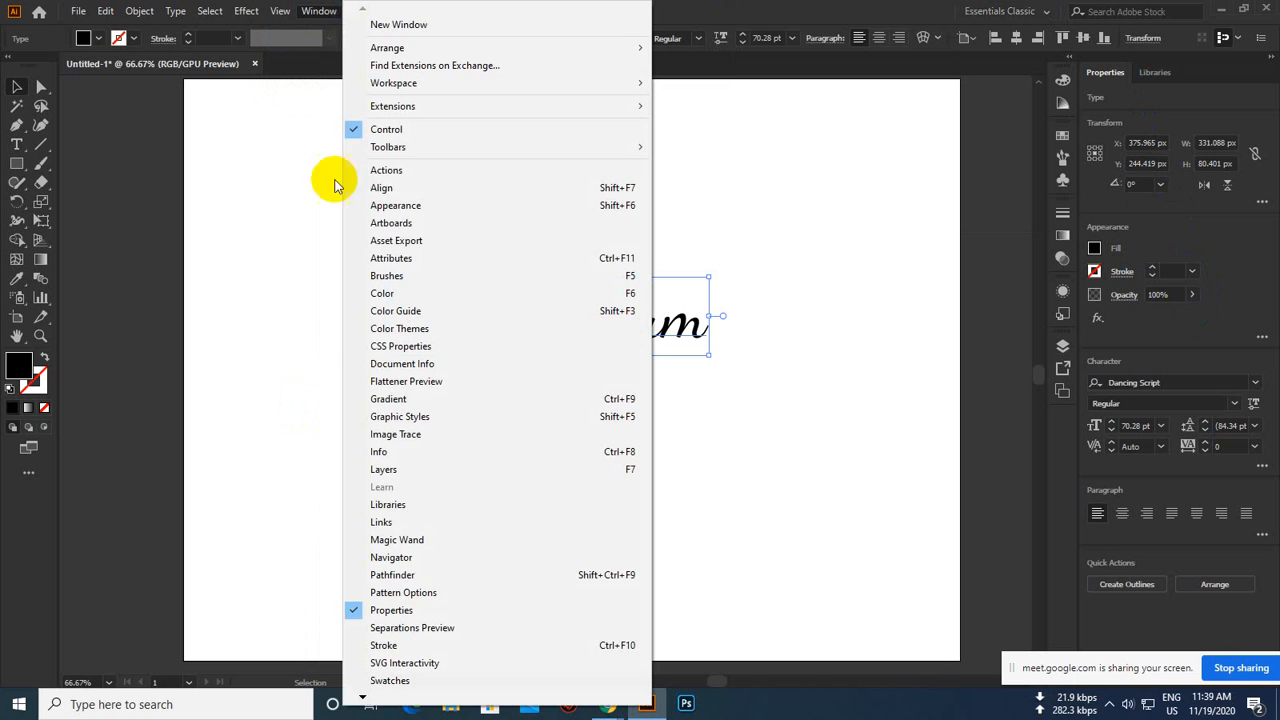
pyautogui.click(717, 8)
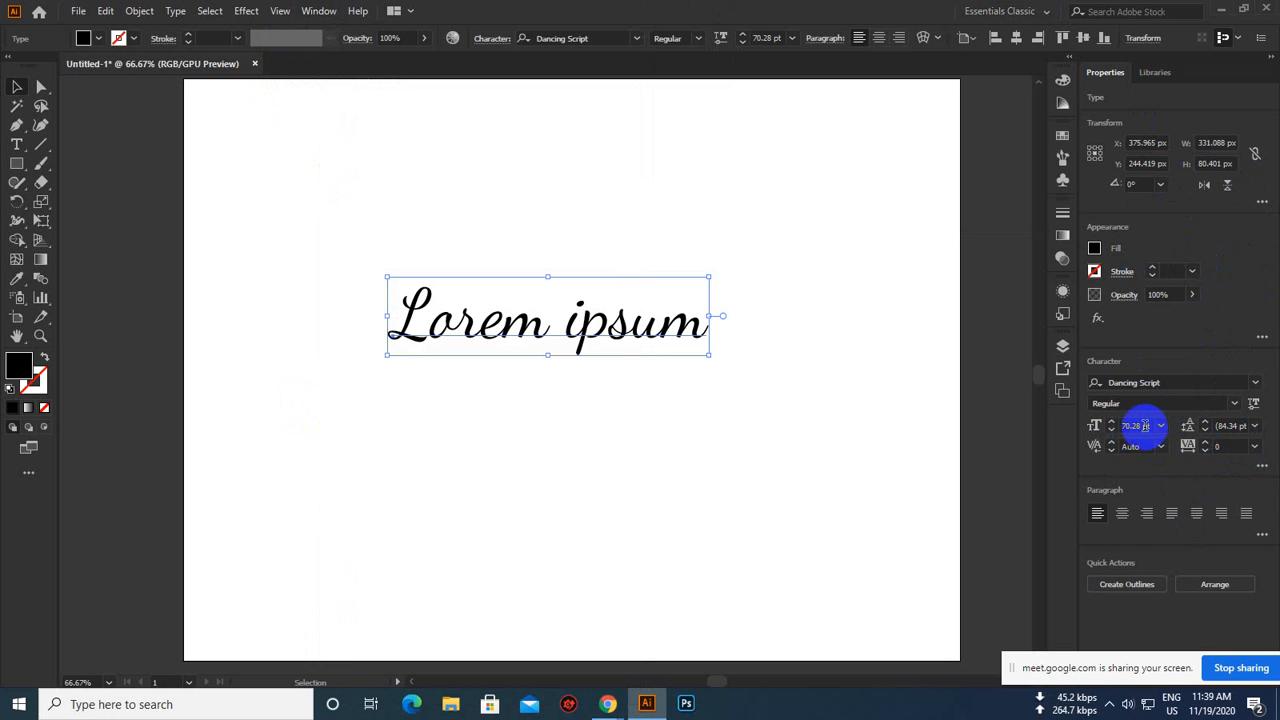
# Set the placeholder text's leading to 97 pt and change its font to Nexa Bold
pyautogui.click(1208, 421)
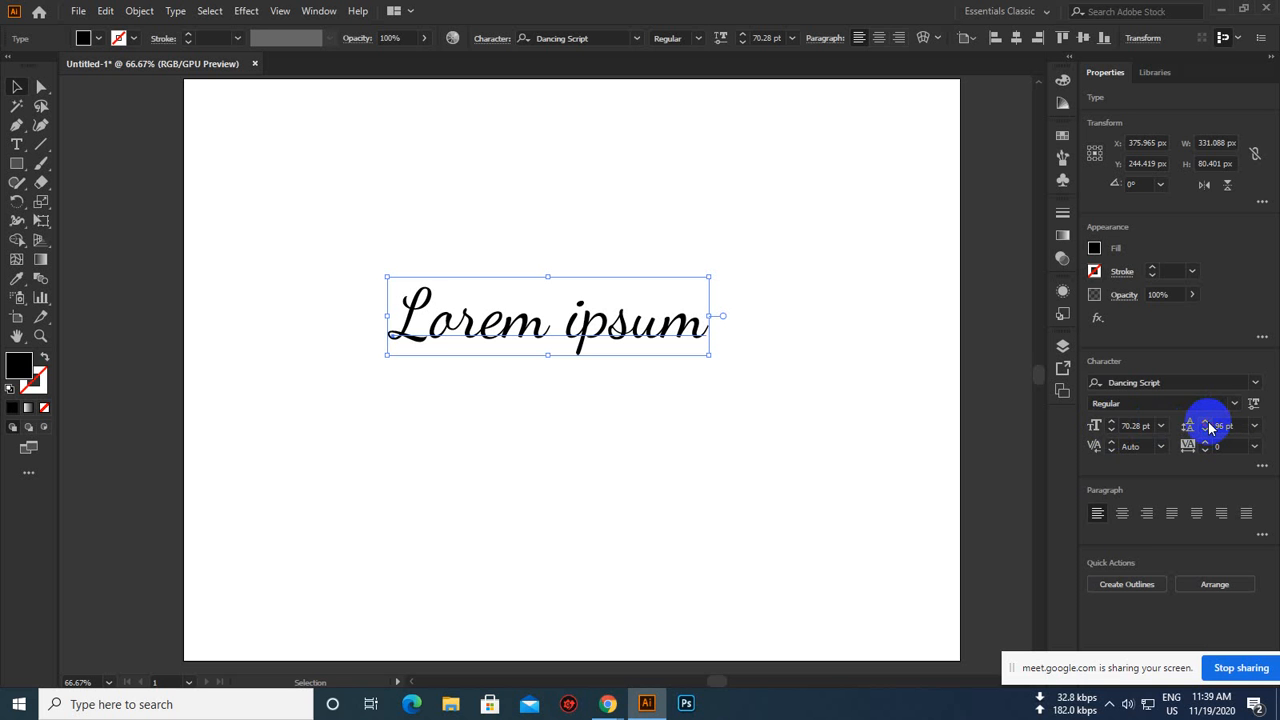
pyautogui.click(1208, 421)
pyautogui.click(1207, 422)
pyautogui.click(1206, 422)
pyautogui.click(1206, 431)
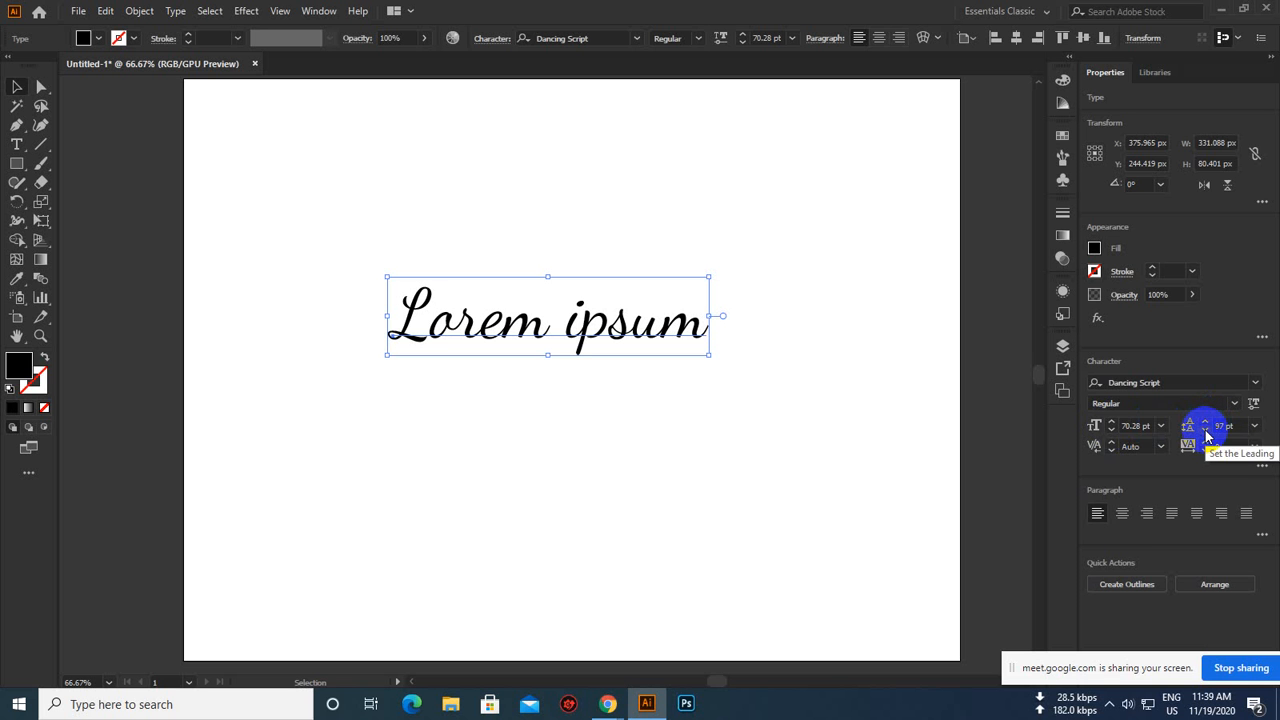
pyautogui.click(636, 38)
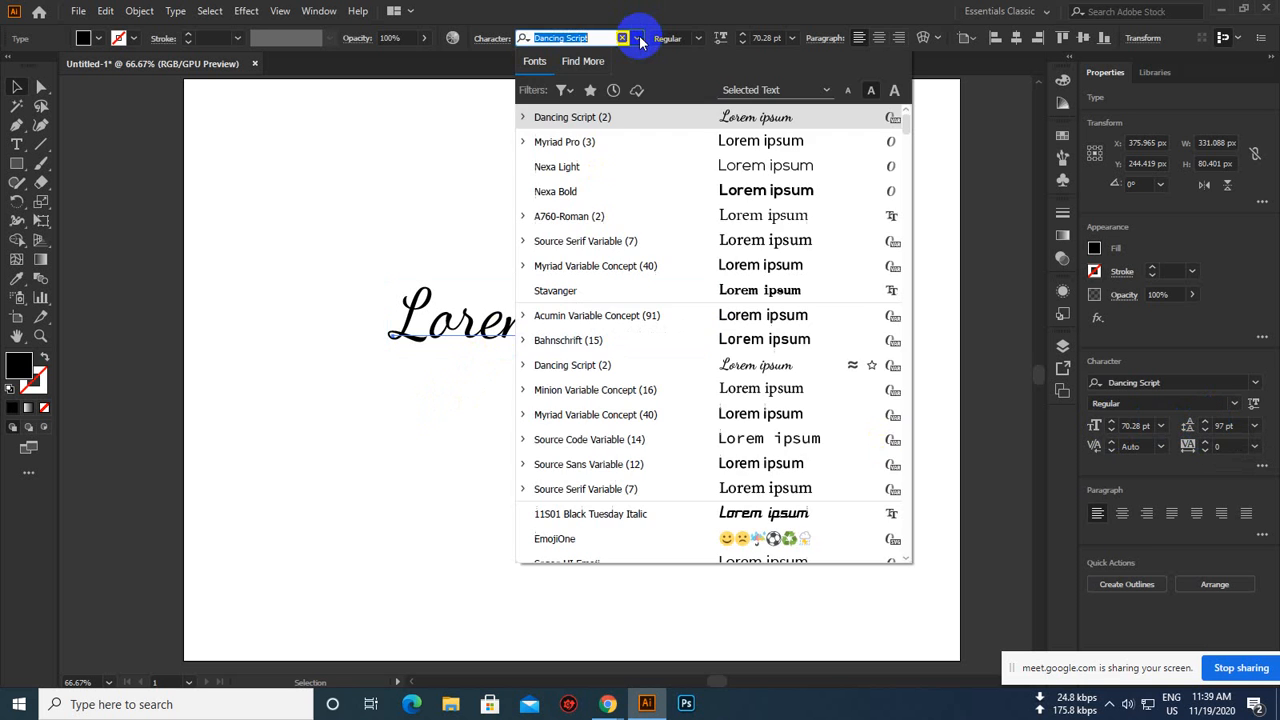
pyautogui.click(757, 197)
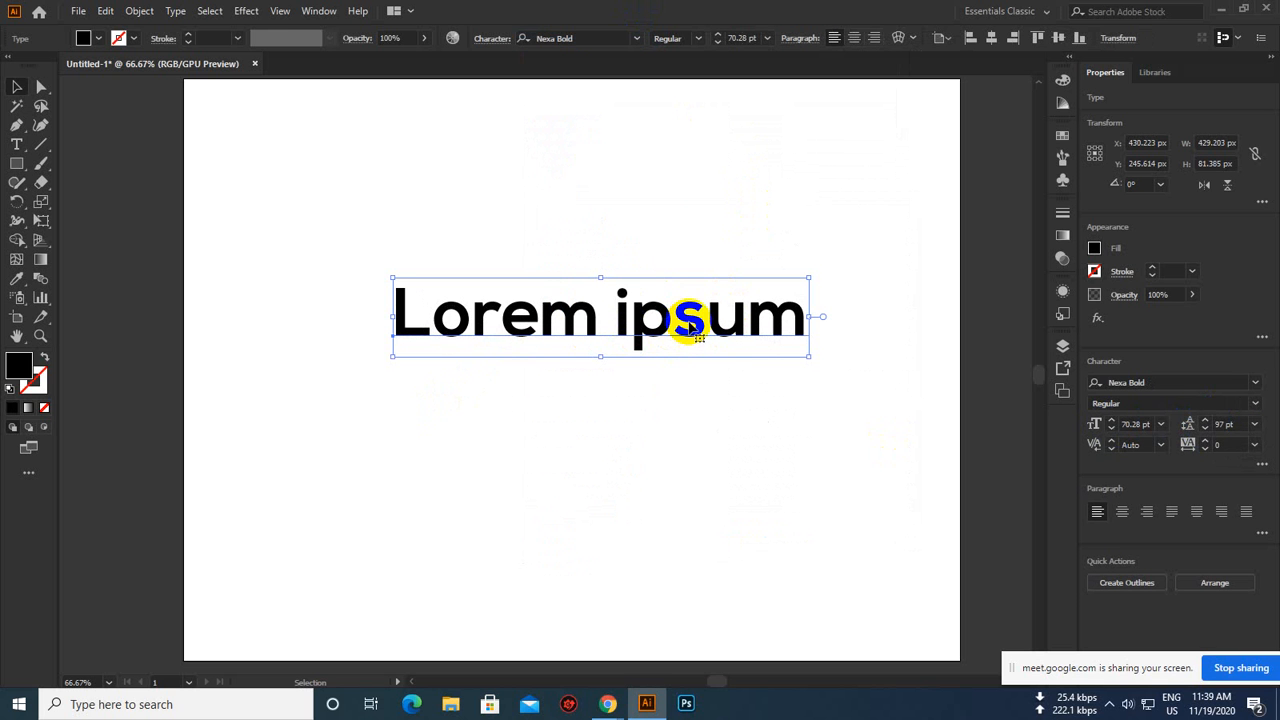
# Try a space between the "e" and "m" of "Lorem", remove it, and reselect the text as an object
pyautogui.doubleClick(543, 318)
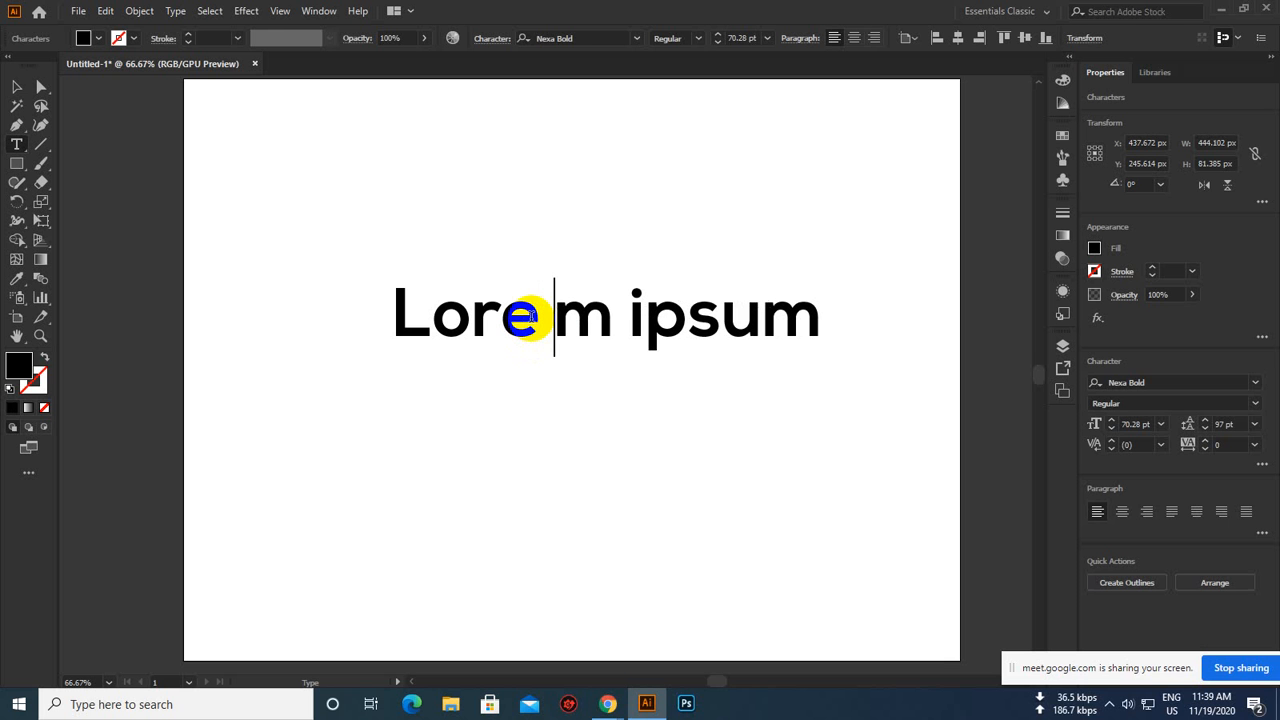
pyautogui.press('BackSpace')
pyautogui.click(17, 87)
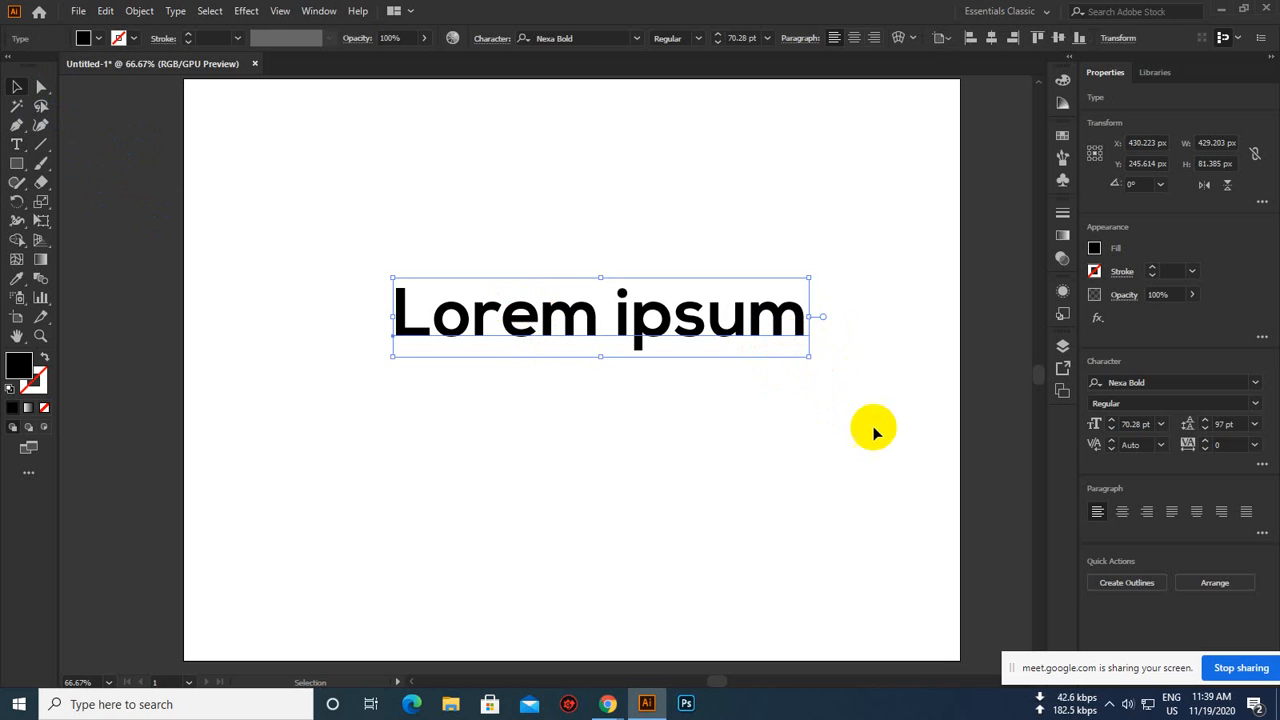
# Increase the tracking of the whole "Lorem ipsum" text to 149
pyautogui.click(1206, 442)
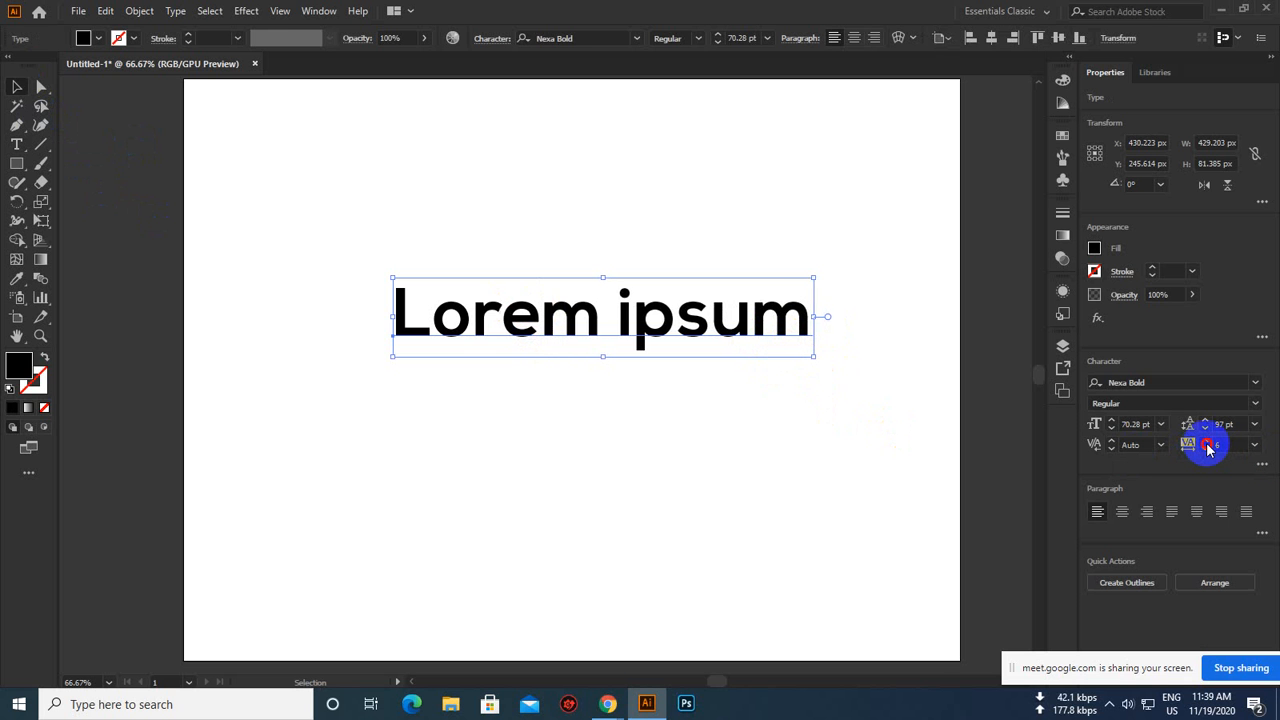
pyautogui.click(1206, 442)
pyautogui.click(1206, 443)
pyautogui.click(1206, 443)
pyautogui.click(1206, 443)
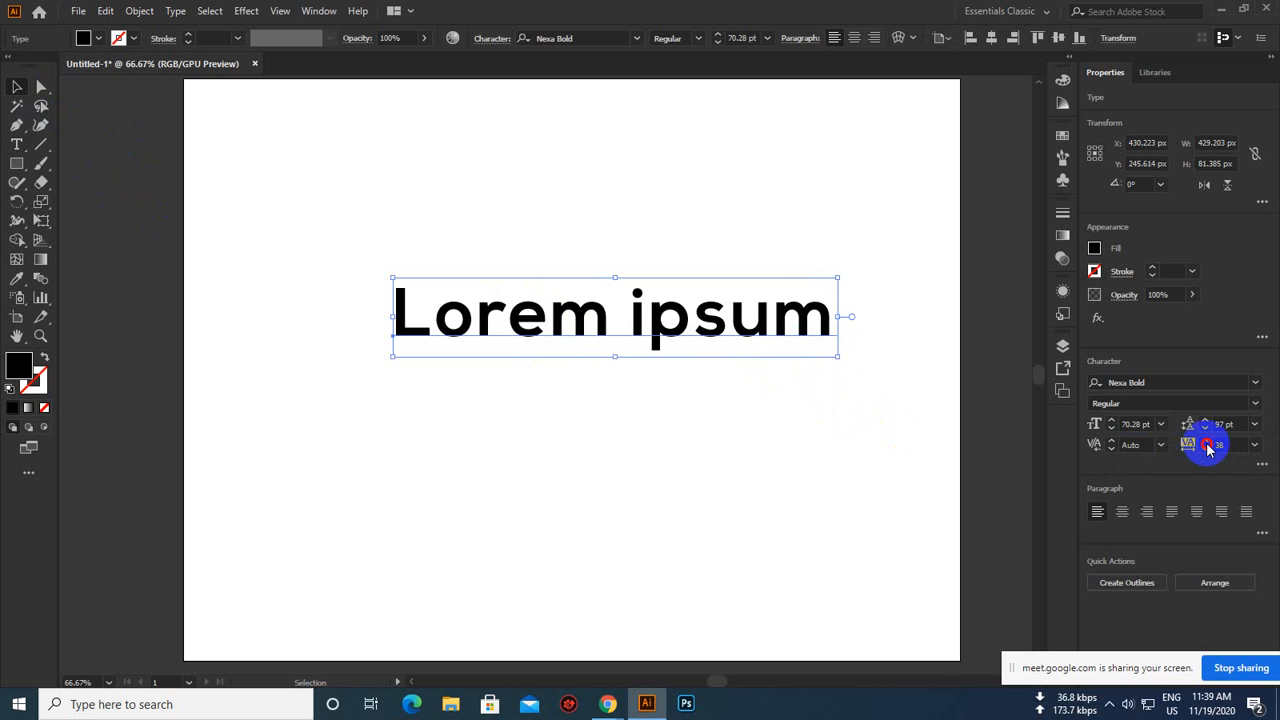
pyautogui.click(1206, 443)
pyautogui.click(1206, 443)
pyautogui.click(1206, 443)
pyautogui.click(1206, 443)
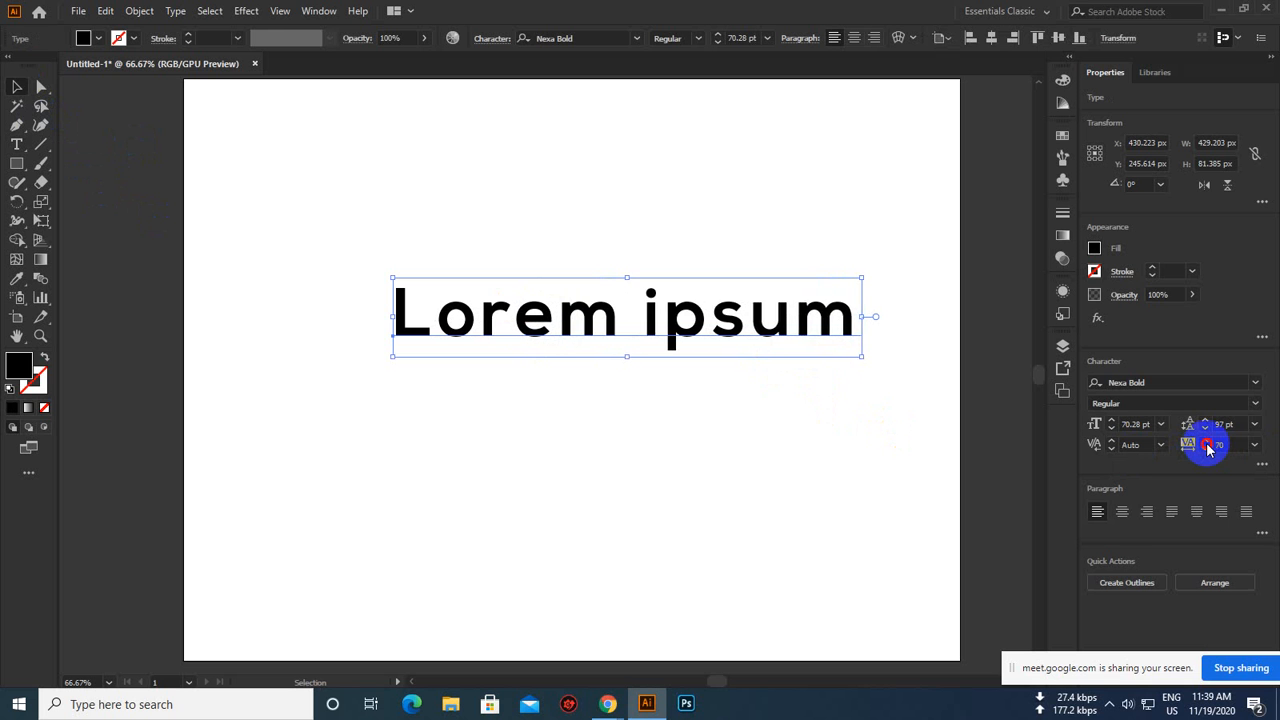
pyautogui.click(1206, 443)
pyautogui.click(1206, 443)
pyautogui.click(1206, 443)
pyautogui.click(1206, 443)
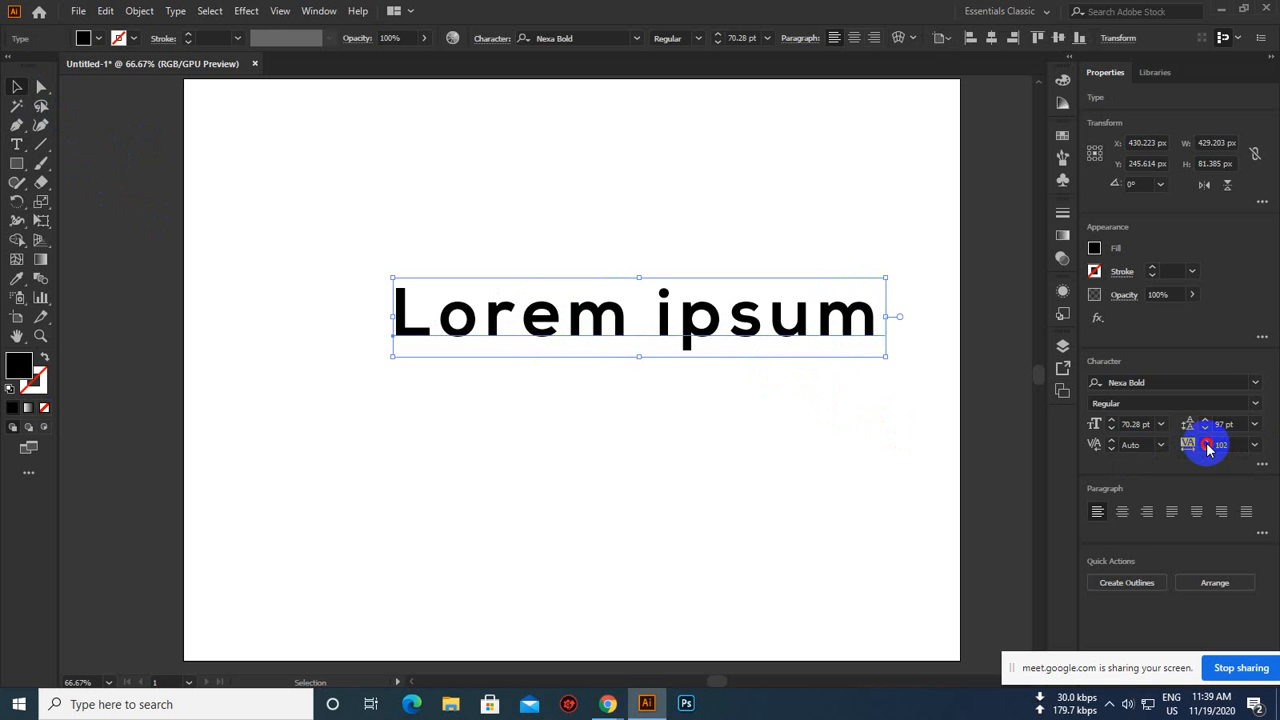
pyautogui.click(1206, 443)
pyautogui.click(1206, 443)
pyautogui.click(1206, 443)
pyautogui.click(1206, 443)
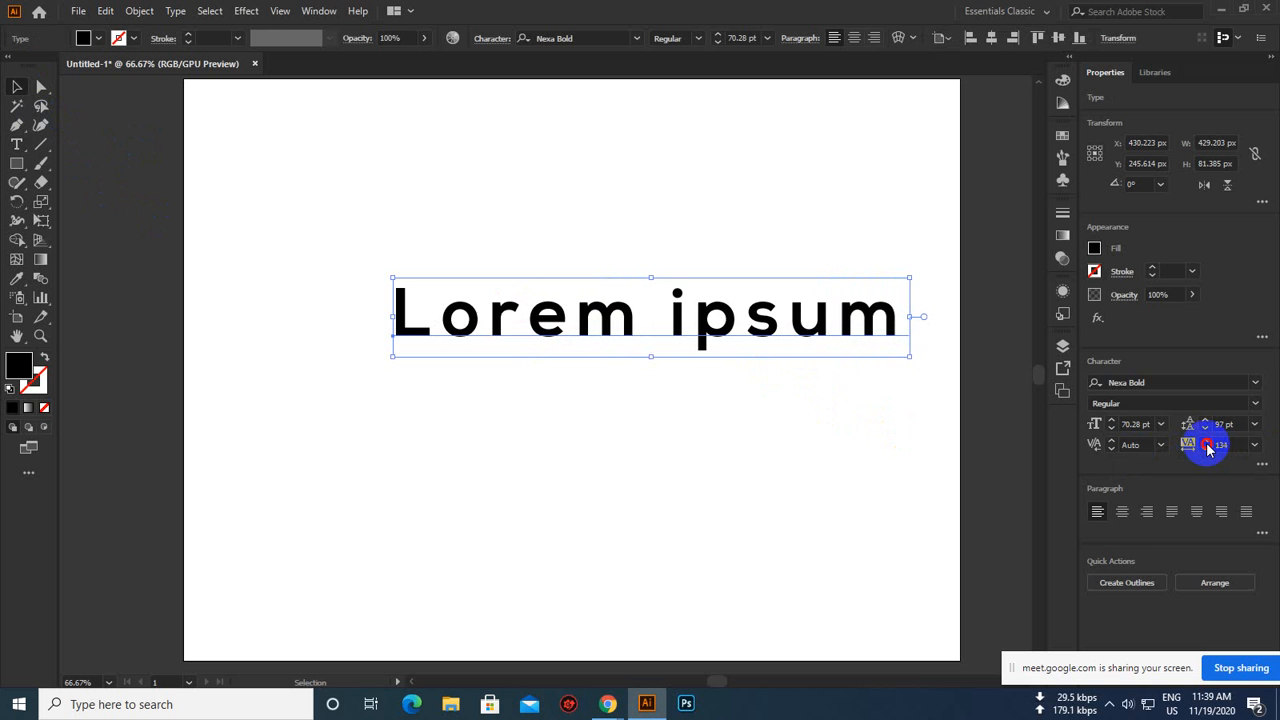
pyautogui.click(1206, 443)
pyautogui.click(1206, 443)
# Move the widened text into the artboard's upper middle, centred at about X 407 px, Y 234 px
pyautogui.moveTo(795, 312); pyautogui.dragTo(634, 337)
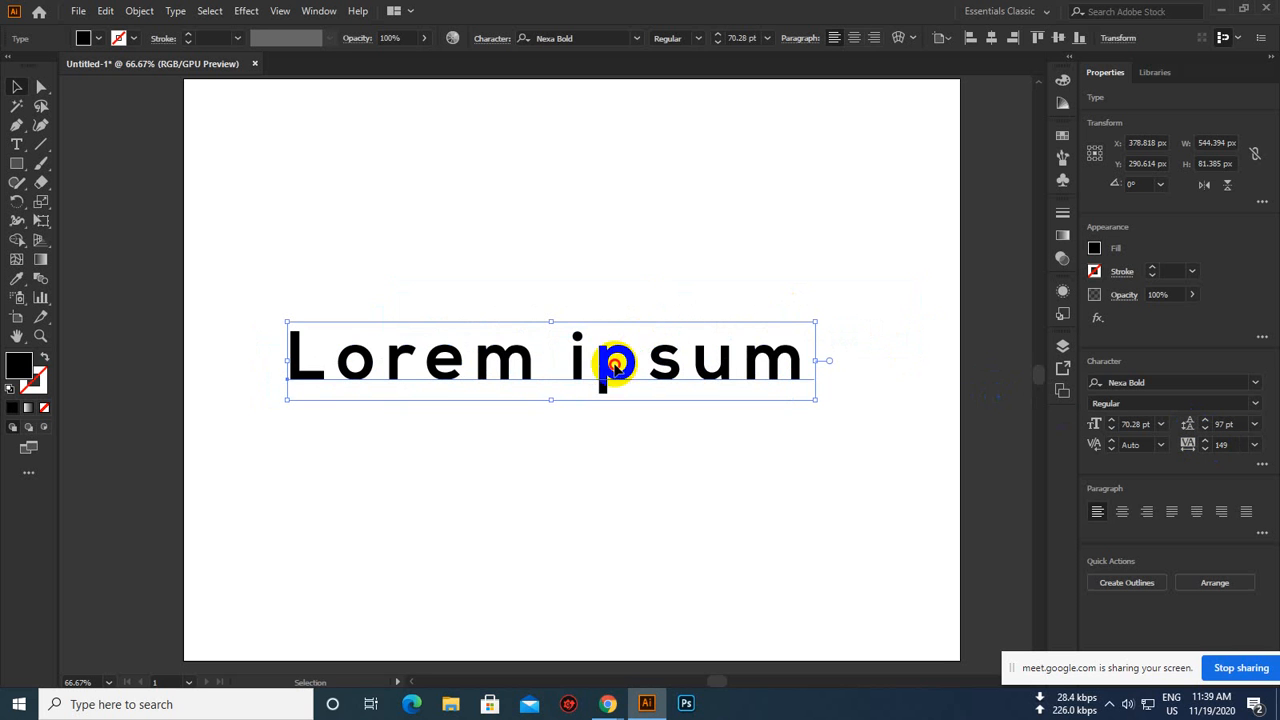
pyautogui.moveTo(594, 386); pyautogui.dragTo(629, 370)
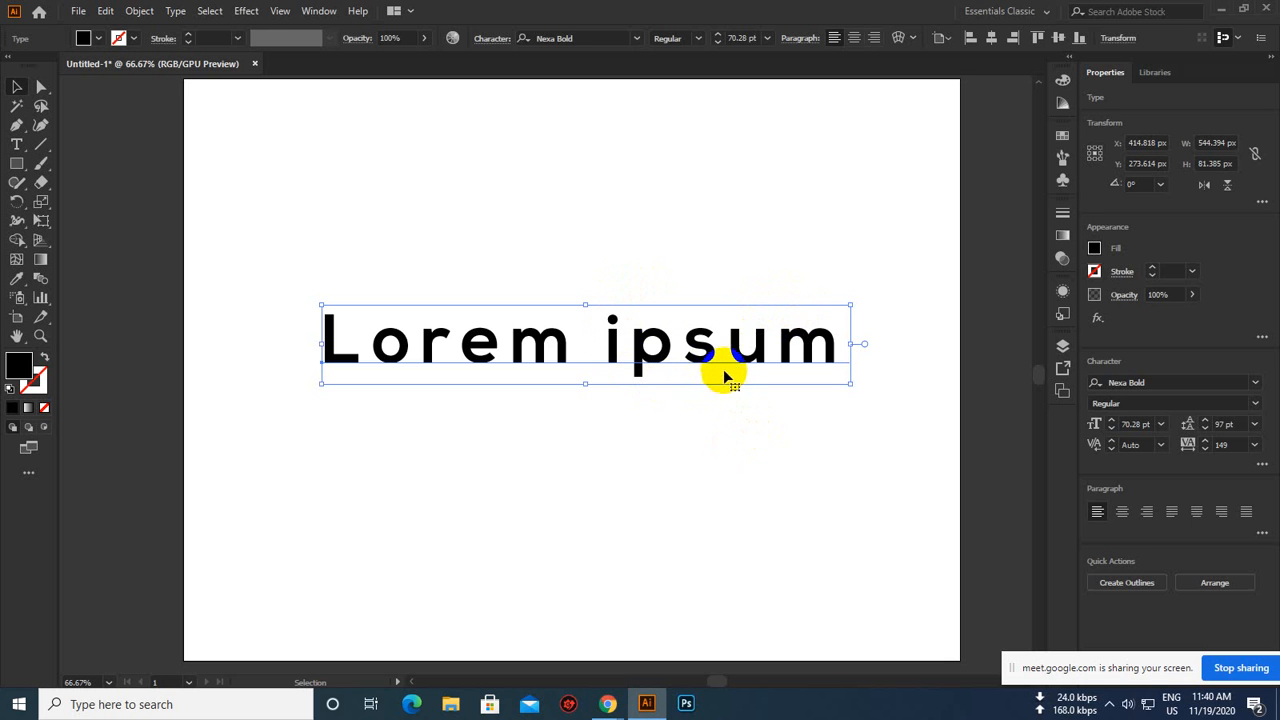
pyautogui.moveTo(740, 362); pyautogui.dragTo(737, 318)
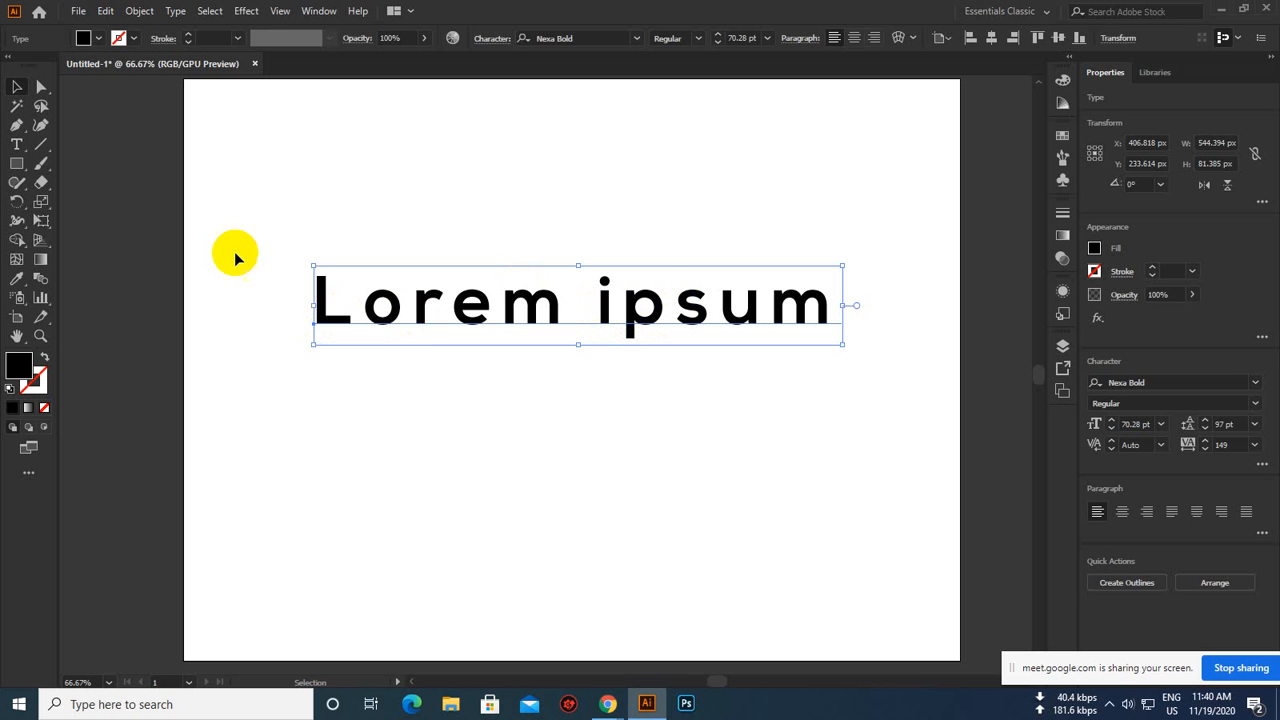
# Select only the "i" of "ipsum" with the Type Tool and change its case to UPPERCASE
pyautogui.click(12, 145)
pyautogui.click(71, 149)
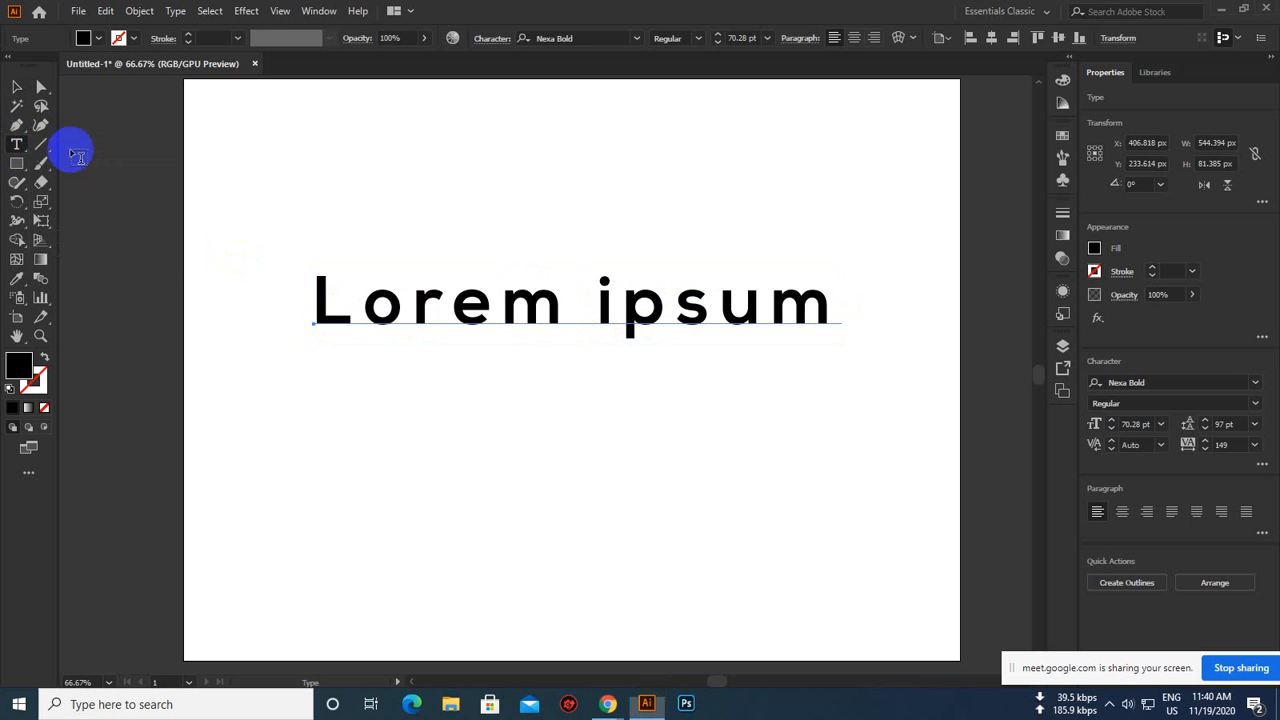
pyautogui.moveTo(611, 303)
pyautogui.mouseDown()
pyautogui.moveTo(599, 304)
pyautogui.moveTo(616, 296)
pyautogui.moveTo(602, 297)
pyautogui.moveTo(608, 288)
pyautogui.moveTo(596, 298)
pyautogui.mouseUp()
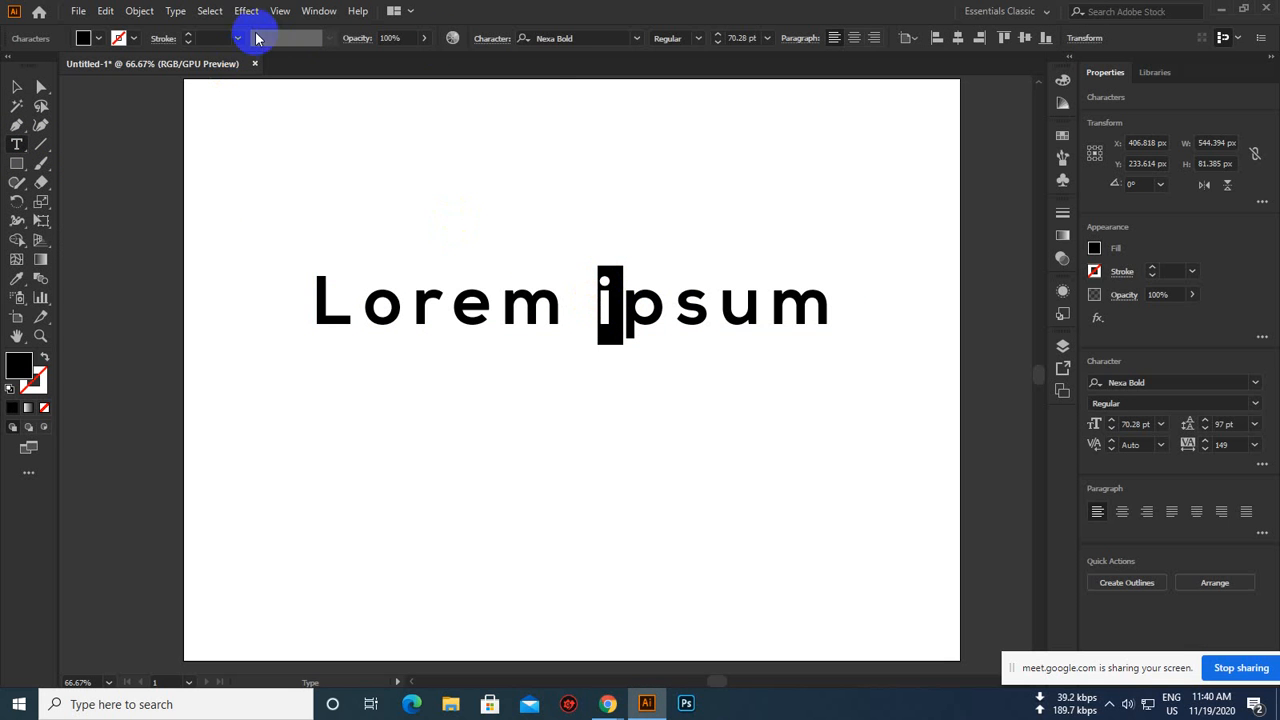
pyautogui.click(185, 14)
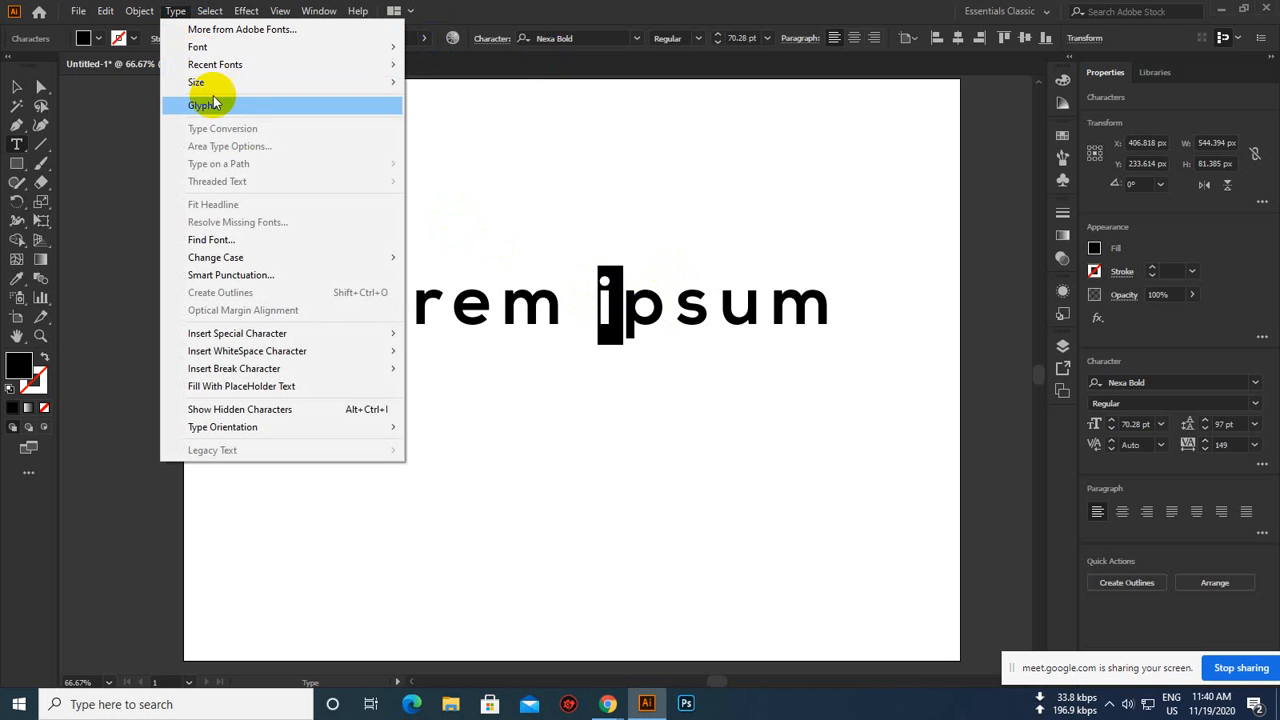
pyautogui.moveTo(264, 258)
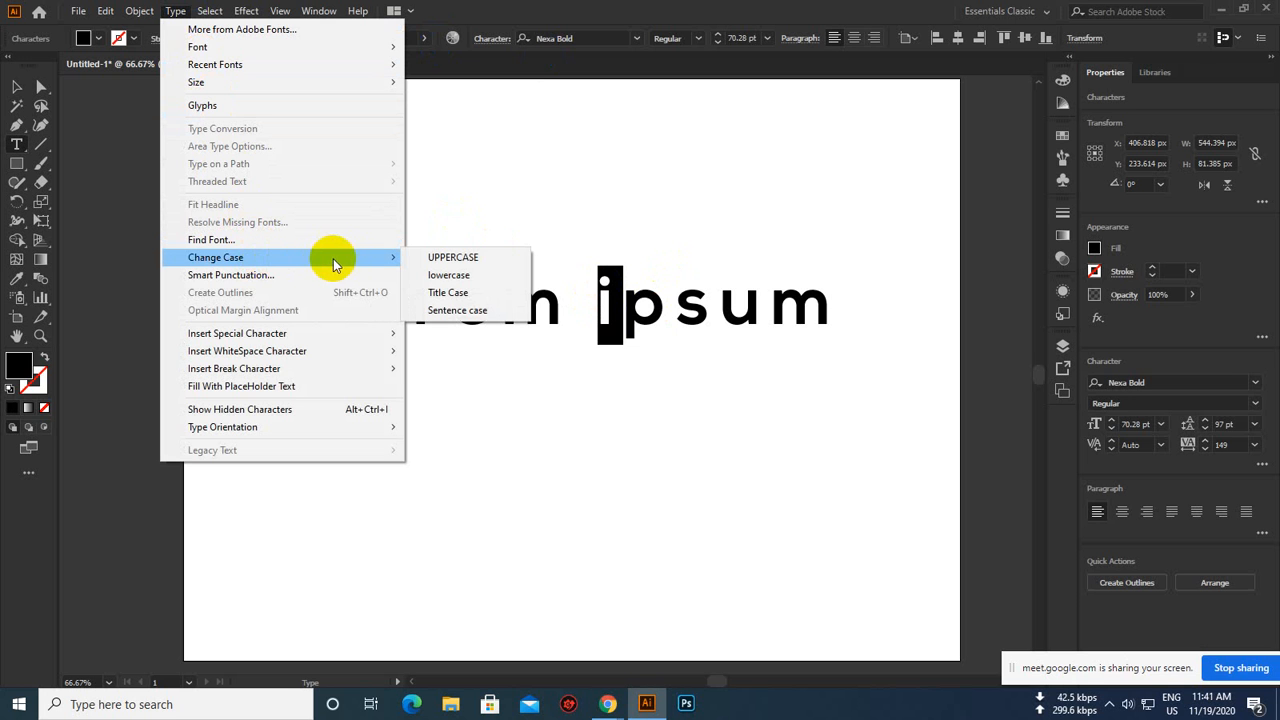
pyautogui.click(456, 258)
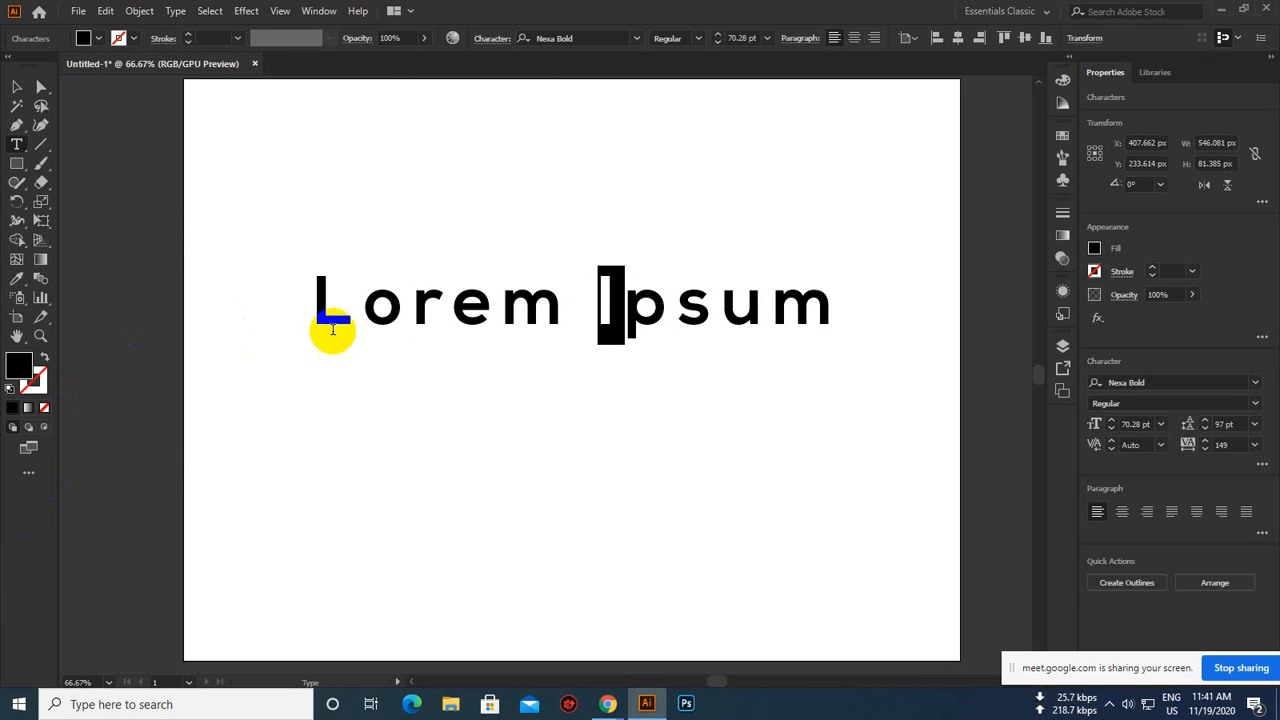
# Leave text editing and change the case of the entire text object to UPPERCASE
pyautogui.click(521, 315)
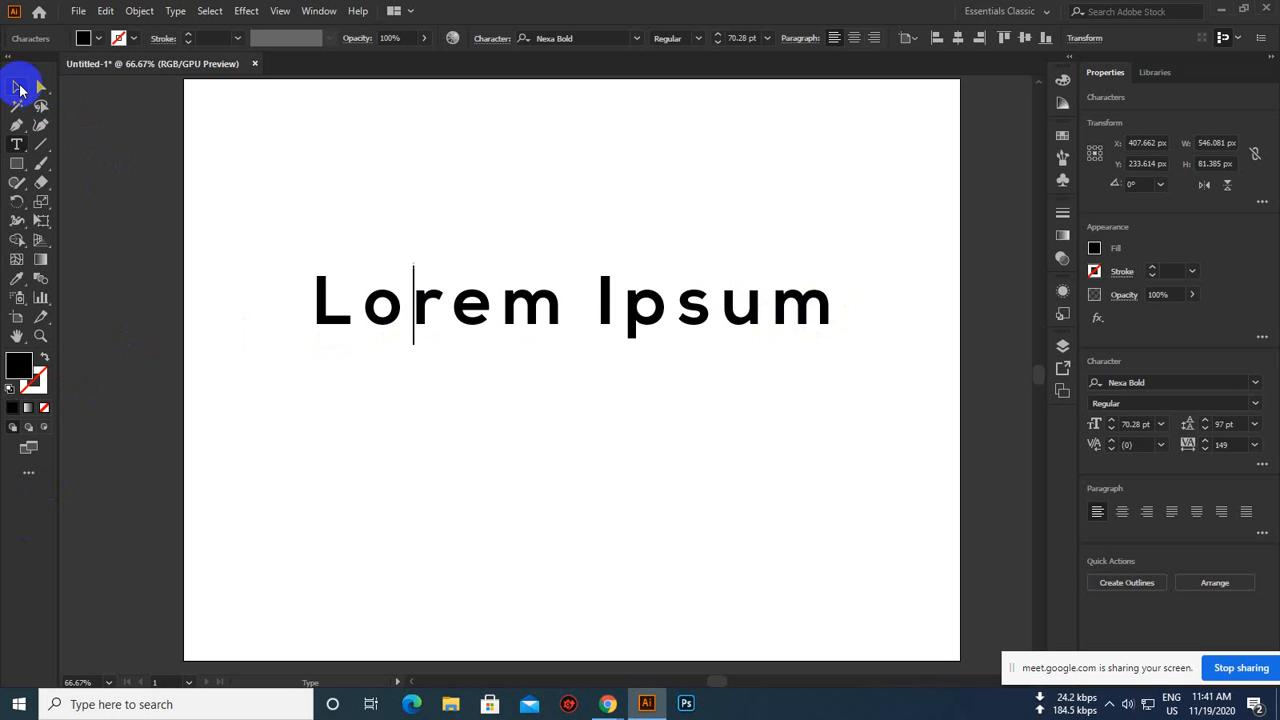
pyautogui.click(16, 87)
pyautogui.click(585, 278)
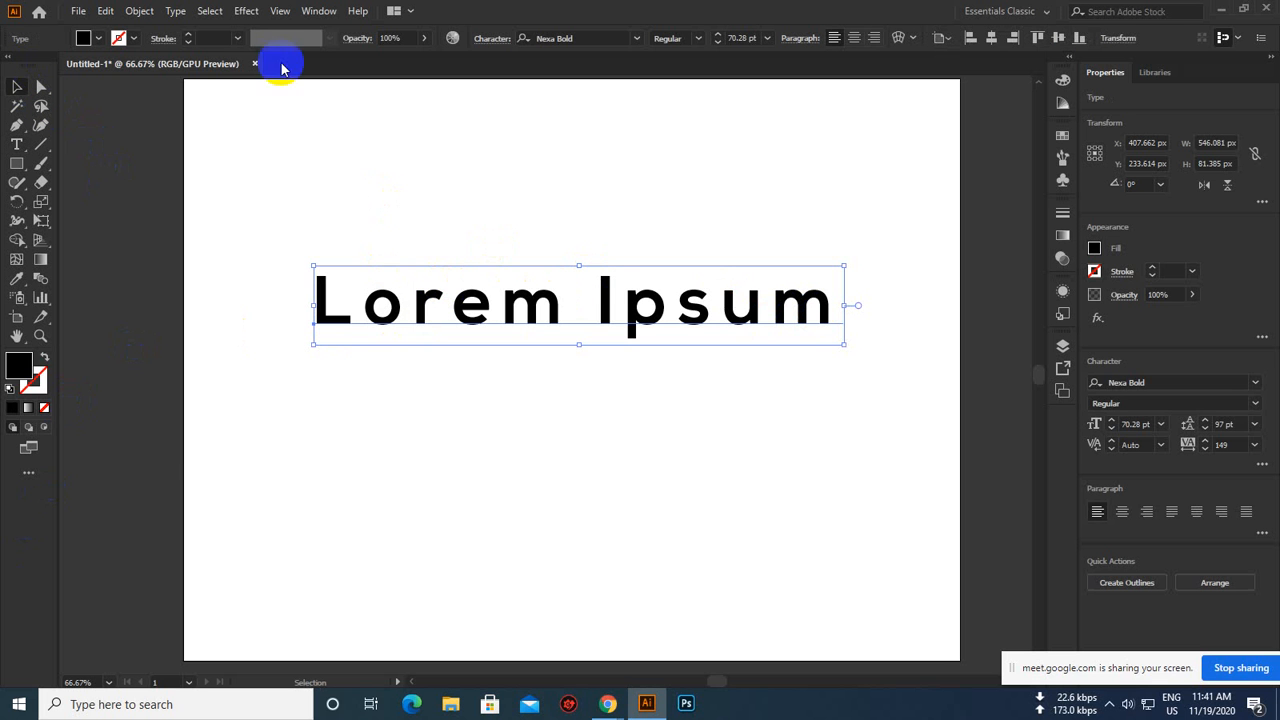
pyautogui.click(178, 11)
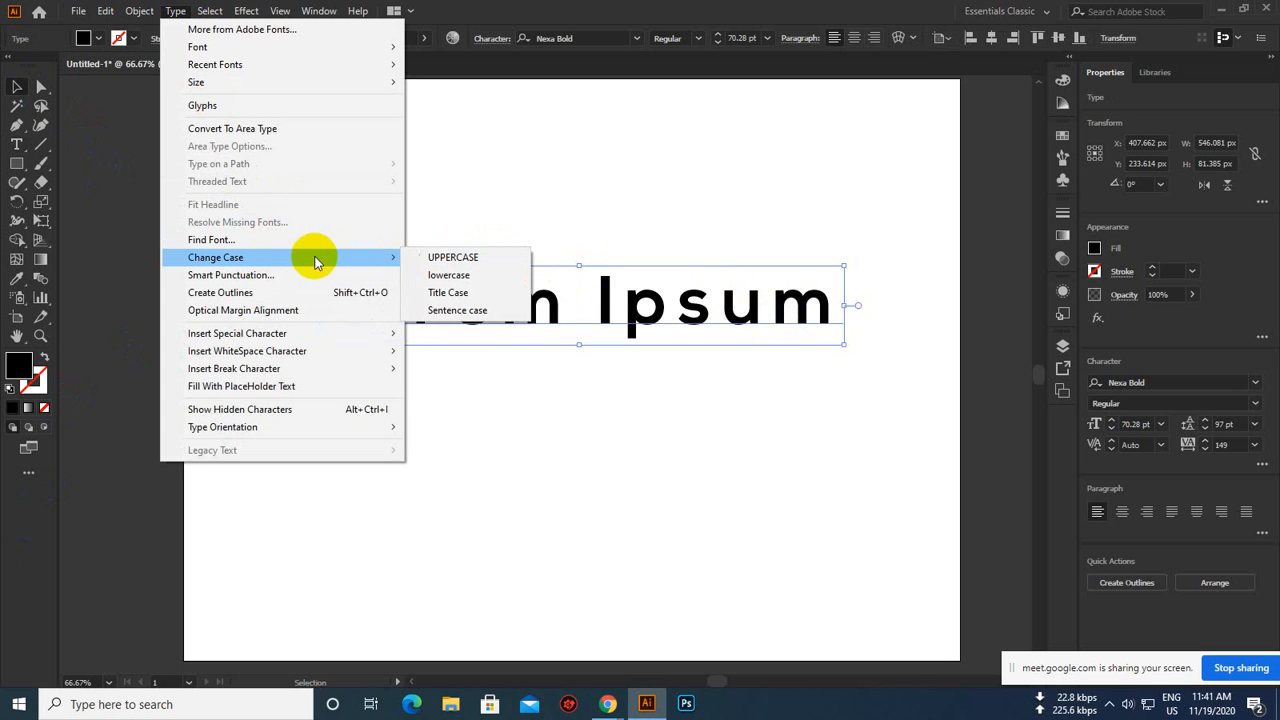
pyautogui.click(434, 262)
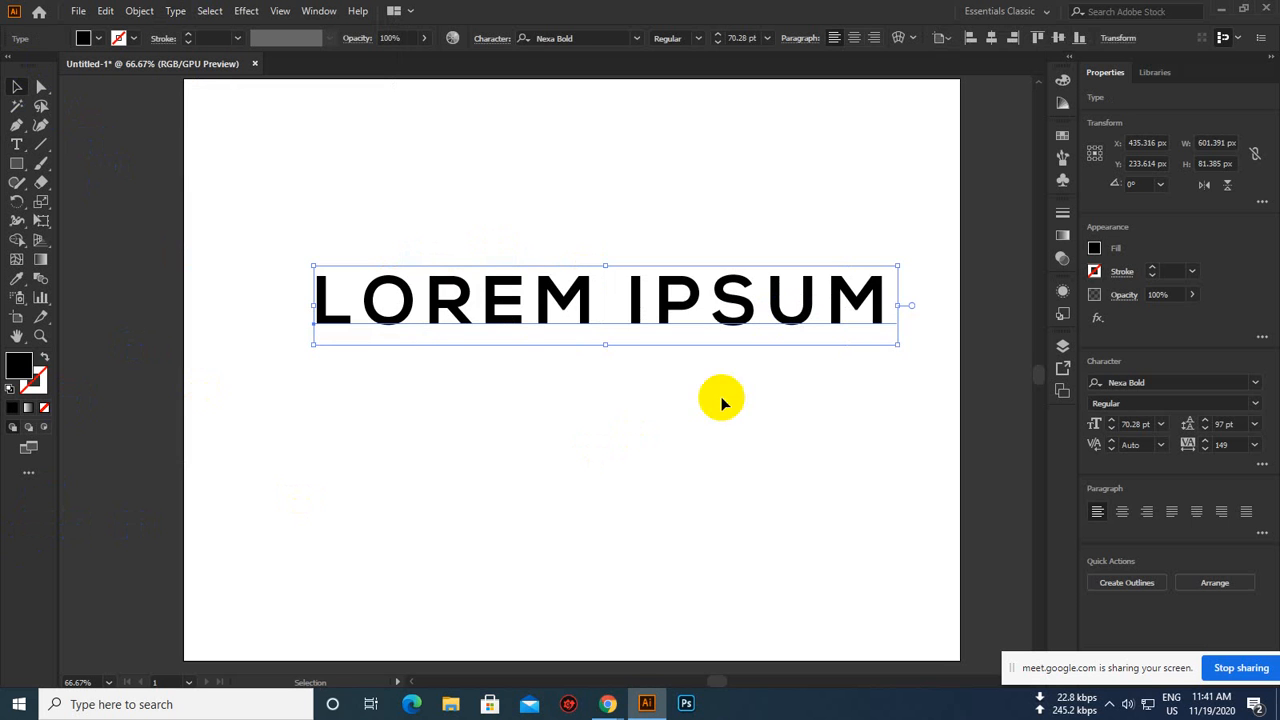
# Move the LOREM IPSUM text to about X 404 px, Y 239 px and deselect it
pyautogui.moveTo(748, 329); pyautogui.dragTo(718, 341)
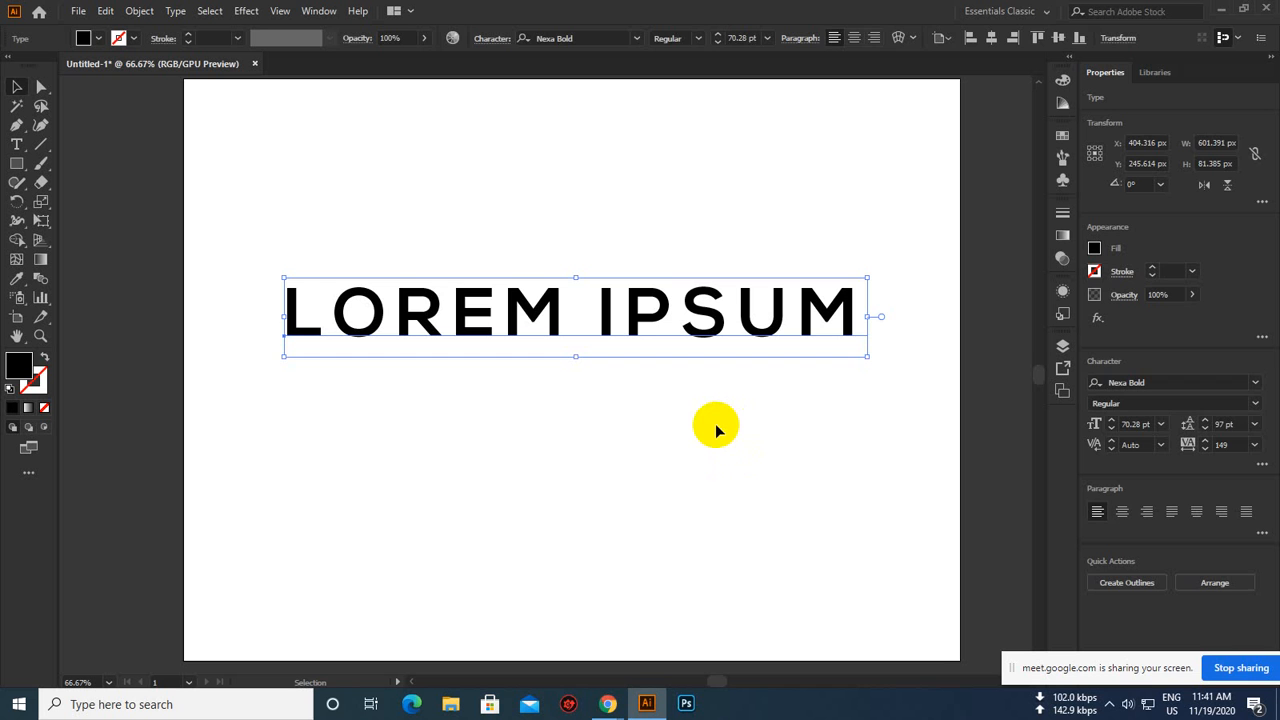
pyautogui.click(688, 232)
pyautogui.click(701, 299)
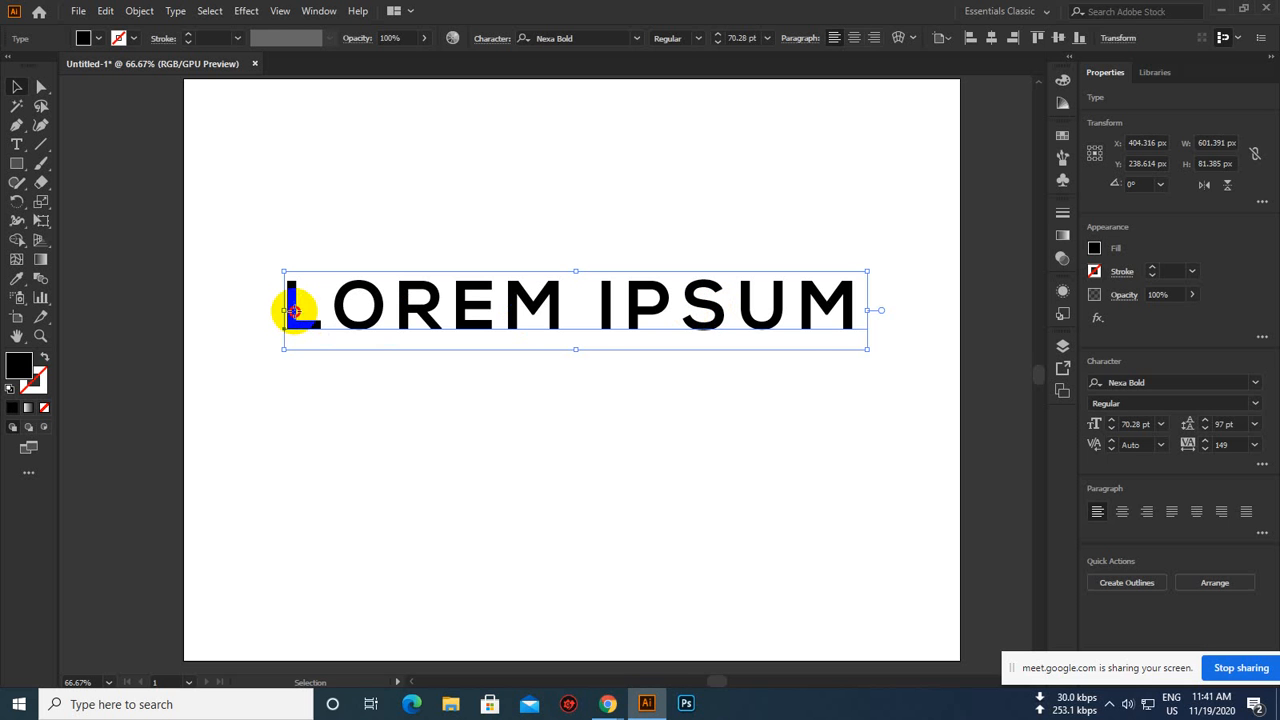
pyautogui.click(298, 244)
pyautogui.click(290, 290)
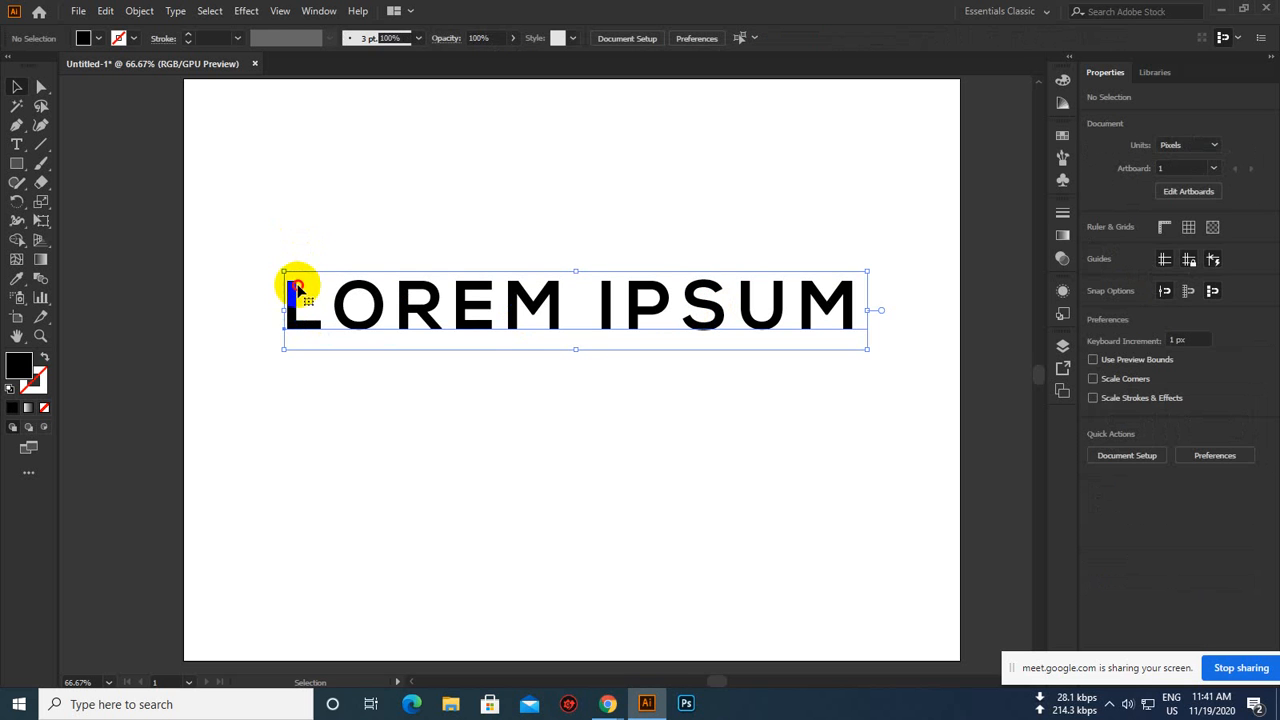
pyautogui.click(340, 228)
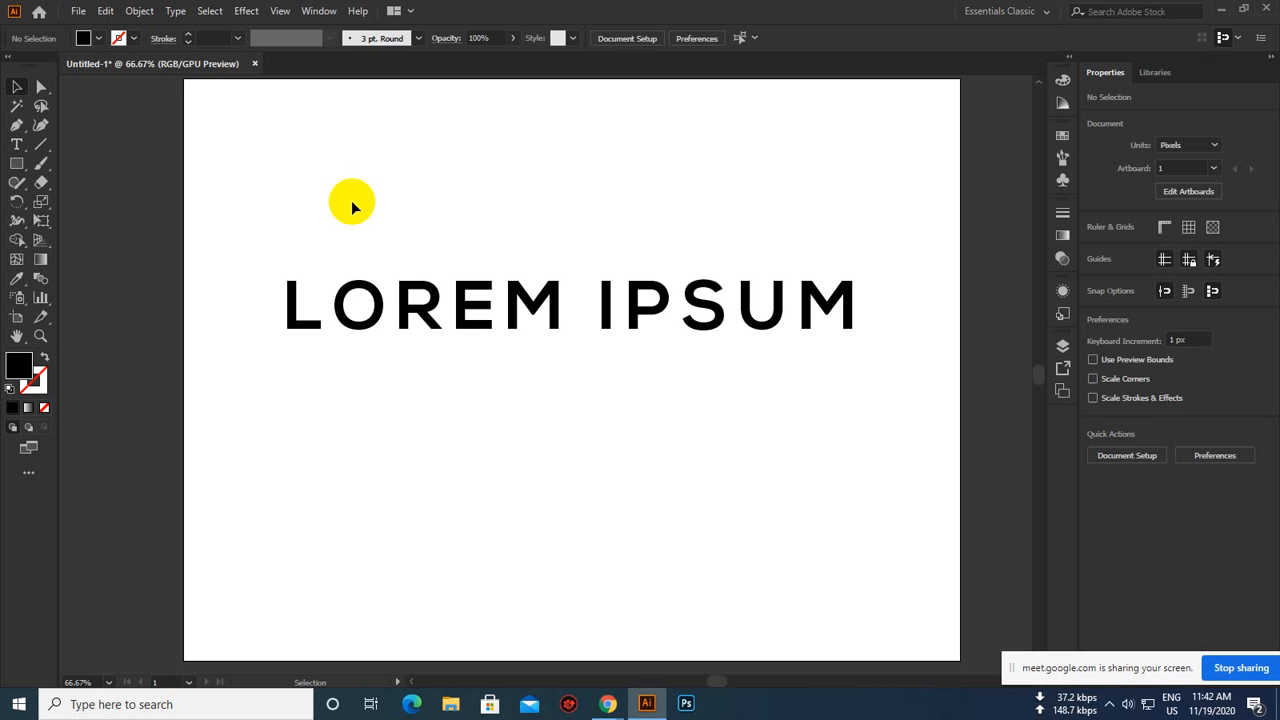
# Convert the LOREM IPSUM point text to outlines with Create Outlines and deselect the result
pyautogui.click(512, 326)
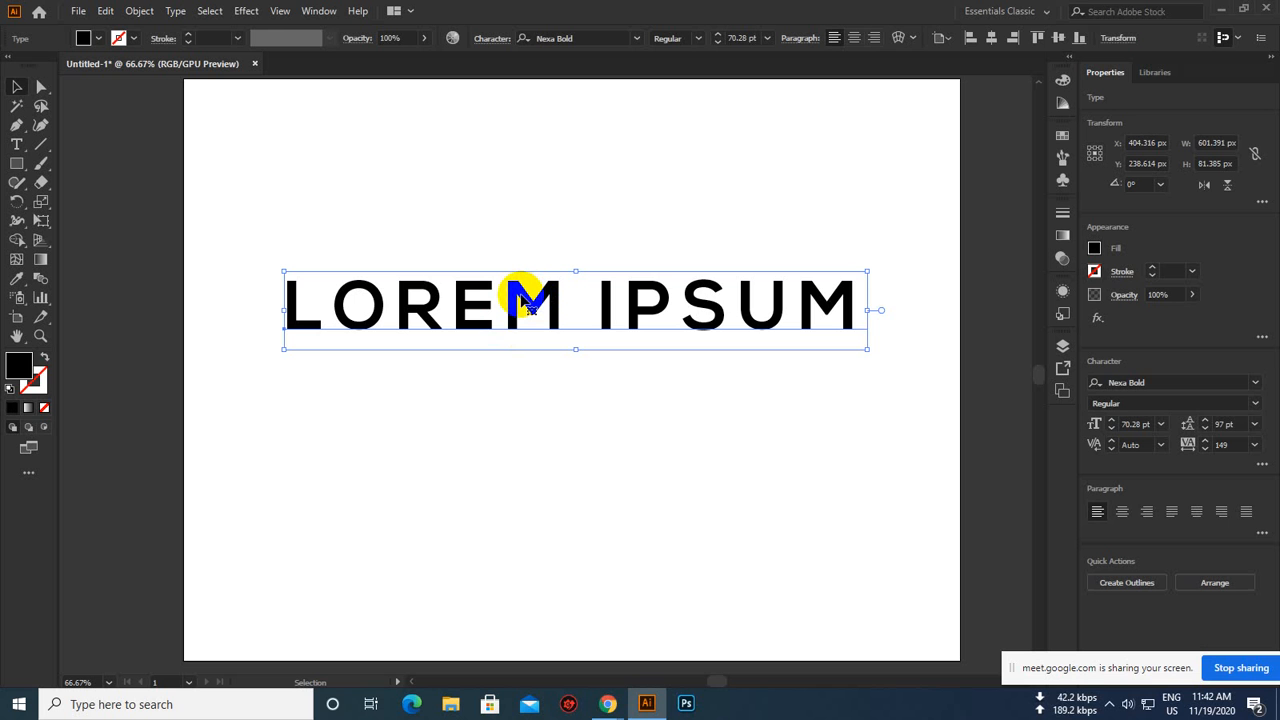
pyautogui.rightClick(521, 298)
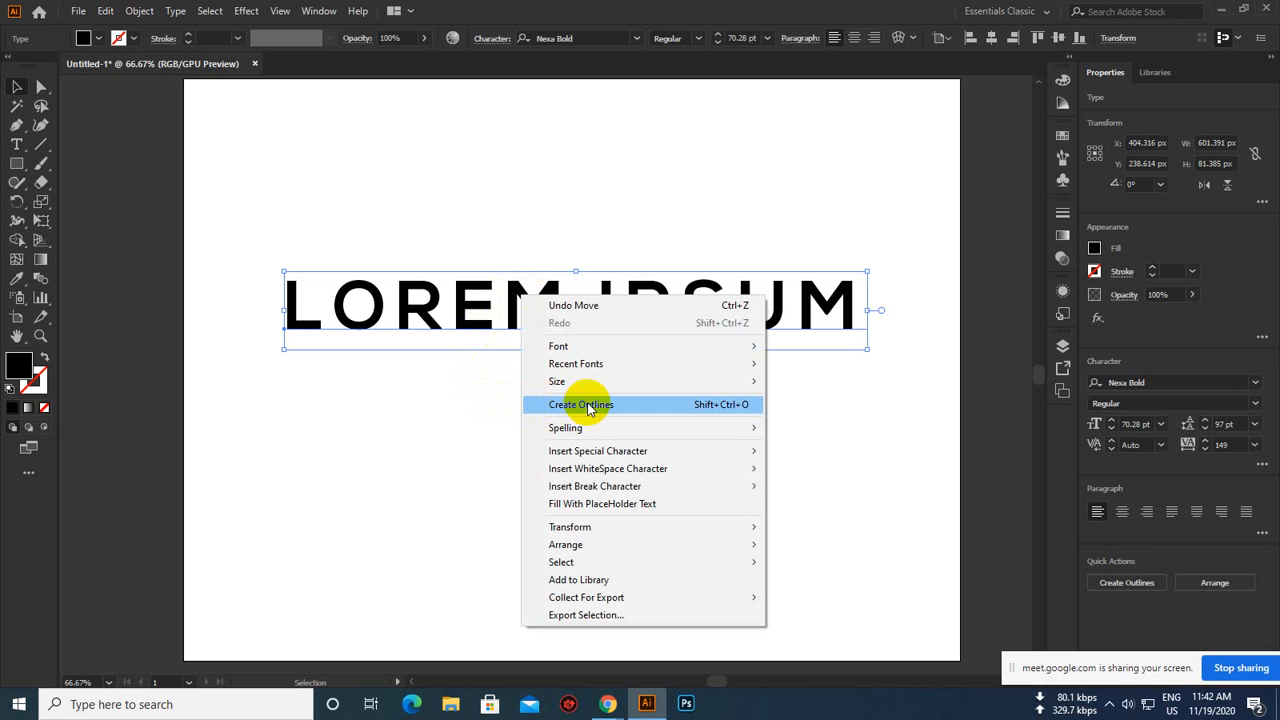
pyautogui.click(172, 12)
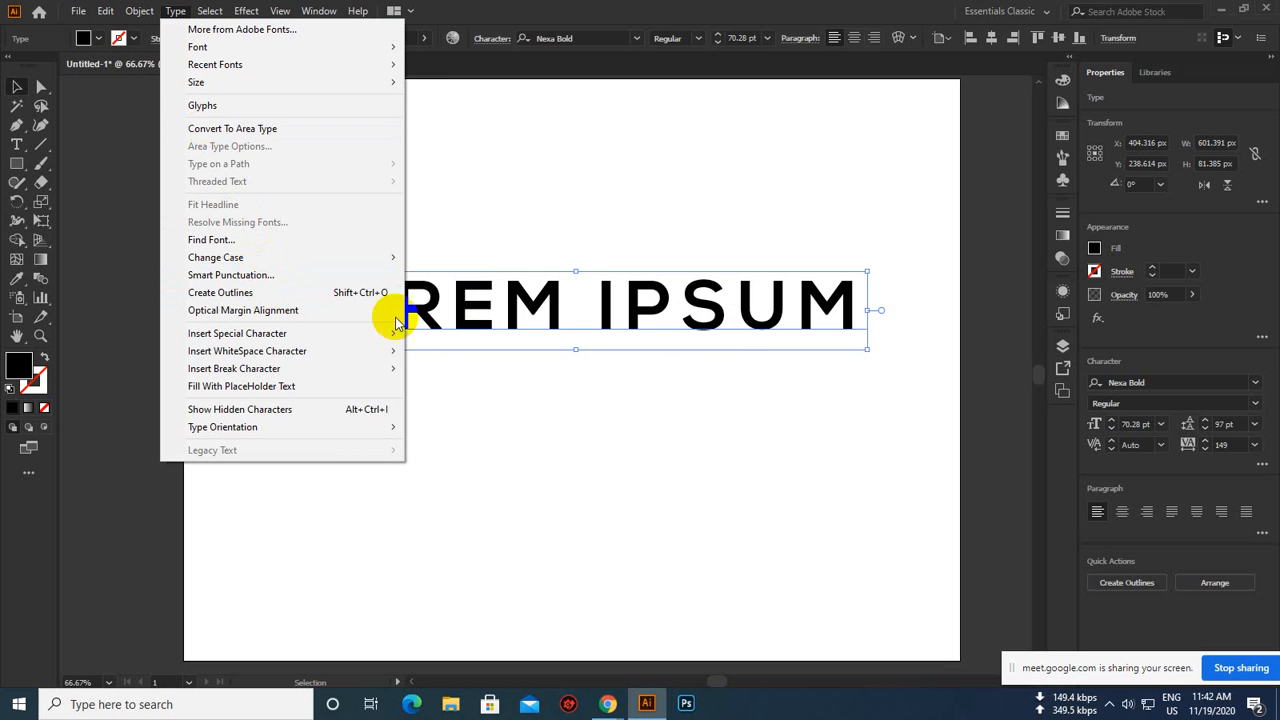
pyautogui.rightClick(714, 318)
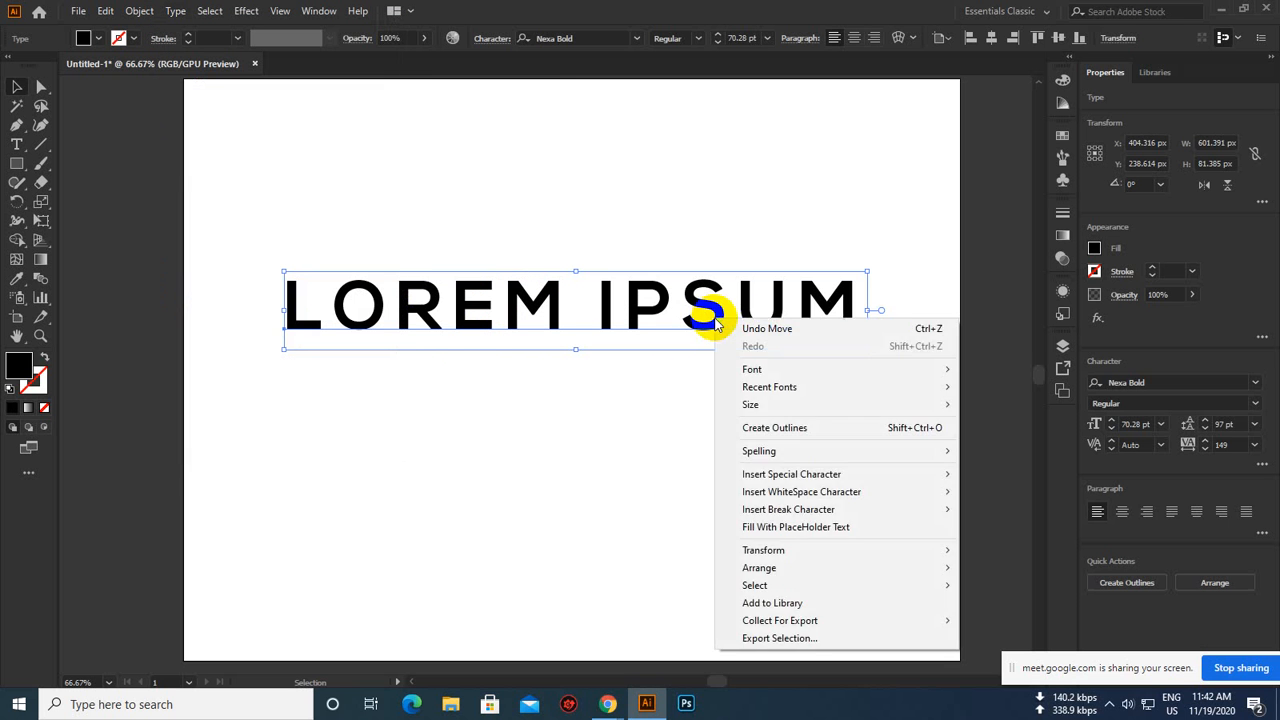
pyautogui.click(757, 425)
pyautogui.click(491, 473)
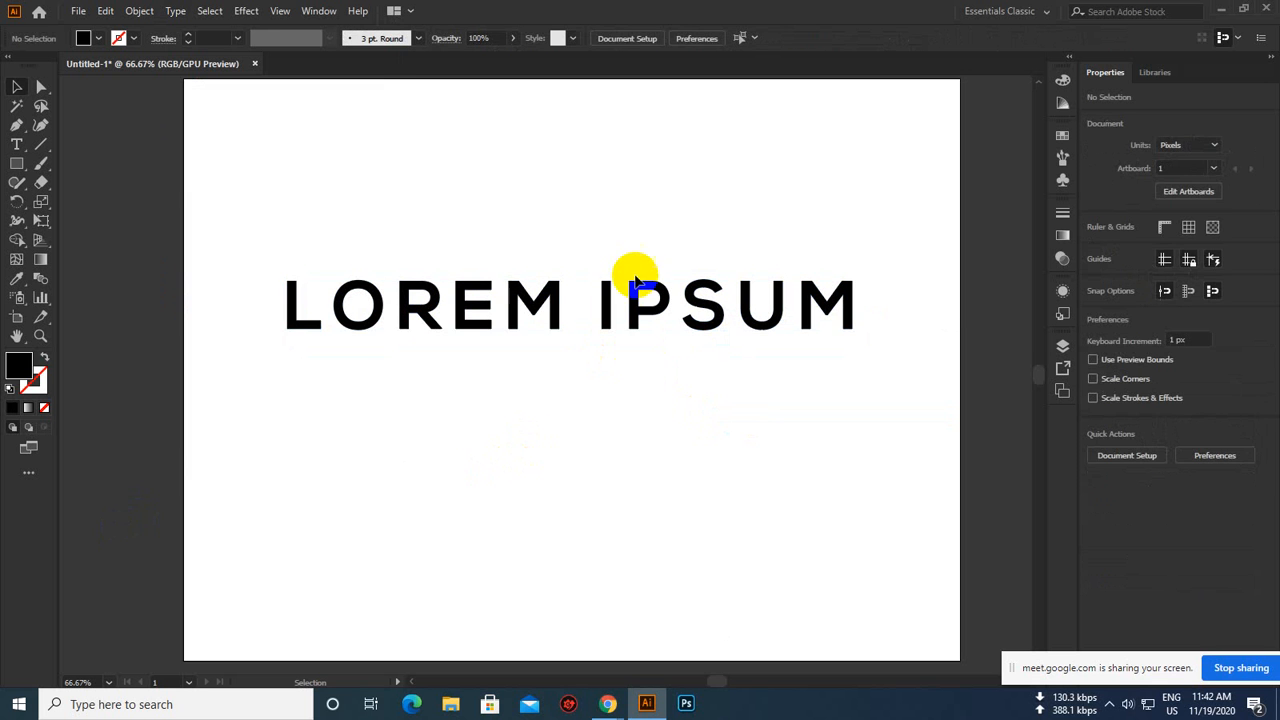
# Move the outlined LOREM IPSUM group up to about X 400 px, Y 183 px and deselect it
pyautogui.click(641, 283)
pyautogui.click(651, 232)
pyautogui.click(17, 87)
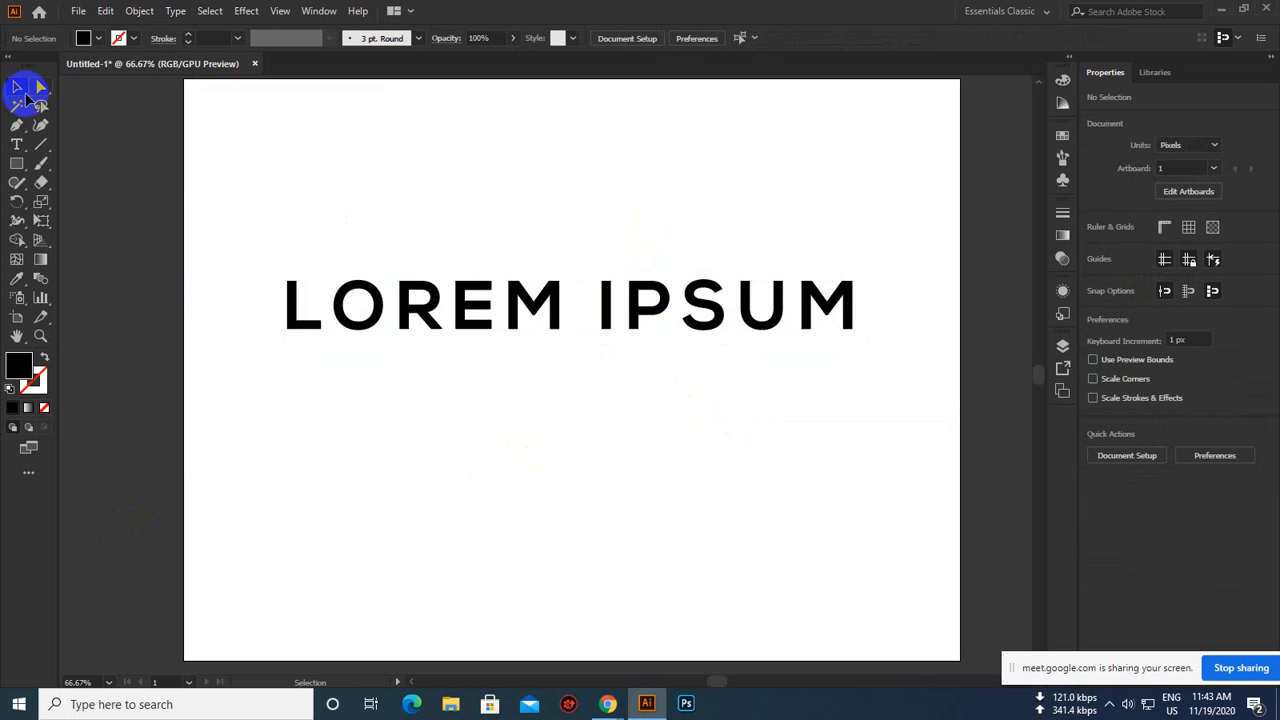
pyautogui.click(528, 288)
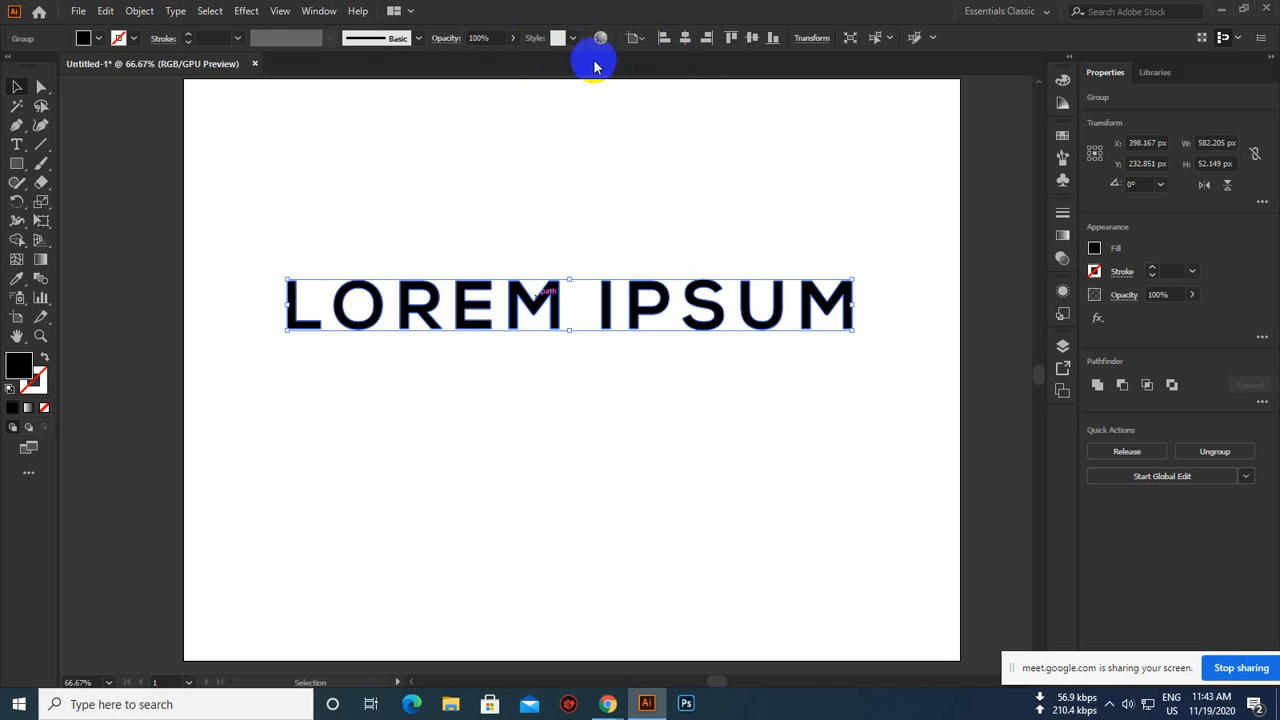
pyautogui.moveTo(647, 272); pyautogui.dragTo(669, 234)
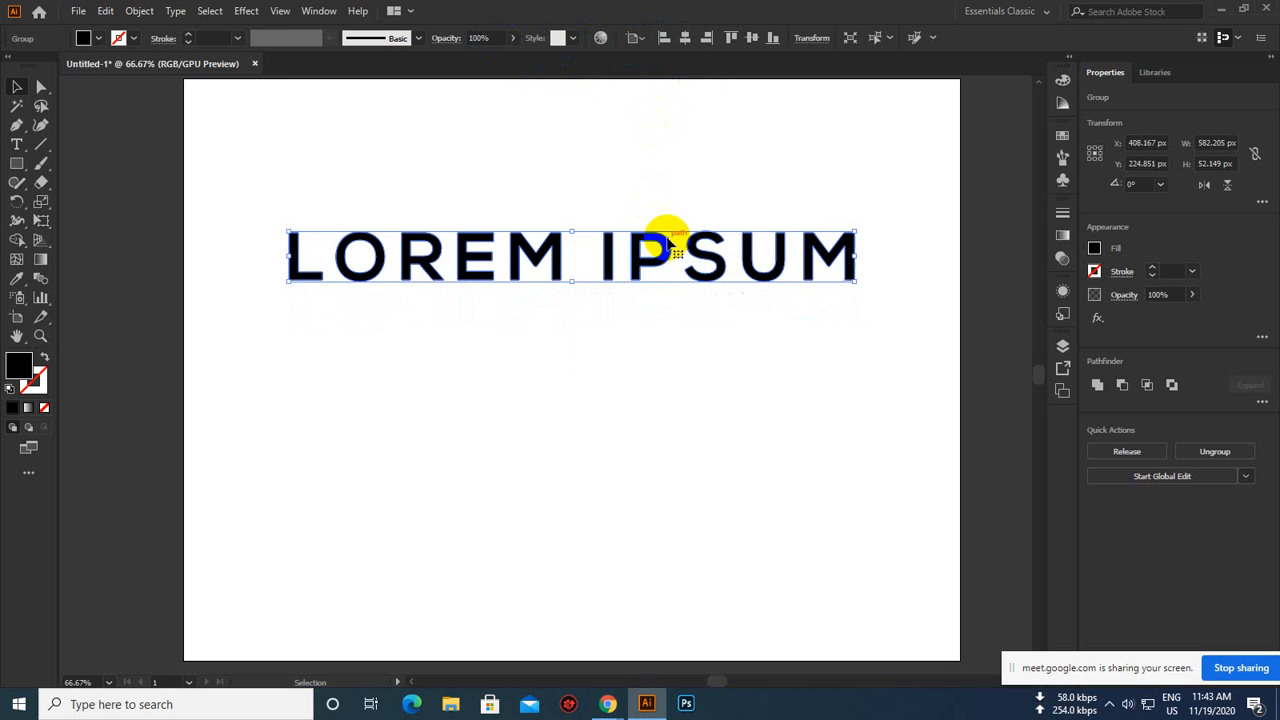
pyautogui.click(689, 189)
# Reselect the outlined group and move it down to about X 405 px, Y 241 px
pyautogui.click(670, 246)
pyautogui.click(685, 197)
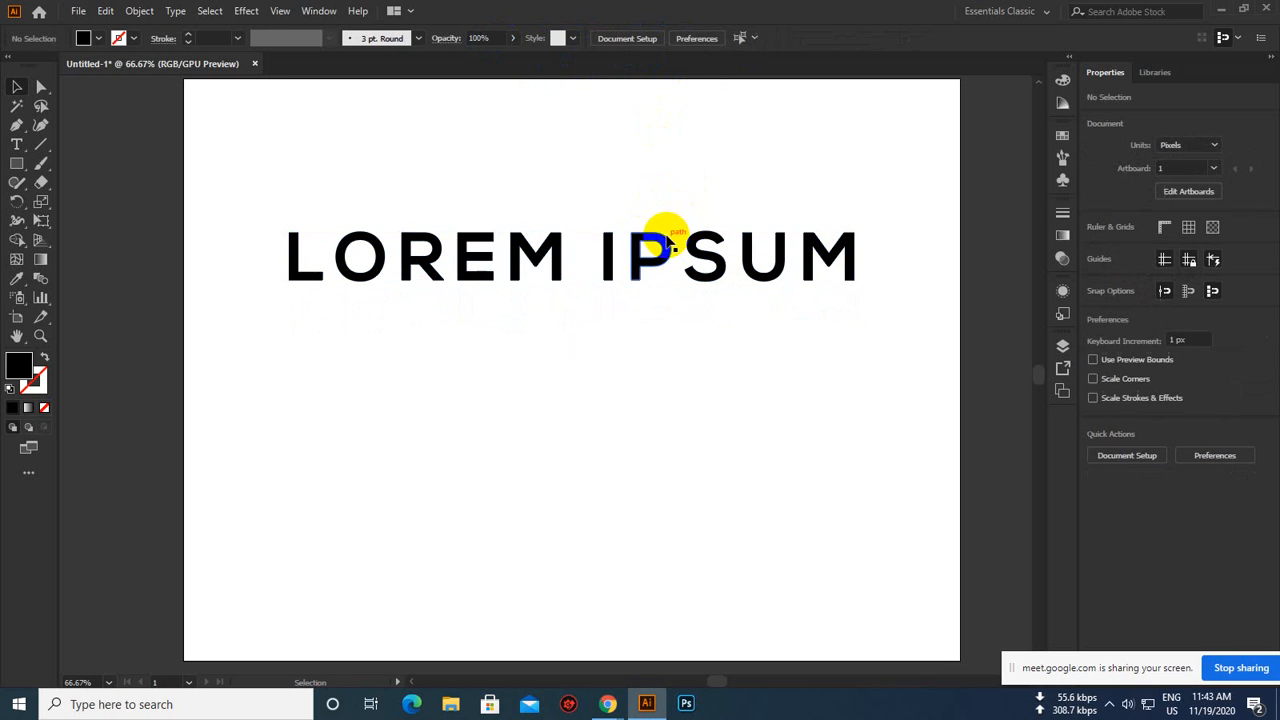
pyautogui.click(668, 246)
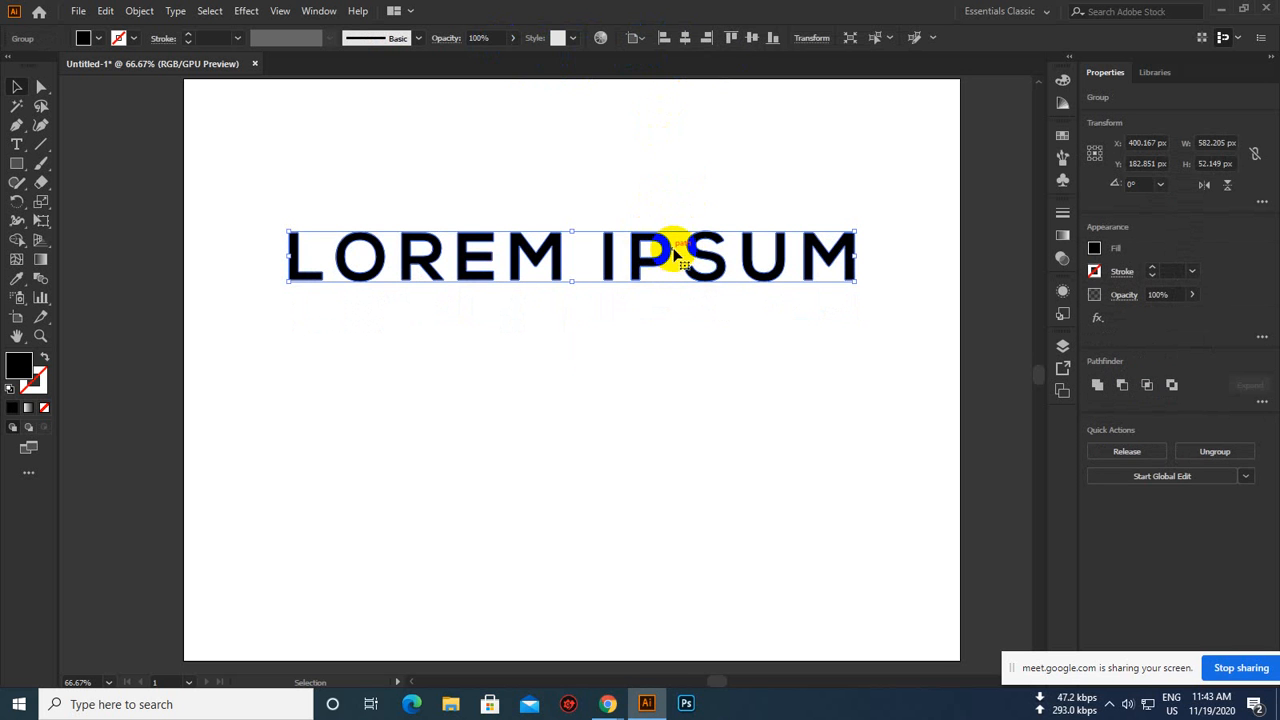
pyautogui.moveTo(657, 247); pyautogui.dragTo(673, 309)
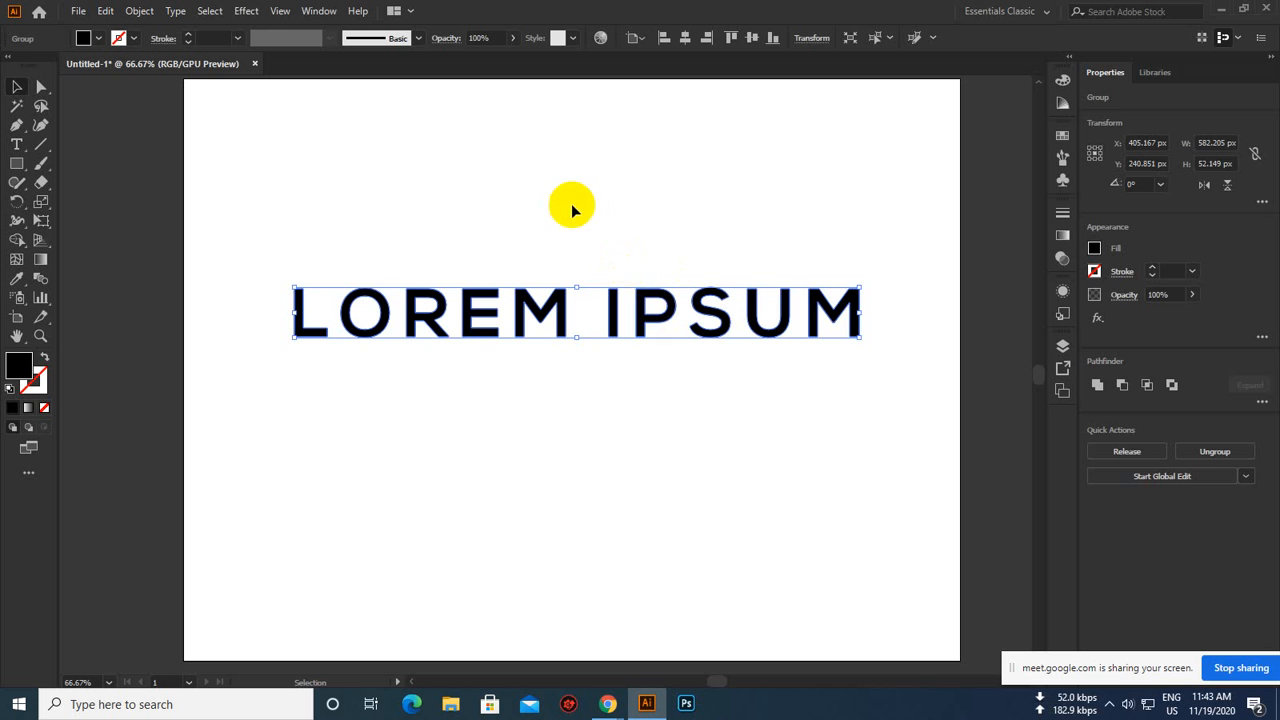
pyautogui.click(290, 228)
pyautogui.moveTo(290, 228); pyautogui.dragTo(894, 374)
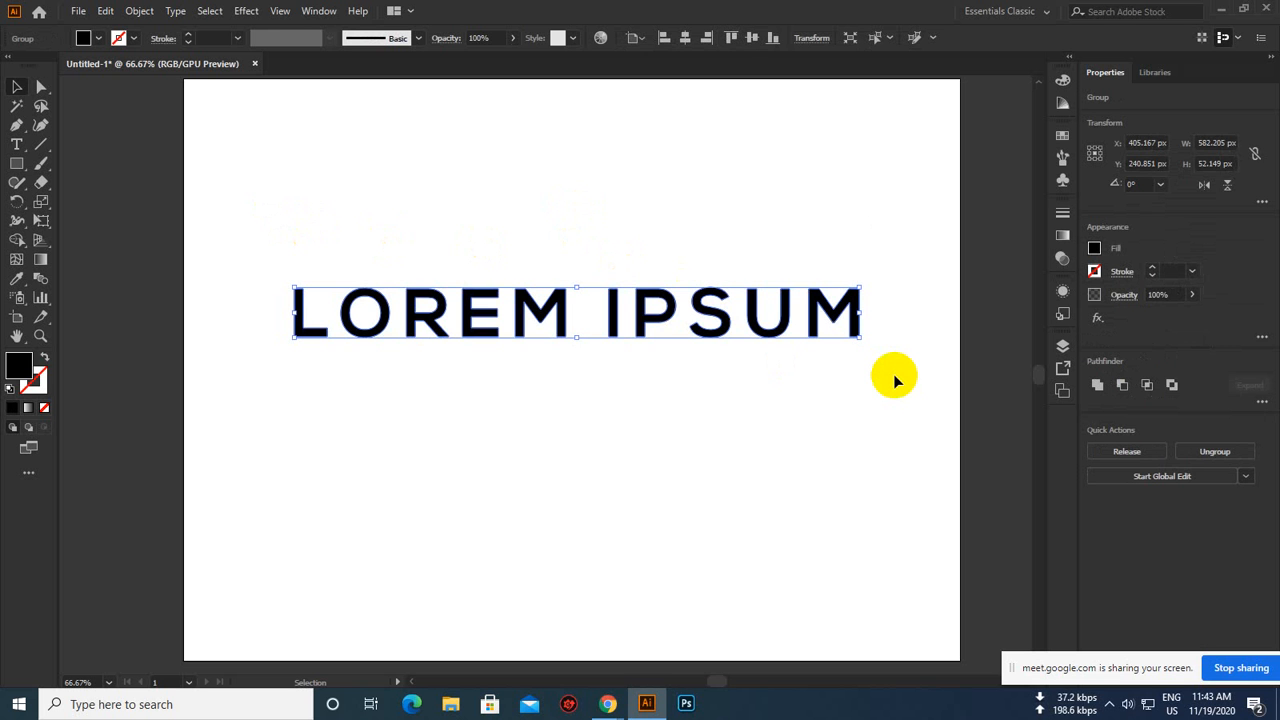
pyautogui.click(891, 271)
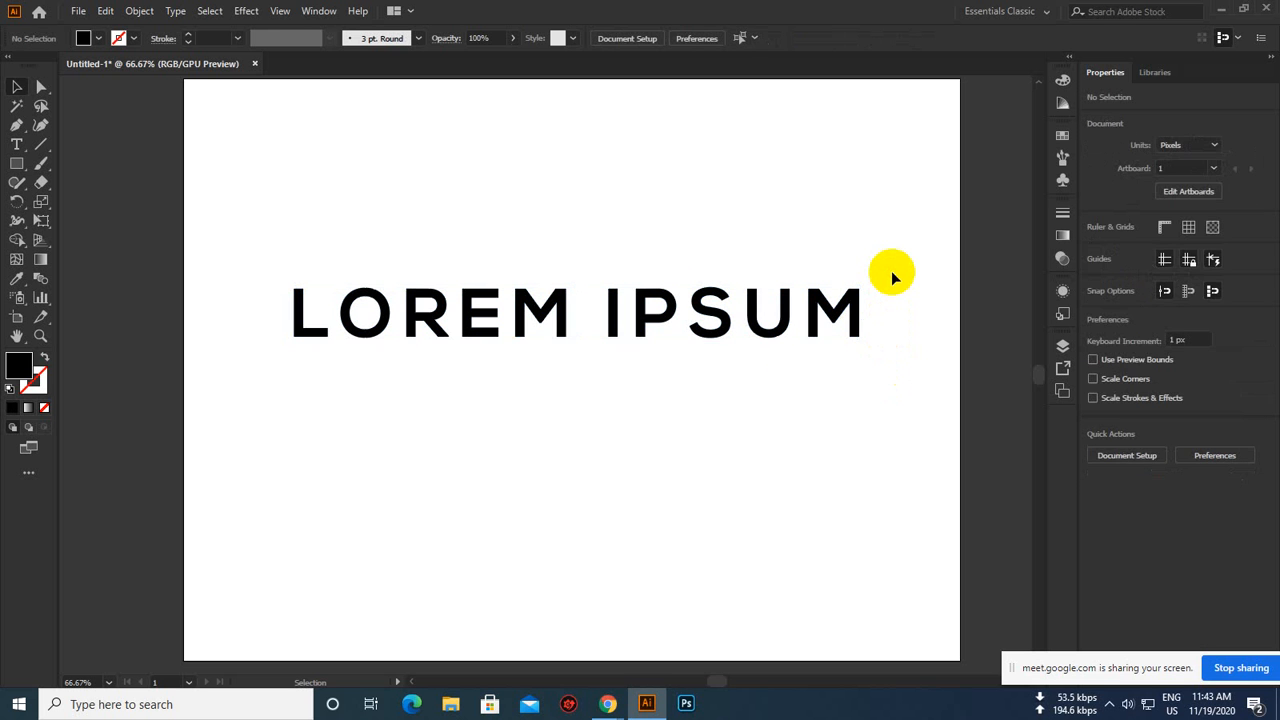
pyautogui.click(862, 291)
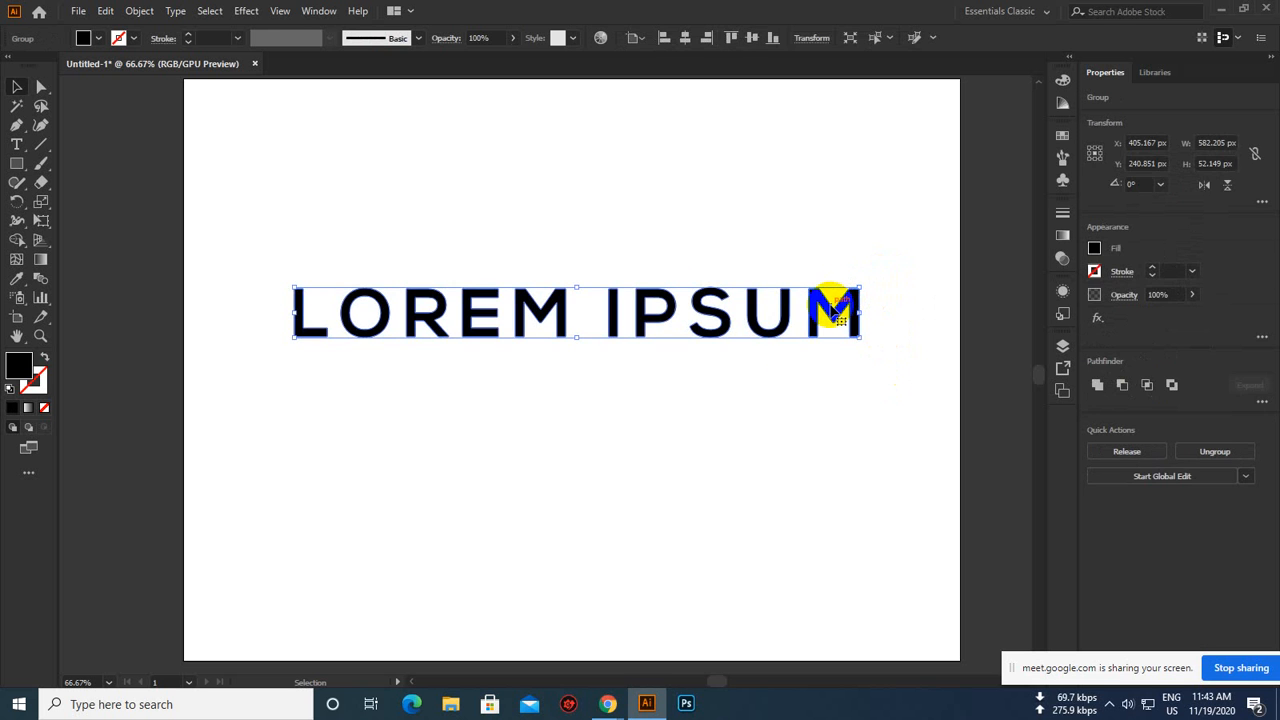
pyautogui.rightClick(833, 314)
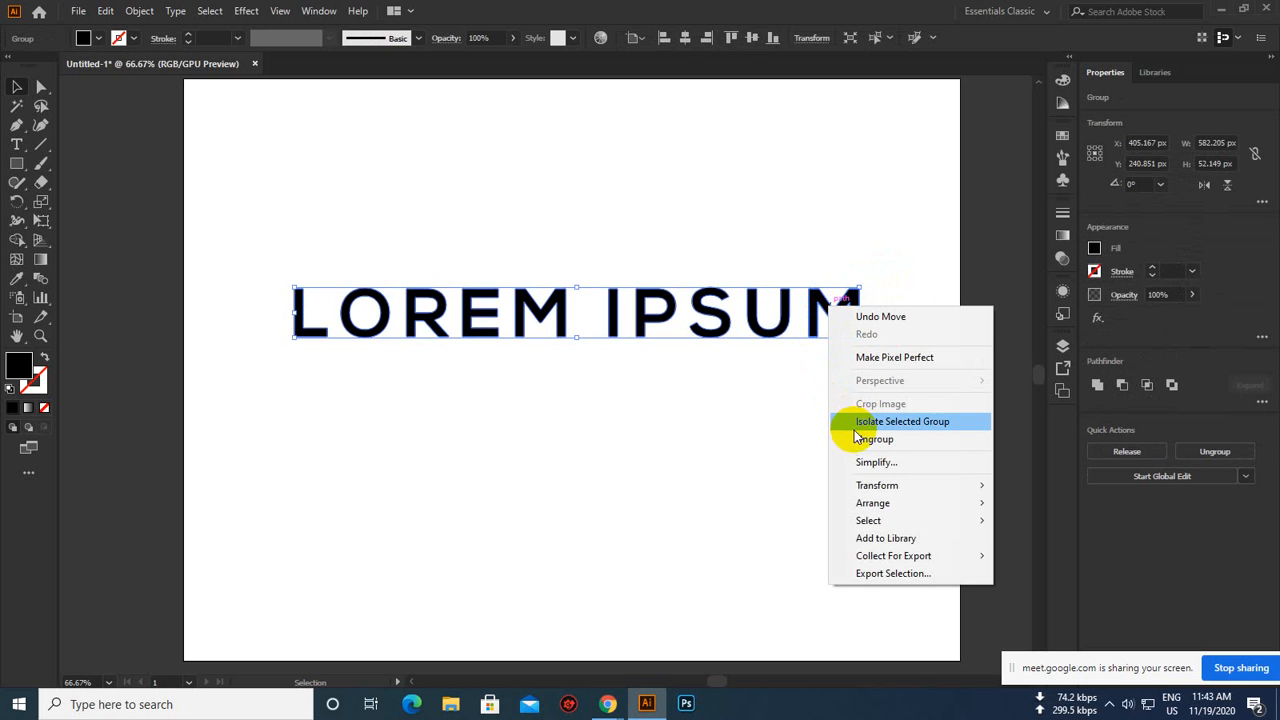
pyautogui.click(781, 432)
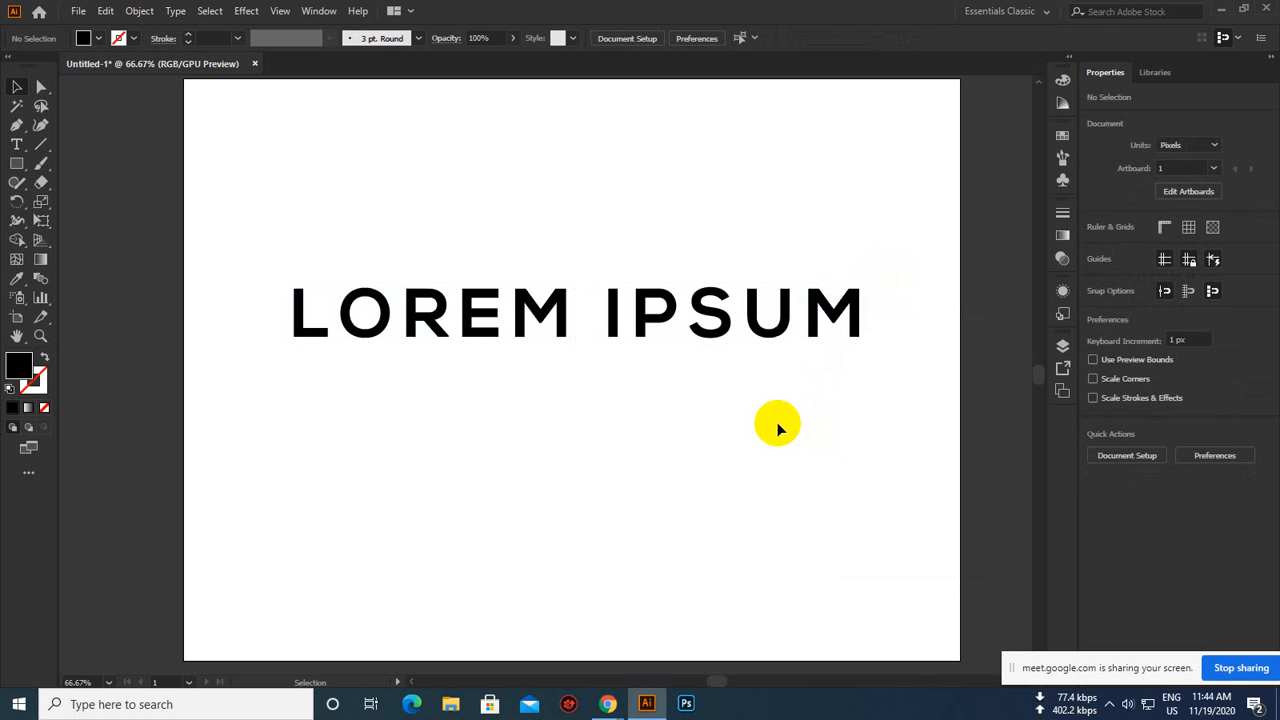
# Move the outlined LOREM IPSUM group to about X 394 px, Y 258 px and deselect it
pyautogui.click(833, 312)
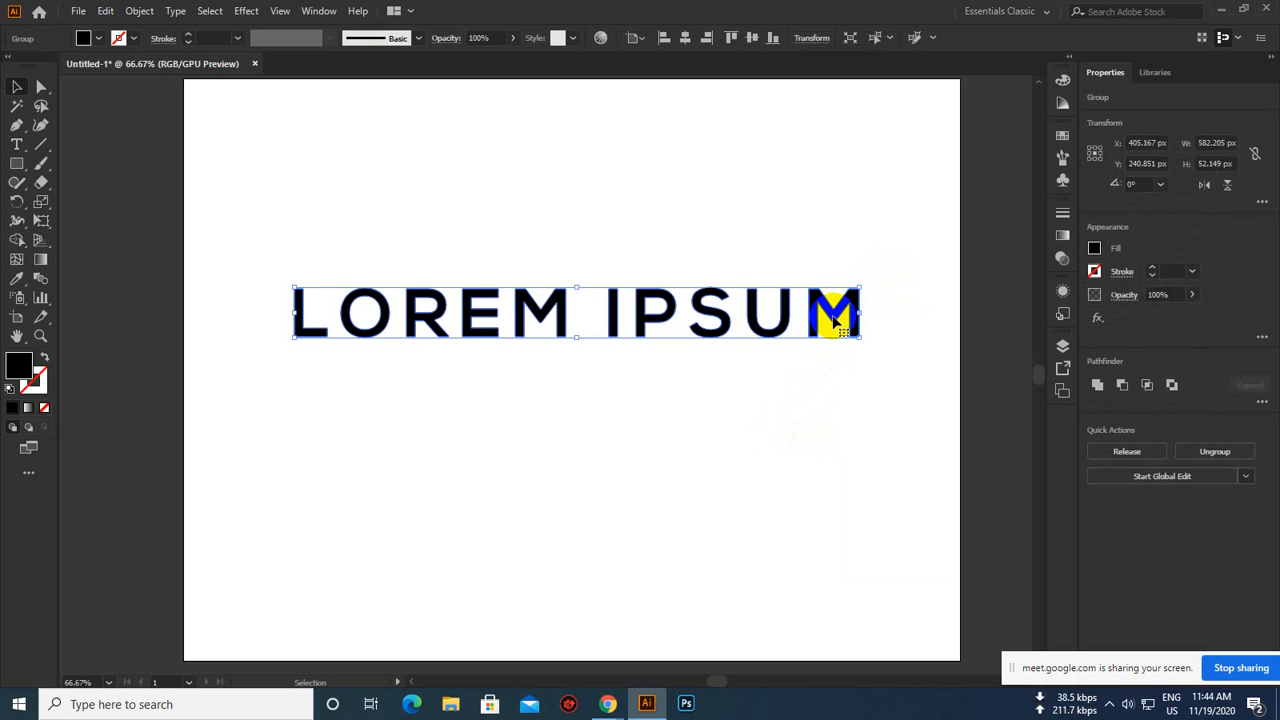
pyautogui.moveTo(813, 325)
pyautogui.mouseDown()
pyautogui.moveTo(808, 280)
pyautogui.moveTo(802, 342)
pyautogui.mouseUp()
pyautogui.click(414, 263)
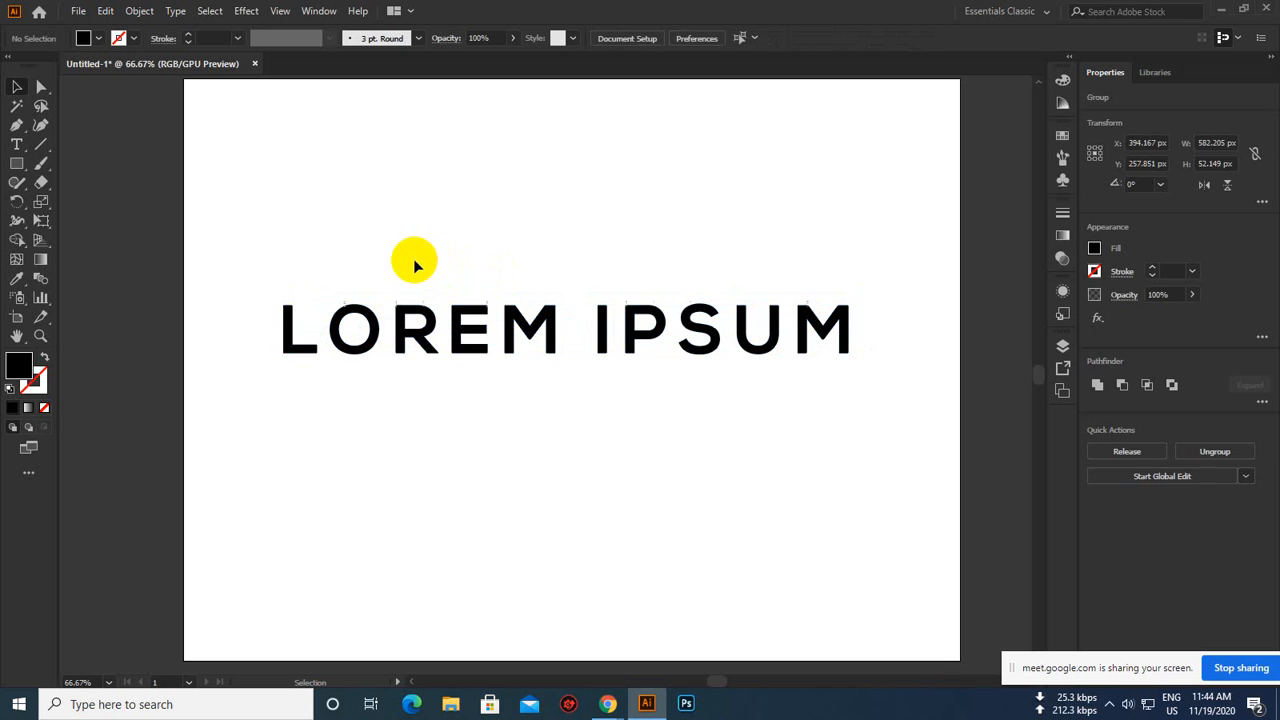
pyautogui.click(379, 327)
pyautogui.click(441, 272)
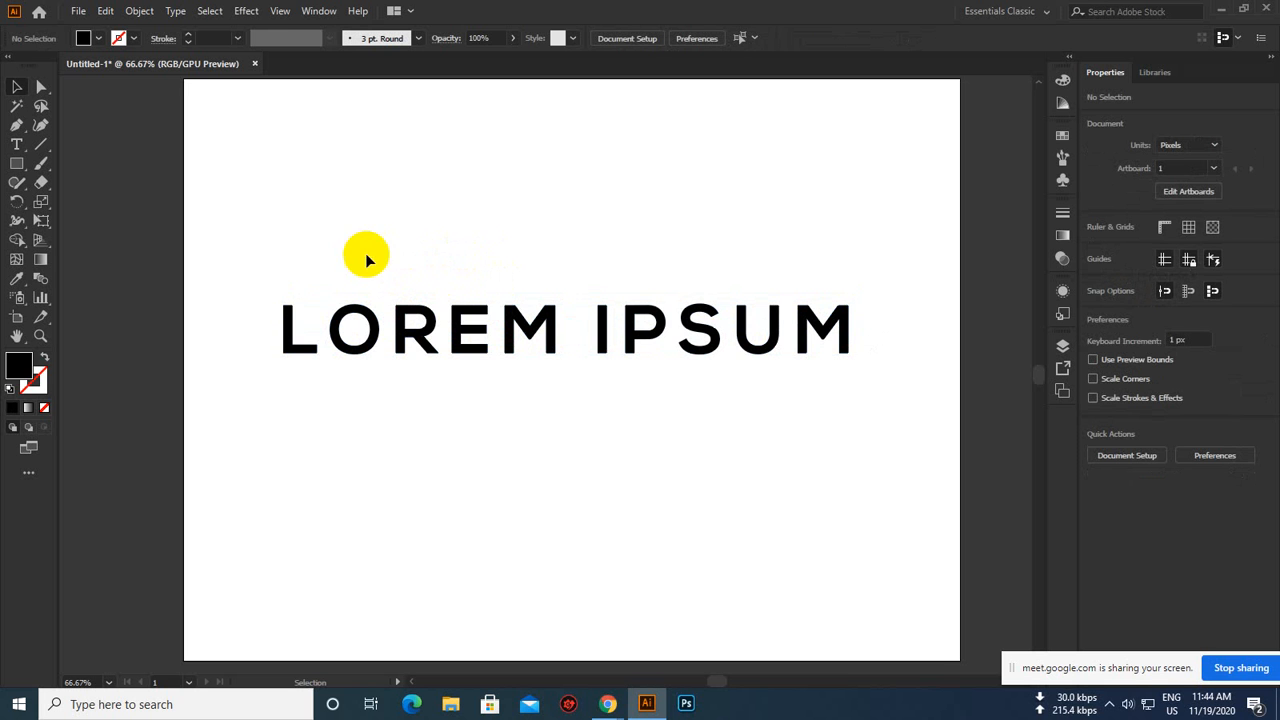
# Select the whole outlined LOREM IPSUM group and delete it from the artboard
pyautogui.moveTo(269, 277); pyautogui.dragTo(894, 349)
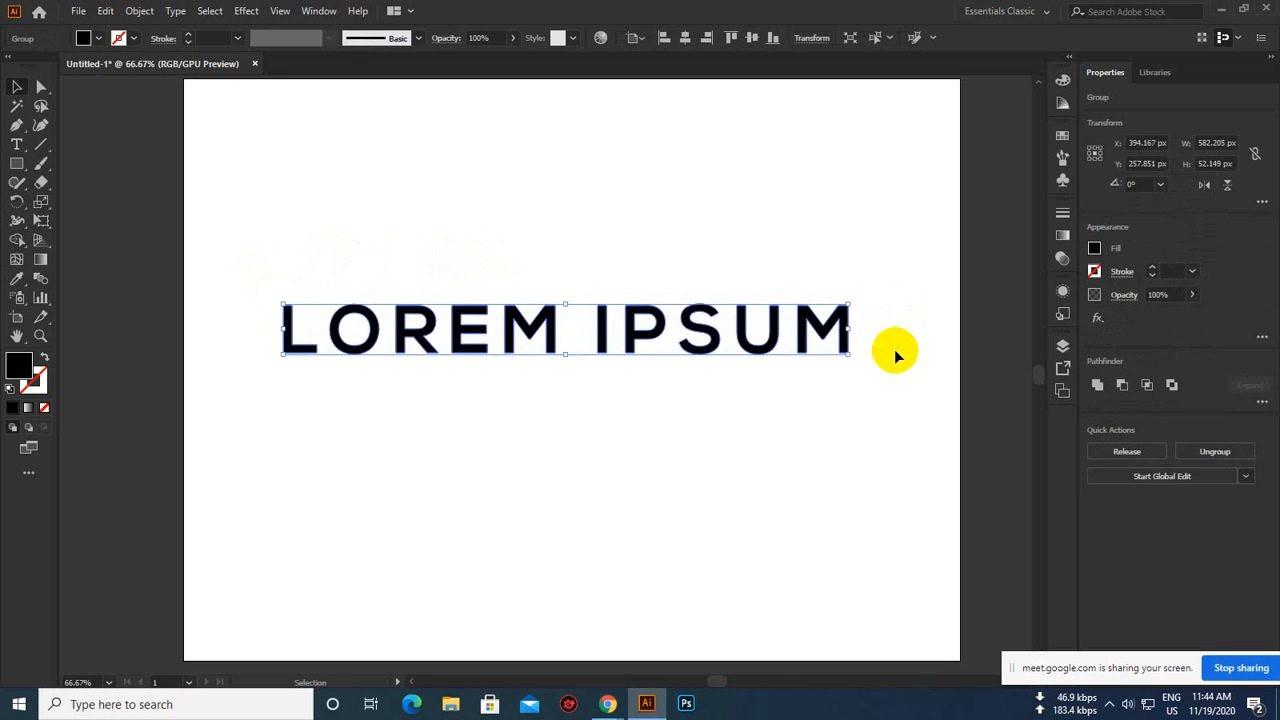
pyautogui.press('Delete')
# Examine the Type Tool variants and switch to the Area Type Tool
pyautogui.click(20, 145)
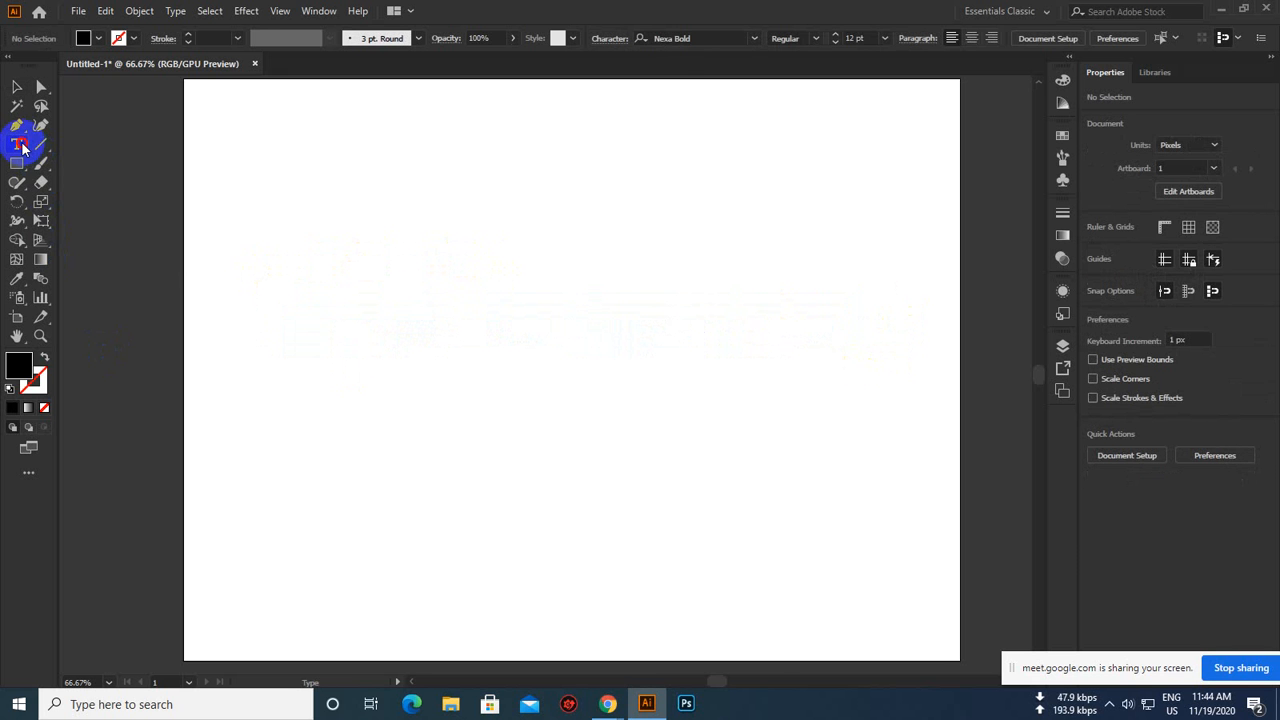
pyautogui.click(20, 145)
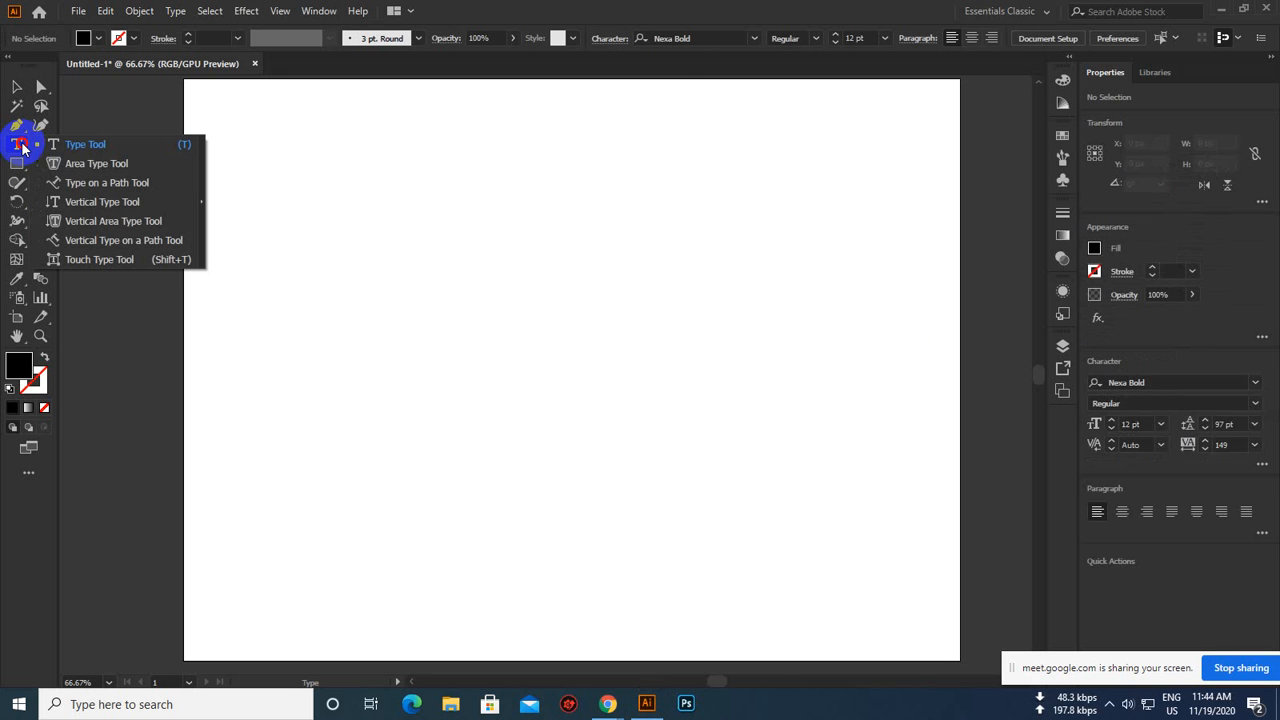
pyautogui.click(84, 167)
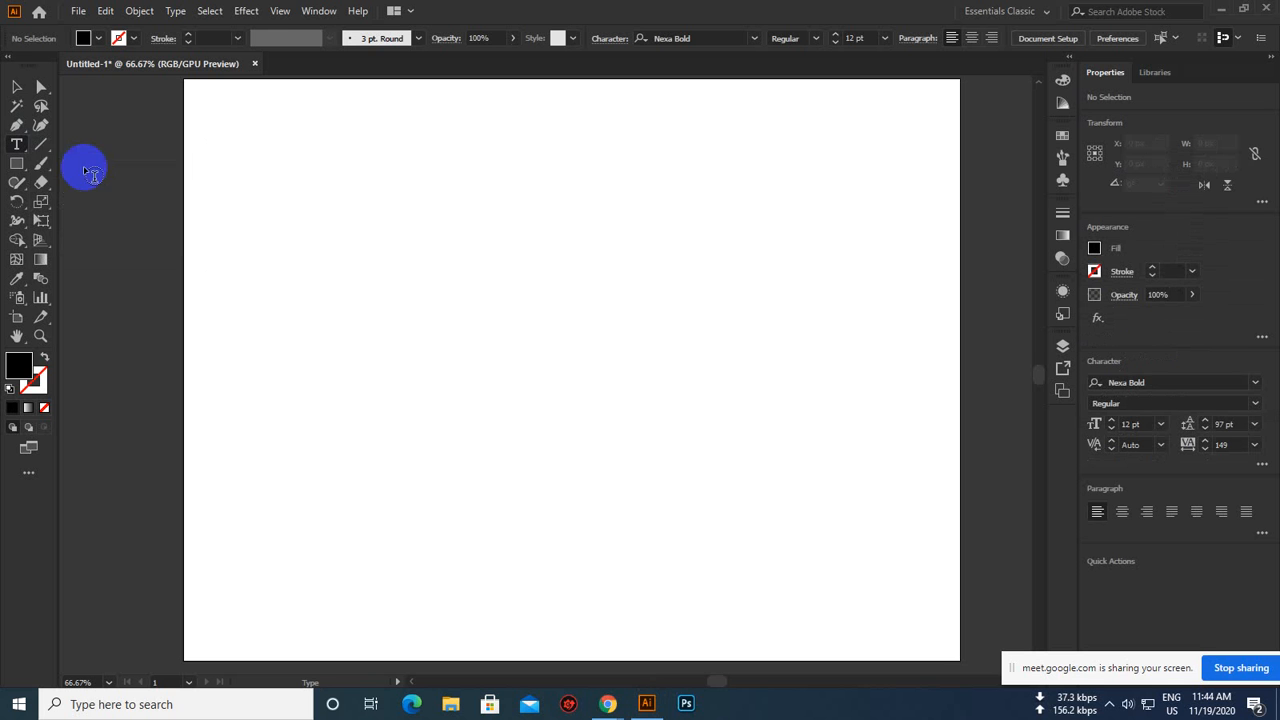
# Return to the Type Tool, place "Lorem ipsum" placeholder point text in the artboard's upper middle, and delete it
pyautogui.click(18, 150)
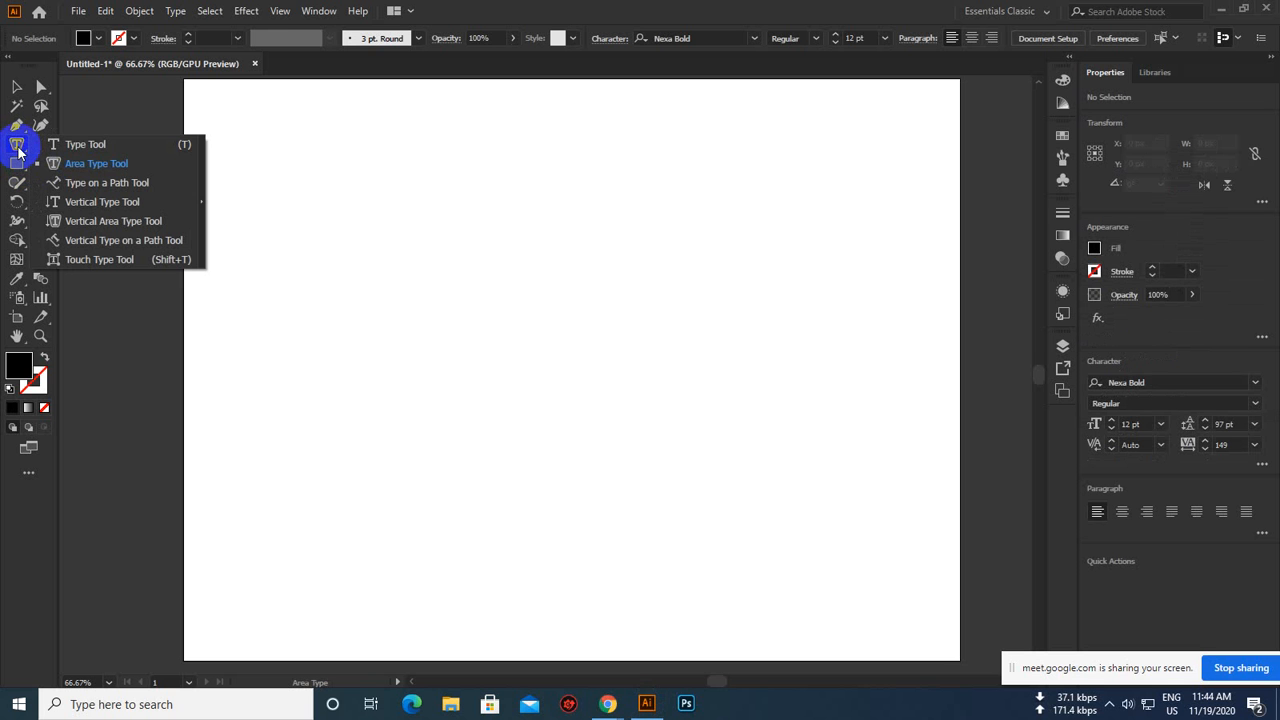
pyautogui.click(66, 147)
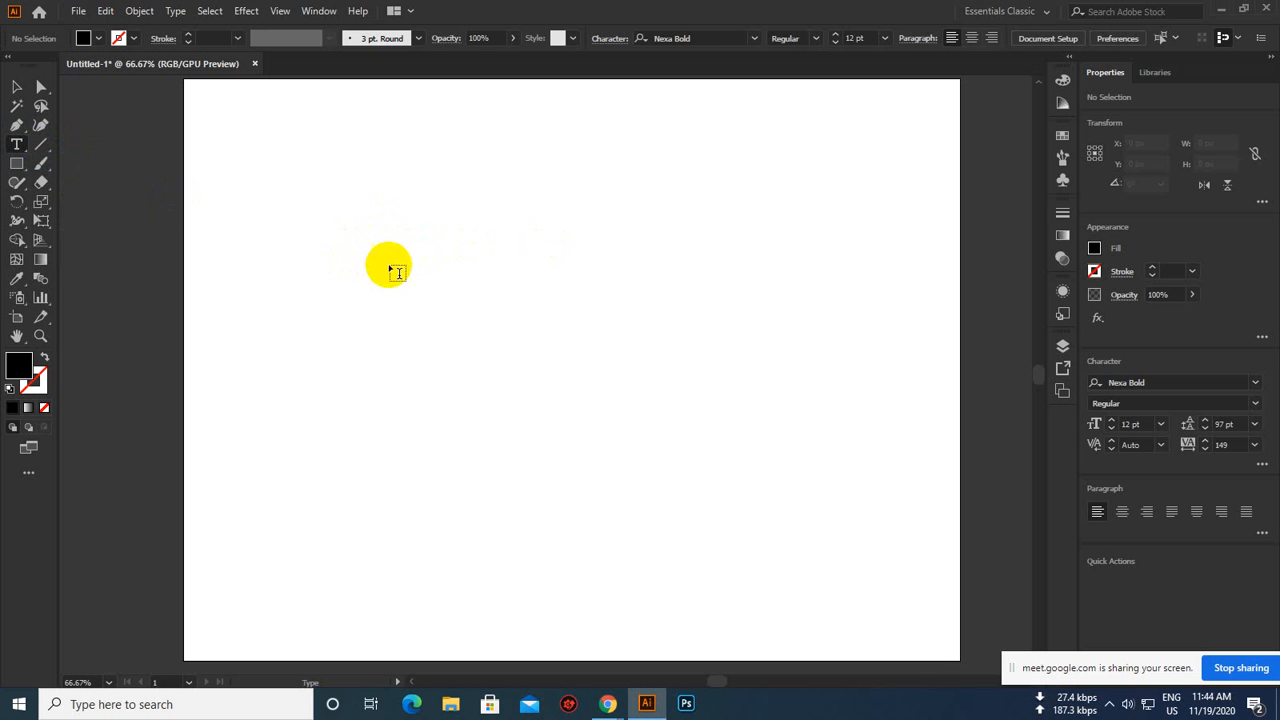
pyautogui.click(393, 264)
pyautogui.click(20, 87)
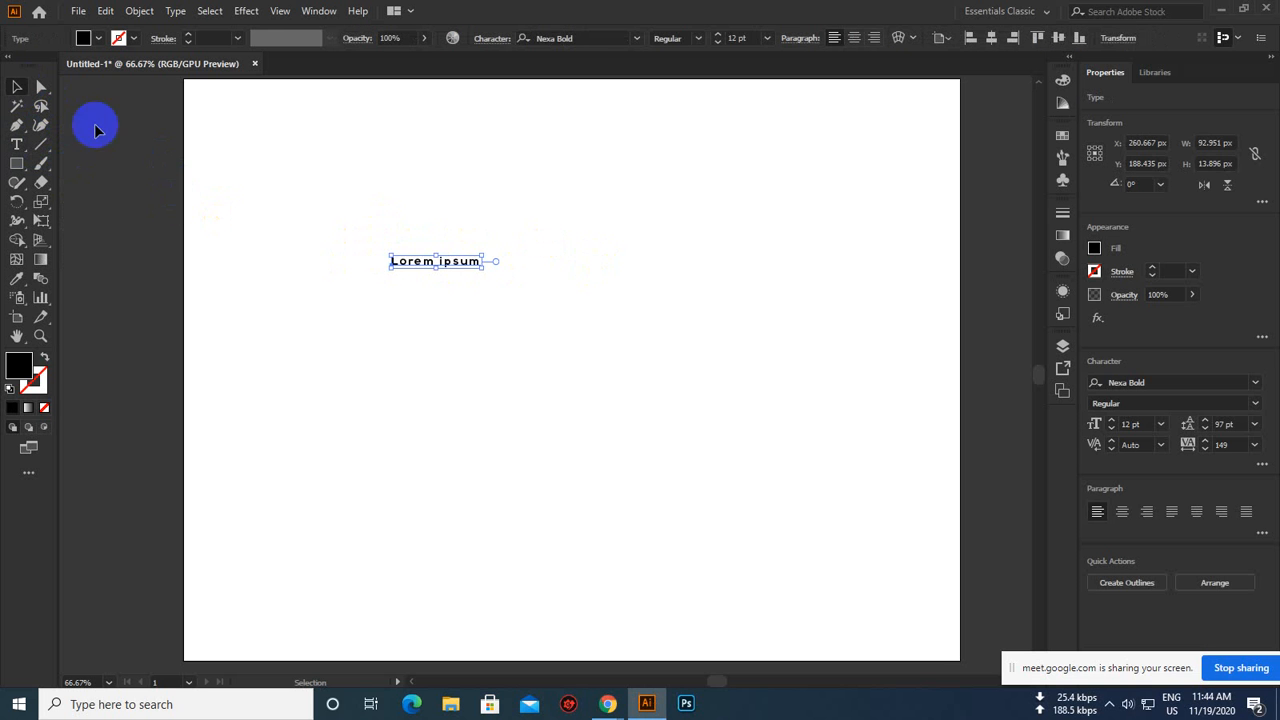
pyautogui.moveTo(580, 206); pyautogui.dragTo(414, 306)
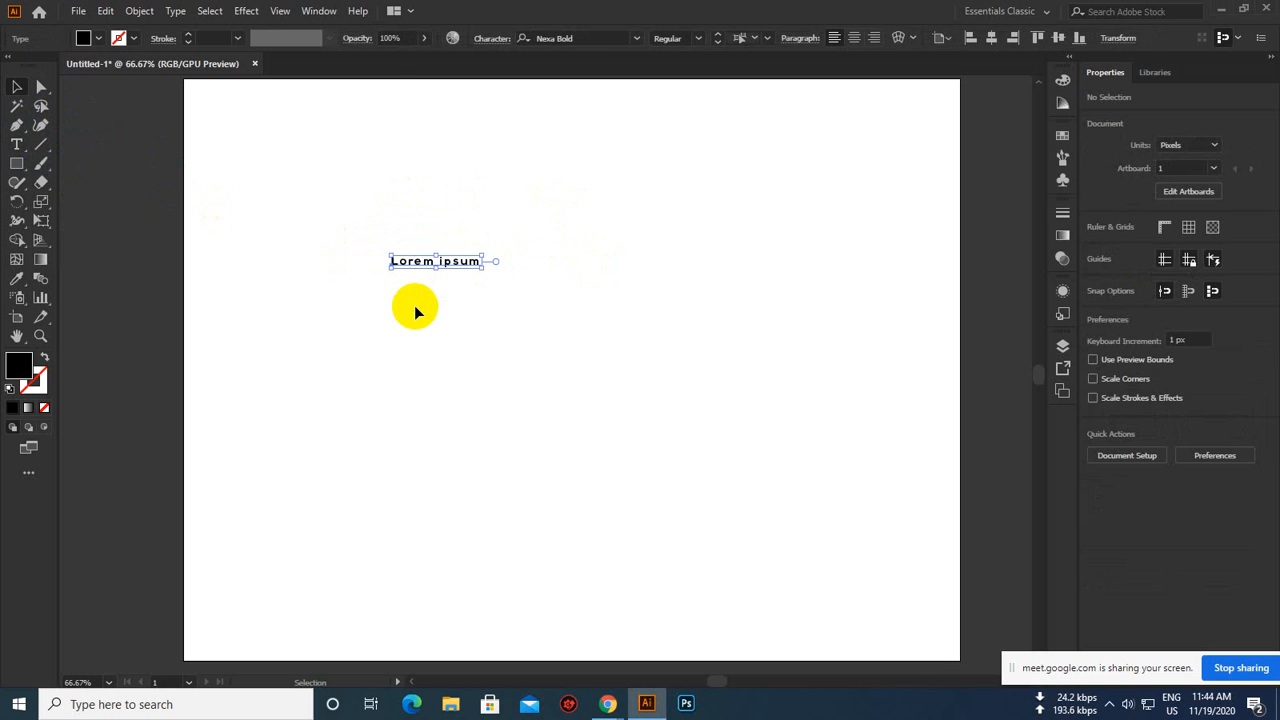
pyautogui.press('Delete')
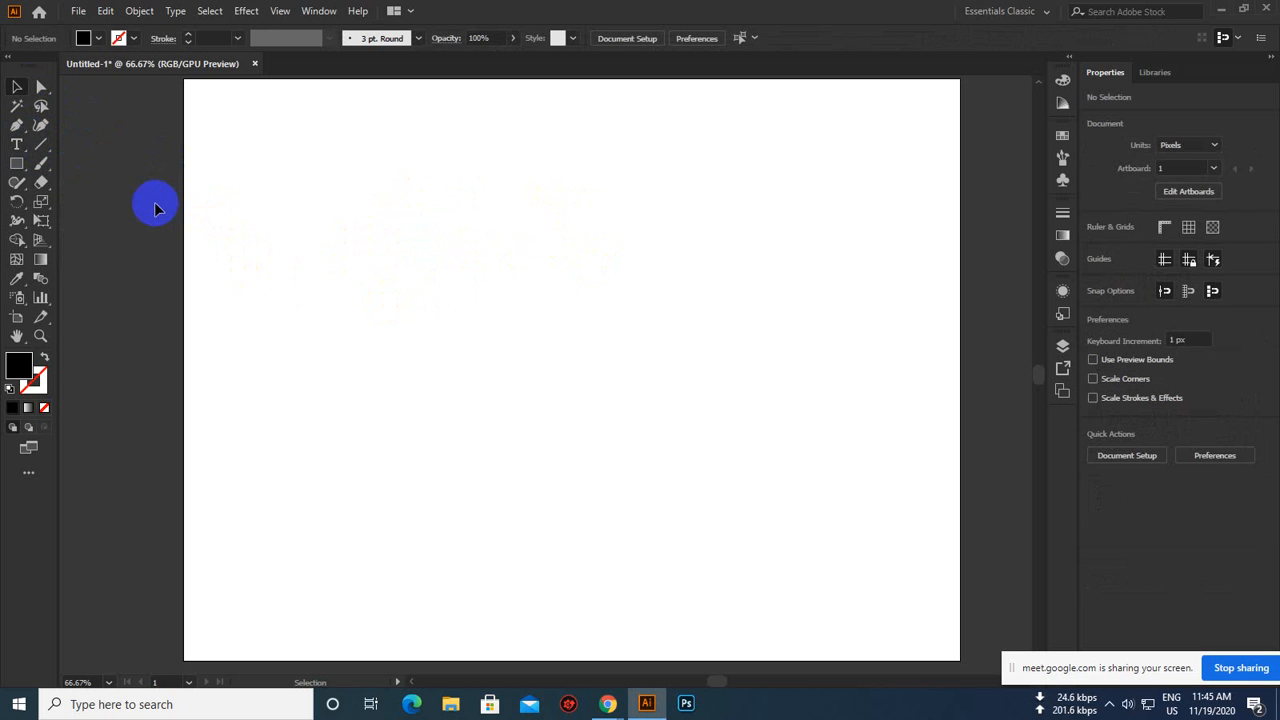
# Draw a text area about 456 by 254 px with the Type Tool across the upper middle of the artboard
pyautogui.click(17, 144)
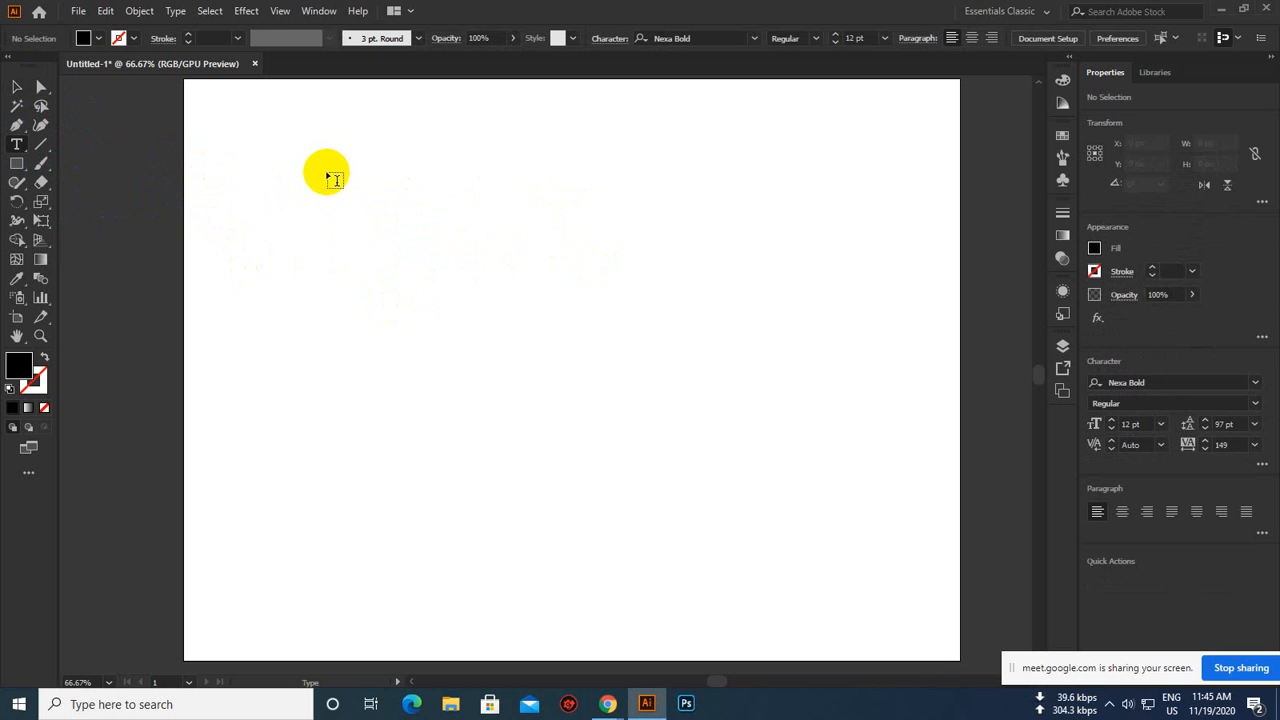
pyautogui.moveTo(327, 173); pyautogui.dragTo(765, 420)
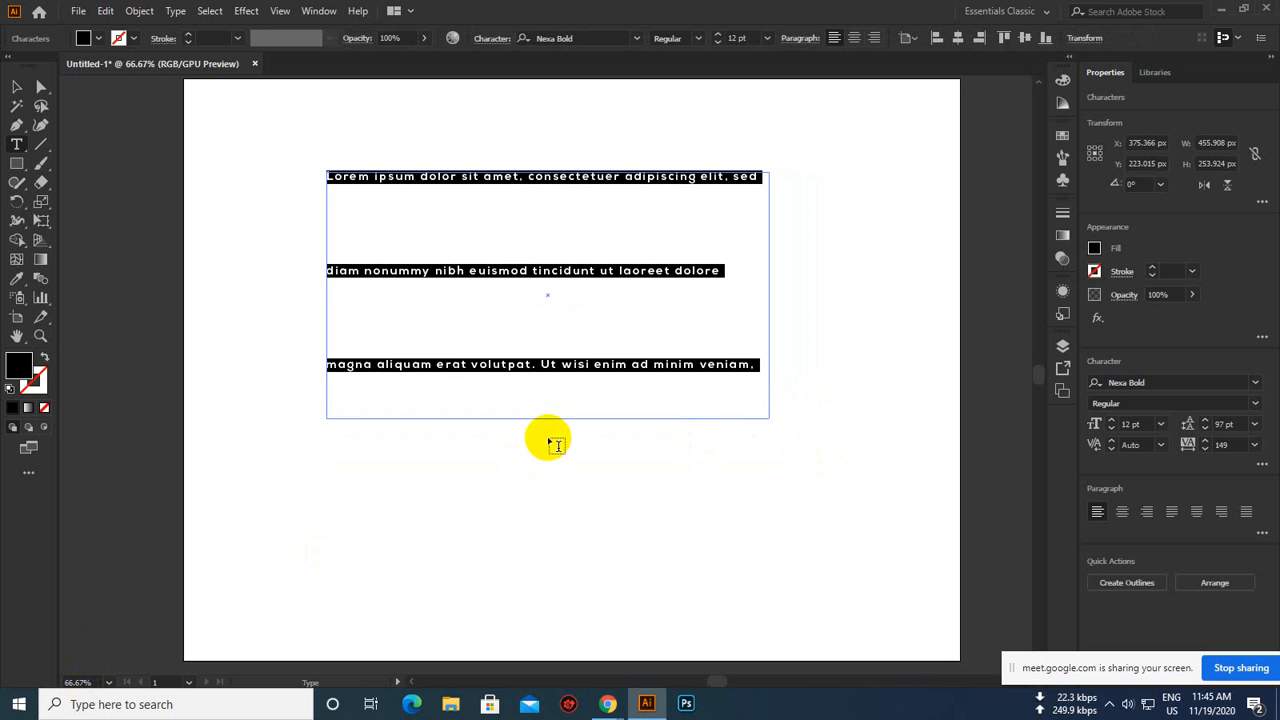
pyautogui.click(17, 87)
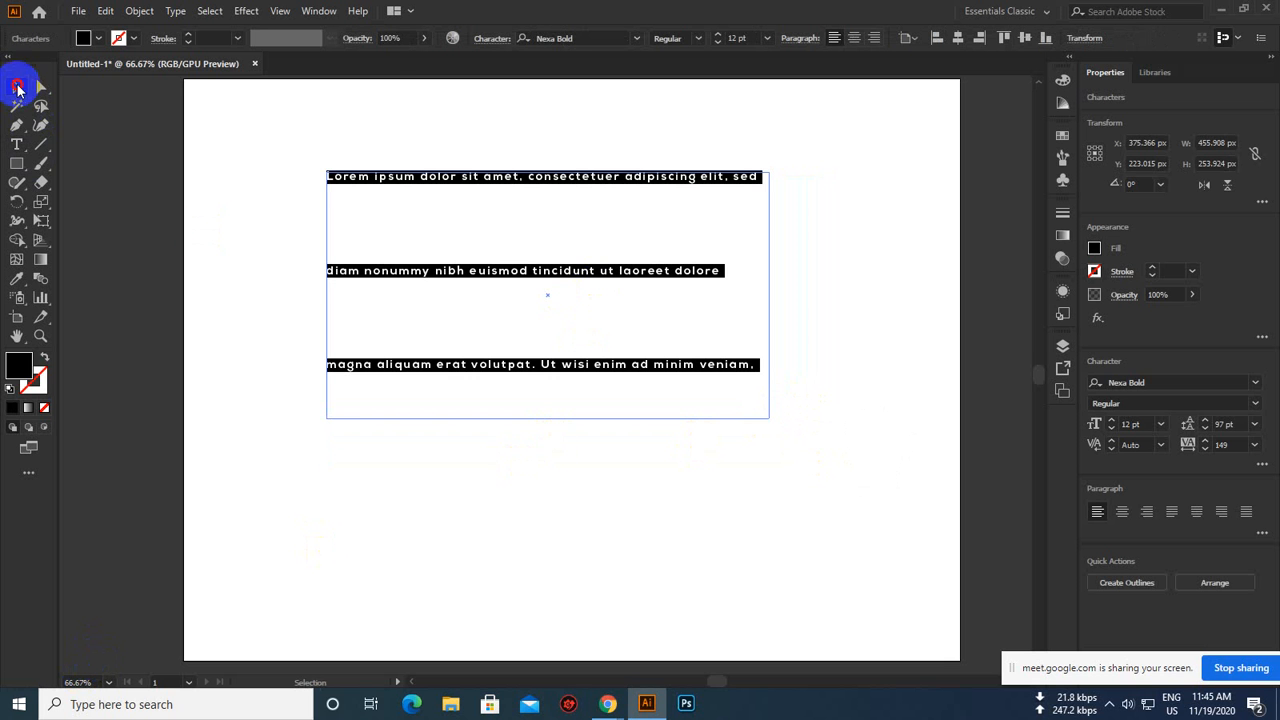
pyautogui.click(601, 273)
# Replace all placeholder text in the text area with "xvxcvxc" followed by a long run of "v" characters reaching the third line
pyautogui.doubleClick(608, 270)
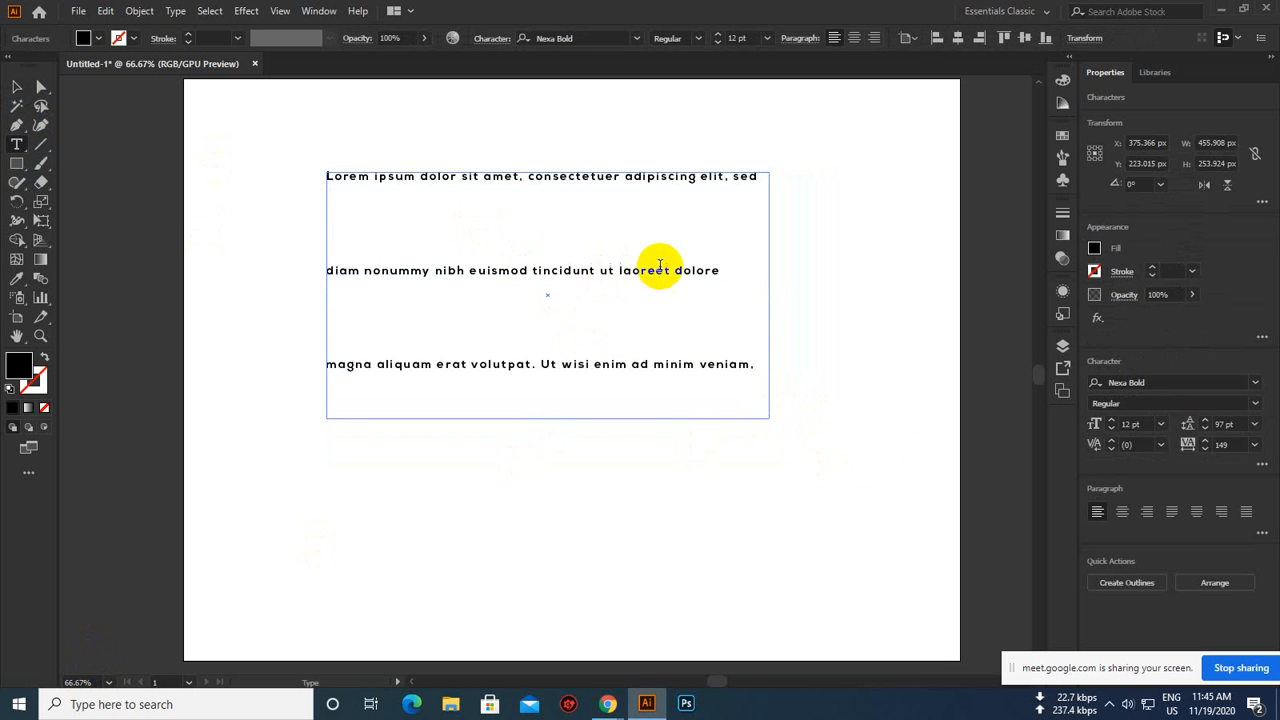
pyautogui.moveTo(753, 366); pyautogui.dragTo(309, 193)
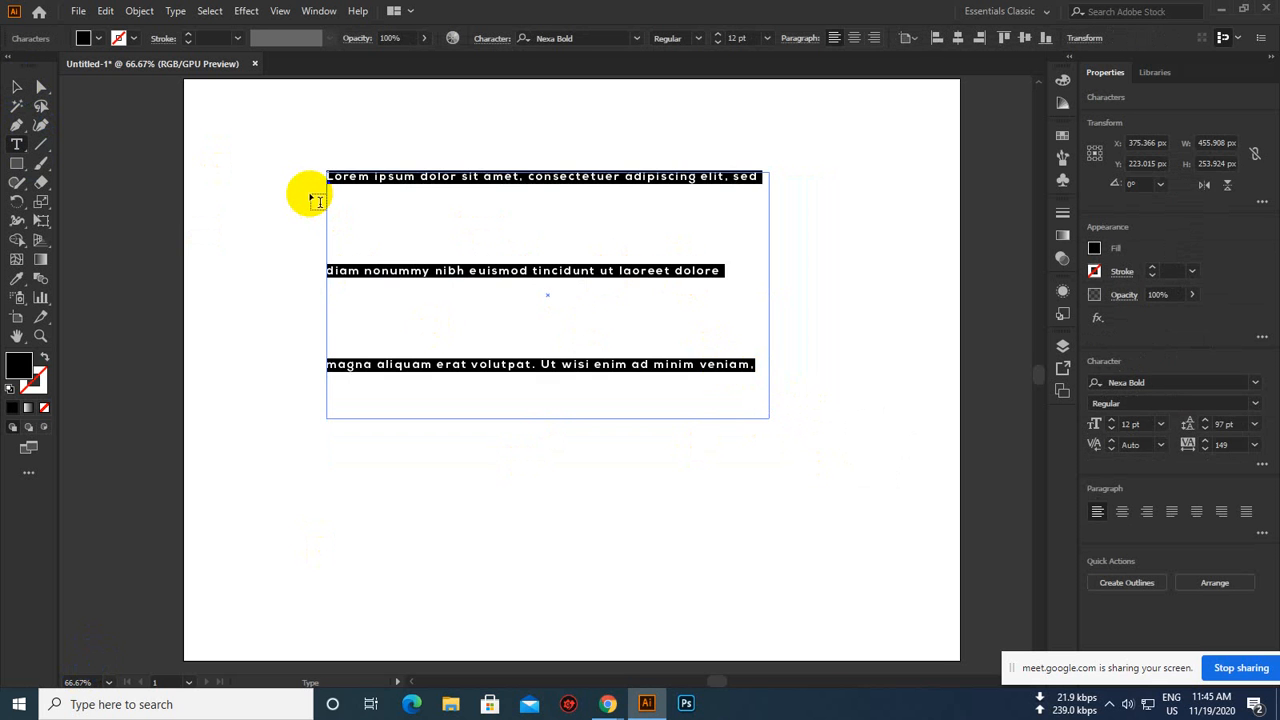
pyautogui.press('BackSpace')
pyautogui.write('xvxcvxcvvvvvv')
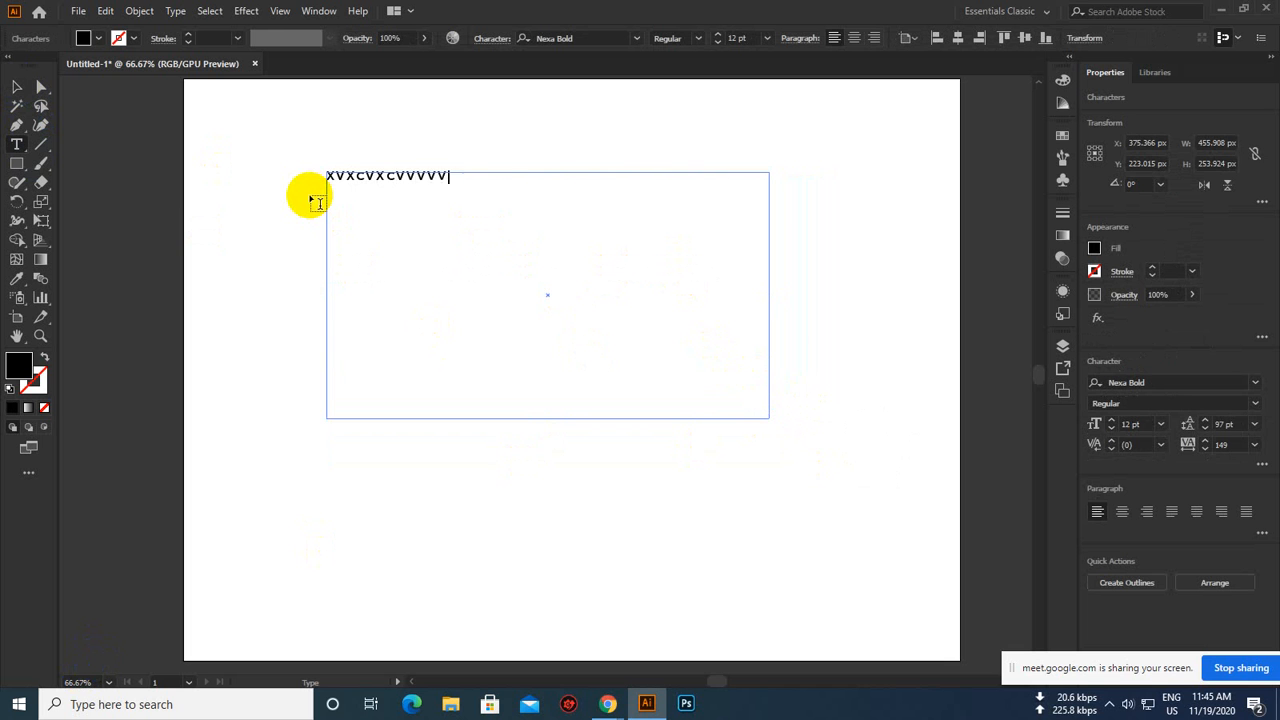
pyautogui.write('vvvvvvvvvvvvvvvvvvvvvvvvvvvvvvvvvvvvvvvvvvvvvvvvvvvvvvvv')
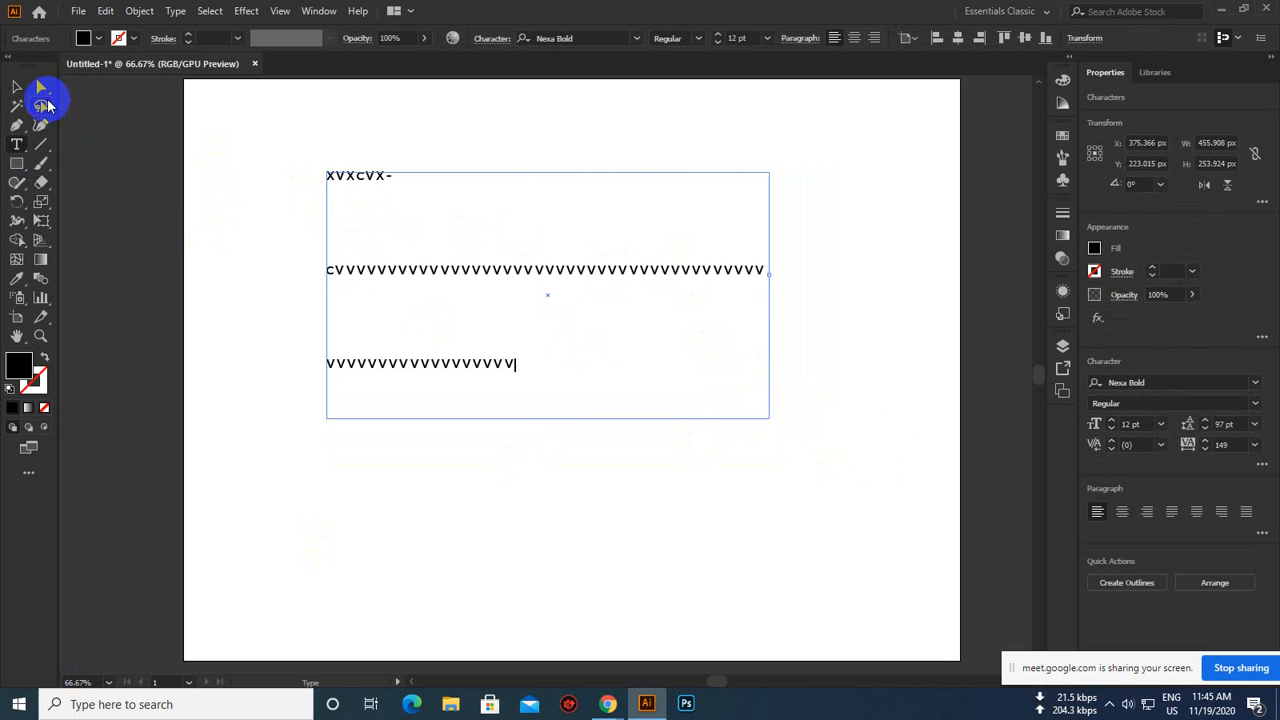
# Clear all text from the text area across the artboard's upper middle and delete the empty frame
pyautogui.click(18, 89)
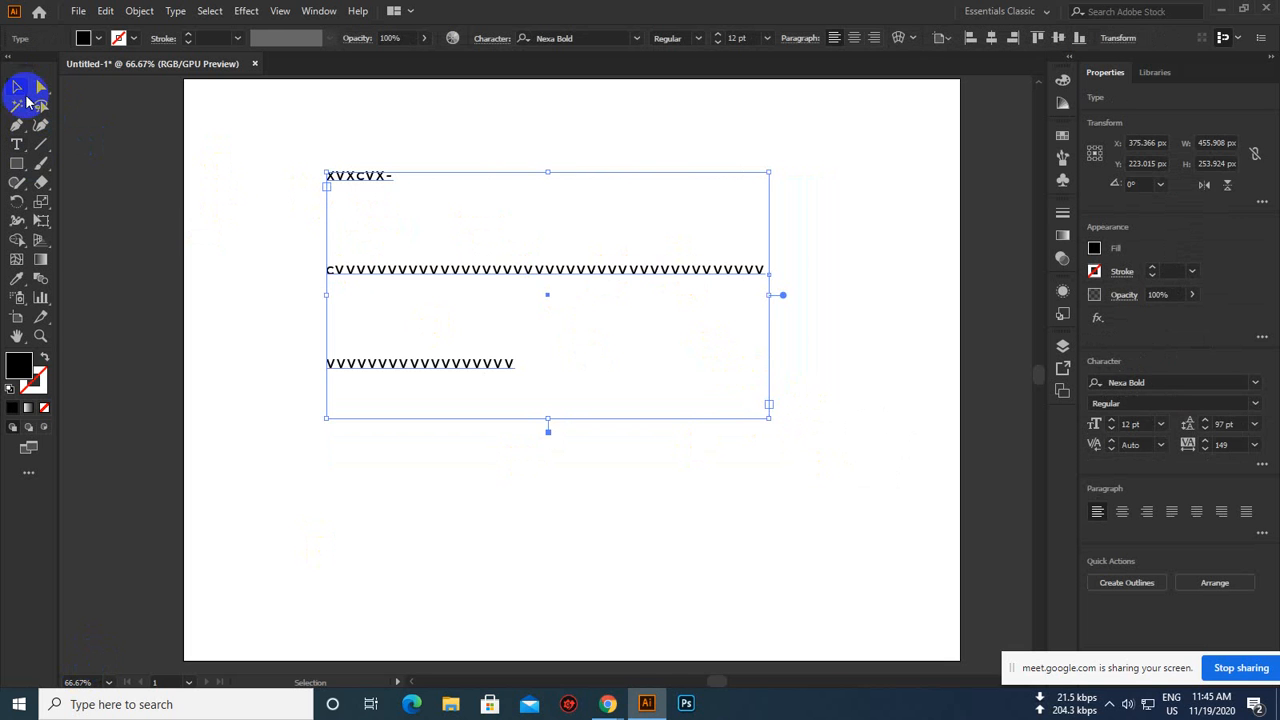
pyautogui.doubleClick(492, 268)
pyautogui.hotkey('ctrl', 'a')
pyautogui.press('BackSpace')
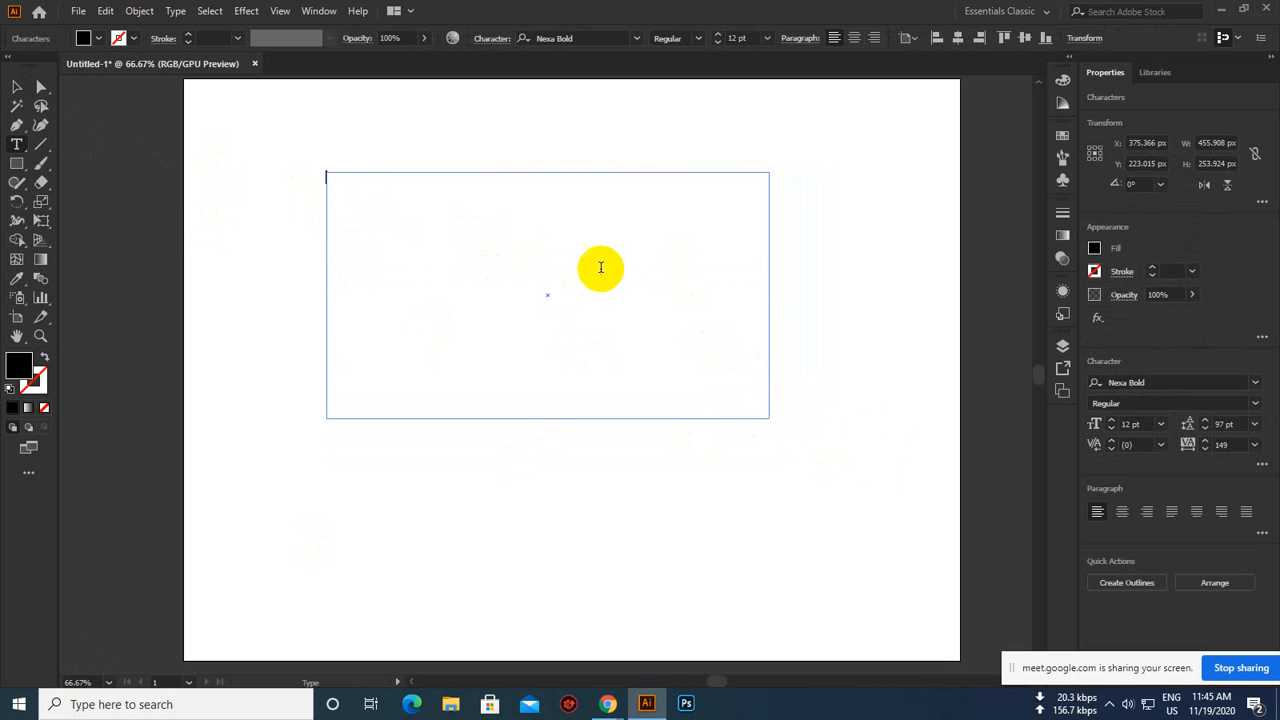
pyautogui.click(21, 89)
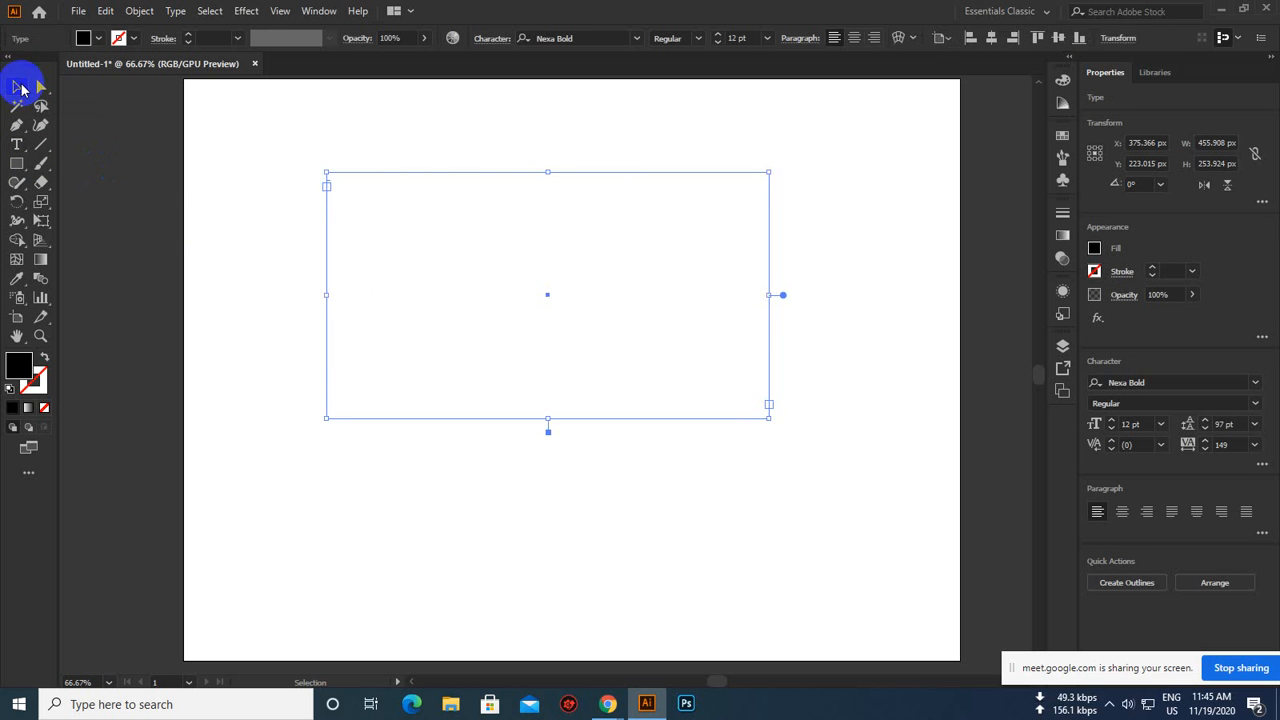
pyautogui.press('Delete')
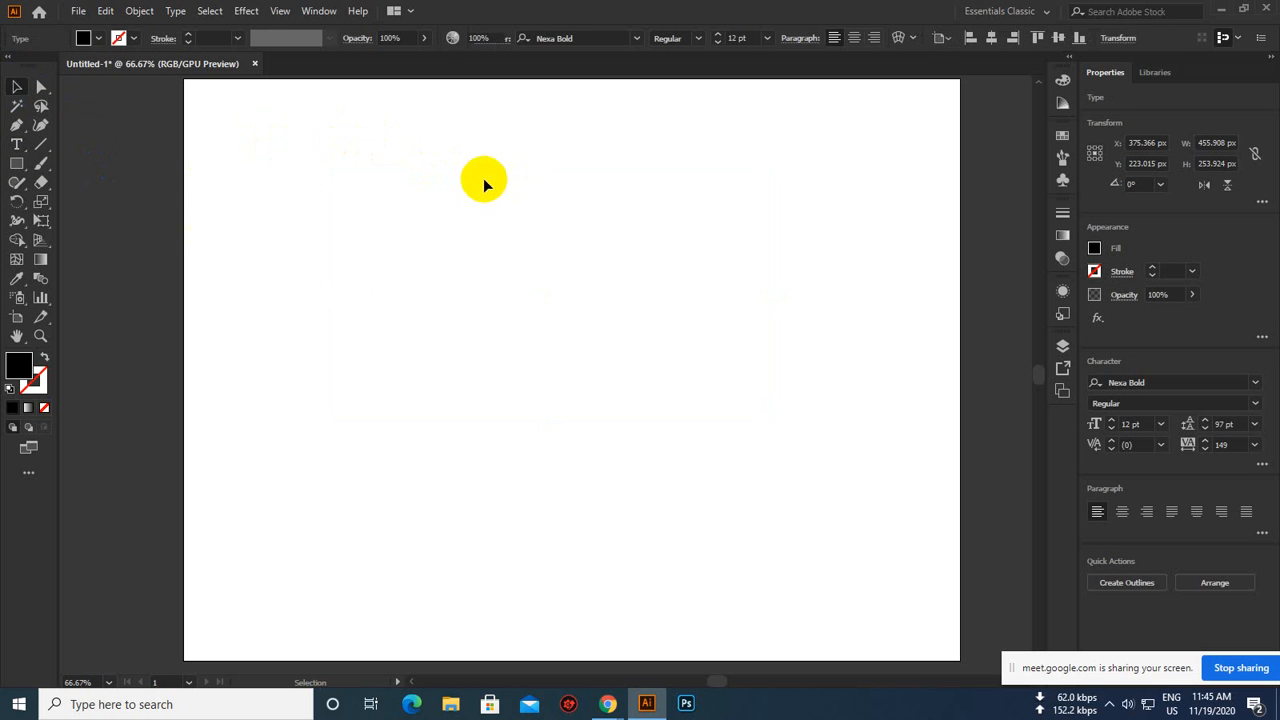
# Draw a black rectangle about 142 by 133 px with the Rectangle Tool on the empty artboard and delete it
pyautogui.click(15, 170)
pyautogui.click(96, 163)
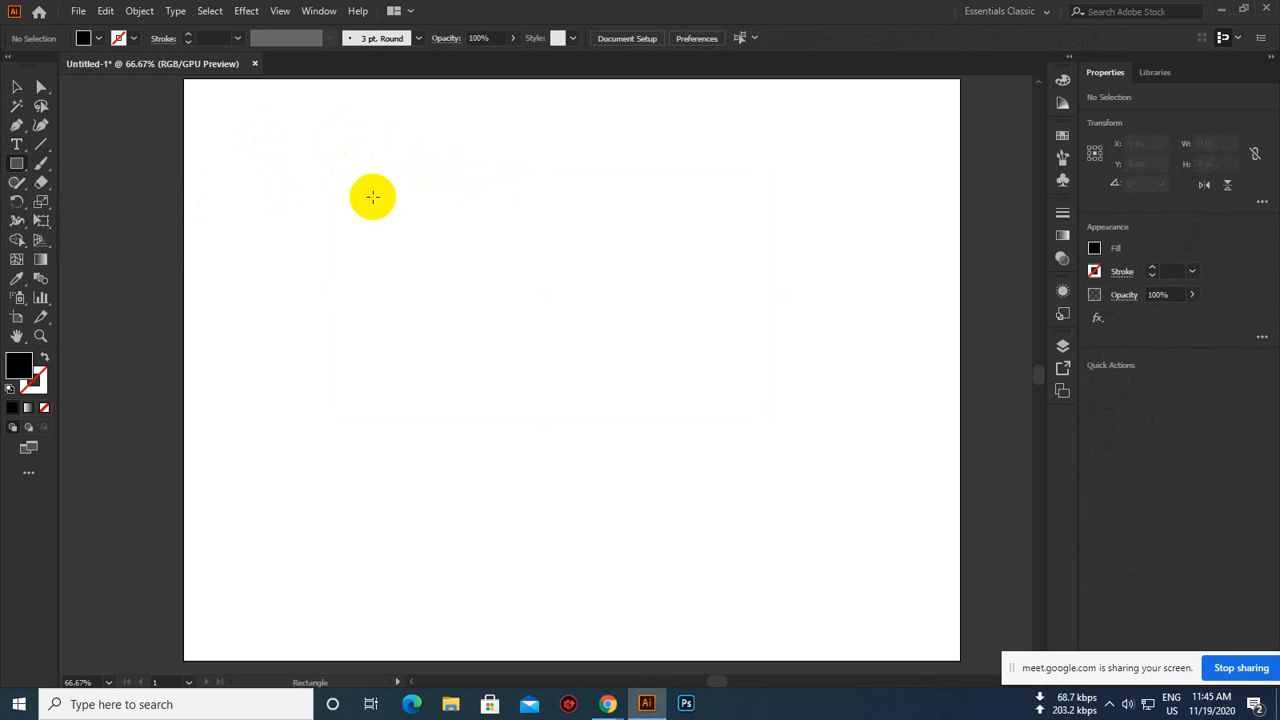
pyautogui.moveTo(340, 203); pyautogui.dragTo(473, 332)
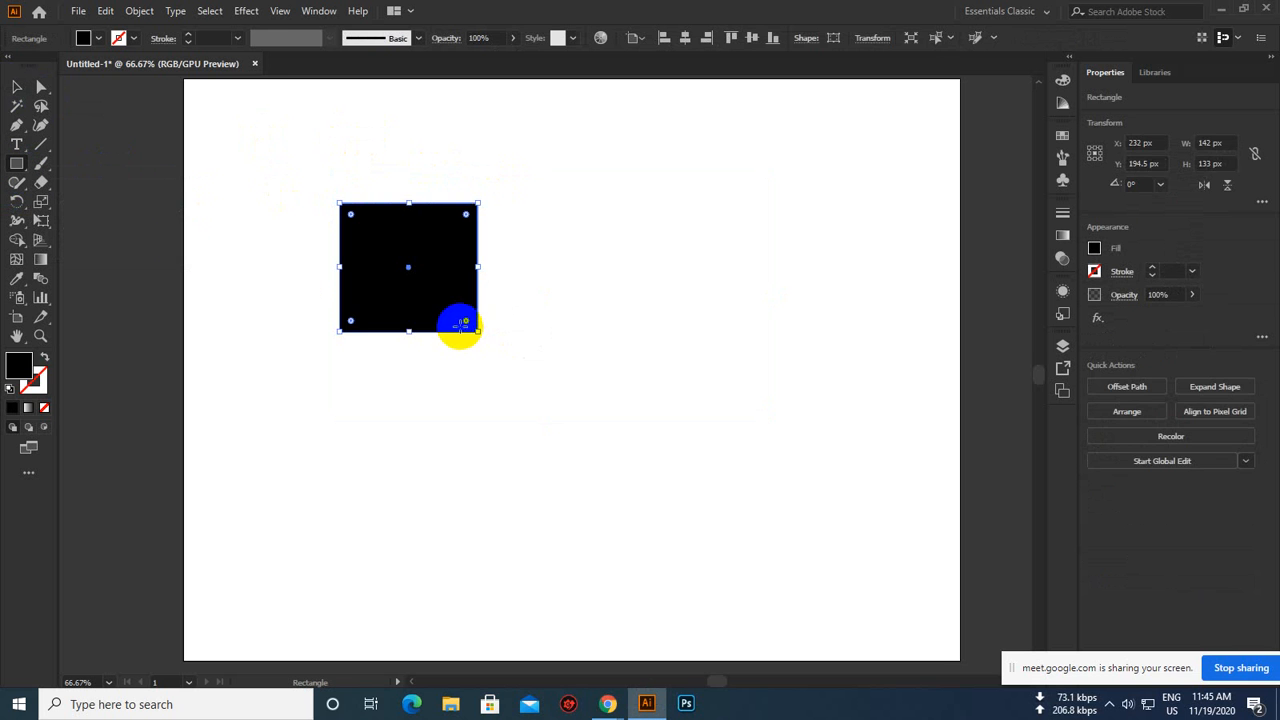
pyautogui.press('Delete')
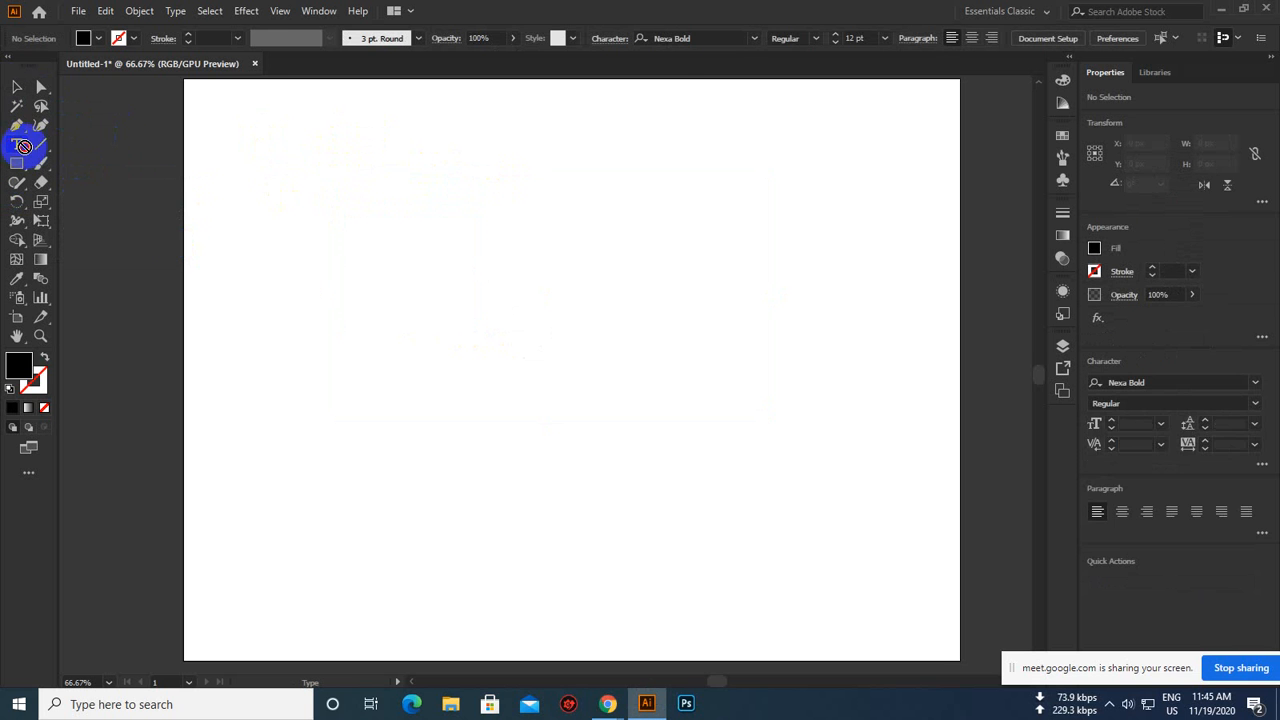
# Draw a text area about 238 by 170 px in the artboard's upper left and set its leading to 18 pt
pyautogui.click(16, 147)
pyautogui.click(90, 144)
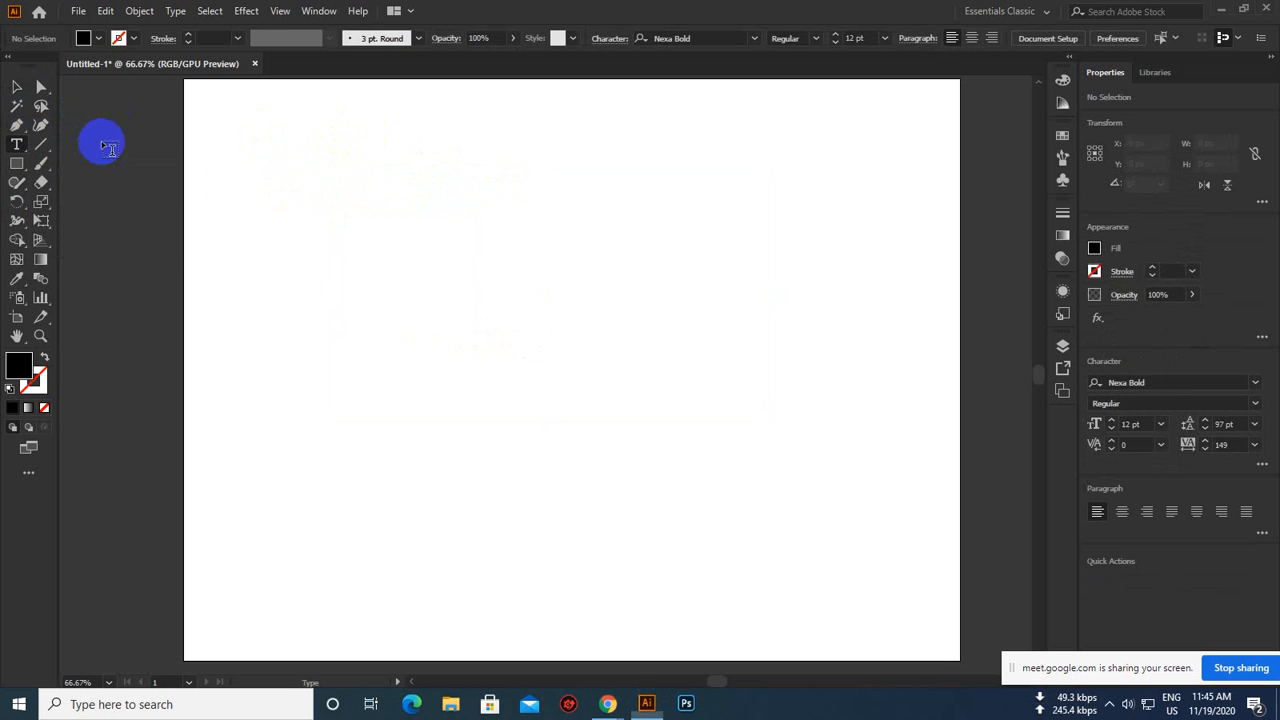
pyautogui.moveTo(289, 163); pyautogui.dragTo(520, 328)
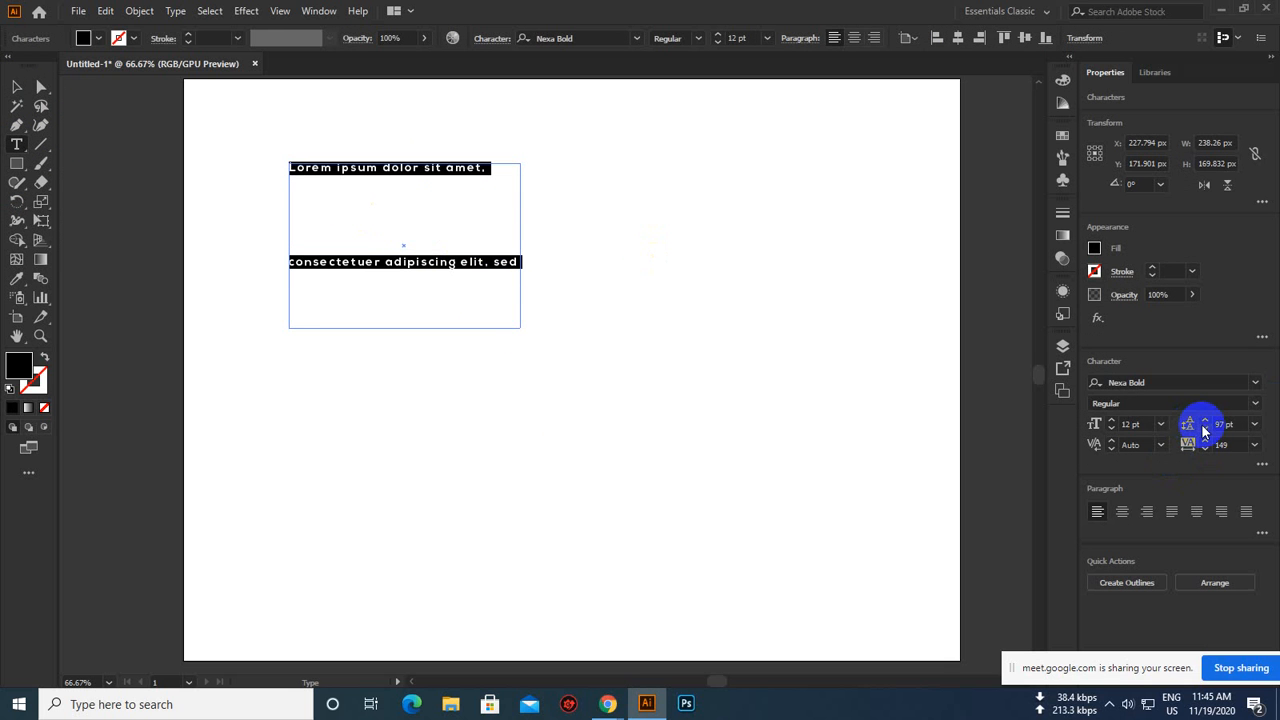
pyautogui.moveTo(1204, 429); pyautogui.dragTo(1206, 432)
pyautogui.click(1029, 14)
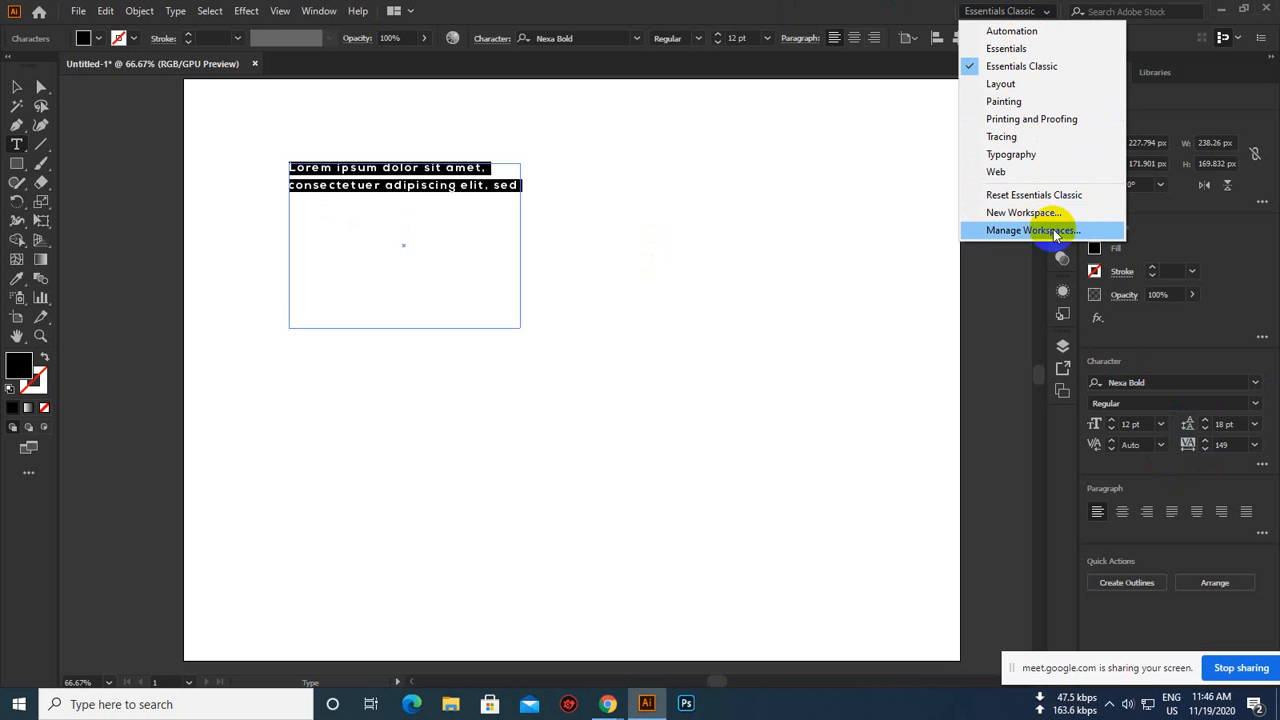
pyautogui.click(1045, 12)
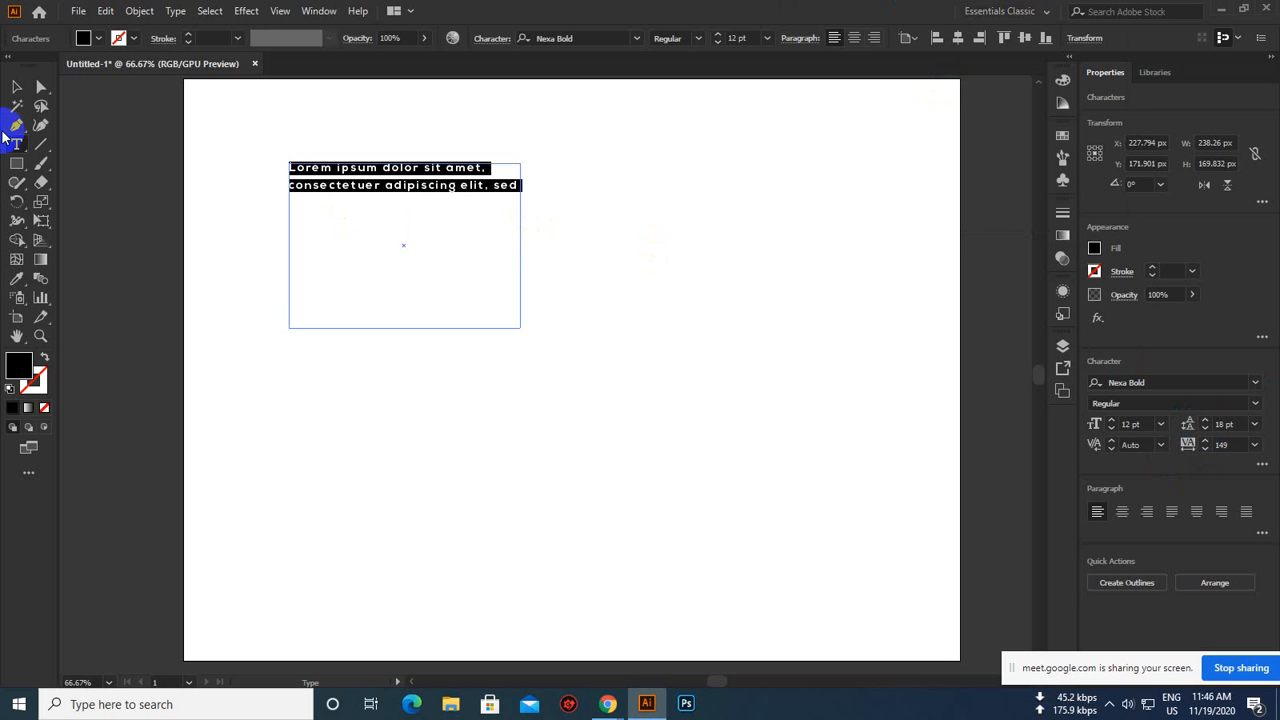
# Select the text area in the artboard's upper left as an object and delete it
pyautogui.click(16, 89)
pyautogui.moveTo(250, 139); pyautogui.dragTo(597, 350)
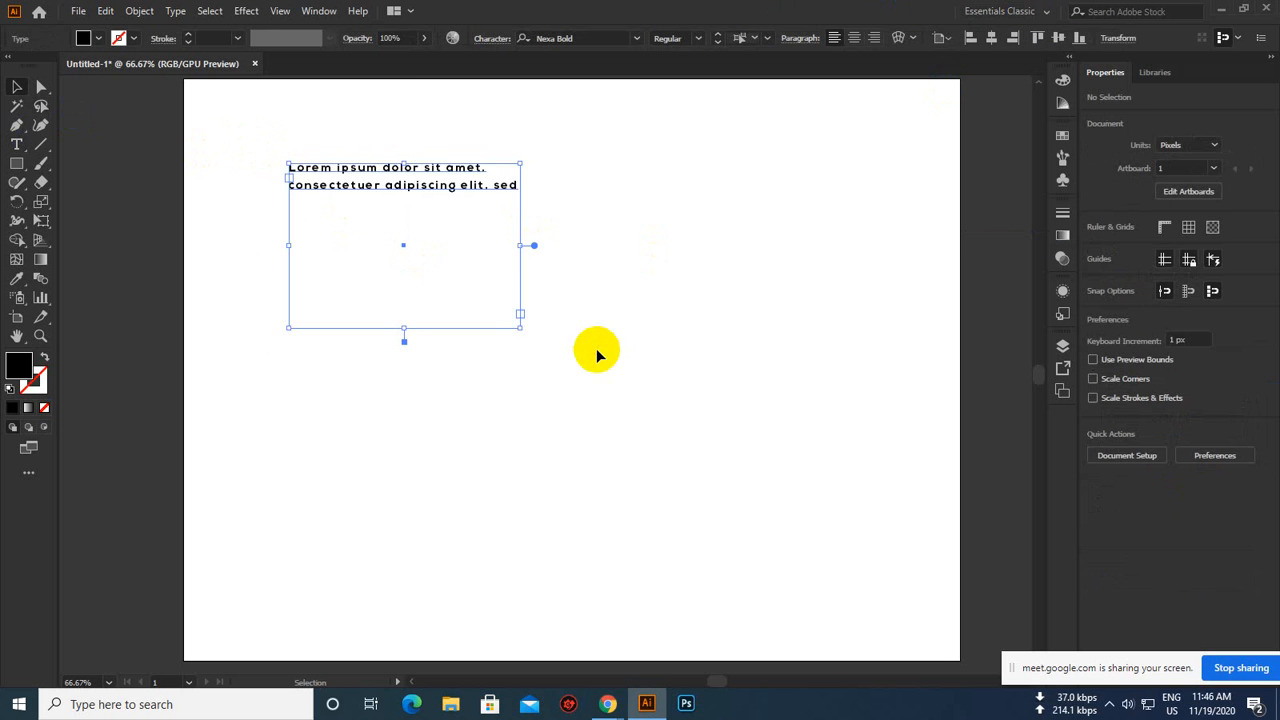
pyautogui.press('Delete')
# Draw a text area about 328 by 196 px with the Type Tool around the middle of the artboard
pyautogui.click(16, 144)
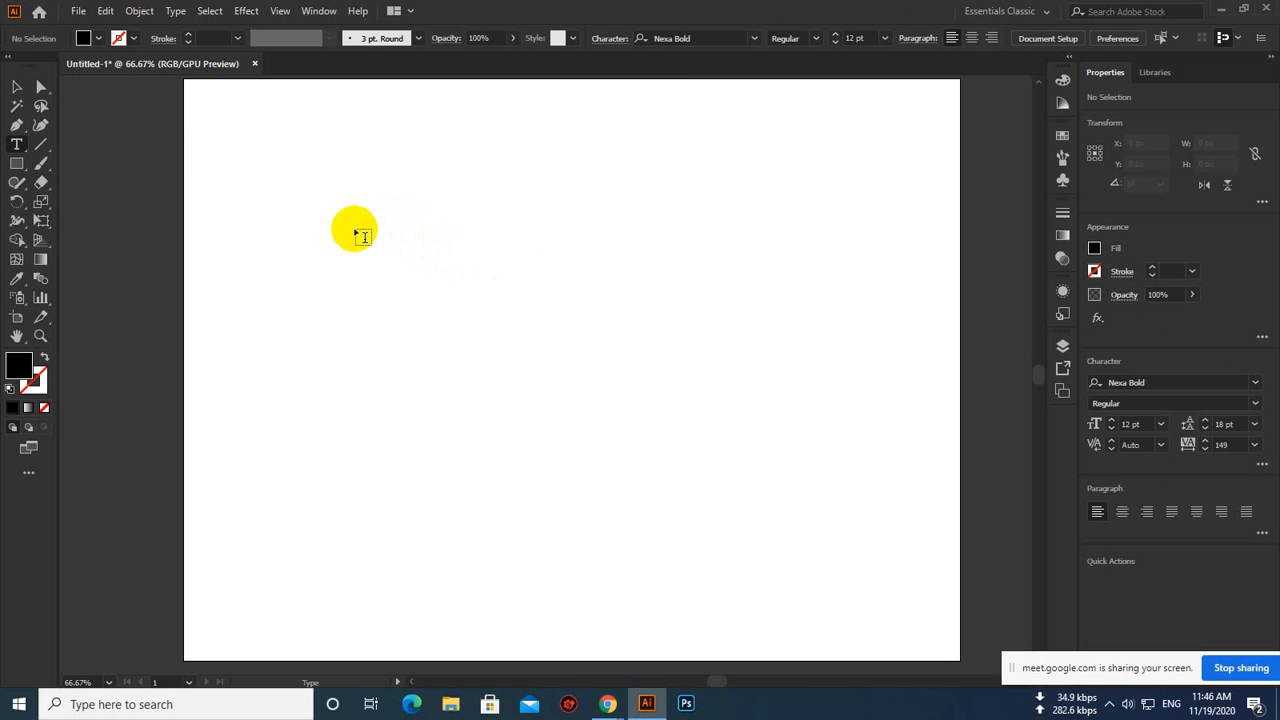
pyautogui.moveTo(363, 236); pyautogui.dragTo(680, 425)
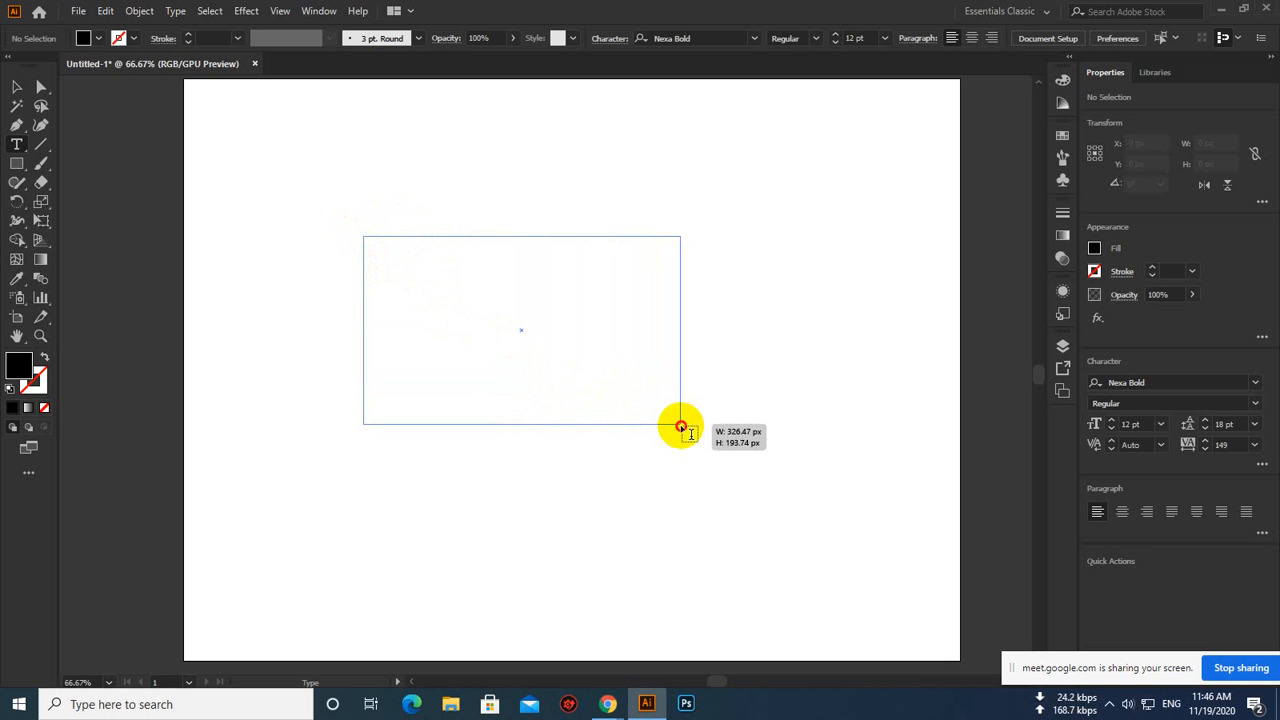
pyautogui.moveTo(680, 425); pyautogui.dragTo(678, 424)
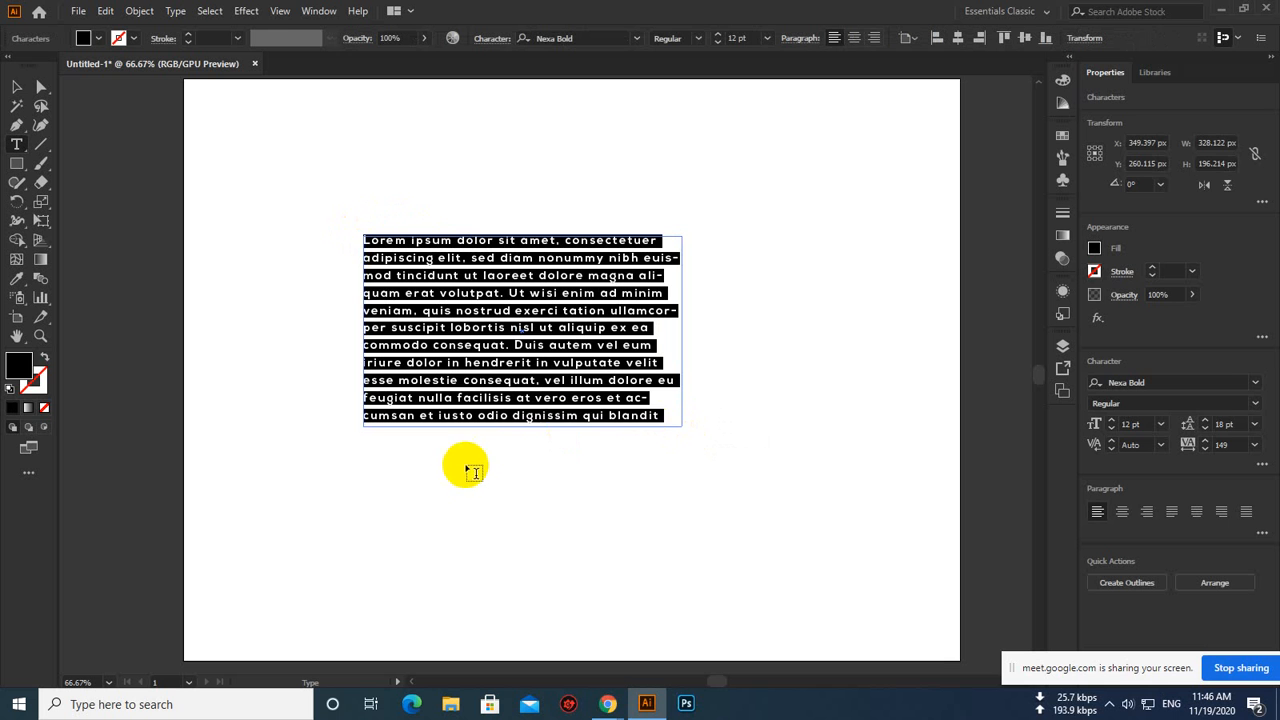
# Highlight all the placeholder text from its end to its start, and delete the whole text area
pyautogui.click(665, 415)
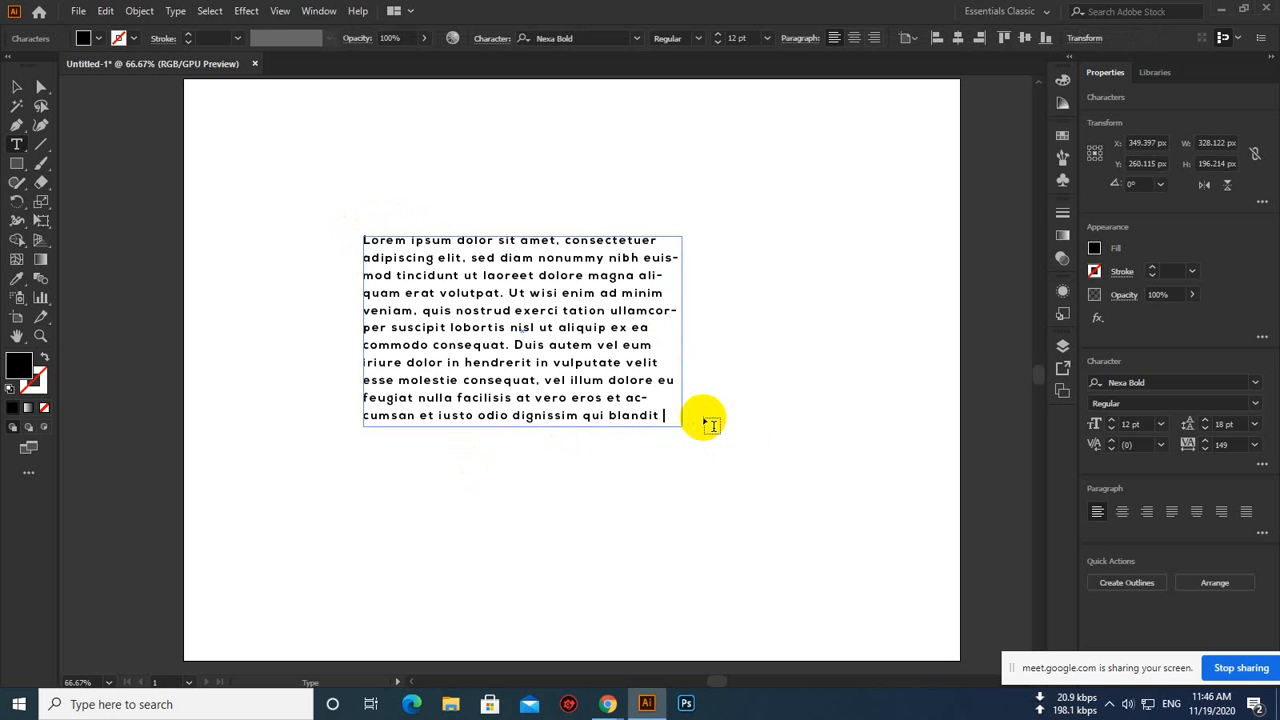
pyautogui.moveTo(651, 420); pyautogui.dragTo(349, 244)
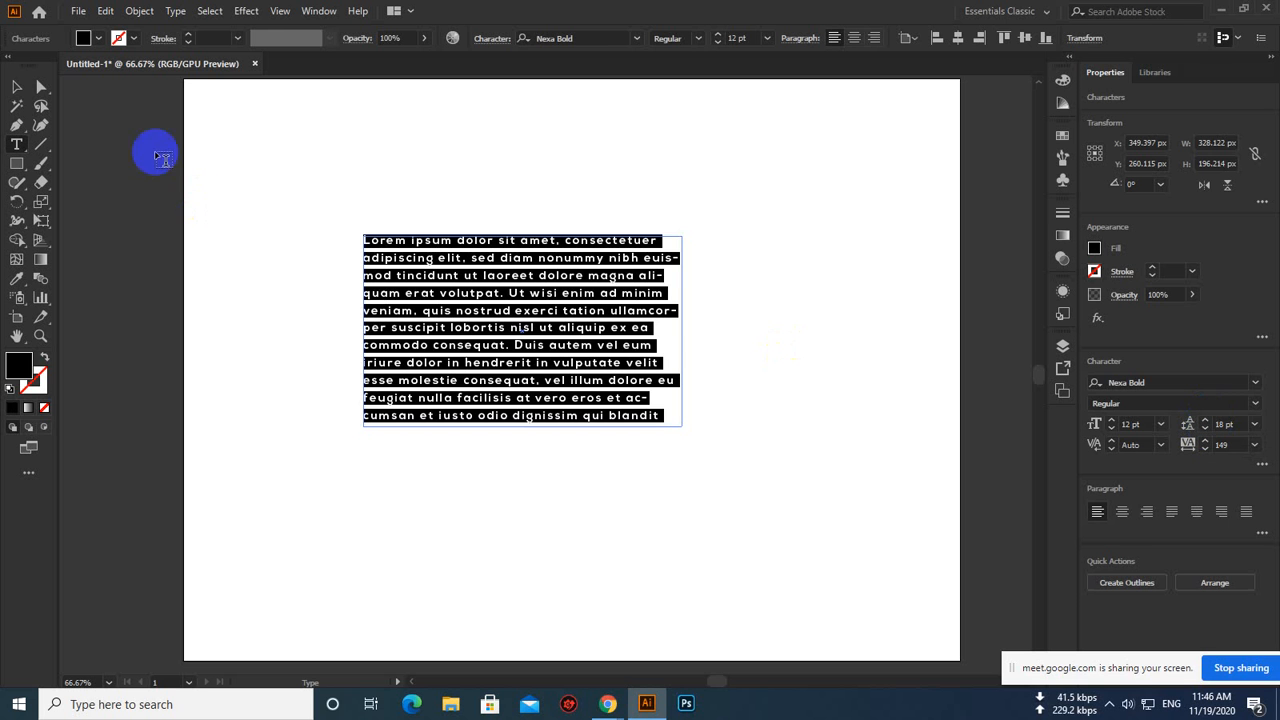
pyautogui.click(16, 87)
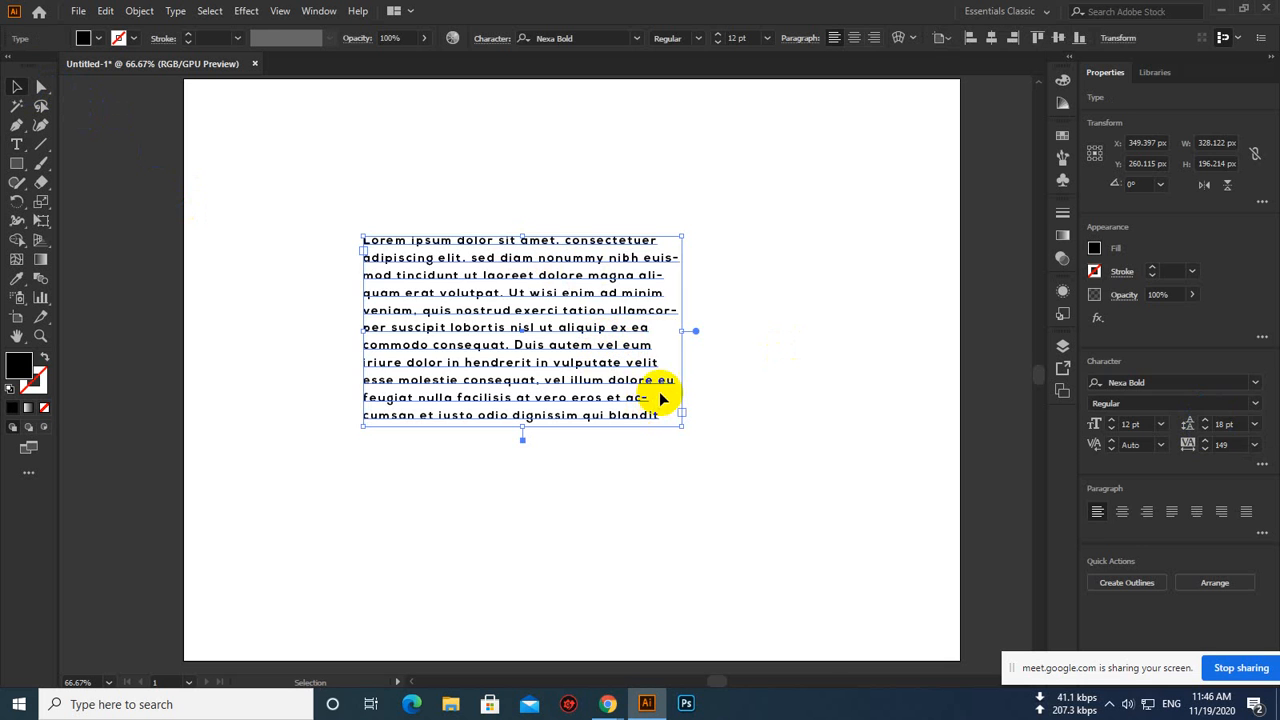
pyautogui.press('Delete')
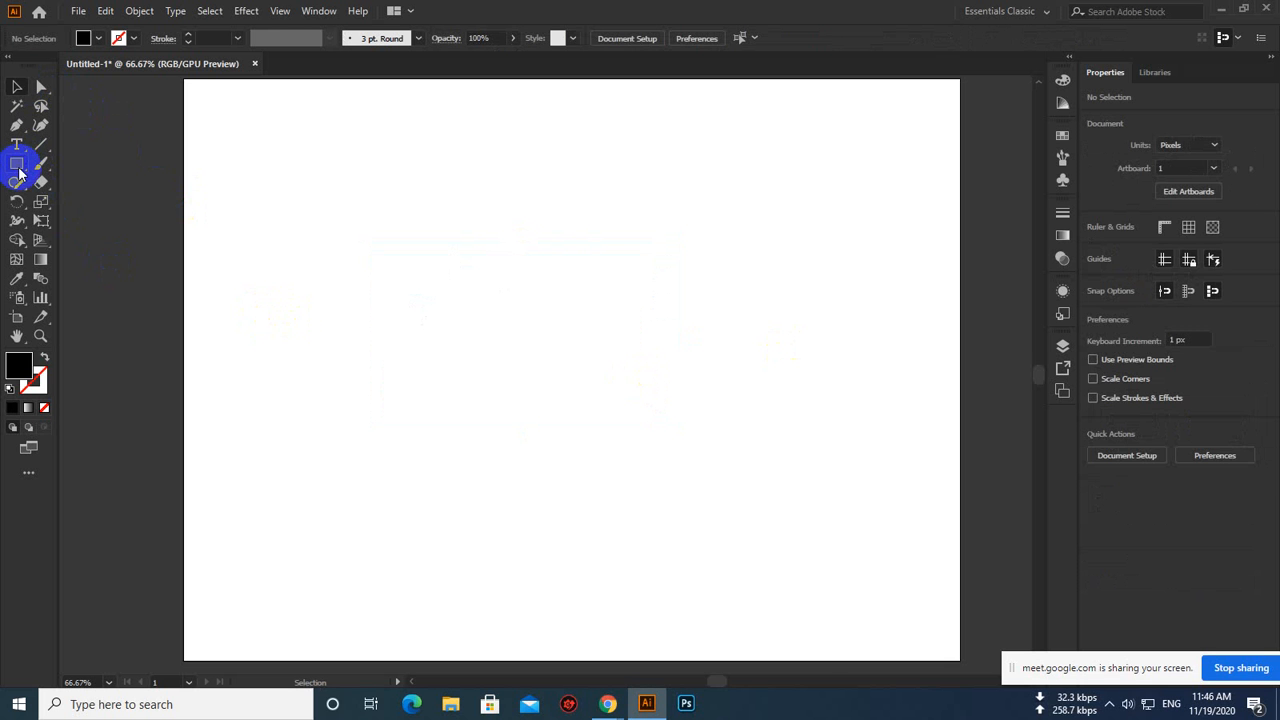
# Draw a tall rectangle about 345 by 534 px in the middle of the artboard with the Rectangle Tool
pyautogui.click(19, 172)
pyautogui.moveTo(446, 118); pyautogui.dragTo(780, 635)
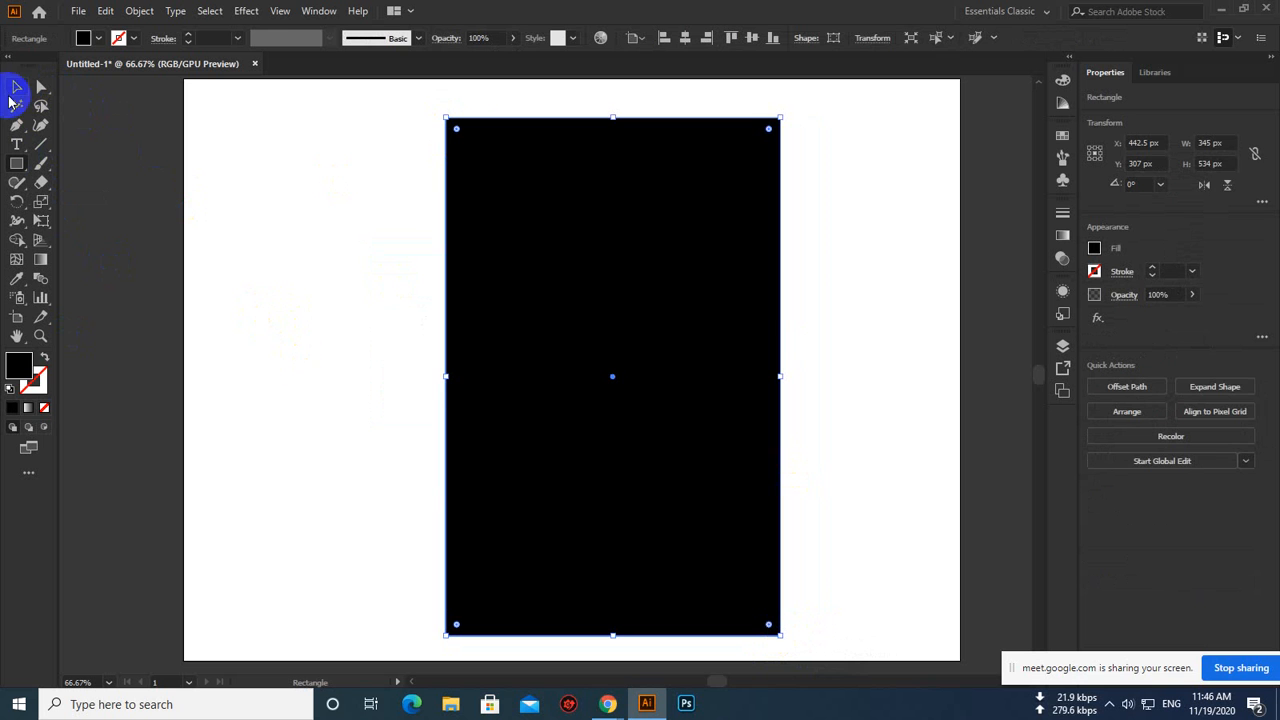
pyautogui.click(16, 88)
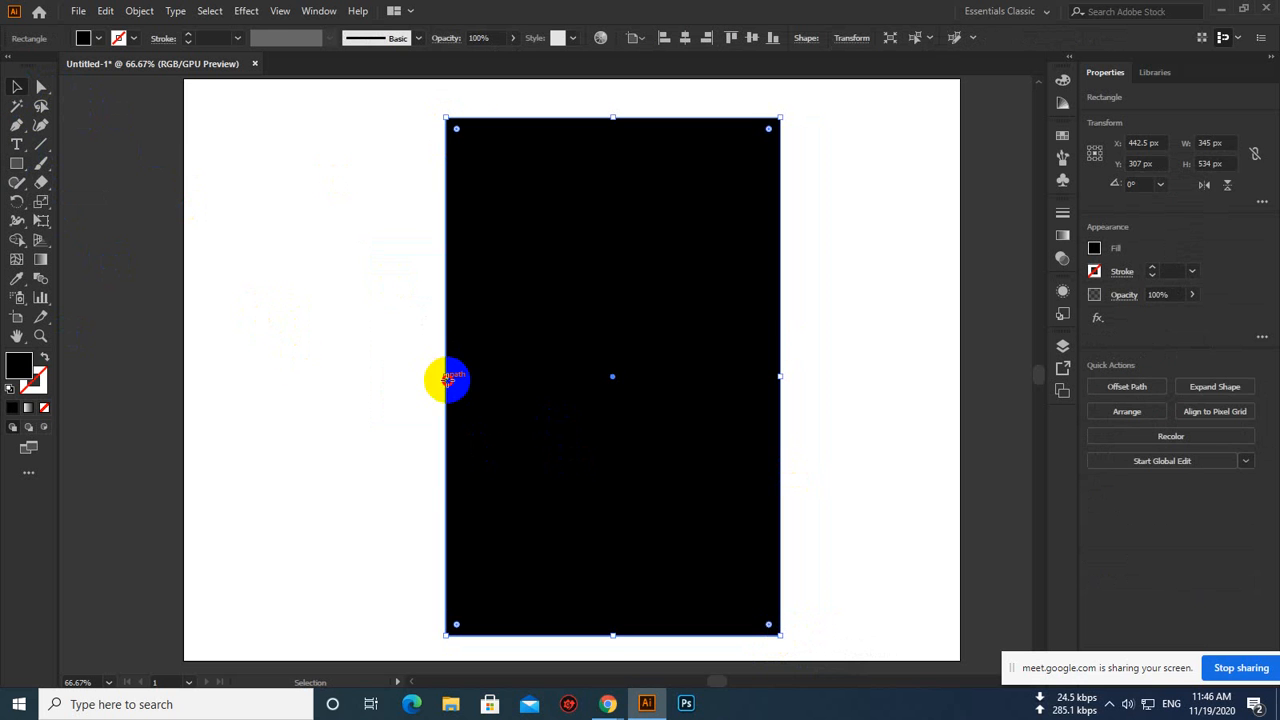
# Fill the rectangle with bright green and widen it on its left side to about 380 px
pyautogui.click(95, 38)
pyautogui.click(78, 65)
pyautogui.click(796, 5)
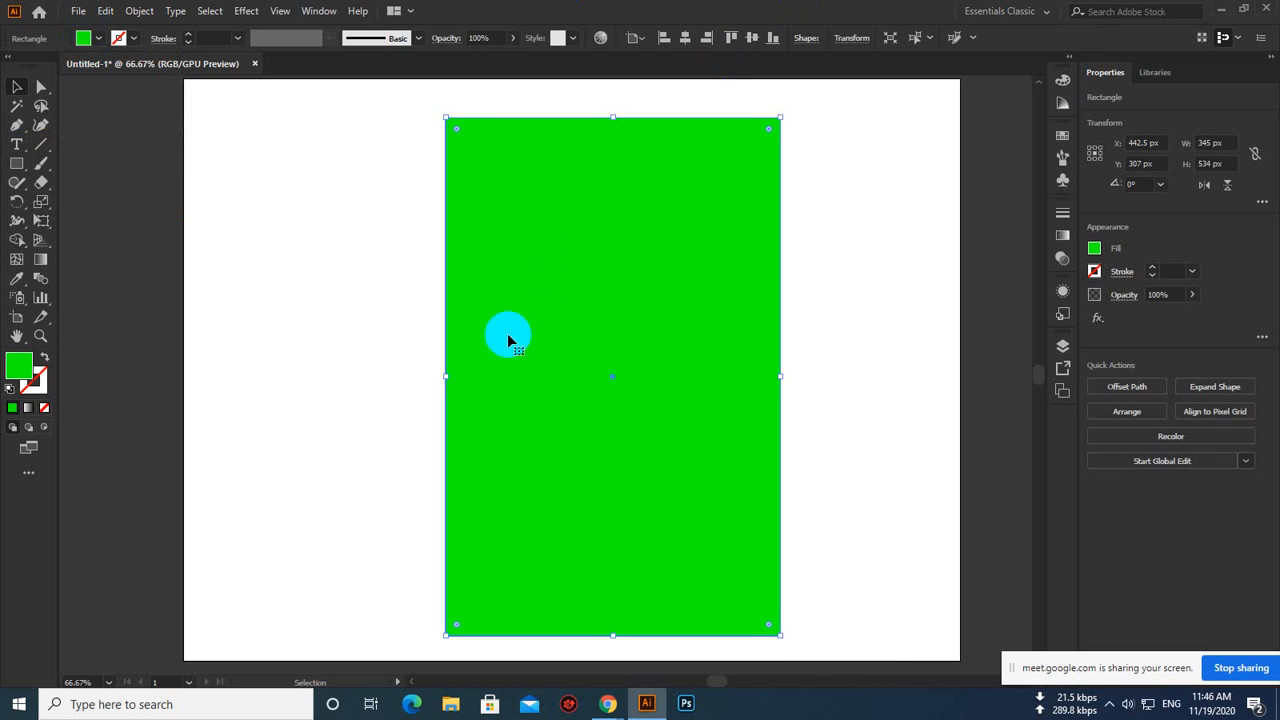
pyautogui.moveTo(448, 376); pyautogui.dragTo(411, 376)
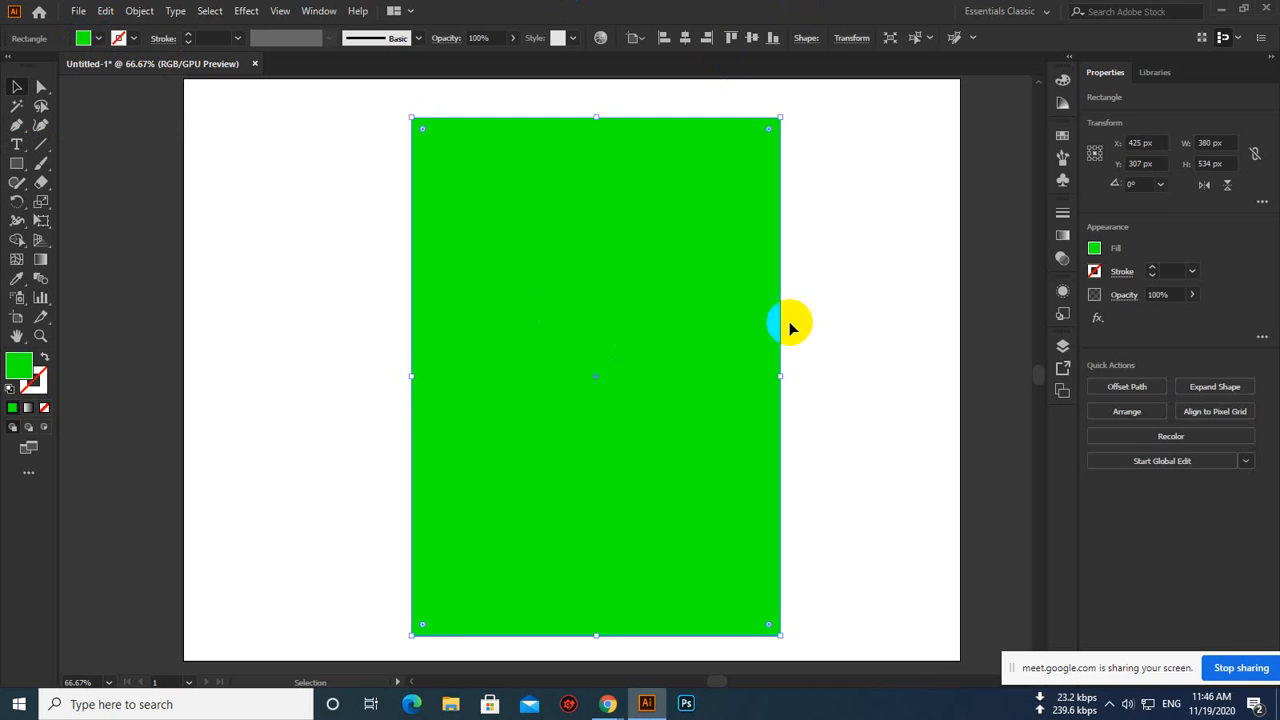
pyautogui.click(789, 321)
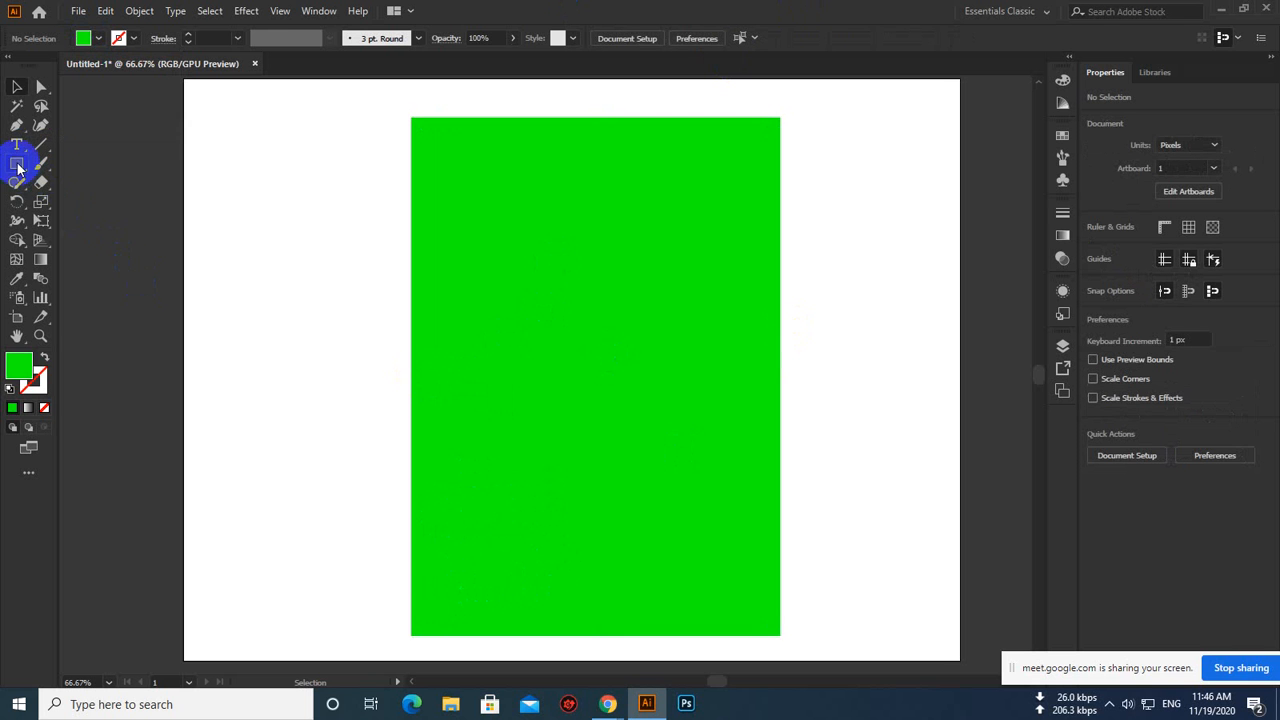
# Draw a text area about 120 by 95 px in the green rectangle's lower left and move it closer to the rectangle's left edge
pyautogui.click(472, 169)
pyautogui.click(22, 150)
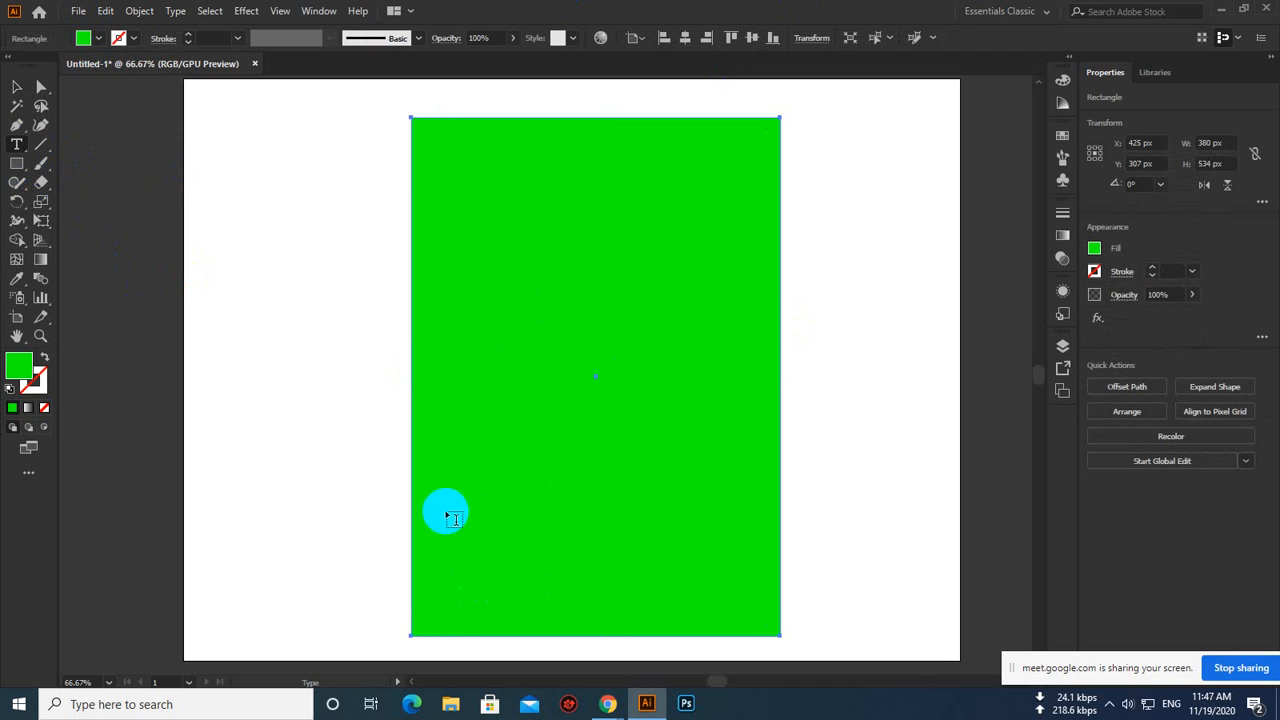
pyautogui.moveTo(446, 512); pyautogui.dragTo(560, 602)
pyautogui.click(16, 87)
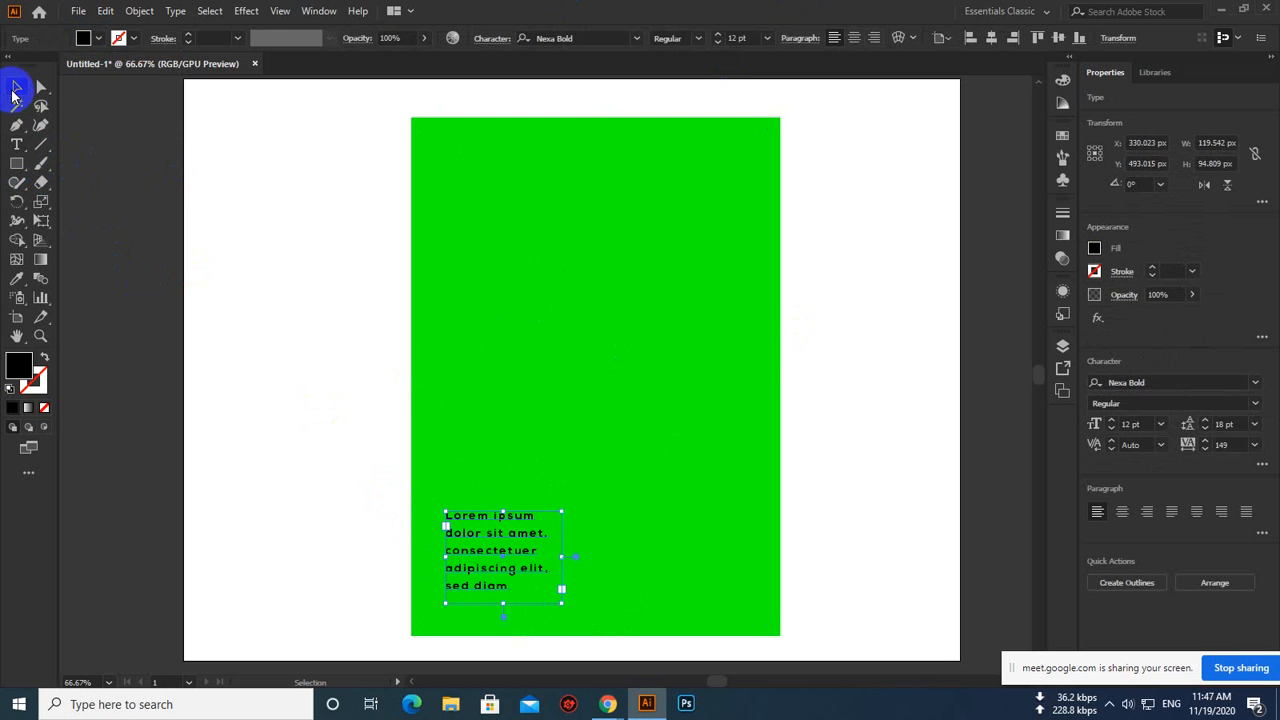
pyautogui.moveTo(514, 528); pyautogui.dragTo(474, 519)
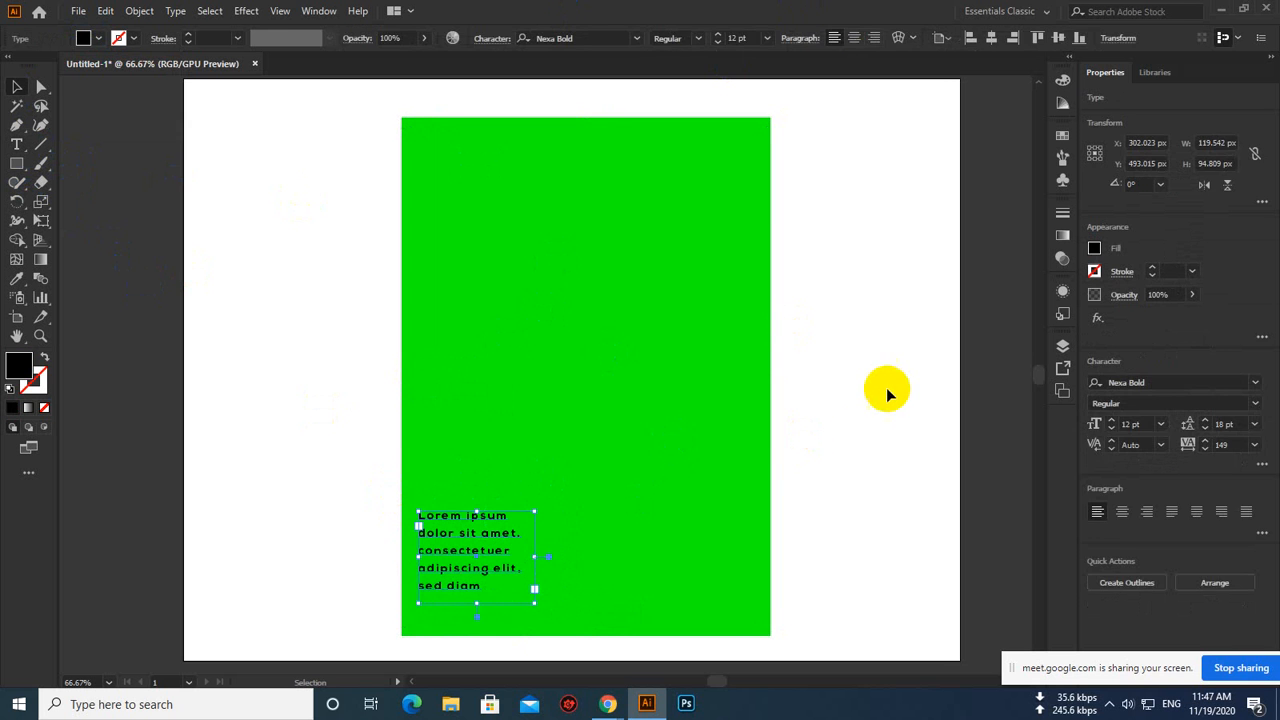
pyautogui.click(830, 372)
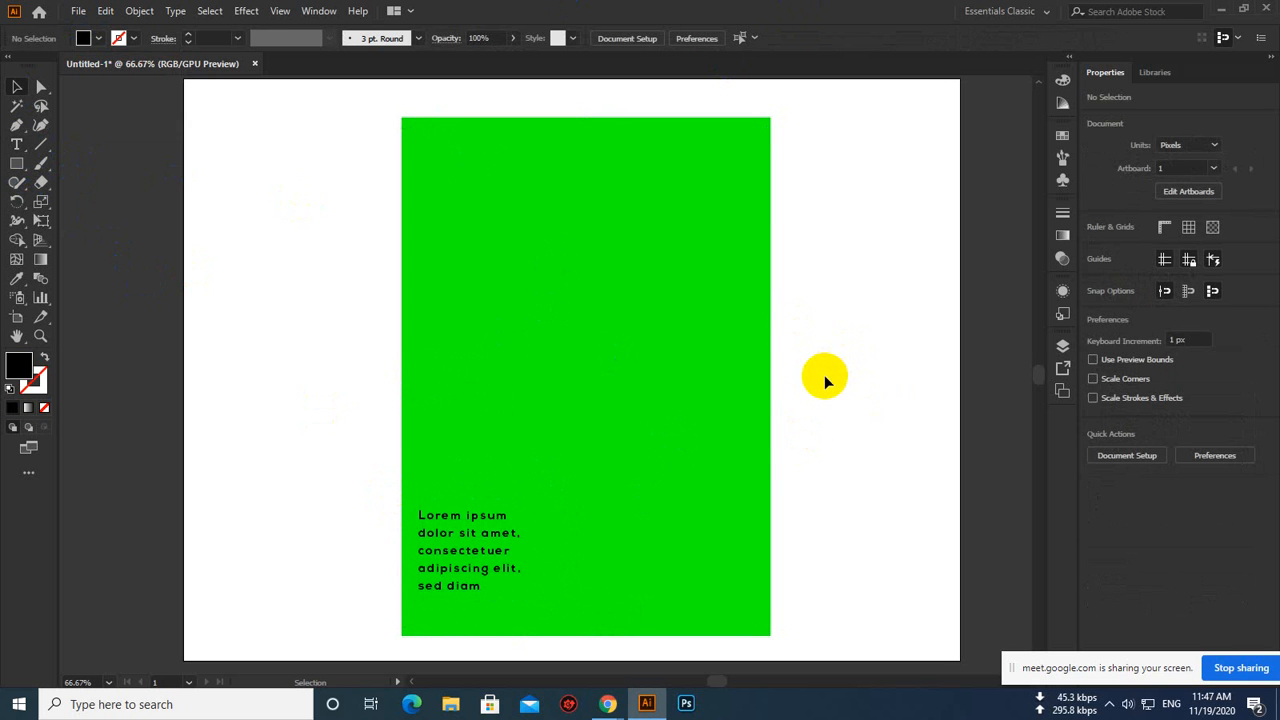
# Try centre, right and left paragraph alignment on the text in the green rectangle, finishing with right alignment
pyautogui.click(492, 520)
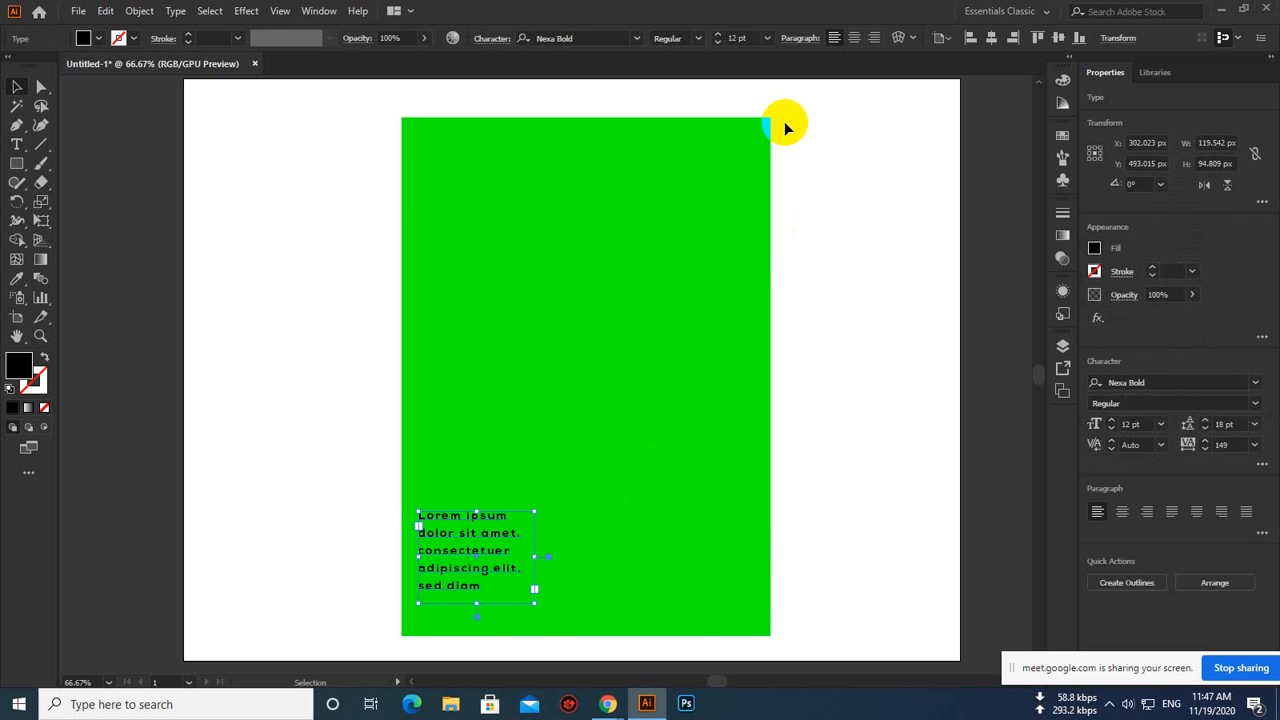
pyautogui.click(854, 40)
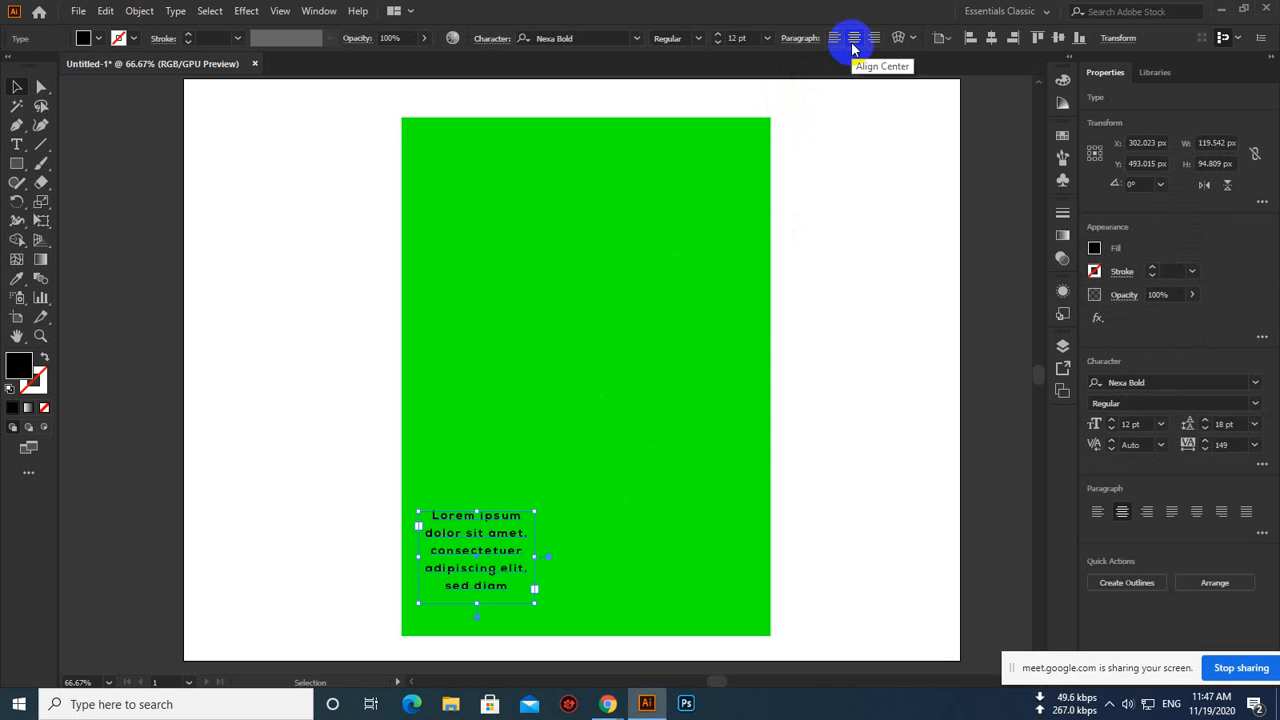
pyautogui.click(874, 38)
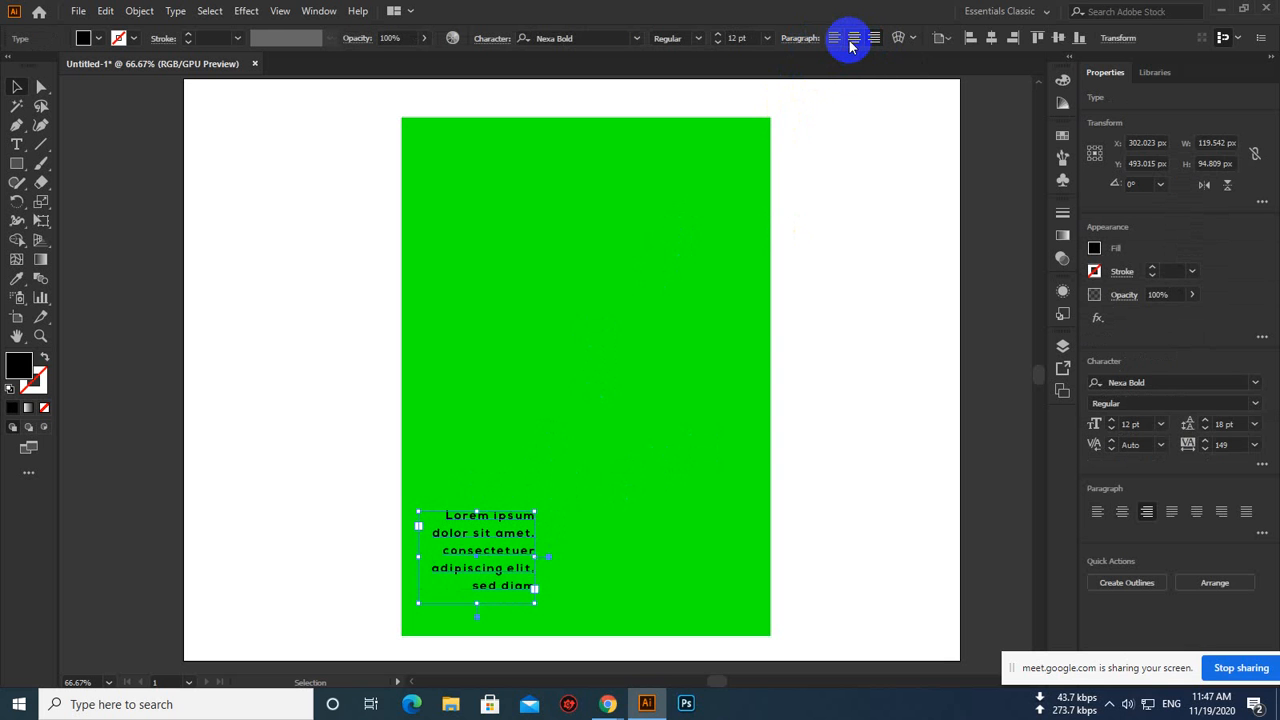
pyautogui.click(853, 40)
pyautogui.click(836, 38)
pyautogui.click(854, 38)
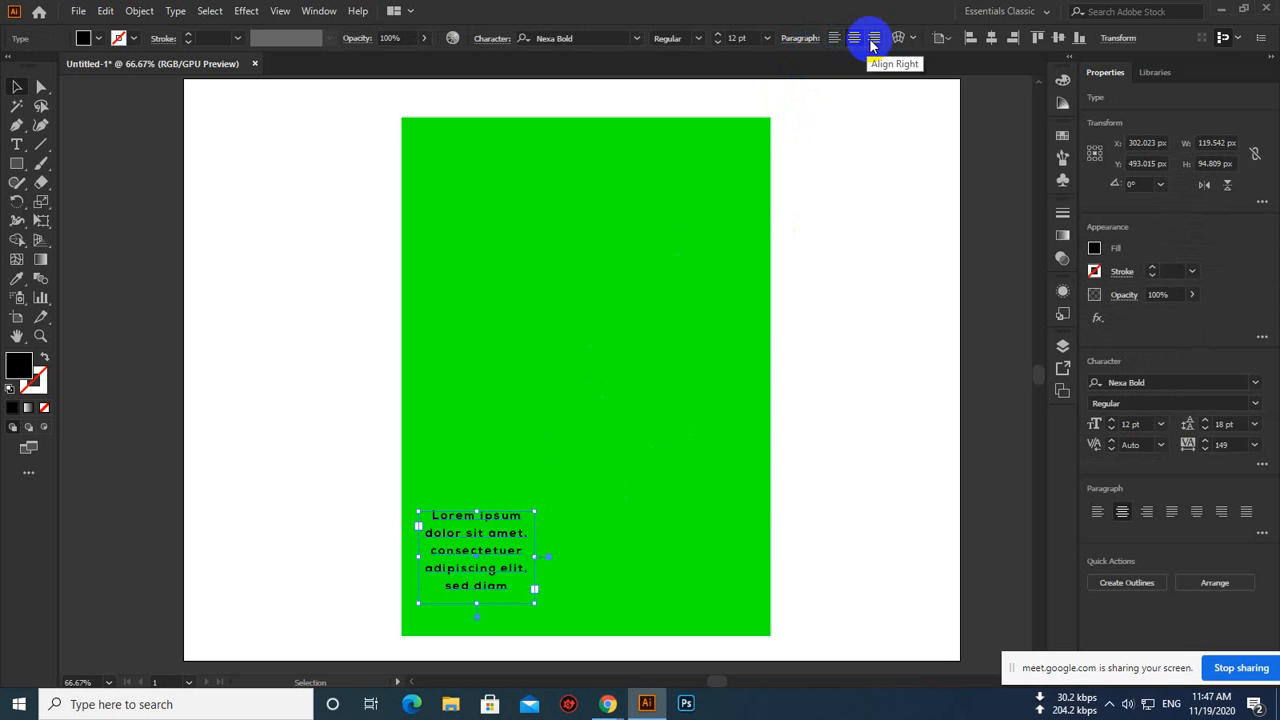
pyautogui.click(874, 40)
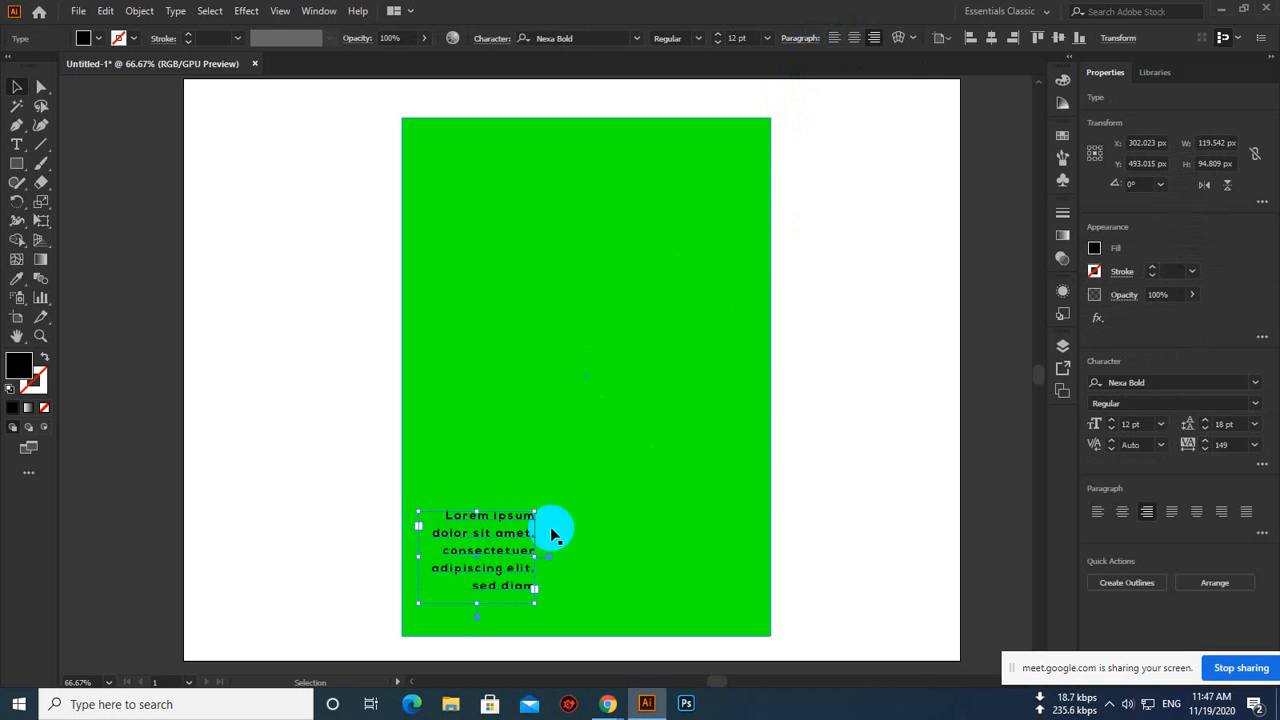
# Move the text area to the green rectangle's upper-right corner and align its text left
pyautogui.moveTo(530, 516); pyautogui.dragTo(752, 148)
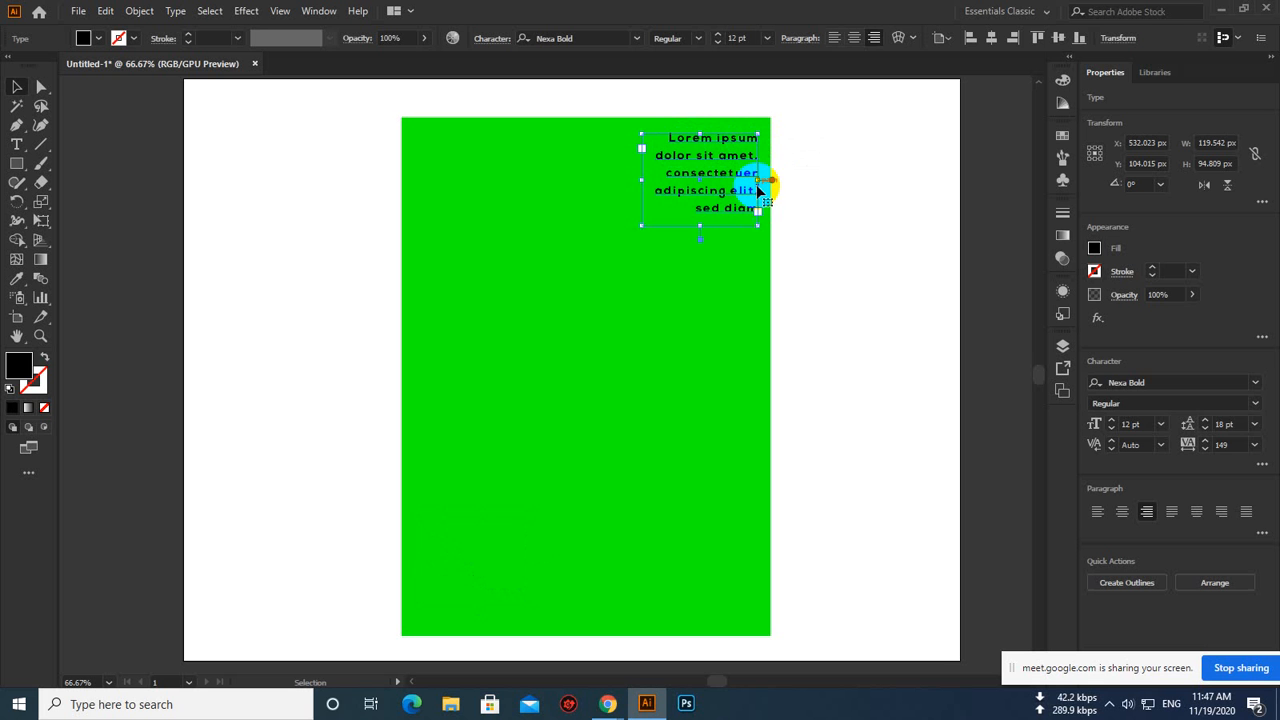
pyautogui.click(836, 38)
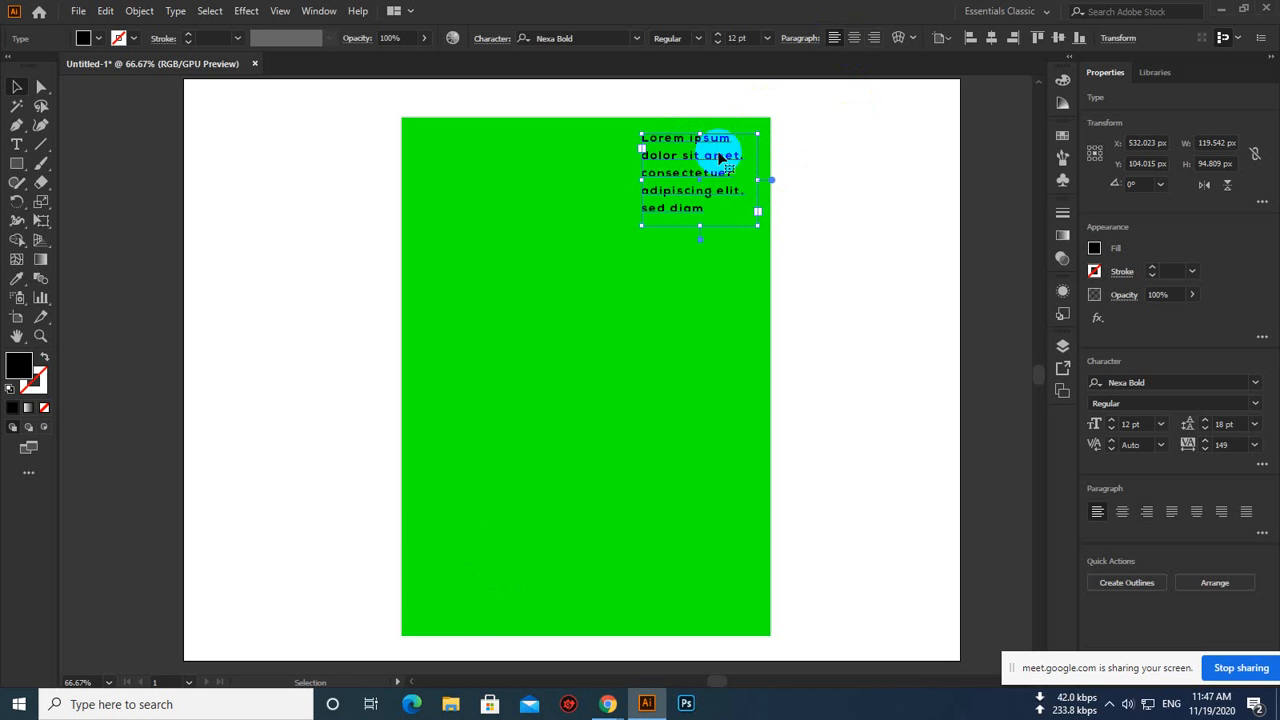
# Try the text area centre-aligned in the green rectangle's upper-left corner, finishing with it right-aligned in the upper-right corner
pyautogui.moveTo(714, 149); pyautogui.dragTo(476, 158)
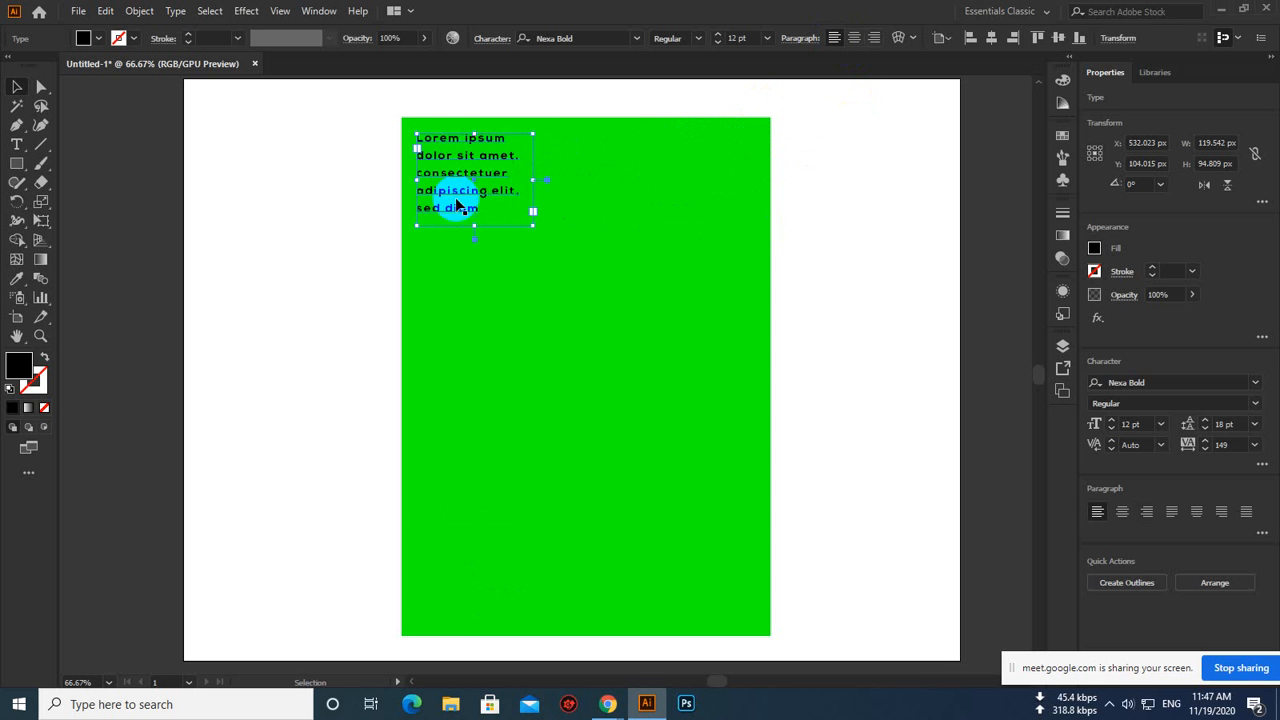
pyautogui.click(854, 38)
pyautogui.moveTo(497, 165); pyautogui.dragTo(711, 171)
pyautogui.click(873, 37)
pyautogui.click(818, 163)
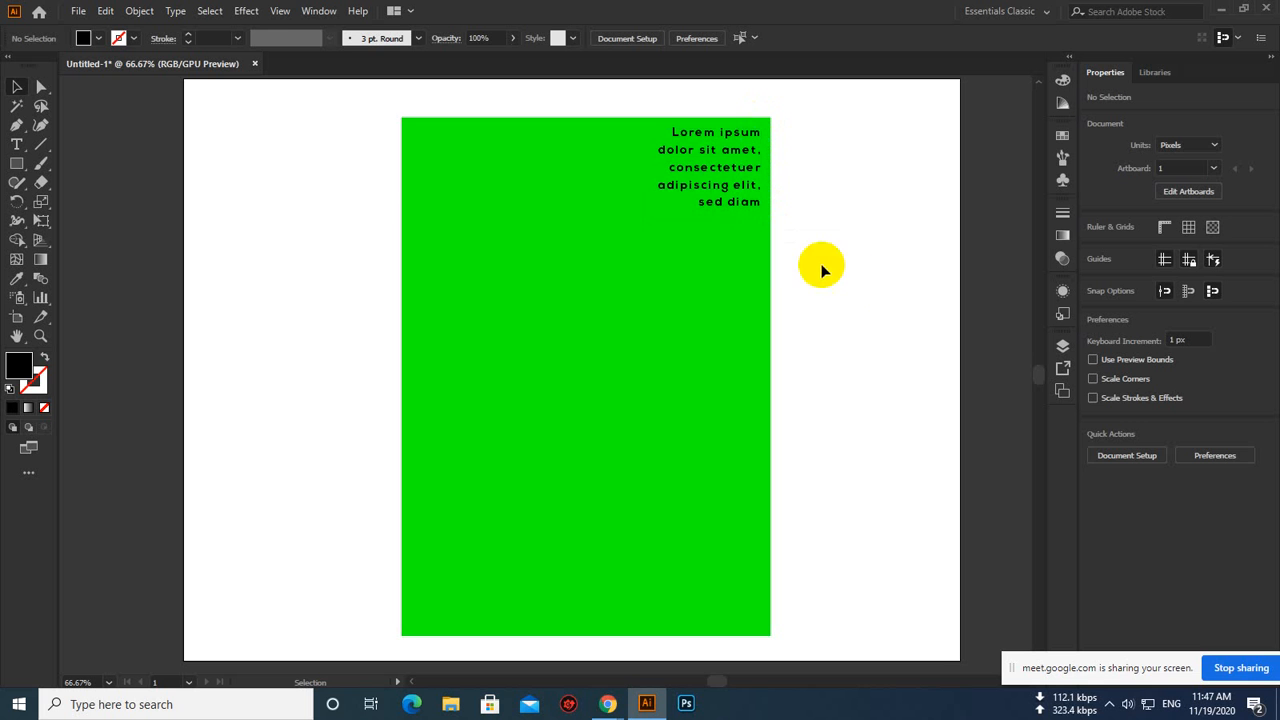
# Delete the text area and the green rectangle from the artboard
pyautogui.click(748, 168)
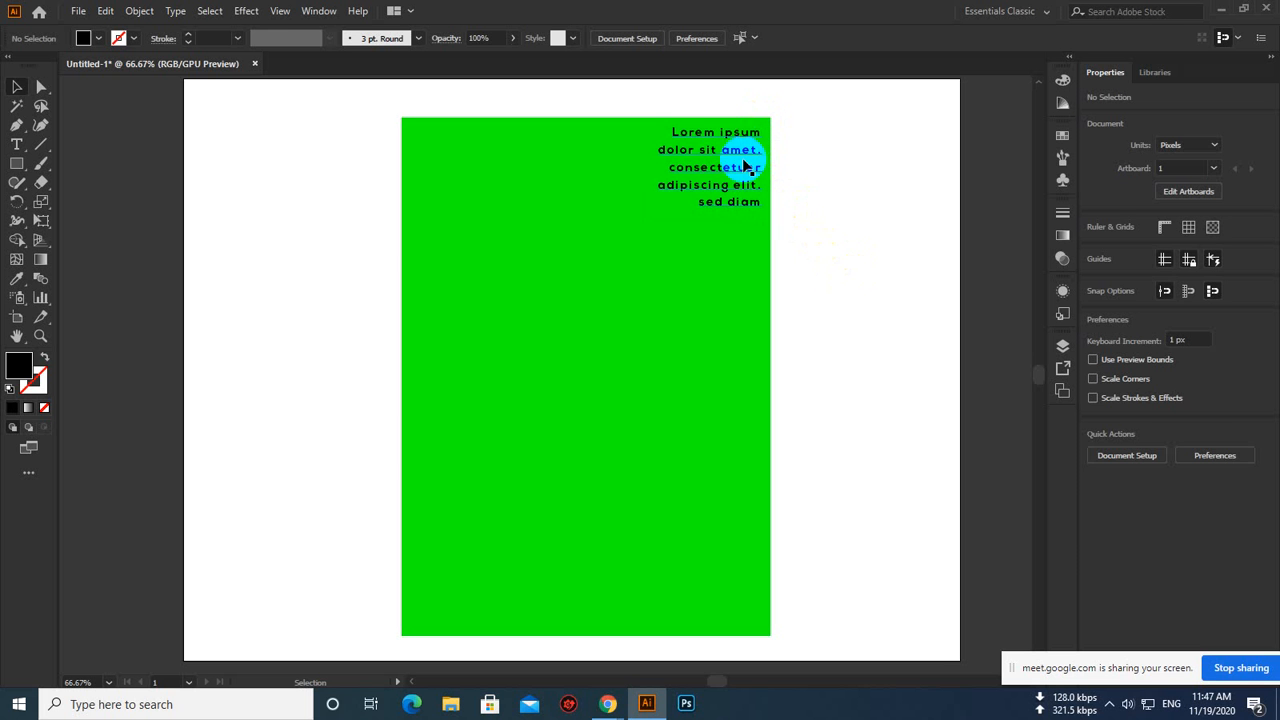
pyautogui.moveTo(733, 150); pyautogui.dragTo(711, 242)
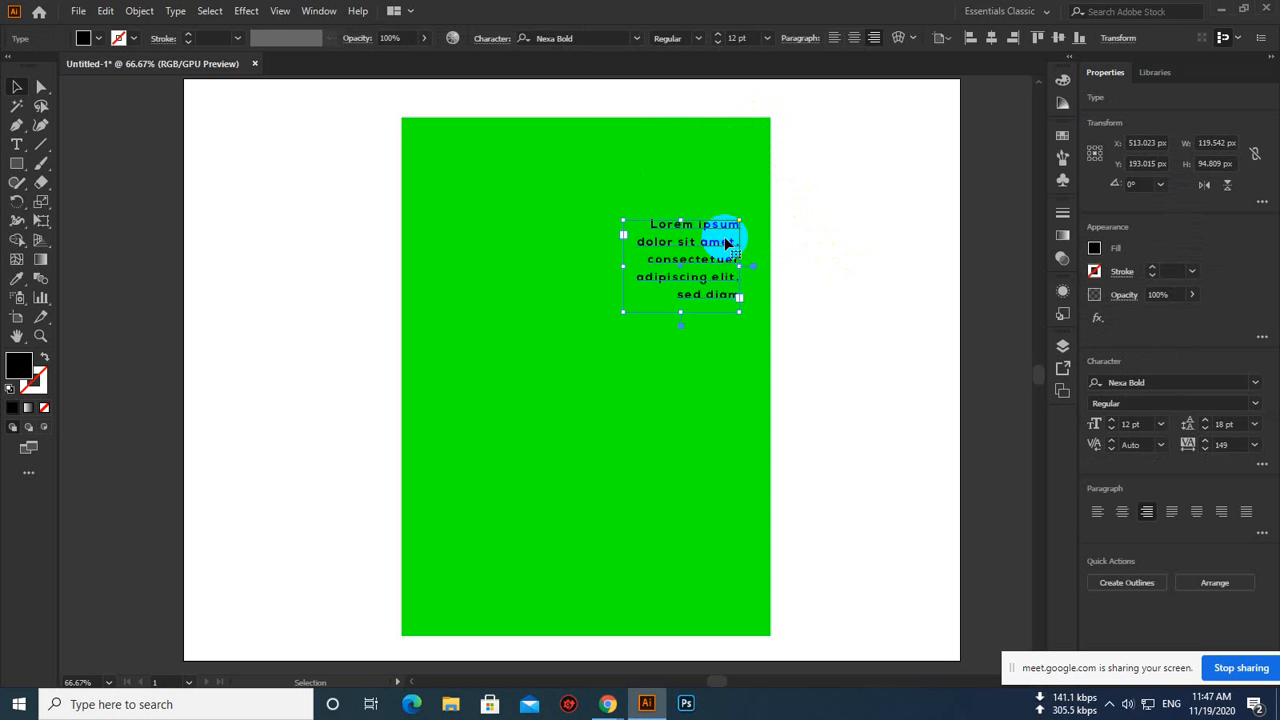
pyautogui.press('Delete')
pyautogui.click(723, 238)
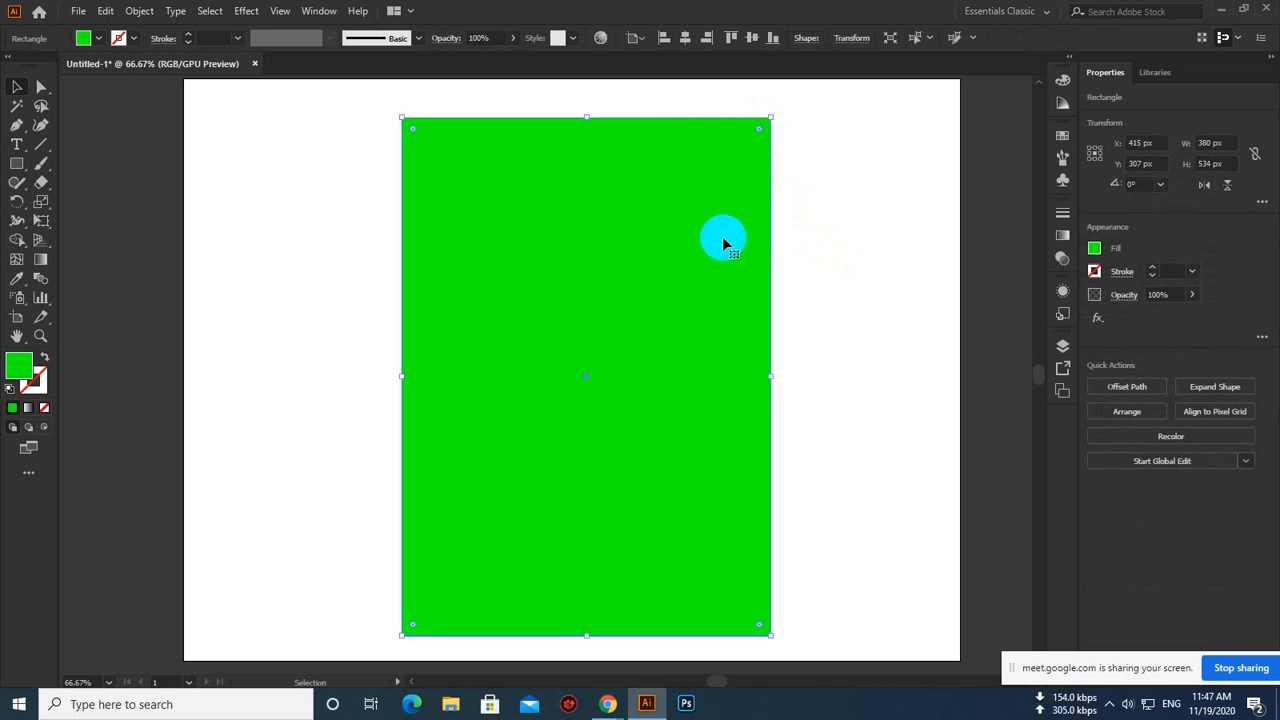
pyautogui.press('Delete')
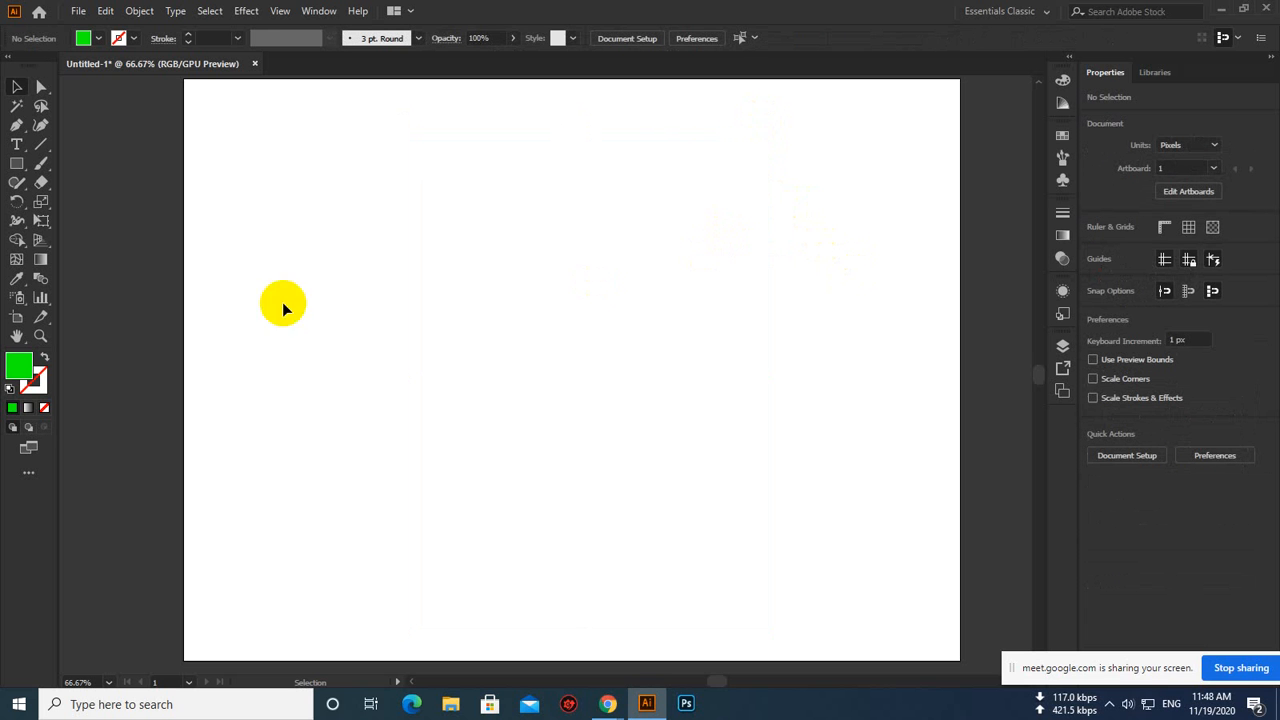
pyautogui.click(139, 286)
pyautogui.moveTo(58, 383); pyautogui.dragTo(190, 393)
pyautogui.moveTo(284, 245); pyautogui.dragTo(544, 244)
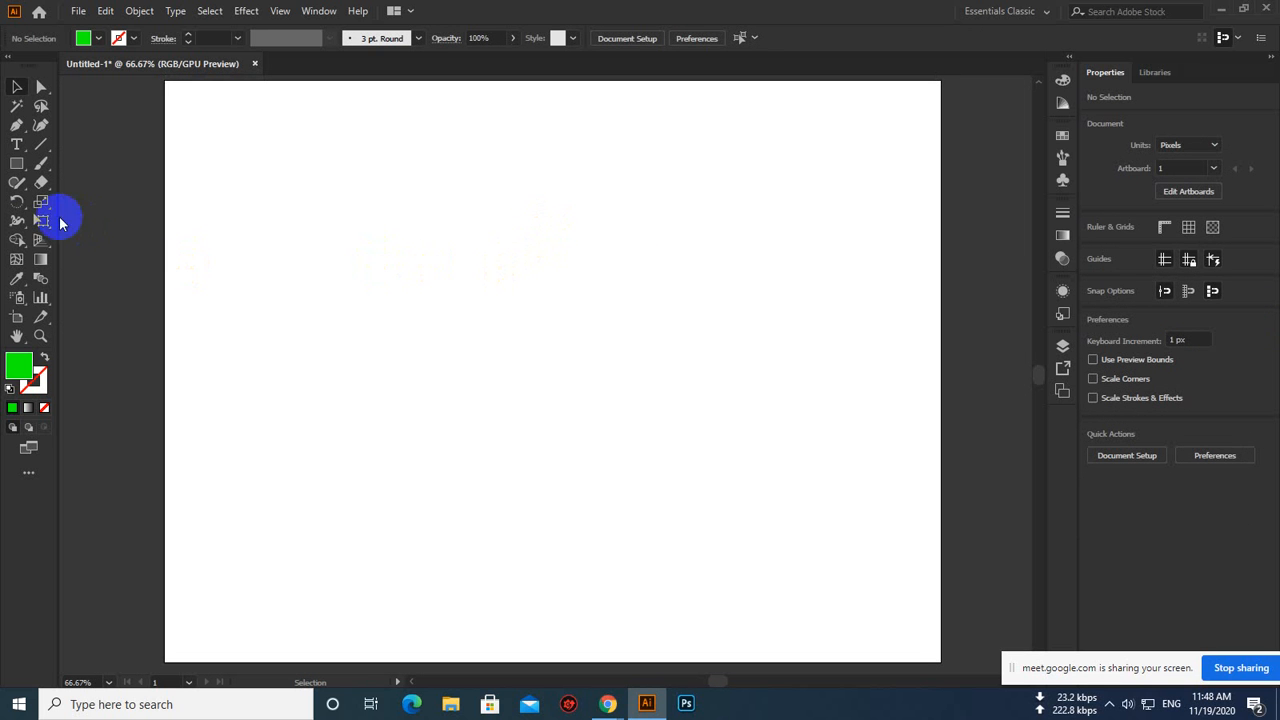
pyautogui.click(15, 150)
pyautogui.click(15, 150)
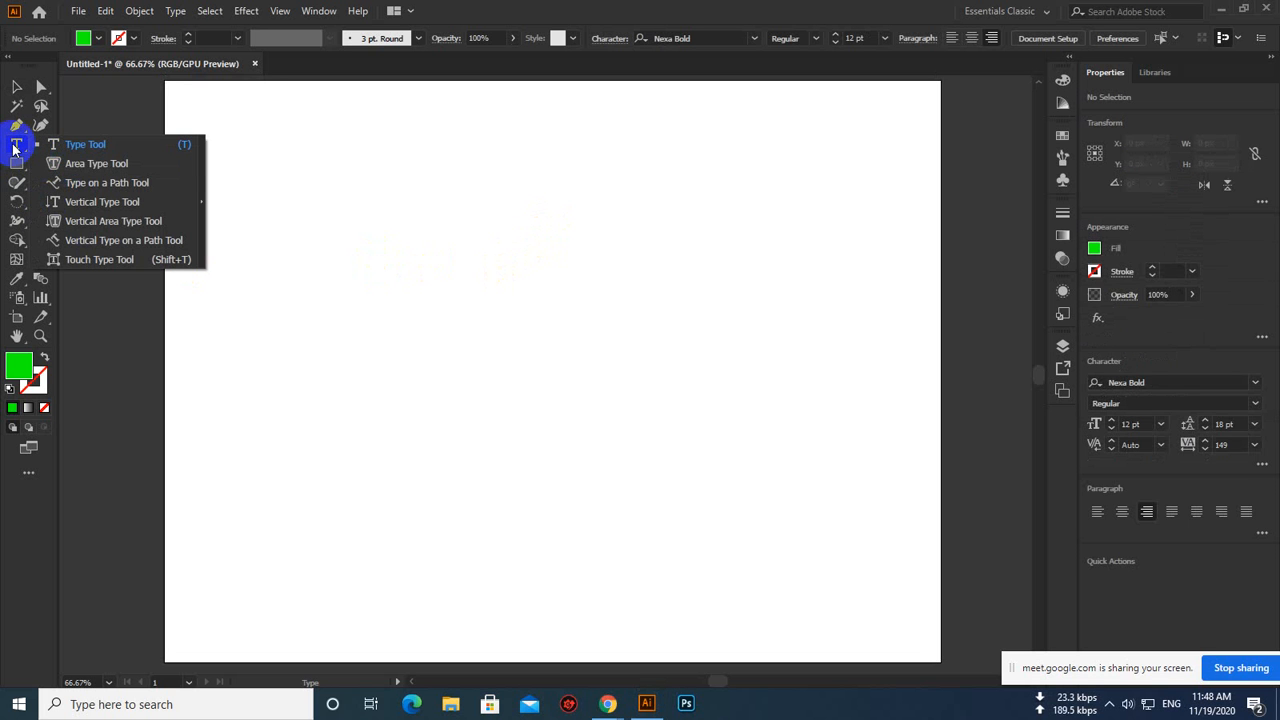
# Draw a green rectangle about 346 by 263 px and convert it into a placeholder text area with the Area Type Tool
pyautogui.click(16, 164)
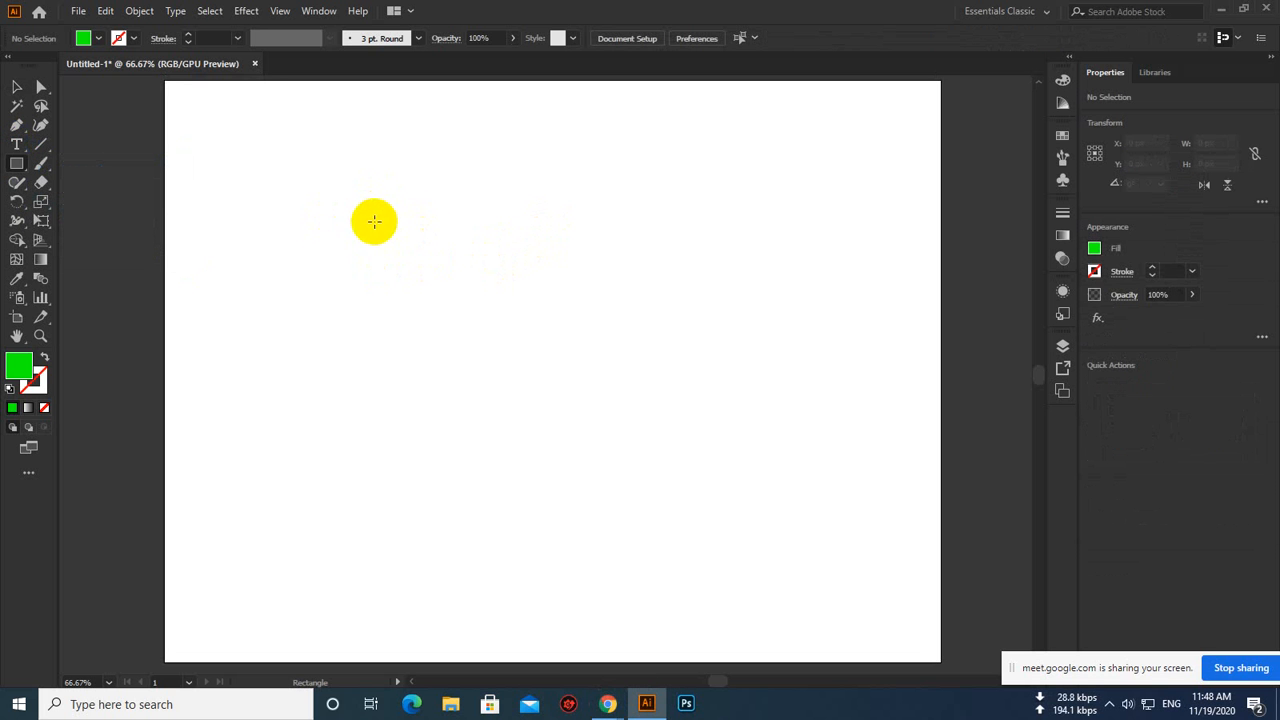
pyautogui.moveTo(379, 222); pyautogui.dragTo(715, 477)
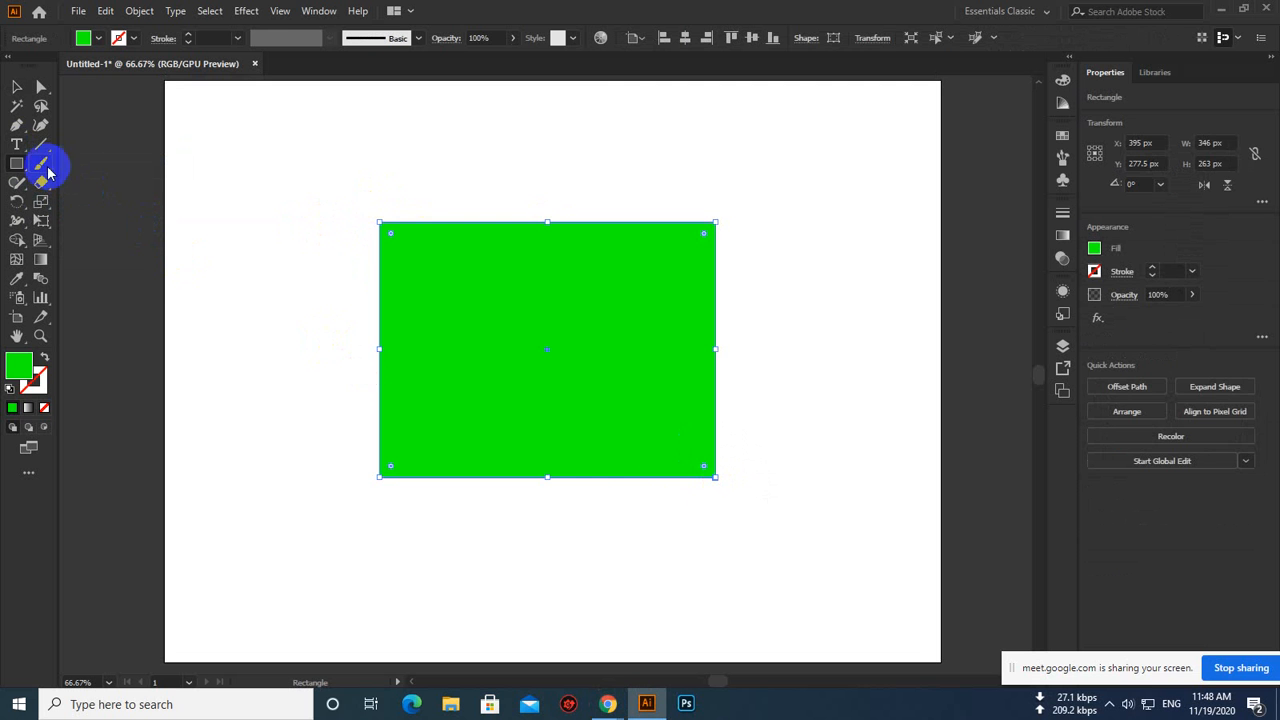
pyautogui.click(16, 144)
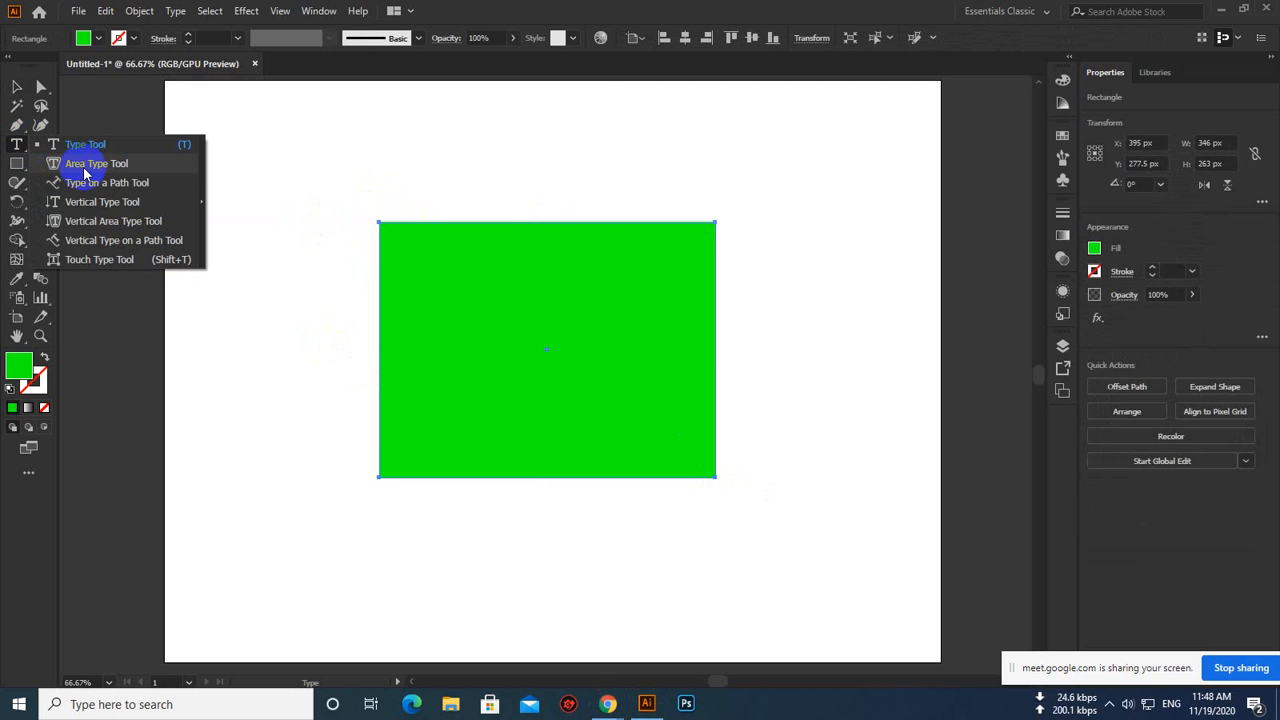
pyautogui.click(85, 165)
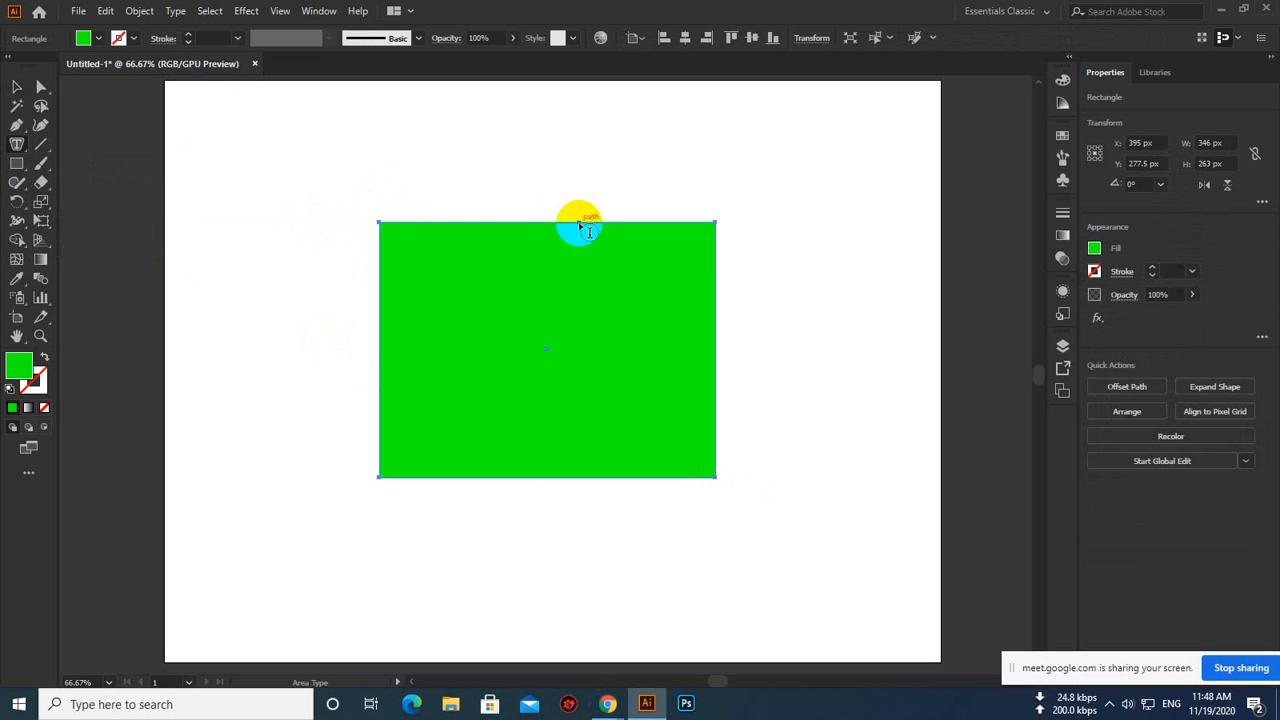
pyautogui.click(589, 232)
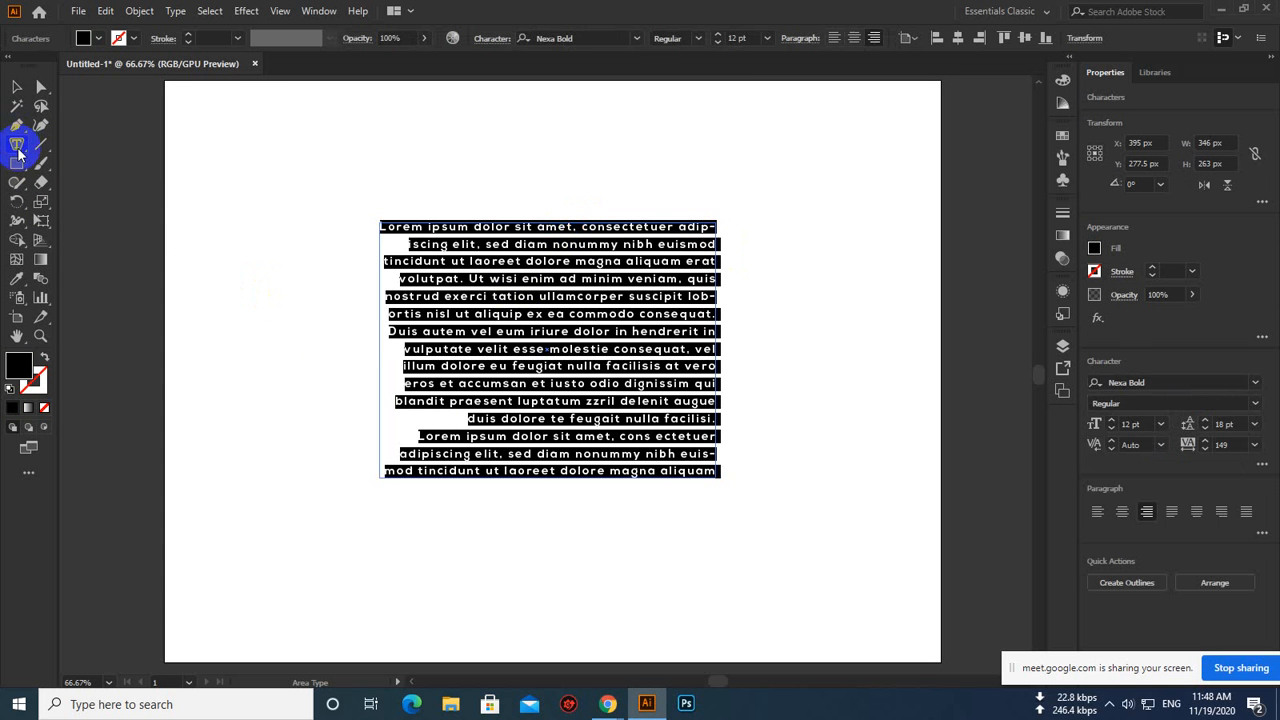
# Delete the rectangular text area from the artboard
pyautogui.click(16, 87)
pyautogui.moveTo(324, 157); pyautogui.dragTo(740, 466)
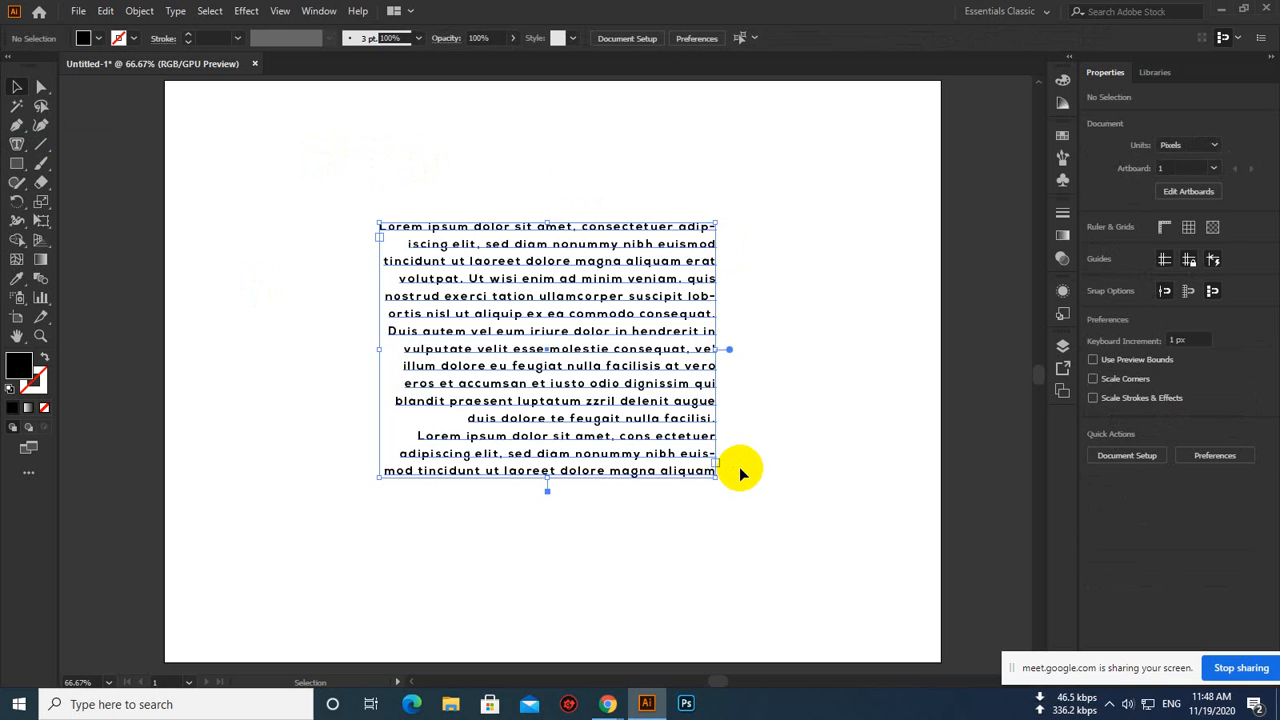
pyautogui.press('Delete')
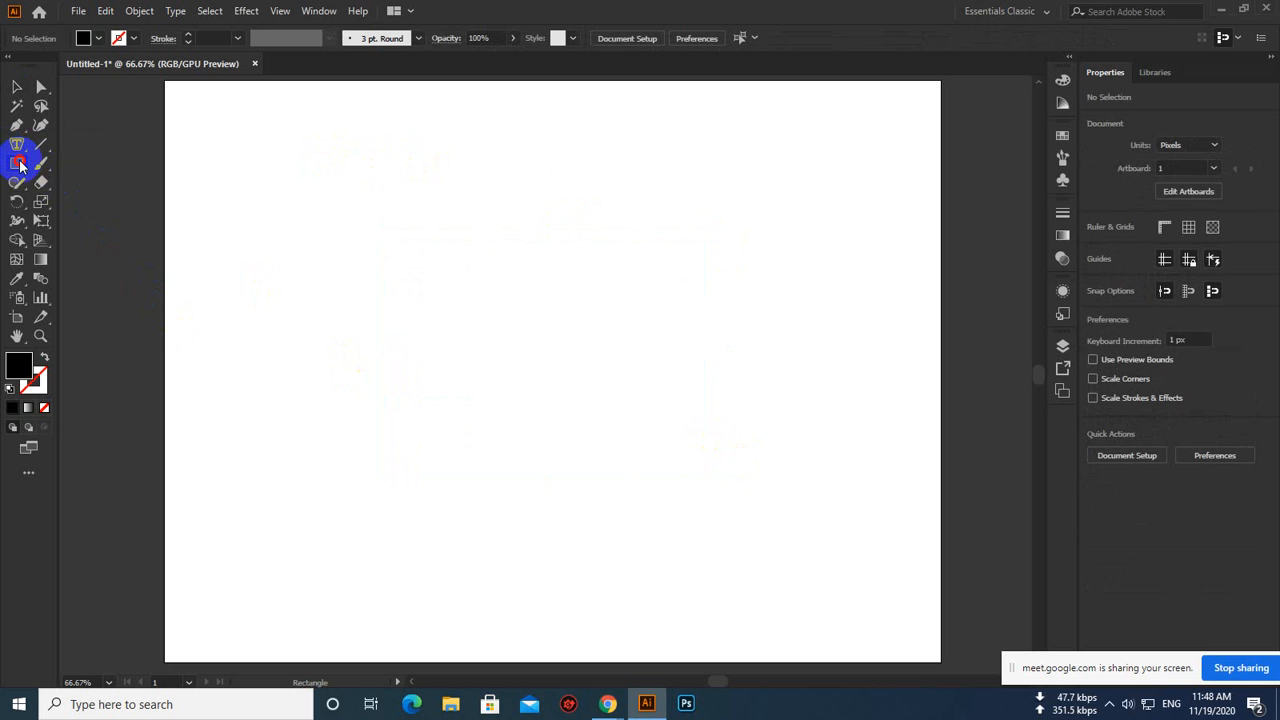
# Draw a black circle about 282 px in diameter and move it towards the artboard's centre
pyautogui.moveTo(19, 165); pyautogui.dragTo(118, 206)
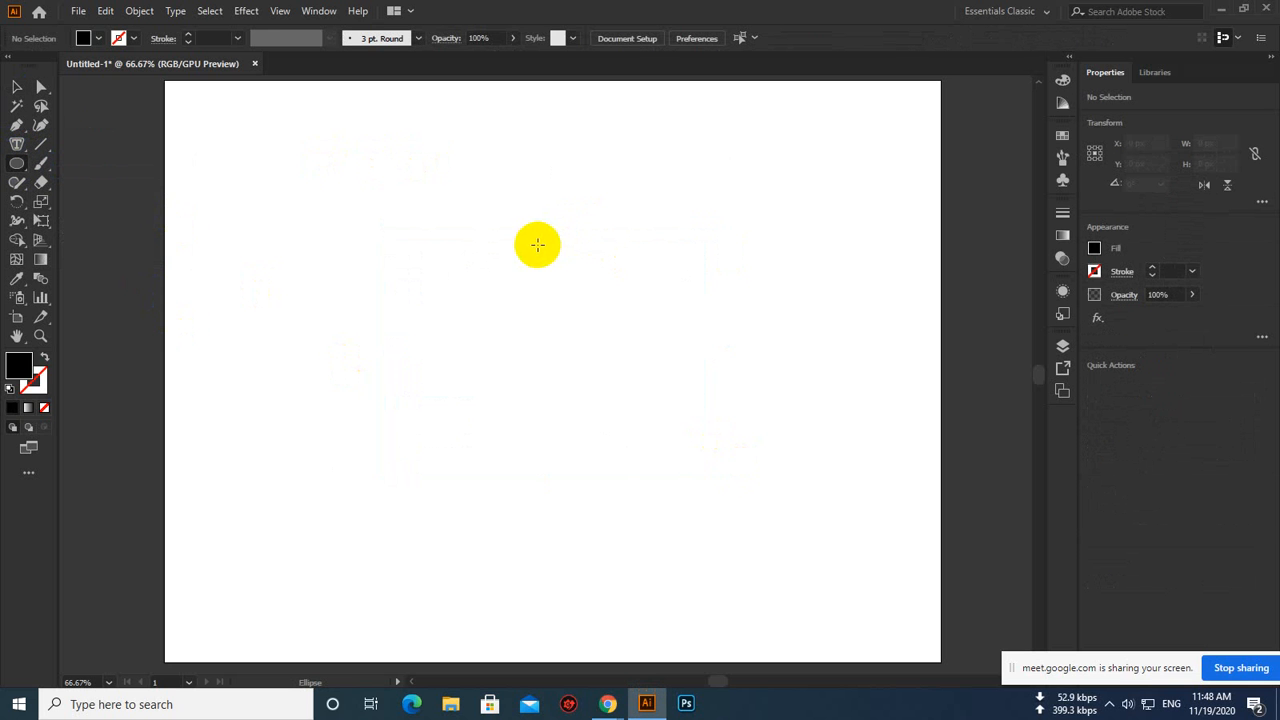
pyautogui.moveTo(484, 266); pyautogui.dragTo(628, 358)
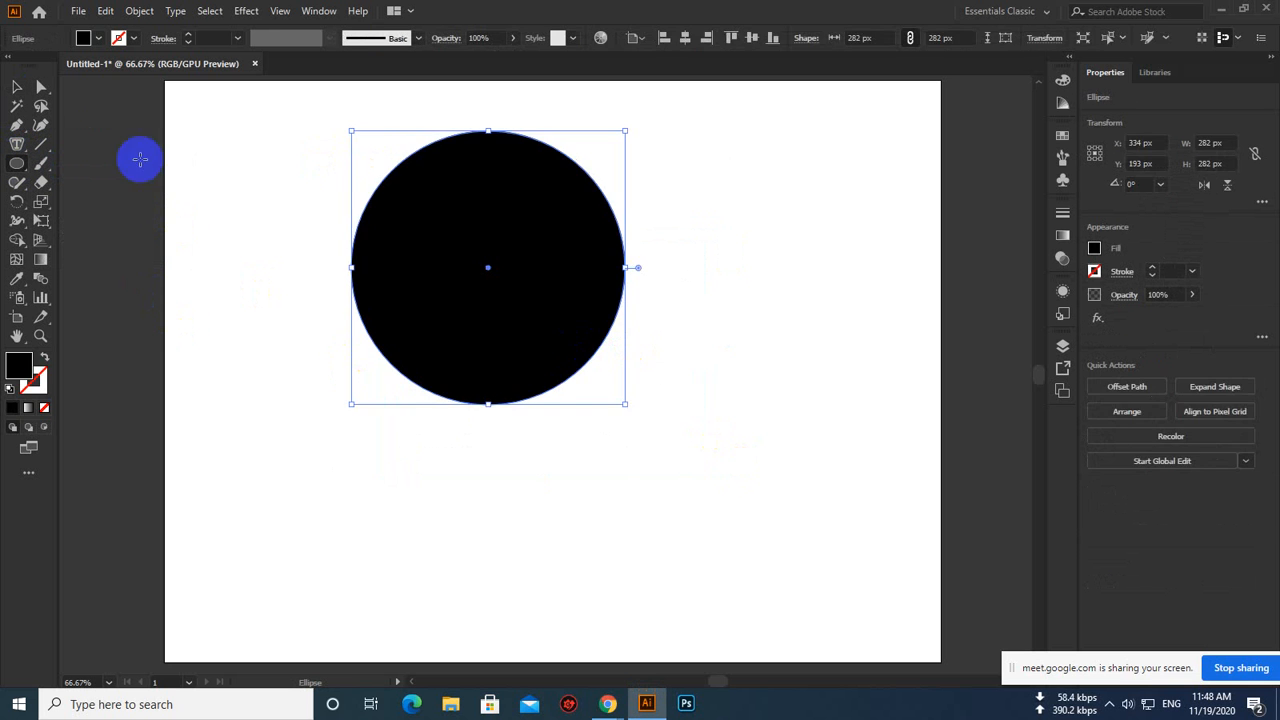
pyautogui.click(17, 87)
pyautogui.moveTo(574, 205); pyautogui.dragTo(601, 283)
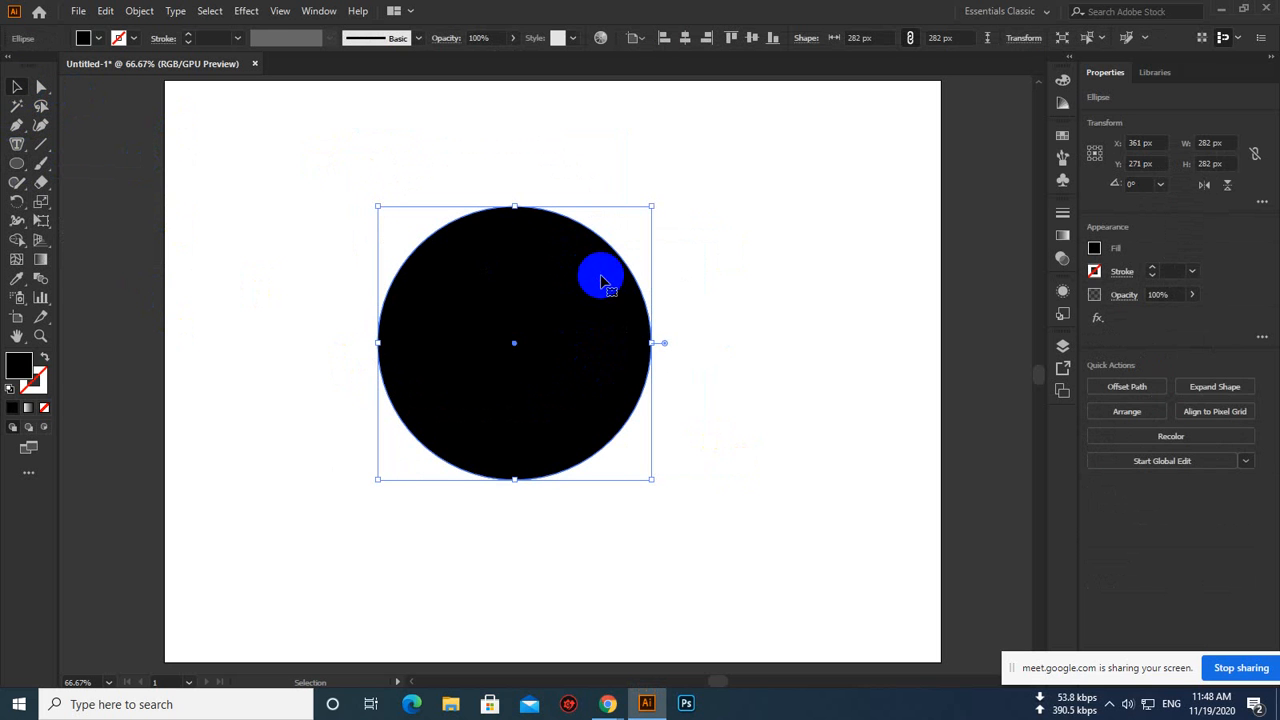
# Convert the circle into a placeholder text area with the Area Type Tool
pyautogui.moveTo(17, 145); pyautogui.dragTo(73, 163)
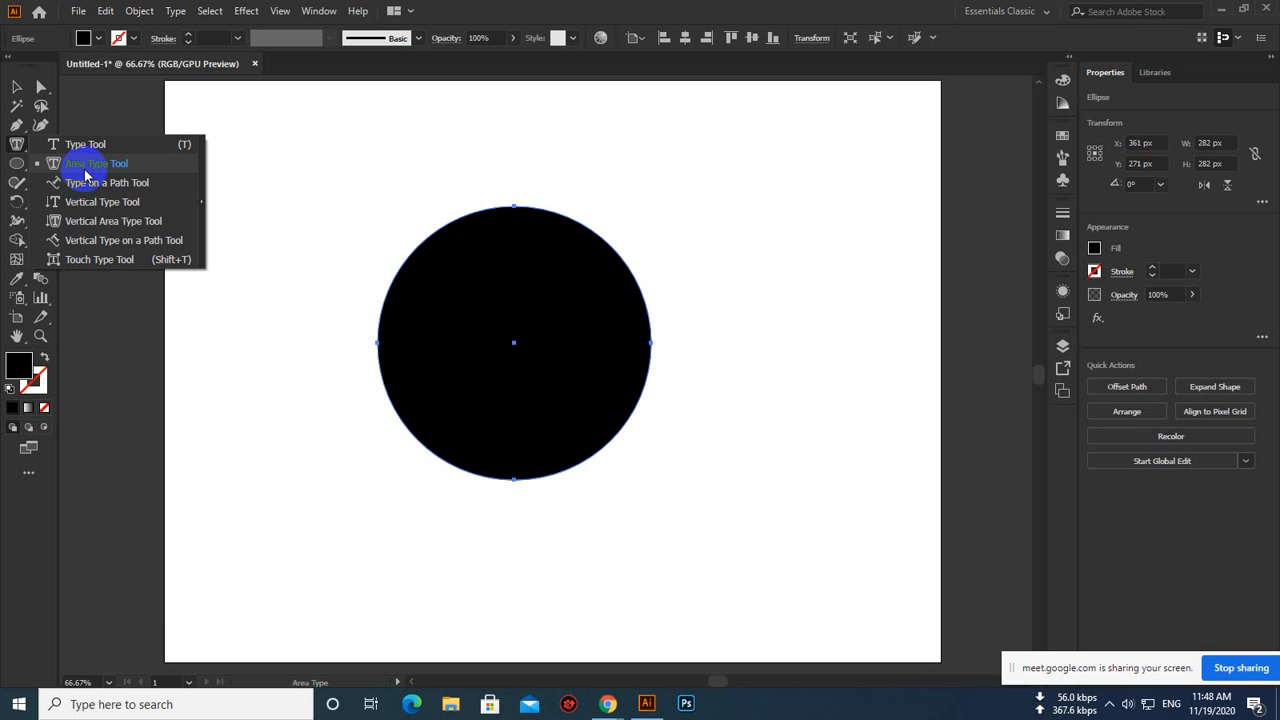
pyautogui.click(86, 165)
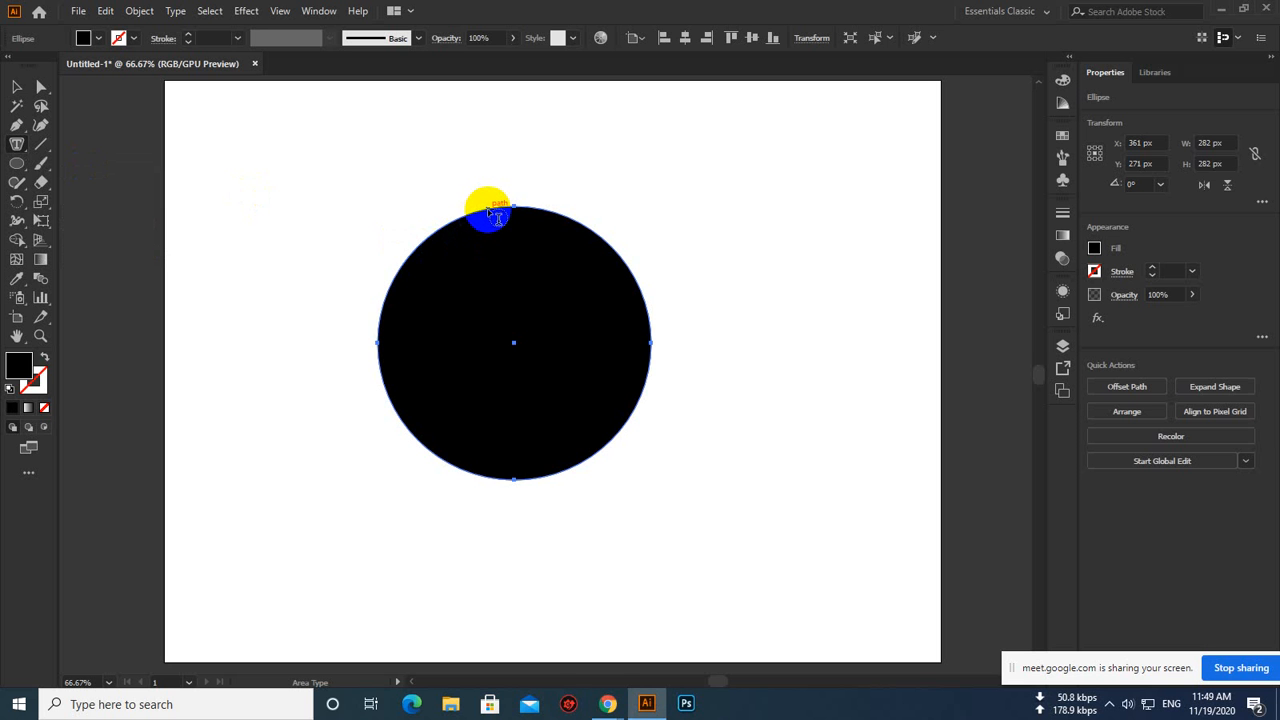
pyautogui.click(488, 207)
pyautogui.click(16, 87)
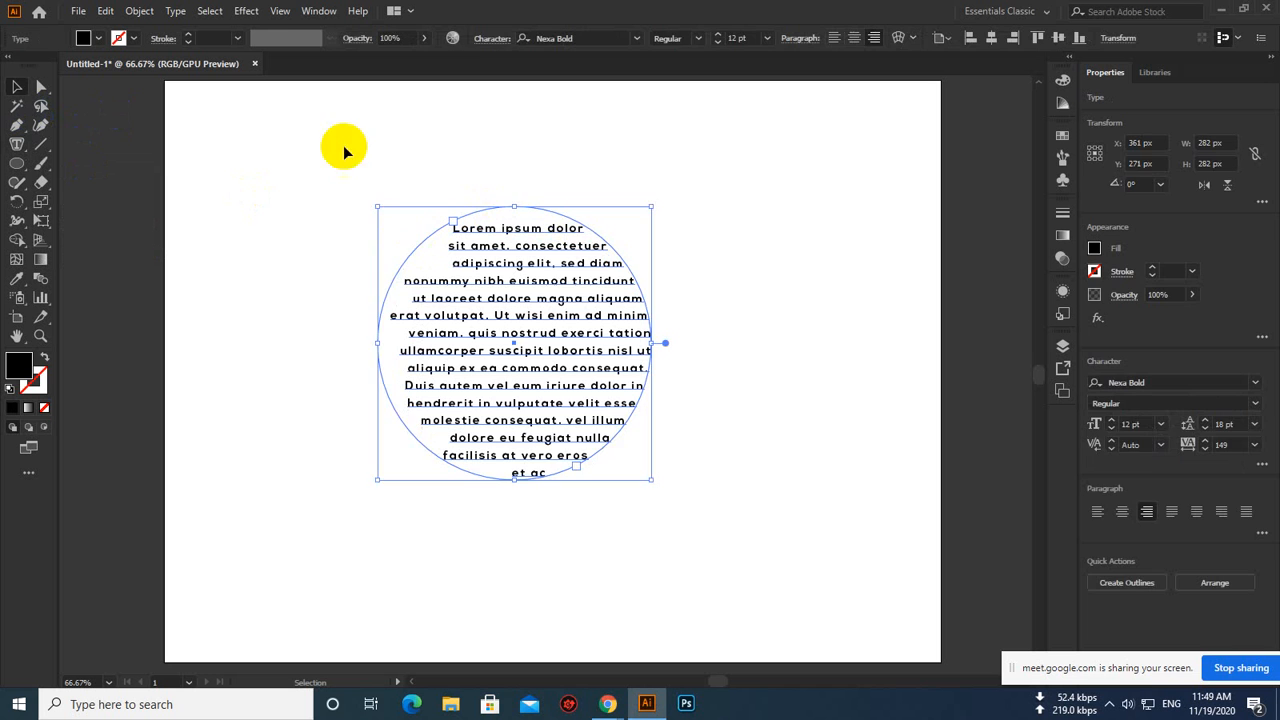
# Delete the circular text area from the artboard
pyautogui.click(343, 145)
pyautogui.click(555, 272)
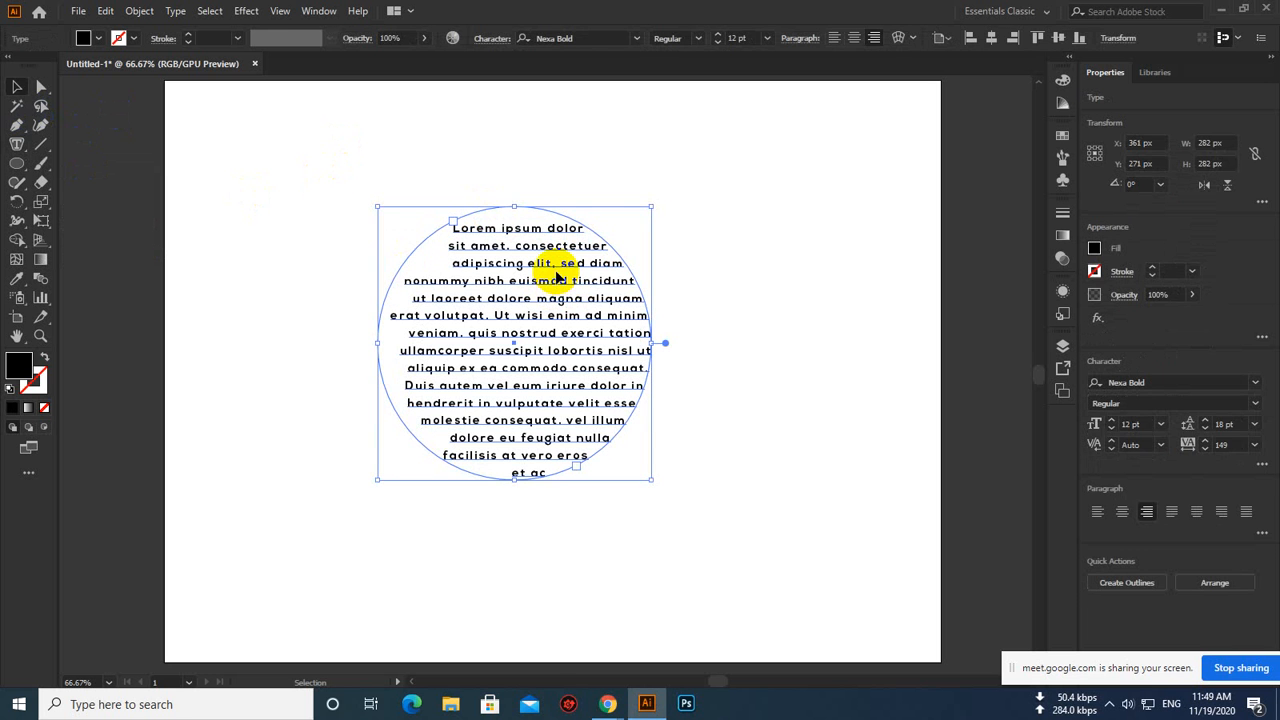
pyautogui.click(712, 244)
pyautogui.click(603, 277)
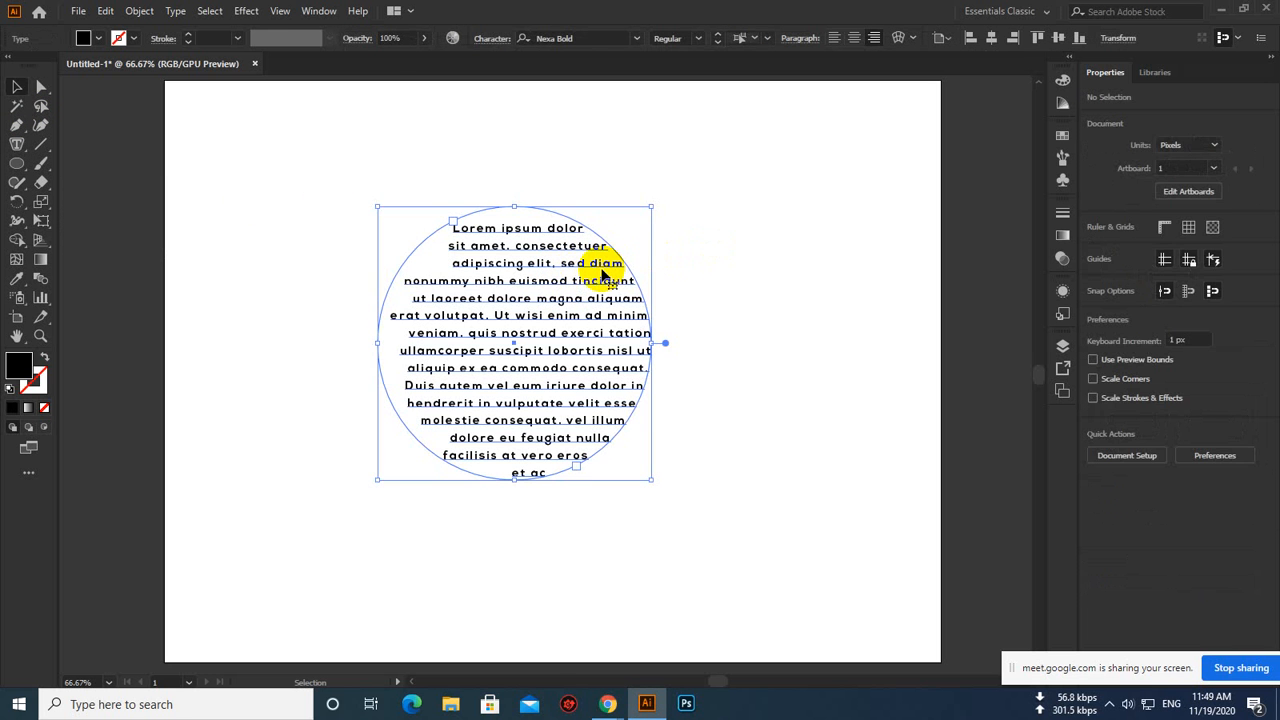
pyautogui.moveTo(712, 205); pyautogui.dragTo(548, 374)
pyautogui.press('Delete')
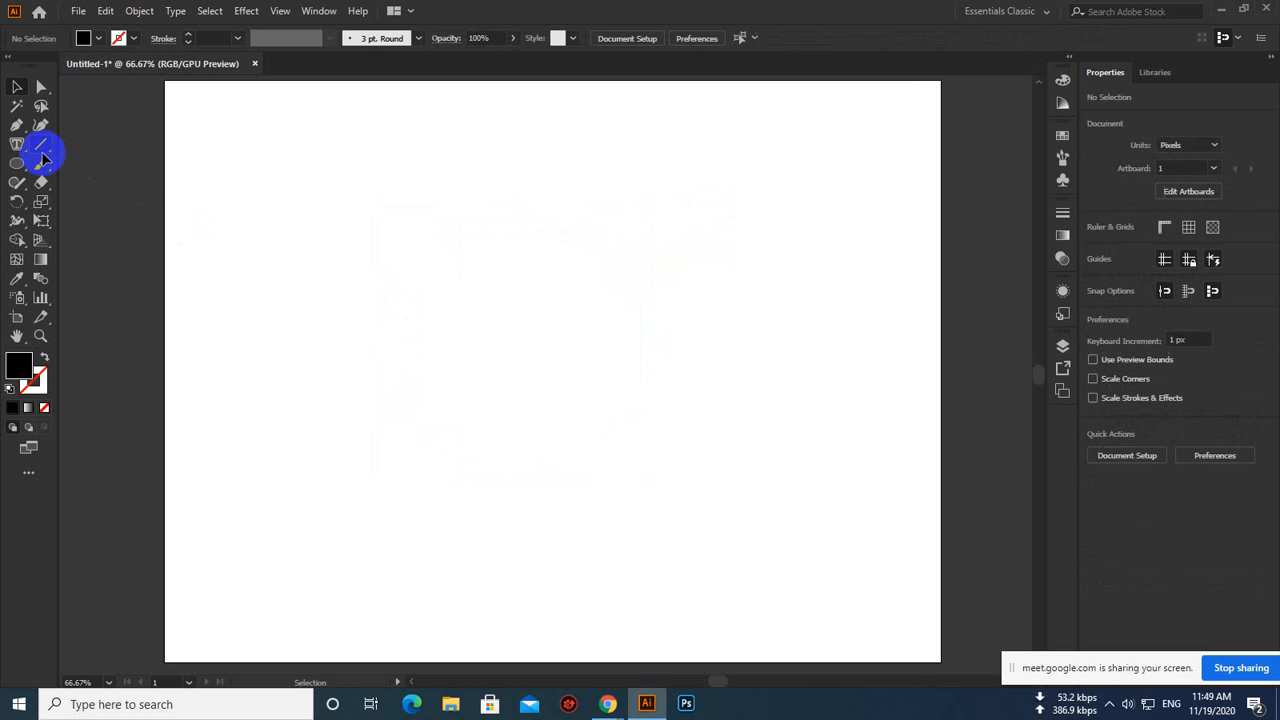
pyautogui.click(18, 143)
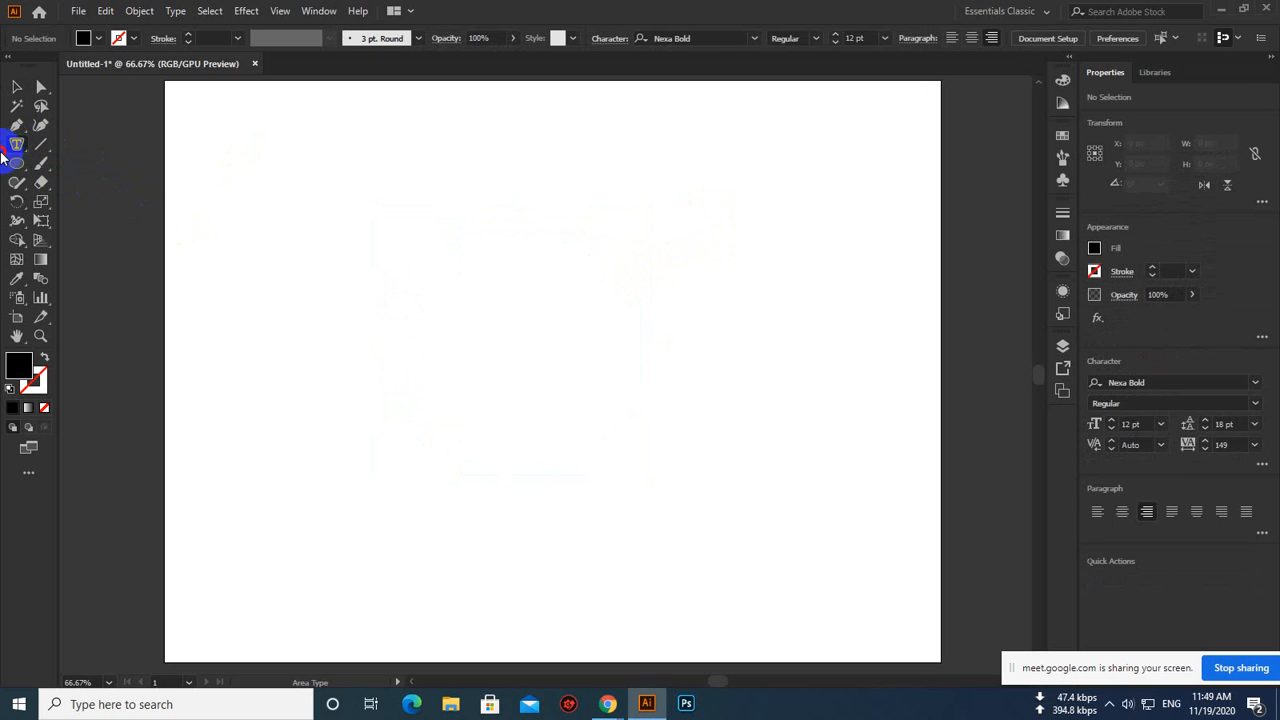
pyautogui.click(37, 149)
pyautogui.click(16, 145)
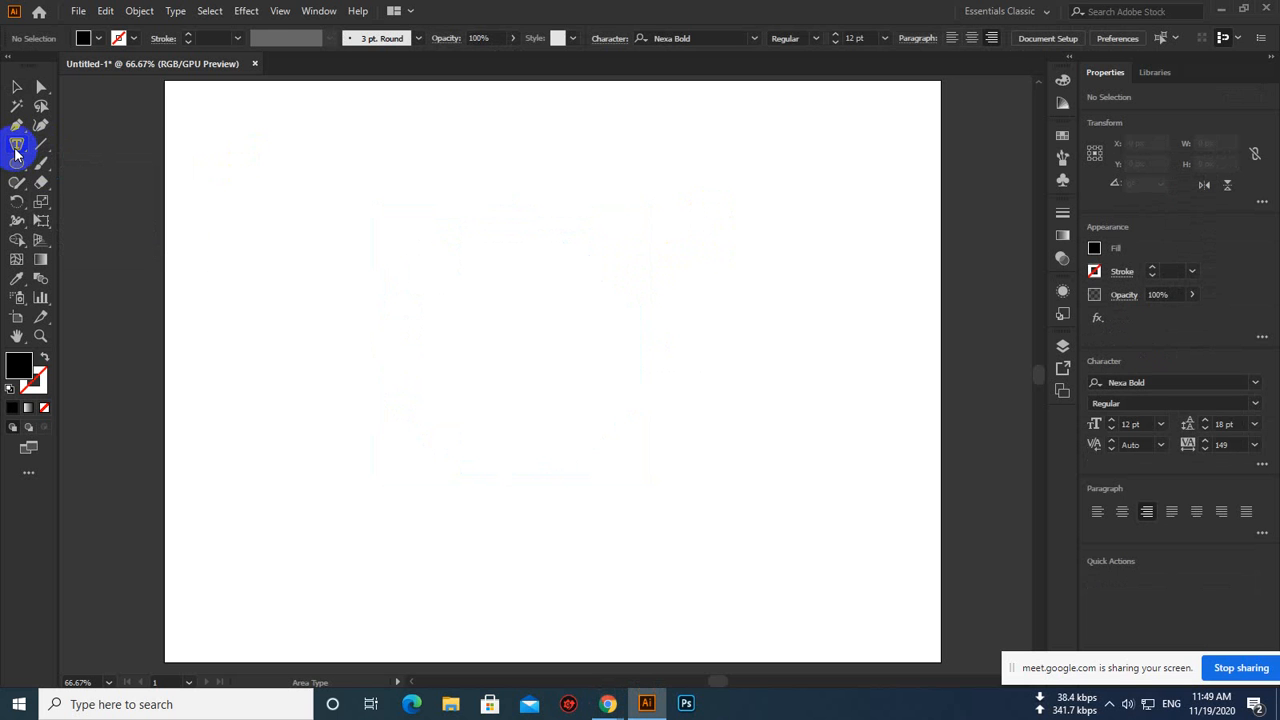
pyautogui.moveTo(16, 150); pyautogui.dragTo(65, 167)
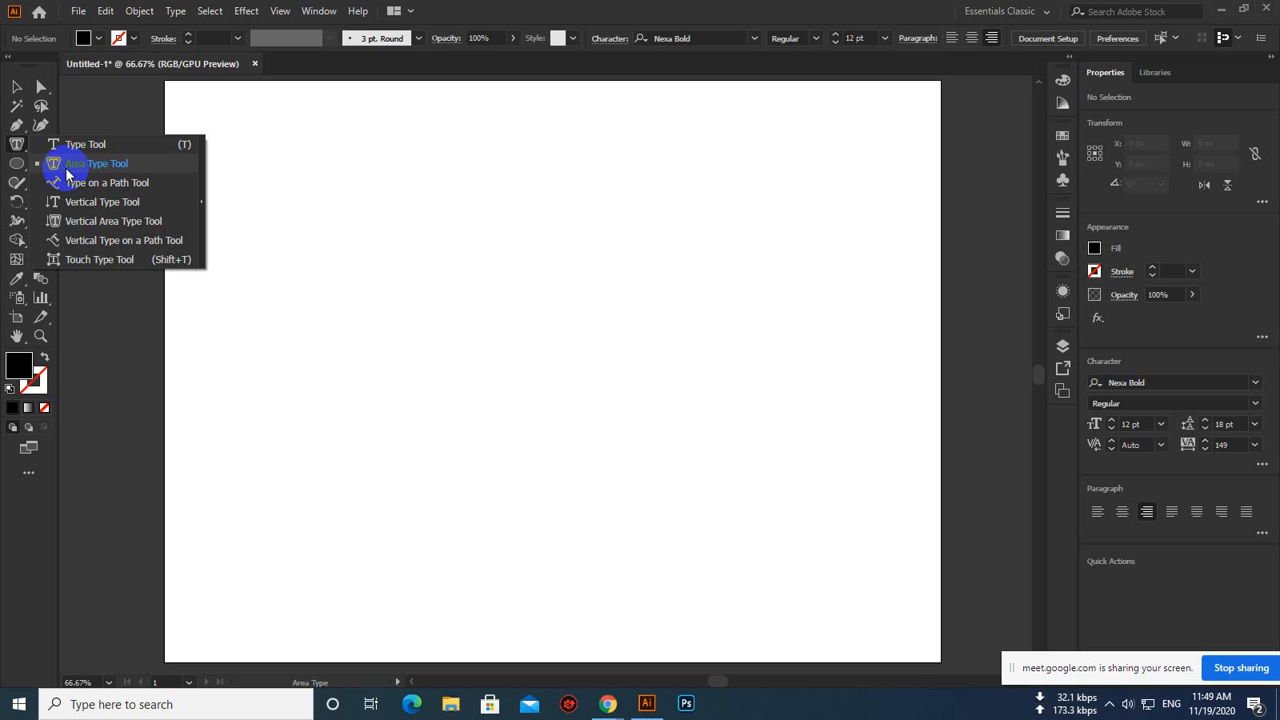
# Draw a five-pointed star about 289 by 275 px and convert it into a placeholder text area with the Area Type Tool
pyautogui.click(17, 169)
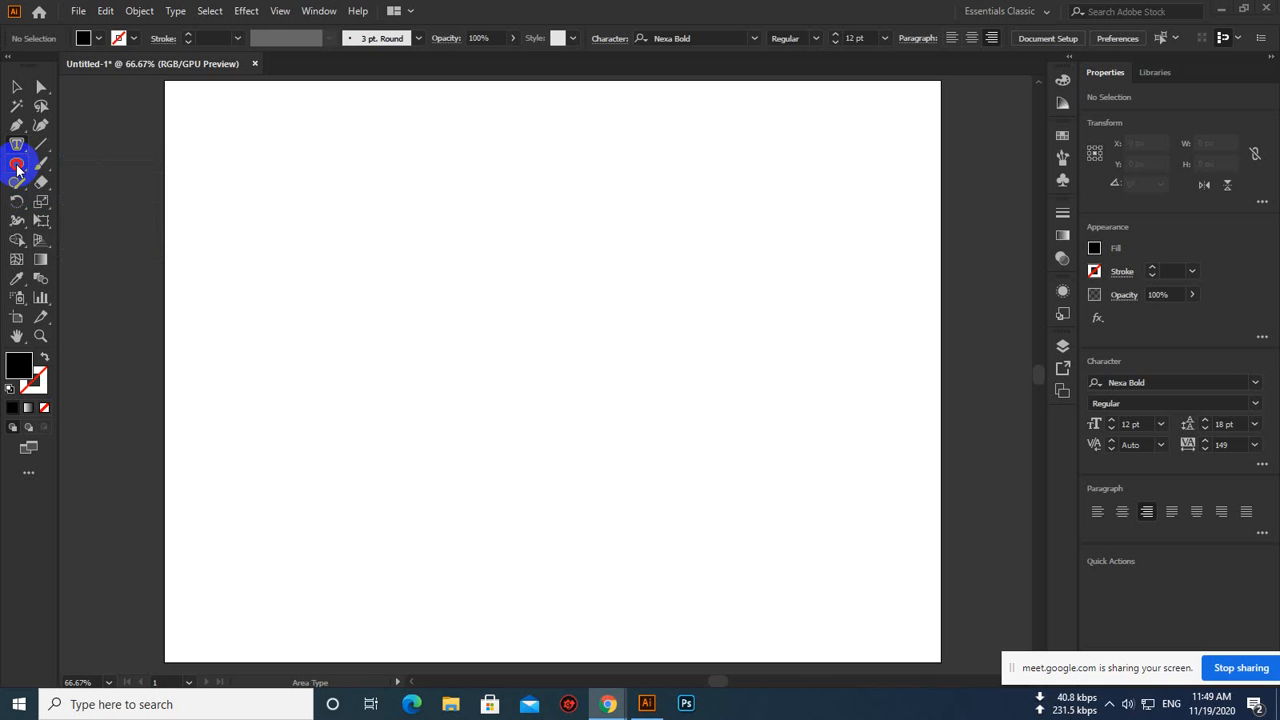
pyautogui.click(90, 238)
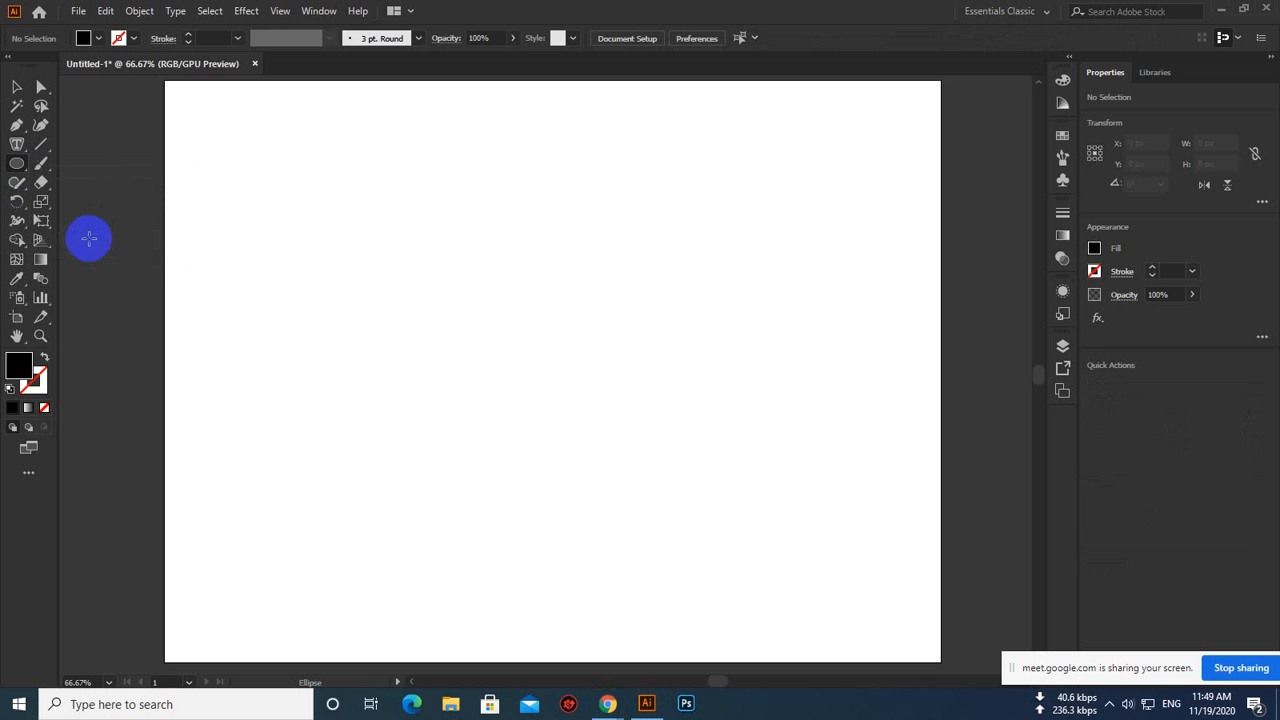
pyautogui.moveTo(471, 268); pyautogui.dragTo(595, 352)
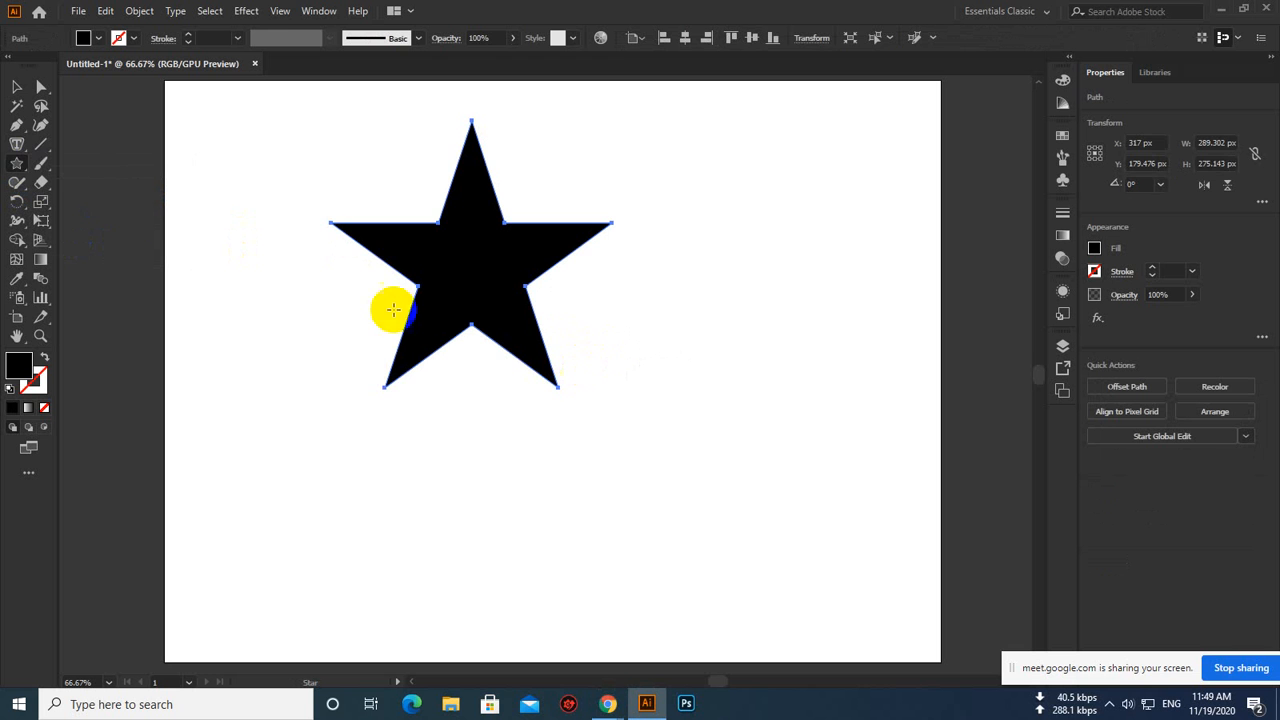
pyautogui.click(17, 145)
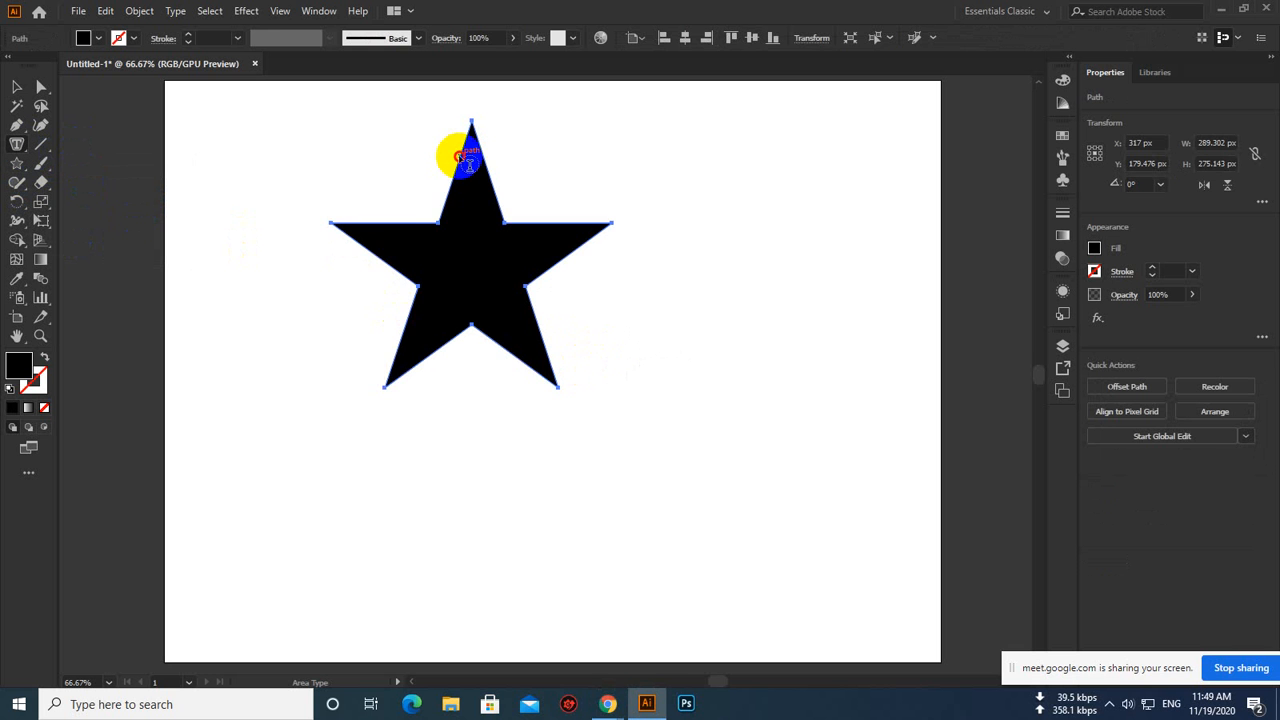
pyautogui.click(452, 183)
# Move the star-shaped text area towards the artboard's centre and delete it
pyautogui.click(14, 88)
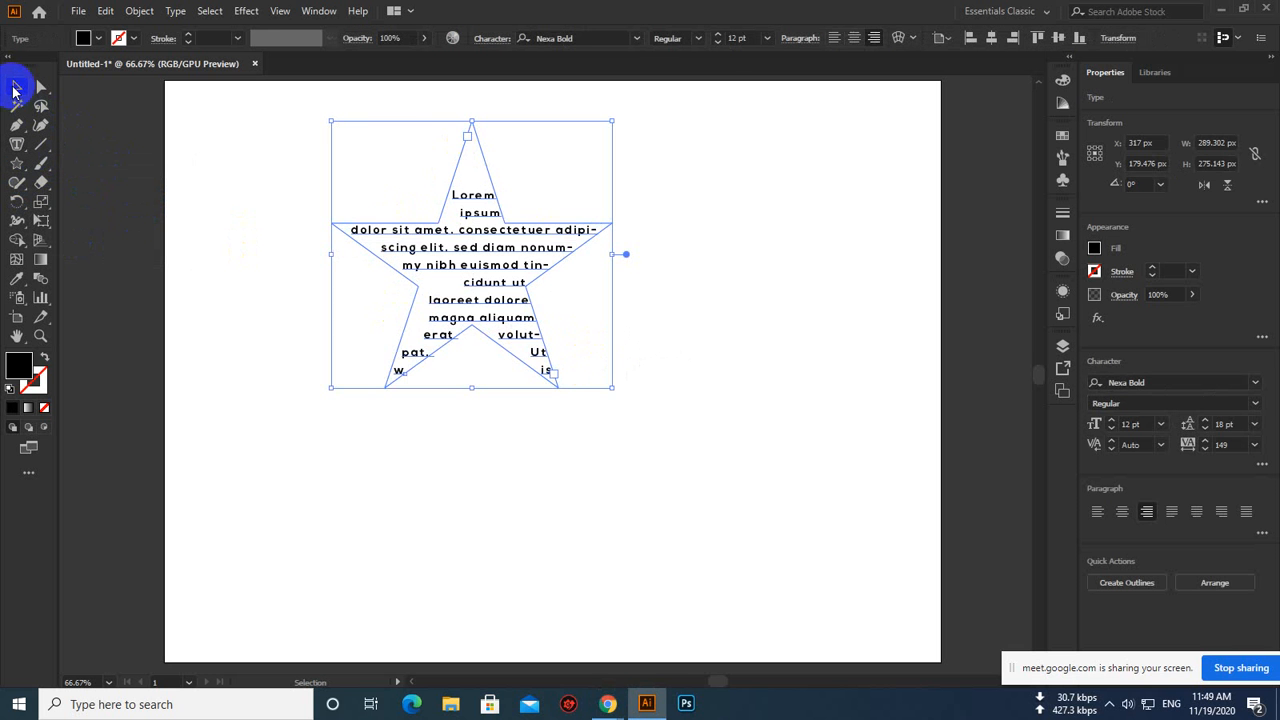
pyautogui.moveTo(423, 183); pyautogui.dragTo(470, 230)
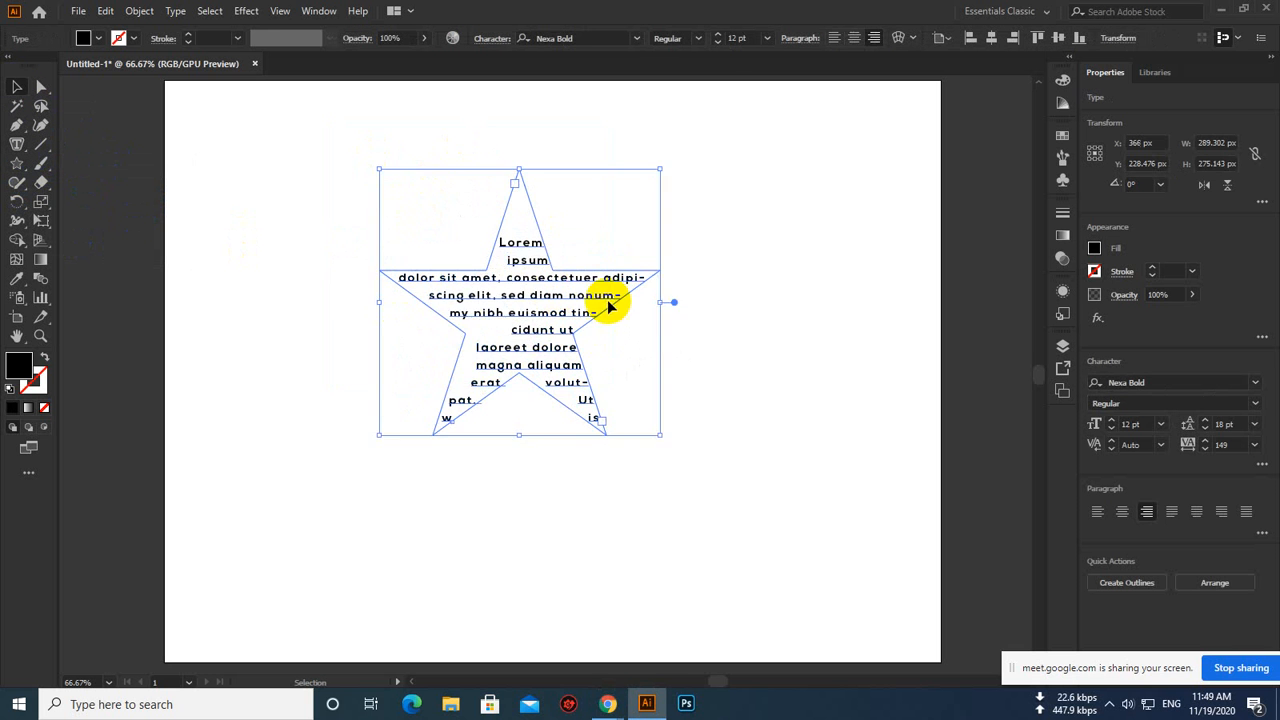
pyautogui.press('Delete')
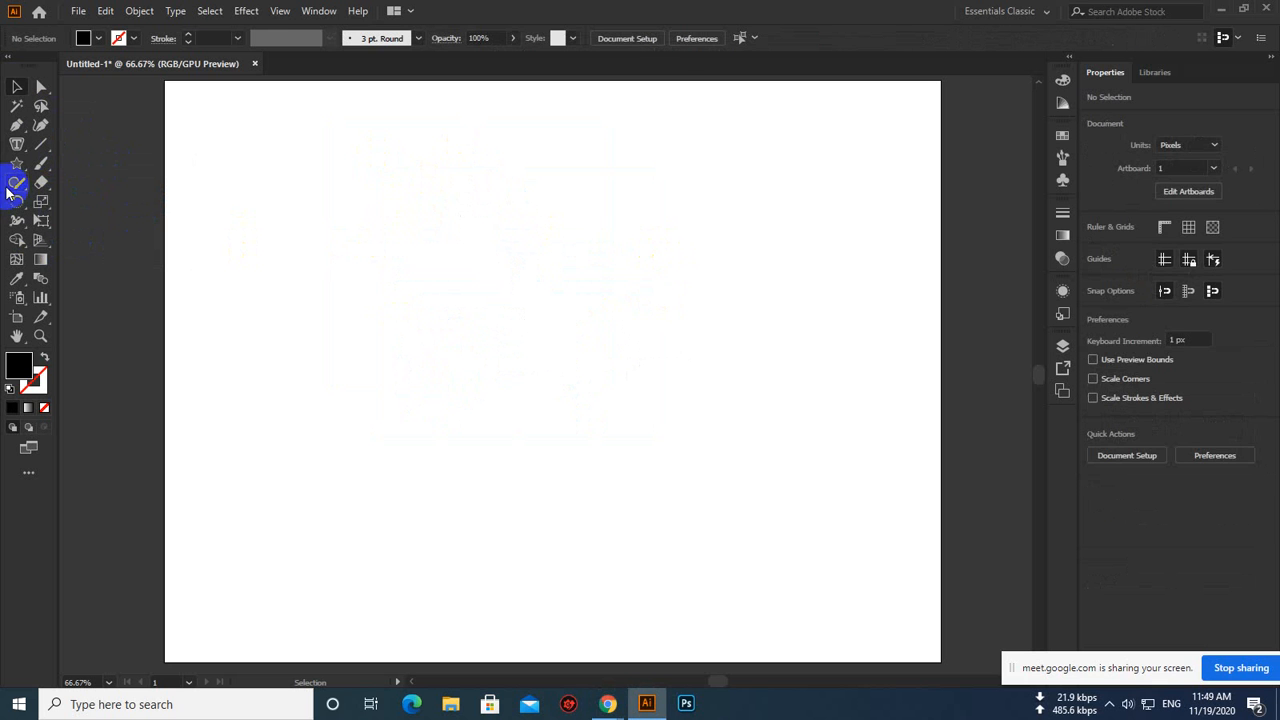
pyautogui.click(15, 147)
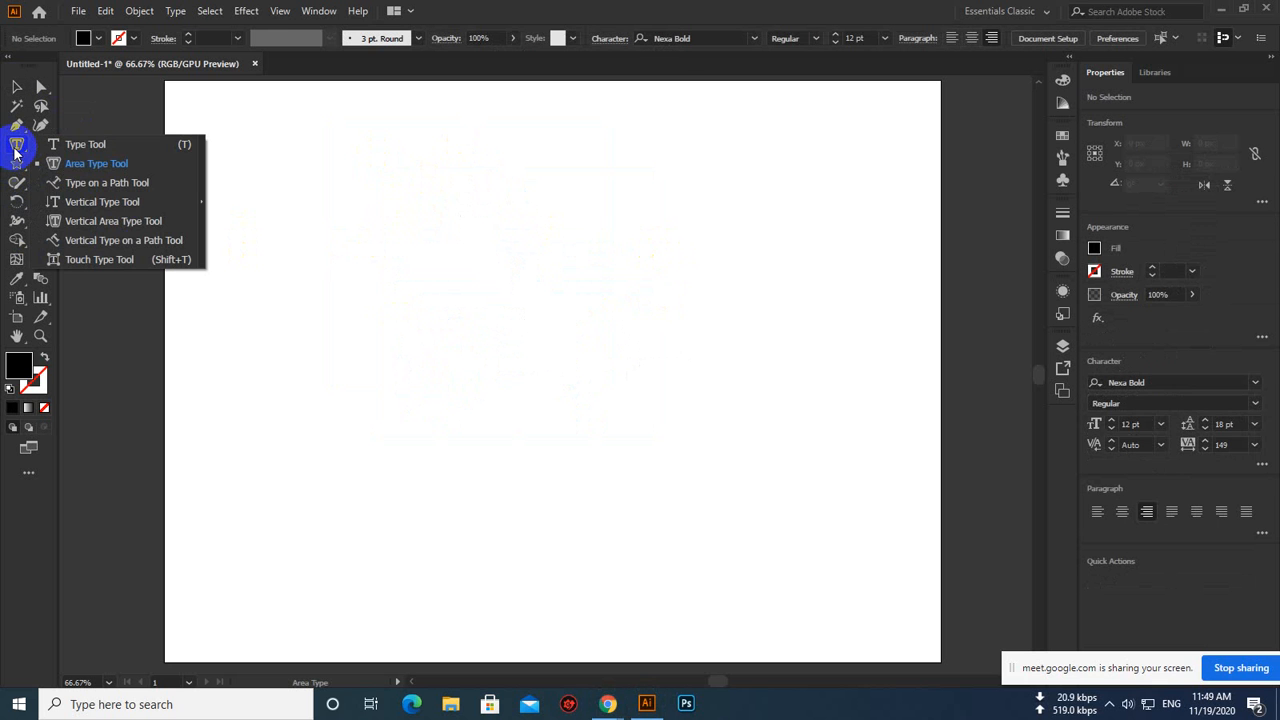
pyautogui.click(15, 150)
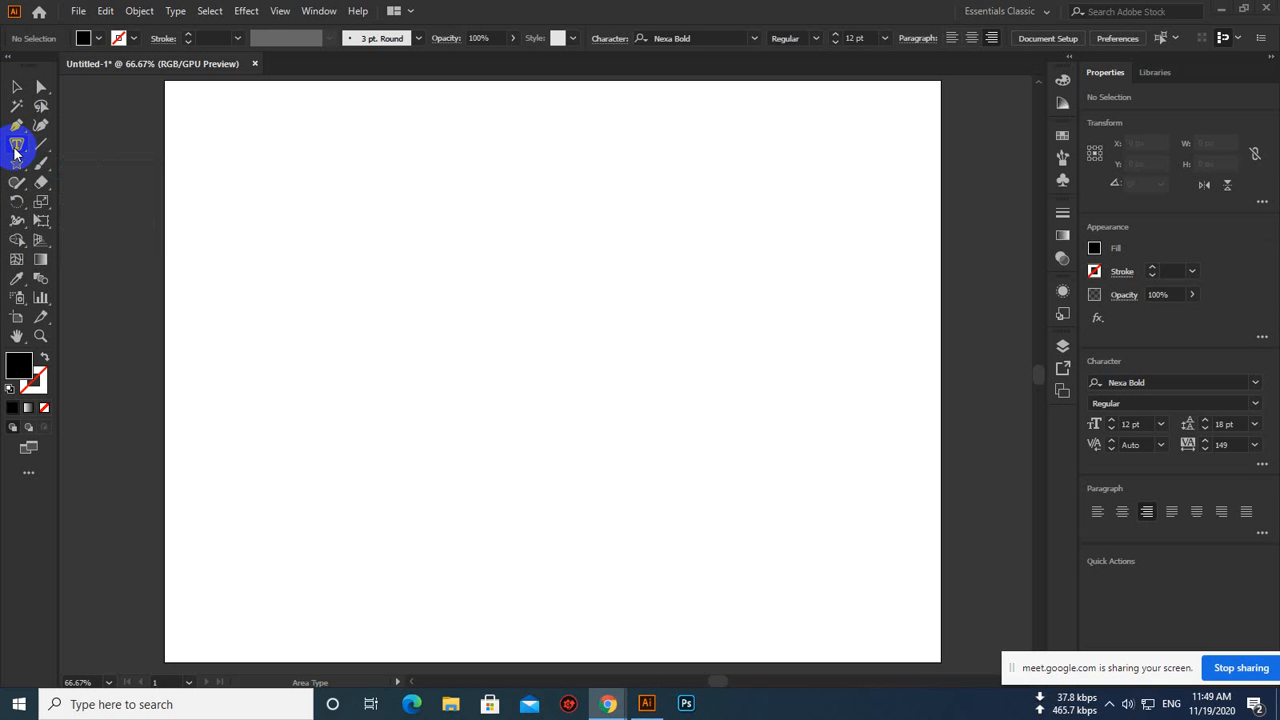
pyautogui.click(15, 150)
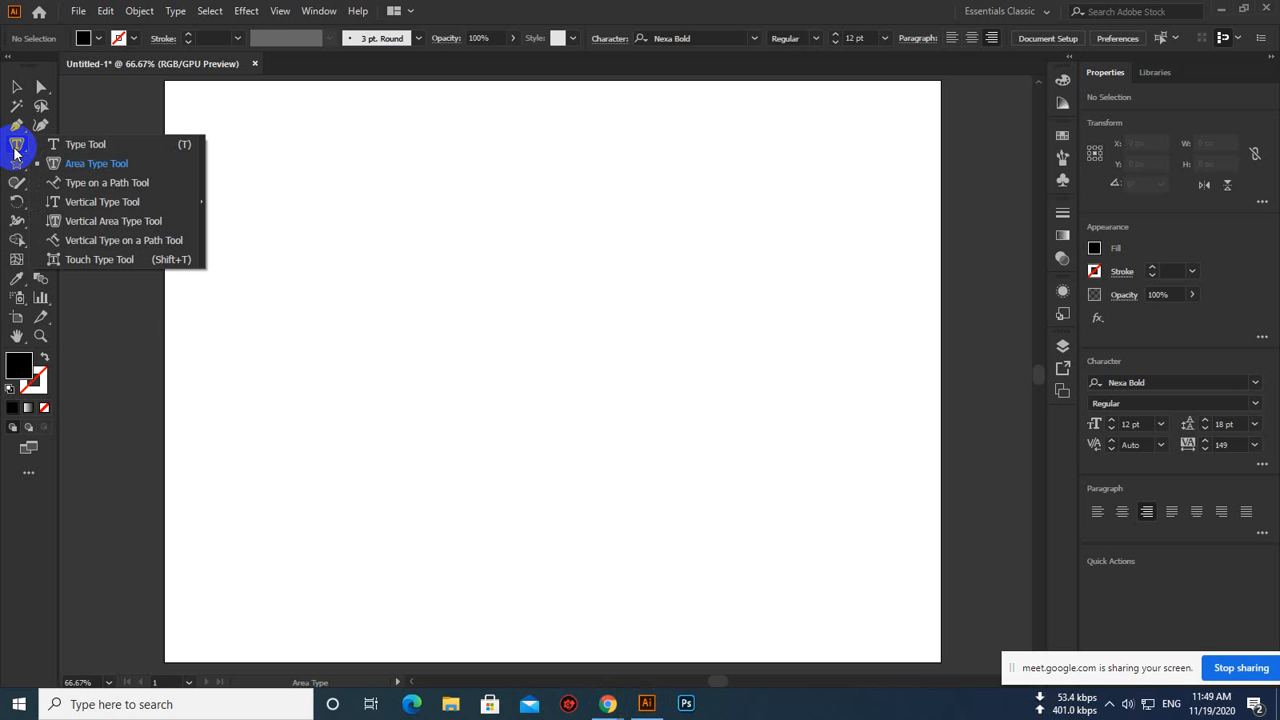
pyautogui.click(15, 150)
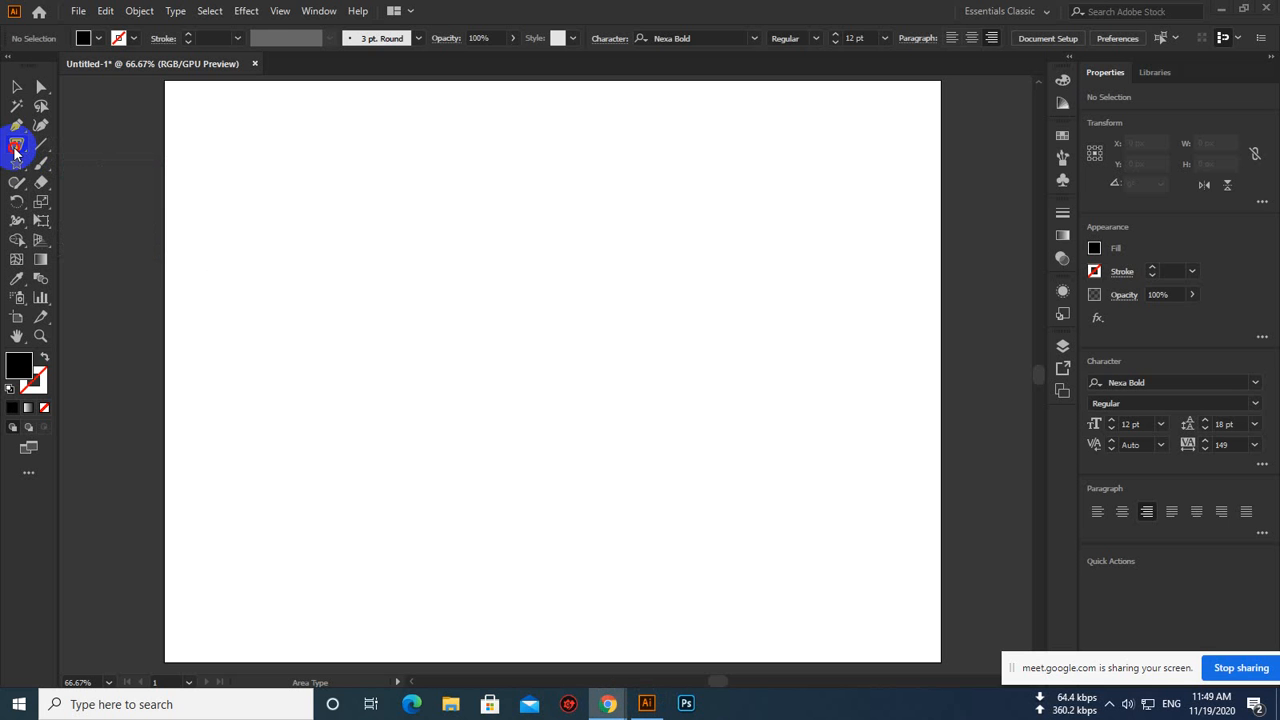
pyautogui.click(15, 150)
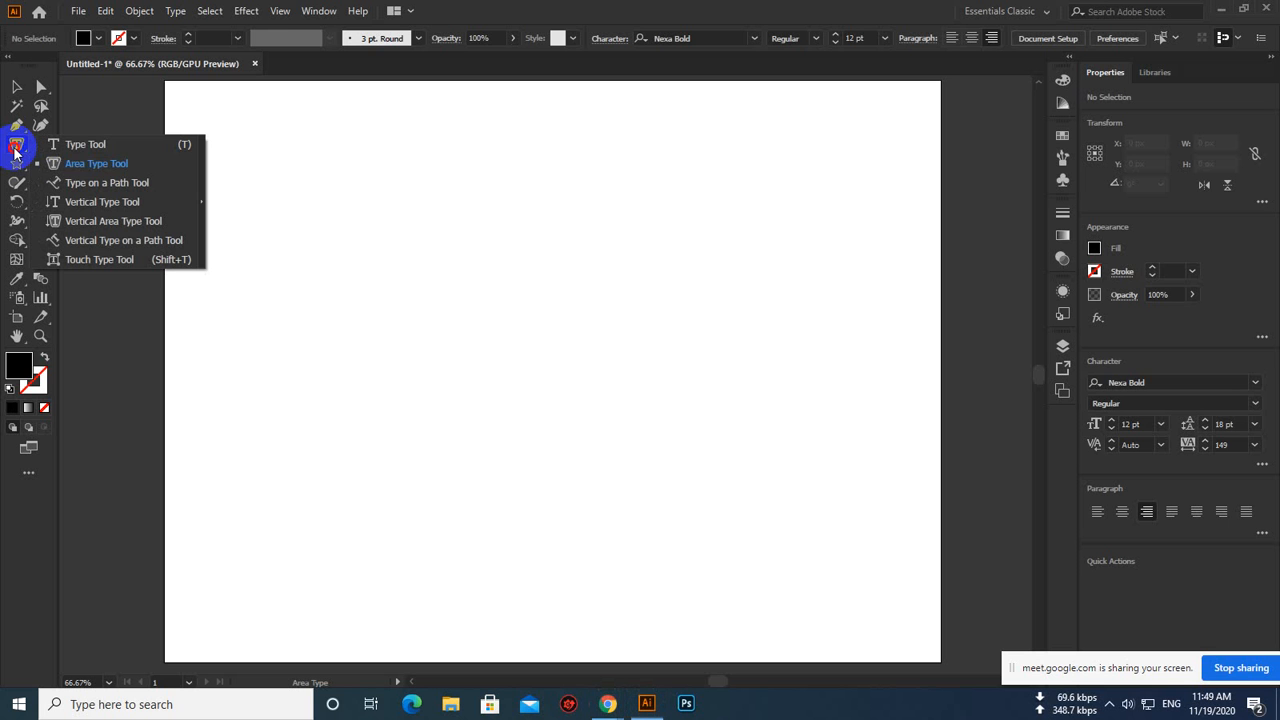
pyautogui.click(68, 162)
# Draw a rounded rectangle about 237 by 182 px and convert it into a placeholder text area with the Area Type Tool
pyautogui.click(16, 163)
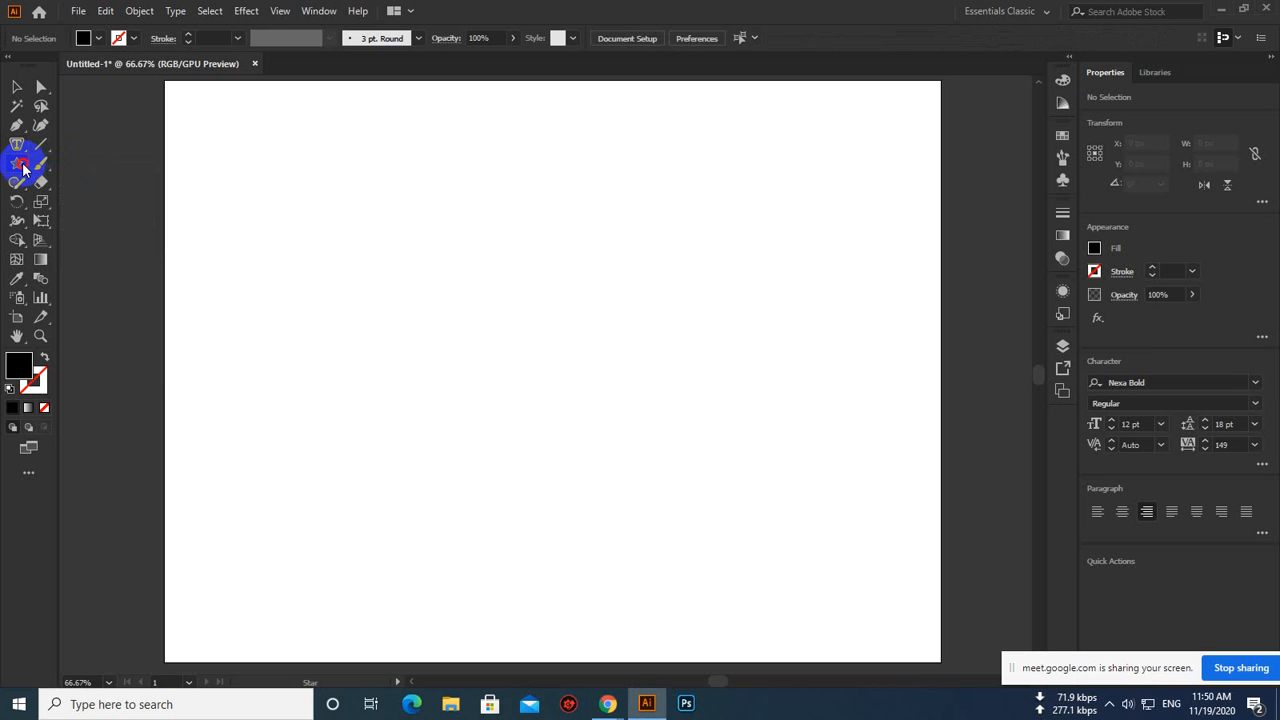
pyautogui.click(62, 182)
pyautogui.moveTo(434, 226); pyautogui.dragTo(662, 400)
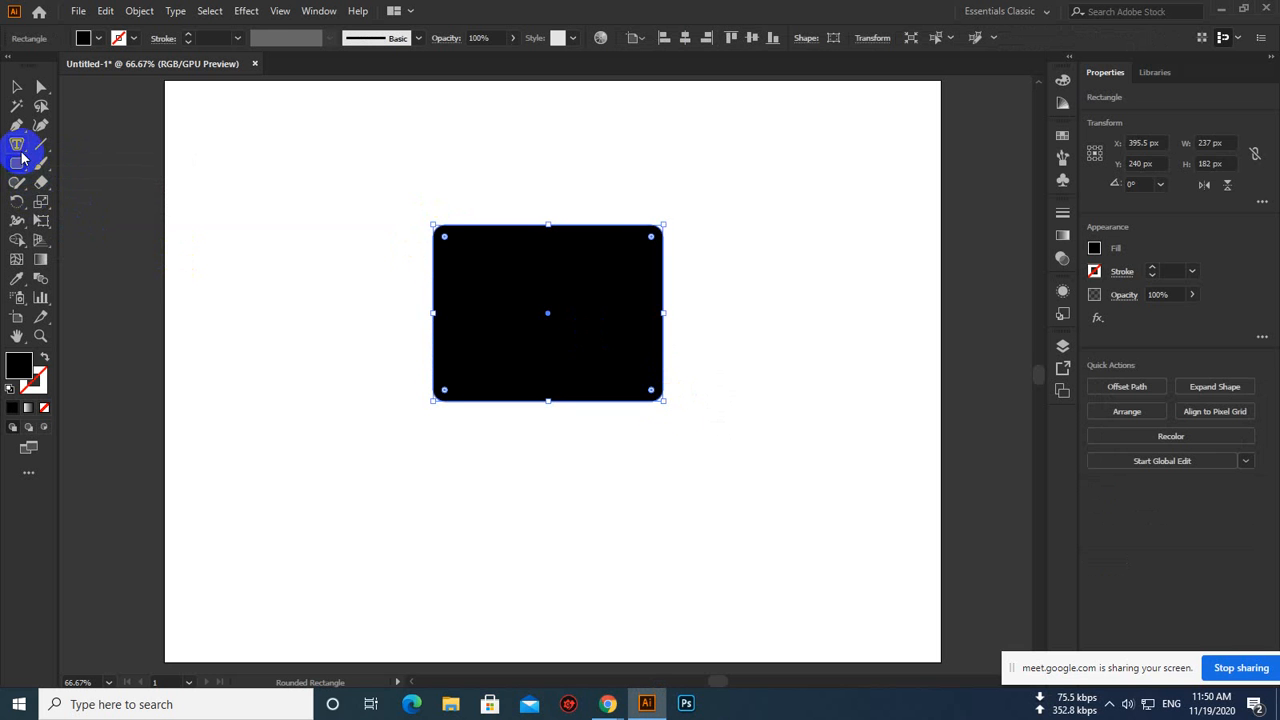
pyautogui.click(16, 144)
pyautogui.click(50, 165)
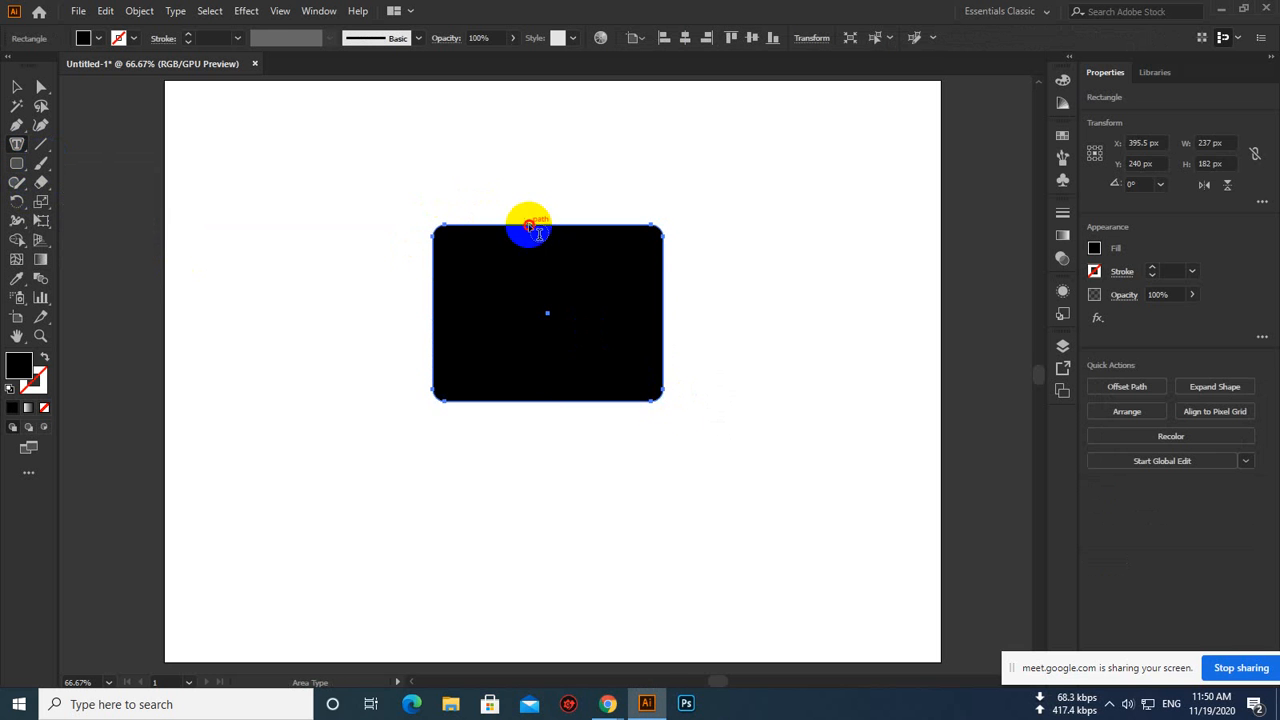
pyautogui.click(527, 226)
pyautogui.click(16, 87)
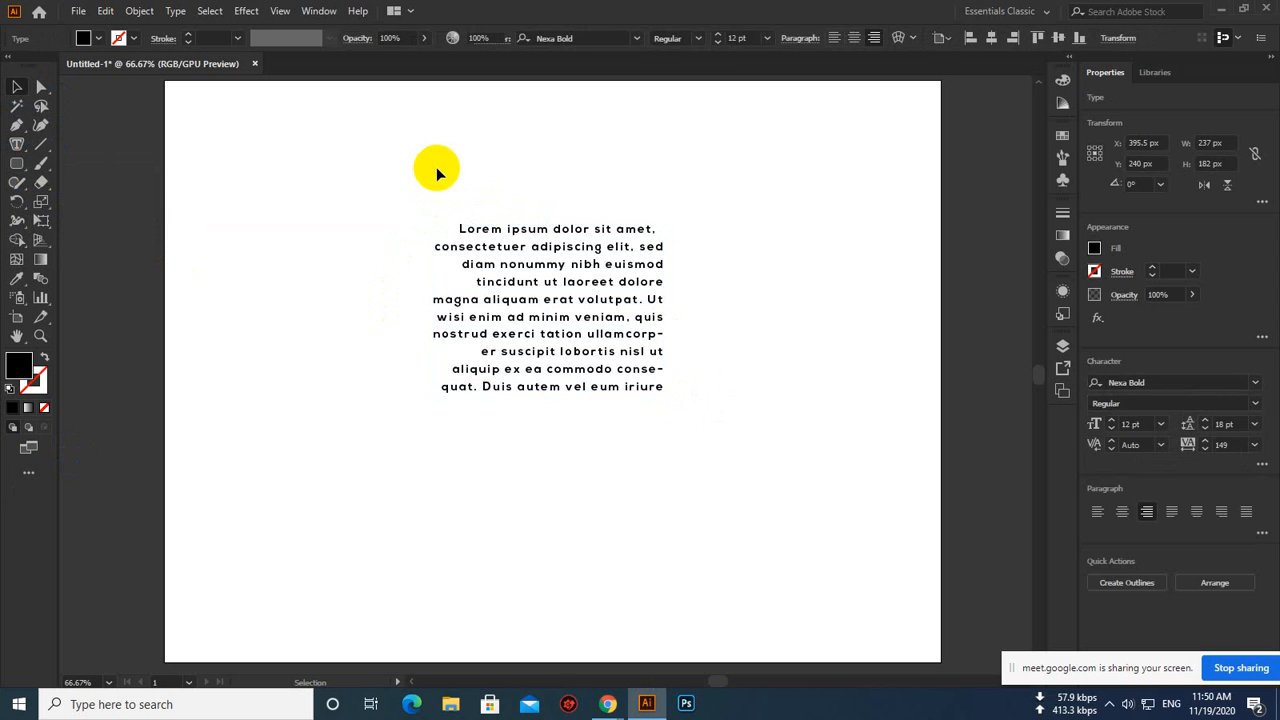
# Centre-align the placeholder text inside the rounded-rectangle text area
pyautogui.click(531, 286)
pyautogui.click(747, 303)
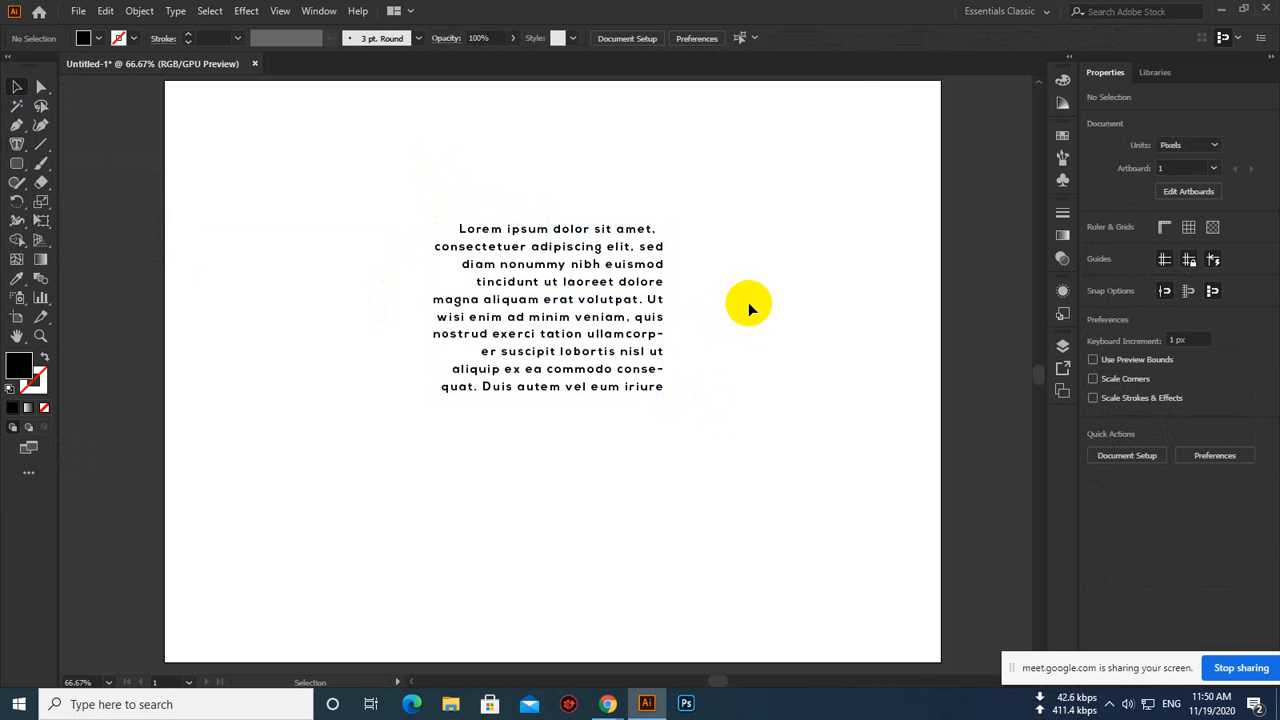
pyautogui.click(634, 300)
pyautogui.click(851, 38)
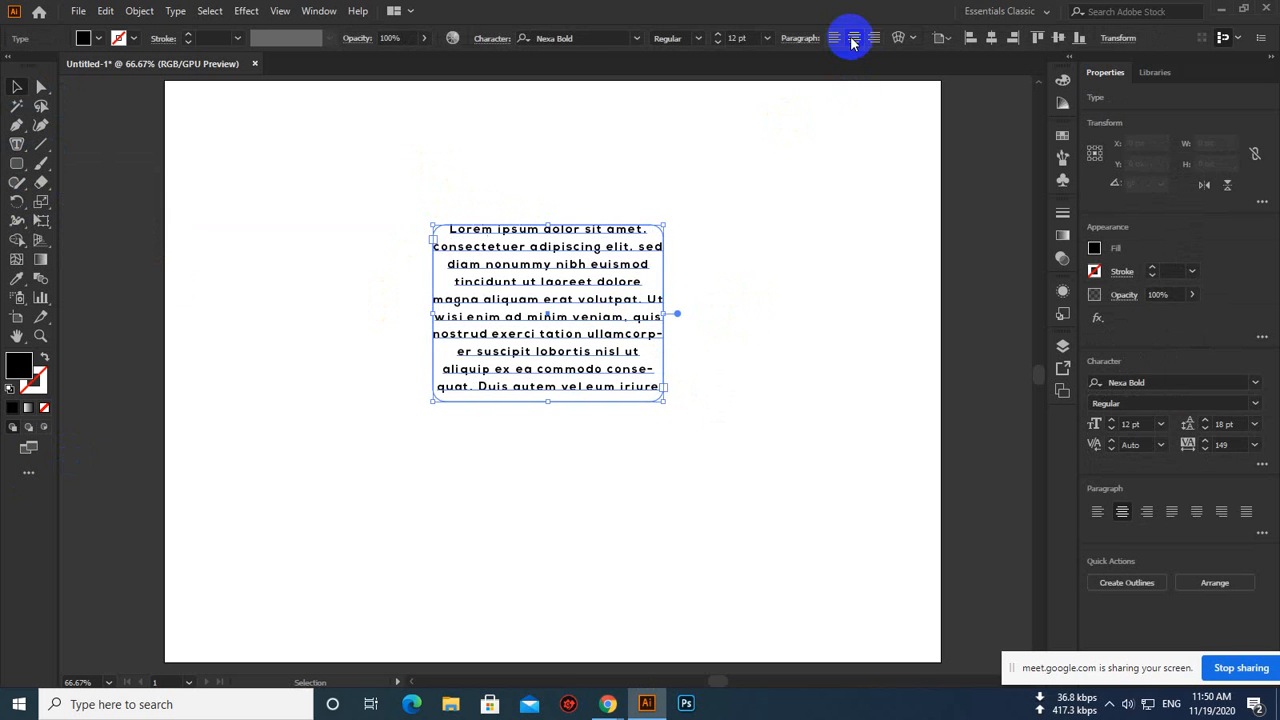
pyautogui.click(777, 178)
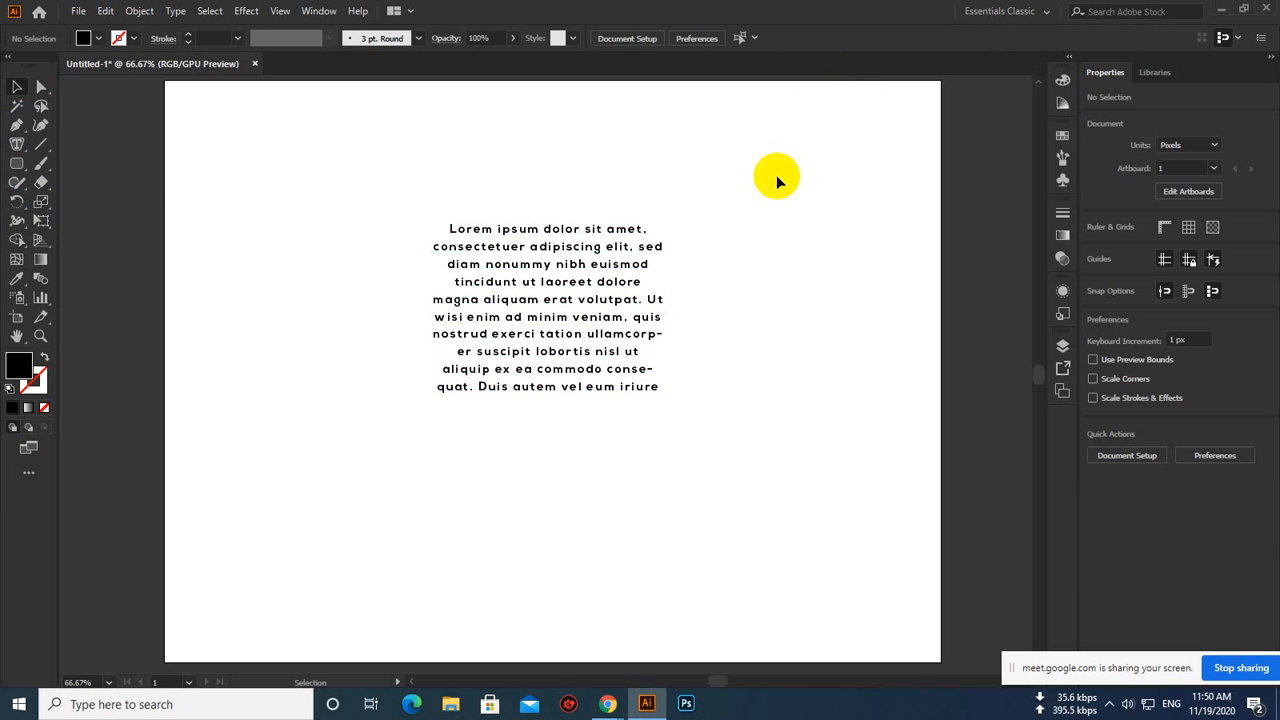
# Delete the rounded-rectangle text area from the artboard
pyautogui.click(497, 257)
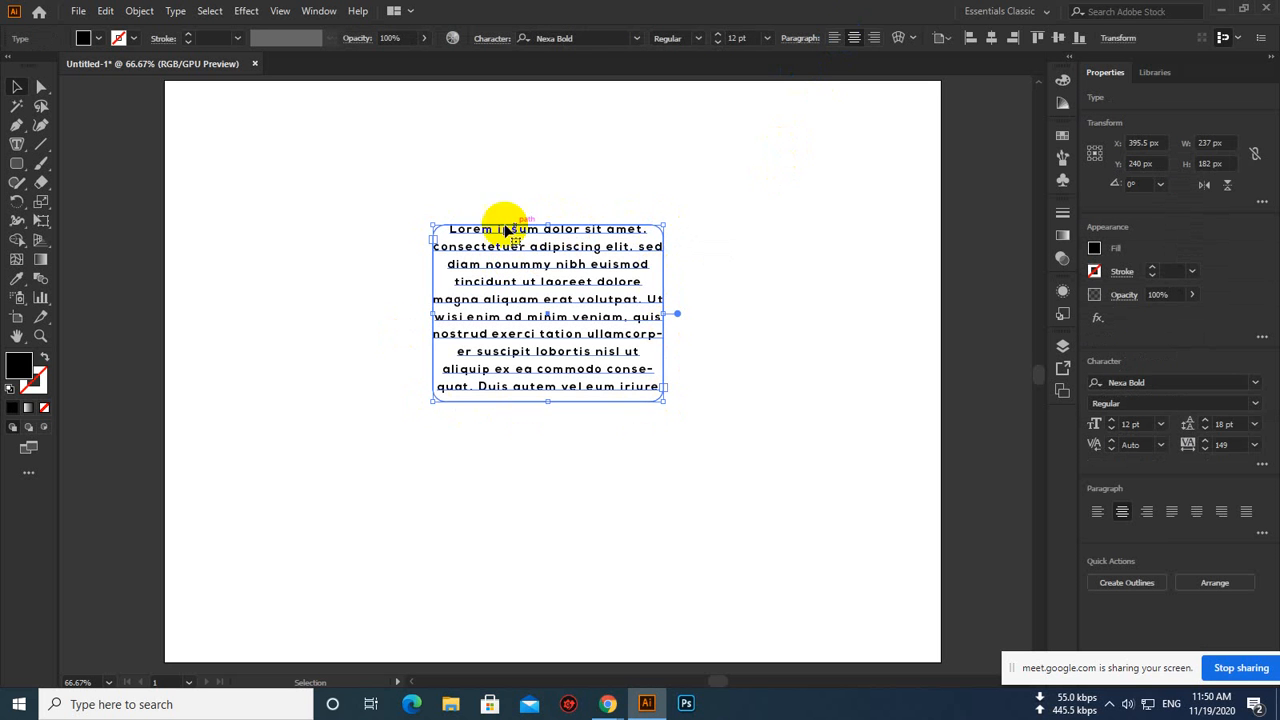
pyautogui.press('Delete')
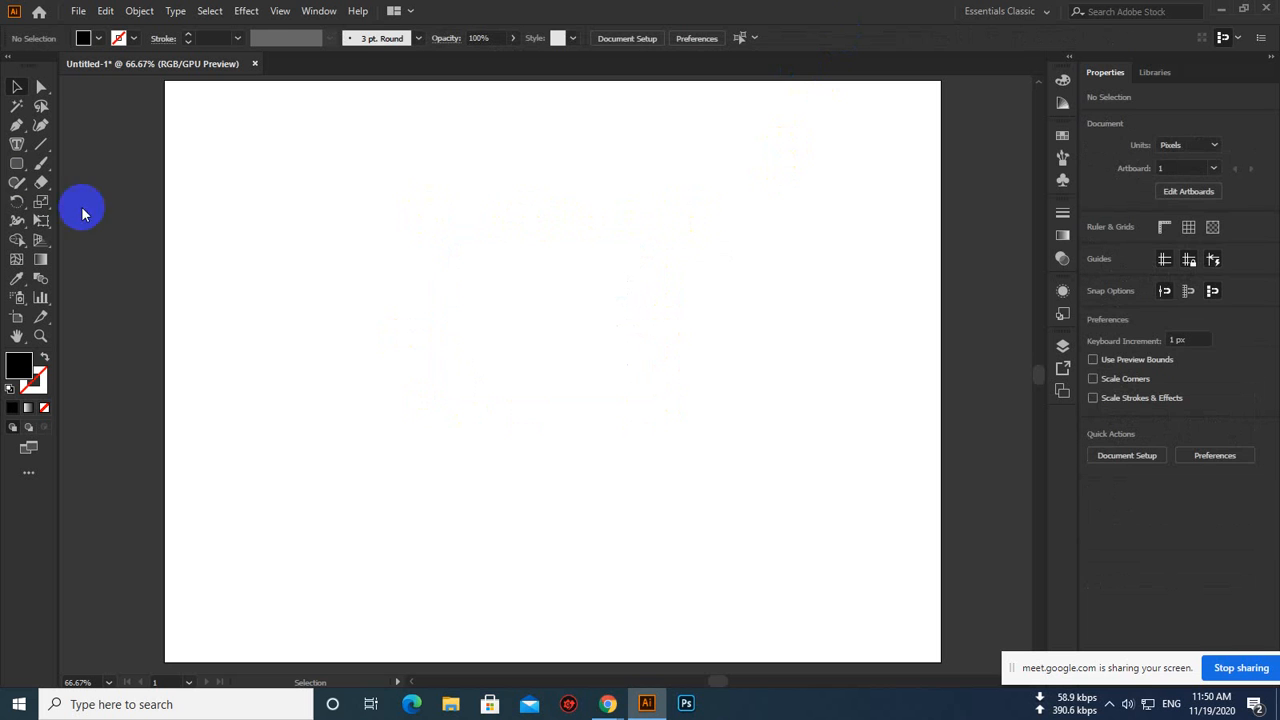
pyautogui.click(18, 147)
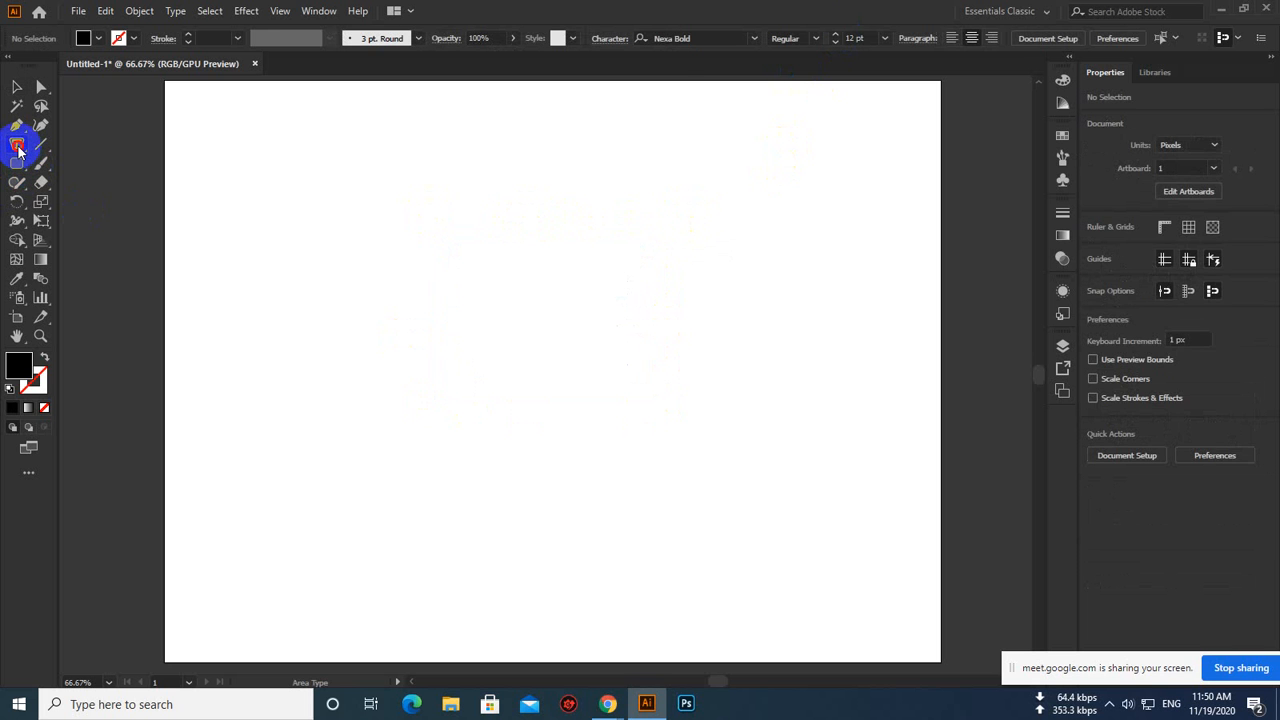
pyautogui.moveTo(18, 147)
pyautogui.mouseDown()
pyautogui.moveTo(82, 155)
pyautogui.moveTo(157, 197)
pyautogui.moveTo(157, 186)
pyautogui.moveTo(29, 160)
pyautogui.moveTo(23, 128)
pyautogui.mouseUp()
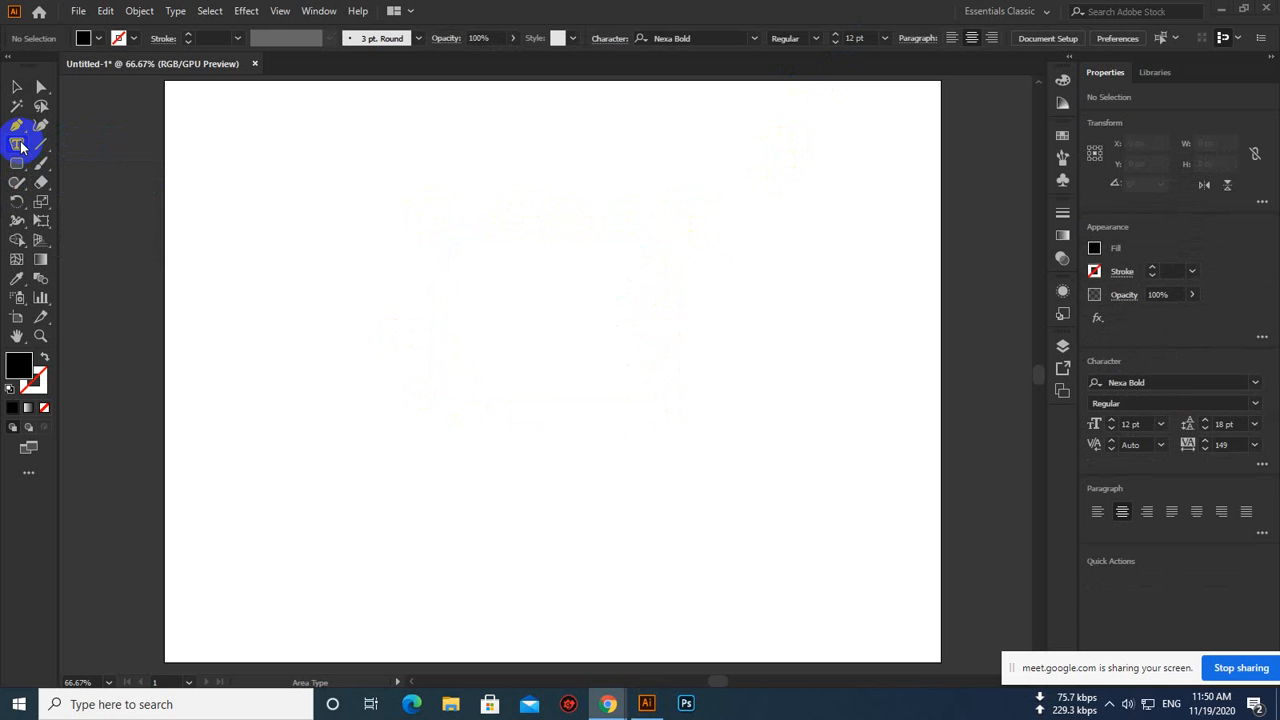
pyautogui.moveTo(22, 146); pyautogui.dragTo(80, 163)
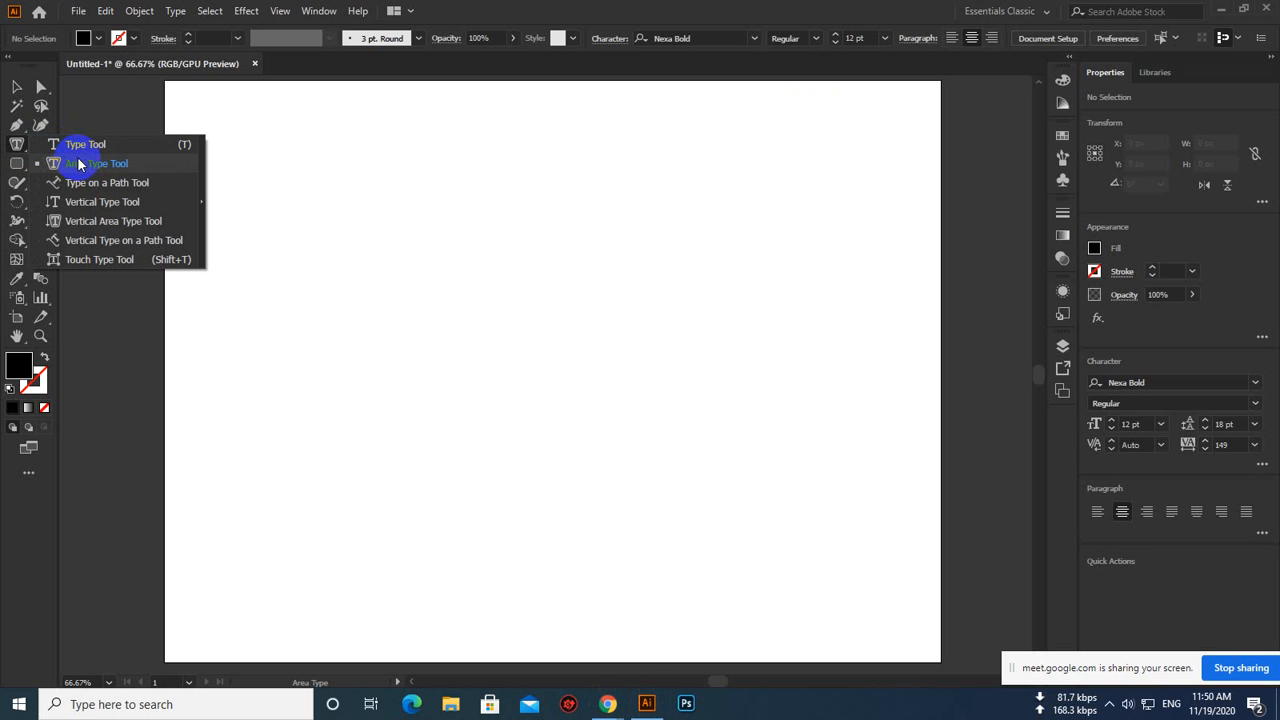
pyautogui.moveTo(80, 163); pyautogui.dragTo(105, 164)
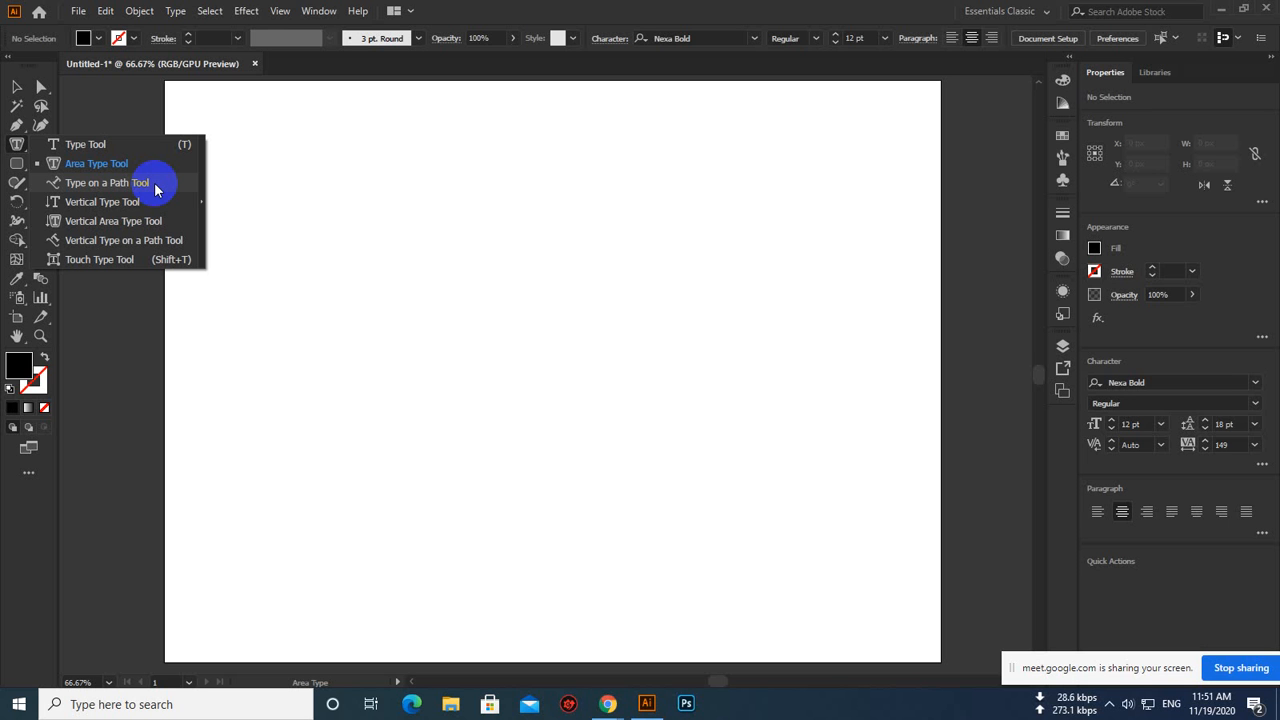
pyautogui.click(27, 162)
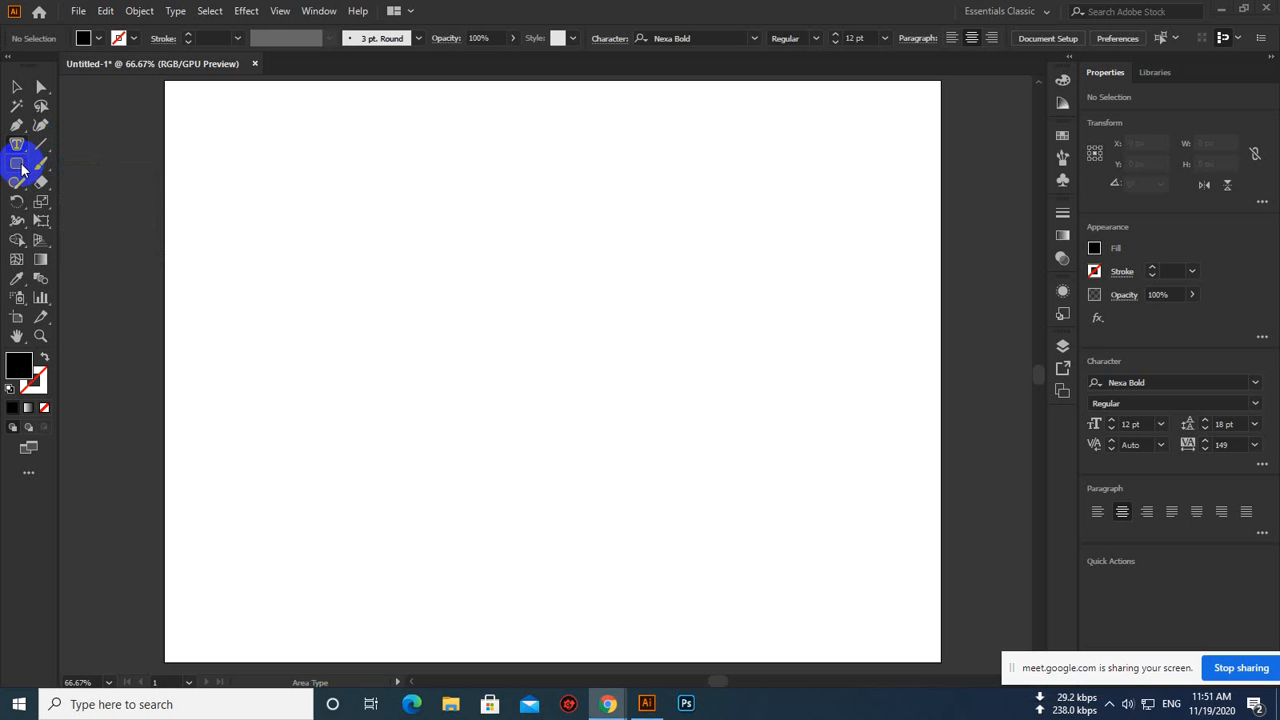
# Choose the Pen Tool and set it up with no fill and a 3 pt black stroke
pyautogui.click(17, 126)
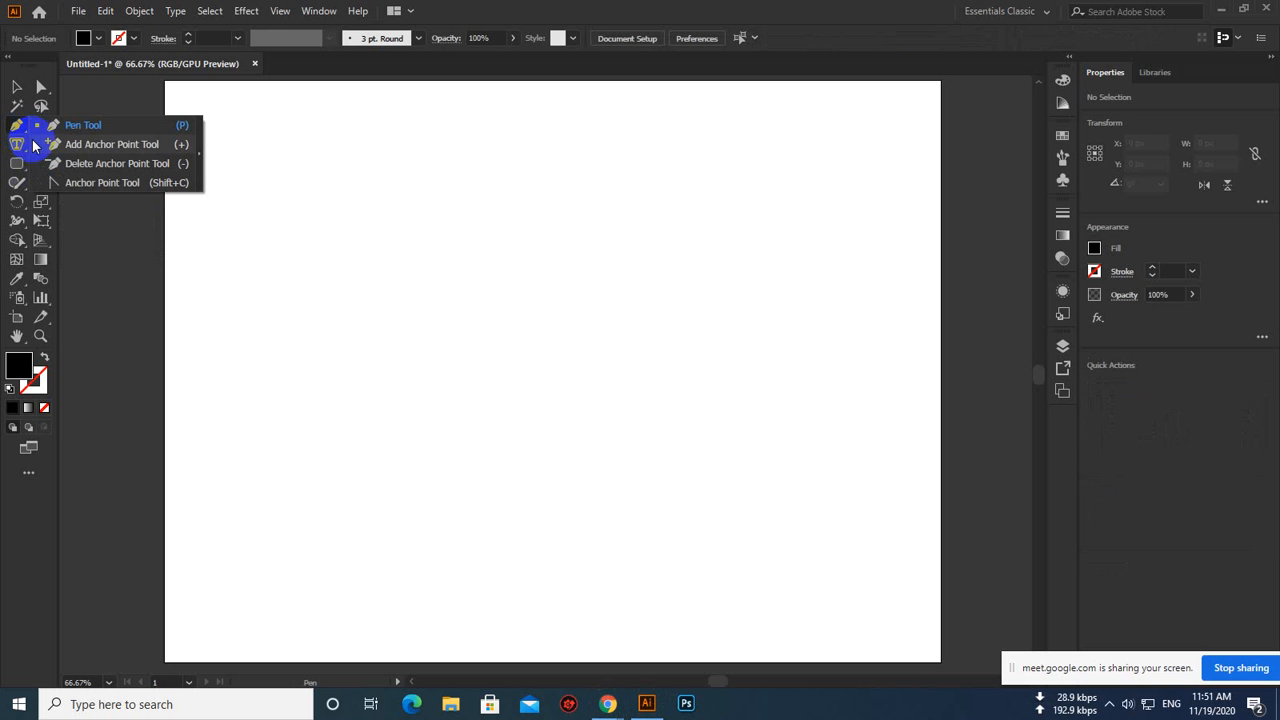
pyautogui.click(43, 130)
pyautogui.click(98, 38)
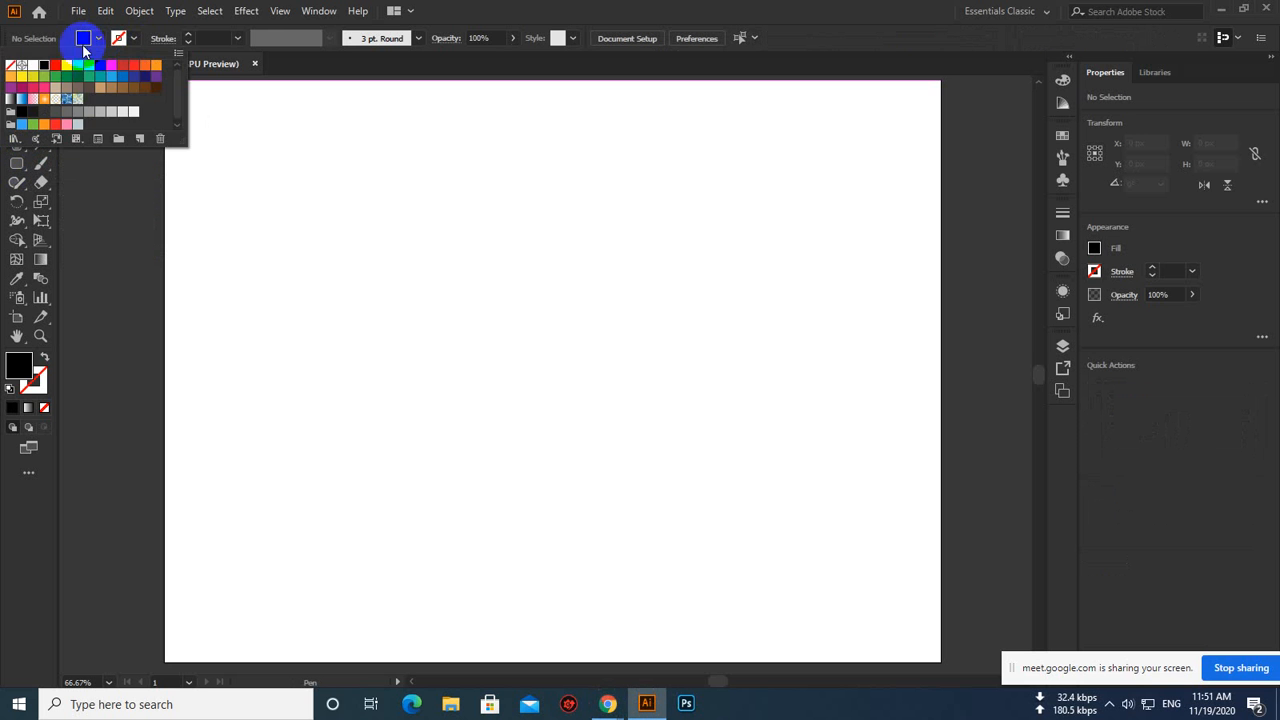
pyautogui.click(12, 58)
pyautogui.click(132, 41)
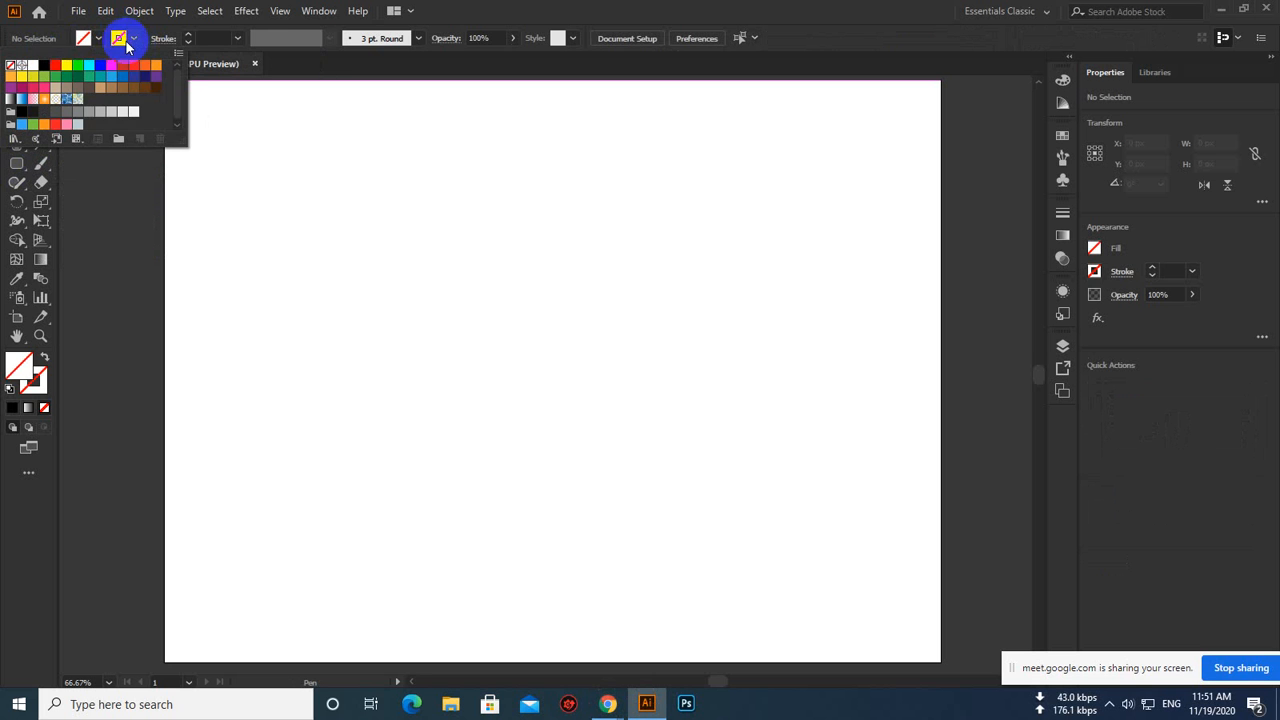
pyautogui.click(44, 66)
pyautogui.click(187, 35)
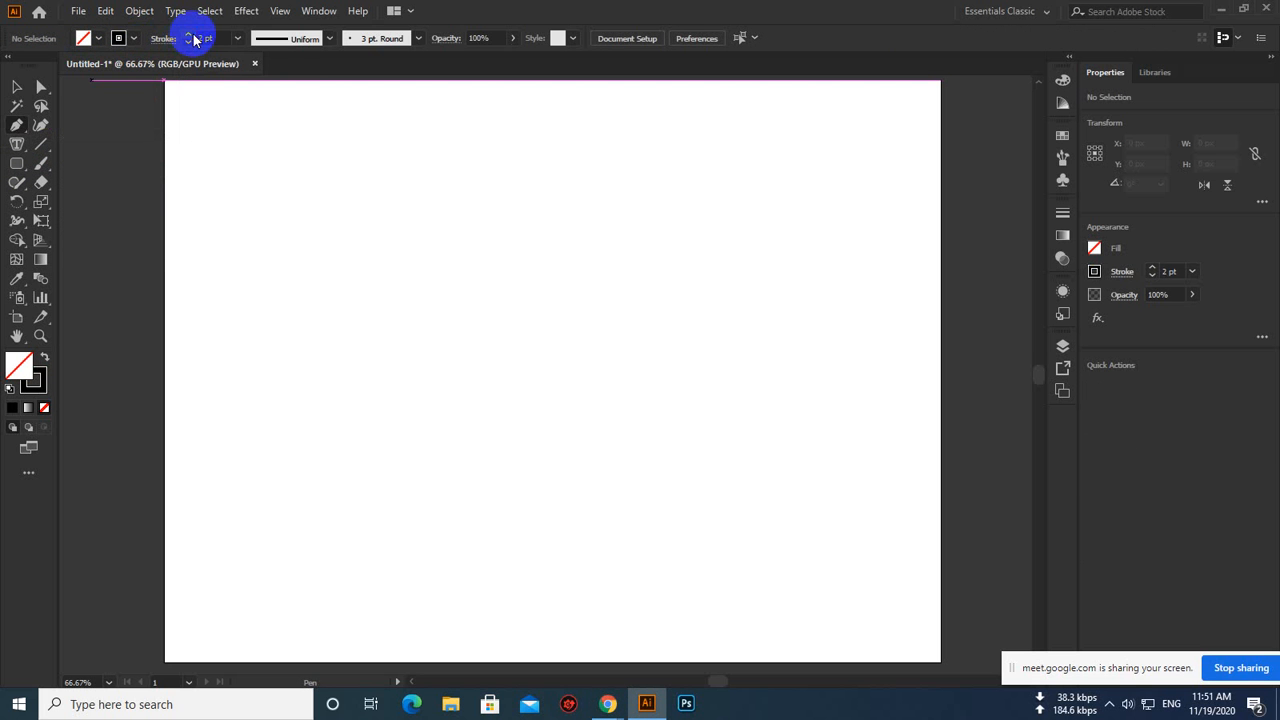
pyautogui.click(187, 35)
# Draw an open wavy path about 540 by 174 px across the artboard with smooth anchor points
pyautogui.click(310, 443)
pyautogui.moveTo(399, 320); pyautogui.dragTo(411, 311)
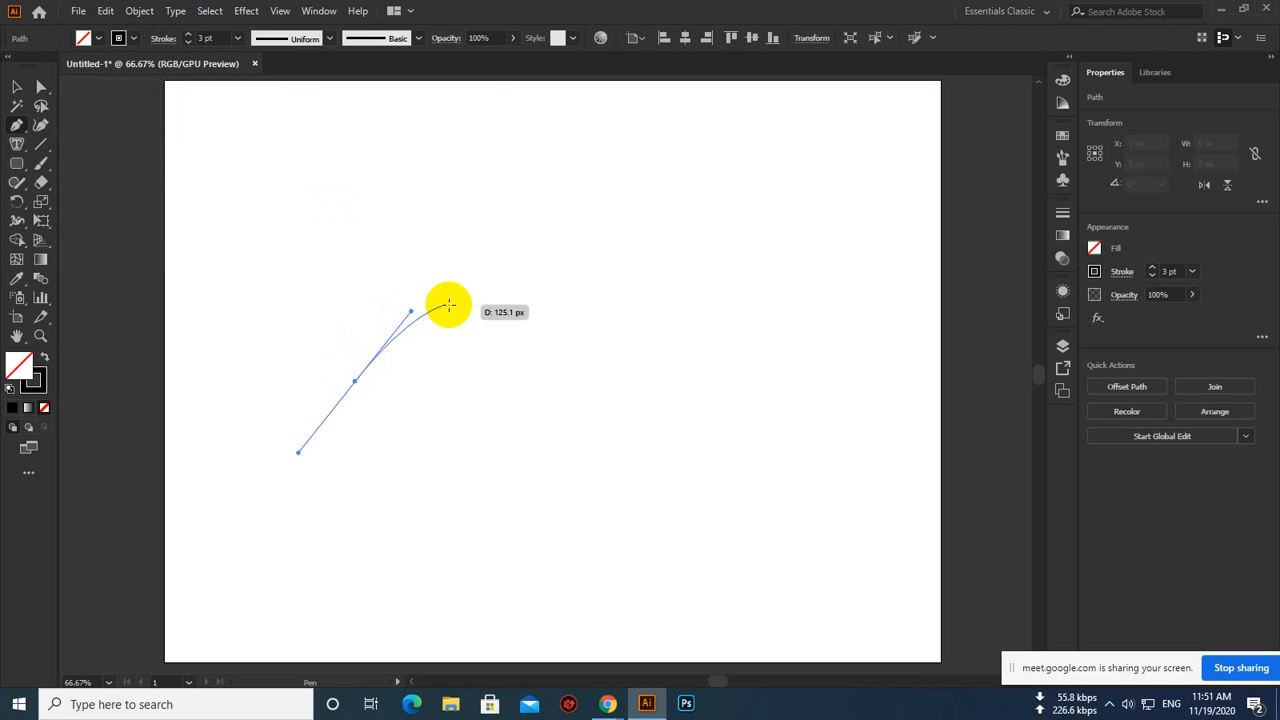
pyautogui.moveTo(490, 299); pyautogui.dragTo(575, 317)
pyautogui.moveTo(671, 357); pyautogui.dragTo(746, 316)
pyautogui.moveTo(815, 213)
pyautogui.mouseDown()
pyautogui.moveTo(846, 206)
pyautogui.moveTo(903, 247)
pyautogui.mouseUp()
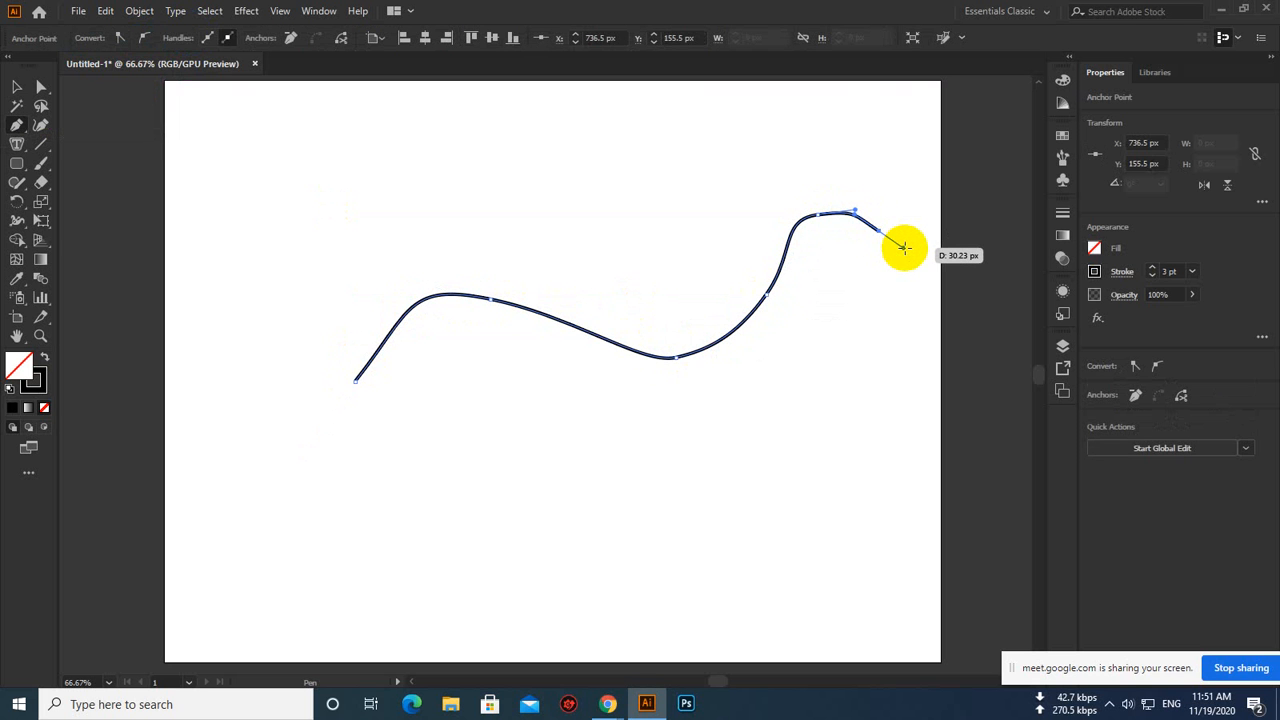
# Fill the wavy path with placeholder text using the Type on a Path Tool and move it to about X 374.5, Y 242.6 px
pyautogui.click(19, 145)
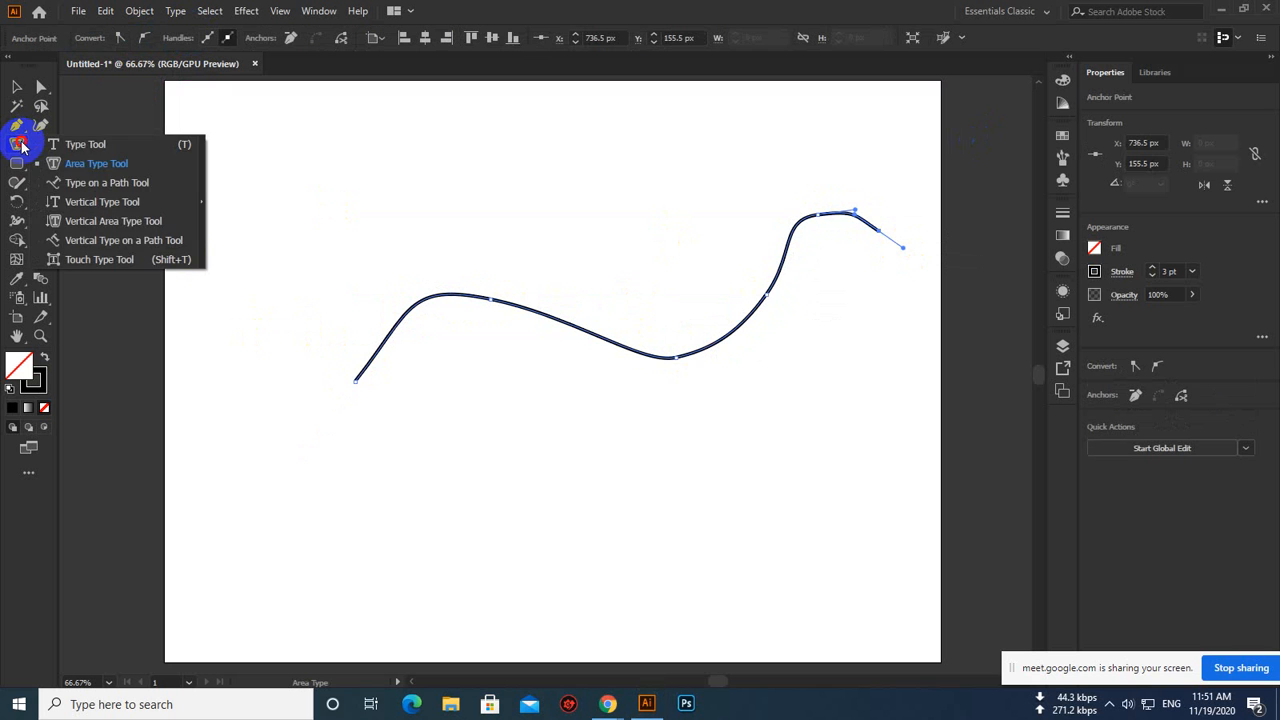
pyautogui.click(104, 182)
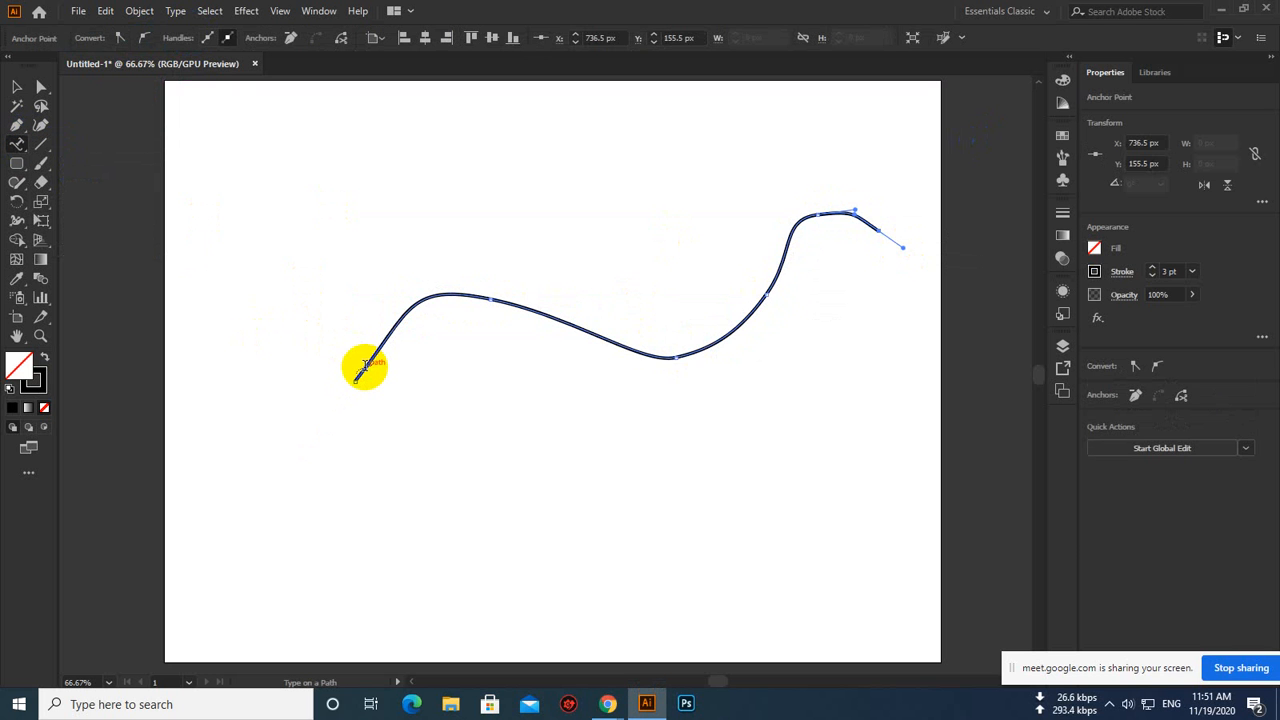
pyautogui.click(365, 365)
pyautogui.click(16, 87)
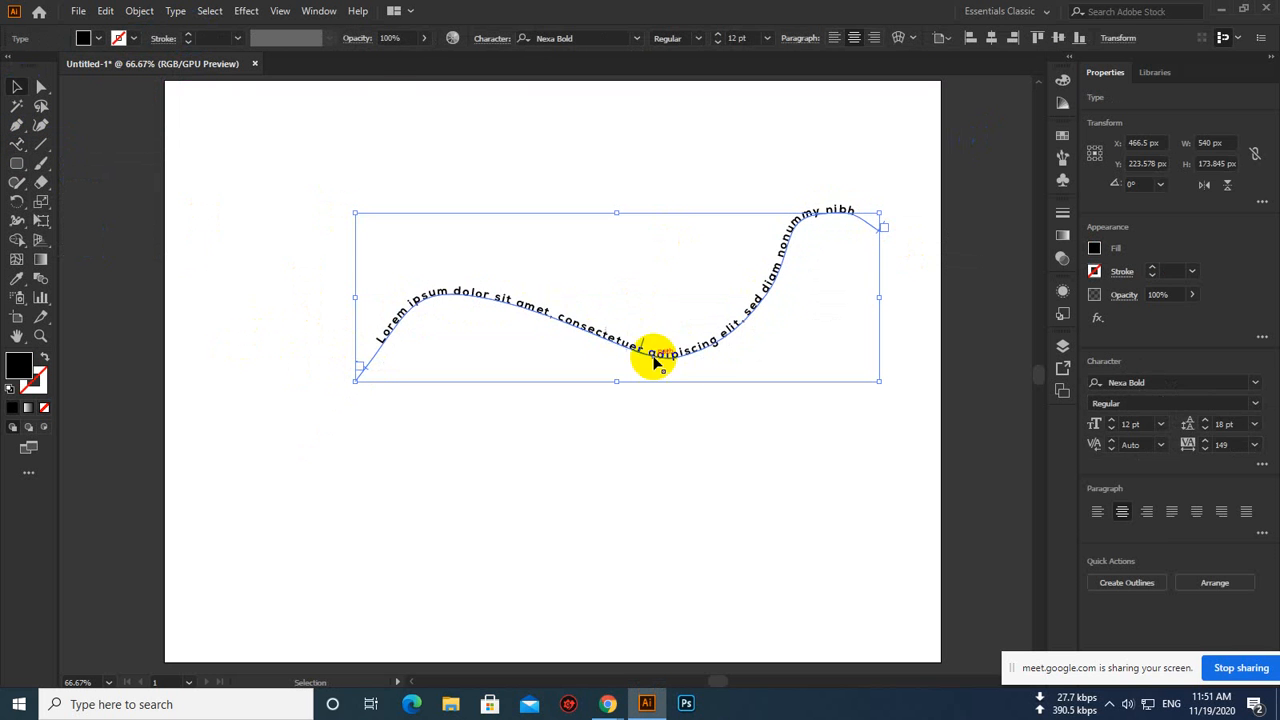
pyautogui.moveTo(709, 349); pyautogui.dragTo(614, 366)
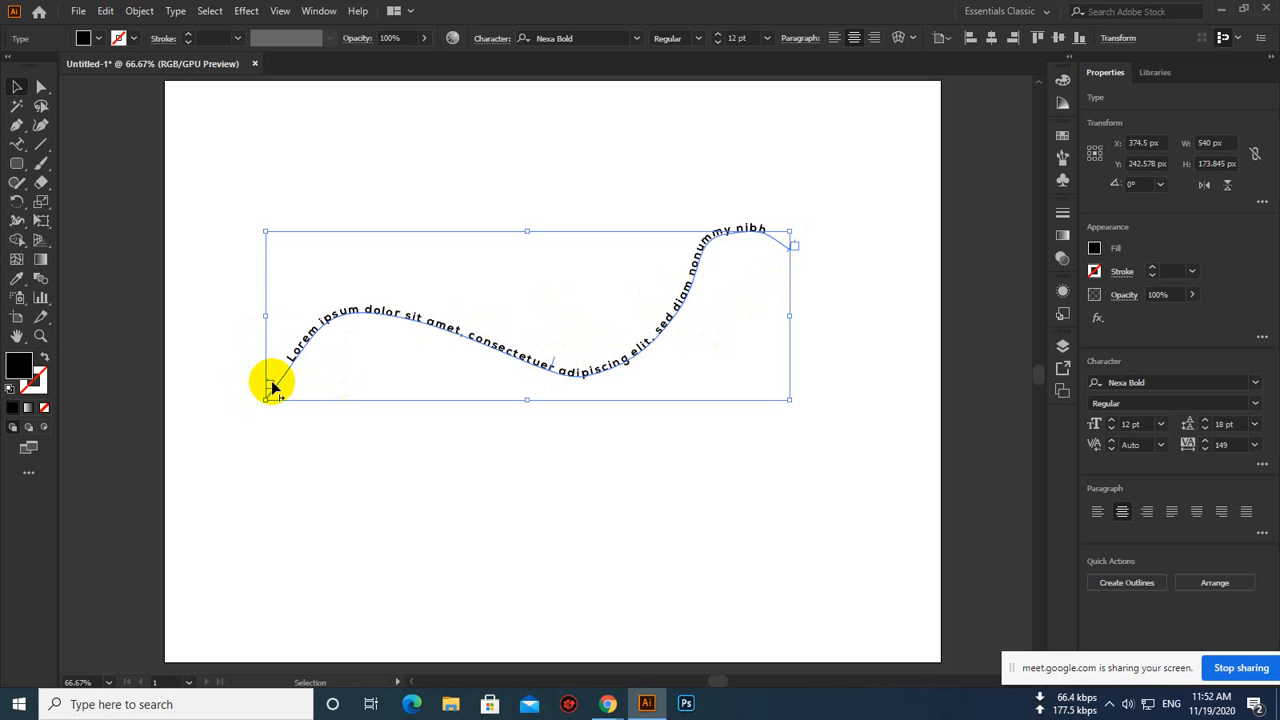
# Pull the path text's start and end brackets inward along the curve and adjust its centre bracket
pyautogui.moveTo(272, 386); pyautogui.dragTo(305, 331)
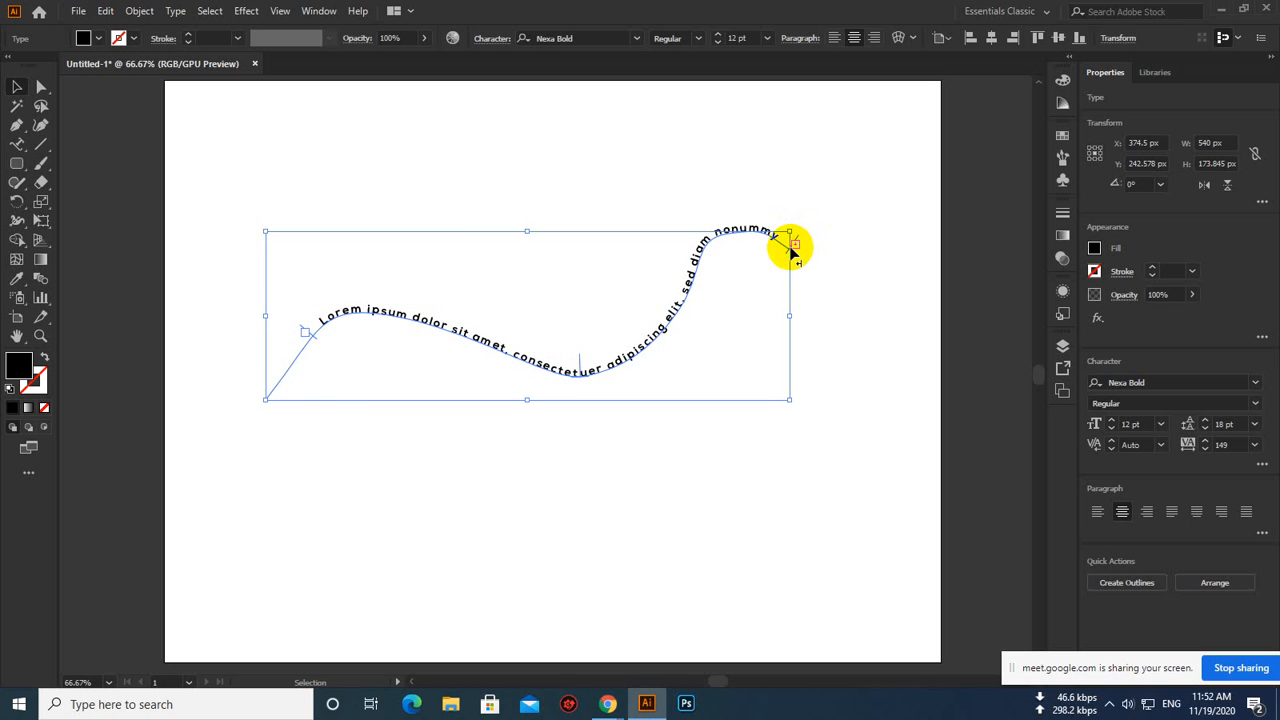
pyautogui.moveTo(790, 244); pyautogui.dragTo(731, 228)
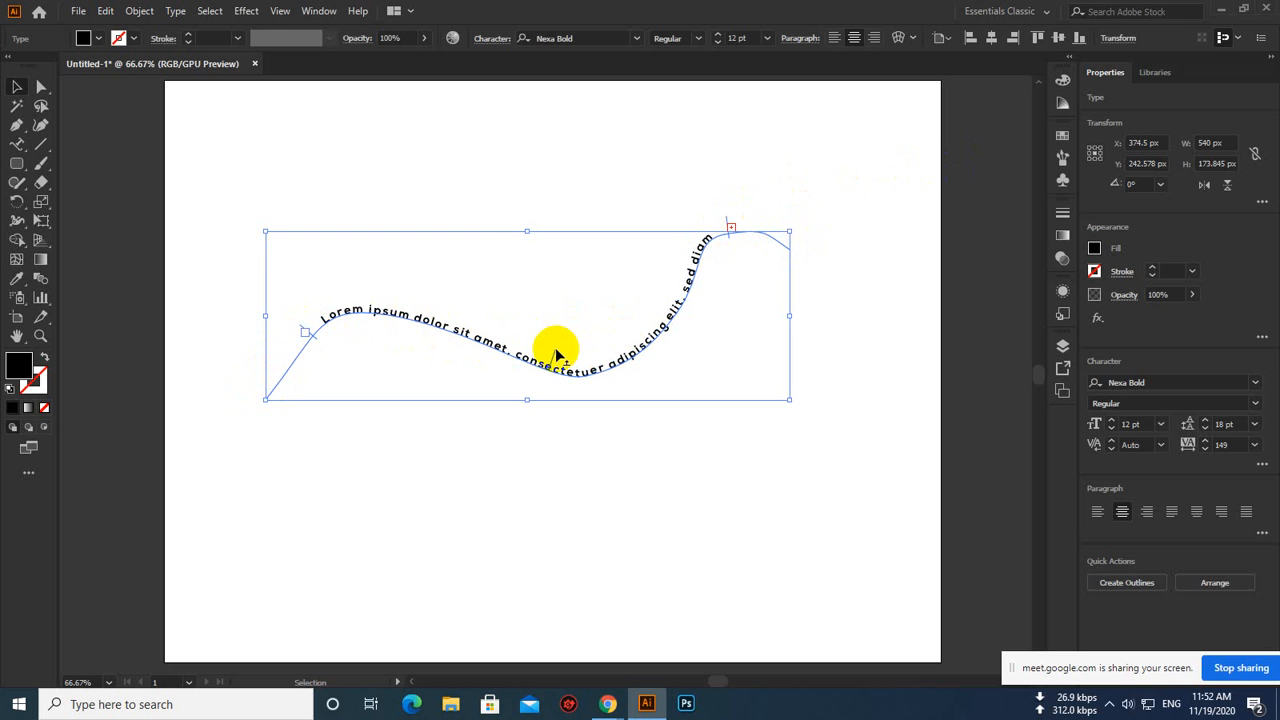
pyautogui.moveTo(555, 347)
pyautogui.mouseDown()
pyautogui.moveTo(517, 337)
pyautogui.moveTo(570, 331)
pyautogui.moveTo(560, 326)
pyautogui.mouseUp()
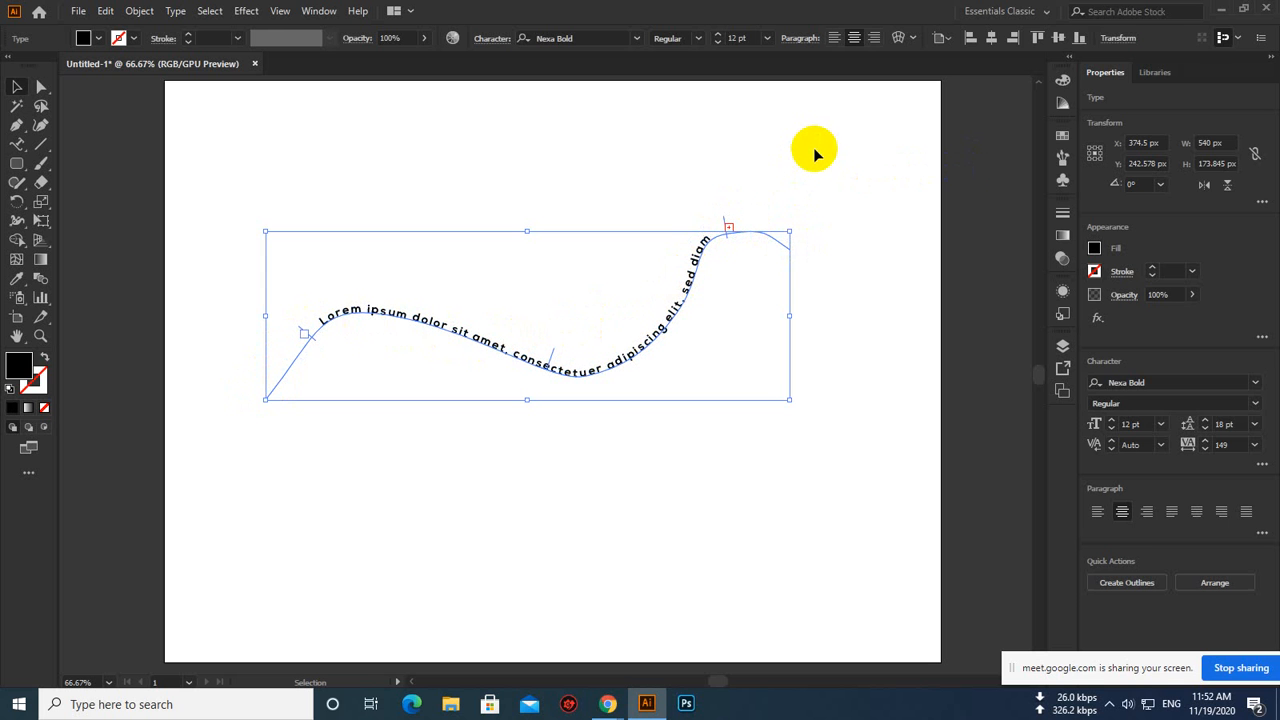
# Delete the wavy path text from the artboard
pyautogui.moveTo(812, 157); pyautogui.dragTo(366, 384)
pyautogui.press('Delete')
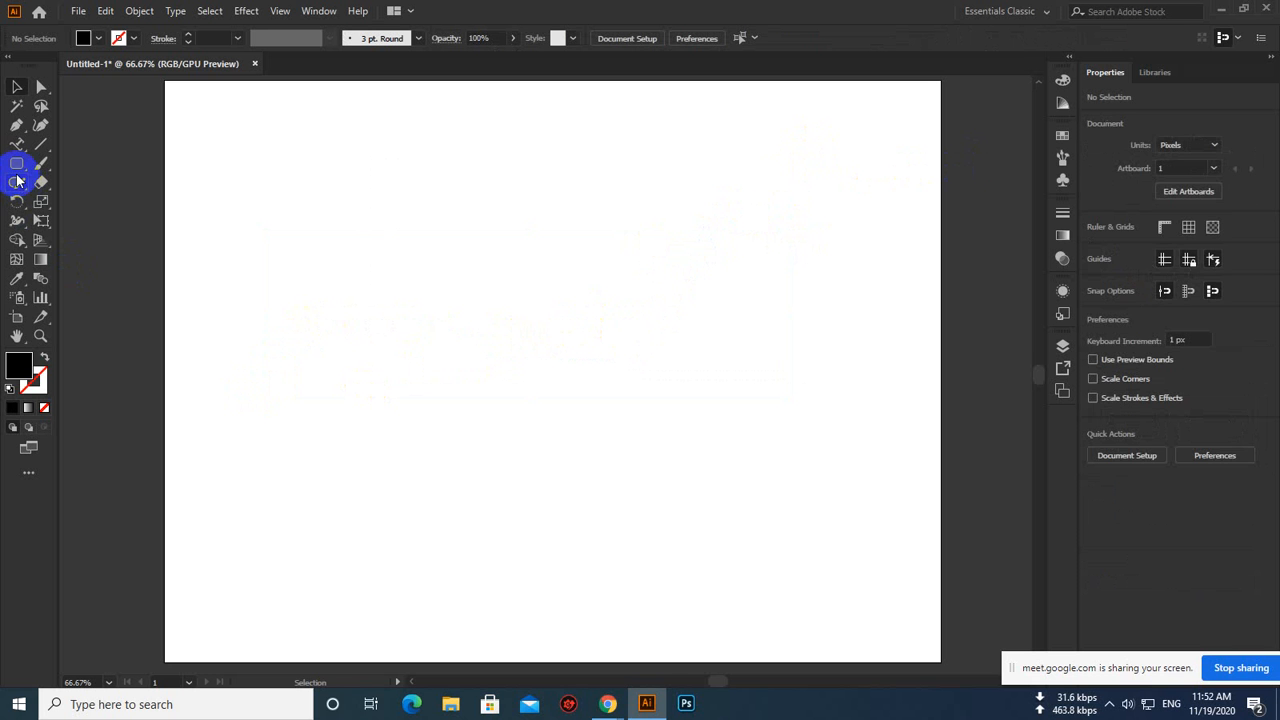
# Draw a black-filled circle in the upper middle of the artboard with the Ellipse Tool
pyautogui.moveTo(16, 164); pyautogui.dragTo(80, 202)
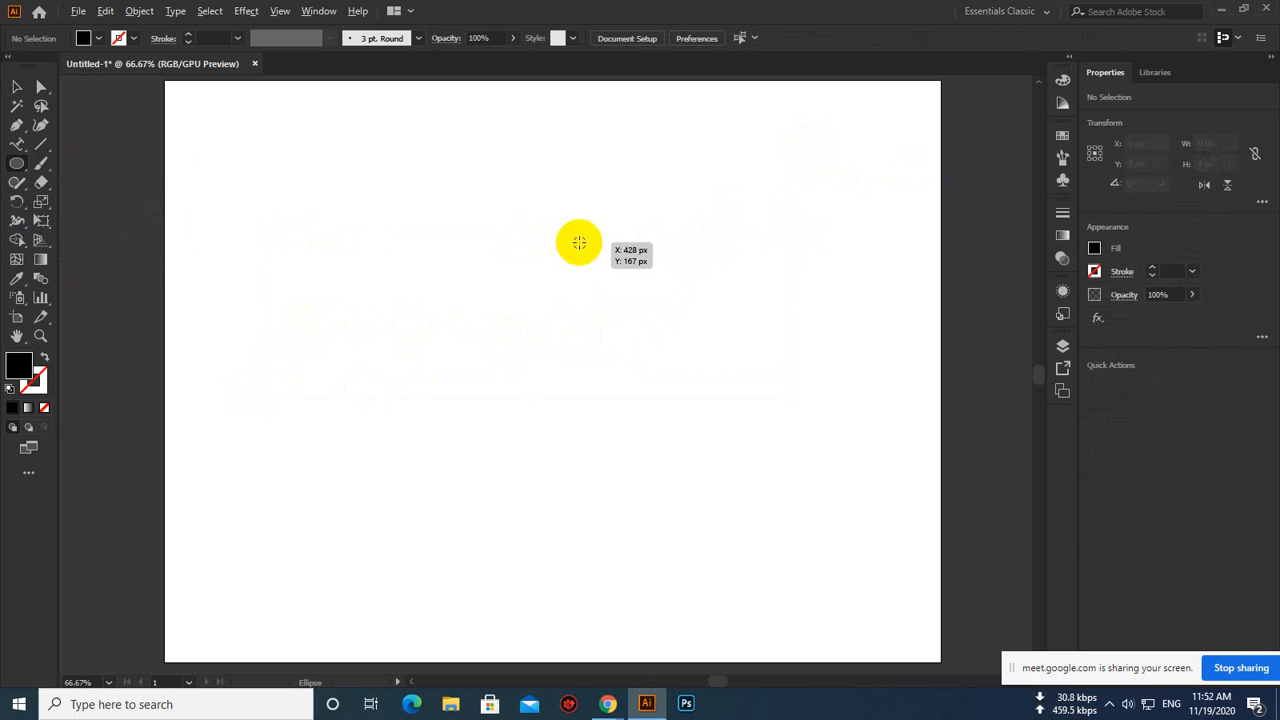
pyautogui.moveTo(503, 272); pyautogui.dragTo(631, 399)
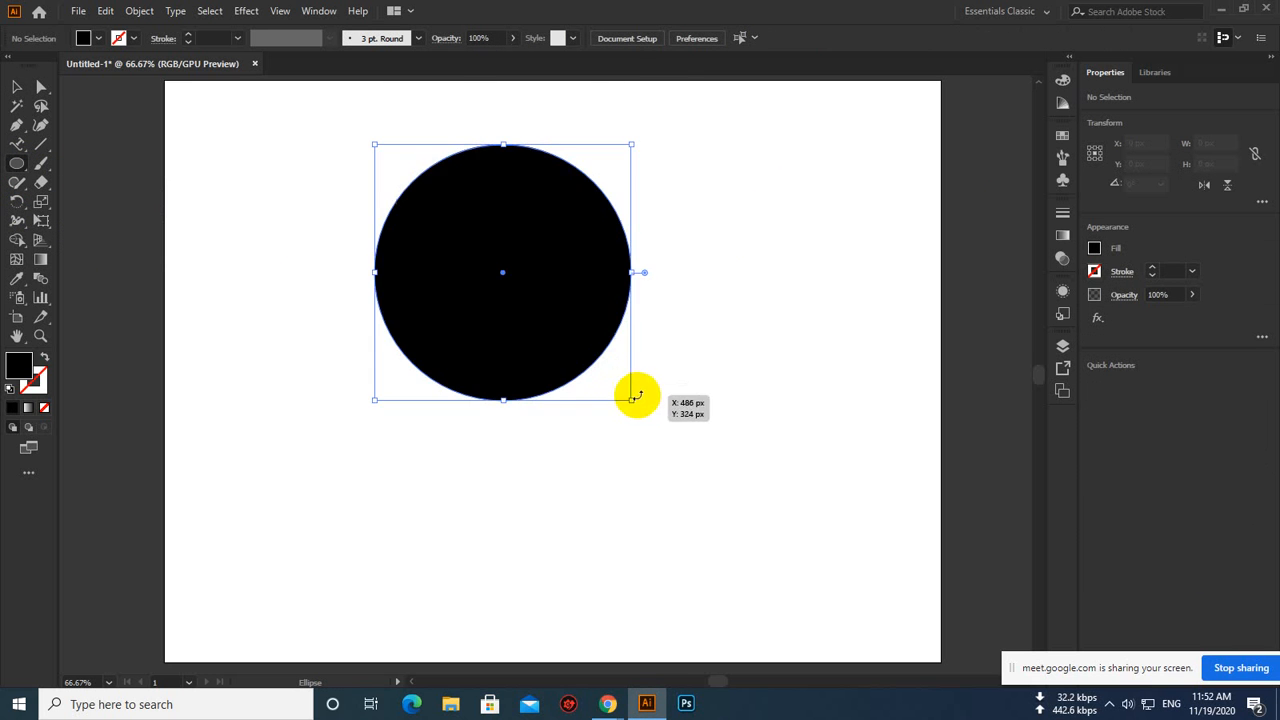
# Move the black circle to about X 365, Y 276 px and fill its outline with placeholder text using the Type on a Path Tool
pyautogui.click(16, 87)
pyautogui.moveTo(572, 221); pyautogui.dragTo(587, 297)
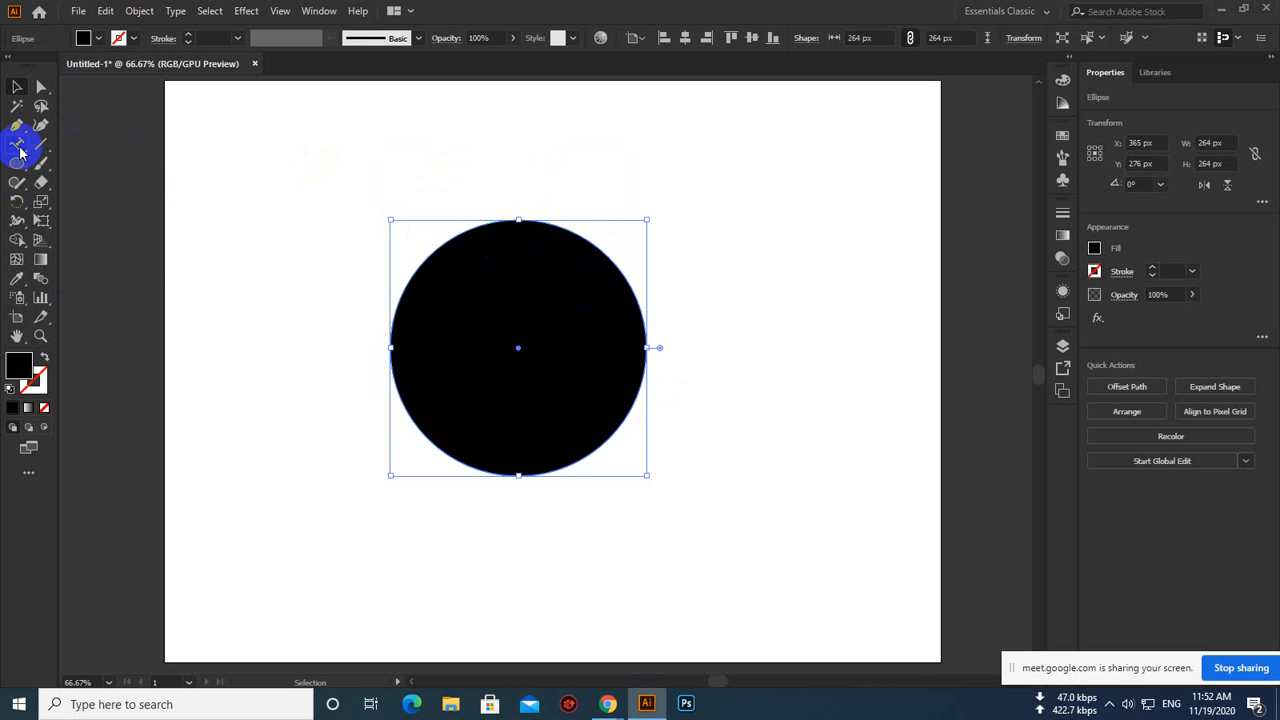
pyautogui.moveTo(18, 145); pyautogui.dragTo(103, 187)
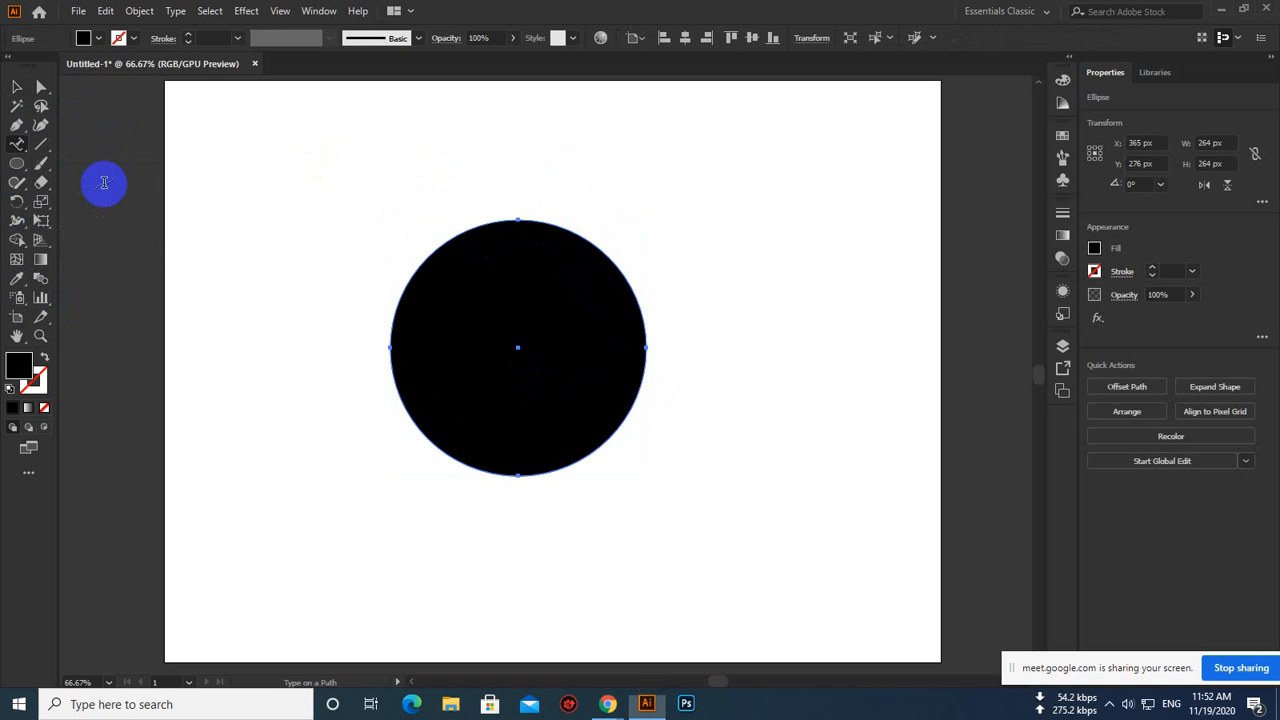
pyautogui.click(516, 218)
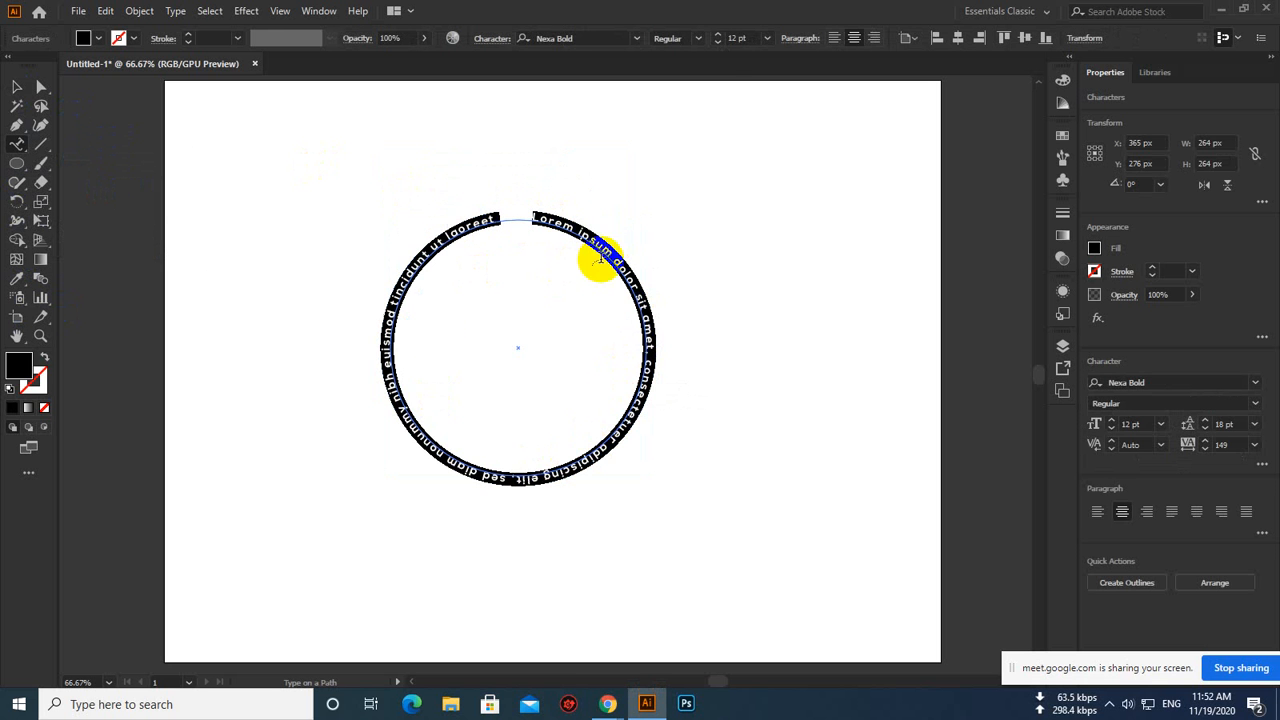
# Slide the circular text around the path with its centre bracket so it begins near the circle's top
pyautogui.click(17, 88)
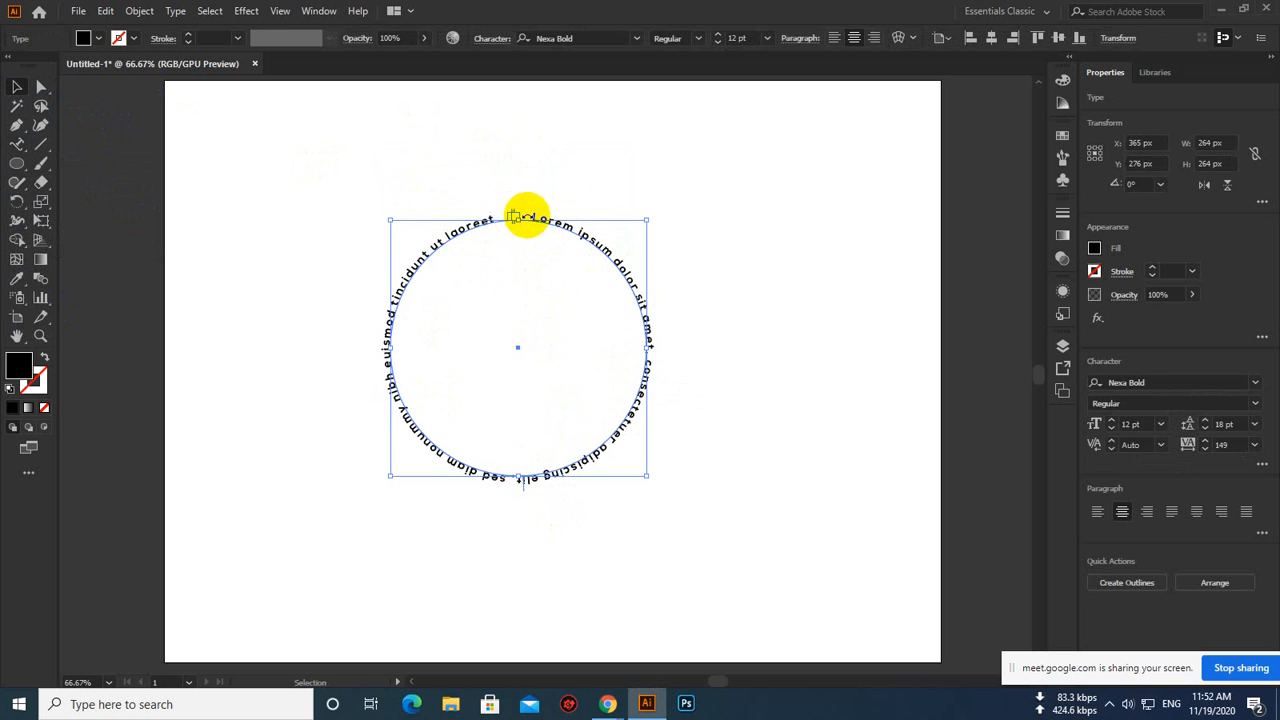
pyautogui.moveTo(524, 488); pyautogui.dragTo(518, 167)
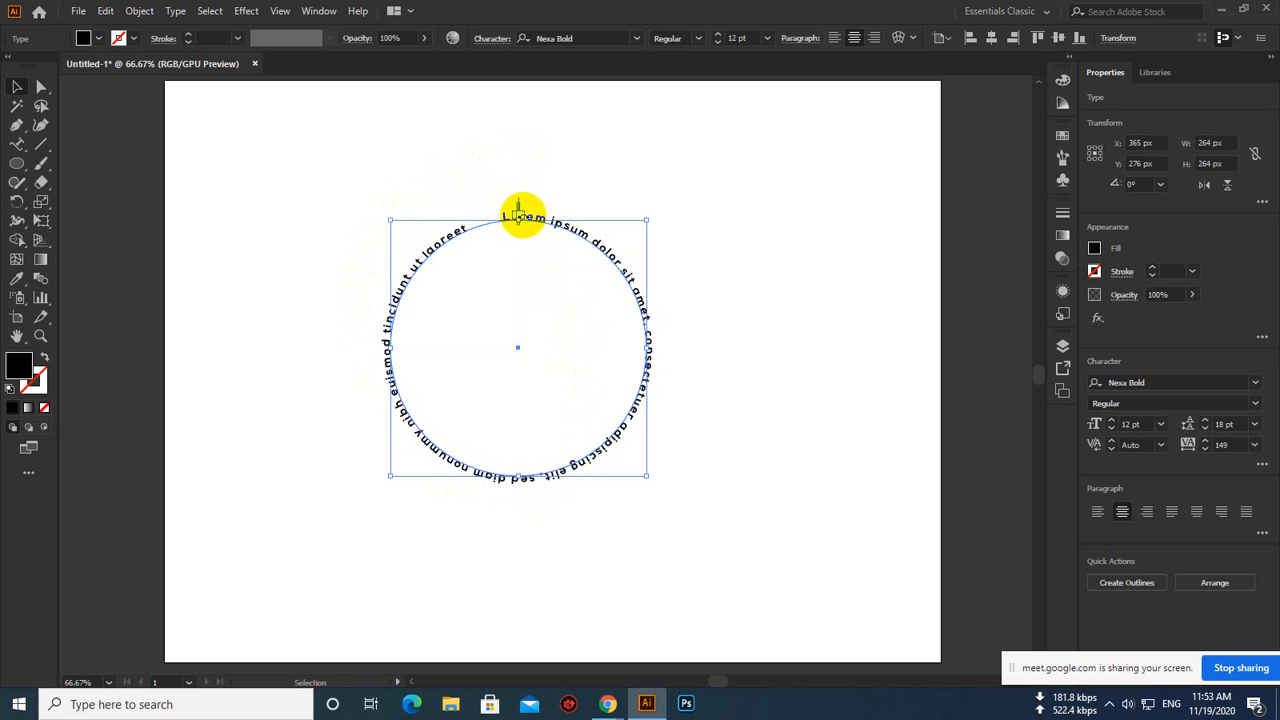
pyautogui.moveTo(518, 207)
pyautogui.mouseDown()
pyautogui.moveTo(549, 200)
pyautogui.moveTo(520, 192)
pyautogui.moveTo(543, 206)
pyautogui.mouseUp()
# Separate the text's start bracket from the end bracket and pull it clockwise to the circle's upper right
pyautogui.keyDown('ctrl'); pyautogui.click(529, 224); pyautogui.keyUp('ctrl')
pyautogui.keyDown('ctrl'); pyautogui.click(558, 326); pyautogui.keyUp('ctrl')
pyautogui.keyDown('ctrl'); pyautogui.click(551, 368); pyautogui.keyUp('ctrl')
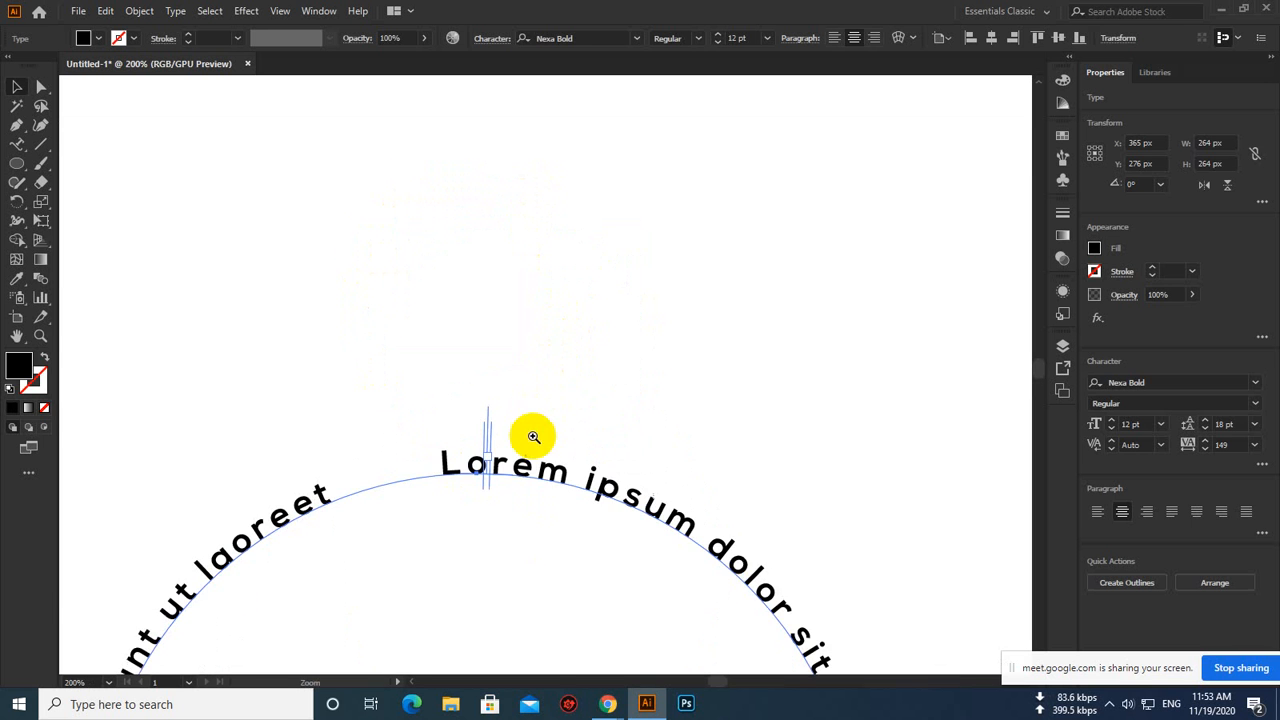
pyautogui.keyDown('ctrl'); pyautogui.click(514, 442); pyautogui.keyUp('ctrl')
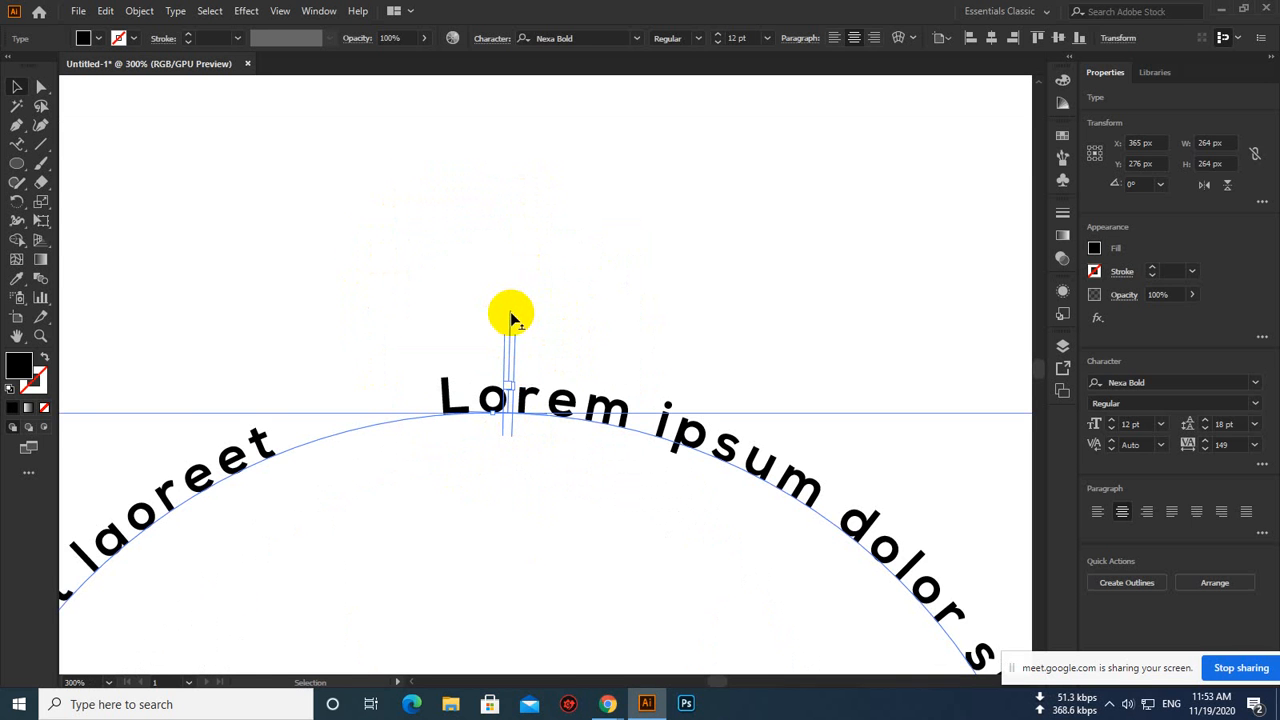
pyautogui.moveTo(508, 310); pyautogui.dragTo(946, 484)
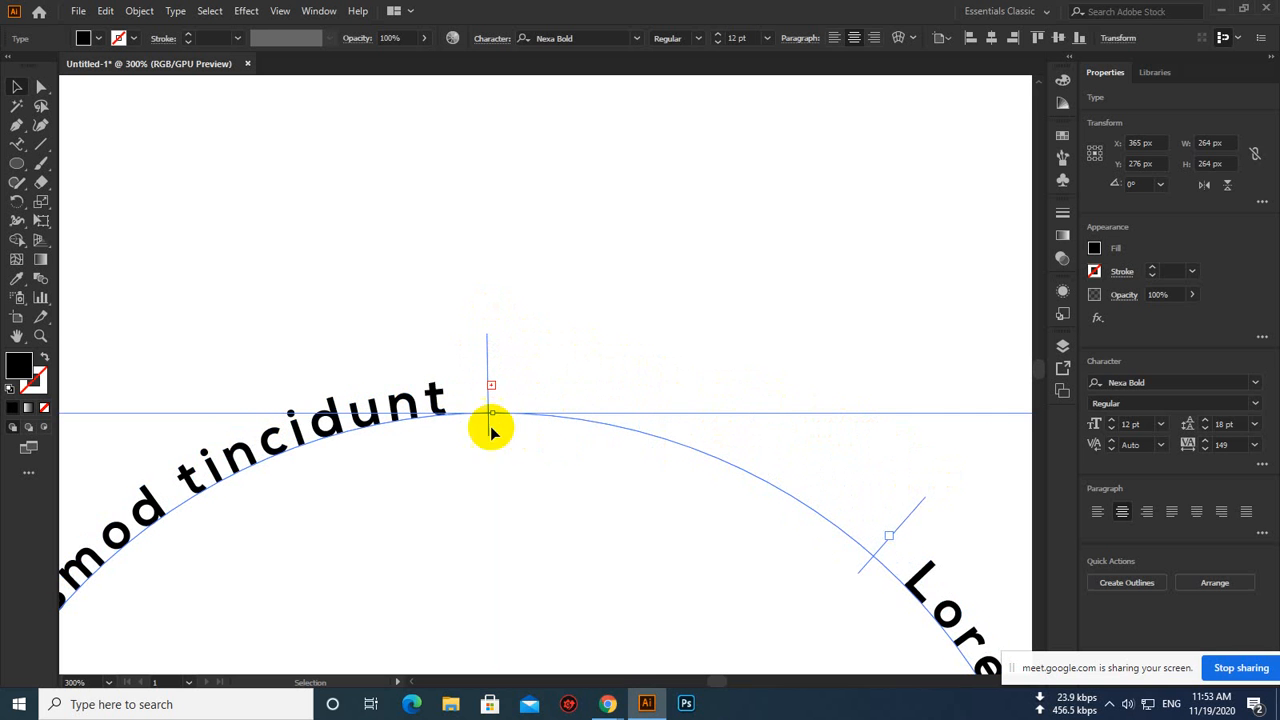
# Pull the text's end bracket back to the circle's upper left and readjust the start and centre brackets
pyautogui.press('space')
pyautogui.hotkey('ctrl', '-')
pyautogui.hotkey('ctrl', '-')
pyautogui.hotkey('ctrl', '-')
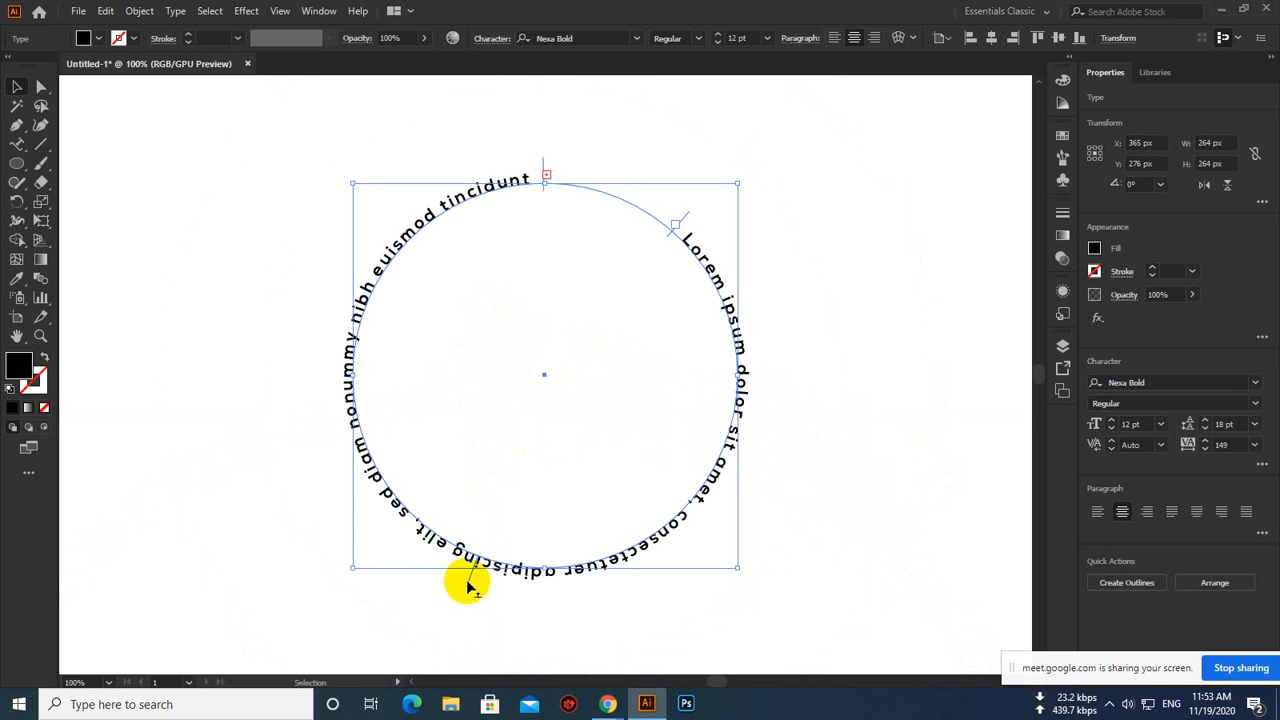
pyautogui.moveTo(468, 586); pyautogui.dragTo(543, 600)
pyautogui.moveTo(455, 177); pyautogui.dragTo(335, 280)
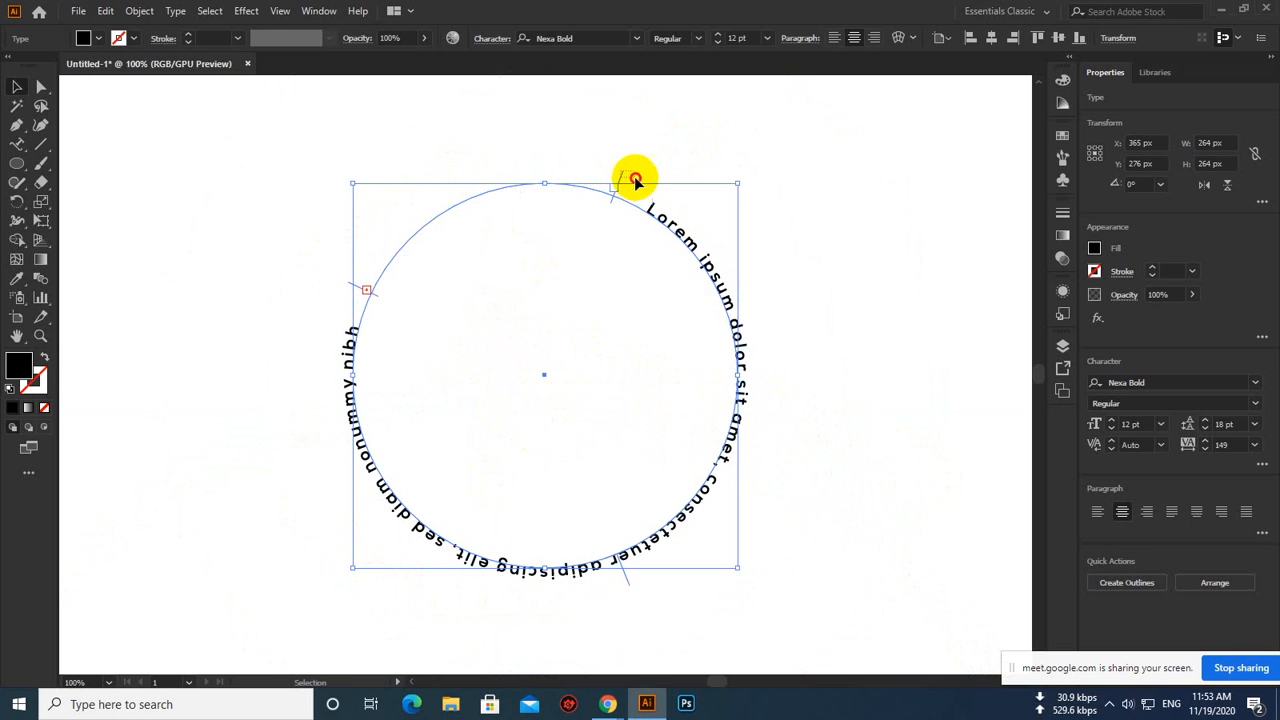
pyautogui.moveTo(635, 178); pyautogui.dragTo(712, 253)
# Flip the text inside the circle and back outside, and reset its start and end brackets to the upper right and upper left
pyautogui.moveTo(571, 597); pyautogui.dragTo(557, 240)
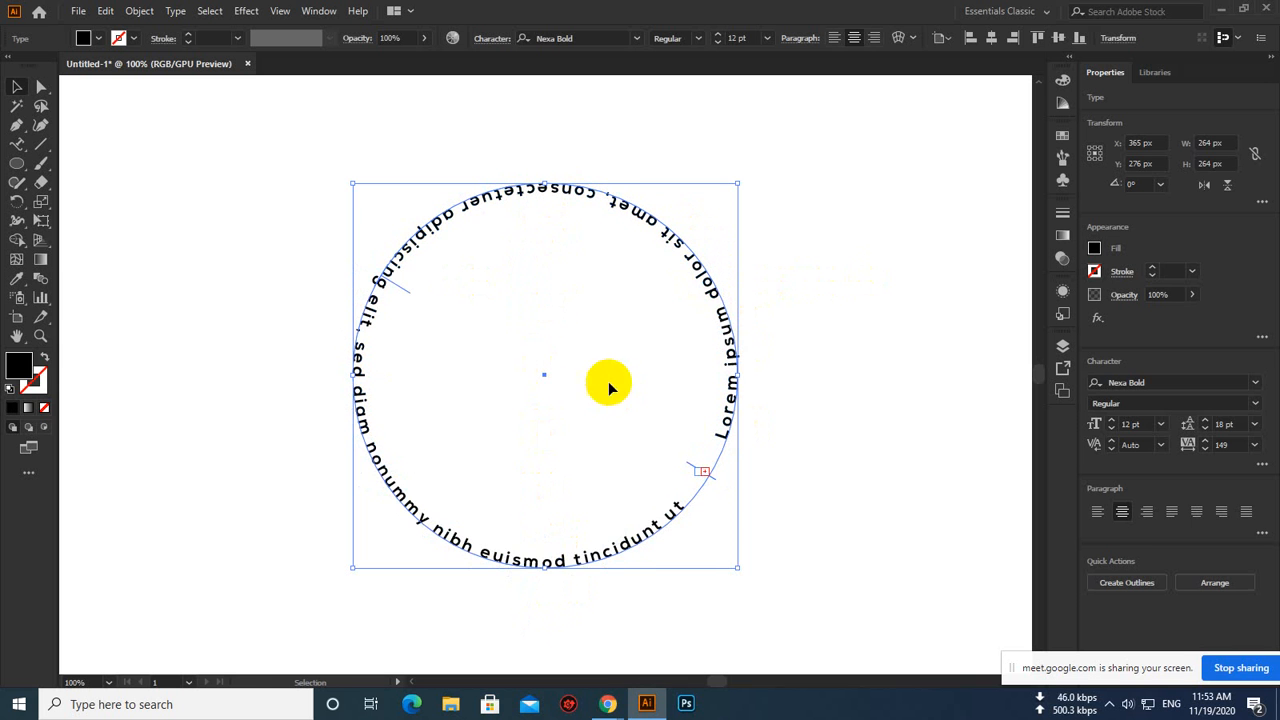
pyautogui.moveTo(414, 294); pyautogui.dragTo(610, 205)
pyautogui.moveTo(489, 537); pyautogui.dragTo(289, 363)
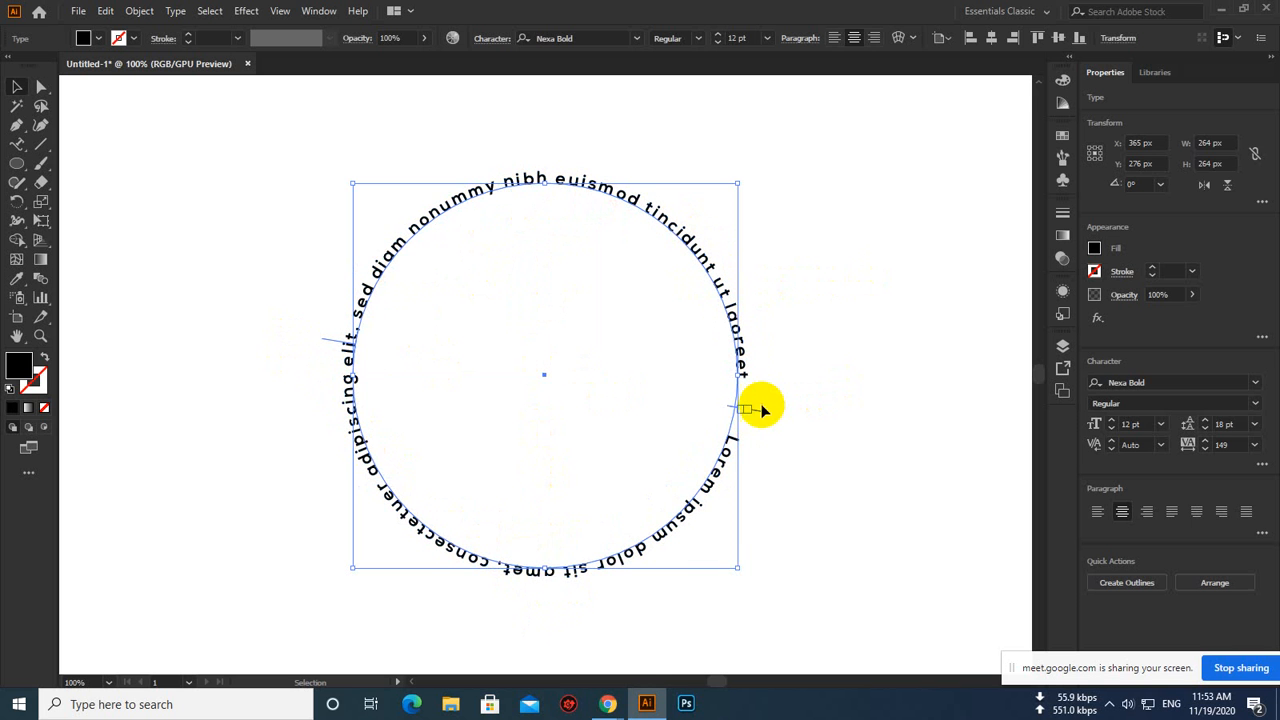
pyautogui.moveTo(748, 400); pyautogui.dragTo(695, 215)
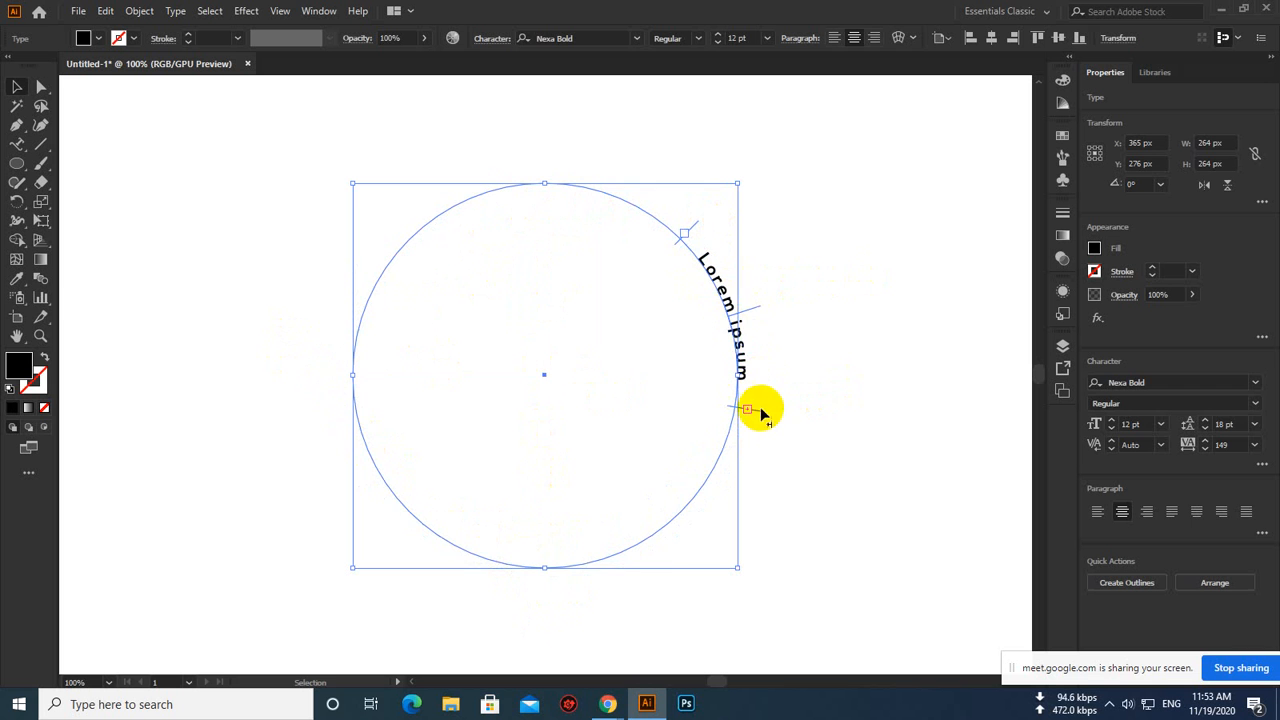
pyautogui.moveTo(752, 410); pyautogui.dragTo(347, 263)
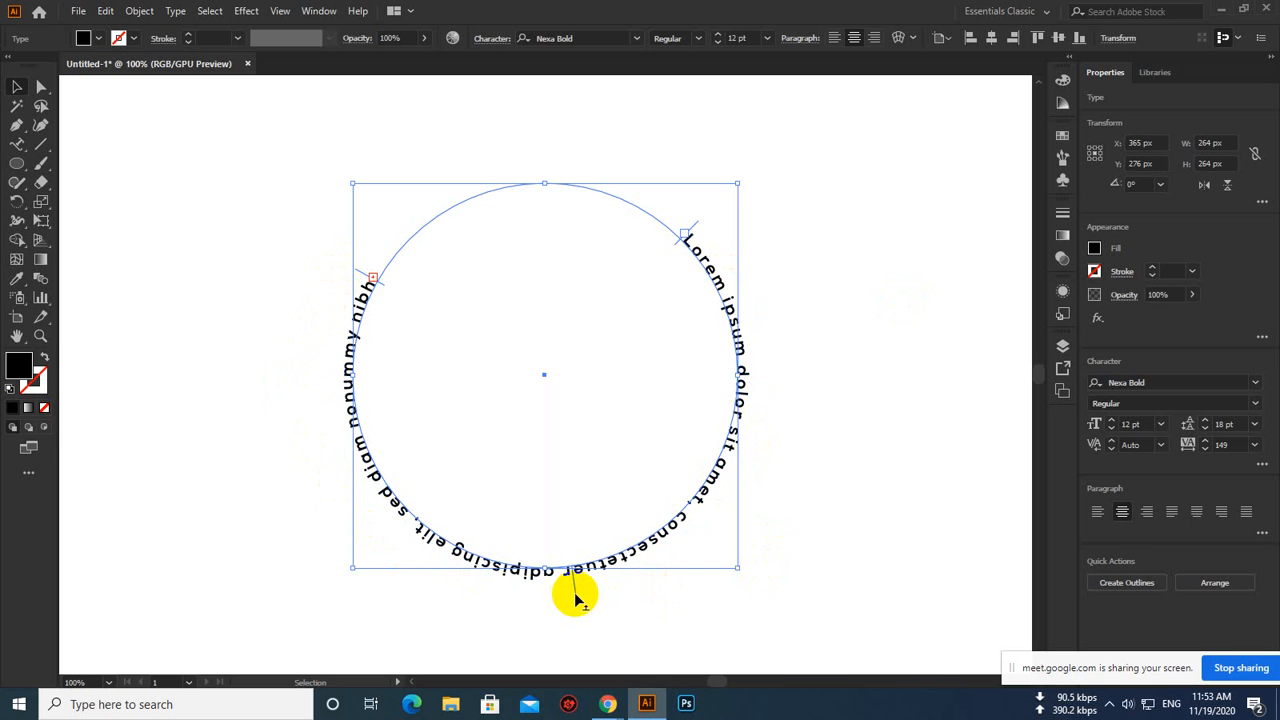
# Flip the text inside the circle and set its start bracket at the upper left and end bracket at the upper right
pyautogui.moveTo(575, 598); pyautogui.dragTo(544, 468)
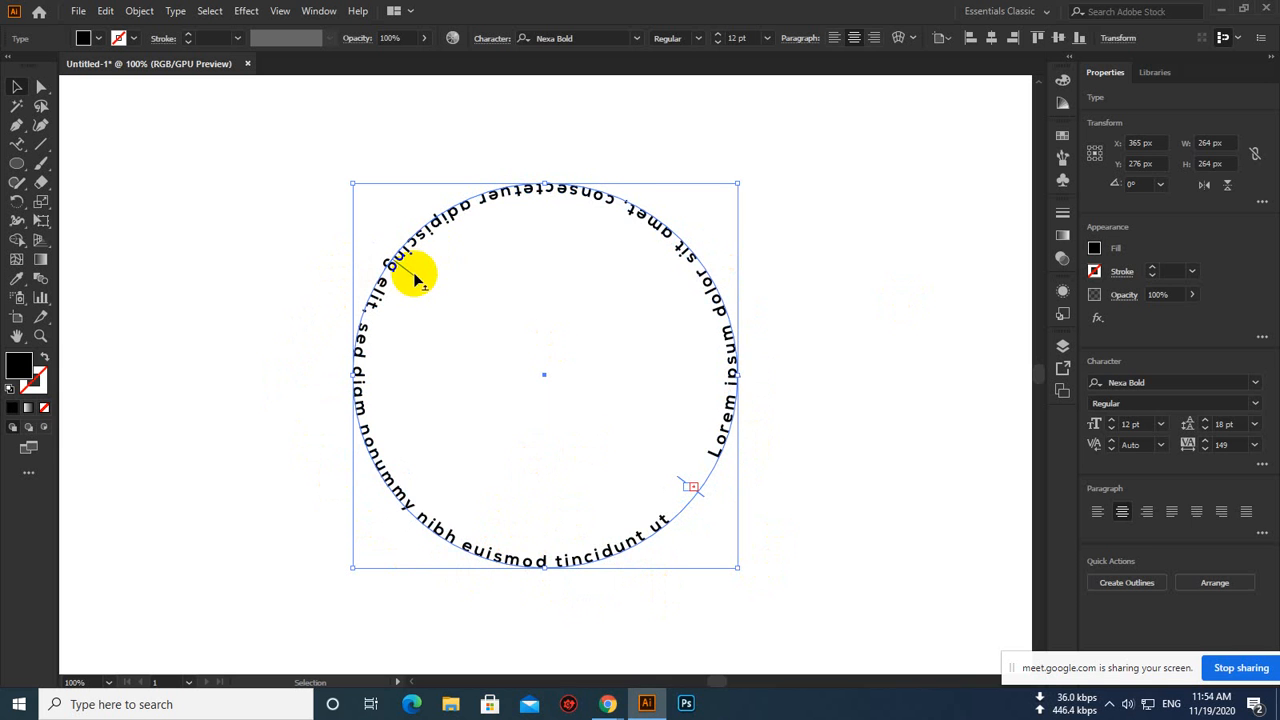
pyautogui.moveTo(415, 276); pyautogui.dragTo(479, 204)
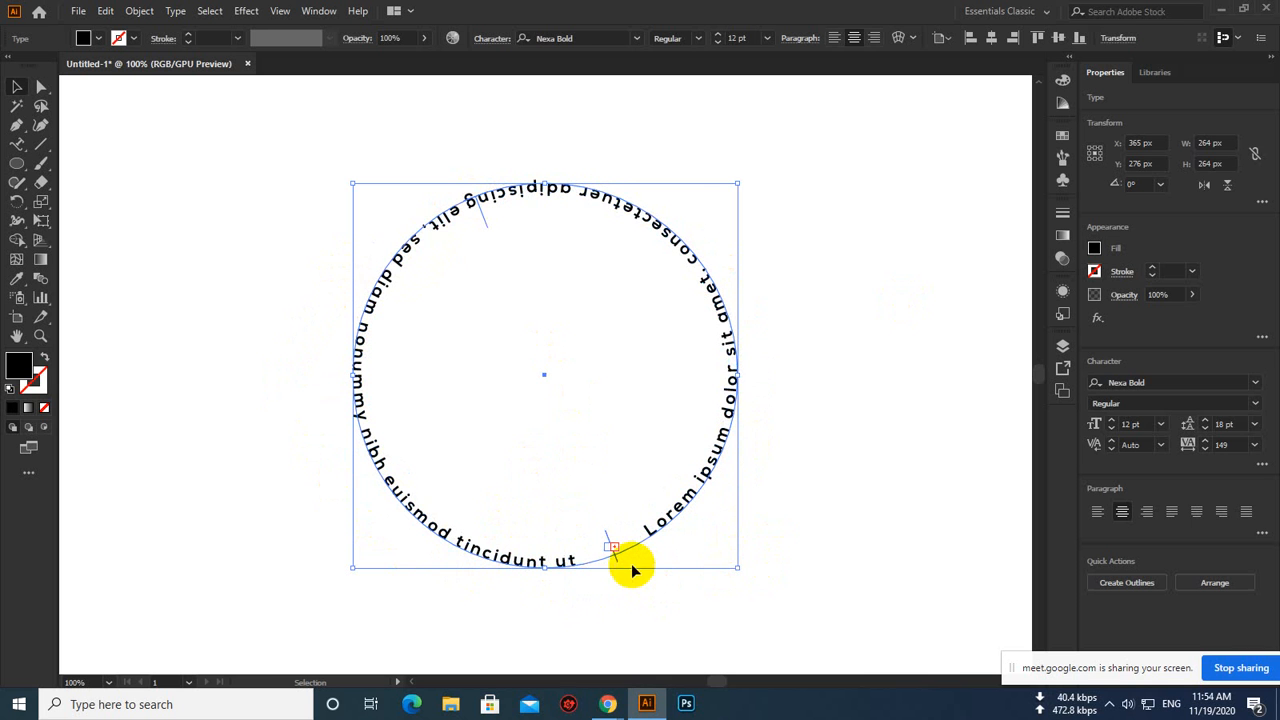
pyautogui.moveTo(614, 560); pyautogui.dragTo(232, 196)
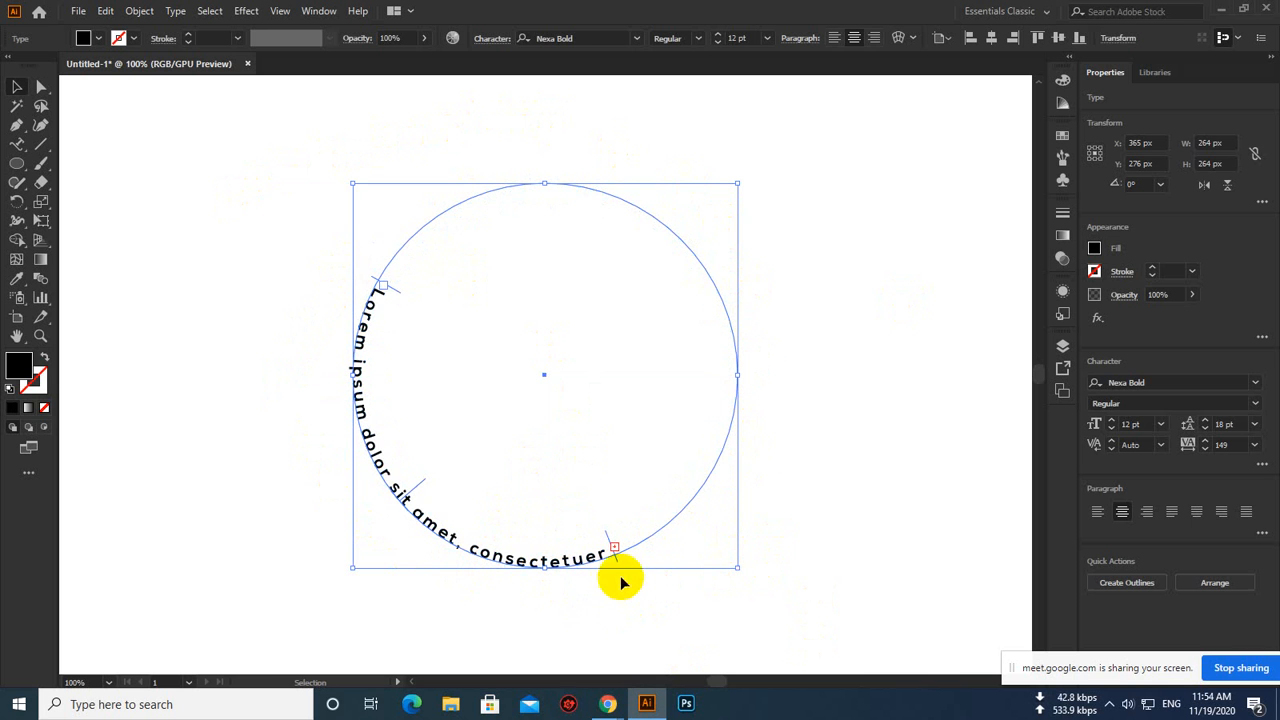
pyautogui.moveTo(616, 562); pyautogui.dragTo(716, 258)
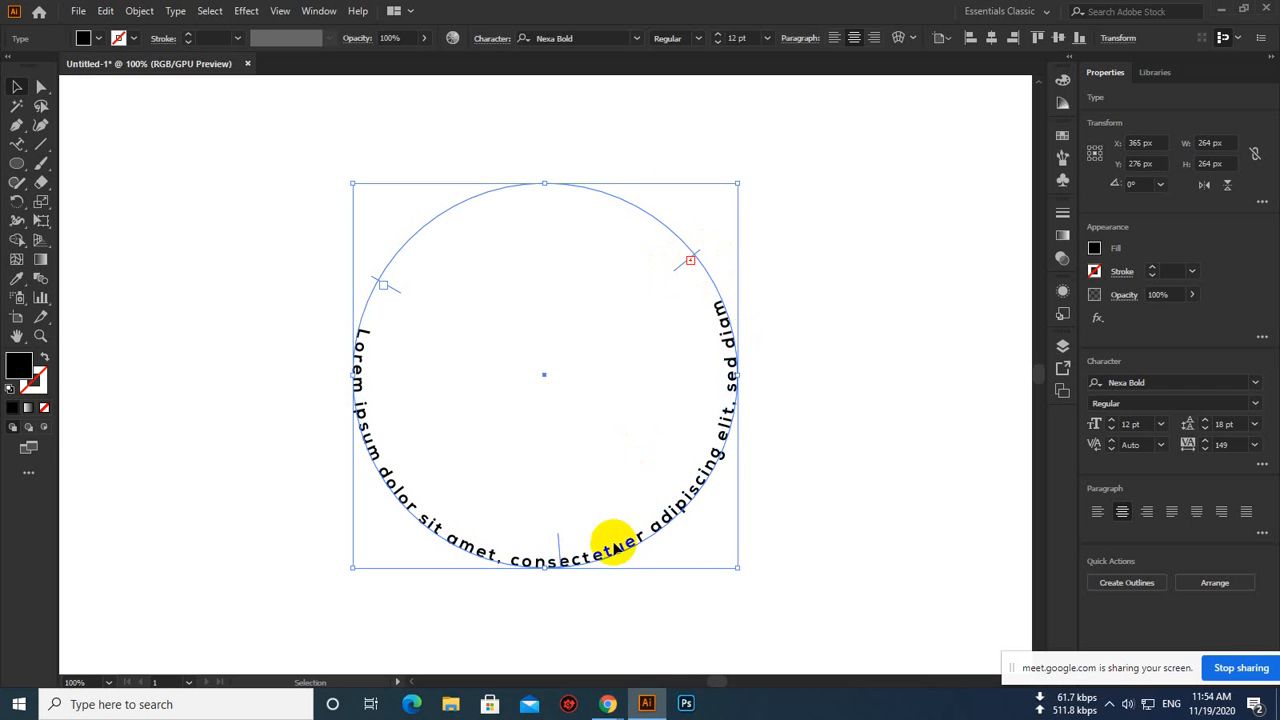
# Flip the text outside the circle, centred at the top, and pull its start and end brackets to the lower left and lower right
pyautogui.moveTo(558, 542); pyautogui.dragTo(543, 138)
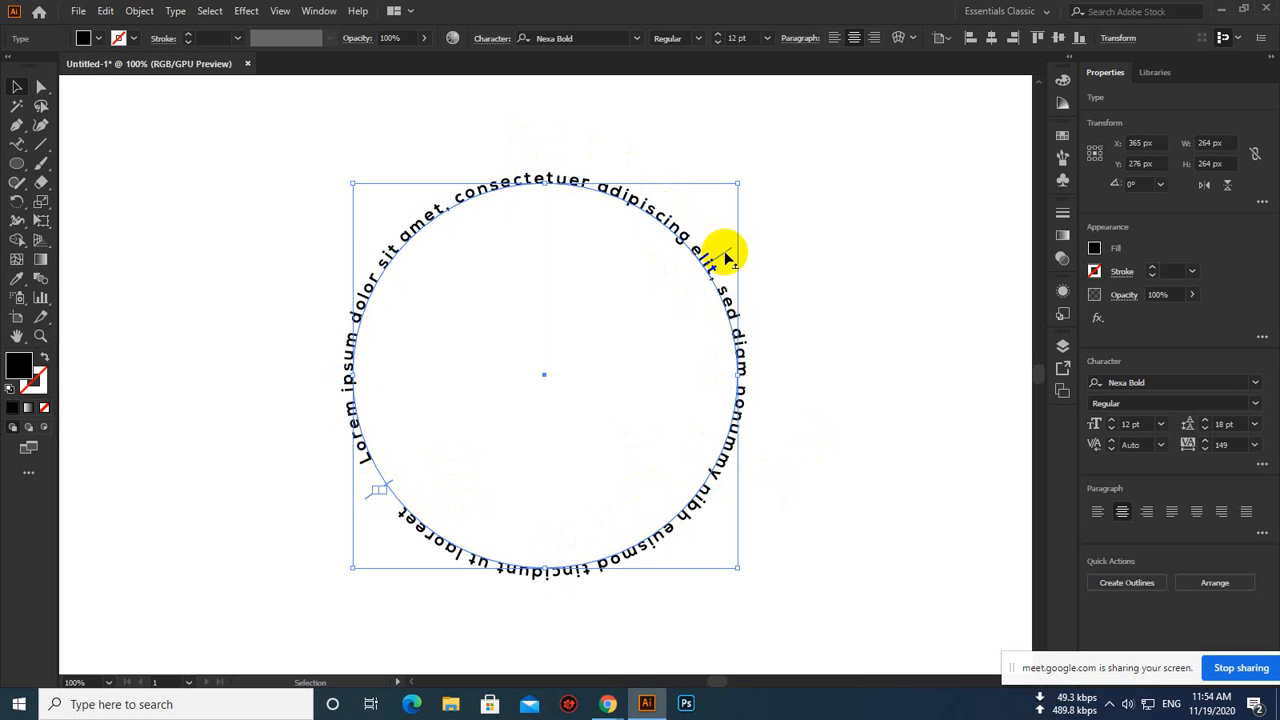
pyautogui.moveTo(726, 258); pyautogui.dragTo(541, 135)
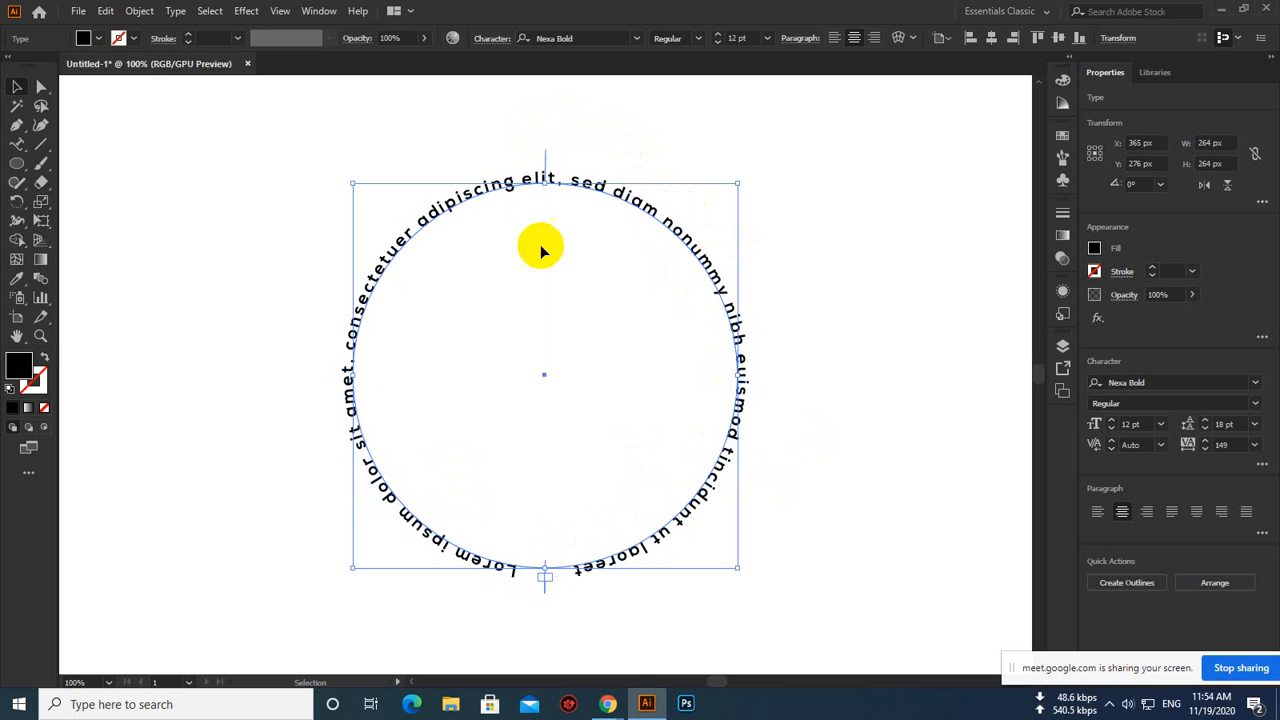
pyautogui.moveTo(544, 590); pyautogui.dragTo(296, 604)
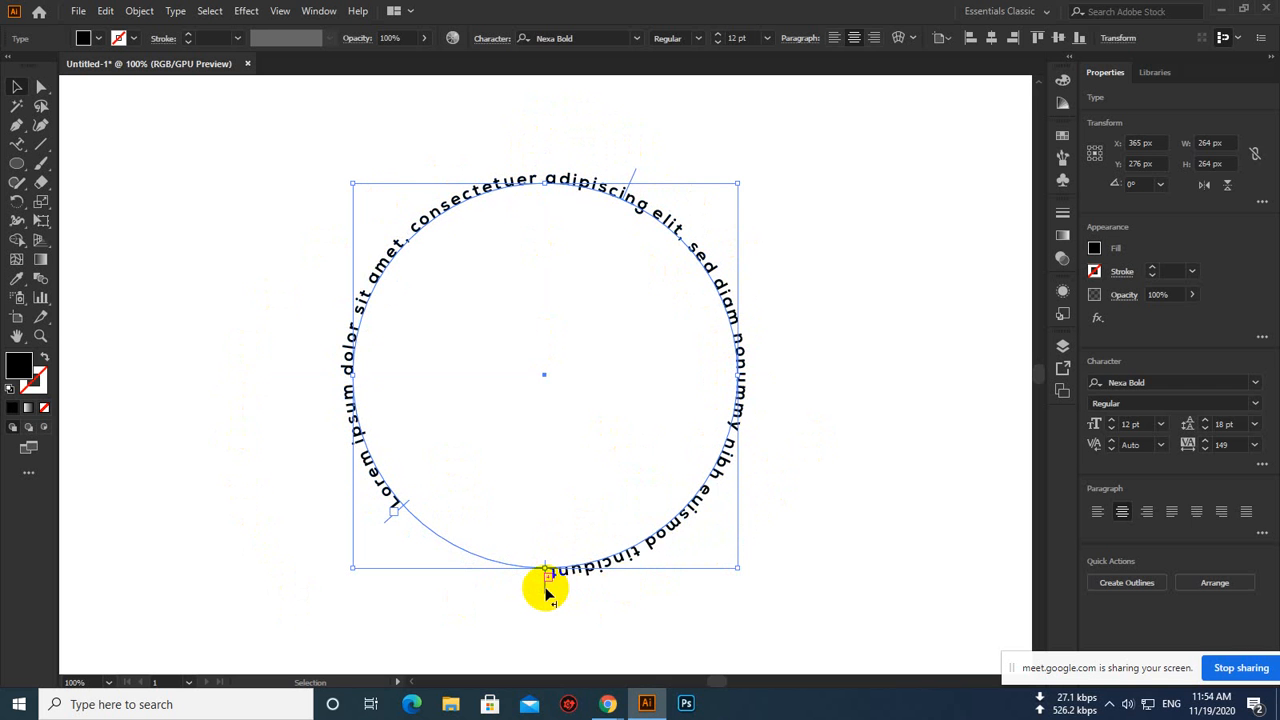
pyautogui.moveTo(543, 586); pyautogui.dragTo(726, 550)
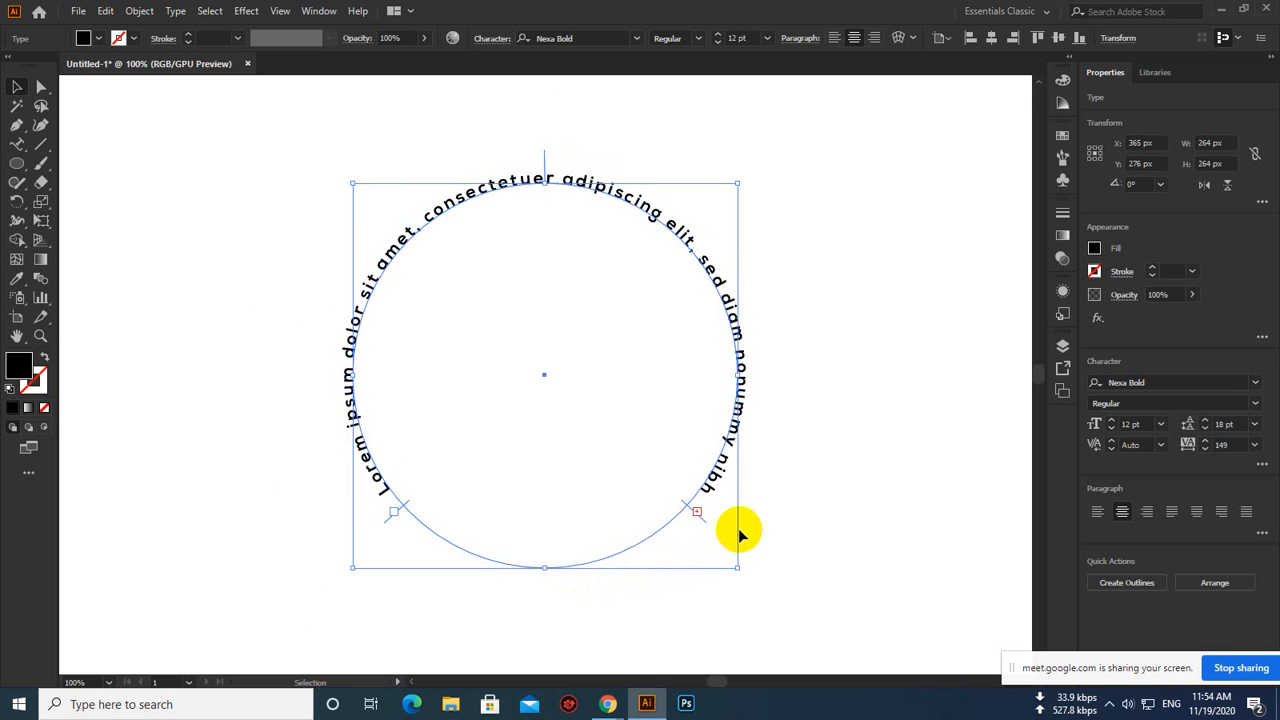
pyautogui.click(868, 344)
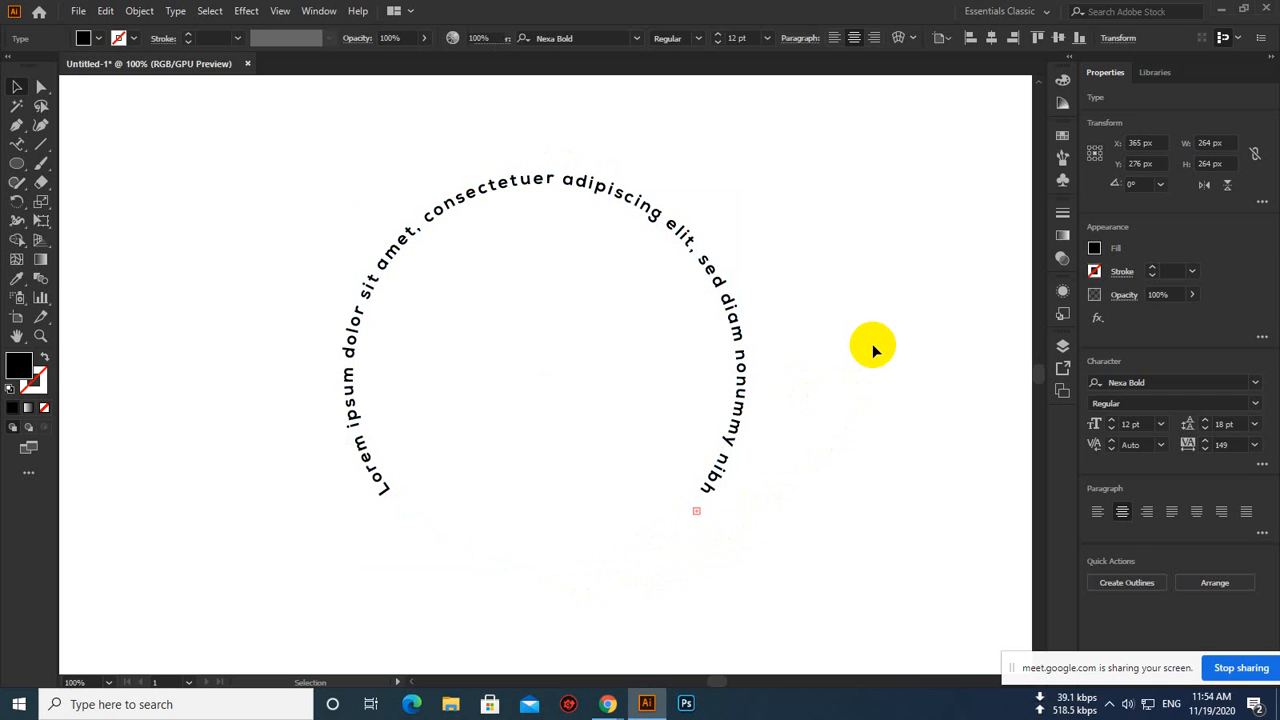
pyautogui.click(737, 322)
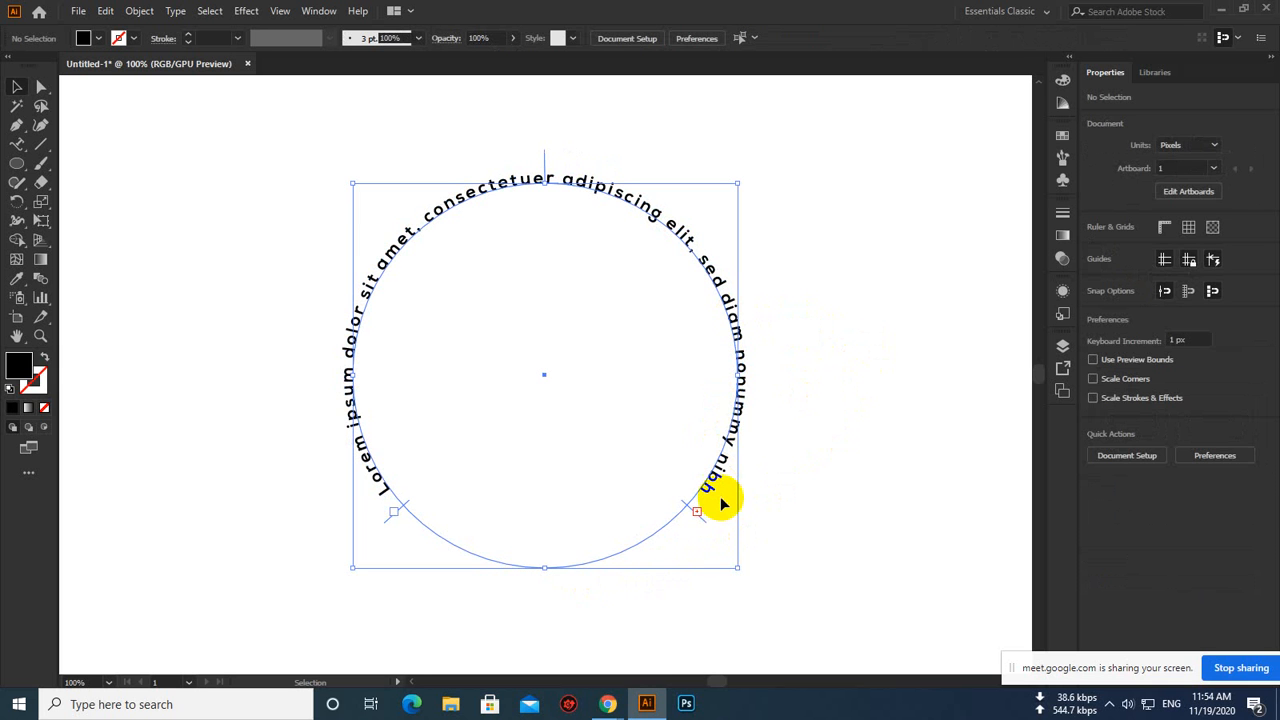
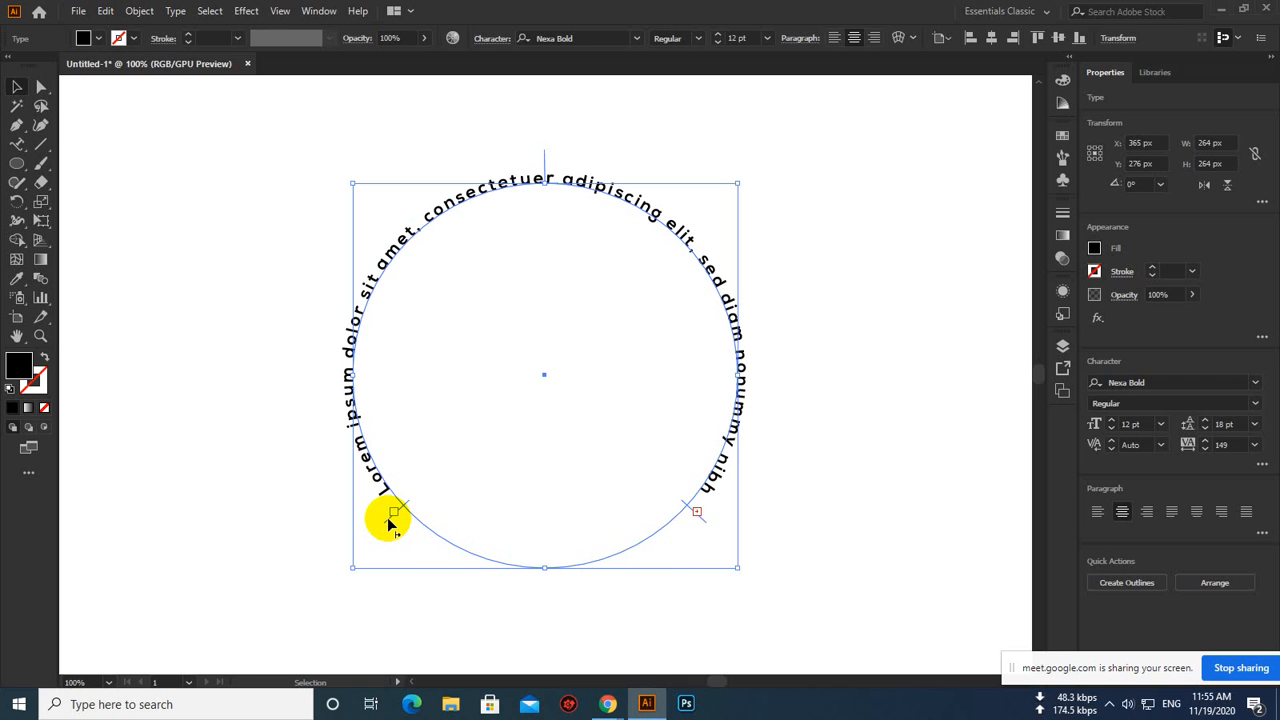
# Move the text's start and end brackets slightly up the circle's lower sides and align the centre bracket with its top
pyautogui.moveTo(388, 520); pyautogui.dragTo(413, 534)
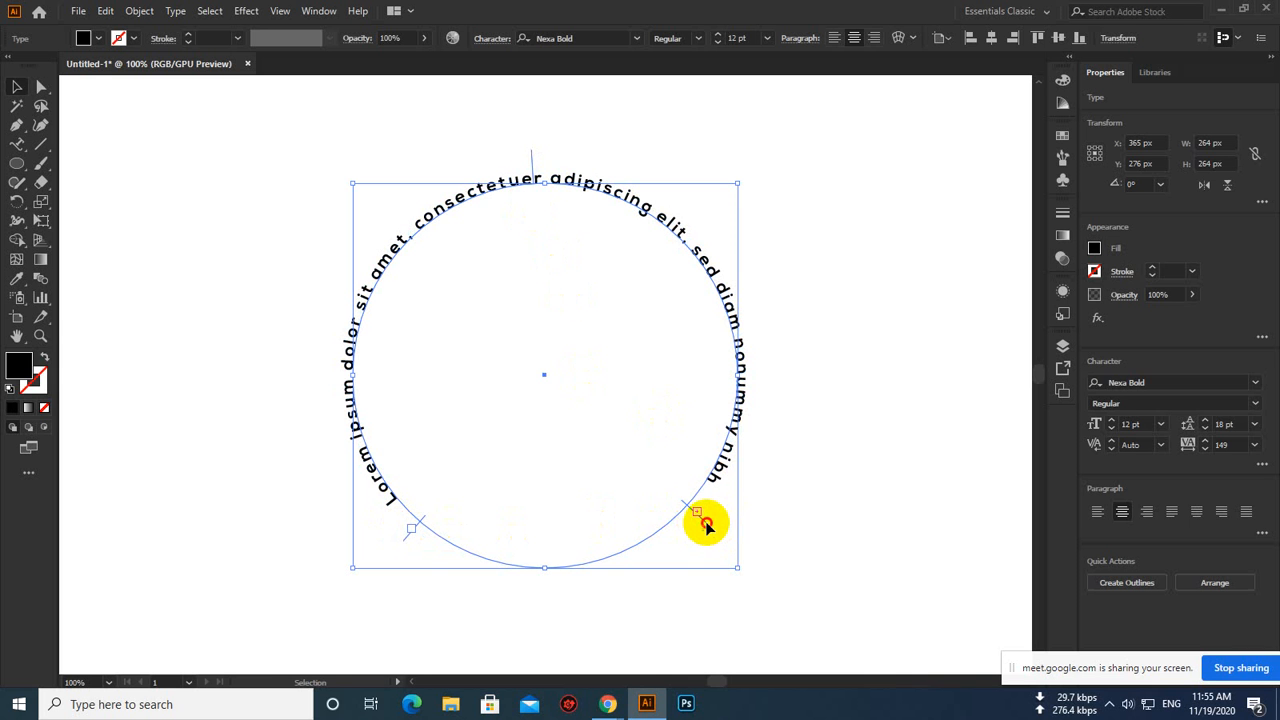
pyautogui.moveTo(705, 524); pyautogui.dragTo(718, 504)
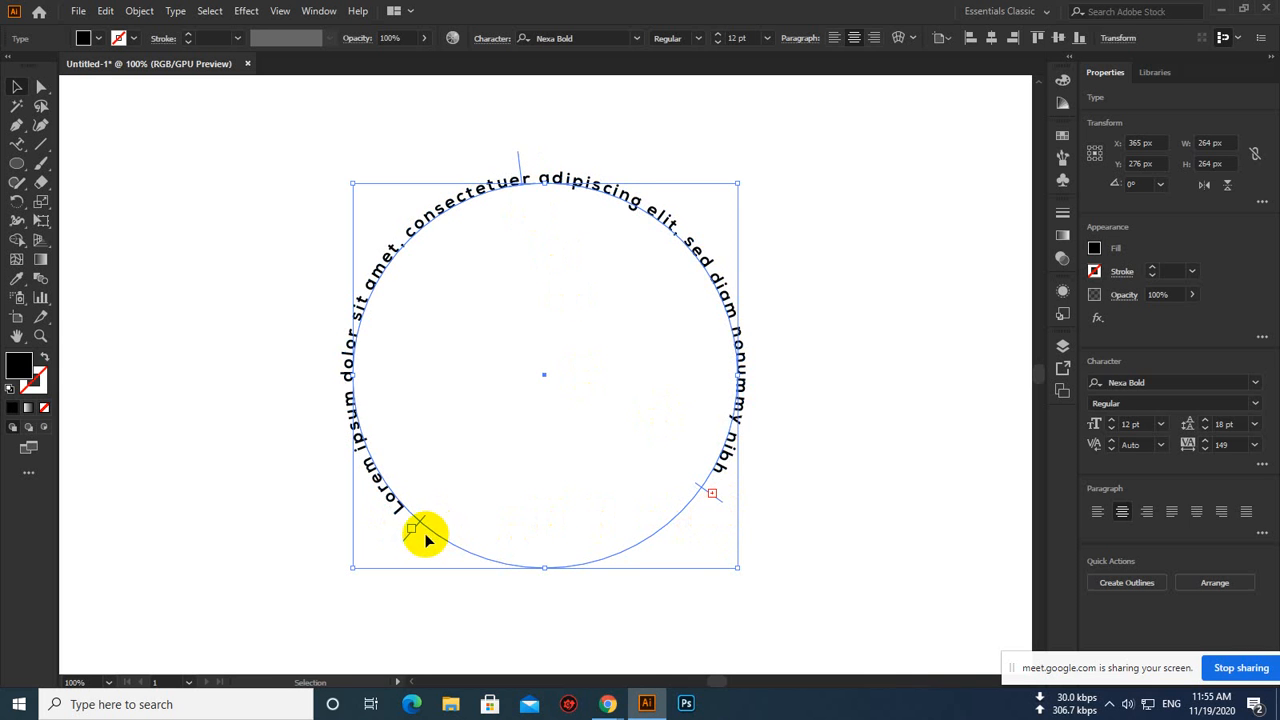
pyautogui.moveTo(410, 540); pyautogui.dragTo(370, 507)
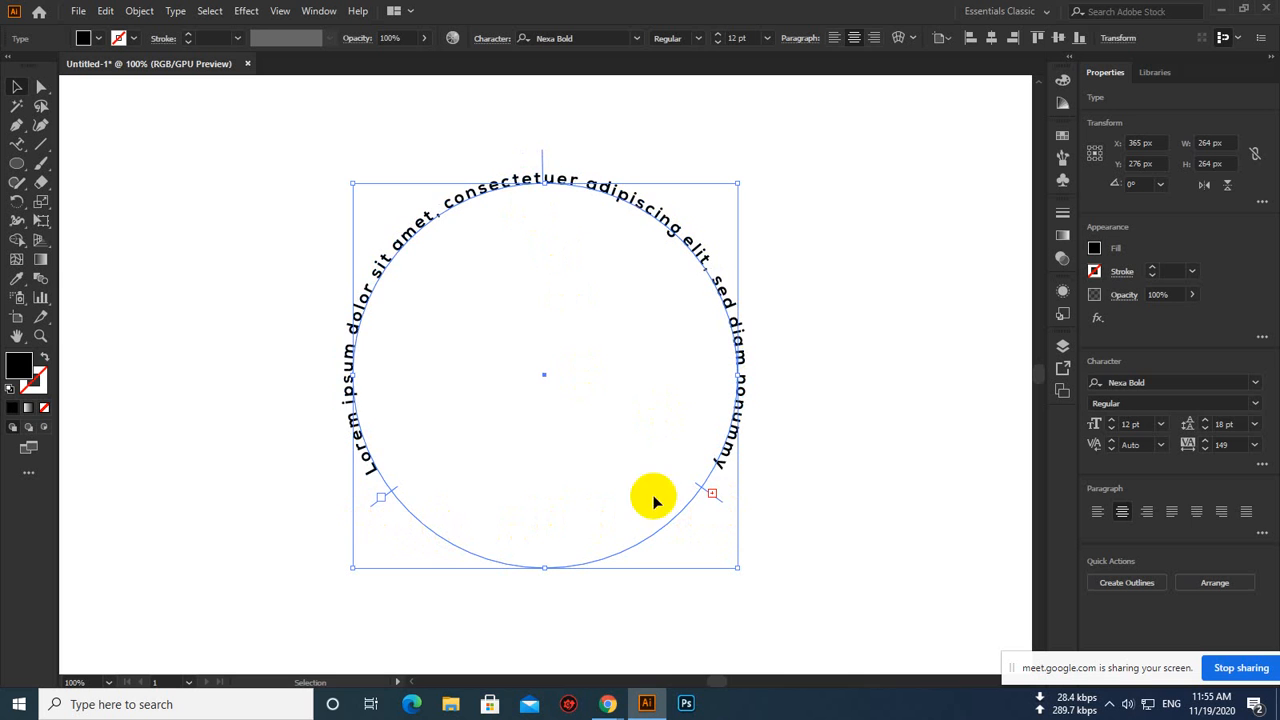
pyautogui.moveTo(714, 499); pyautogui.dragTo(719, 485)
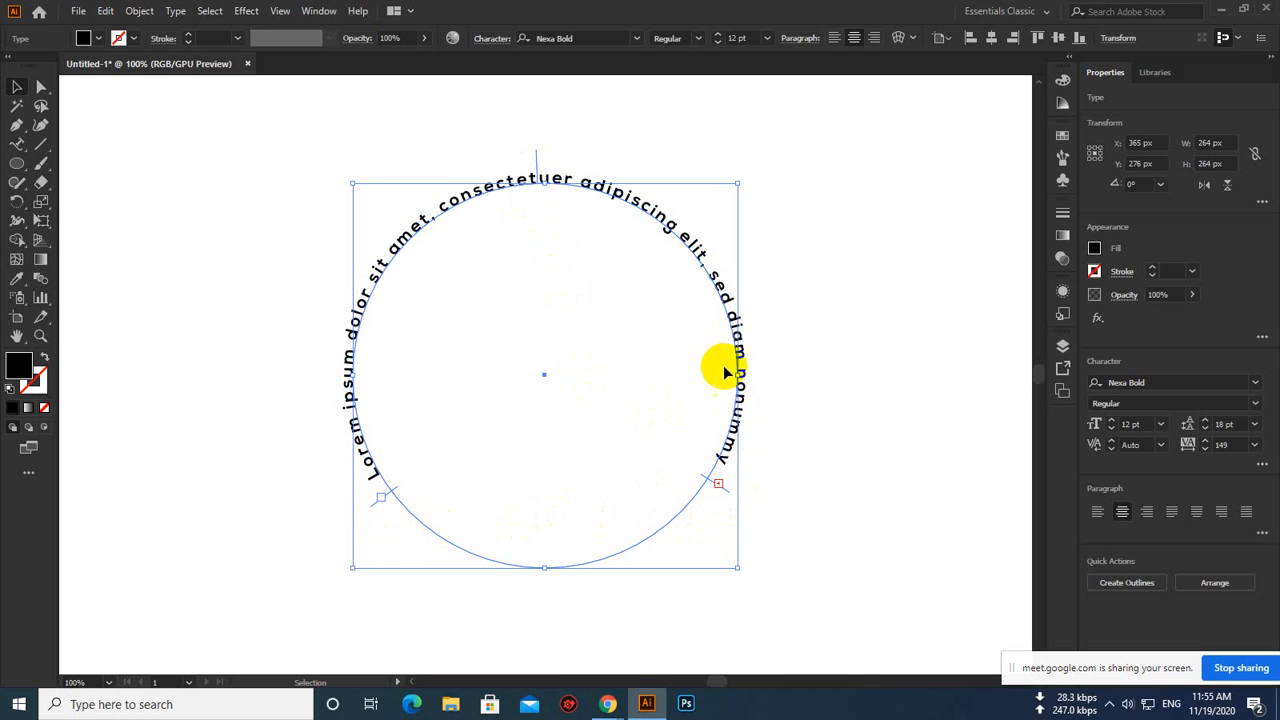
pyautogui.moveTo(378, 512); pyautogui.dragTo(360, 497)
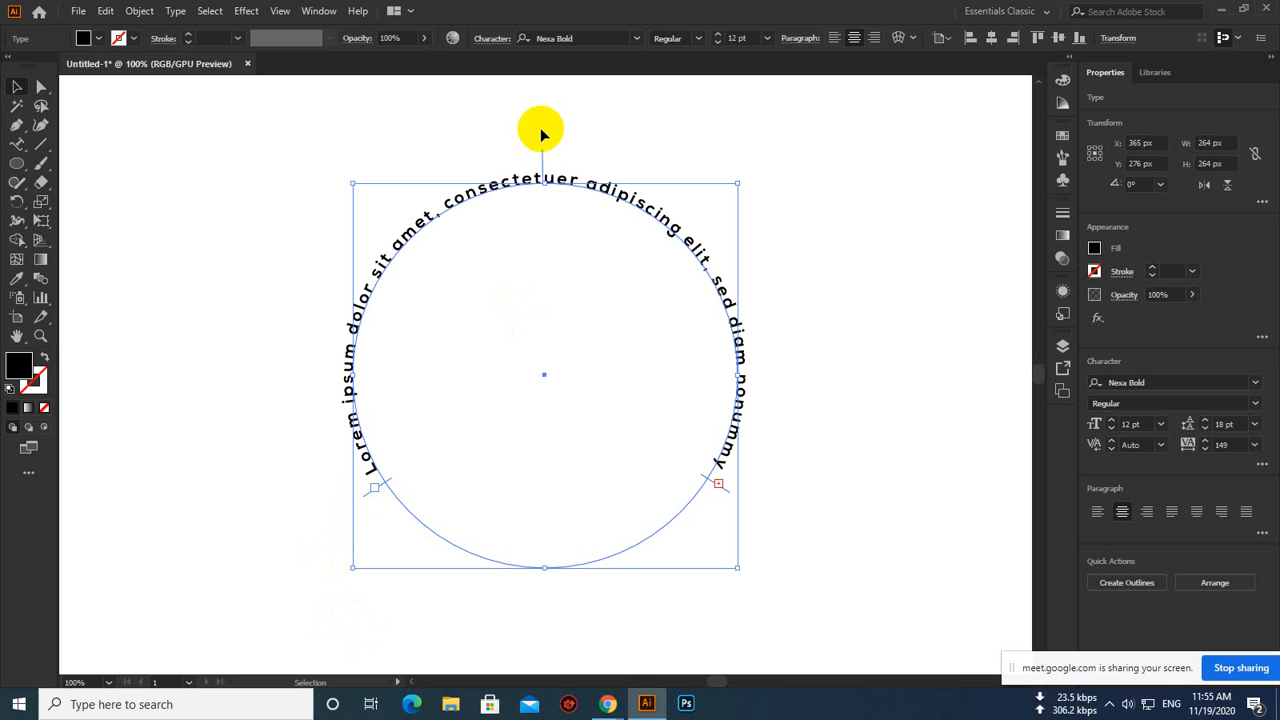
pyautogui.moveTo(544, 153); pyautogui.dragTo(545, 155)
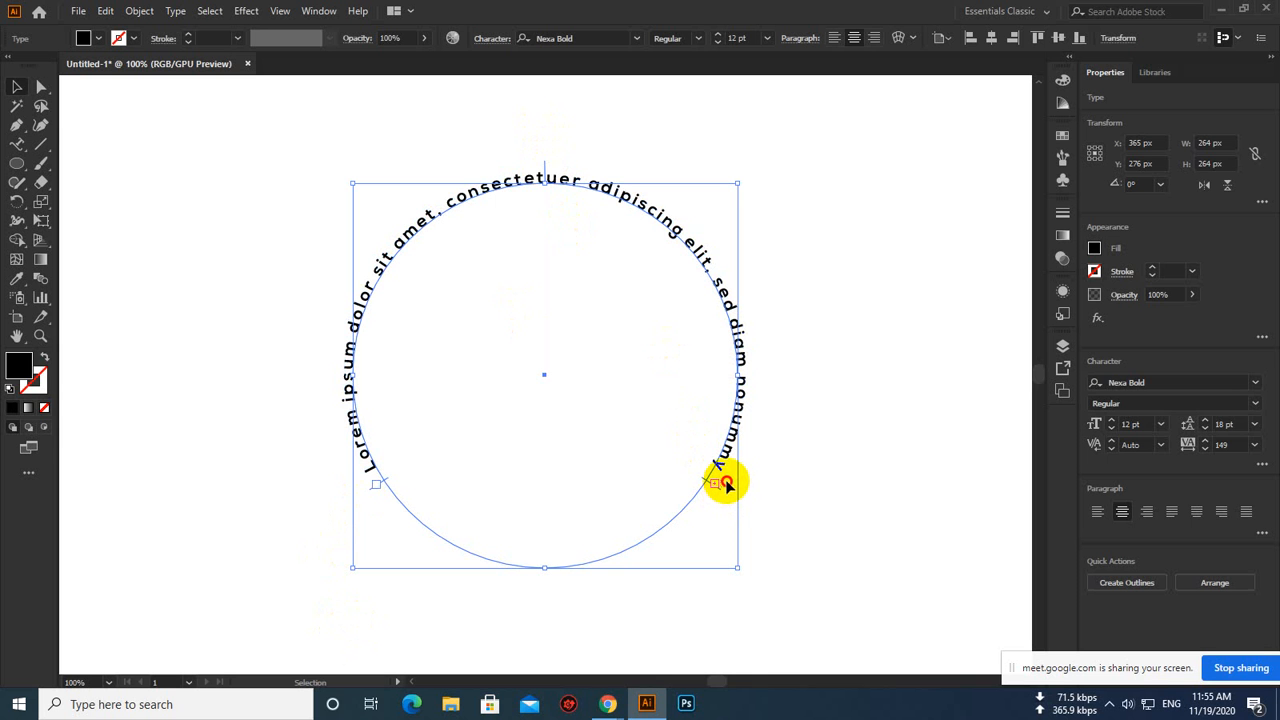
# Raise the text's start and end brackets further up both sides of the circle to balance the arc
pyautogui.moveTo(717, 491); pyautogui.dragTo(719, 486)
pyautogui.moveTo(731, 484); pyautogui.dragTo(729, 465)
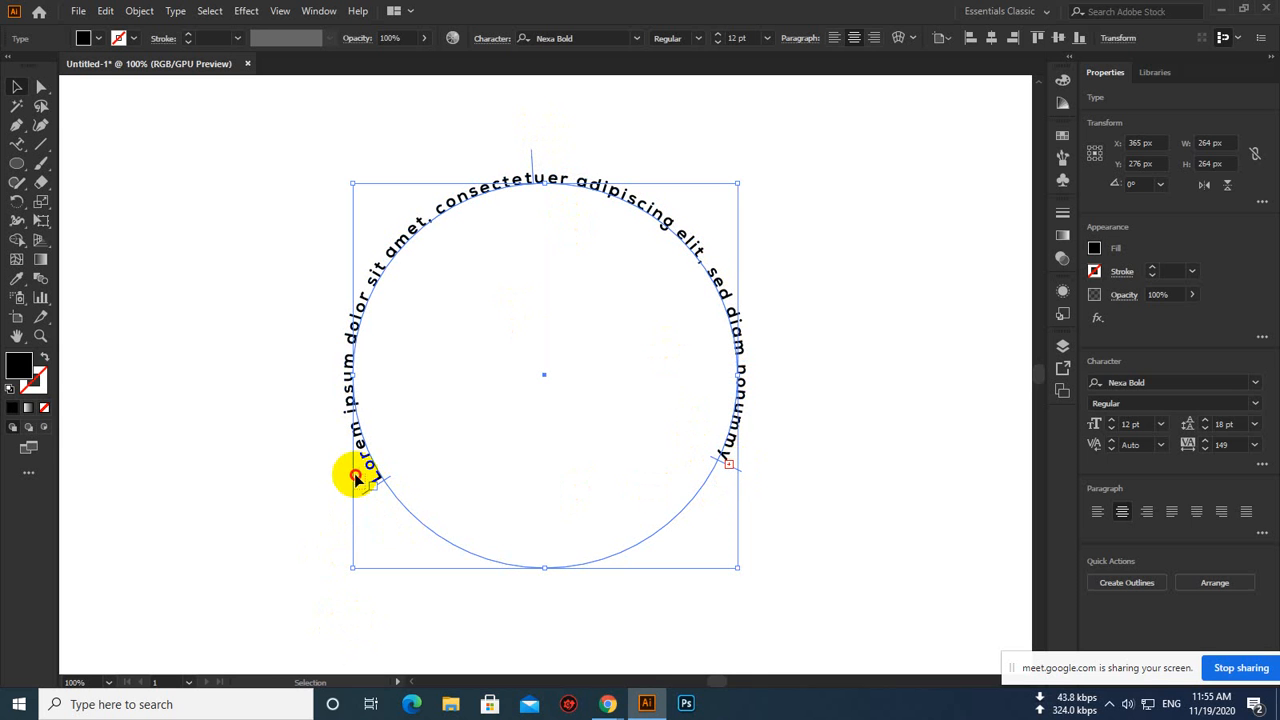
pyautogui.moveTo(366, 491); pyautogui.dragTo(349, 474)
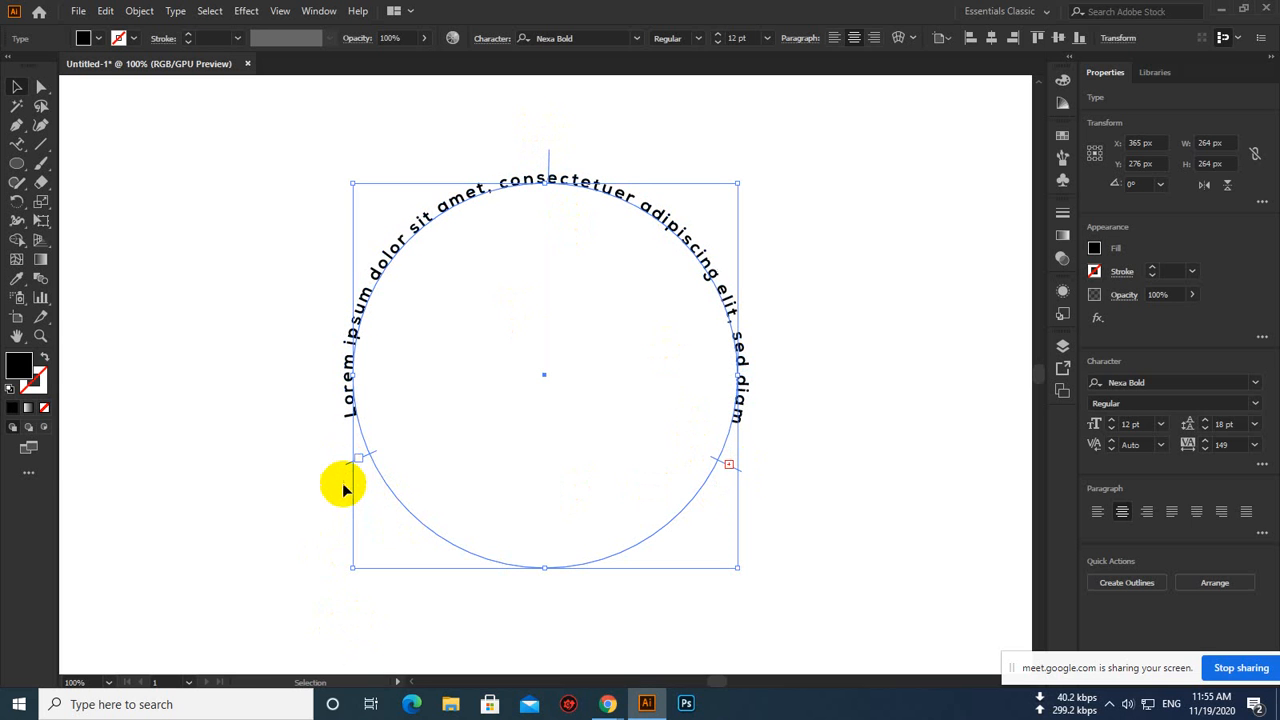
pyautogui.click(752, 455)
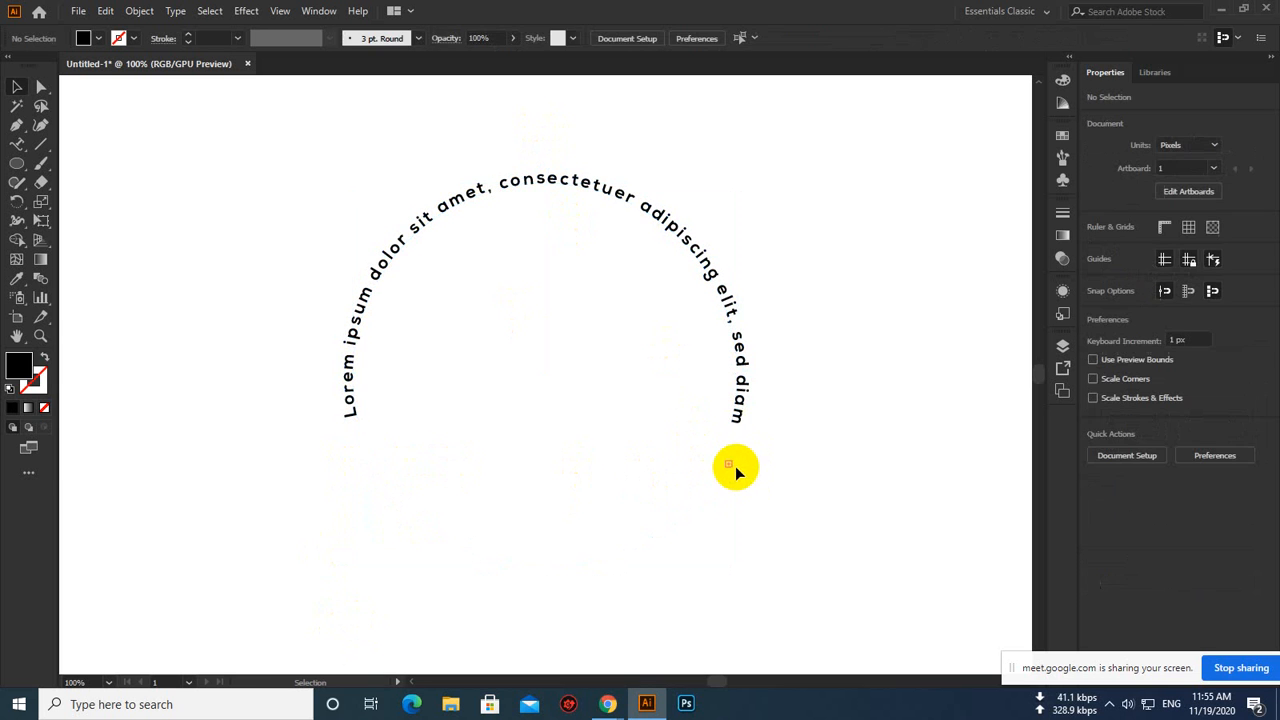
pyautogui.click(740, 408)
pyautogui.moveTo(735, 466); pyautogui.dragTo(735, 451)
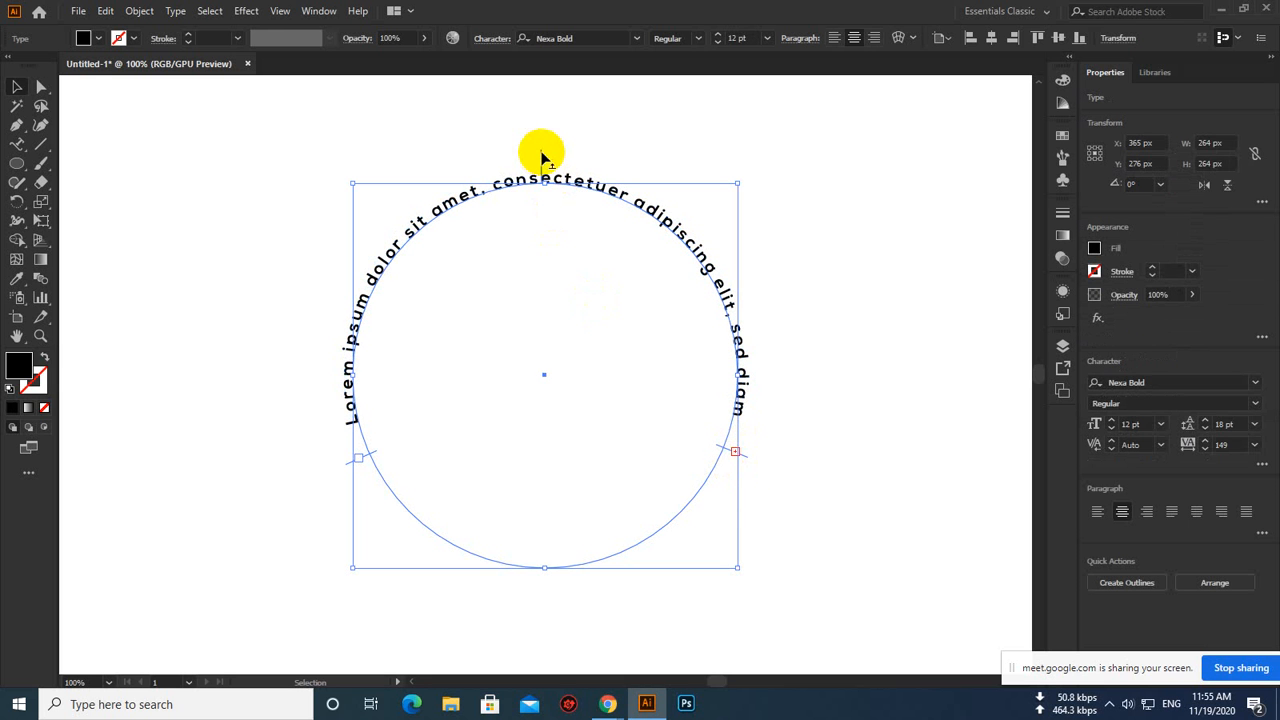
# Nudge the circular text's centre bracket until it lines up with the circle's centre, then deselect the text
pyautogui.moveTo(542, 153); pyautogui.dragTo(545, 153)
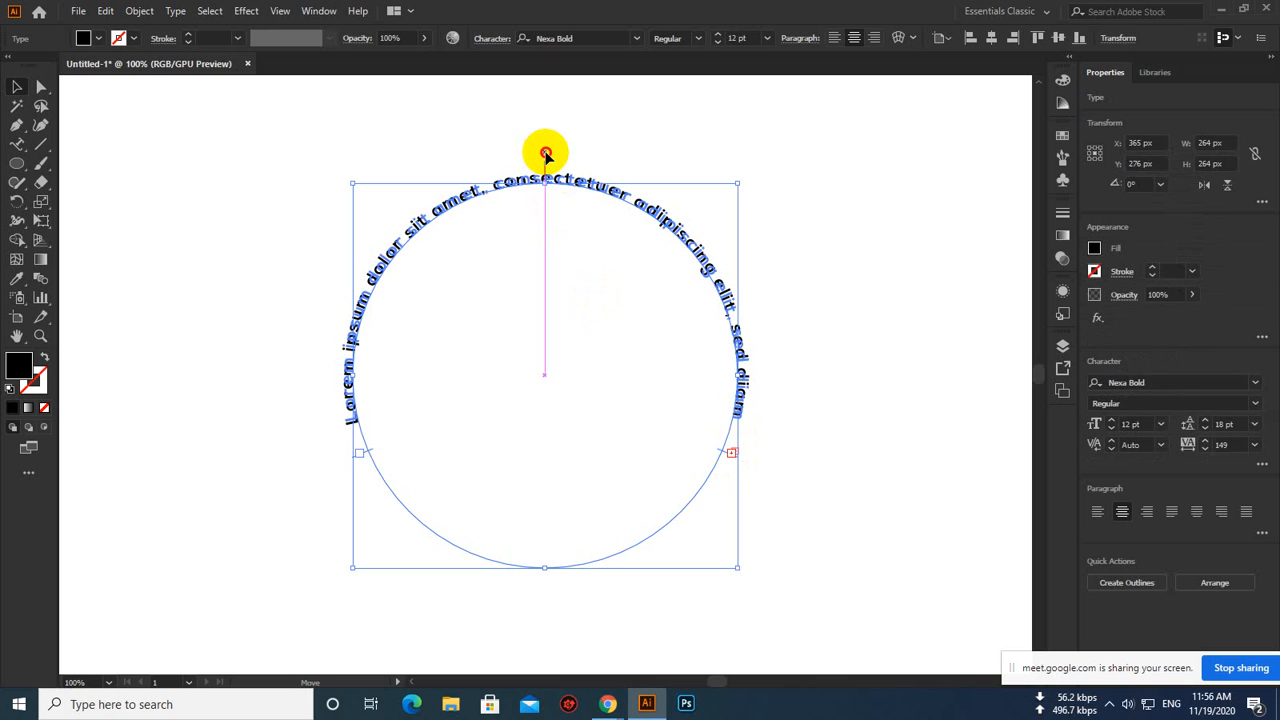
pyautogui.moveTo(545, 153); pyautogui.dragTo(544, 151)
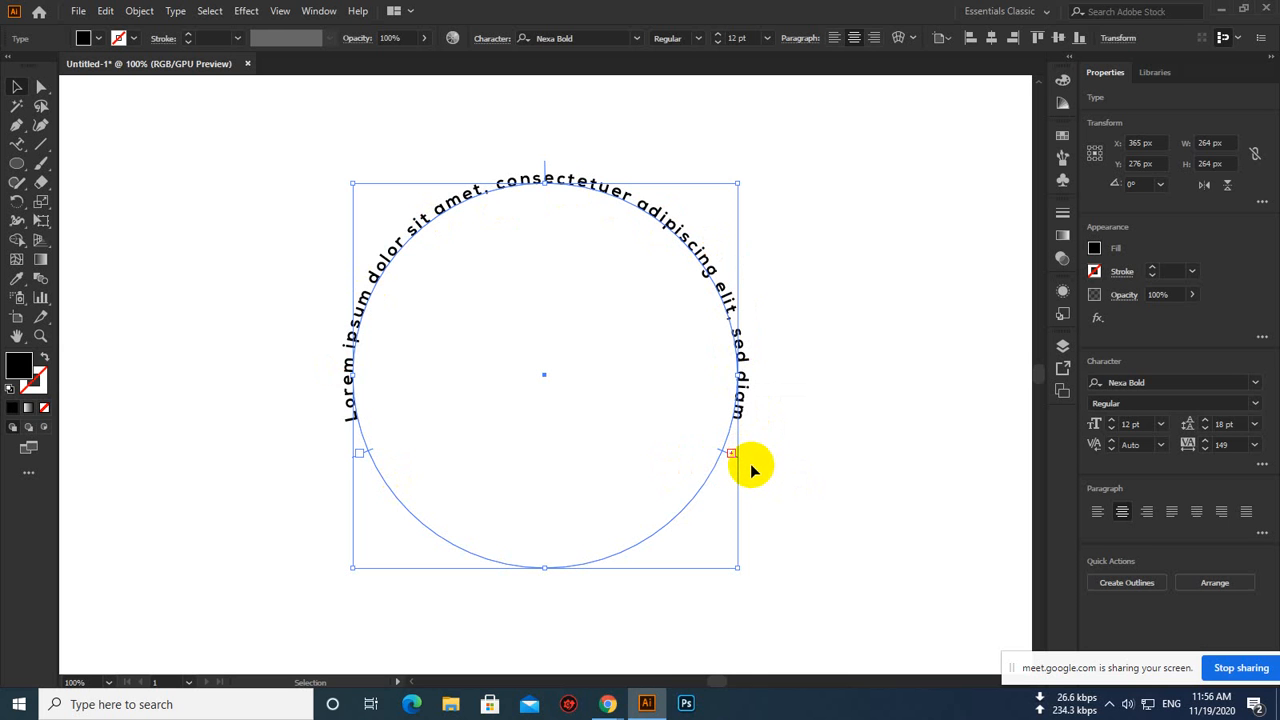
pyautogui.click(788, 450)
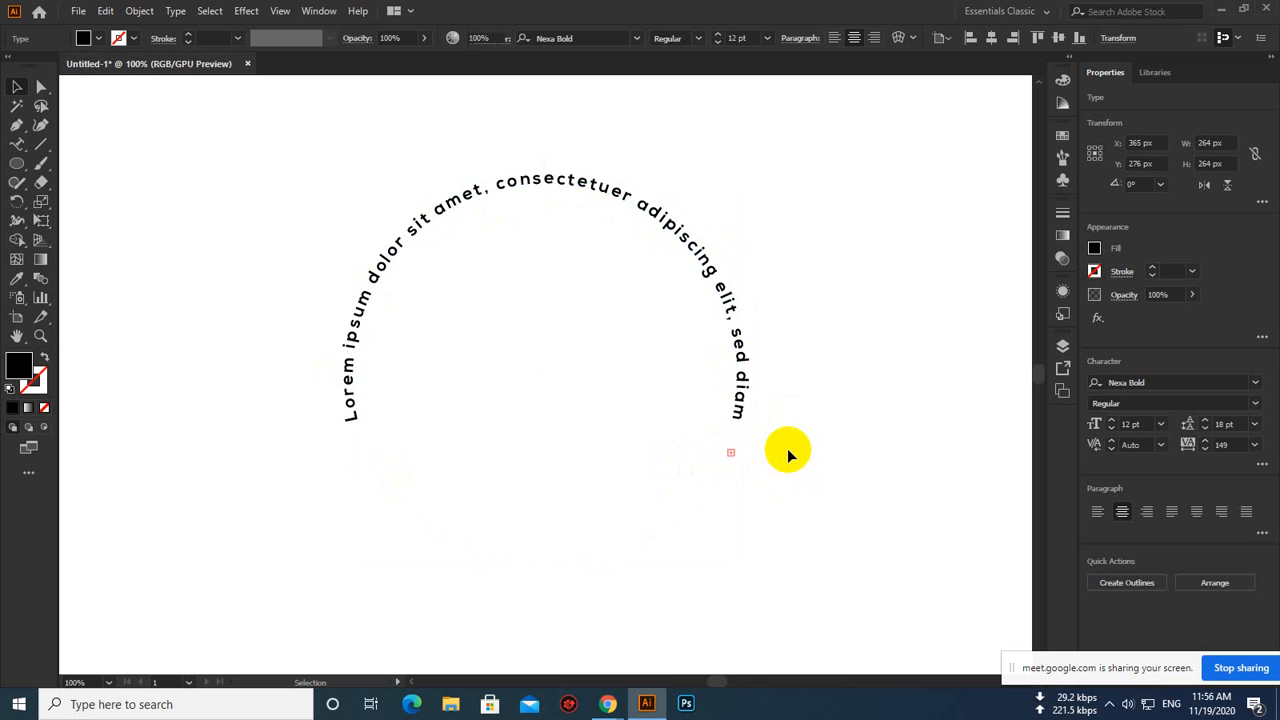
# Extend the circular text by pulling its start and end brackets evenly down the circle's lower sides
pyautogui.click(537, 177)
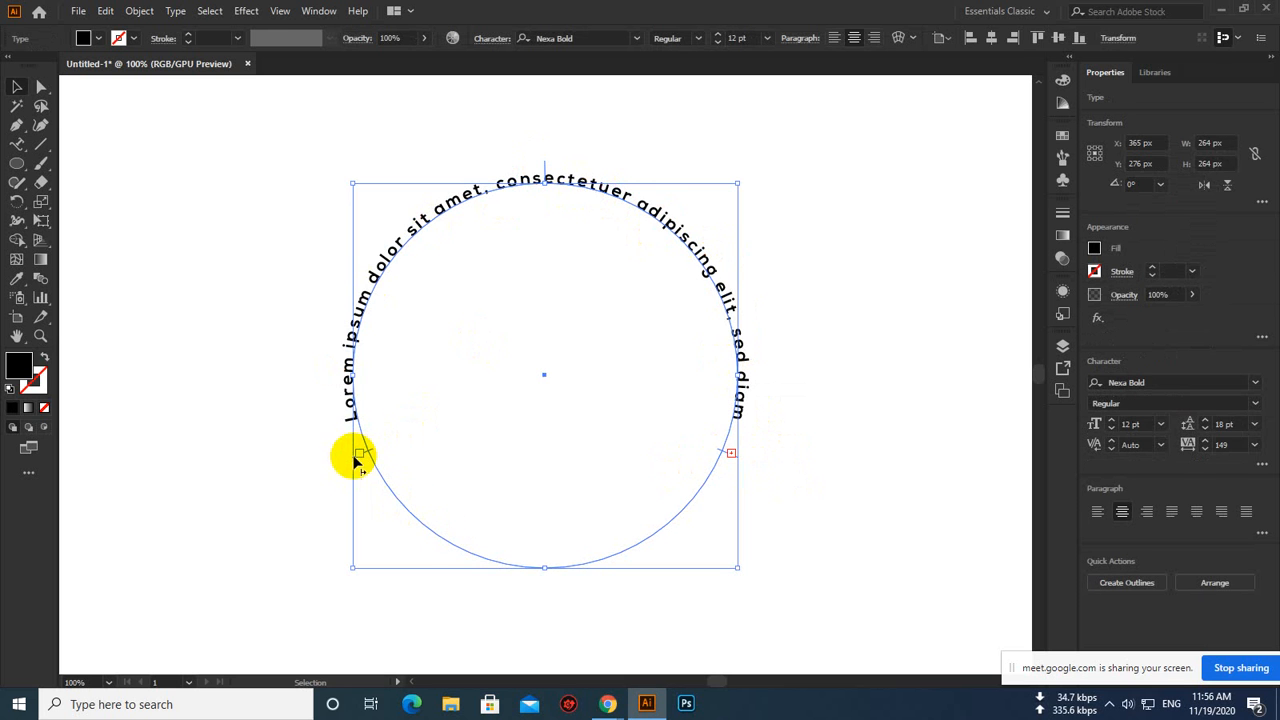
pyautogui.moveTo(354, 457); pyautogui.dragTo(380, 491)
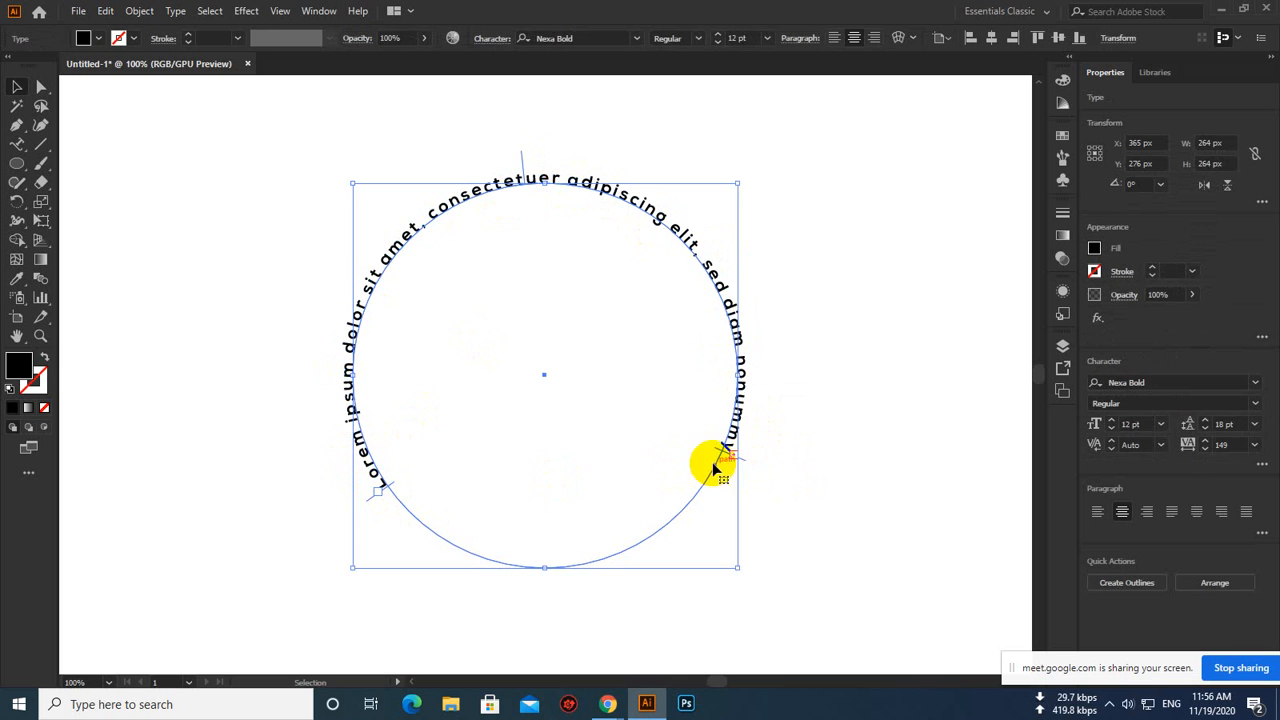
pyautogui.moveTo(737, 458); pyautogui.dragTo(726, 508)
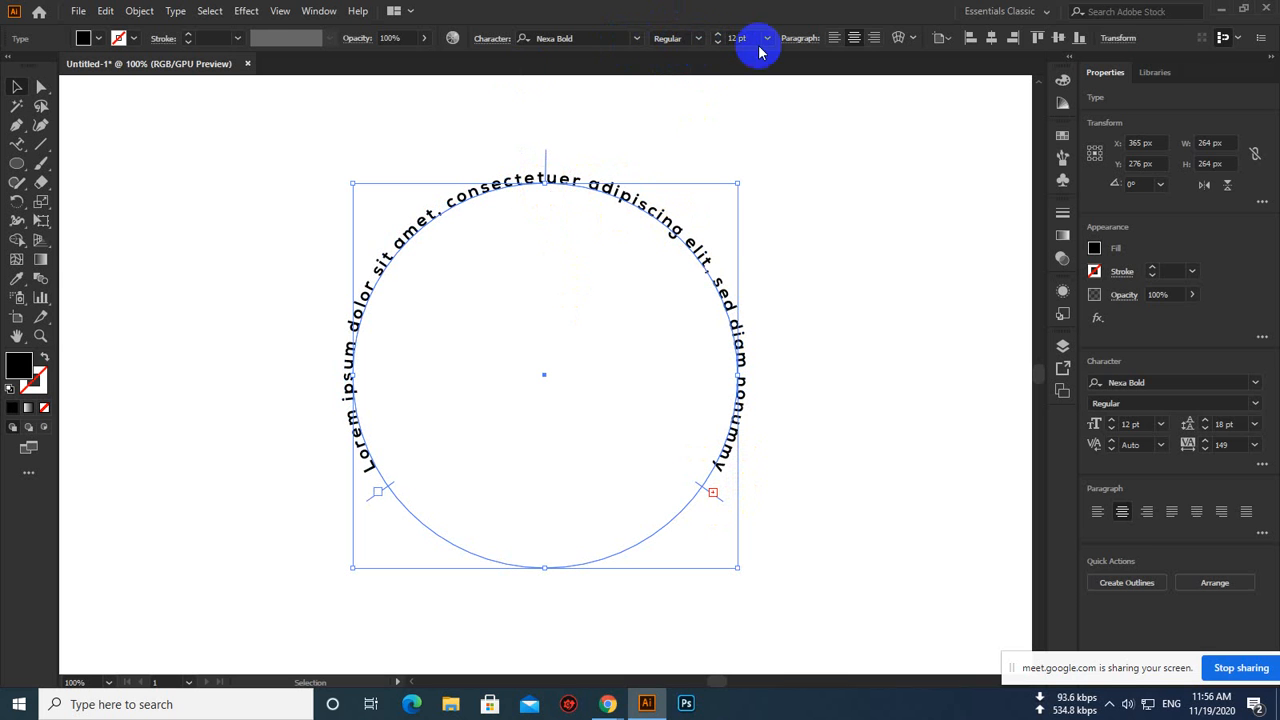
pyautogui.click(820, 218)
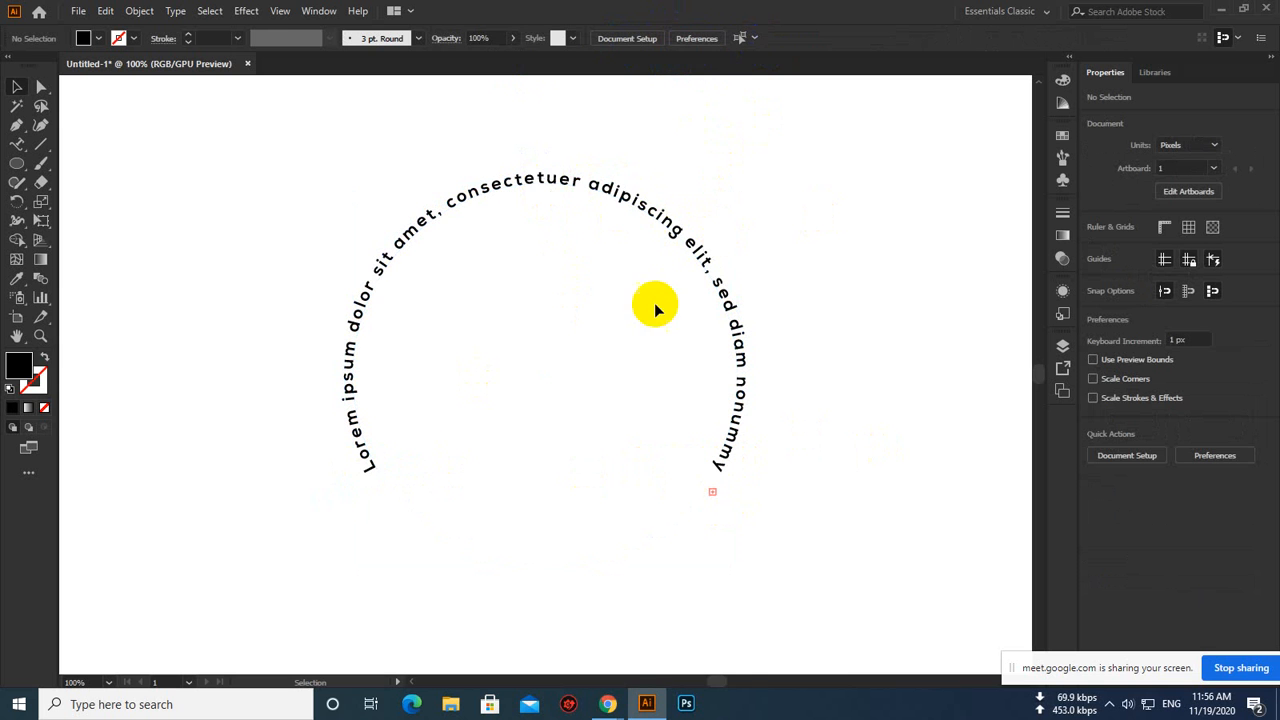
# Bring the text's start and end brackets closer together near the circle's bottom, keeping them symmetrical so the arc fits more words
pyautogui.click(620, 193)
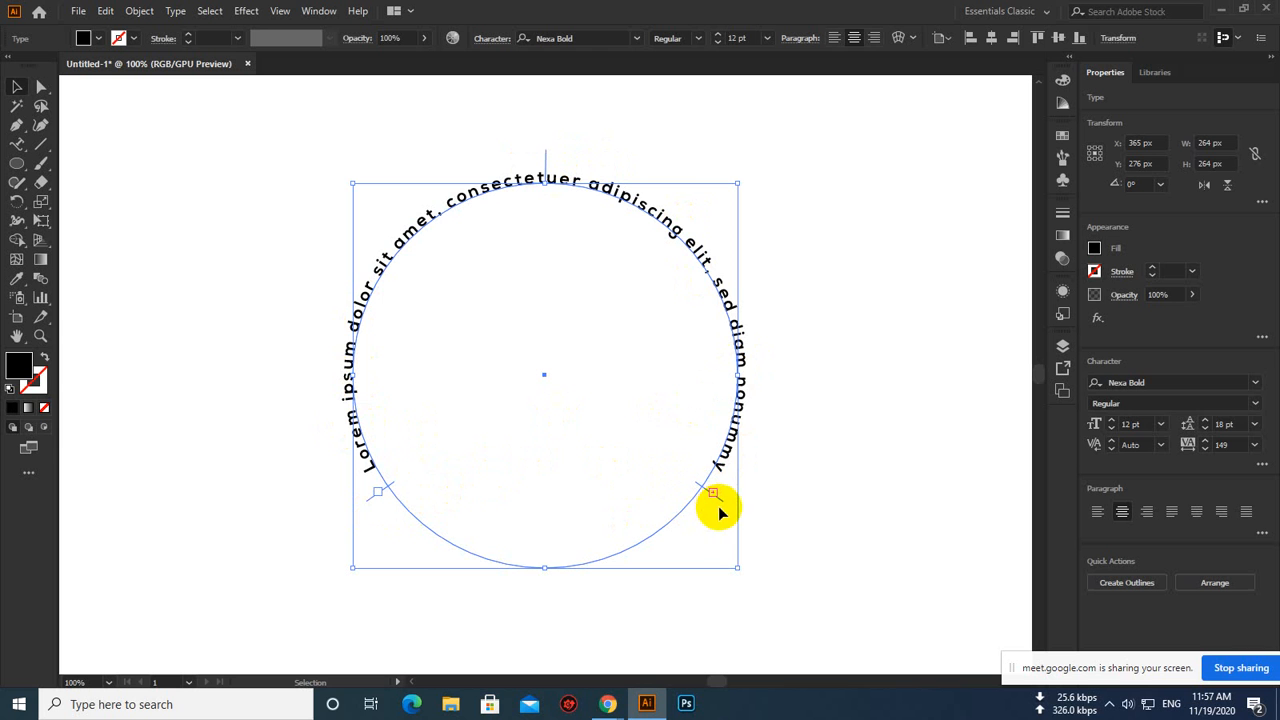
pyautogui.moveTo(723, 503); pyautogui.dragTo(689, 521)
pyautogui.moveTo(374, 502); pyautogui.dragTo(400, 532)
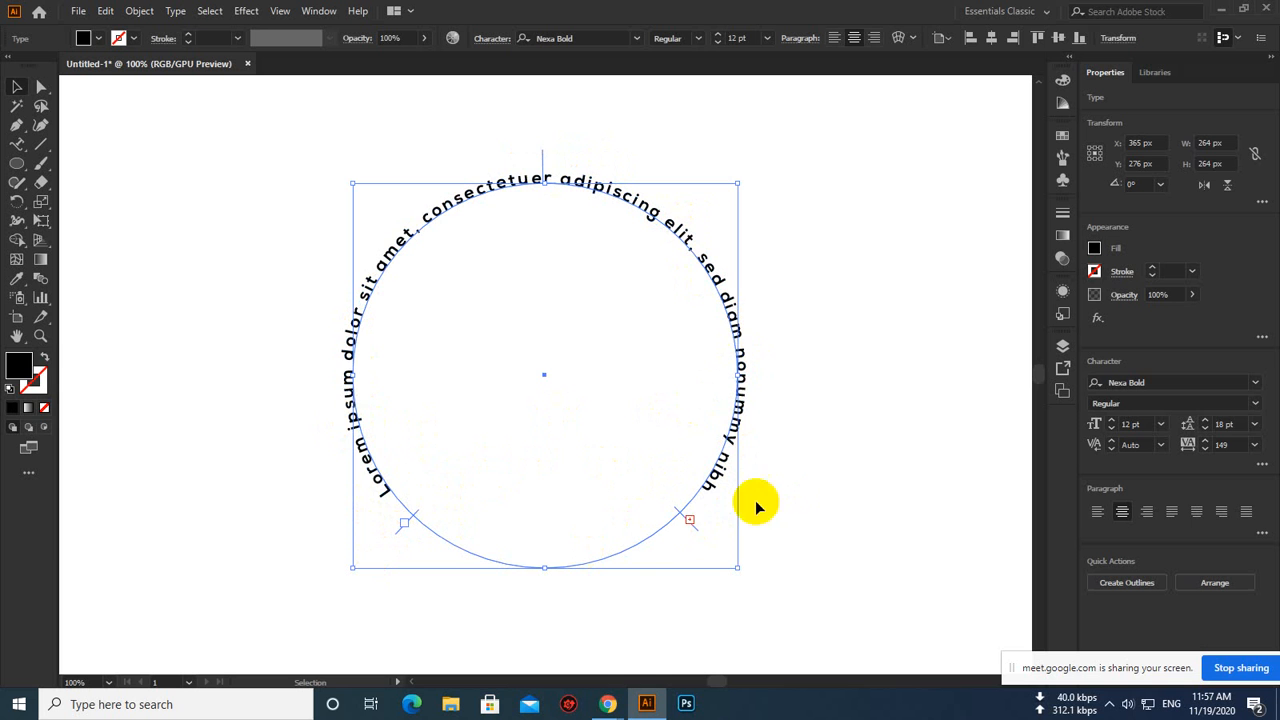
pyautogui.moveTo(689, 531); pyautogui.dragTo(660, 545)
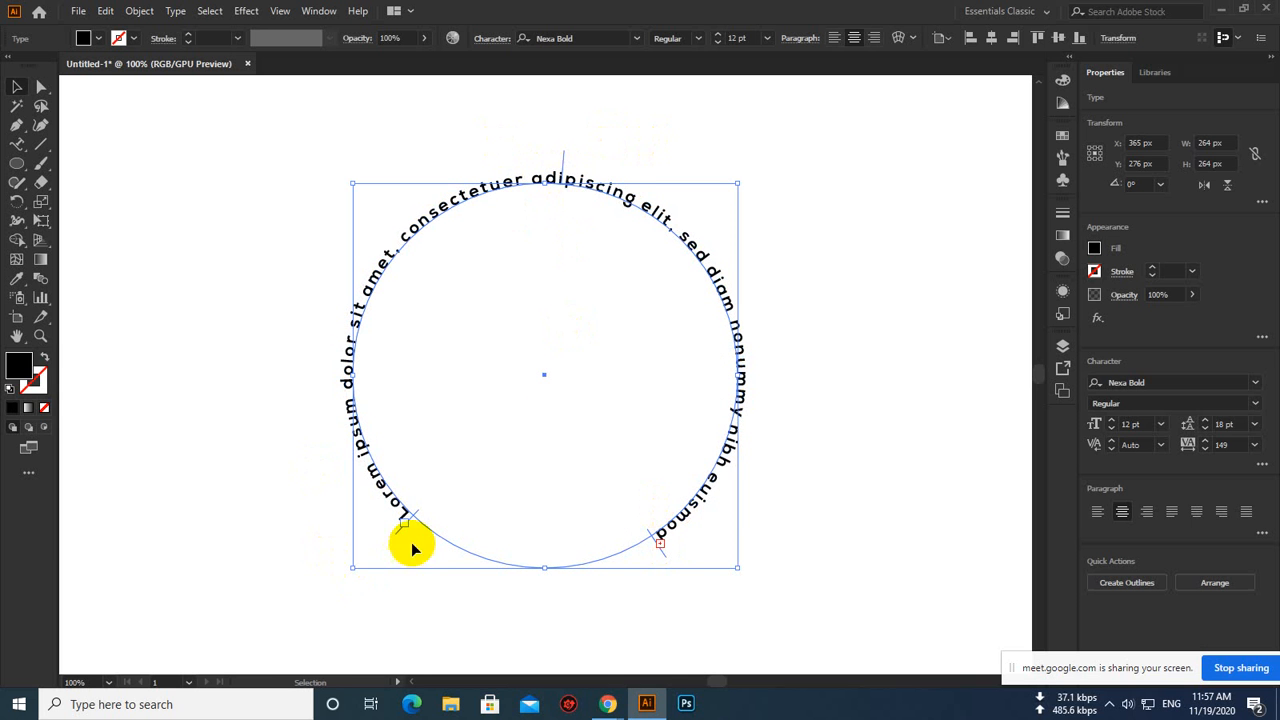
pyautogui.moveTo(394, 531); pyautogui.dragTo(431, 544)
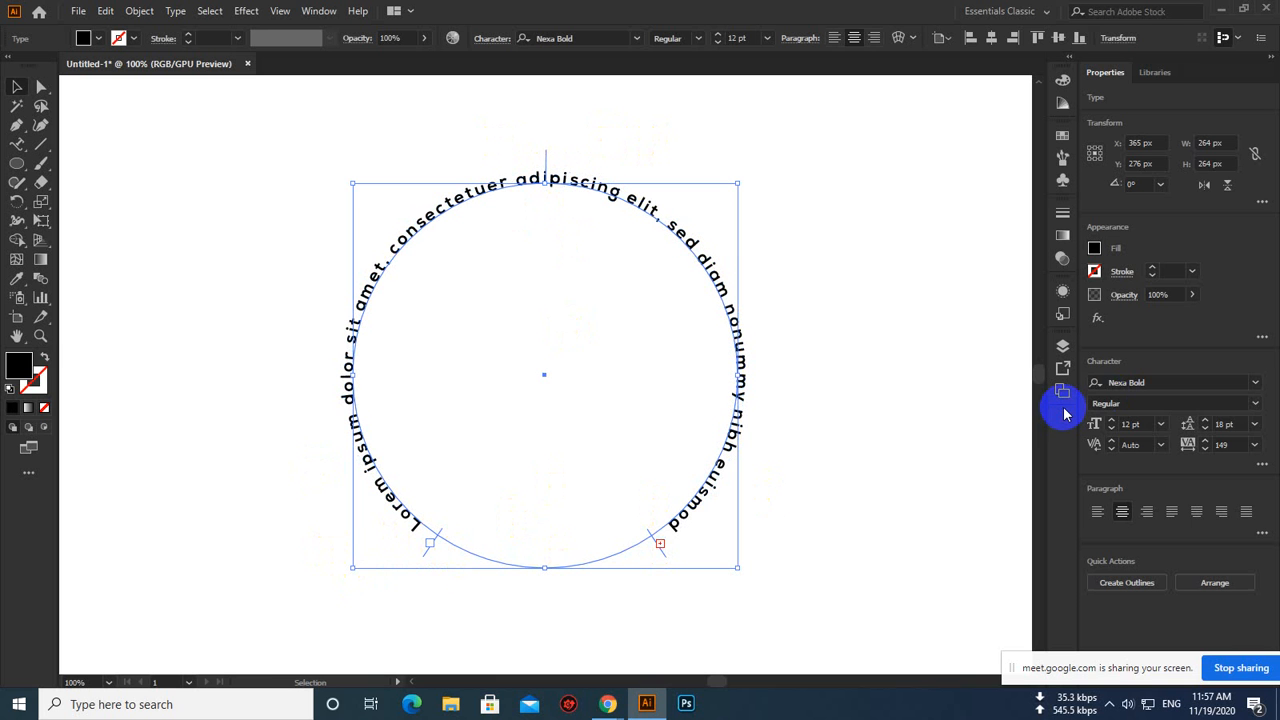
# Delete the text running around the circle
pyautogui.click(955, 391)
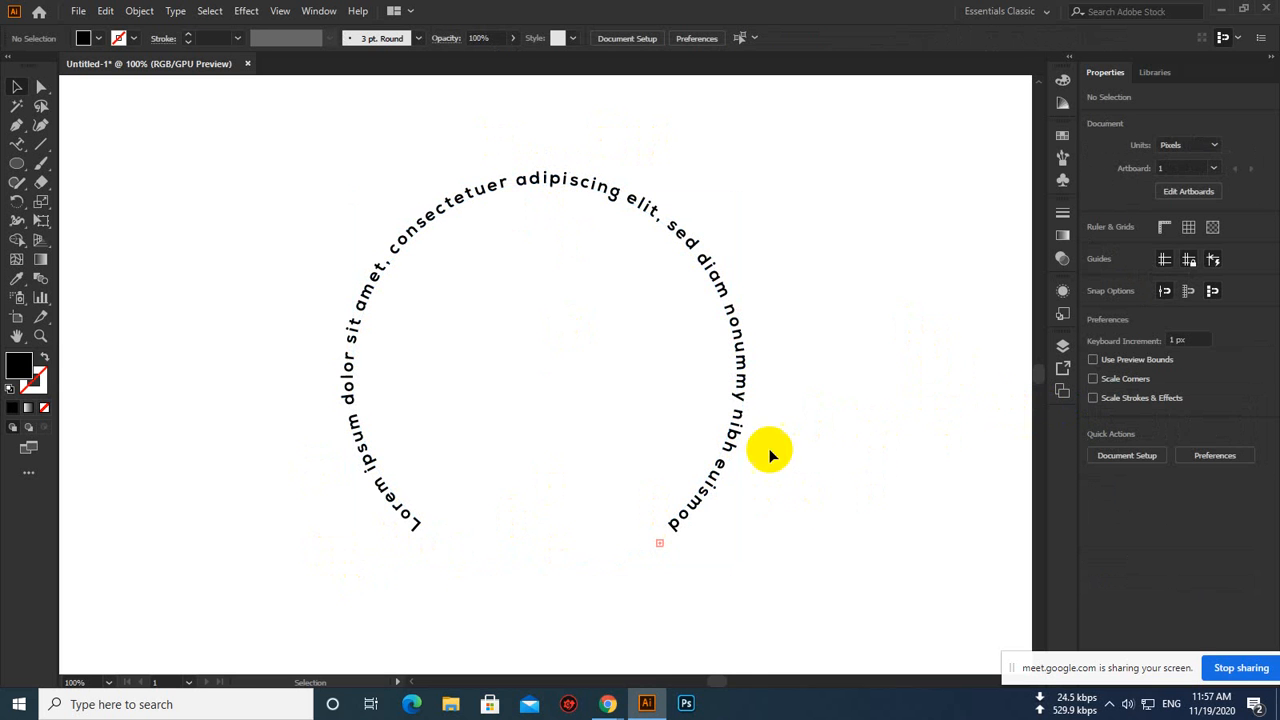
pyautogui.click(722, 435)
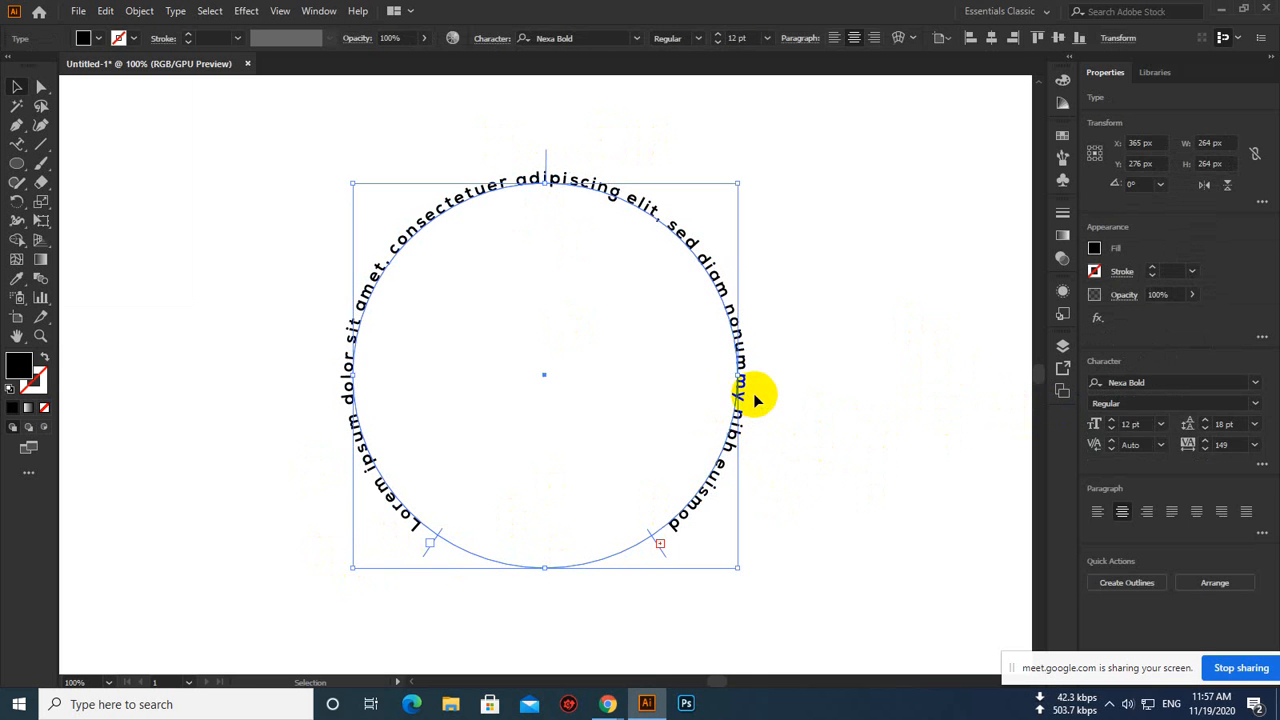
pyautogui.press('Delete')
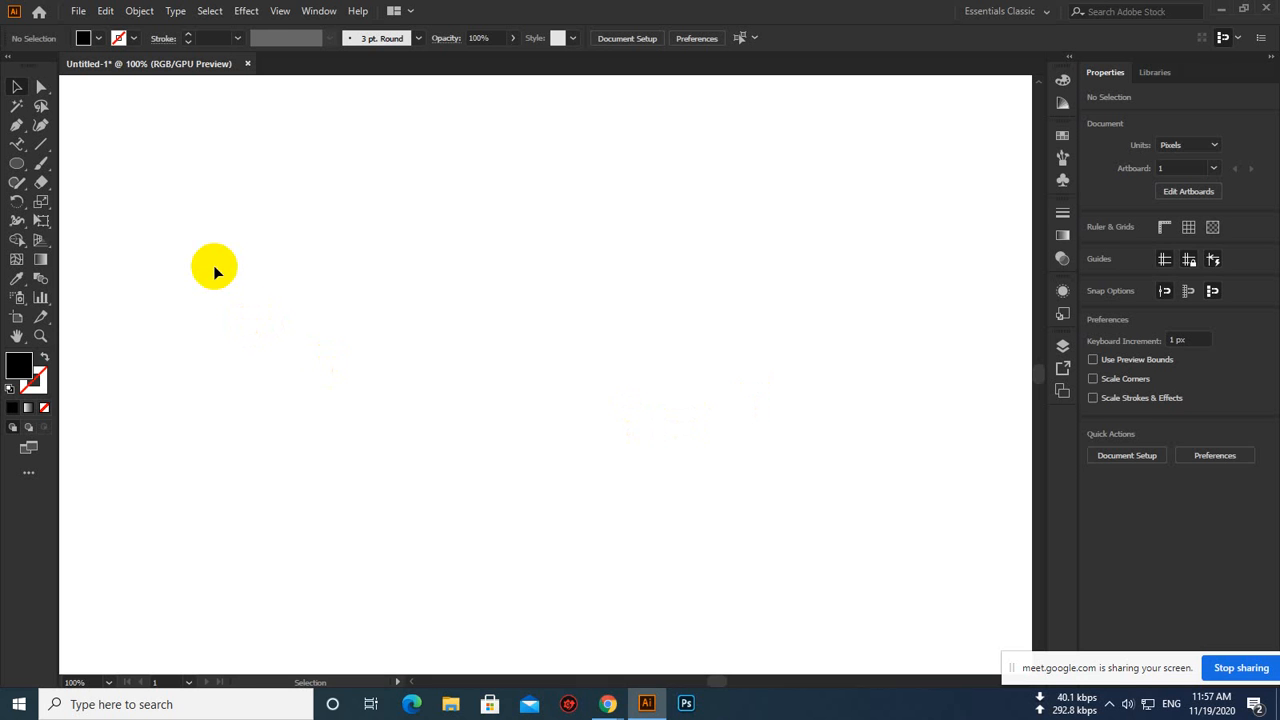
# Create vertical placeholder point text with the Vertical Type tool and move it slightly down and left on the artboard
pyautogui.click(22, 152)
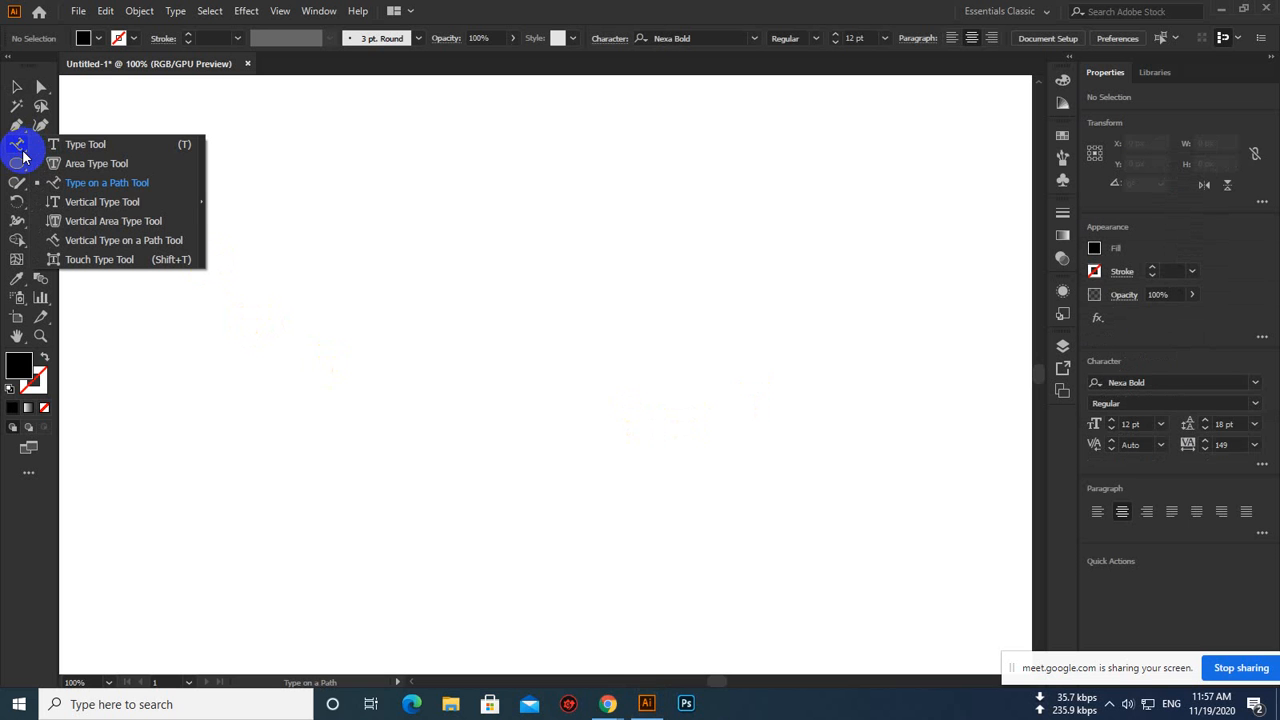
pyautogui.moveTo(24, 157); pyautogui.dragTo(125, 205)
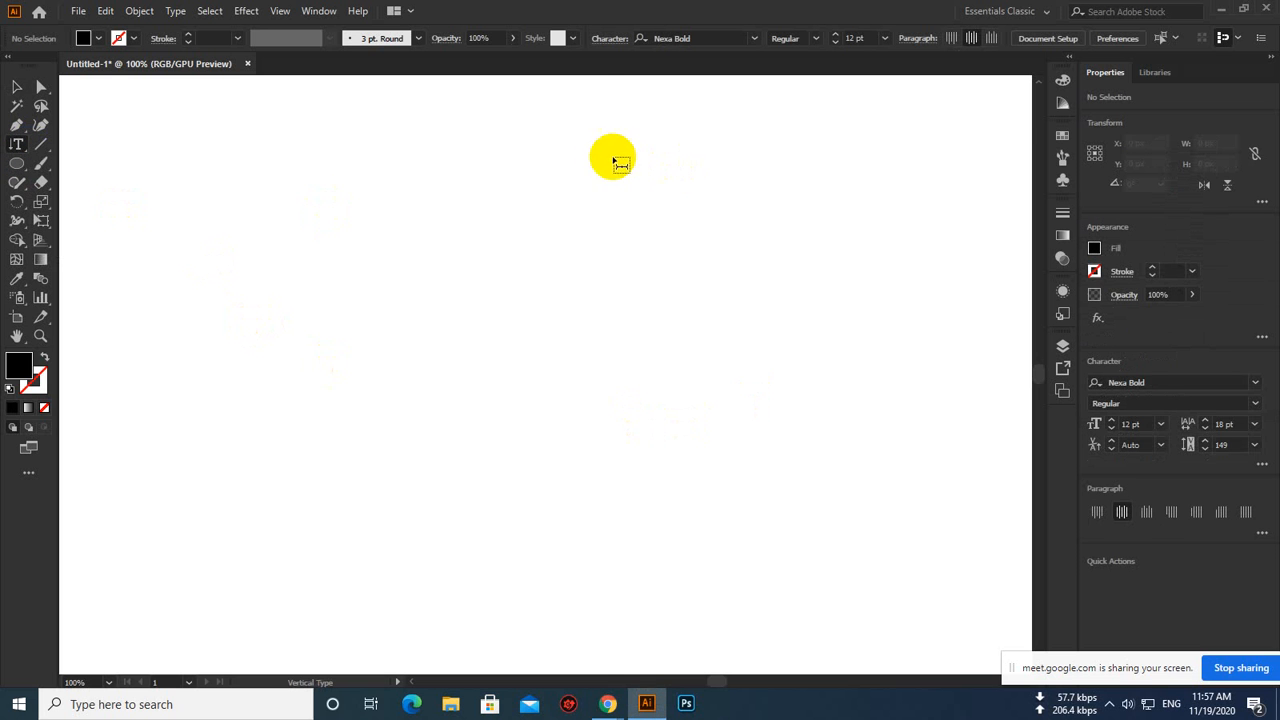
pyautogui.click(598, 155)
pyautogui.scroll(8, 484, 354)
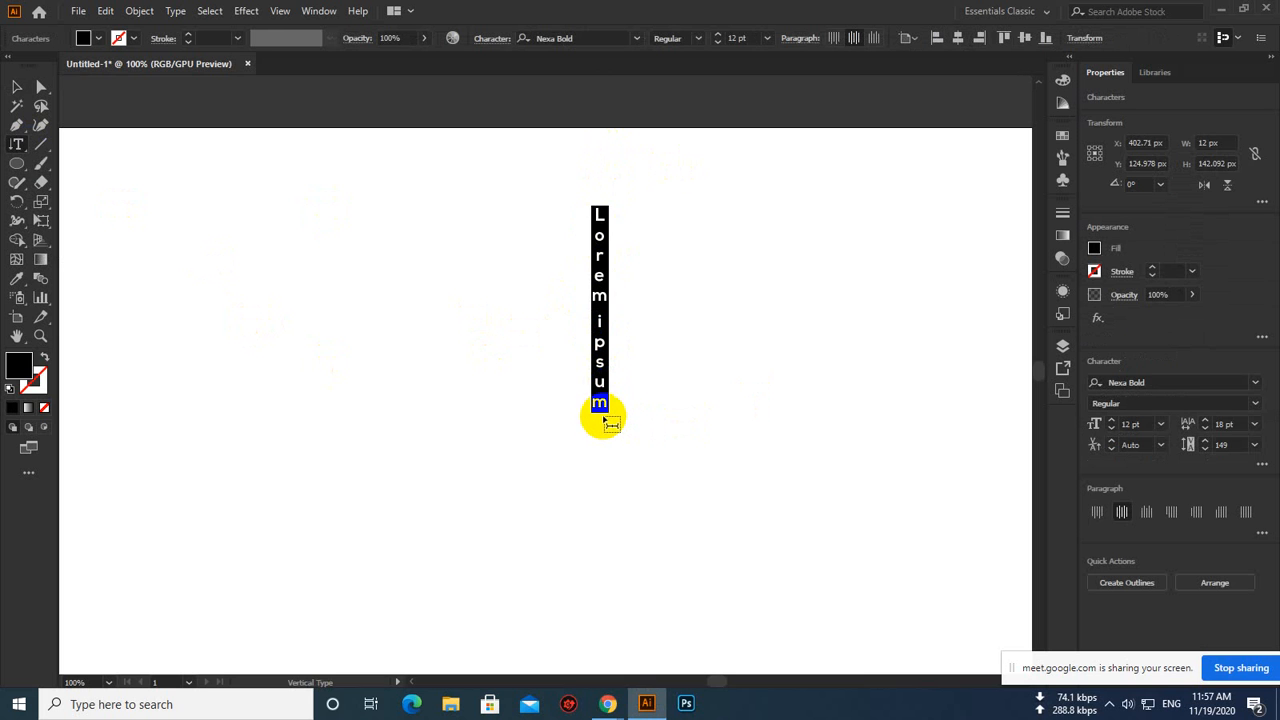
pyautogui.click(16, 143)
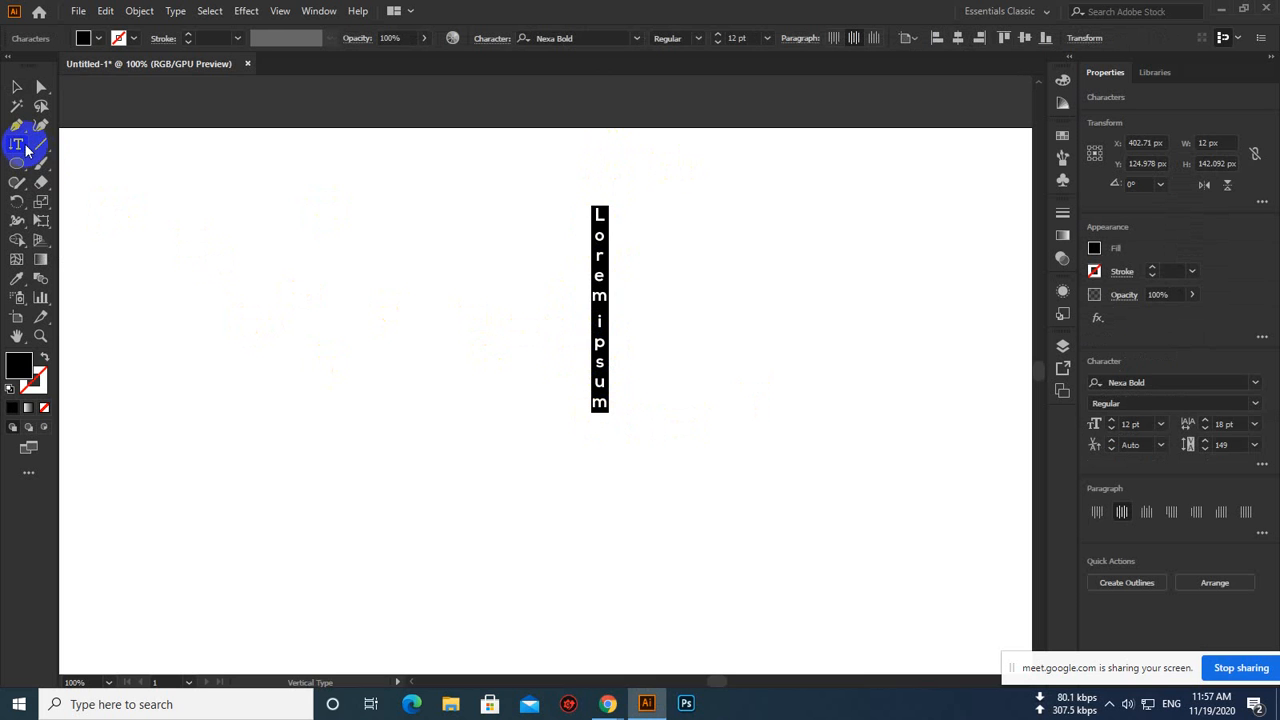
pyautogui.click(16, 87)
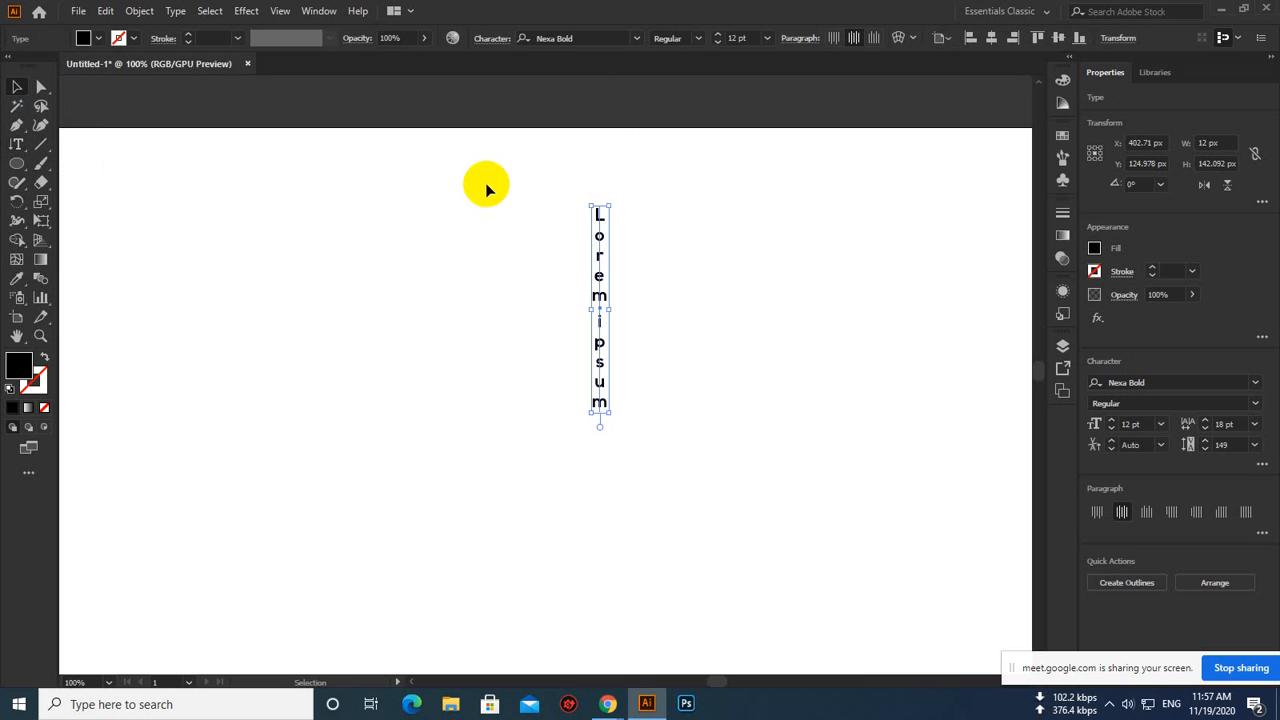
pyautogui.moveTo(600, 266); pyautogui.dragTo(546, 297)
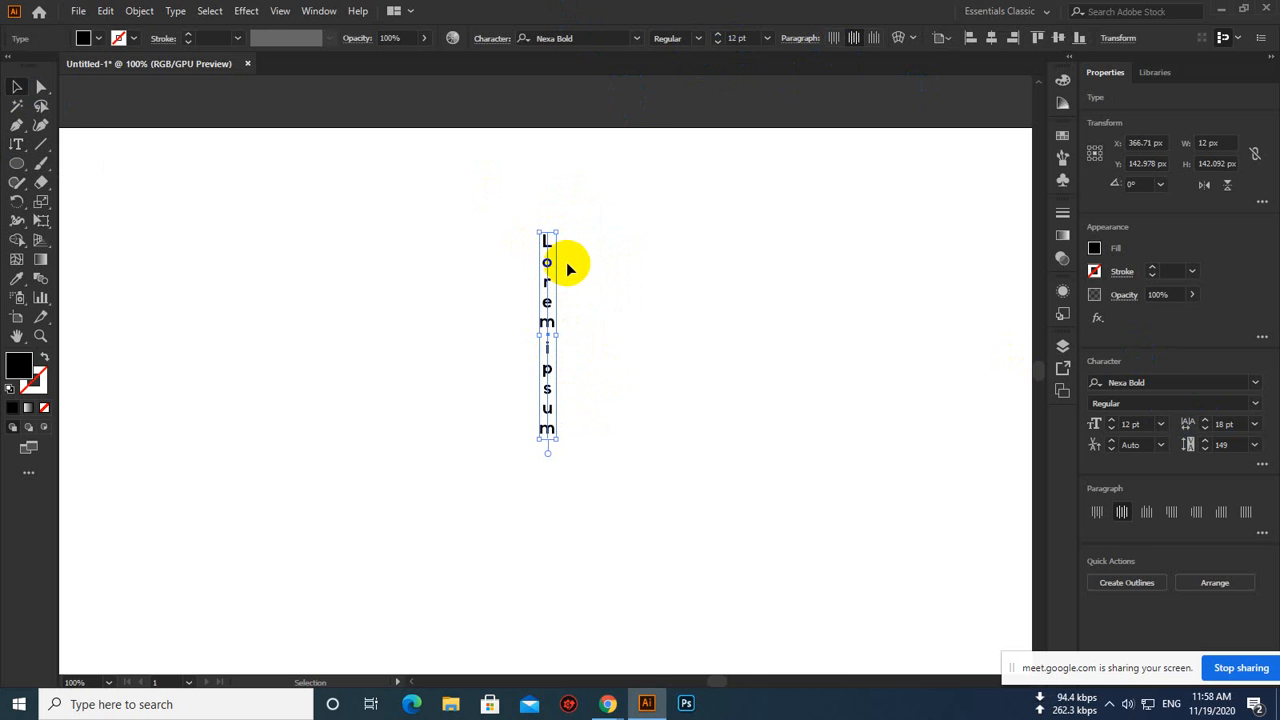
# Replace the vertical text with horizontal "Lorem ipsum" point text and place the insertion point after its L
pyautogui.press('Delete')
pyautogui.click(17, 148)
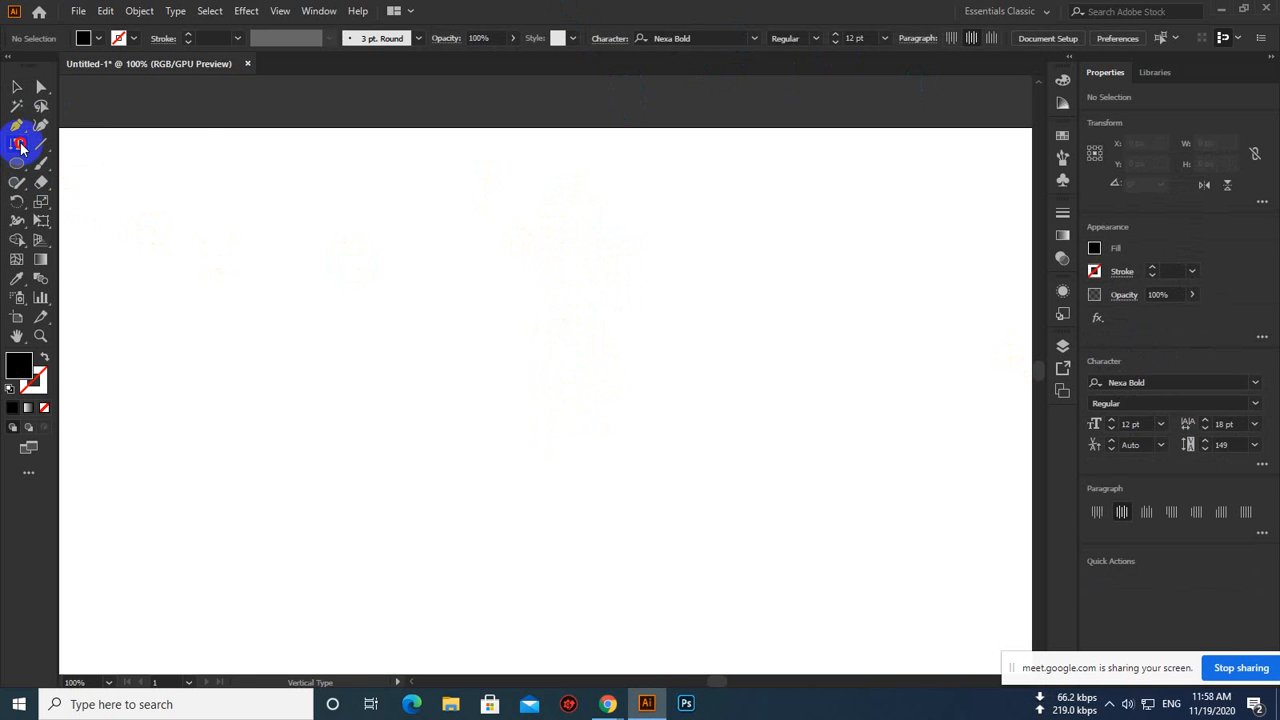
pyautogui.click(17, 147)
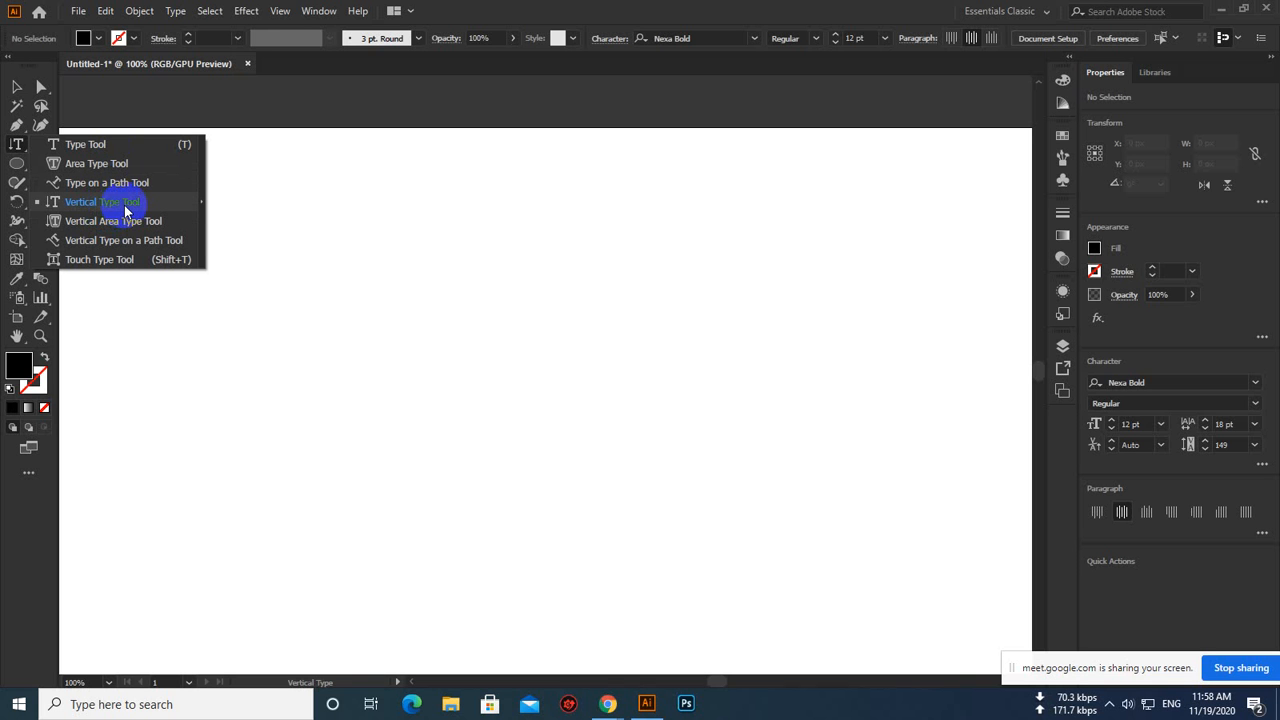
pyautogui.click(93, 144)
pyautogui.click(430, 245)
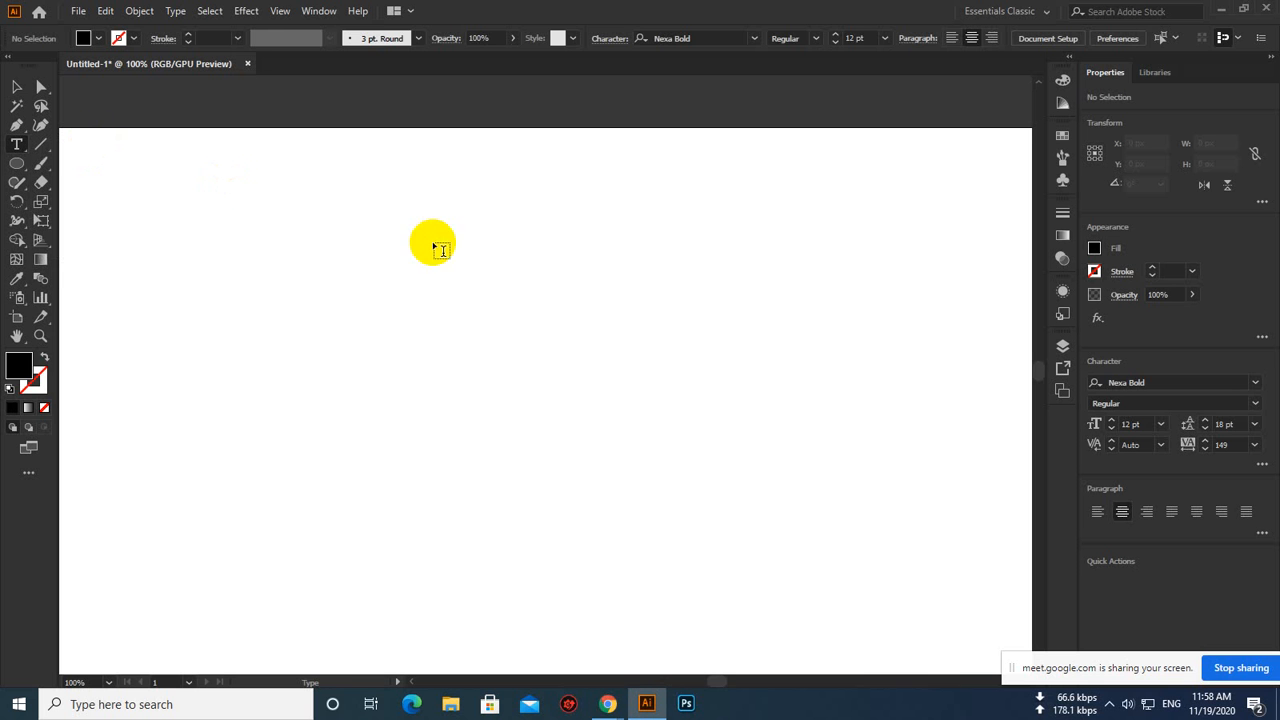
pyautogui.click(380, 237)
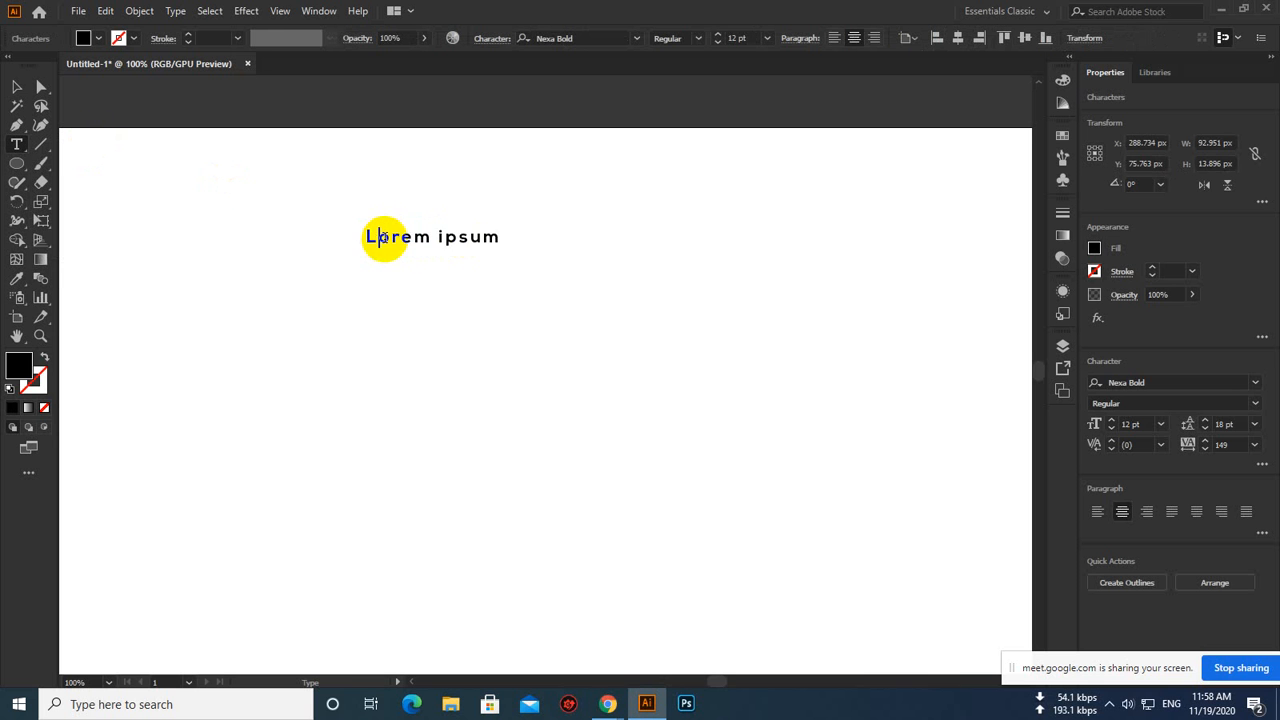
# Break the horizontal "Lorem ipsum" text so that each letter, down to the "i" of "ipsum", sits on its own line
pyautogui.press('Return')
pyautogui.click(385, 263)
pyautogui.press('Return')
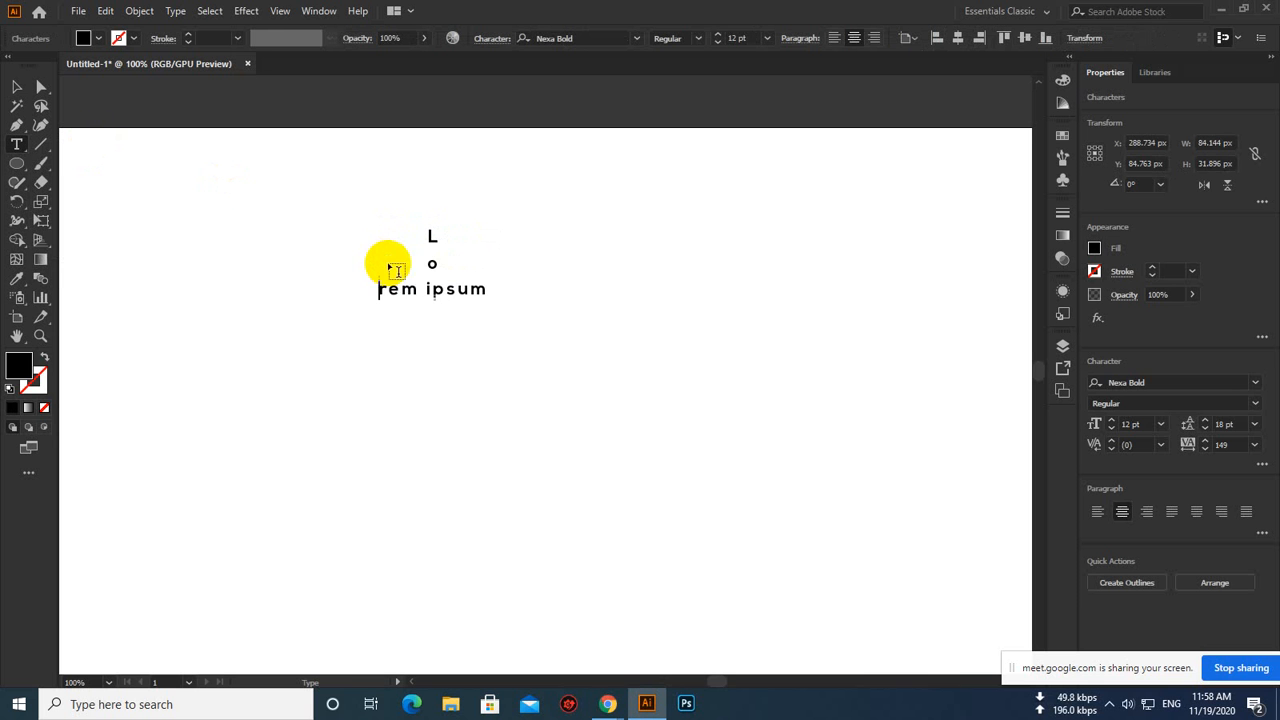
pyautogui.click(386, 289)
pyautogui.press('Return')
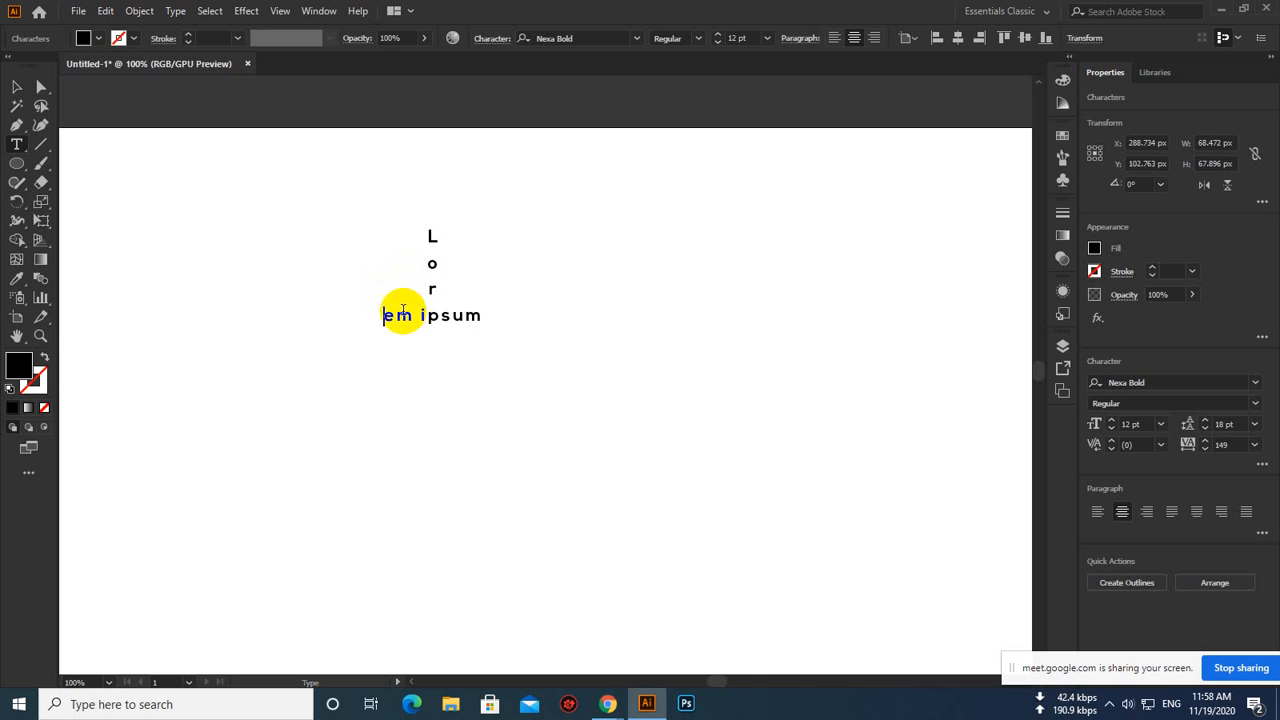
pyautogui.click(392, 315)
pyautogui.press('Return')
pyautogui.click(407, 341)
pyautogui.press('Return')
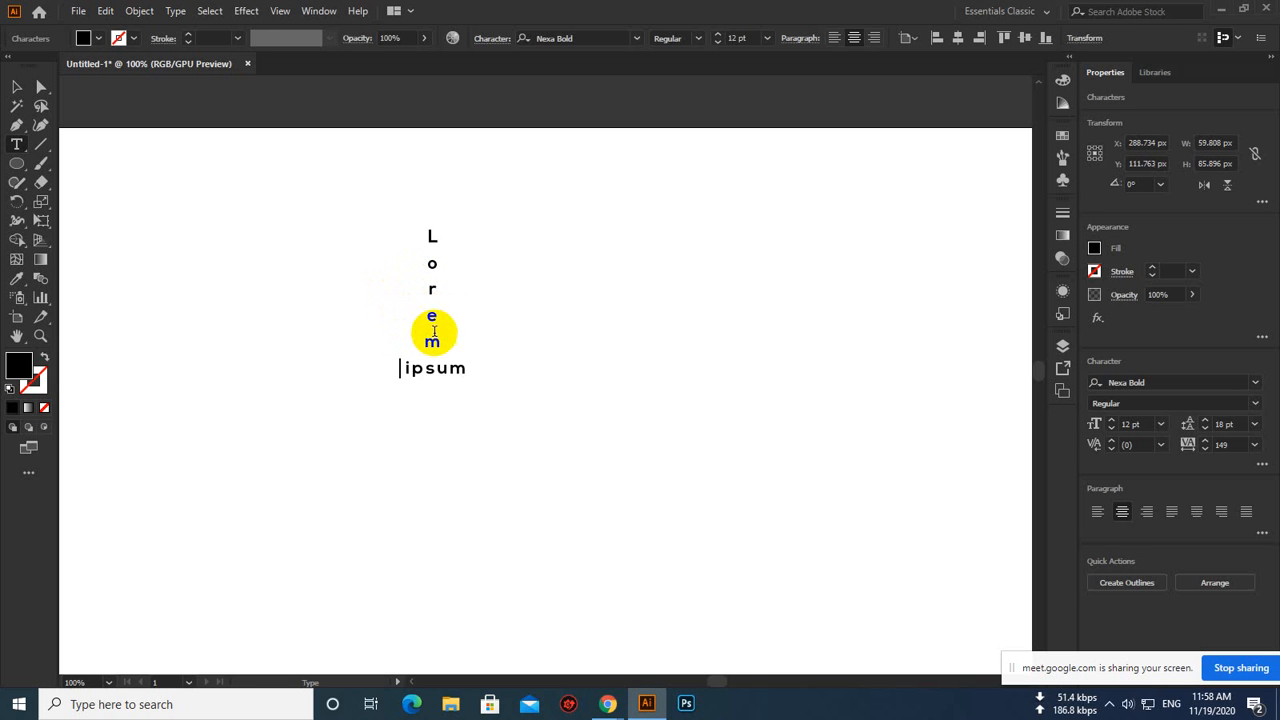
pyautogui.click(411, 367)
pyautogui.press('Return')
# Delete the stacked "Lorem ipsum" text object from the artboard
pyautogui.click(17, 87)
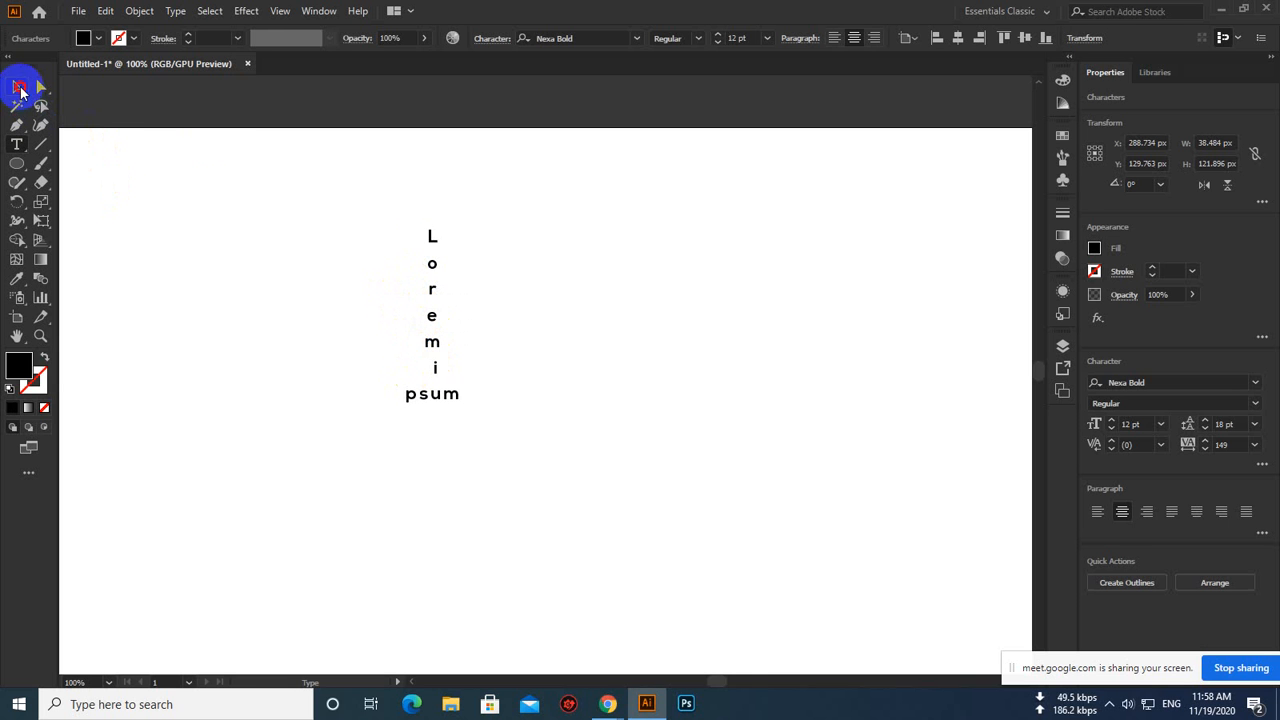
pyautogui.press('Delete')
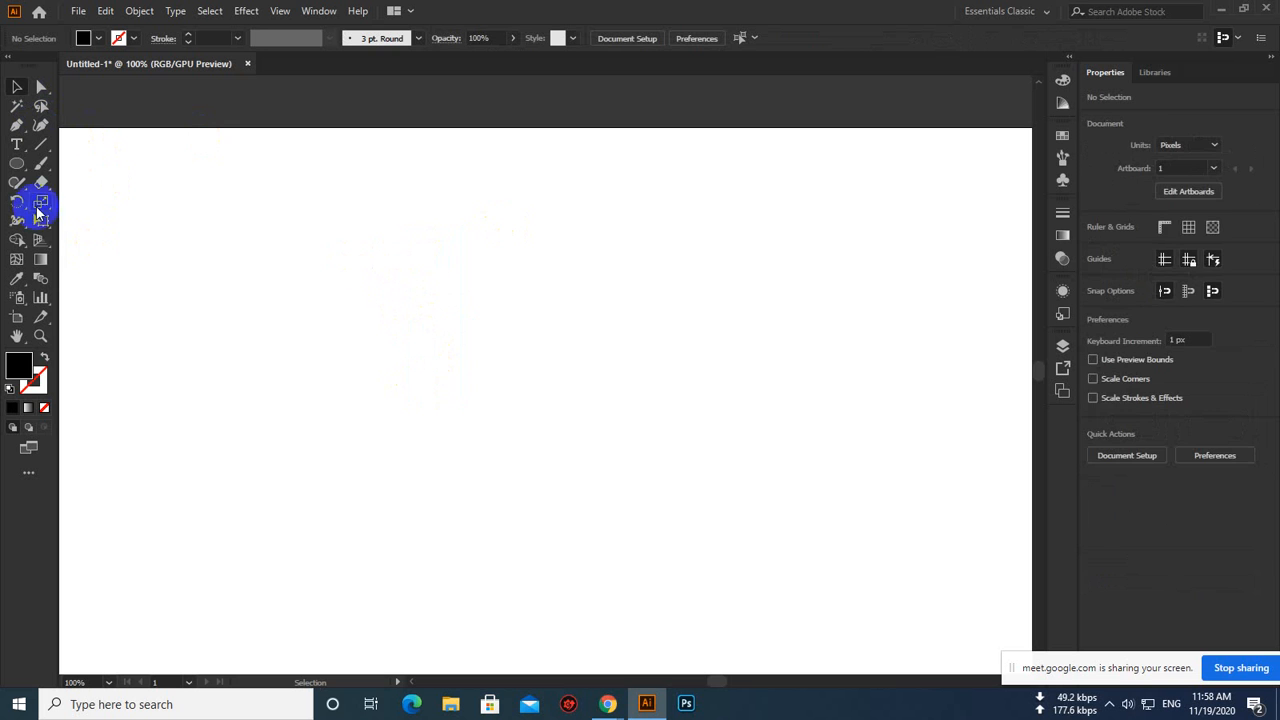
# Examine the variants of the Type tool and the text commands for changing case and inserting special characters
pyautogui.click(16, 146)
pyautogui.moveTo(16, 150); pyautogui.dragTo(119, 208)
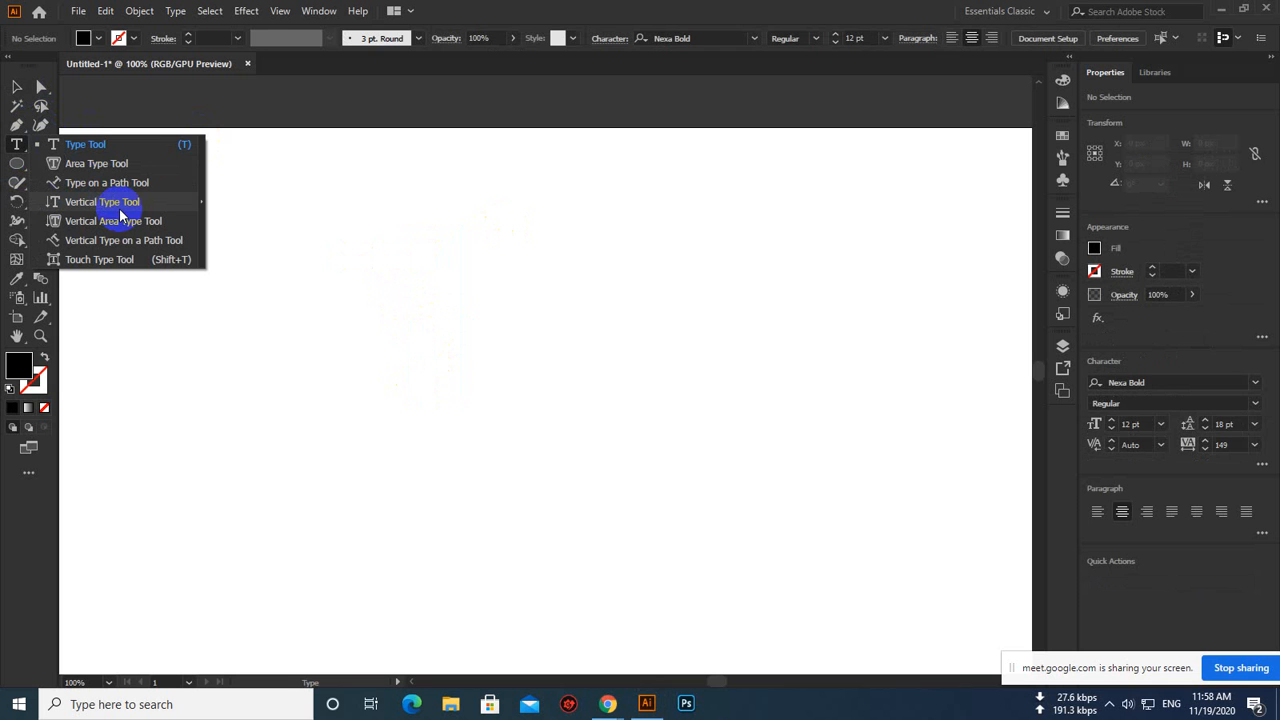
pyautogui.moveTo(122, 199); pyautogui.dragTo(177, 11)
pyautogui.click(175, 11)
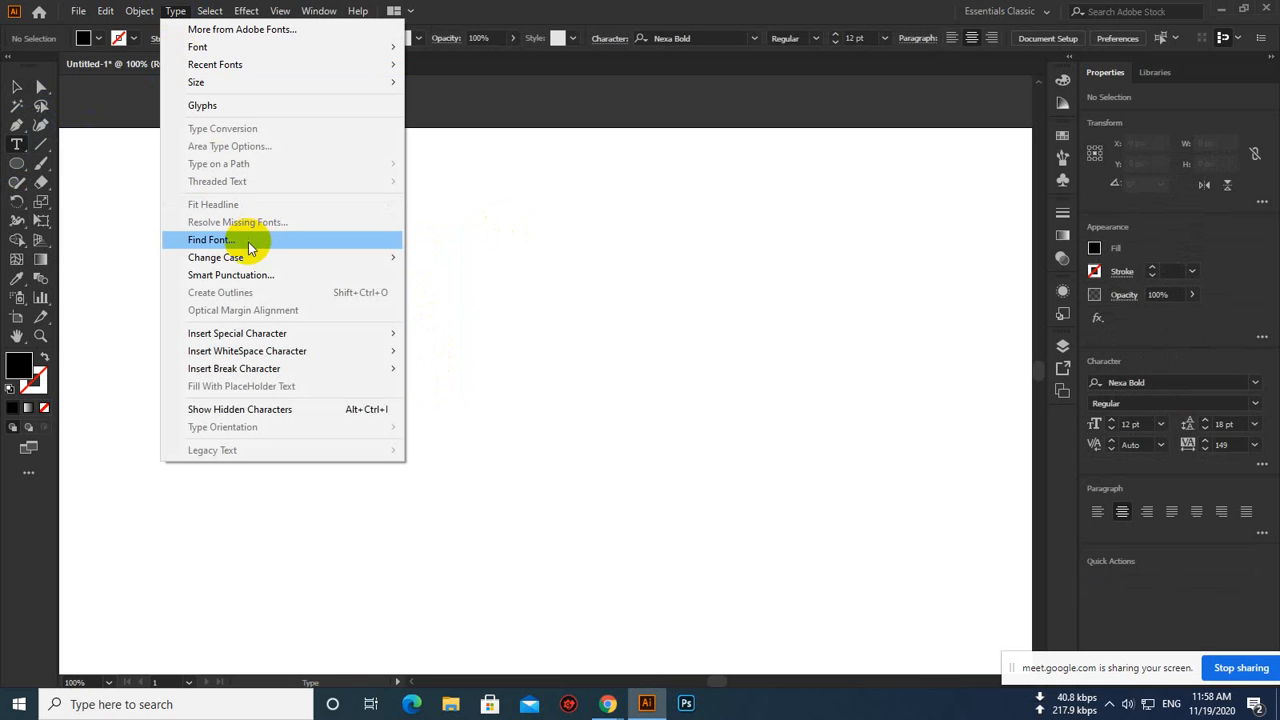
pyautogui.moveTo(250, 258)
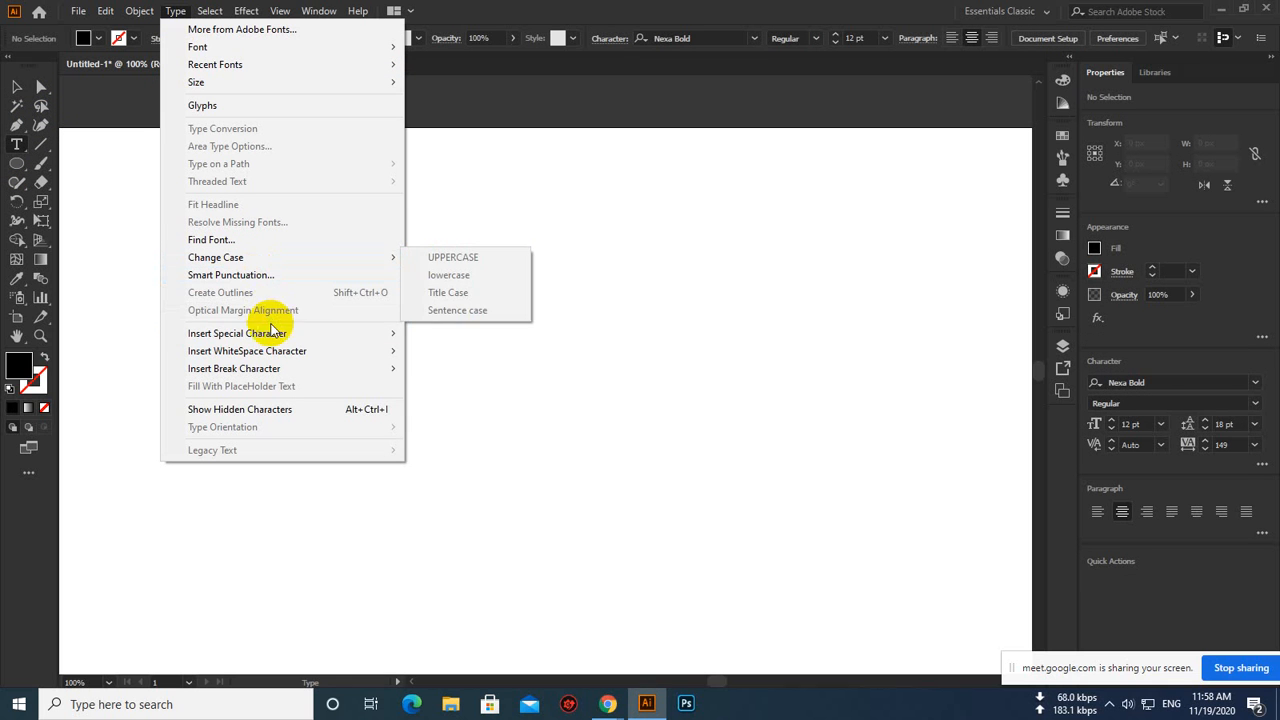
pyautogui.moveTo(274, 334)
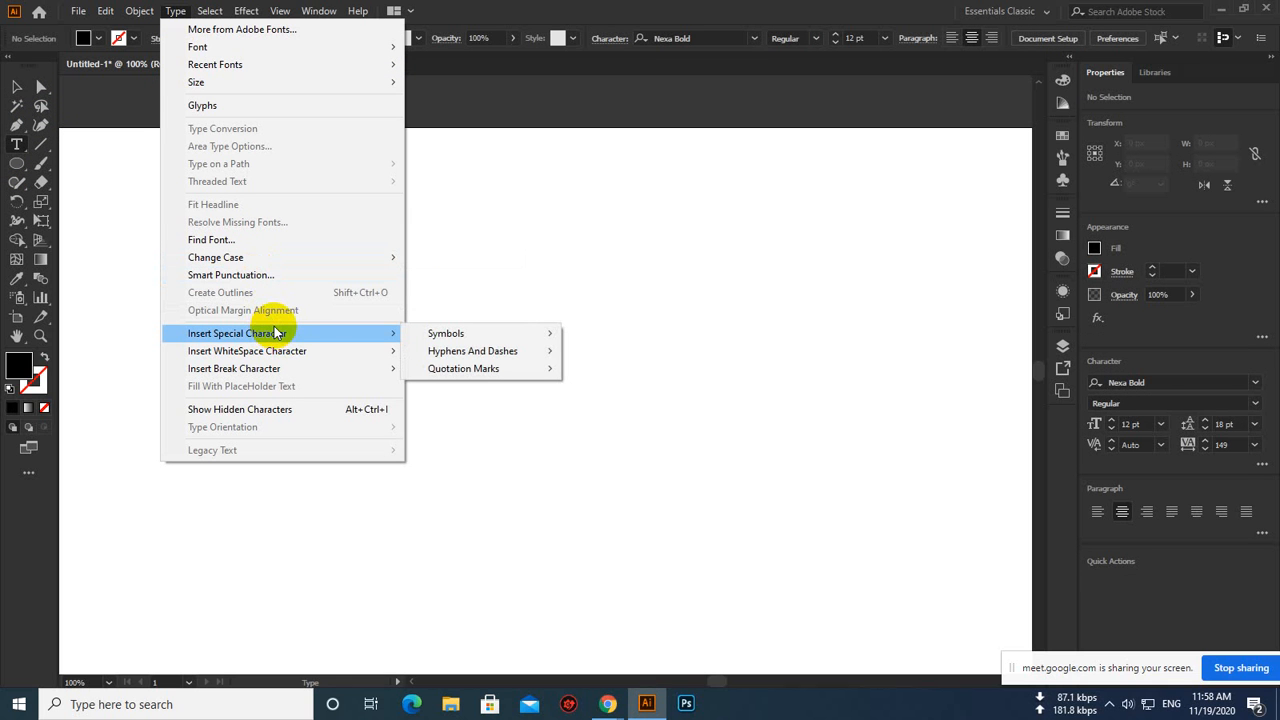
pyautogui.click(608, 13)
pyautogui.click(30, 170)
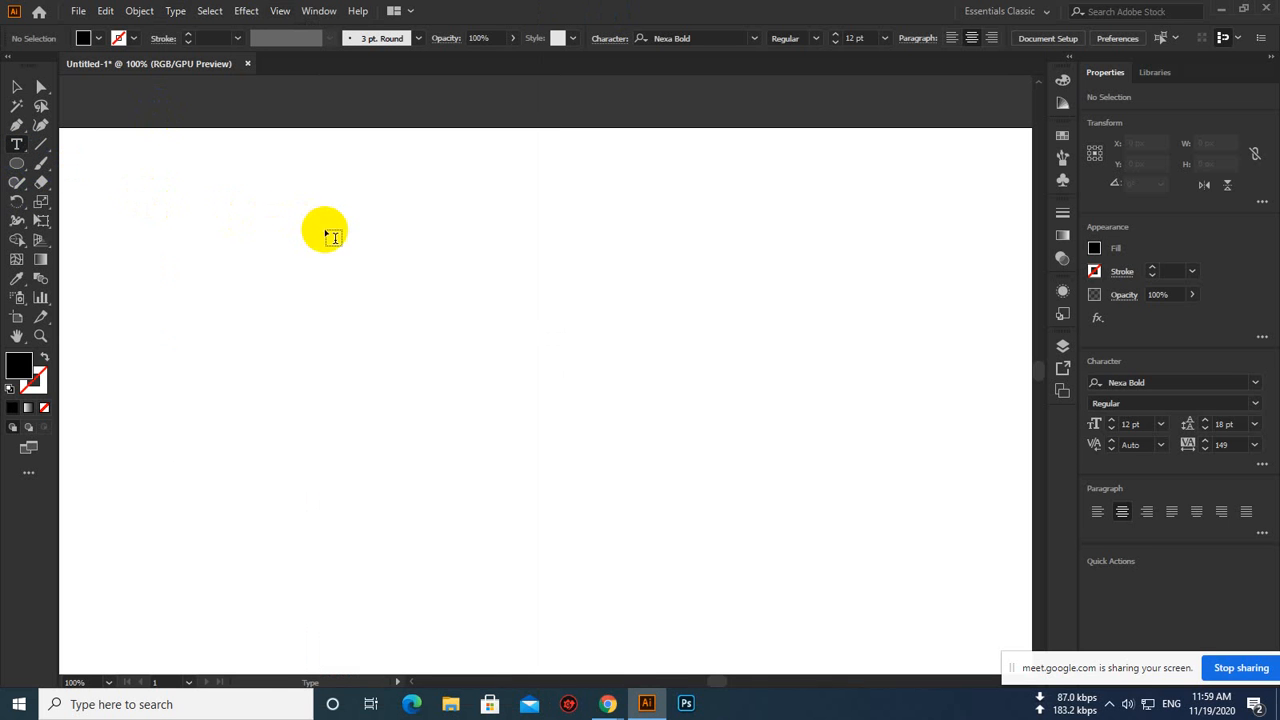
pyautogui.moveTo(331, 242); pyautogui.dragTo(338, 249)
pyautogui.moveTo(458, 357); pyautogui.dragTo(322, 231)
pyautogui.click(17, 87)
pyautogui.moveTo(270, 263); pyautogui.dragTo(270, 268)
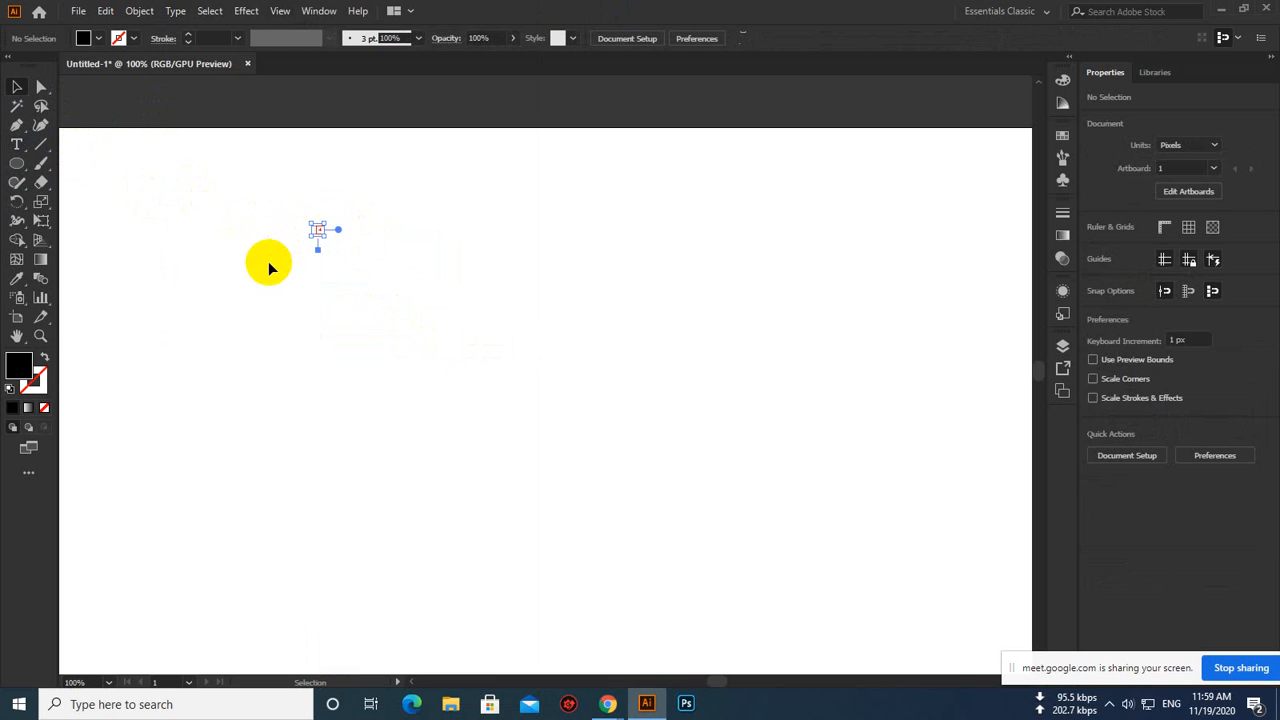
pyautogui.press('Delete')
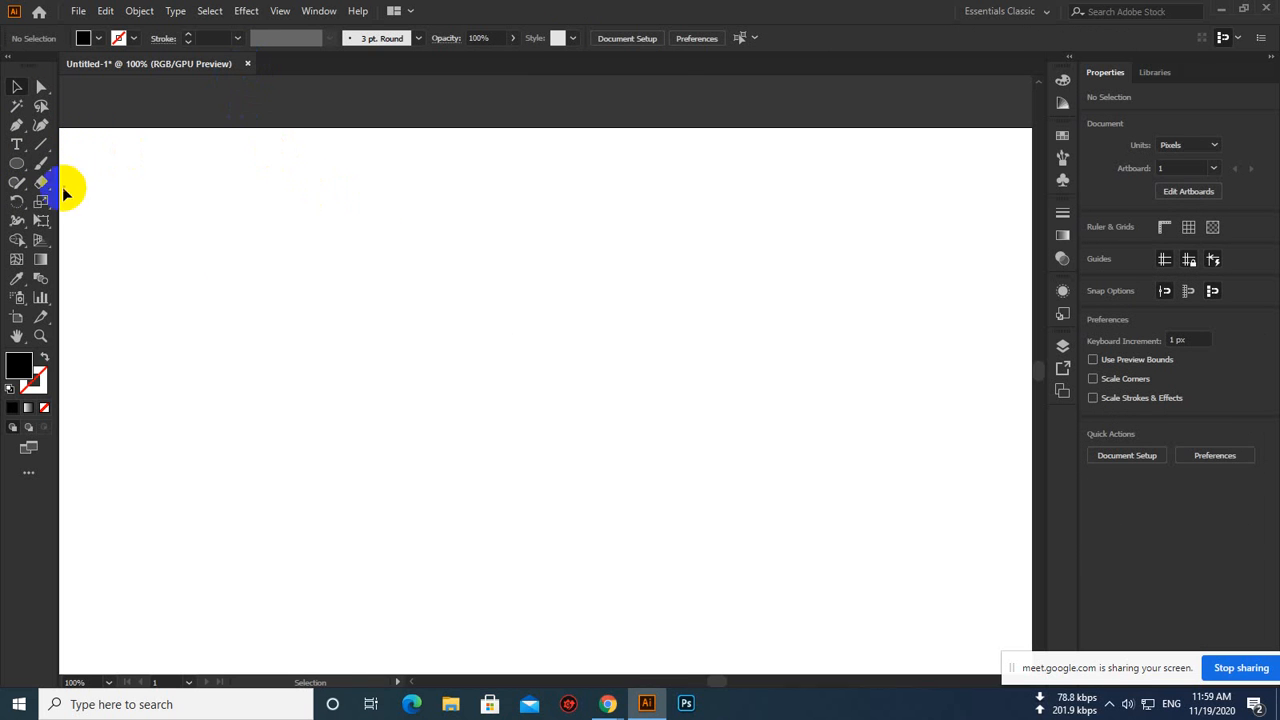
# Place a horizontal line of "Lorem ipsum" placeholder text with the Type tool and delete it
pyautogui.click(17, 147)
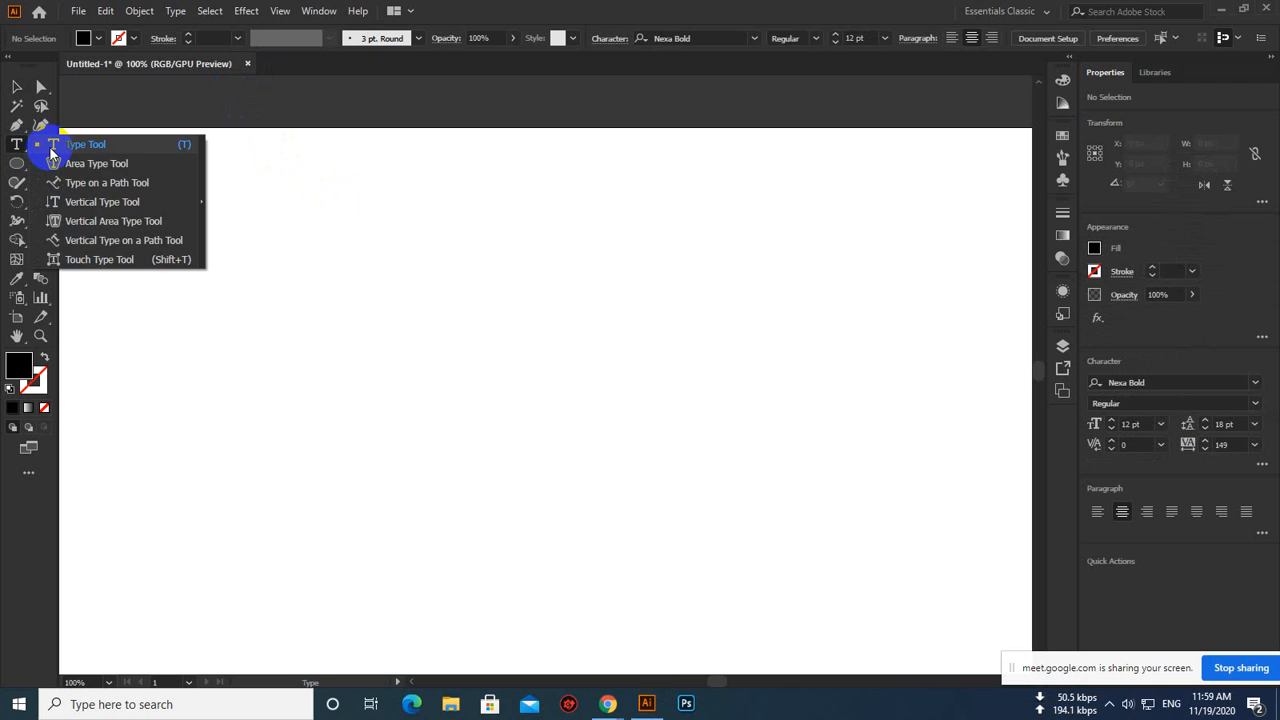
pyautogui.click(49, 146)
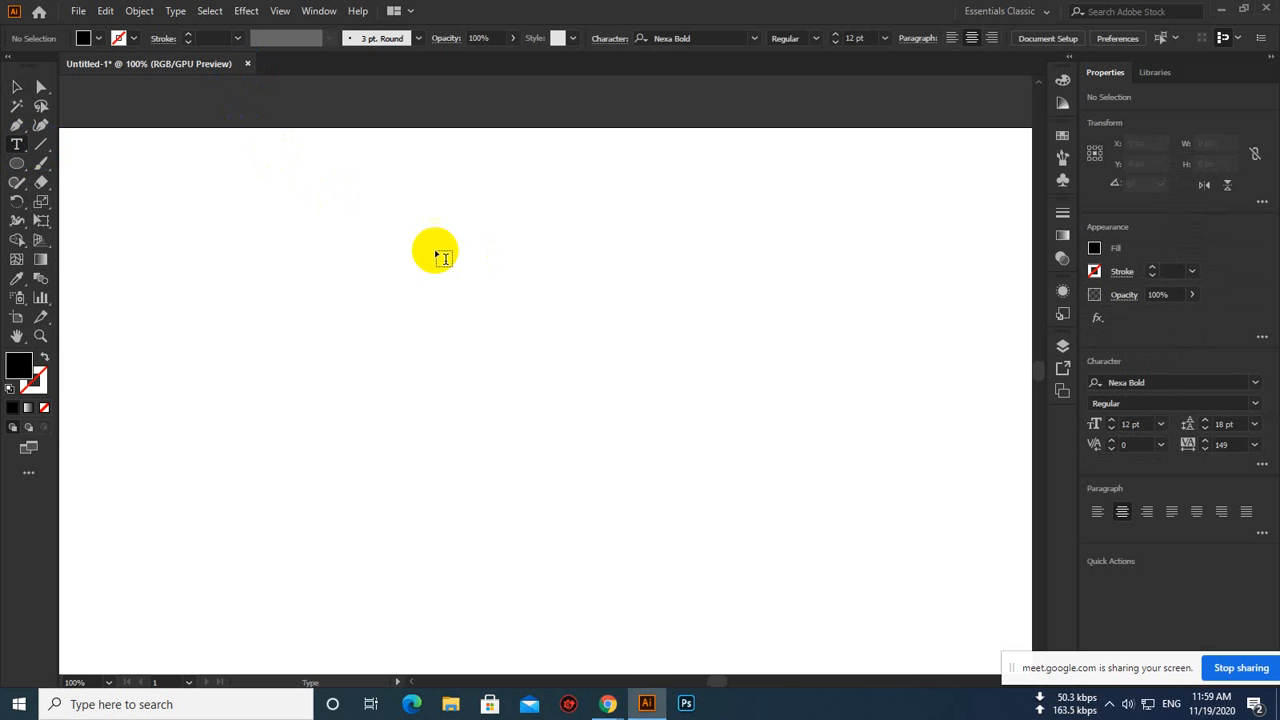
pyautogui.click(392, 247)
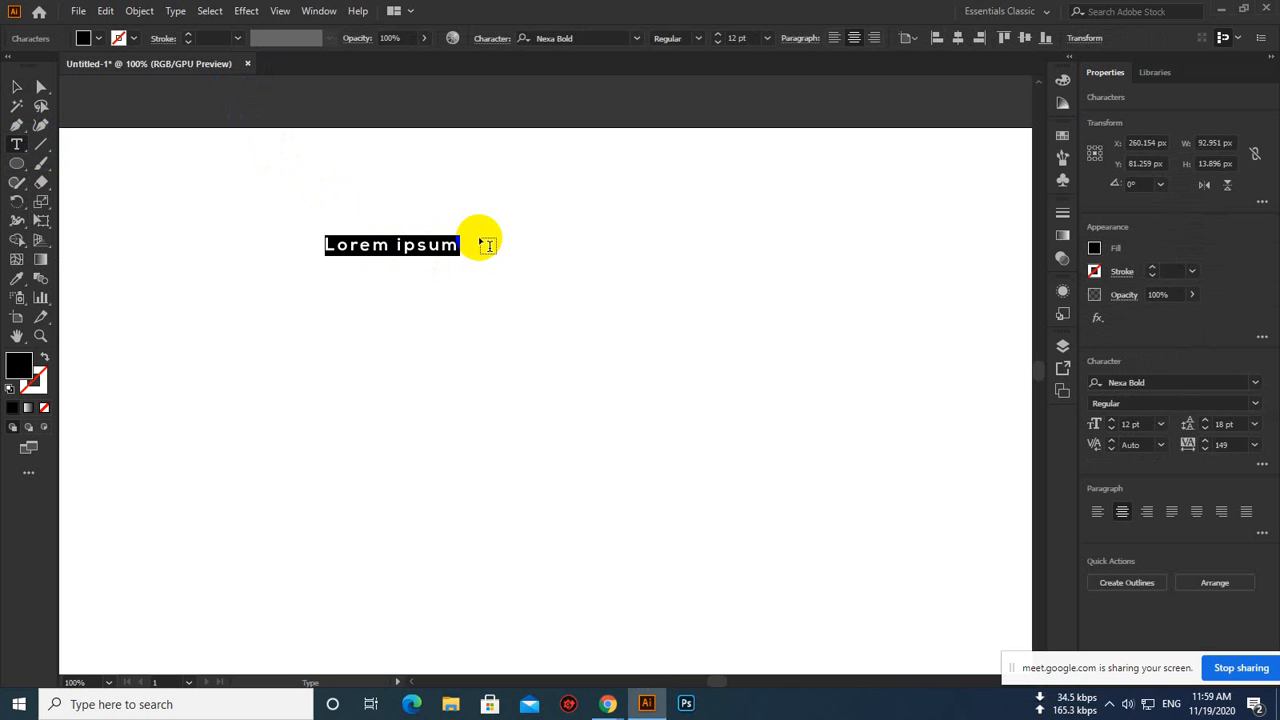
pyautogui.click(43, 86)
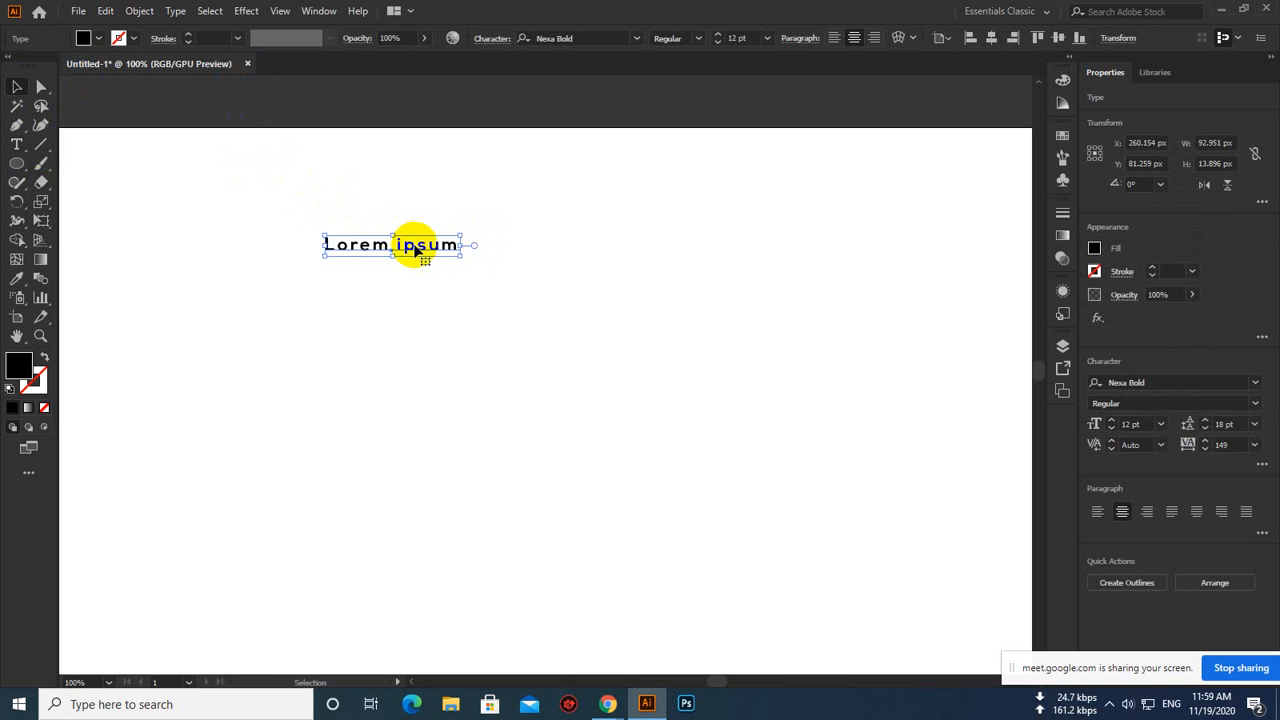
pyautogui.press('v')
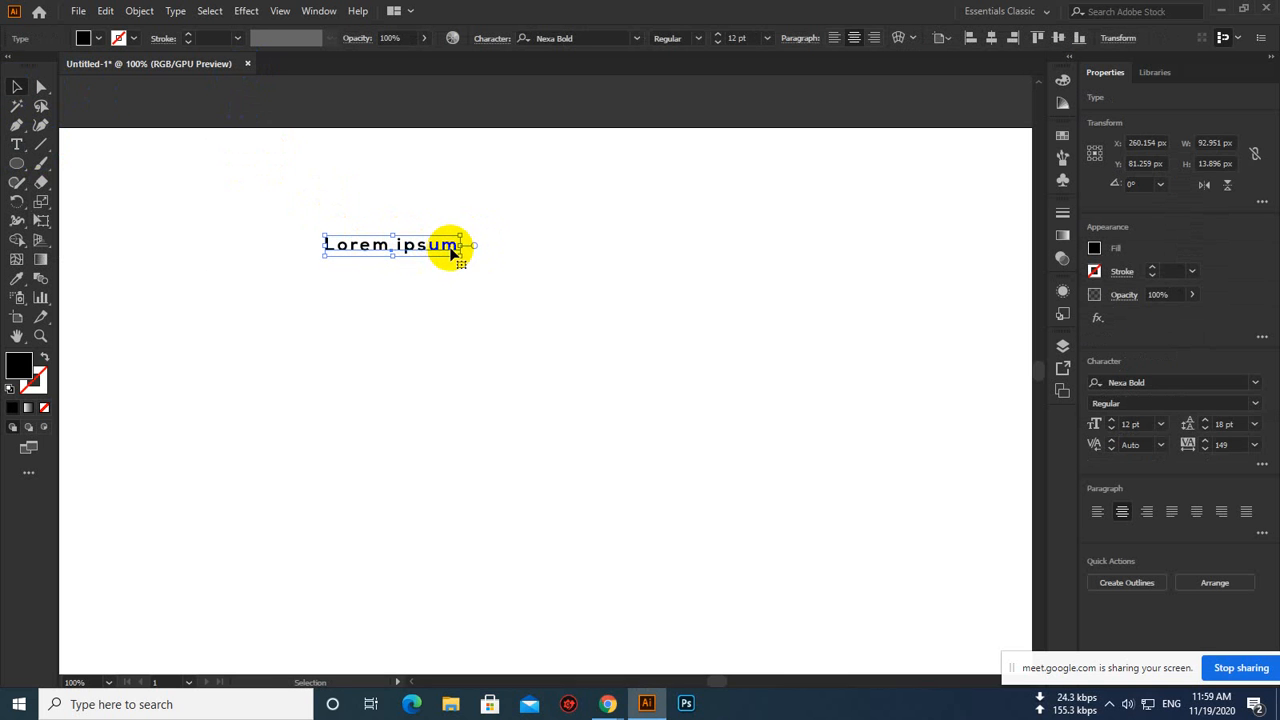
pyautogui.press('Delete')
# Place "Lorem ipsum" placeholder text running downward with the Vertical Type tool and delete it
pyautogui.click(17, 144)
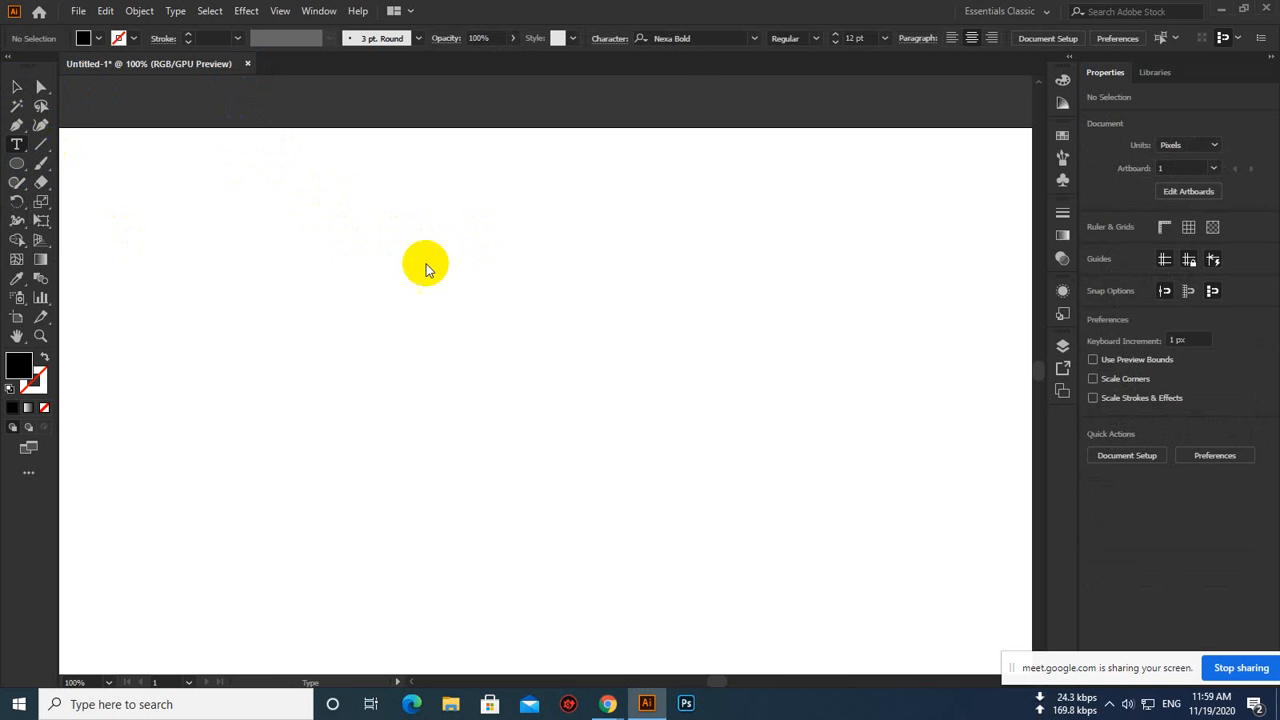
pyautogui.moveTo(17, 144); pyautogui.dragTo(97, 204)
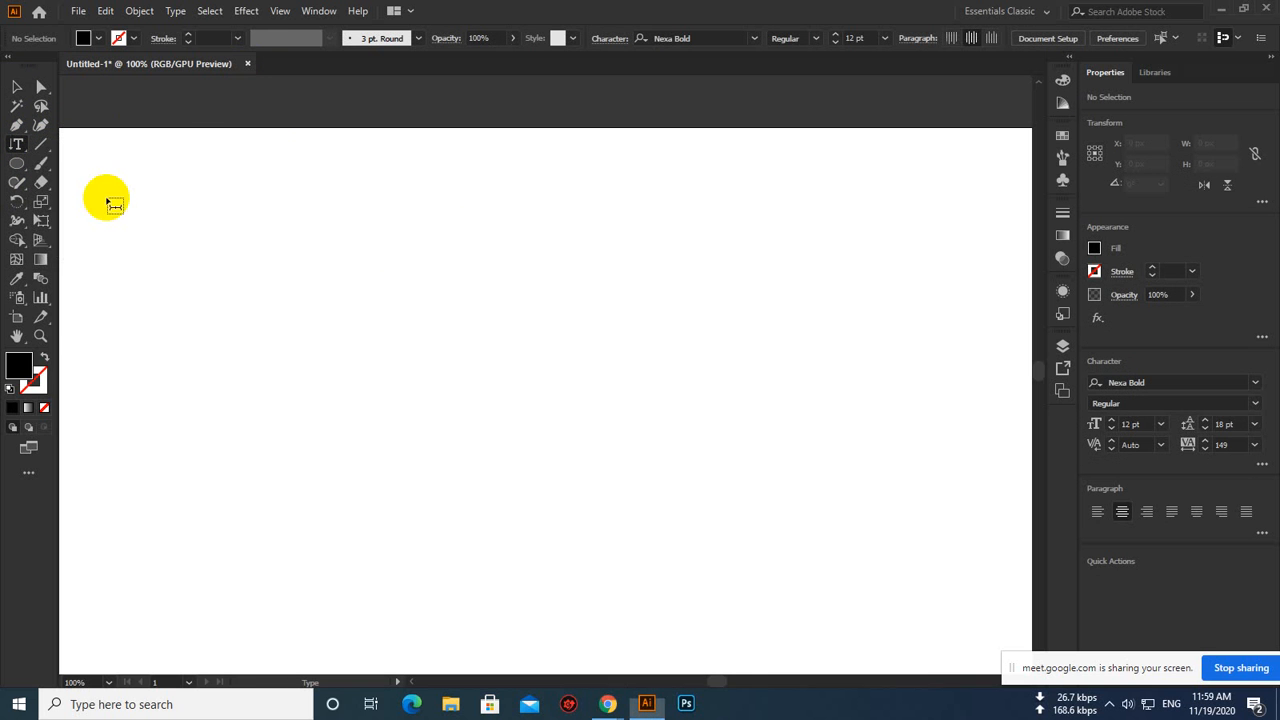
pyautogui.click(397, 237)
pyautogui.press('Escape')
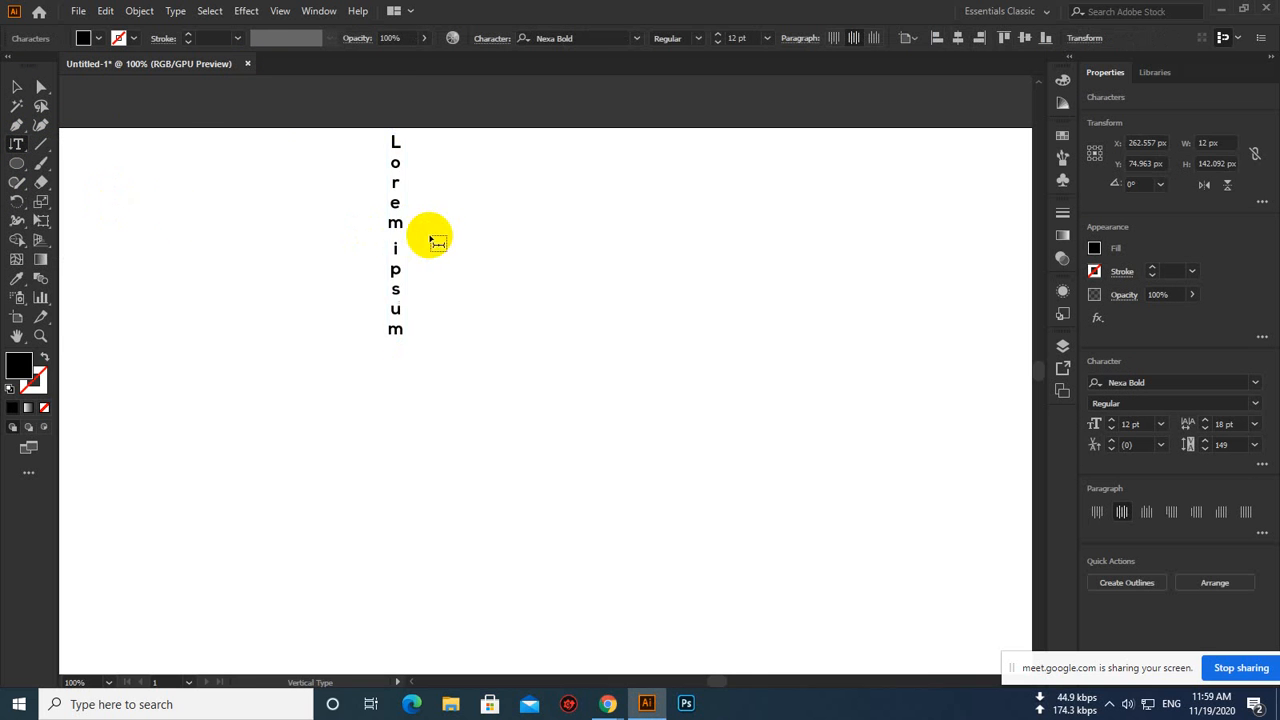
pyautogui.click(17, 87)
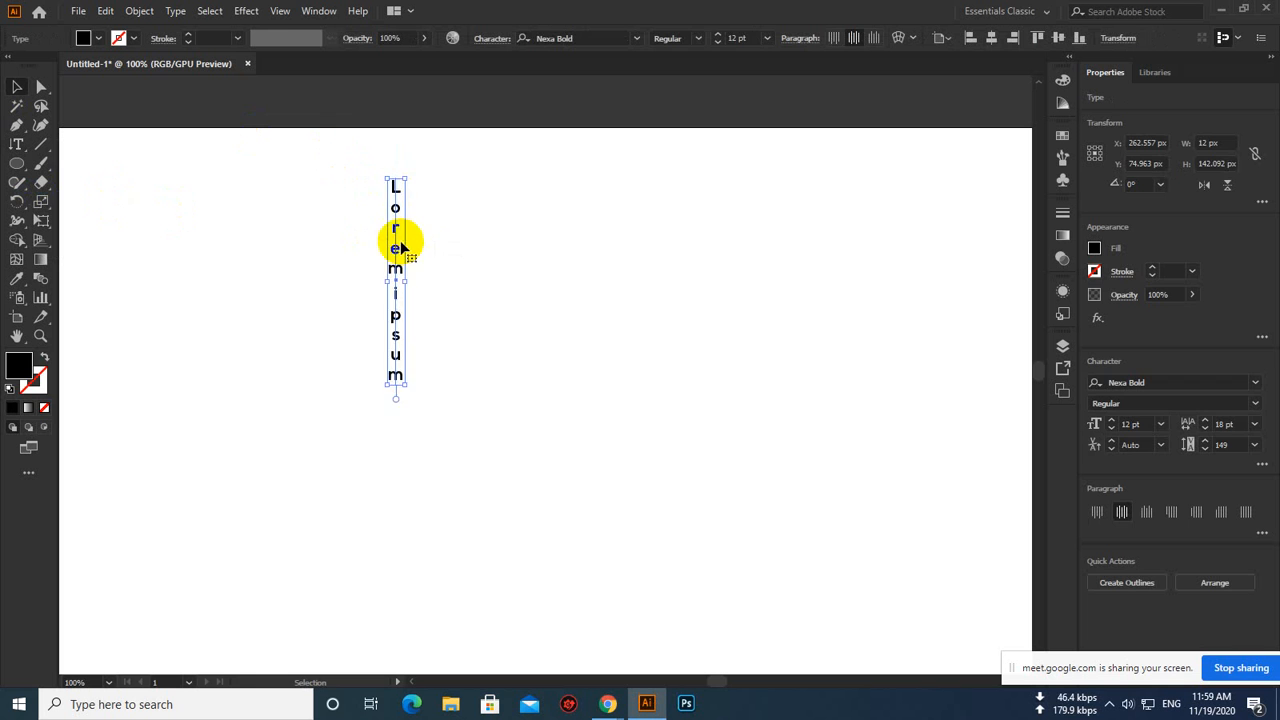
pyautogui.press('Delete')
# Place another vertical placeholder text in the upper middle of the artboard and clear its contents
pyautogui.click(18, 146)
pyautogui.click(443, 271)
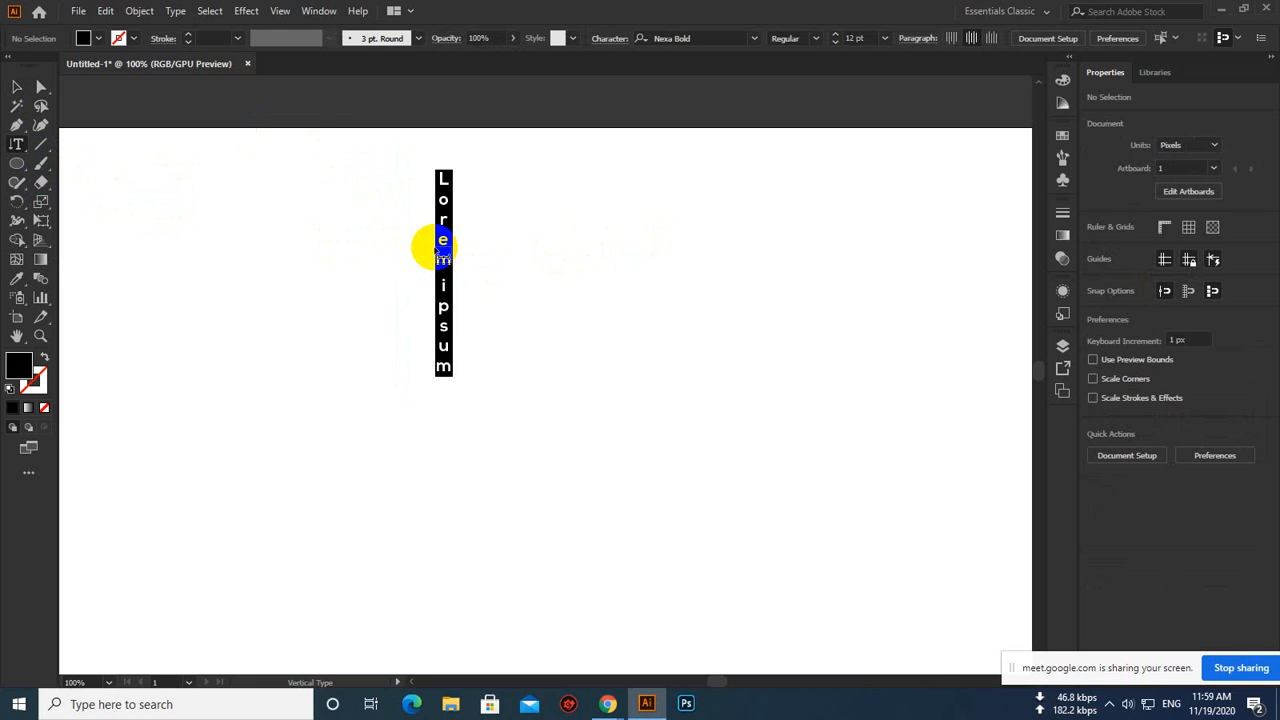
pyautogui.press('BackSpace')
# Write "ledp" as horizontal text with the Type tool and remove it from the artboard
pyautogui.click(18, 145)
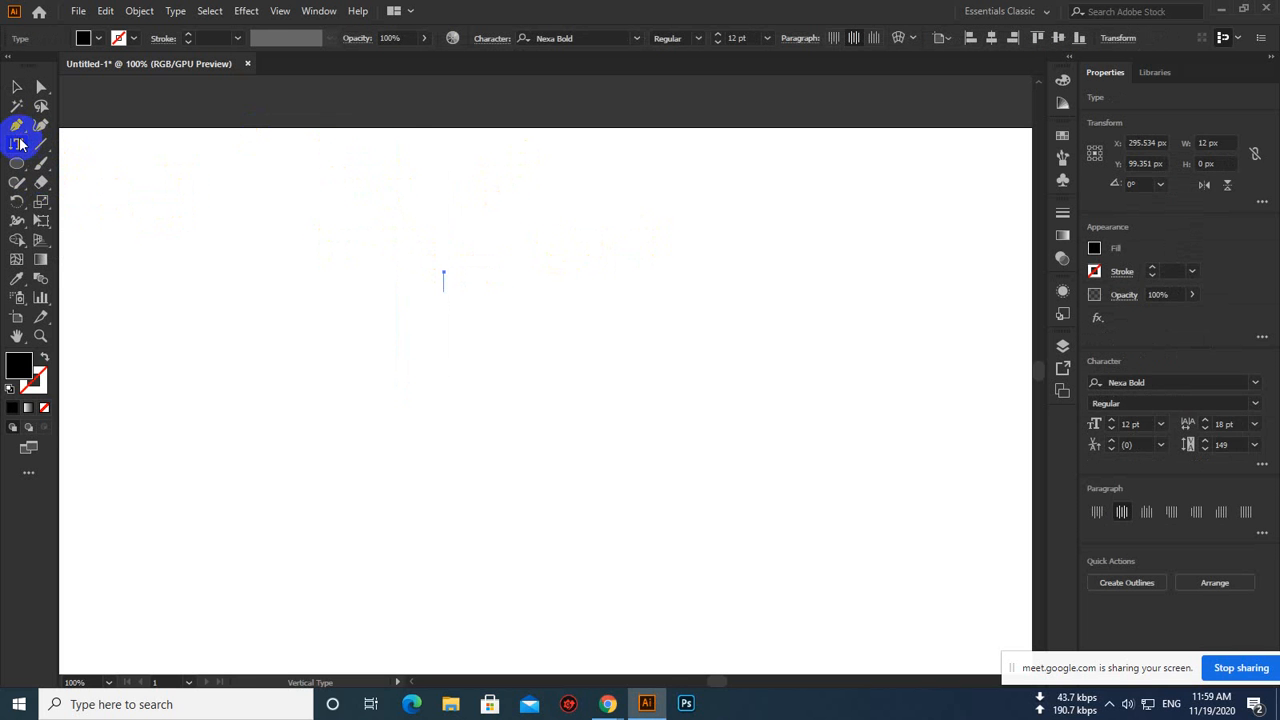
pyautogui.click(70, 143)
pyautogui.click(490, 329)
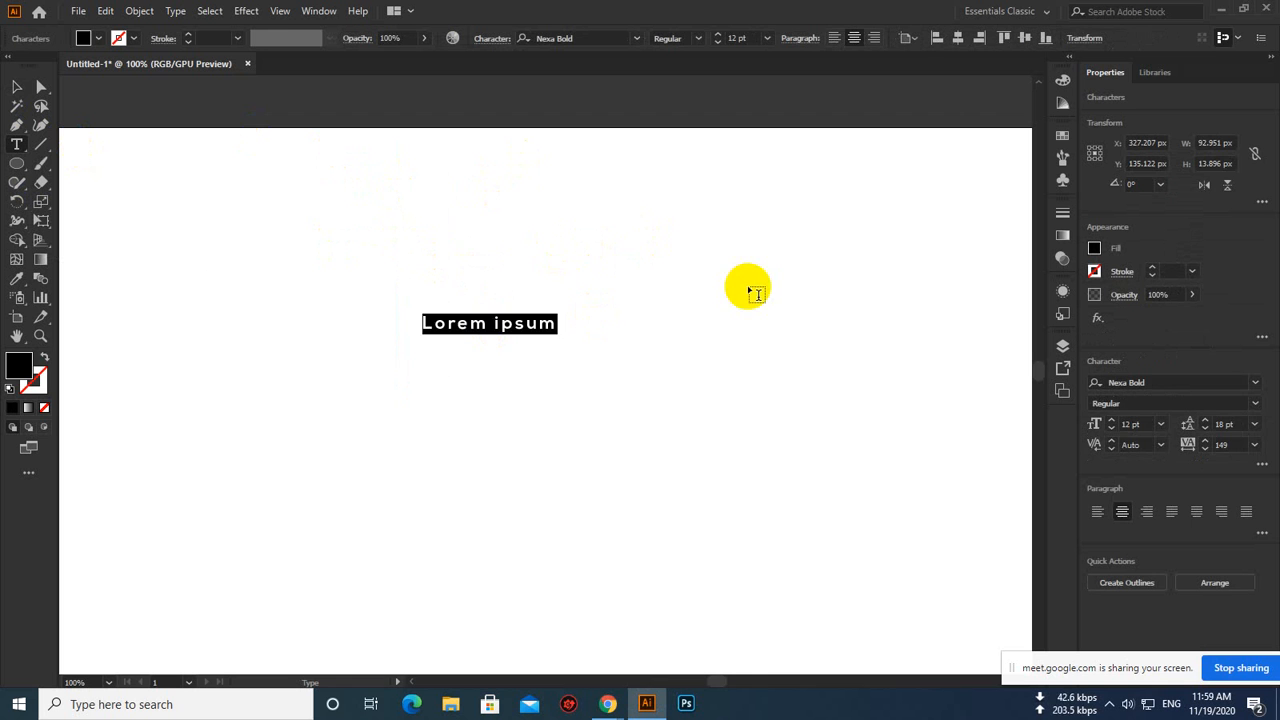
pyautogui.write('ledp')
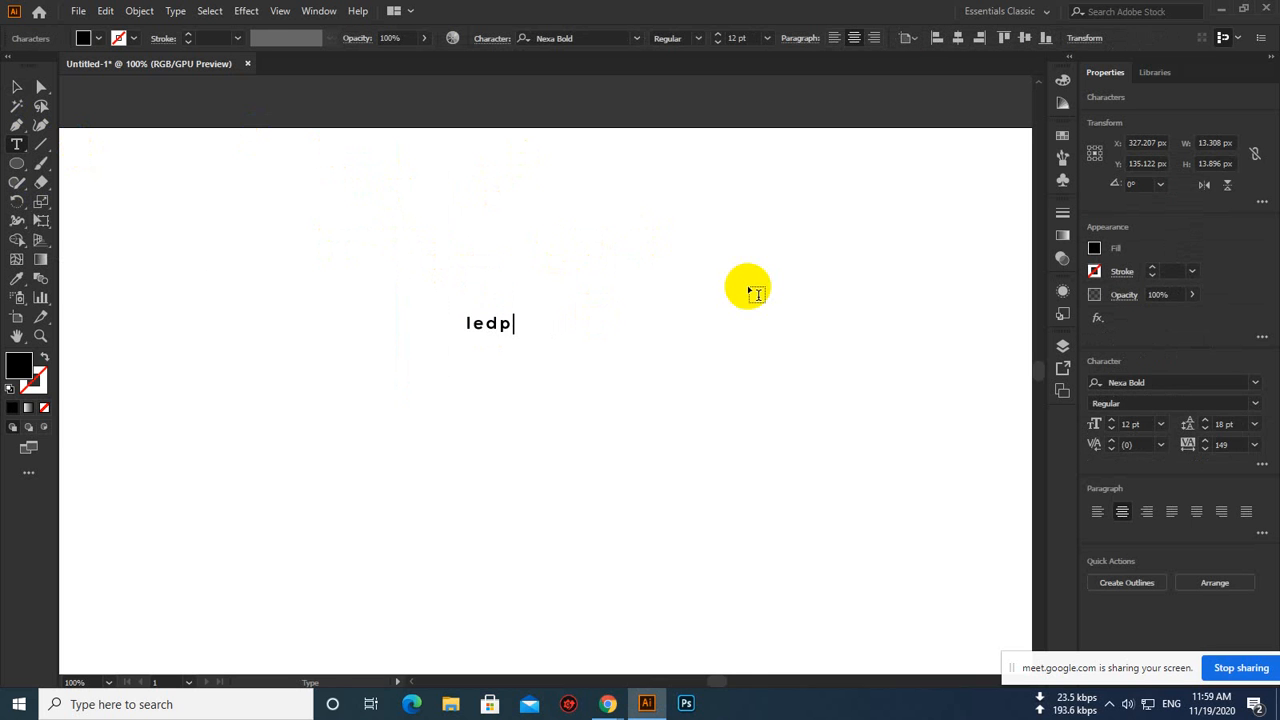
pyautogui.click(17, 87)
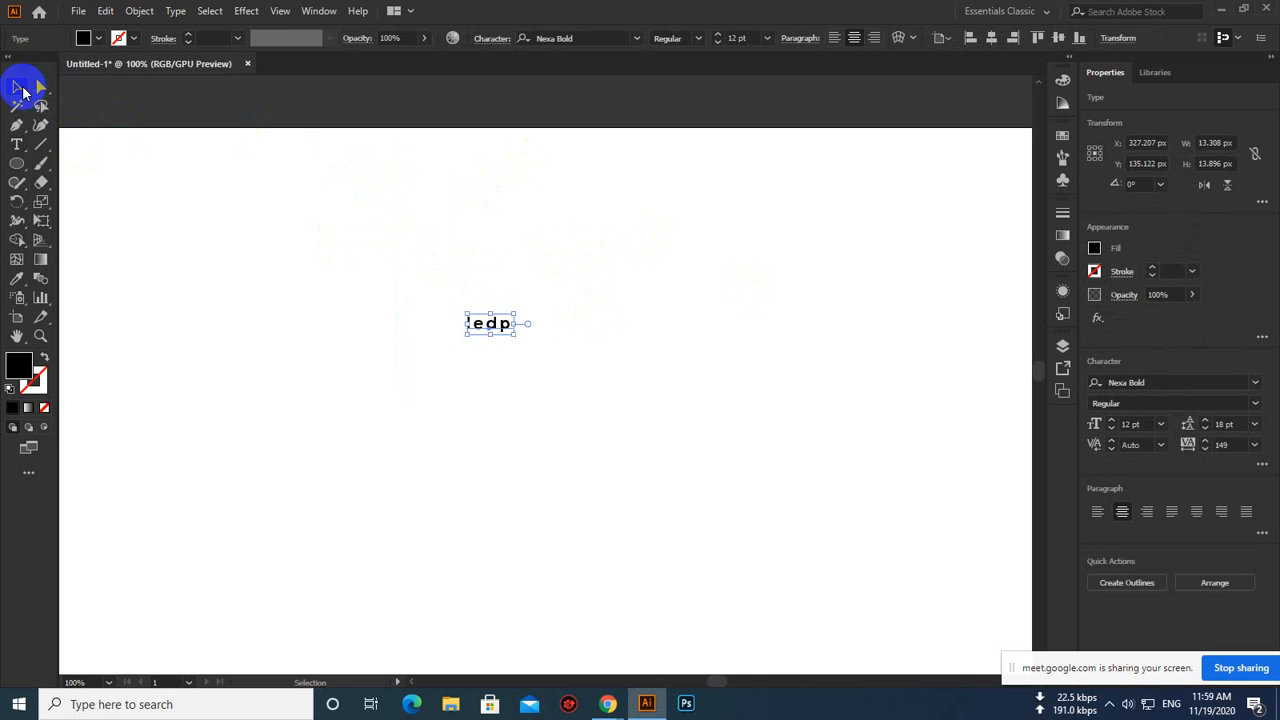
pyautogui.click(407, 235)
# Write "ledp" as vertical text with the Vertical Type tool and delete it together with the empty text object beside it
pyautogui.click(16, 148)
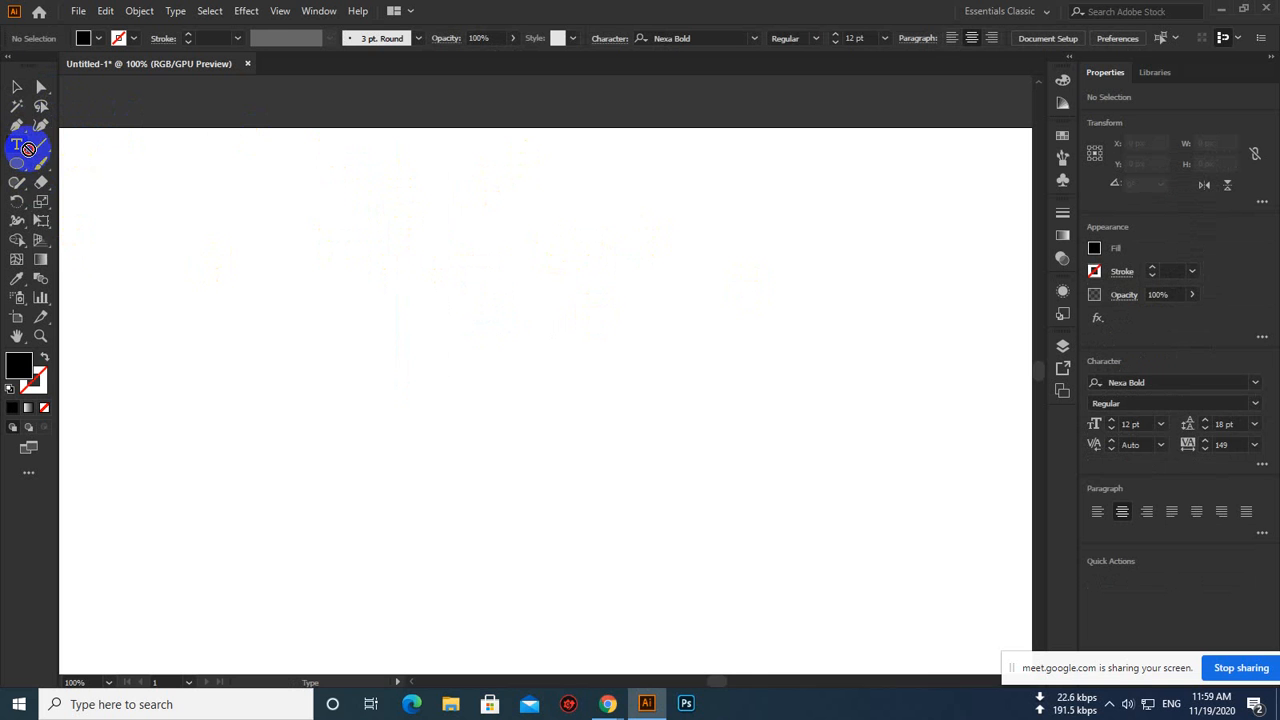
pyautogui.moveTo(19, 153); pyautogui.dragTo(69, 202)
pyautogui.click(418, 285)
pyautogui.write('ledp')
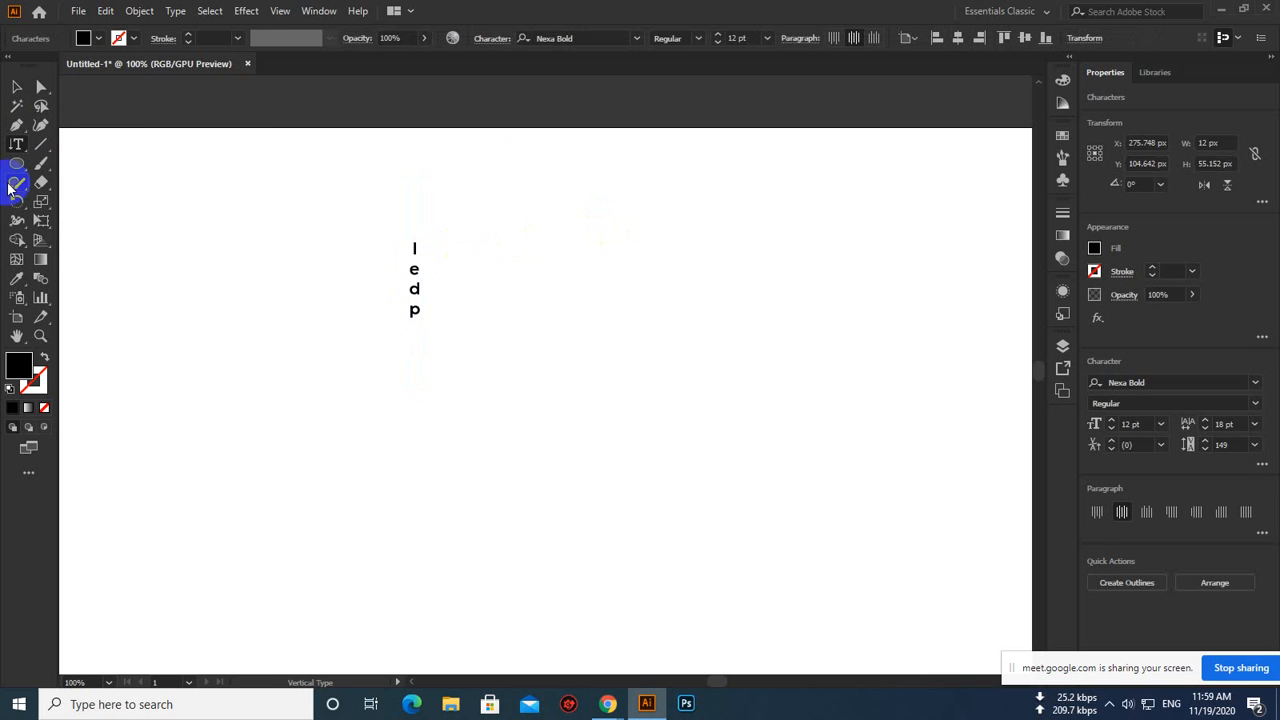
pyautogui.click(16, 89)
pyautogui.moveTo(482, 204); pyautogui.dragTo(393, 346)
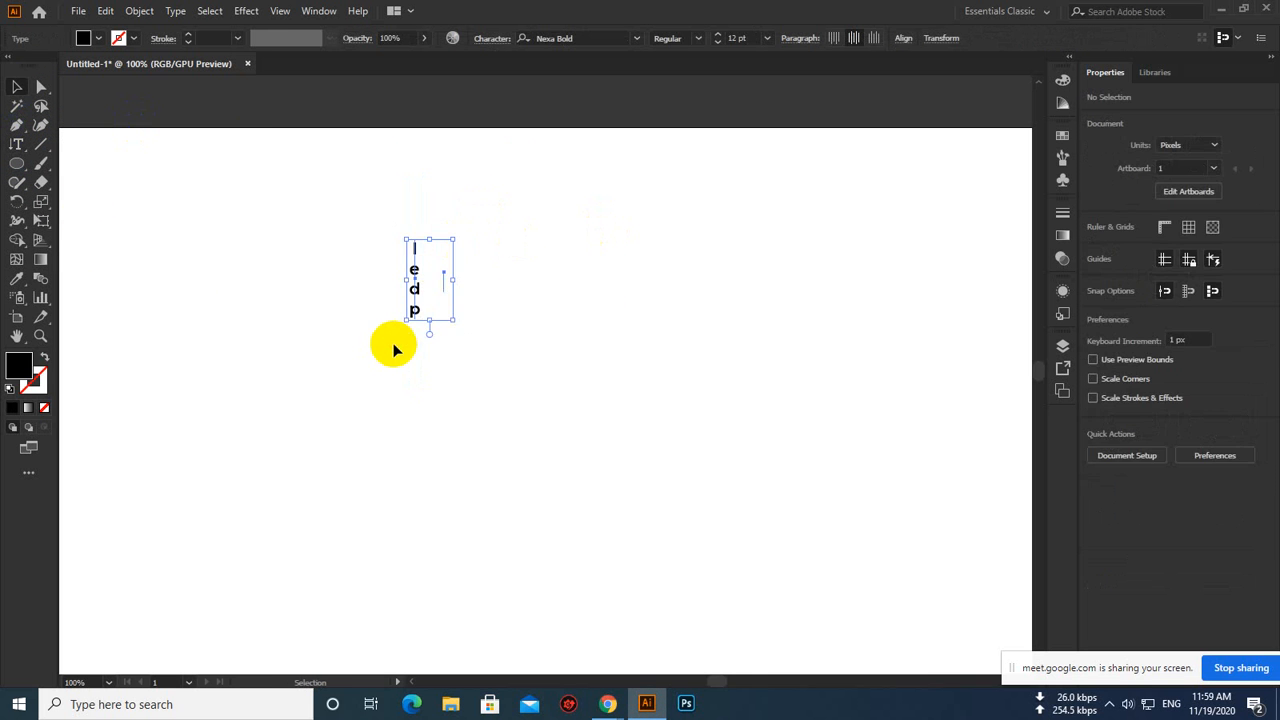
pyautogui.press('Delete')
# Add horizontal text reading "LEDP ,GD-13" with the Type tool and move it about 9 px right and 7 px down
pyautogui.click(22, 149)
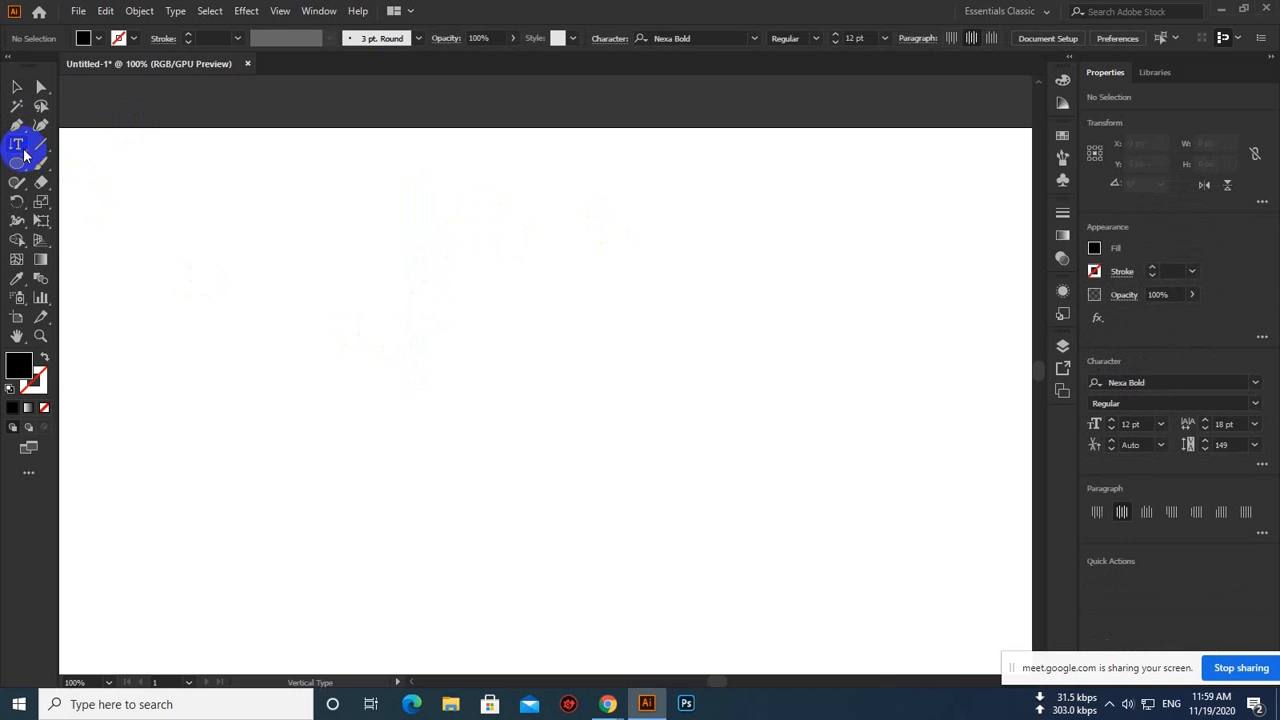
pyautogui.click(22, 150)
pyautogui.click(85, 144)
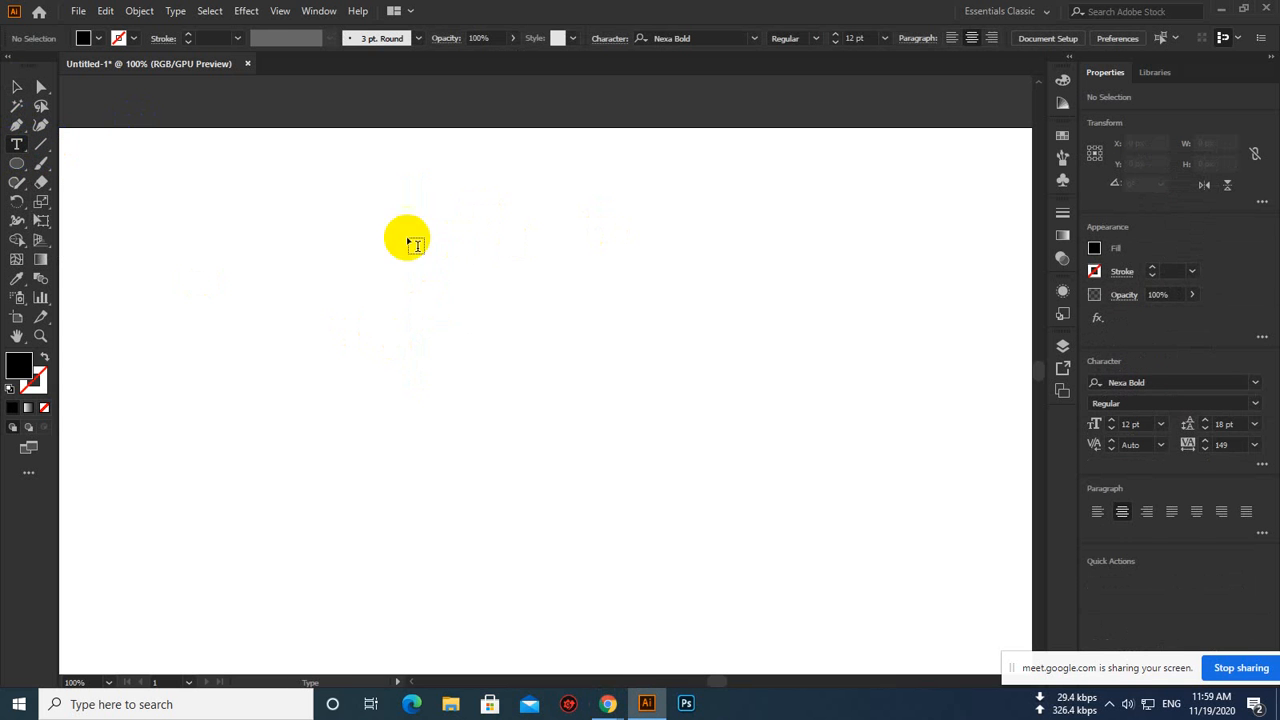
pyautogui.click(400, 285)
pyautogui.write('LE')
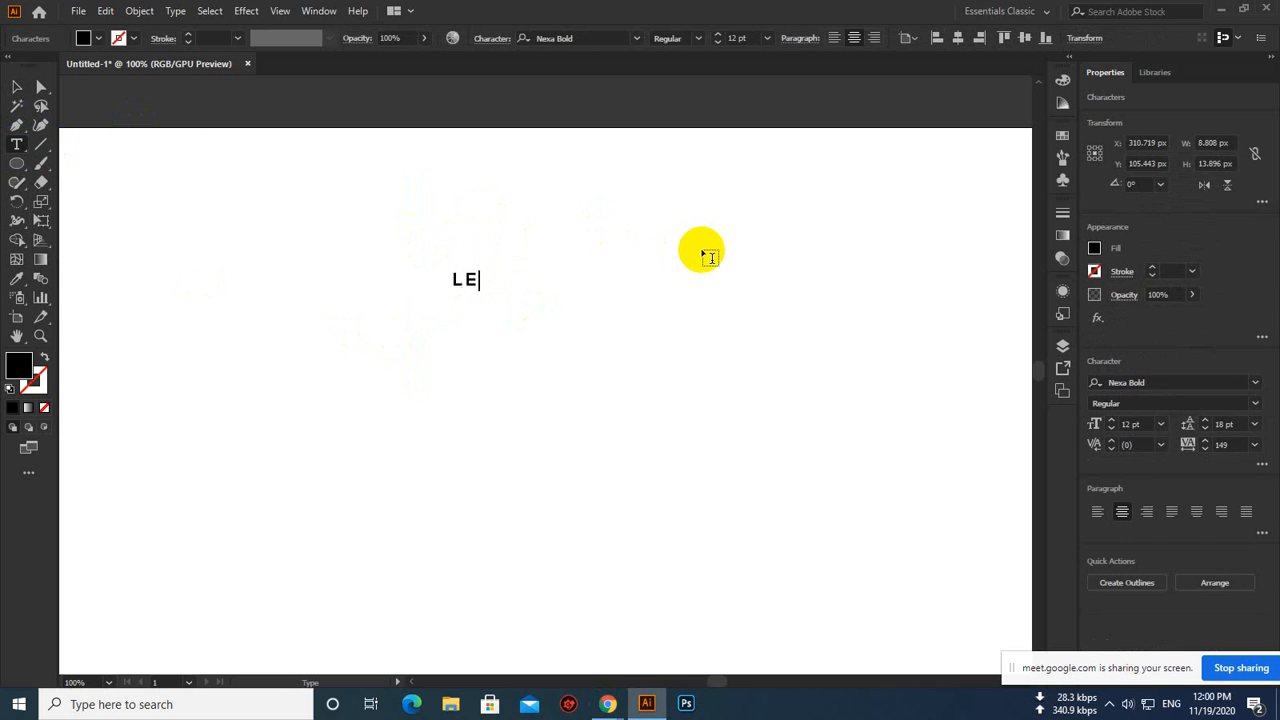
pyautogui.write('DP ')
pyautogui.write('.G')
pyautogui.write('D-13')
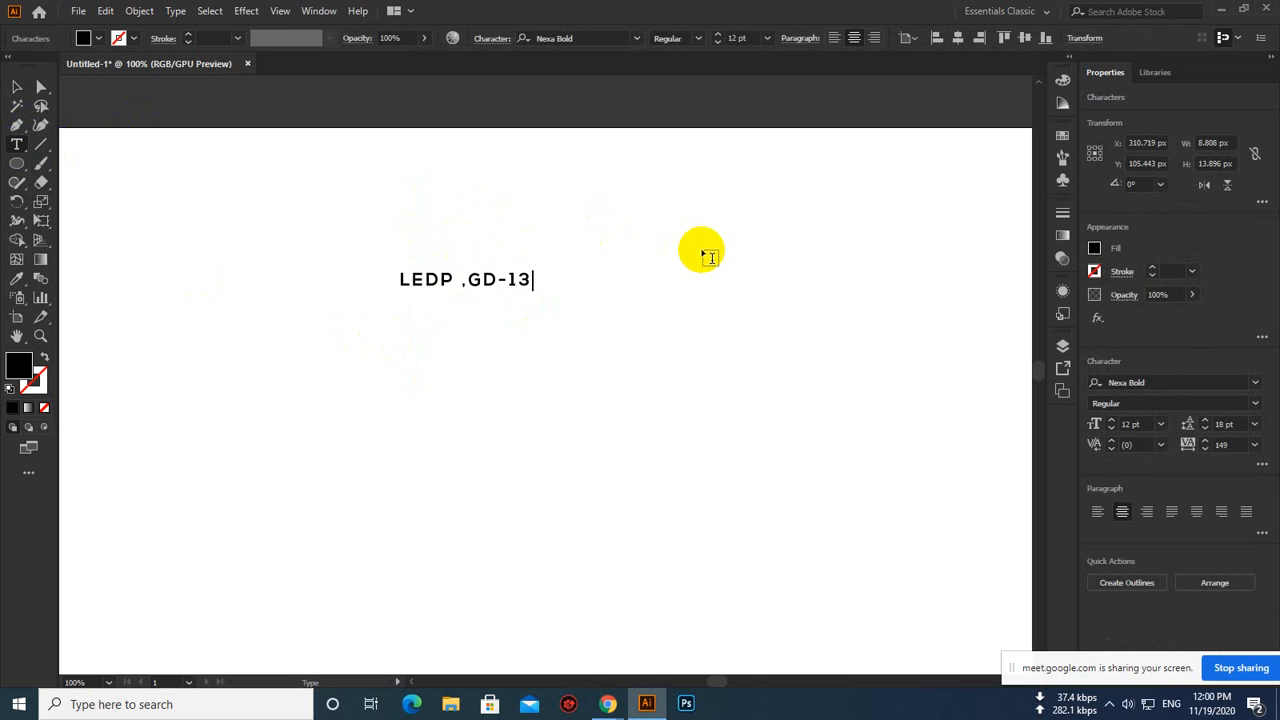
pyautogui.click(17, 87)
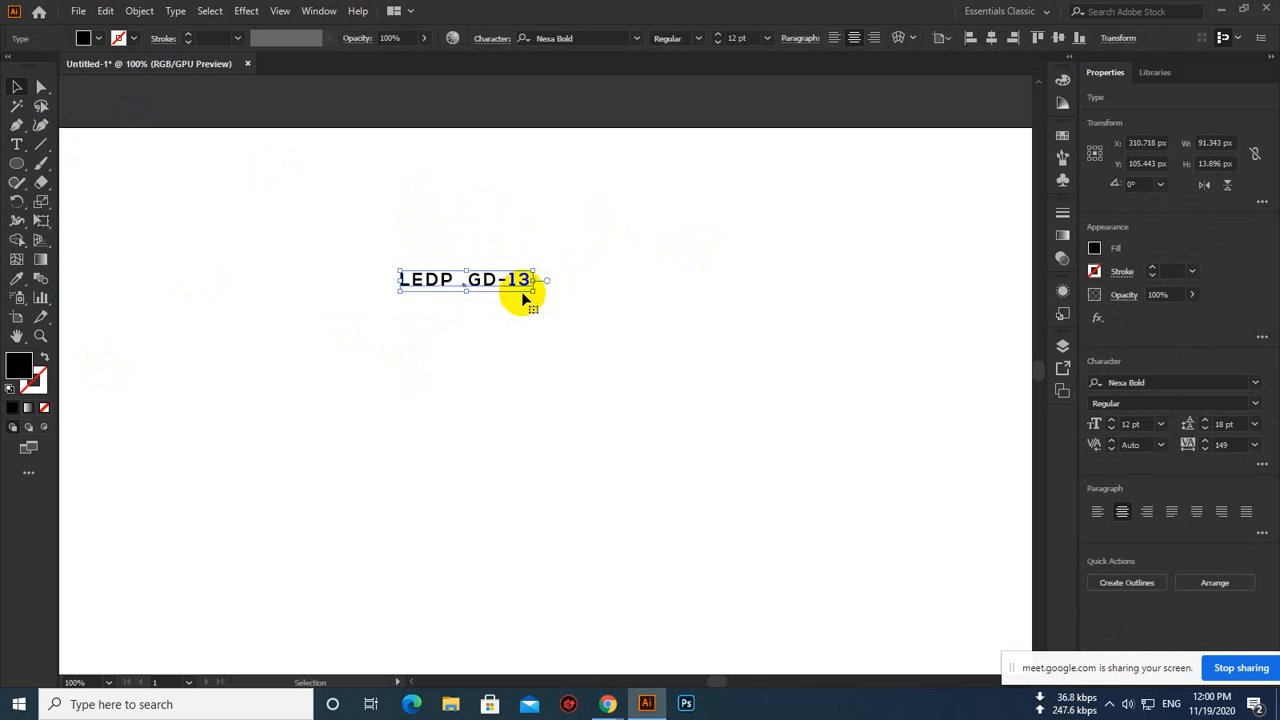
pyautogui.moveTo(520, 287); pyautogui.dragTo(533, 298)
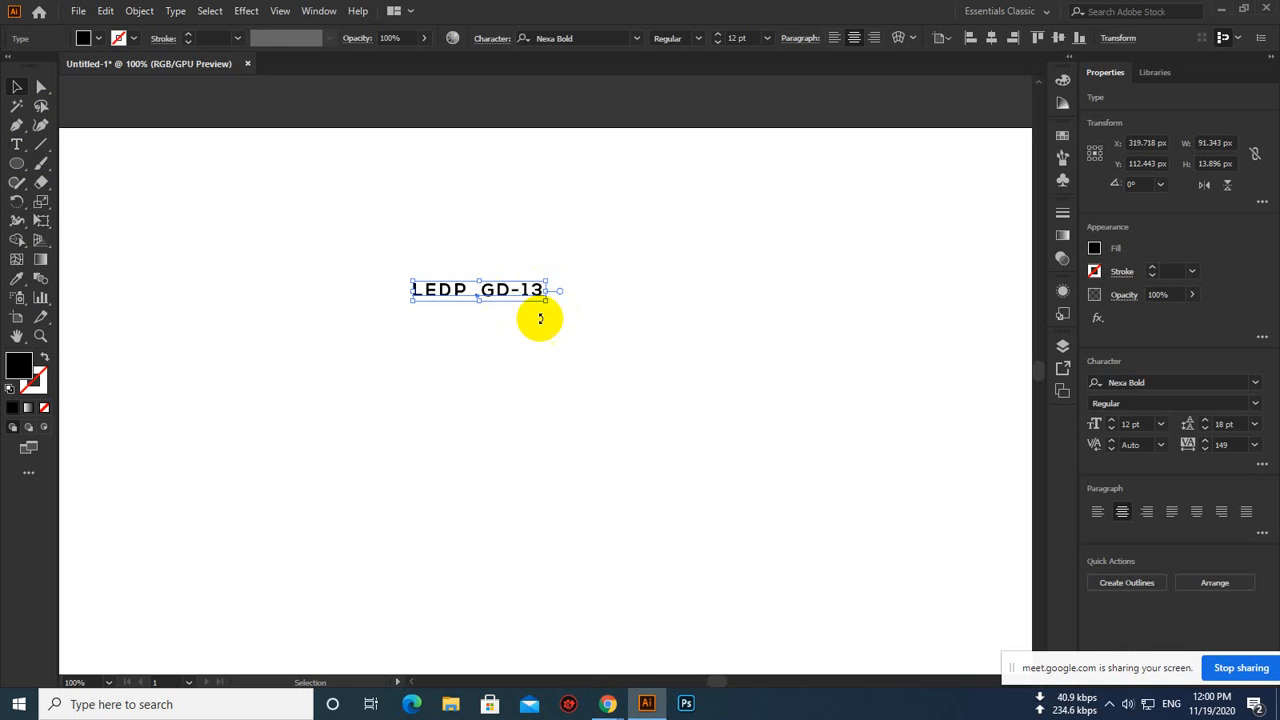
# Delete the horizontal text and add vertical text reading "LEDP ,GD-13" with the Vertical Type tool
pyautogui.press('ctrl')
pyautogui.press('Delete')
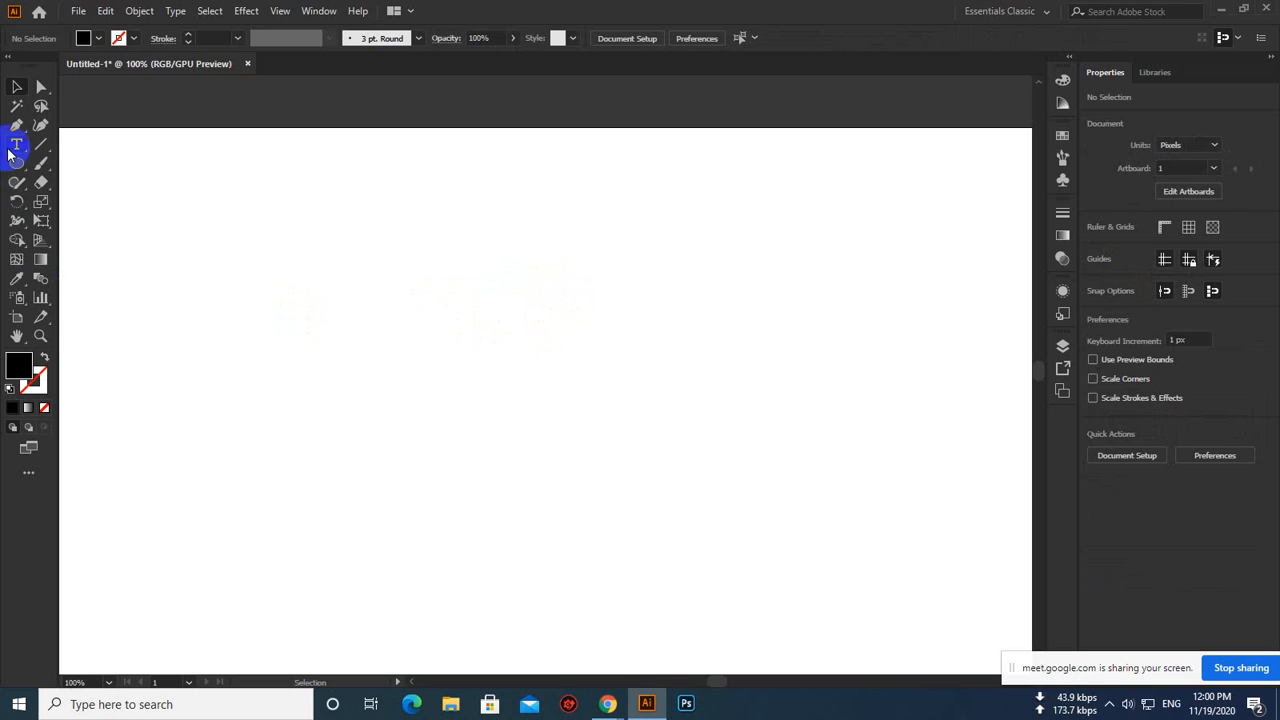
pyautogui.click(15, 147)
pyautogui.moveTo(15, 147); pyautogui.dragTo(82, 208)
pyautogui.click(473, 260)
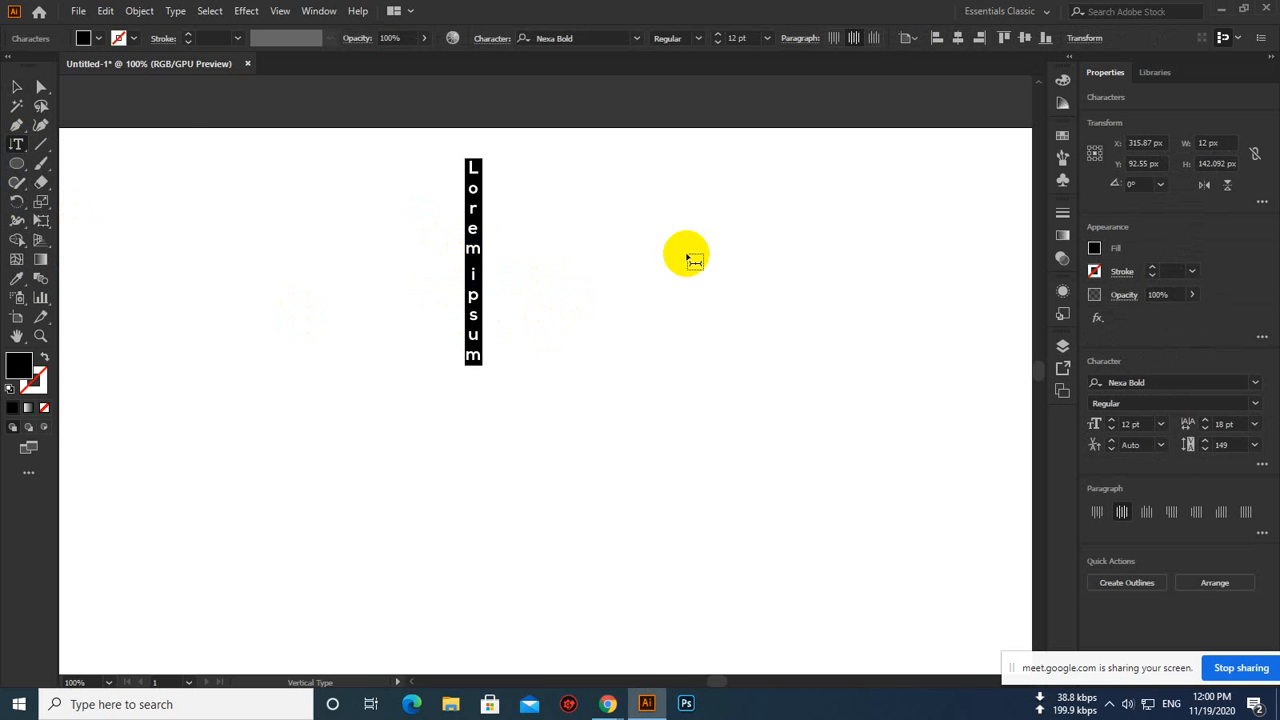
pyautogui.write('LEDP GD-13')
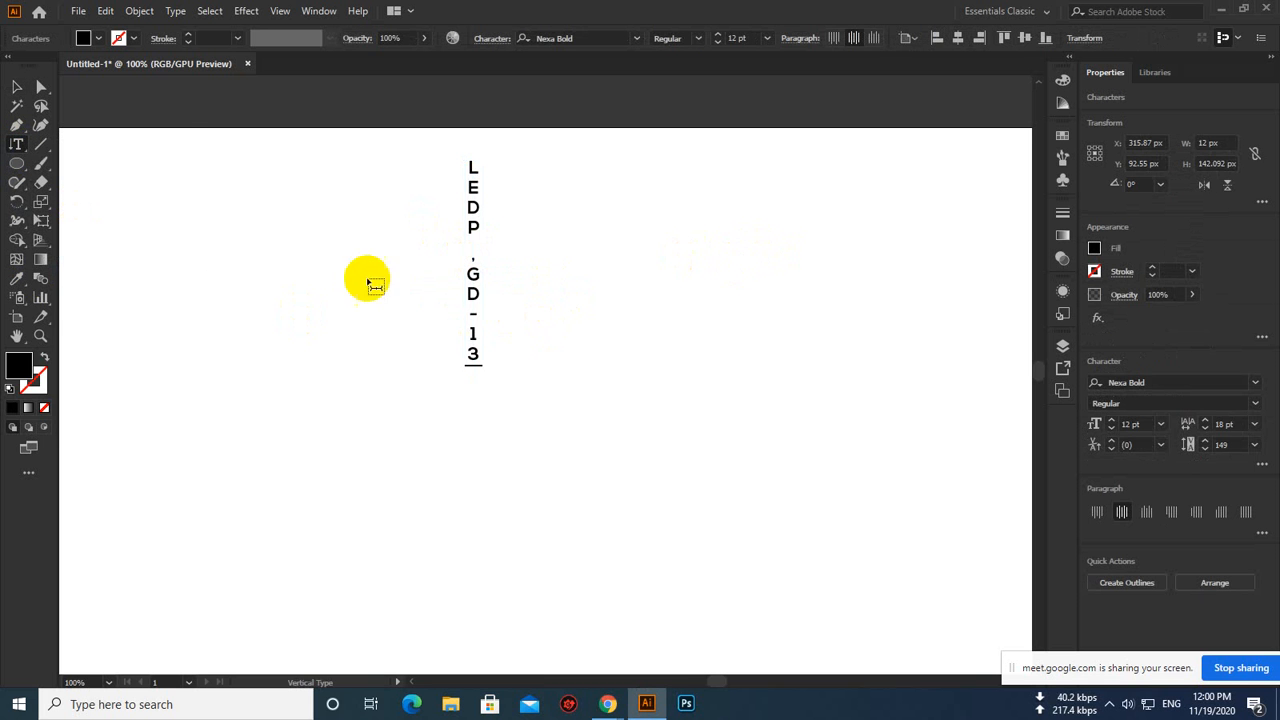
# Move the vertical text about 3 px right and 45 px down and delete it from the artboard
pyautogui.click(16, 89)
pyautogui.moveTo(486, 200); pyautogui.dragTo(490, 267)
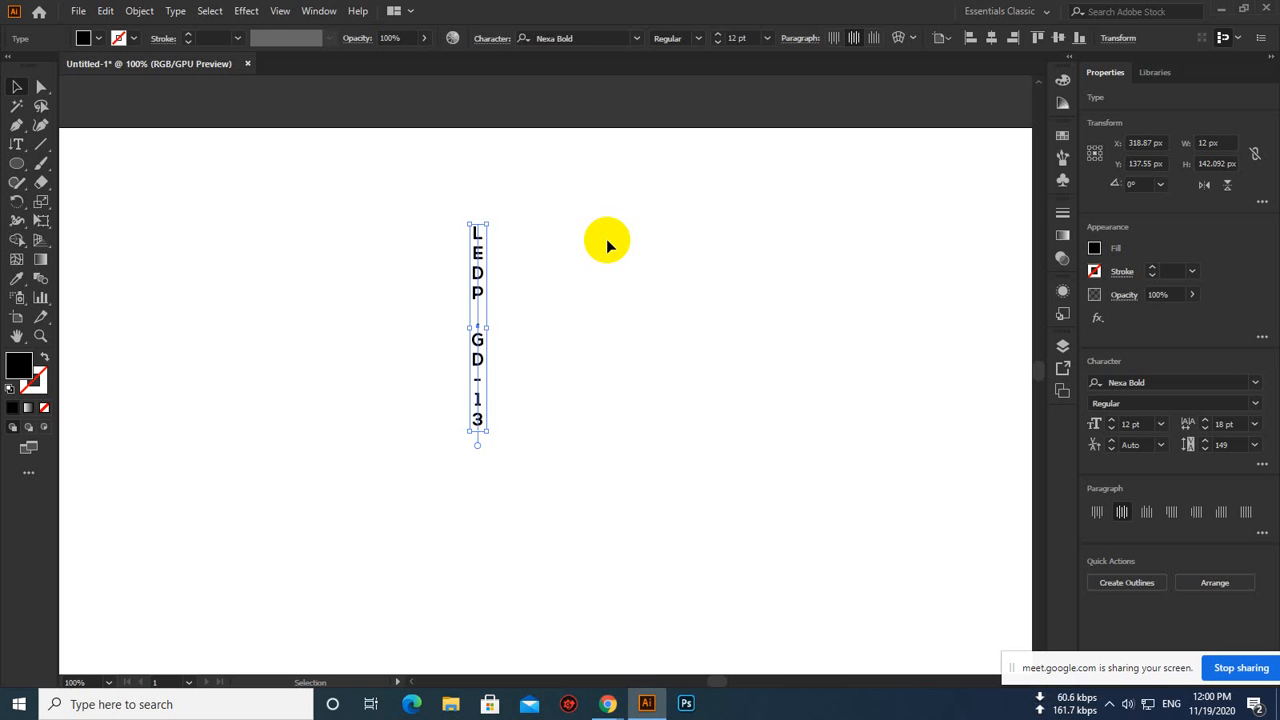
pyautogui.click(525, 240)
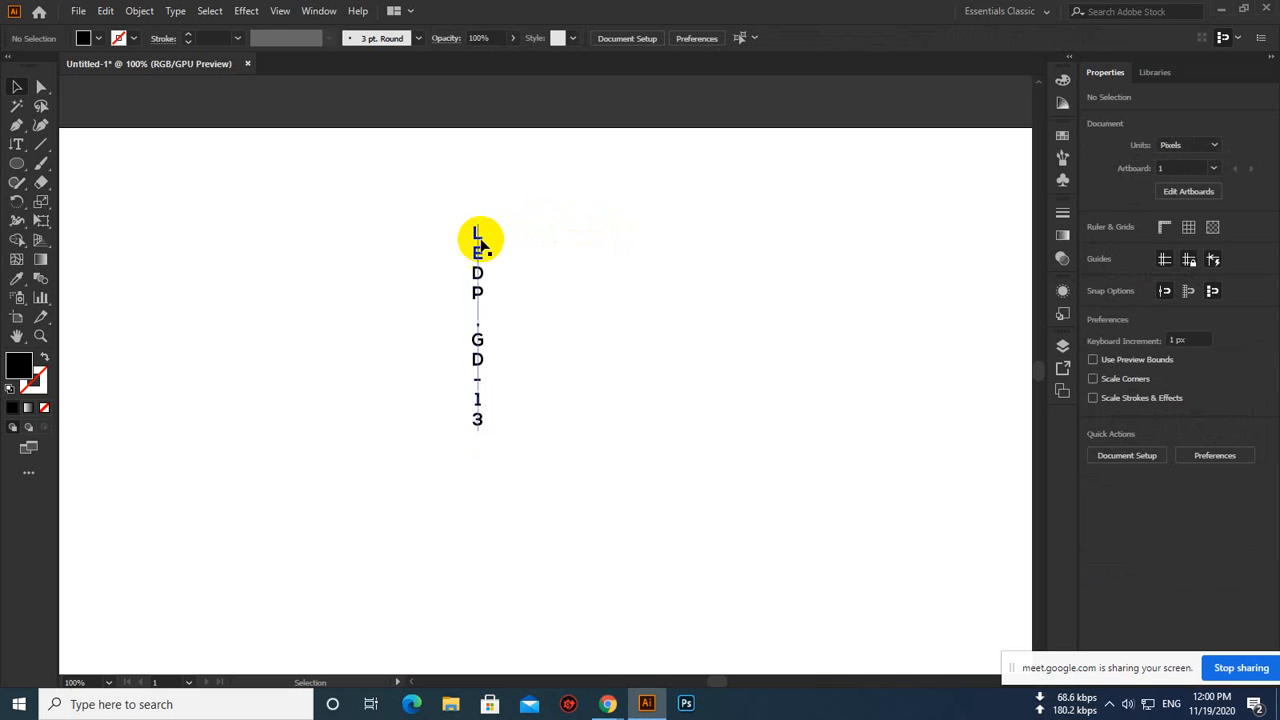
pyautogui.click(480, 245)
pyautogui.press('Delete')
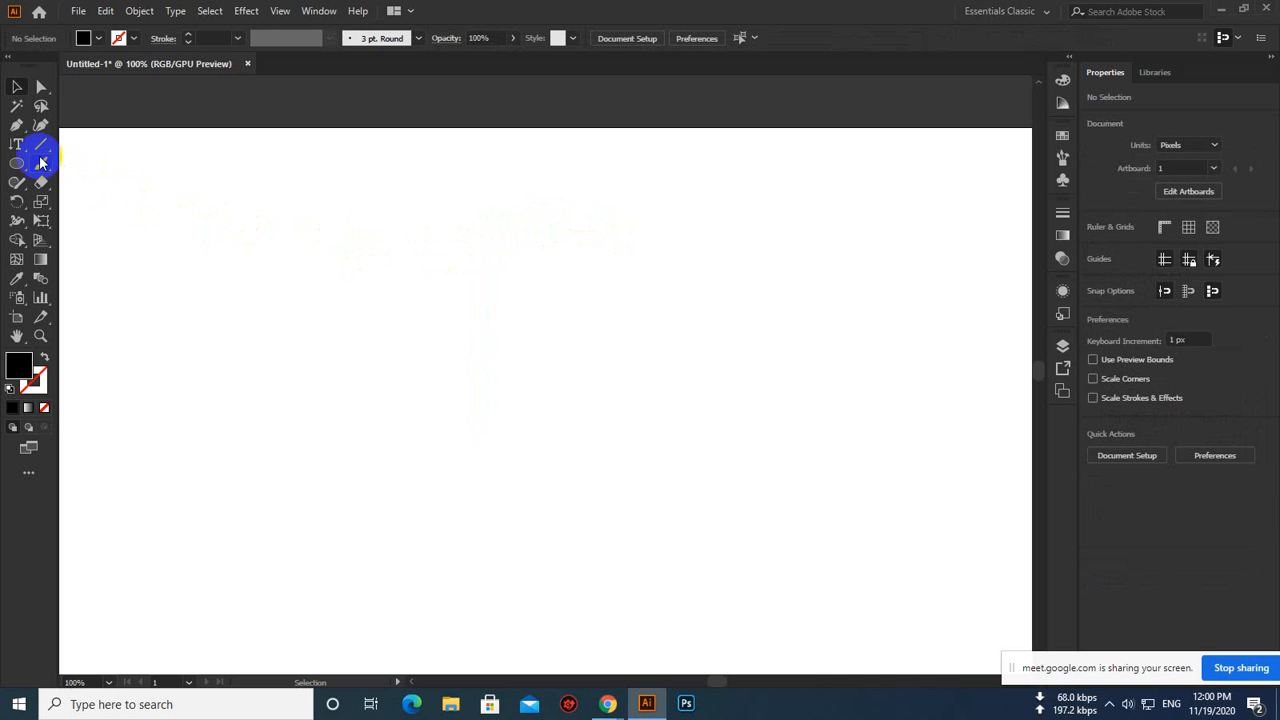
pyautogui.click(17, 147)
pyautogui.click(18, 148)
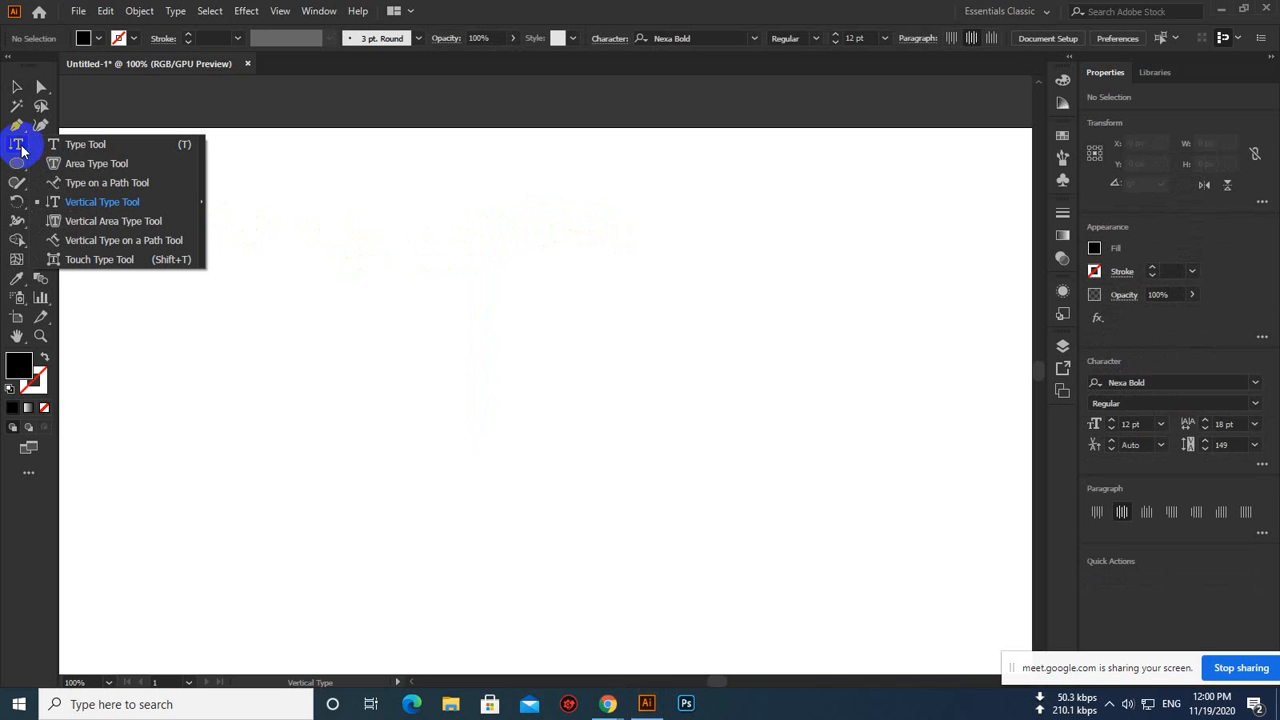
pyautogui.moveTo(20, 150); pyautogui.dragTo(141, 232)
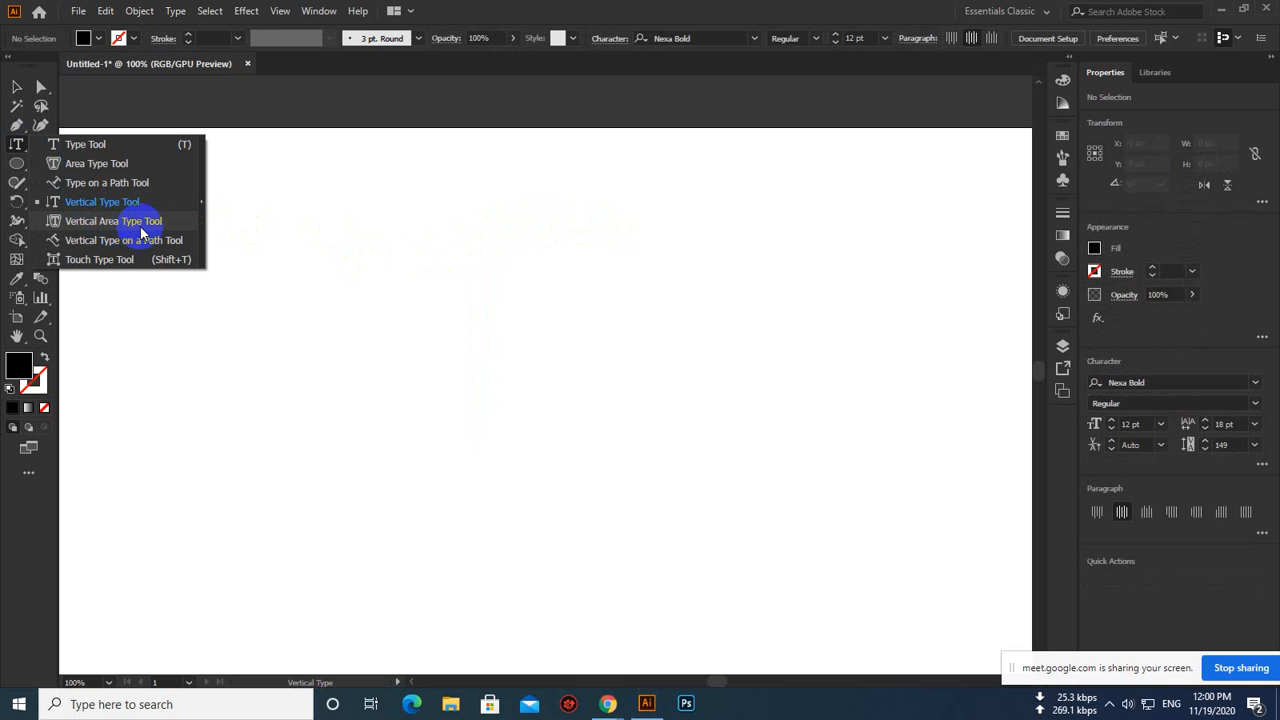
# Draw a rectangle about 255 x 151 px and fill it with vertical placeholder text using the Vertical Area Type tool
pyautogui.moveTo(140, 226); pyautogui.dragTo(52, 163)
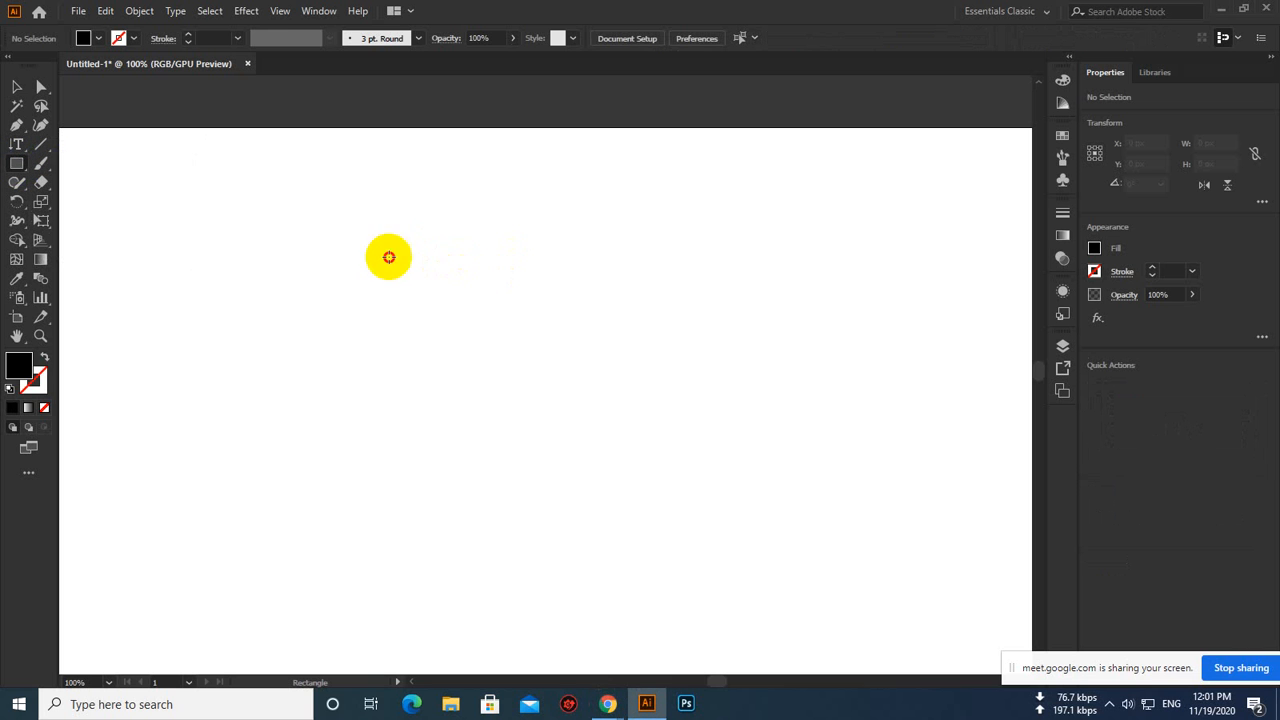
pyautogui.moveTo(388, 257); pyautogui.dragTo(760, 476)
pyautogui.click(18, 155)
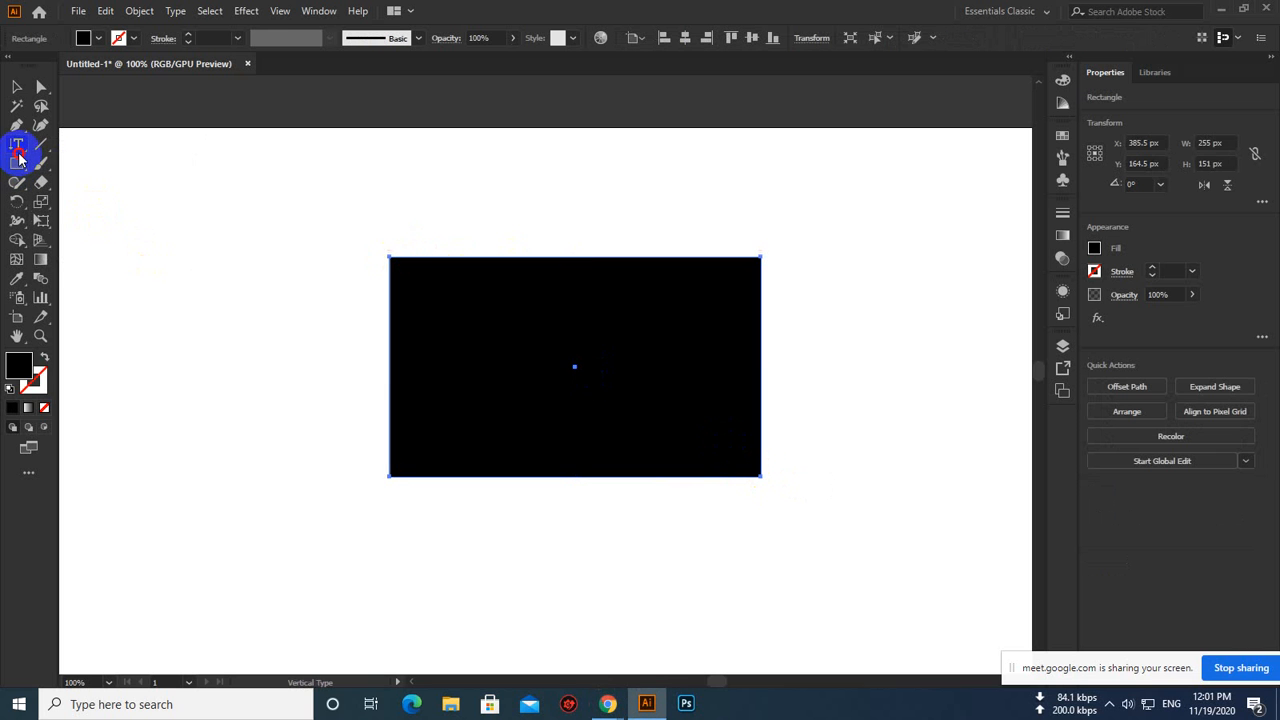
pyautogui.moveTo(18, 155); pyautogui.dragTo(93, 226)
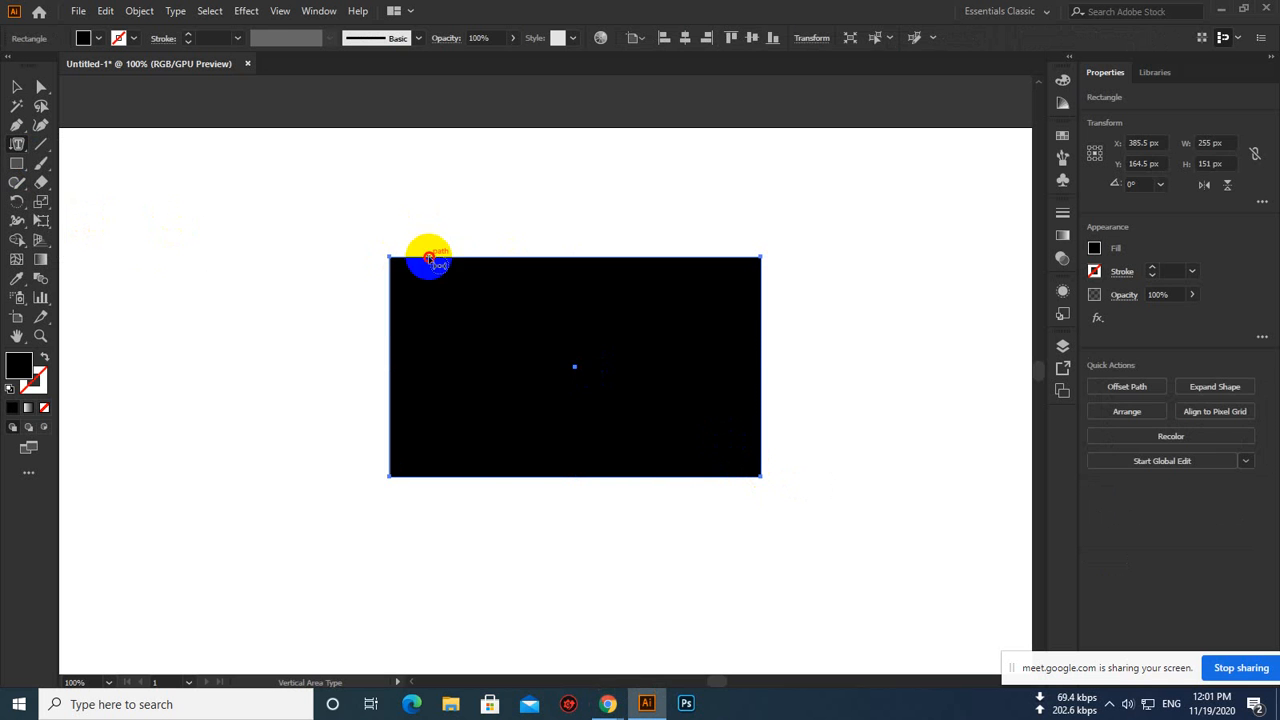
pyautogui.click(428, 259)
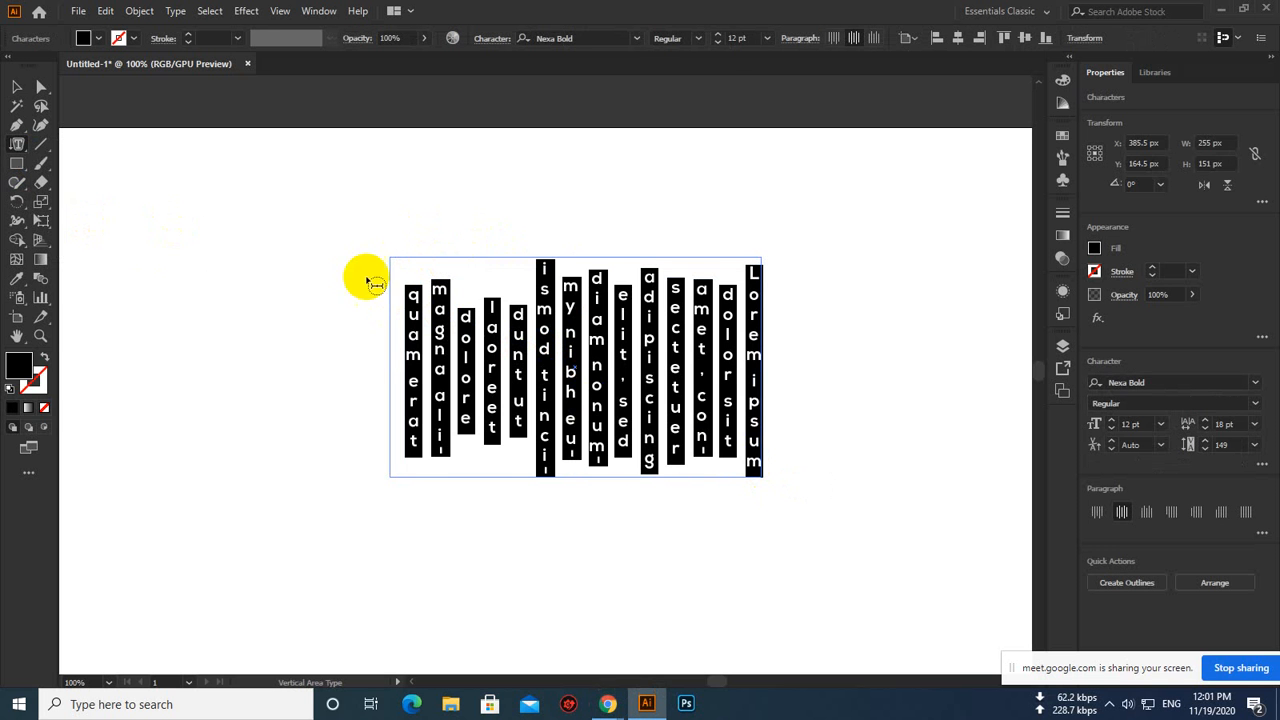
# Align the vertical area text to the top of its frame and delete the text object
pyautogui.click(14, 90)
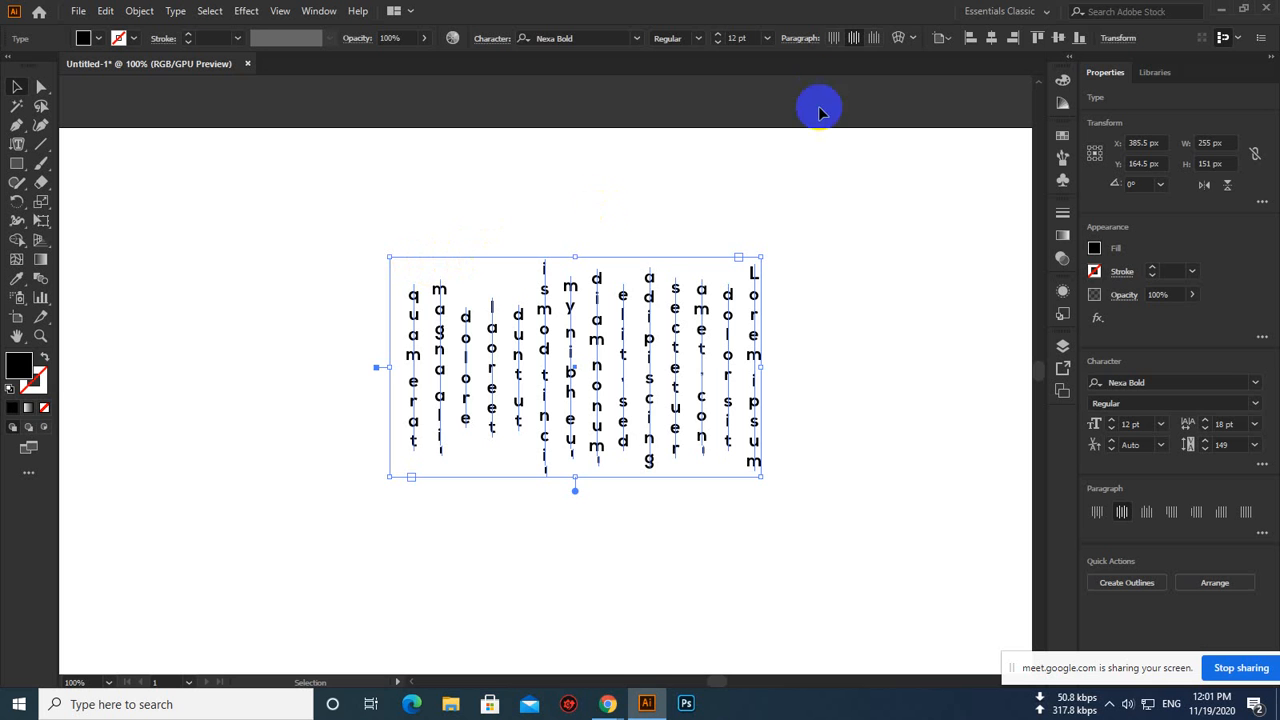
pyautogui.click(831, 40)
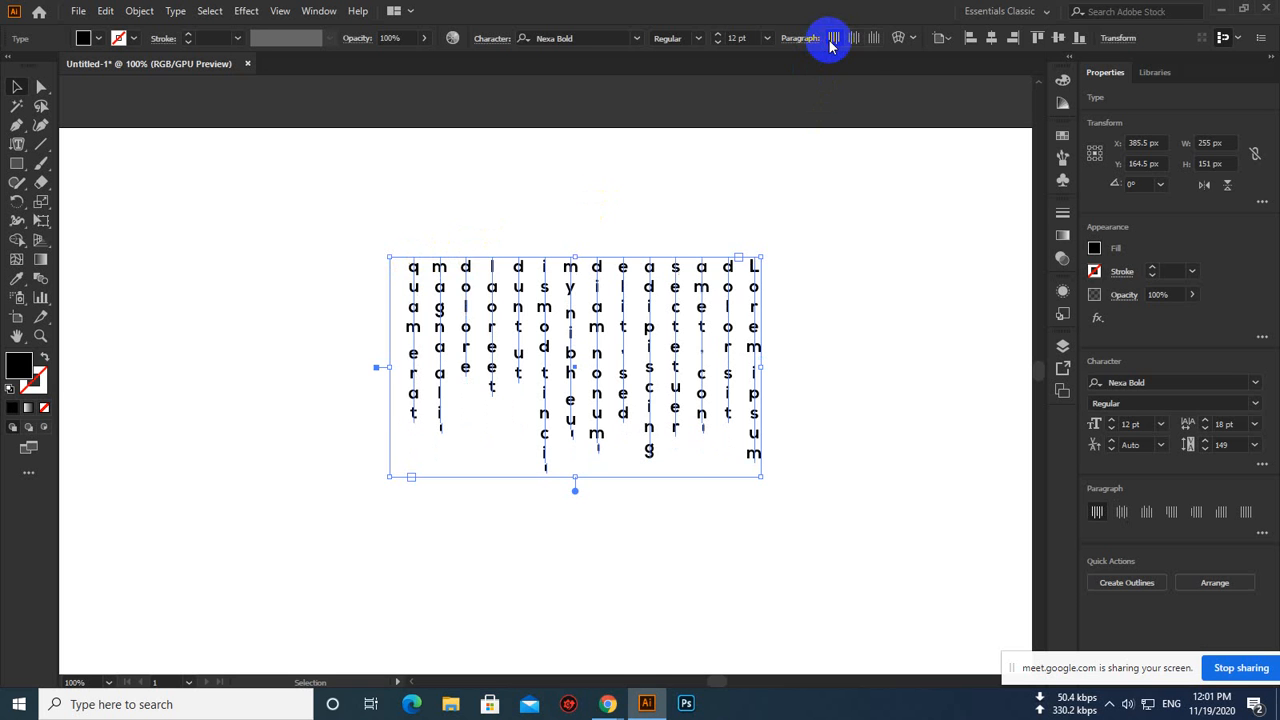
pyautogui.click(644, 179)
pyautogui.click(699, 280)
pyautogui.press('Delete')
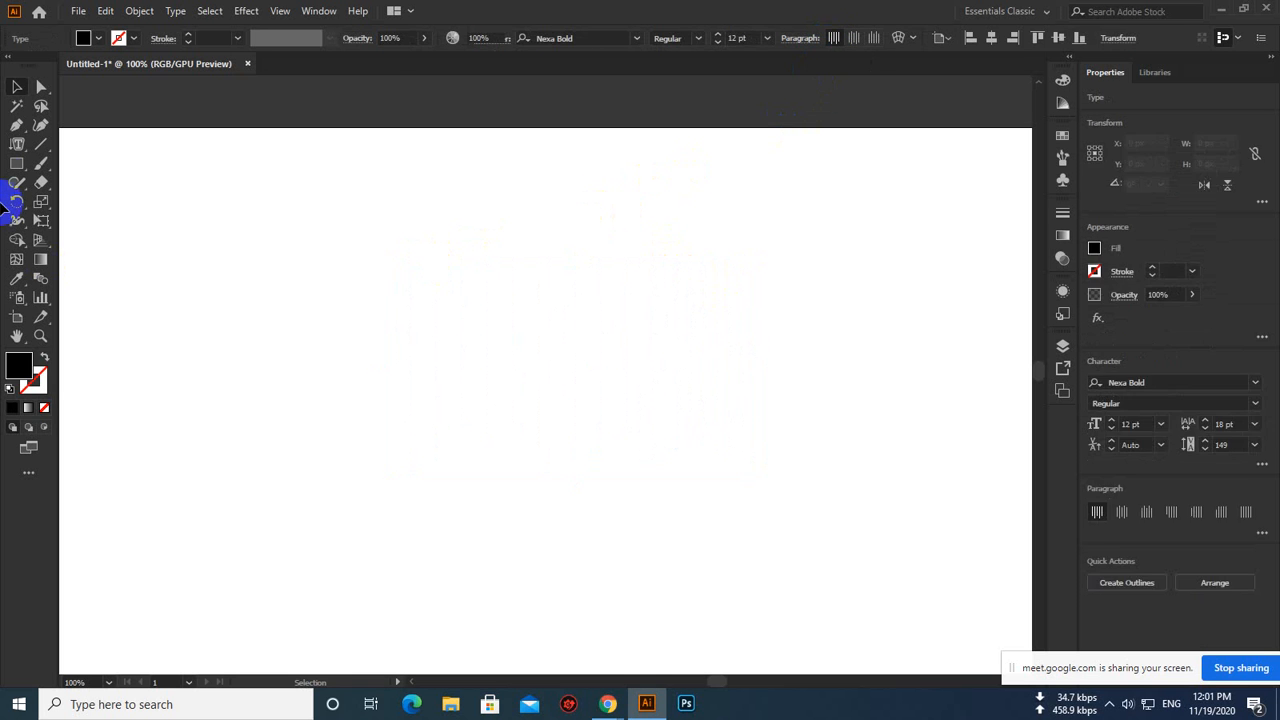
pyautogui.click(15, 147)
pyautogui.moveTo(15, 147); pyautogui.dragTo(87, 221)
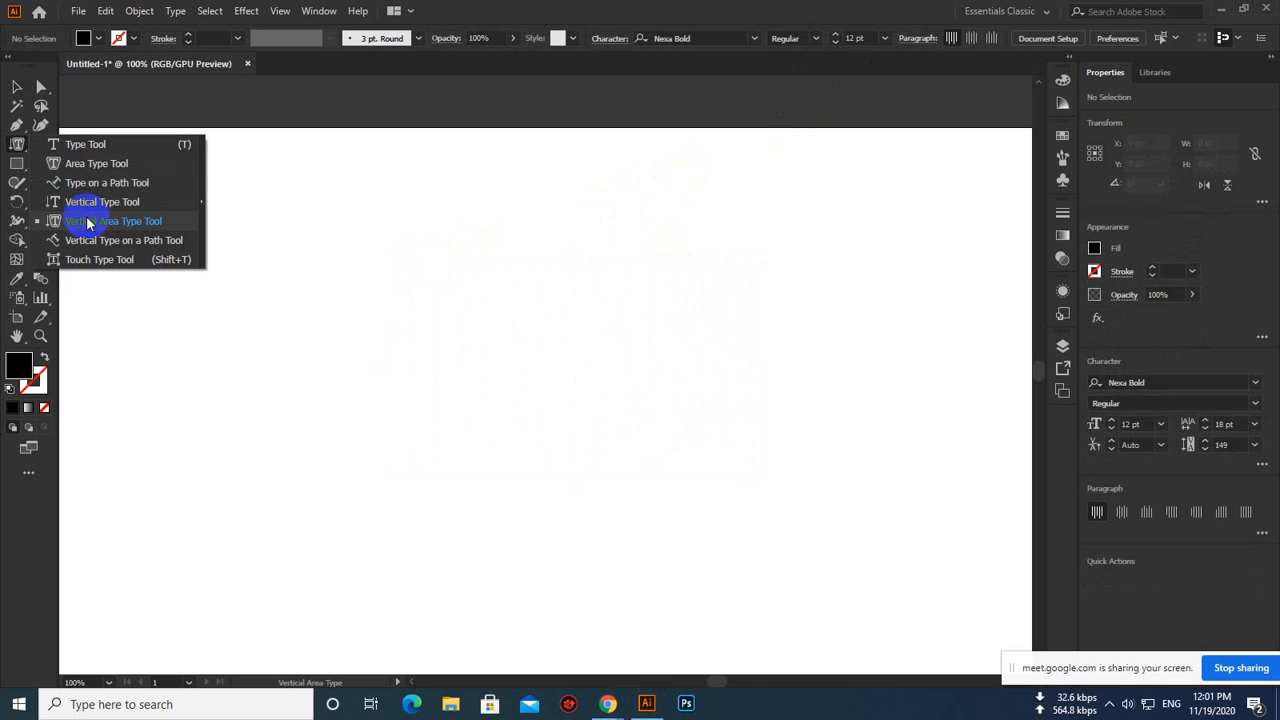
pyautogui.moveTo(91, 222); pyautogui.dragTo(153, 225)
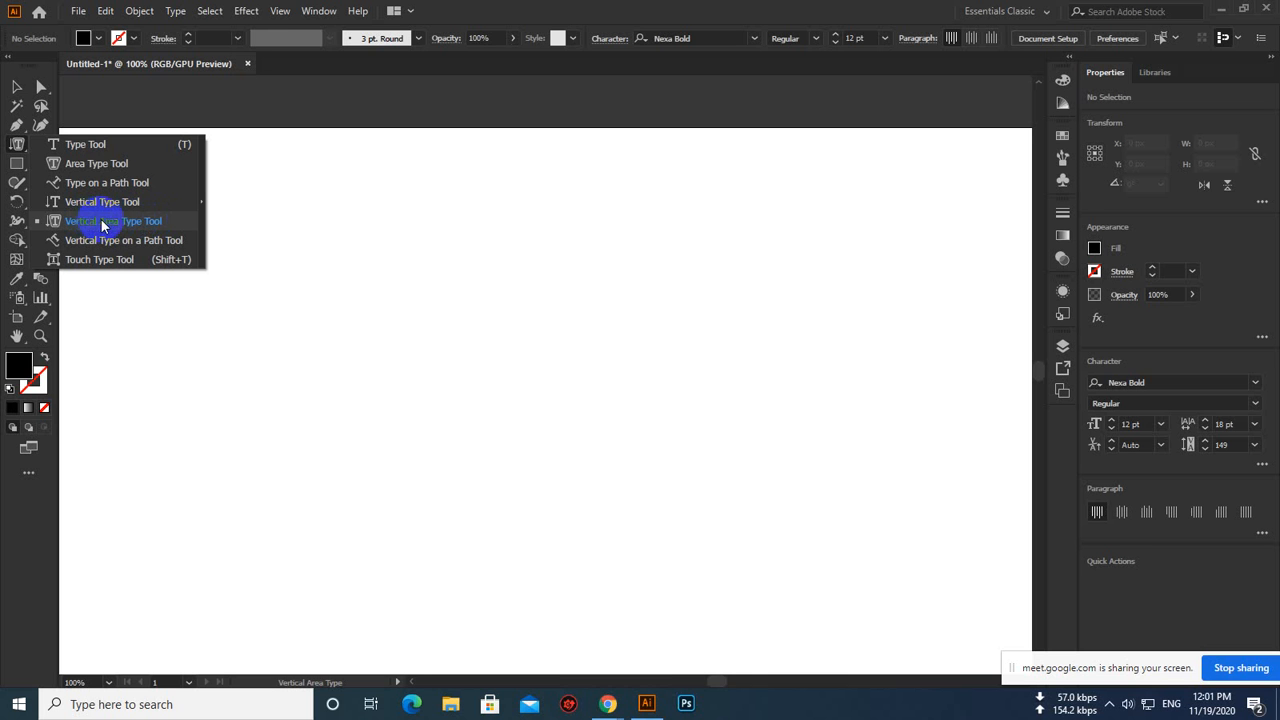
# Draw a circle about 159 px in diameter with the Ellipse tool and choose the Area Type tool
pyautogui.click(17, 163)
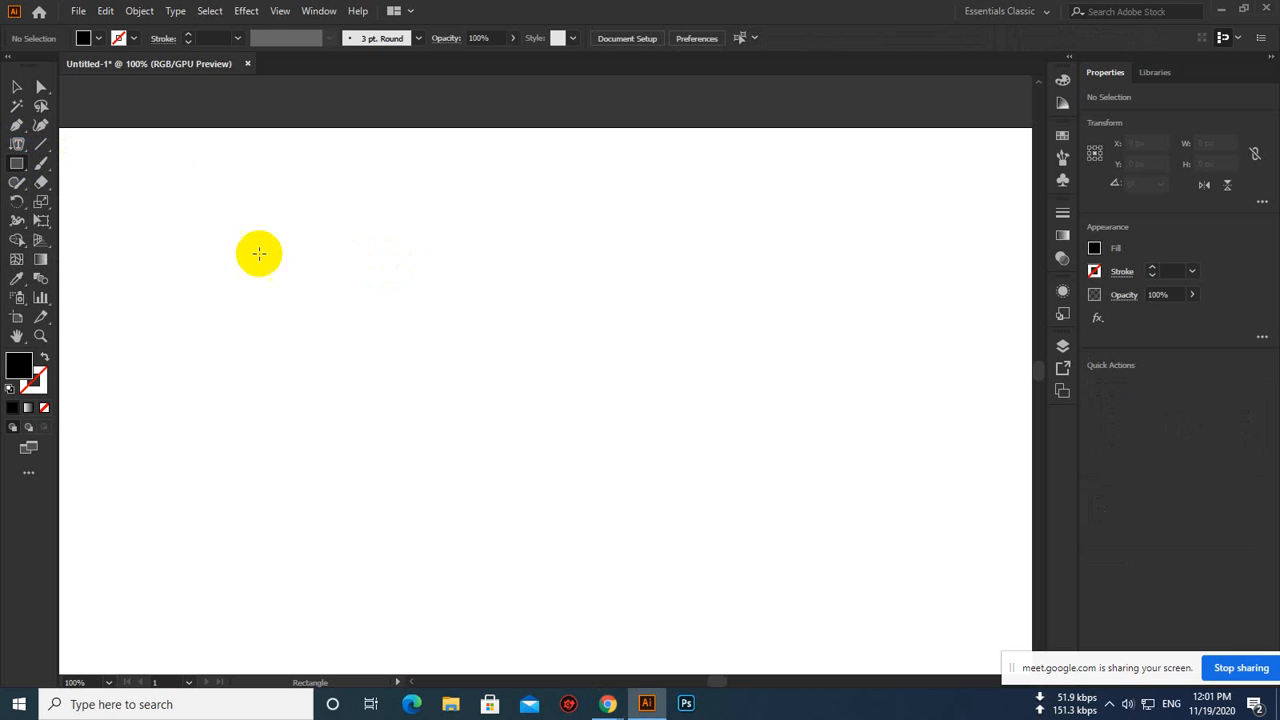
pyautogui.moveTo(17, 163); pyautogui.dragTo(63, 205)
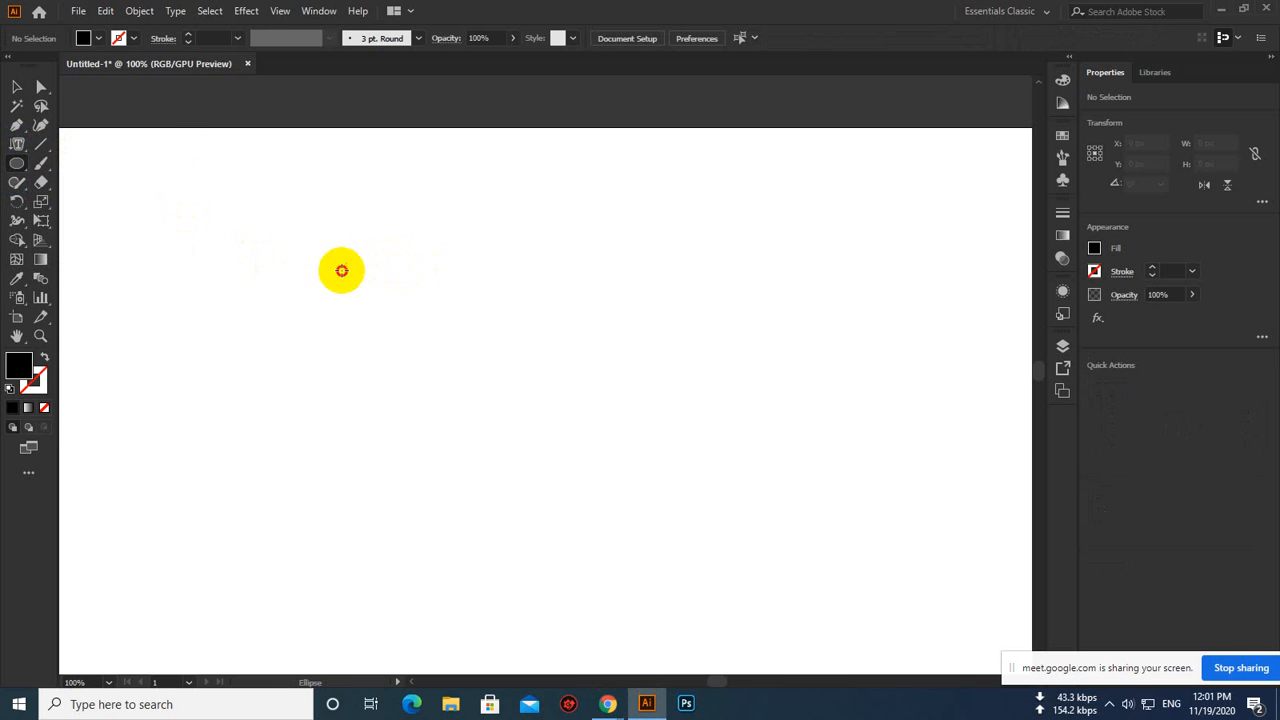
pyautogui.moveTo(341, 270); pyautogui.dragTo(573, 501)
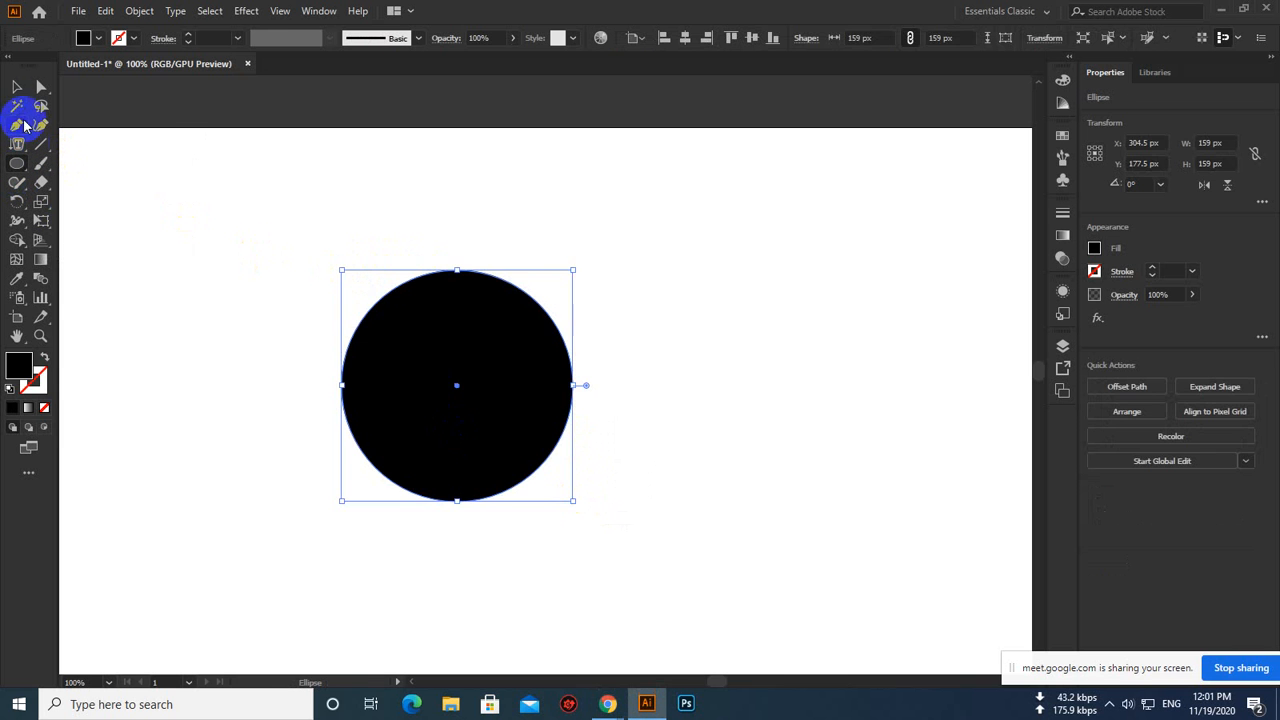
pyautogui.moveTo(23, 143); pyautogui.dragTo(96, 163)
# Check the participants in the Google Meet window and return to Illustrator
pyautogui.moveTo(607, 703)
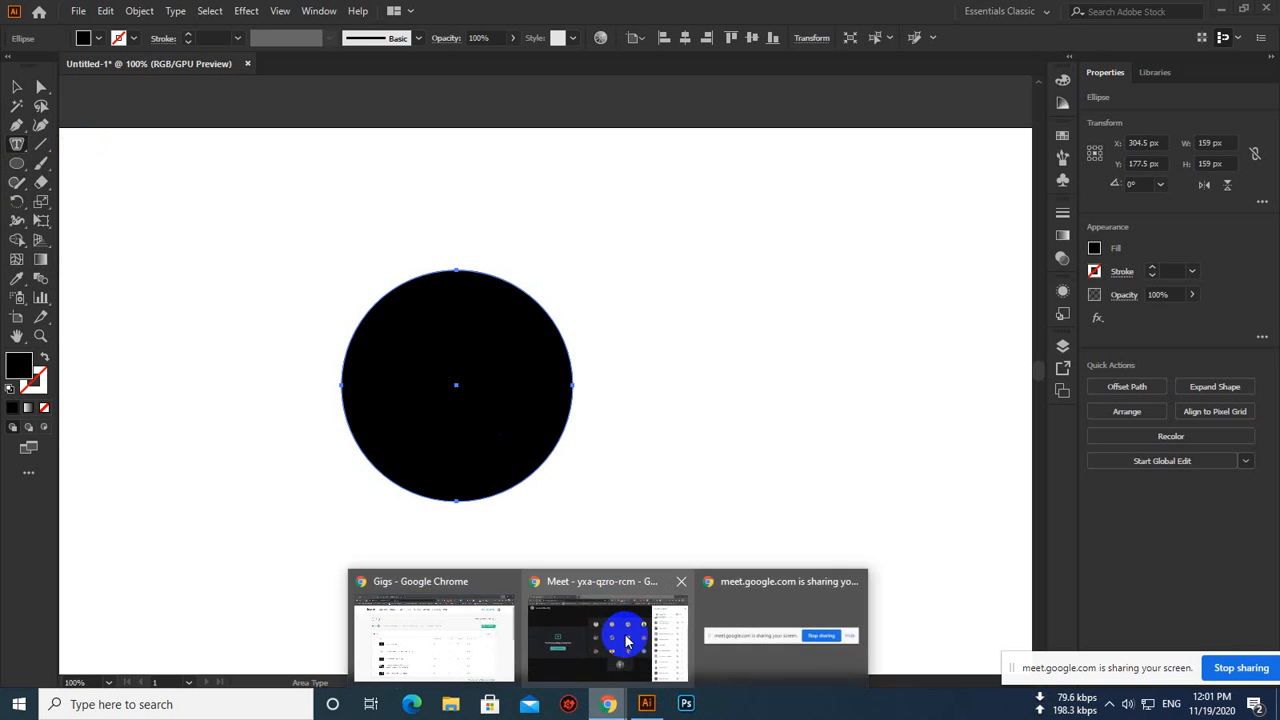
pyautogui.click(600, 612)
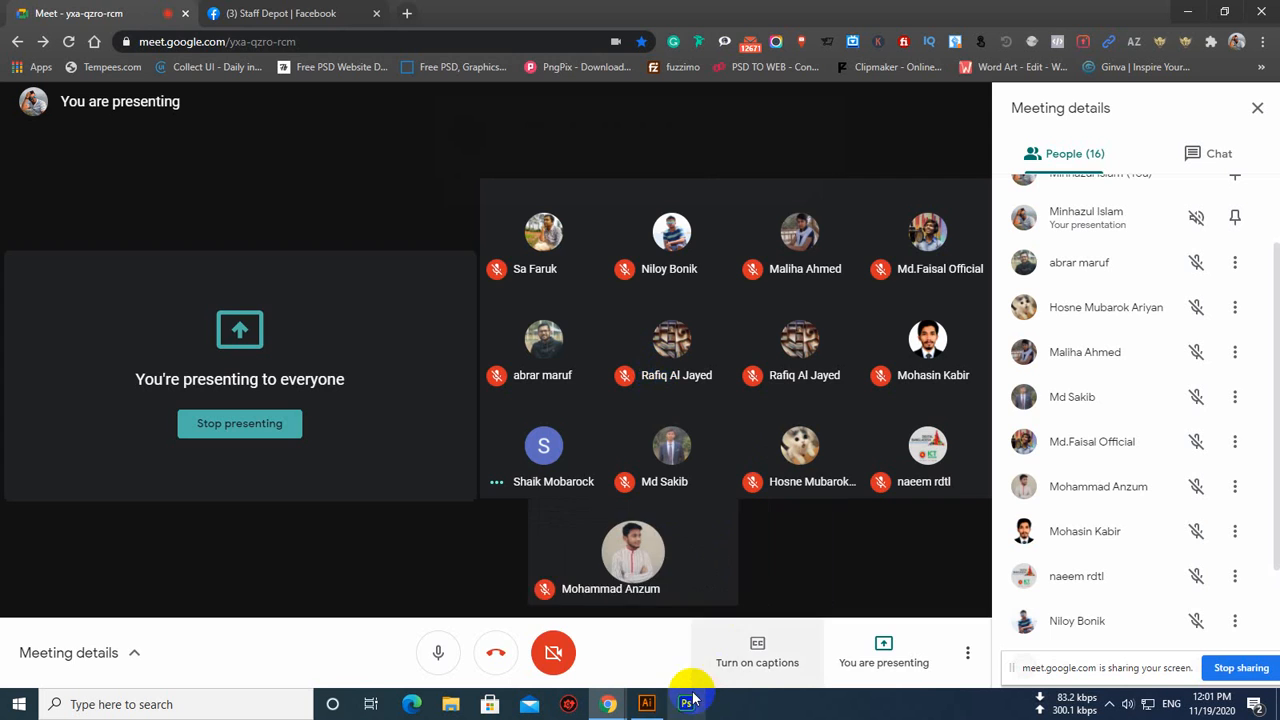
pyautogui.click(652, 702)
# Fill the circle with horizontal placeholder text using the Area Type tool and delete the text object
pyautogui.click(400, 290)
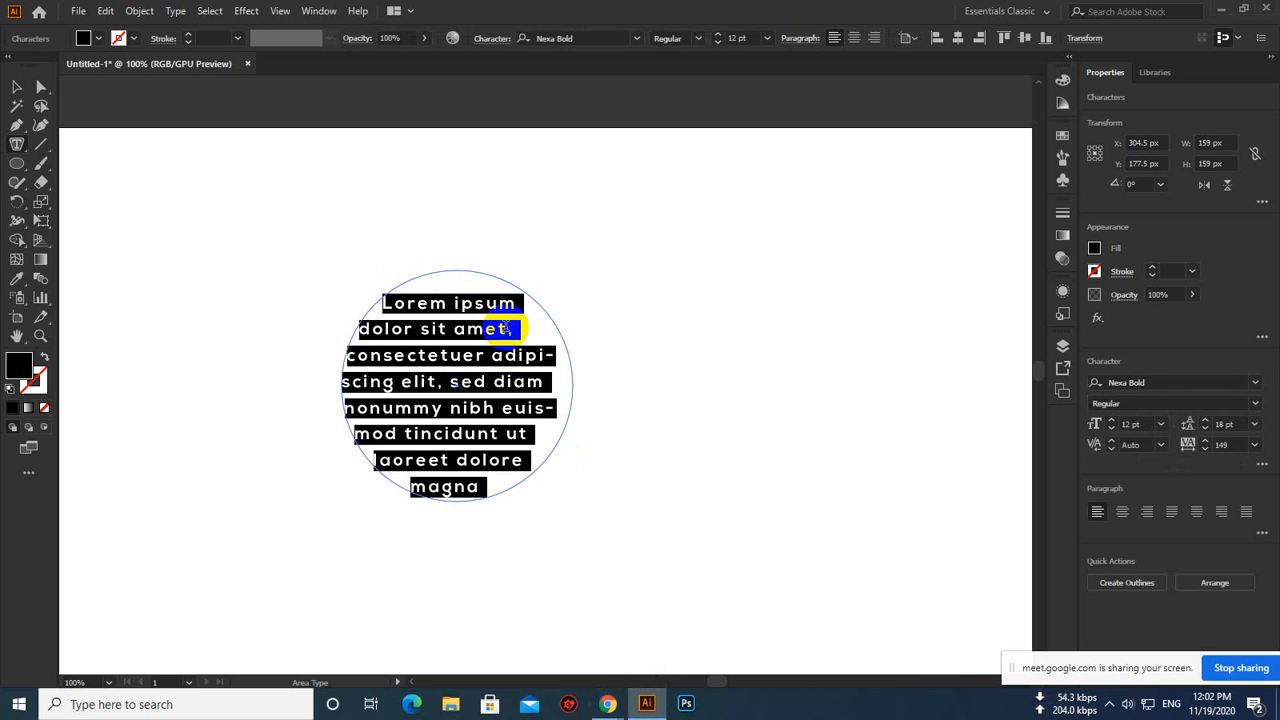
pyautogui.click(20, 86)
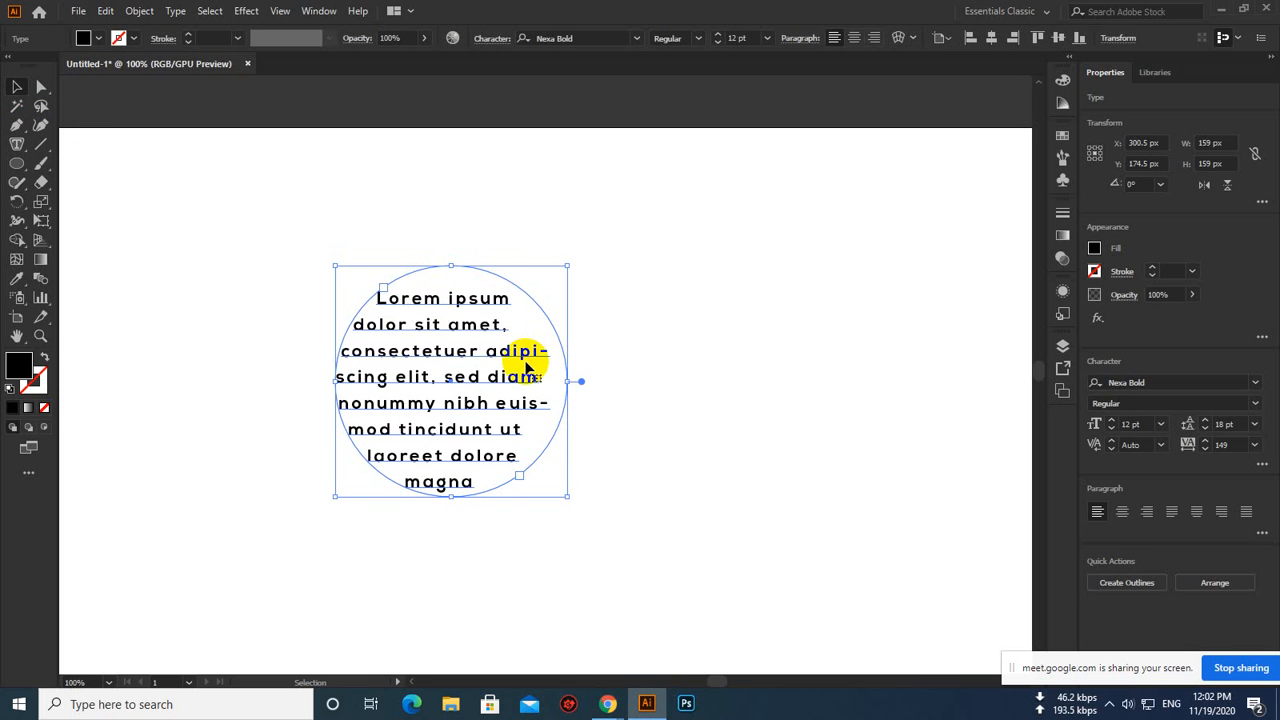
pyautogui.press('Delete')
# Draw a circle about 175 px in diameter and fill it with vertical placeholder text using the Vertical Area Type tool
pyautogui.click(16, 163)
pyautogui.moveTo(420, 262); pyautogui.dragTo(674, 516)
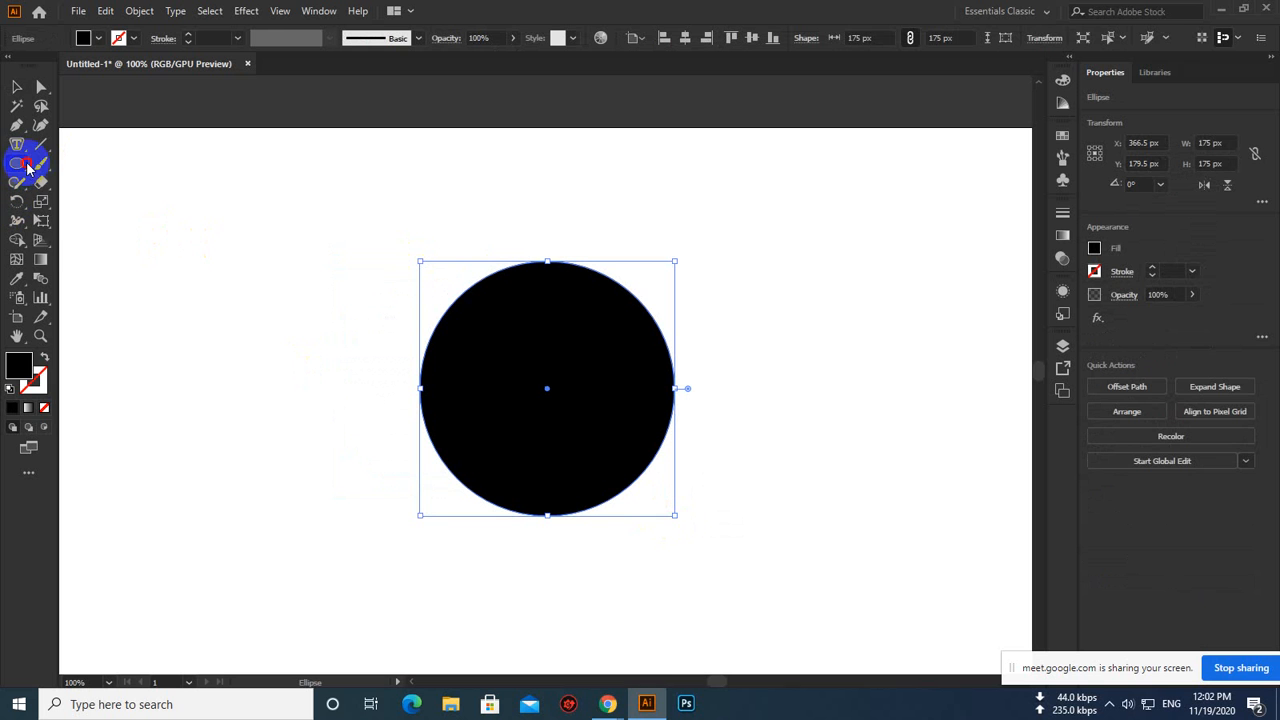
pyautogui.click(16, 164)
pyautogui.click(22, 152)
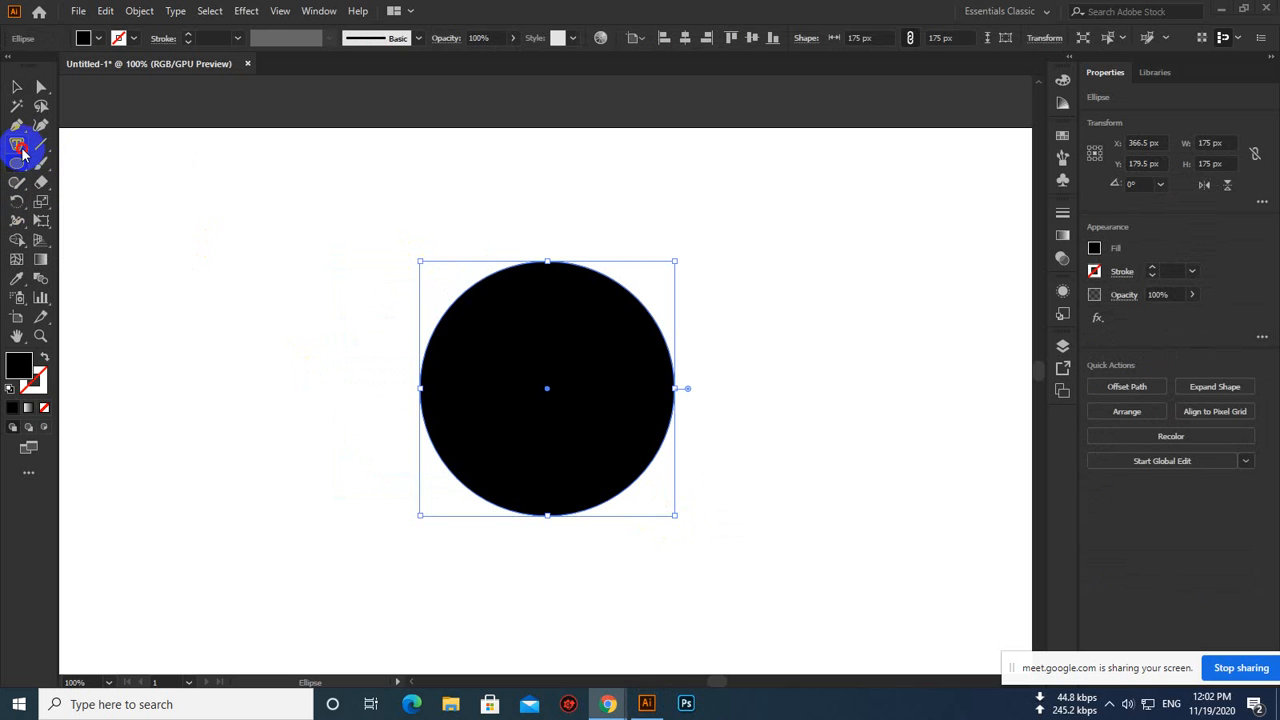
pyautogui.moveTo(22, 152); pyautogui.dragTo(94, 229)
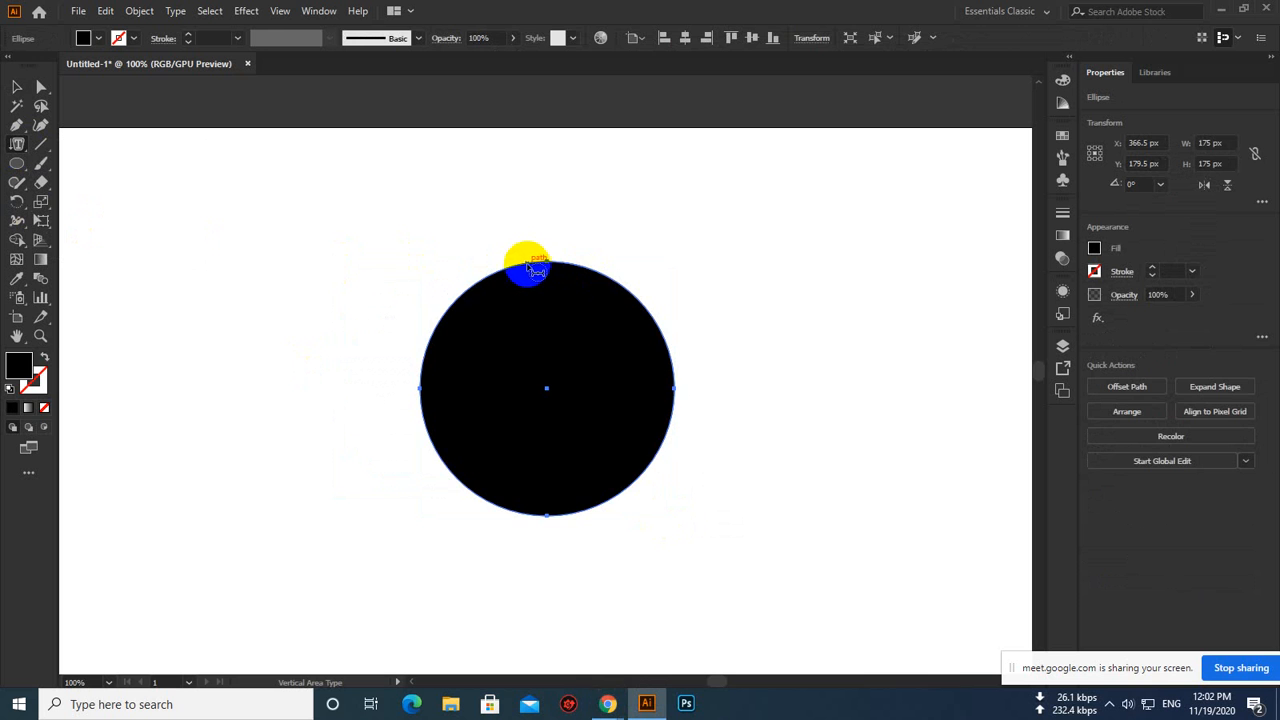
pyautogui.click(530, 268)
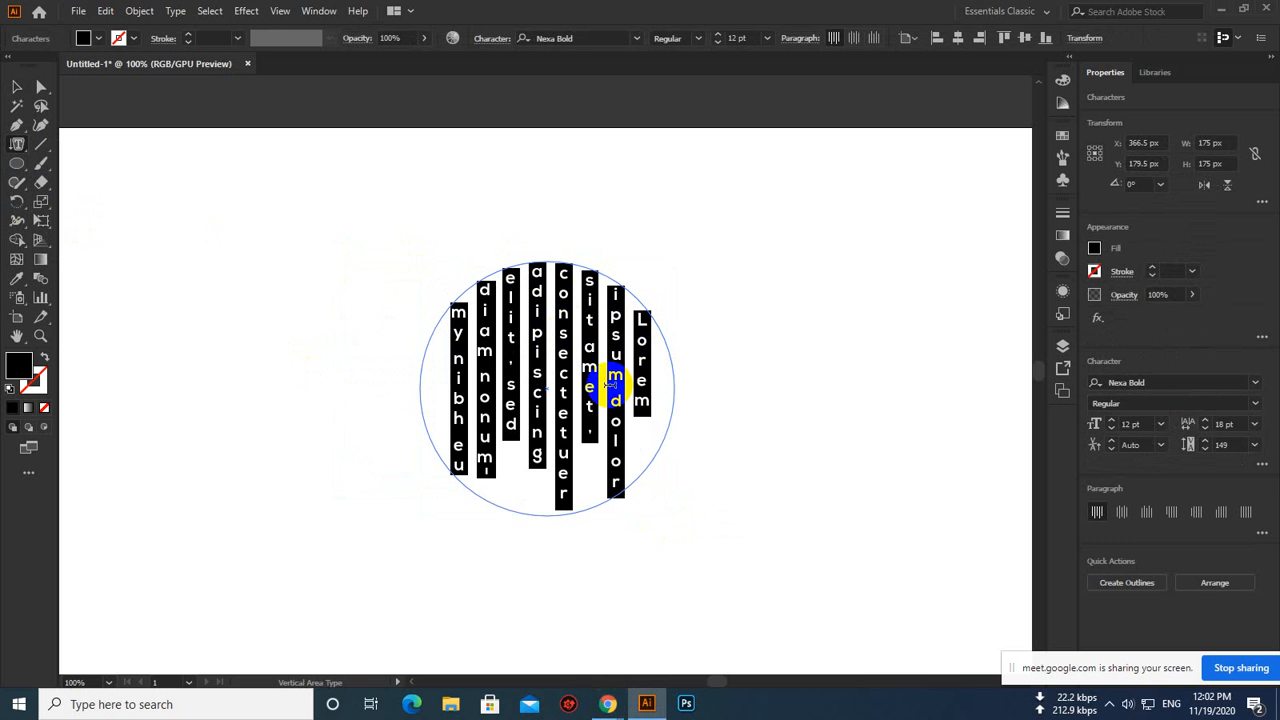
# Select the circular vertical area text and delete it from the artboard
pyautogui.click(16, 87)
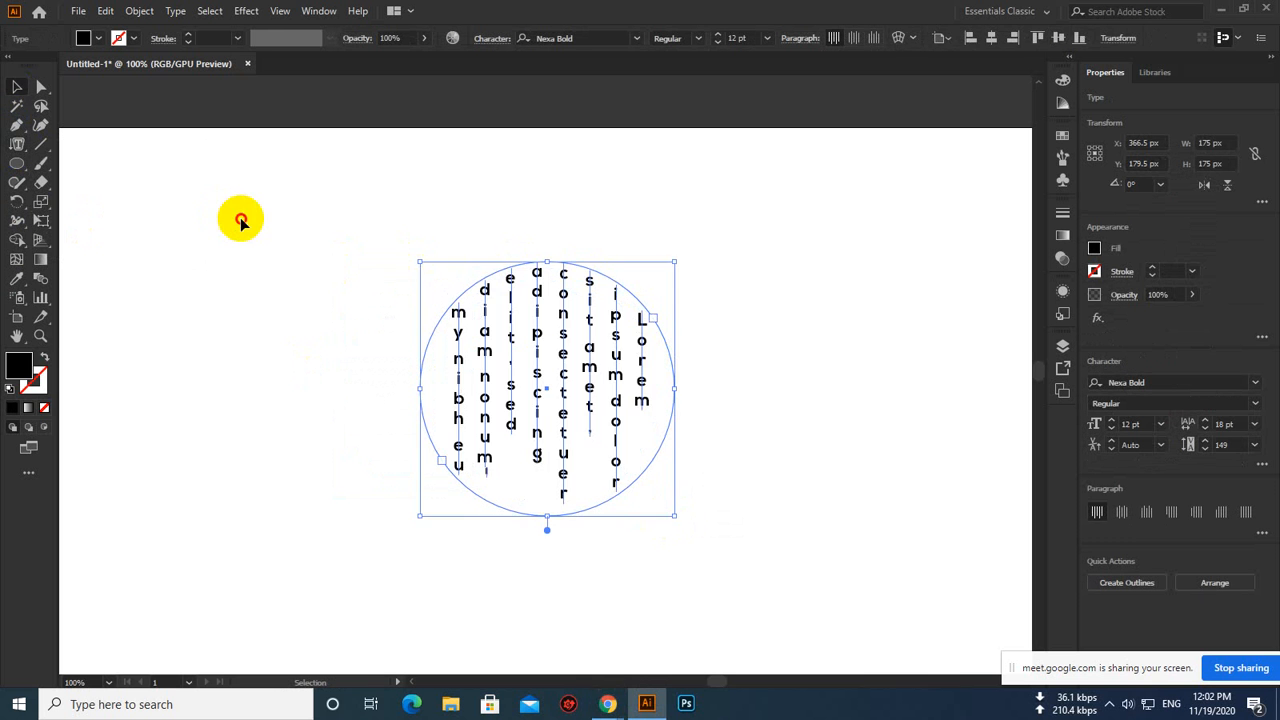
pyautogui.click(243, 214)
pyautogui.click(600, 316)
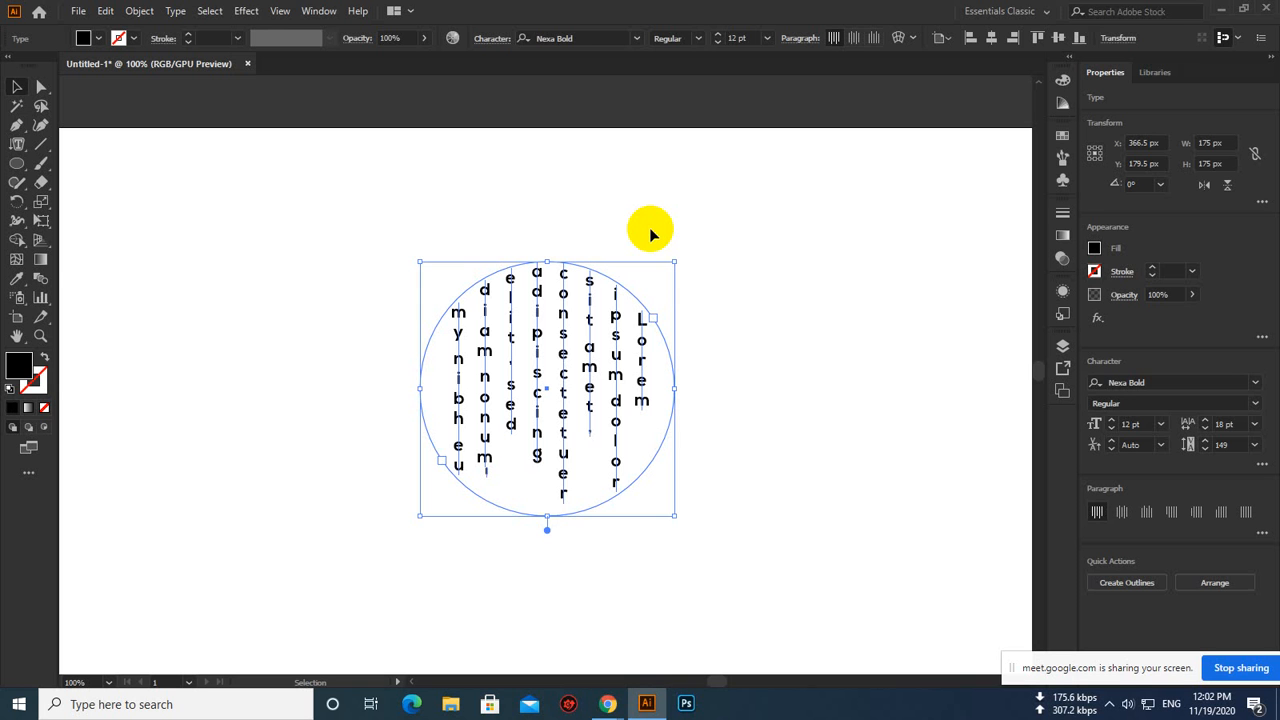
pyautogui.click(668, 205)
pyautogui.moveTo(668, 205); pyautogui.dragTo(455, 385)
pyautogui.press('Delete')
# Choose the Vertical Type on a Path tool
pyautogui.click(22, 150)
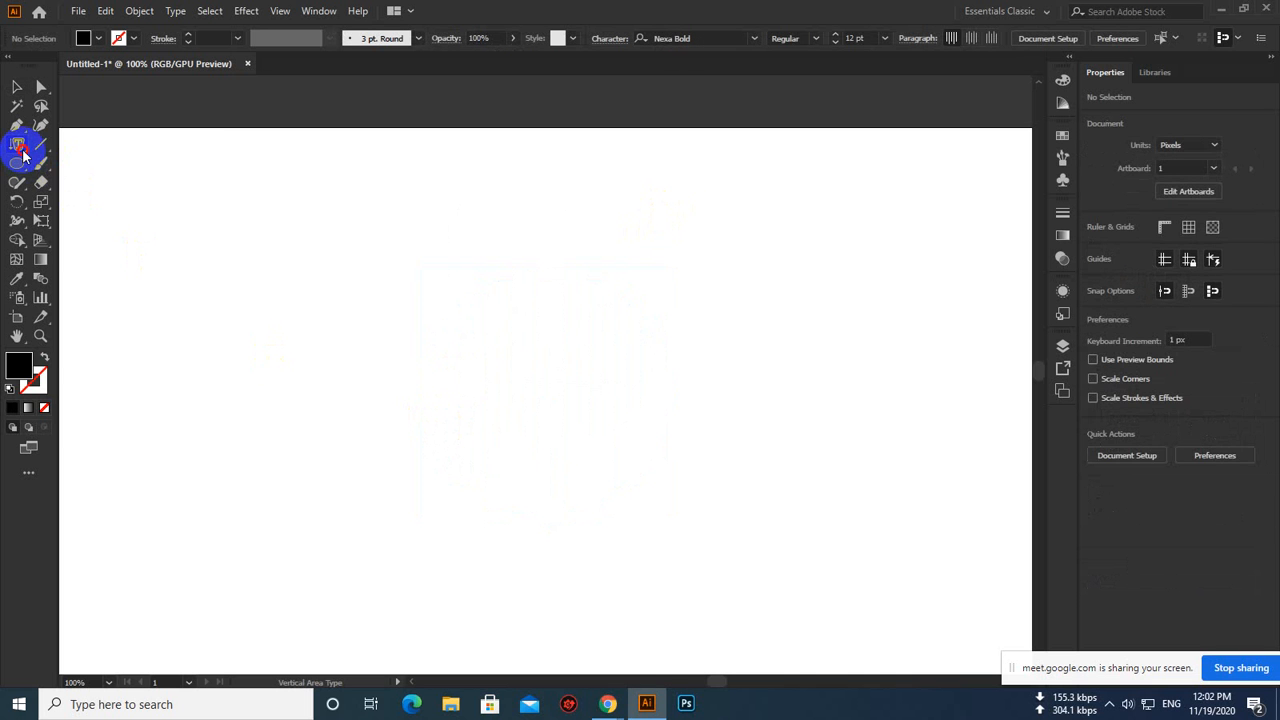
pyautogui.click(22, 150)
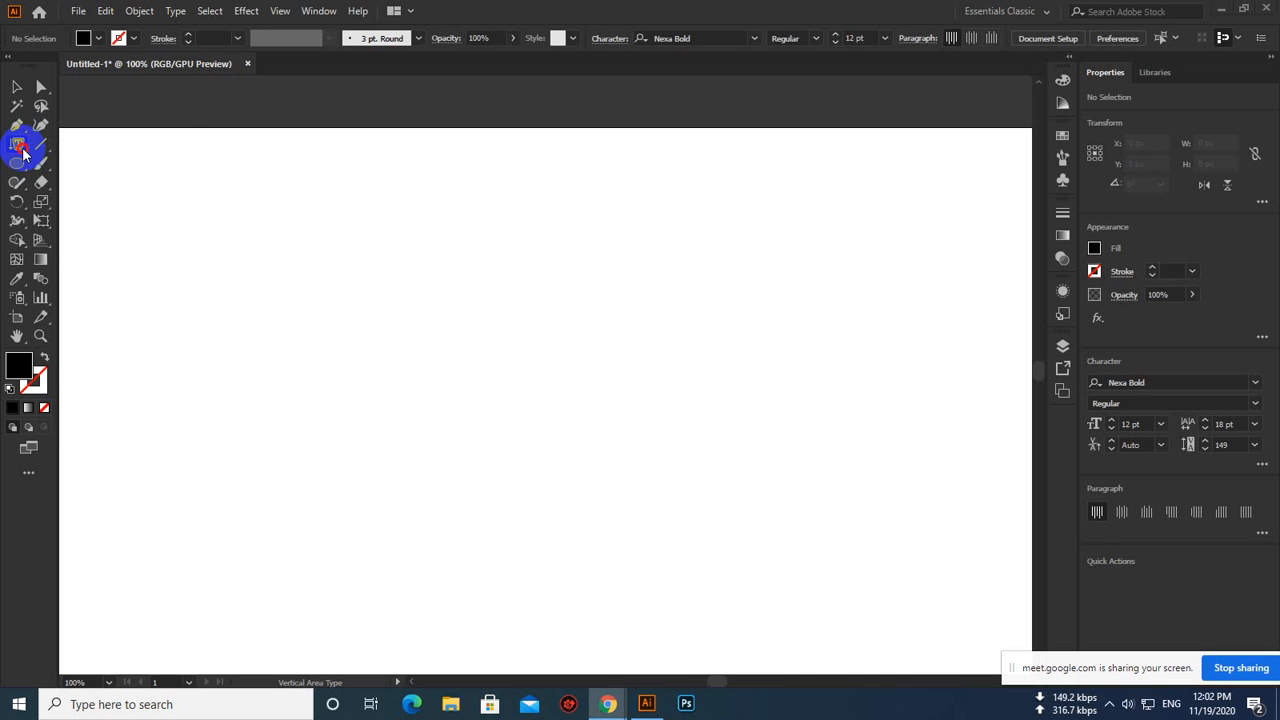
pyautogui.moveTo(22, 150); pyautogui.dragTo(136, 241)
# Draw a wavy open path with smooth curved anchors across the middle of the artboard using the Pen tool
pyautogui.click(18, 127)
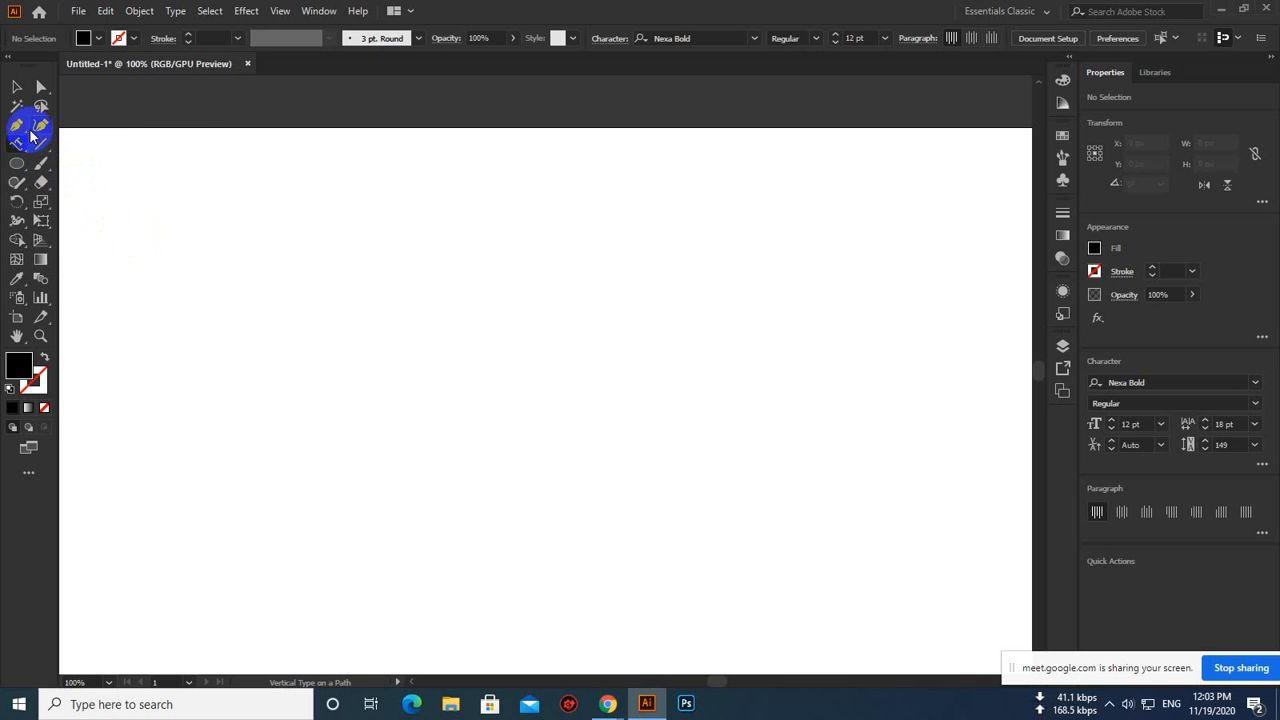
pyautogui.moveTo(305, 449); pyautogui.dragTo(314, 406)
pyautogui.moveTo(477, 373); pyautogui.dragTo(525, 372)
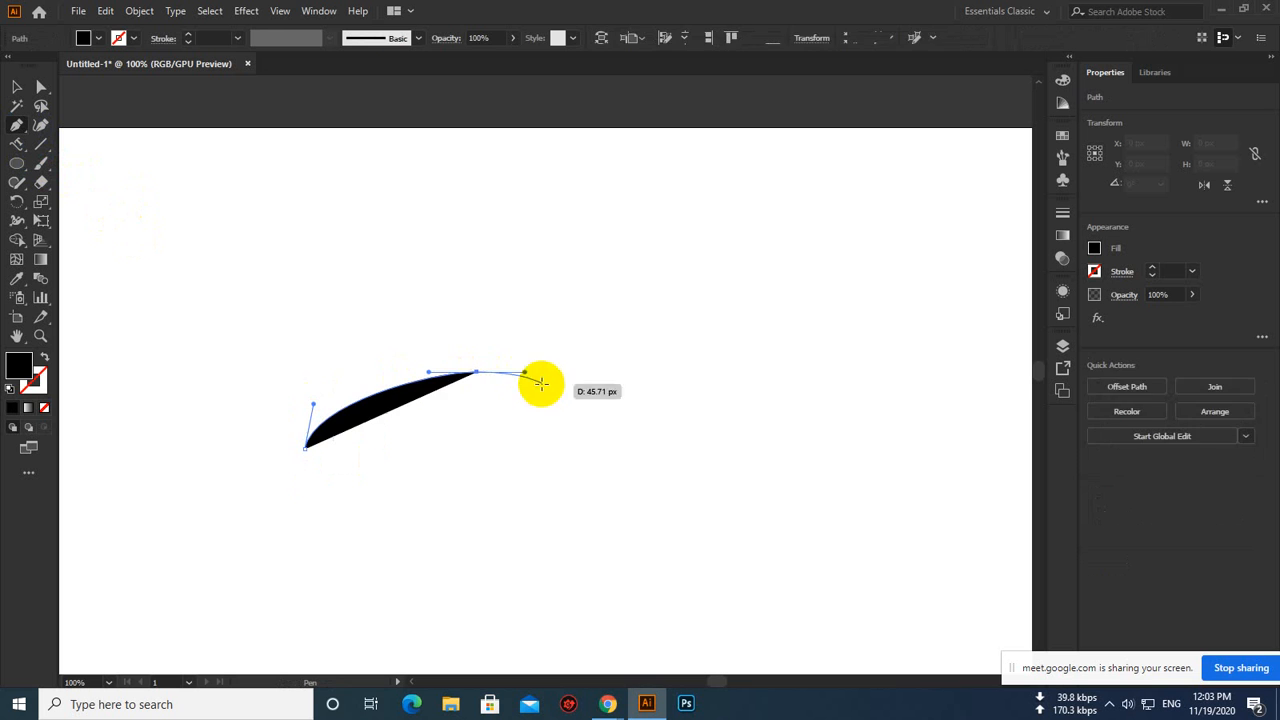
pyautogui.moveTo(574, 407); pyautogui.dragTo(645, 444)
pyautogui.moveTo(706, 406); pyautogui.dragTo(745, 353)
pyautogui.moveTo(771, 308); pyautogui.dragTo(885, 333)
pyautogui.moveTo(907, 364); pyautogui.dragTo(941, 383)
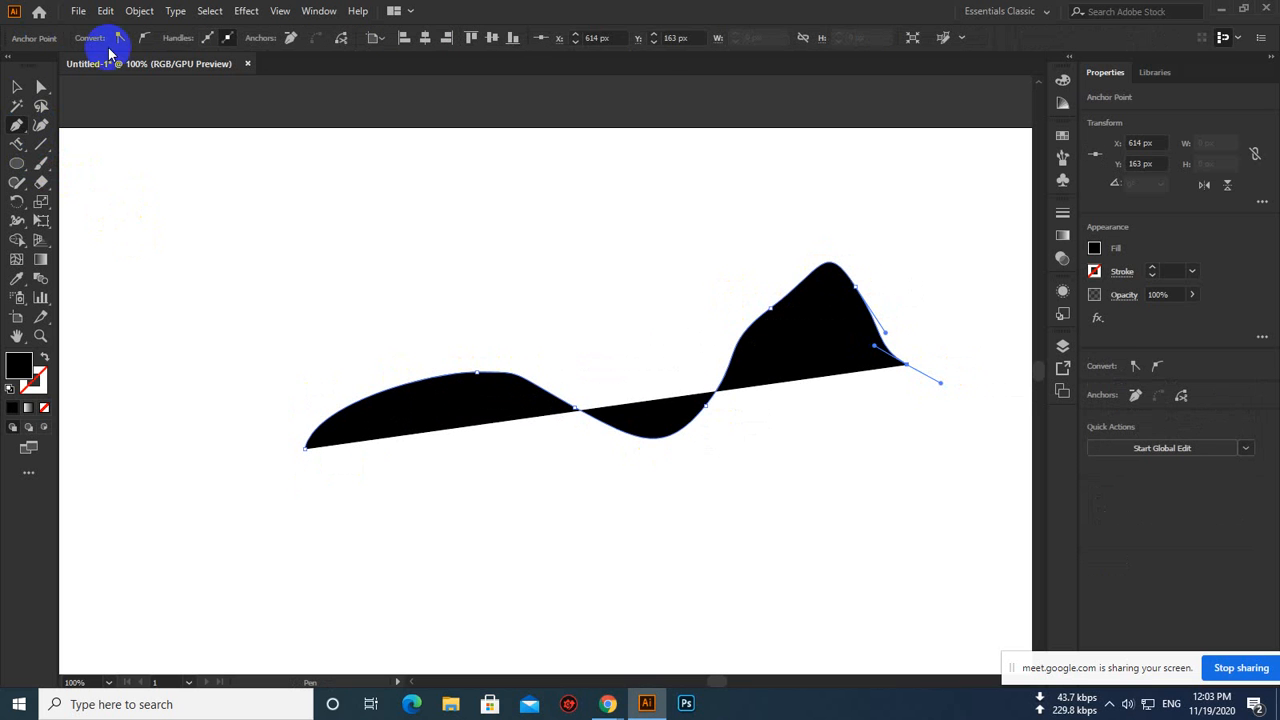
# Remove the black fill from the wavy path and give it a 1 pt black stroke
pyautogui.click(18, 88)
pyautogui.click(494, 290)
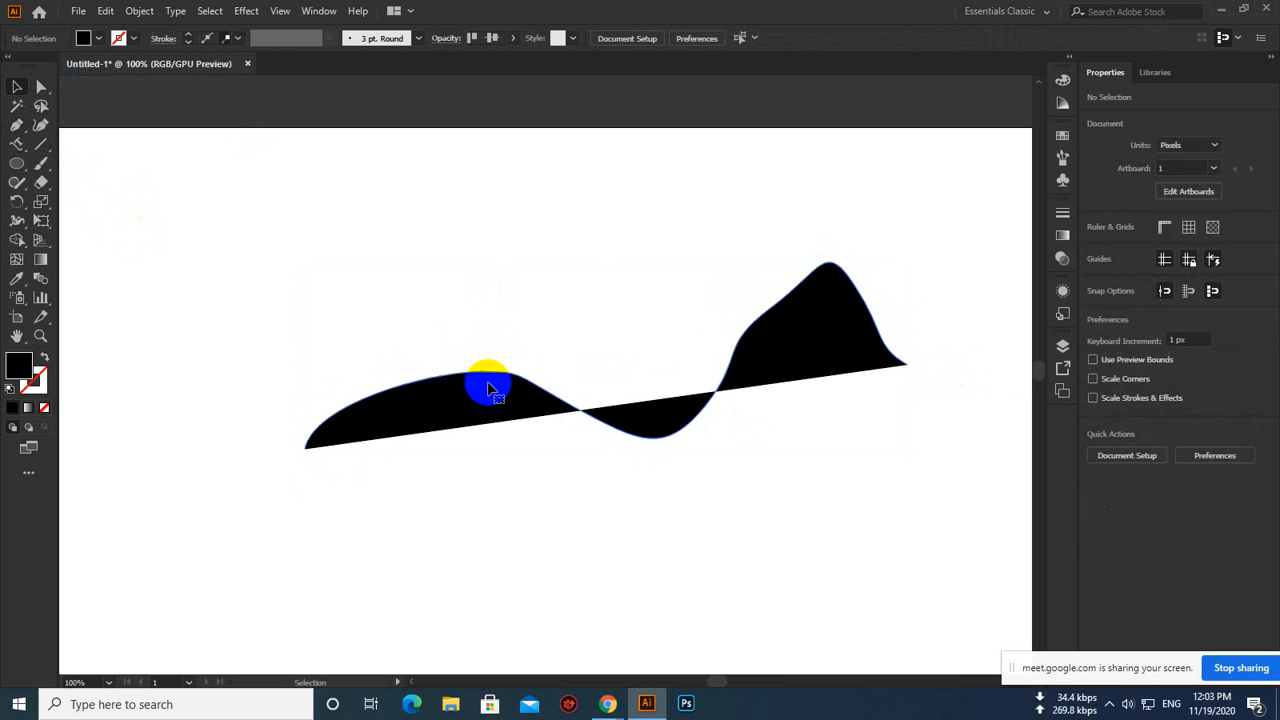
pyautogui.click(500, 378)
pyautogui.click(99, 39)
pyautogui.click(10, 65)
pyautogui.click(135, 39)
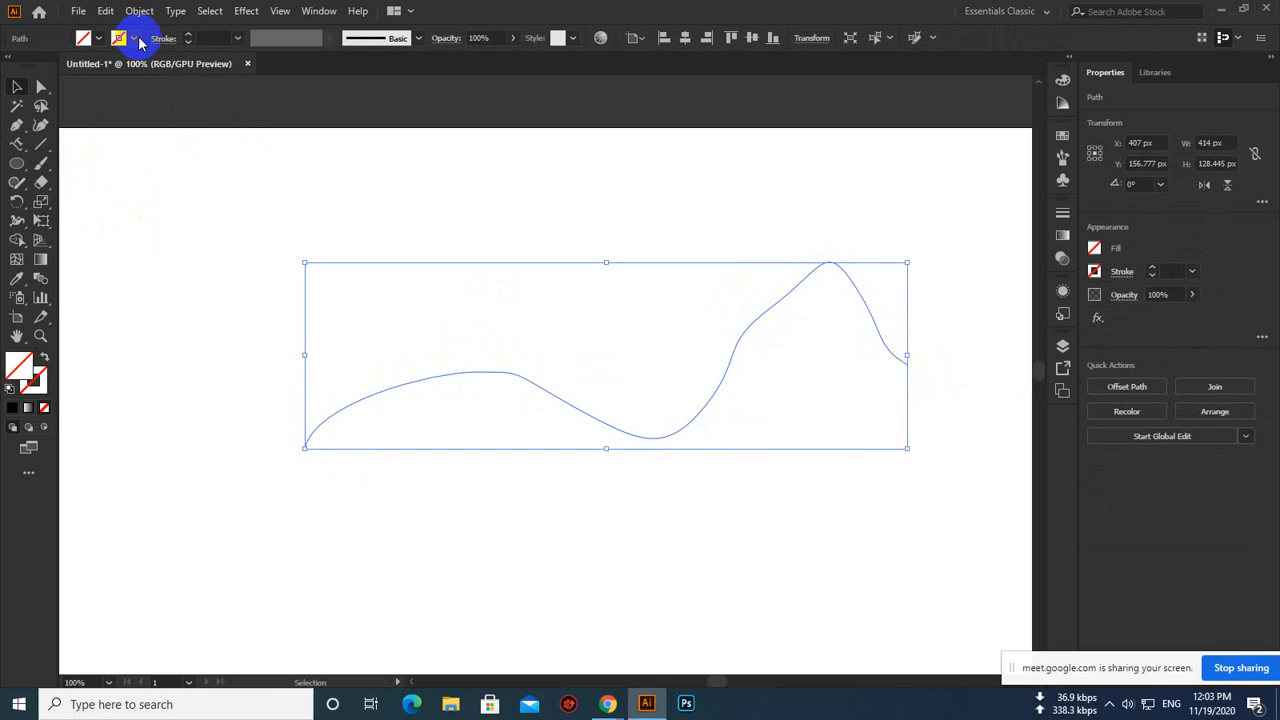
pyautogui.click(135, 39)
pyautogui.click(44, 65)
pyautogui.click(309, 131)
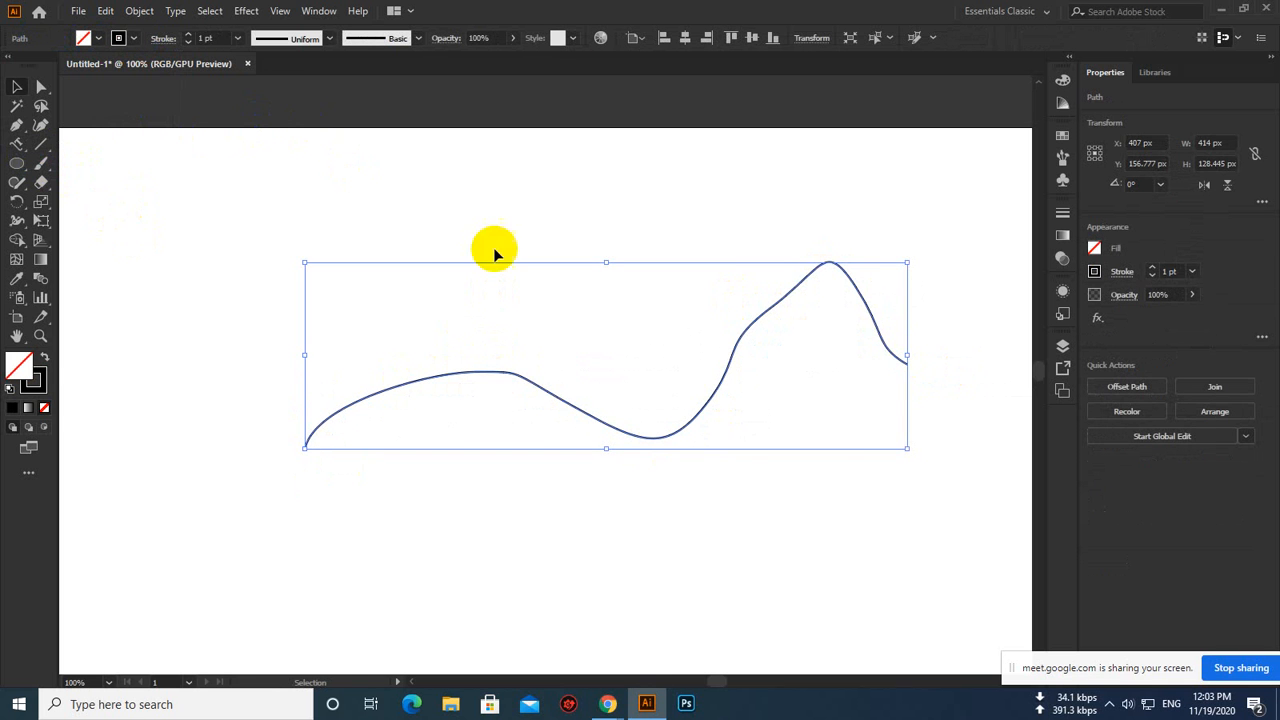
# Run vertical placeholder text along the wavy path with the Vertical Type on a Path tool
pyautogui.click(47, 173)
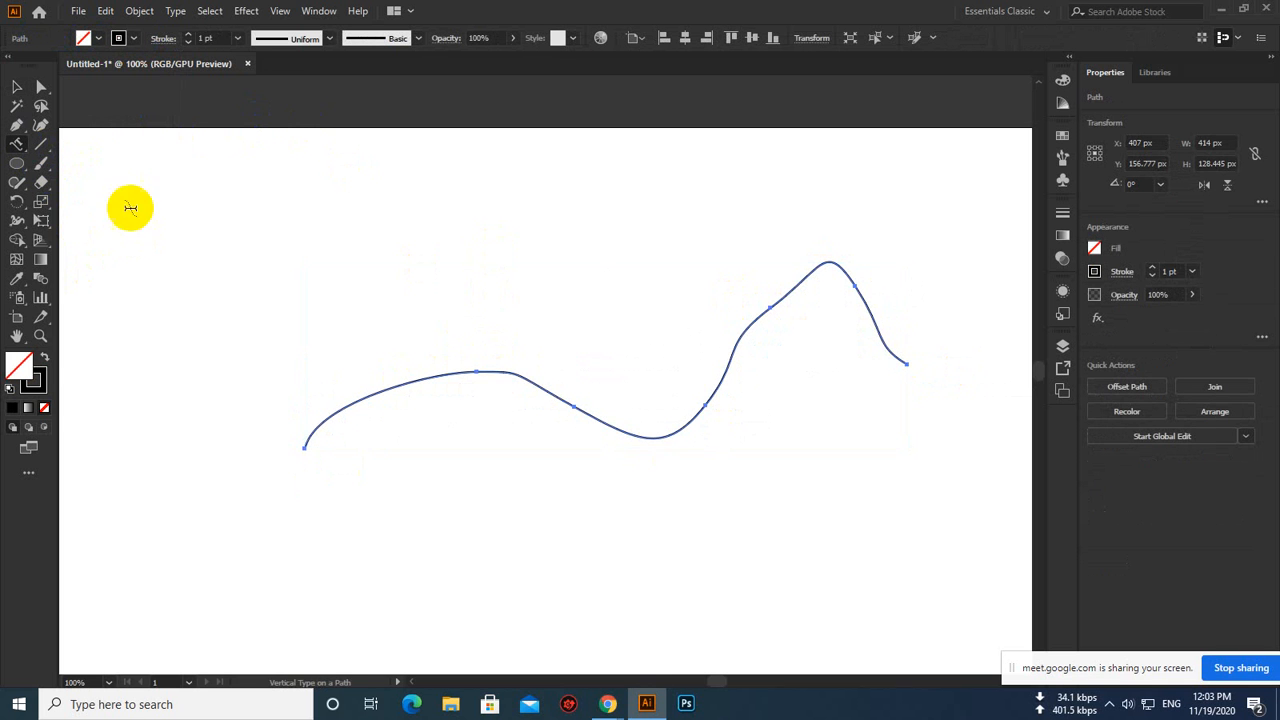
pyautogui.click(356, 398)
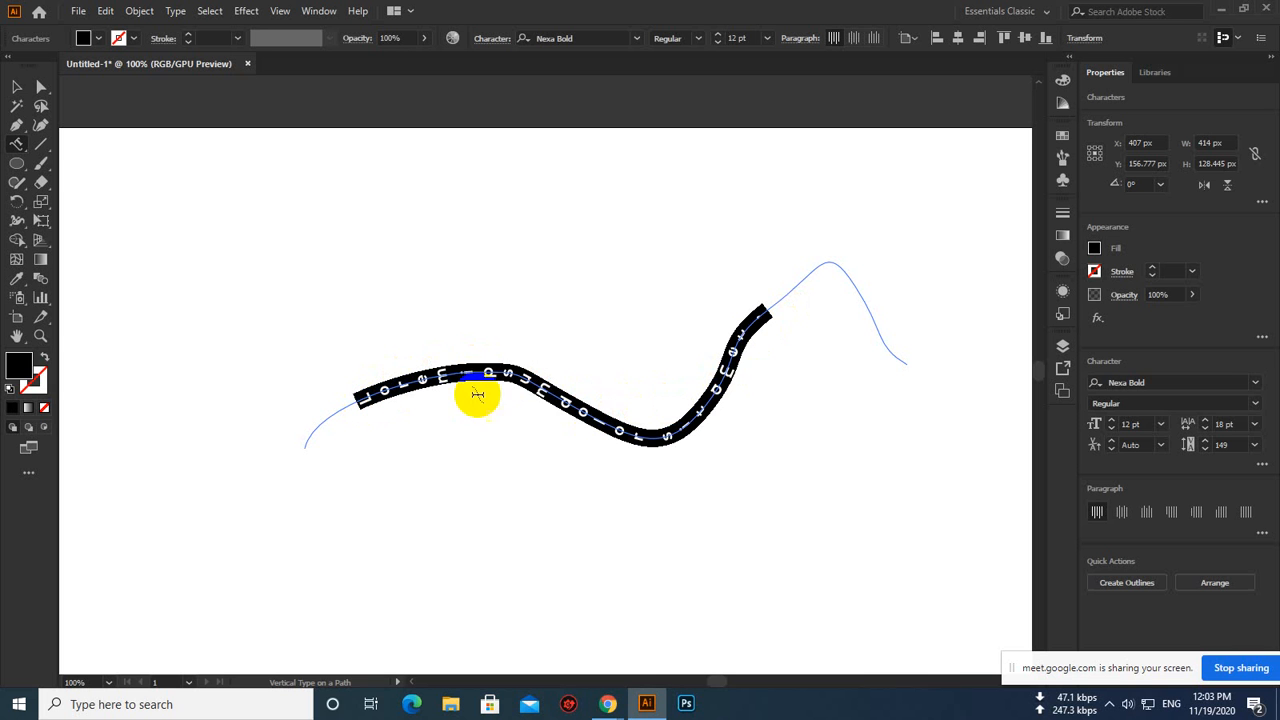
pyautogui.click(17, 87)
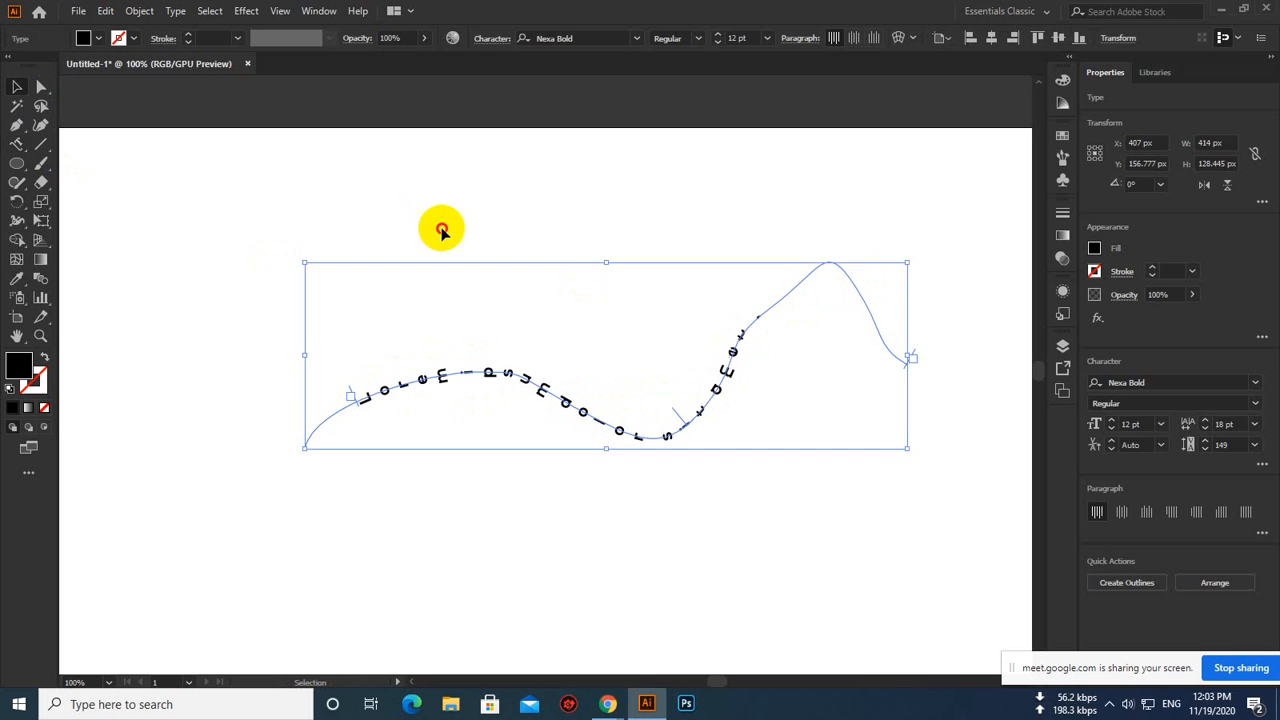
# Delete the wavy path text from the artboard
pyautogui.click(443, 223)
pyautogui.click(651, 441)
pyautogui.press('Delete')
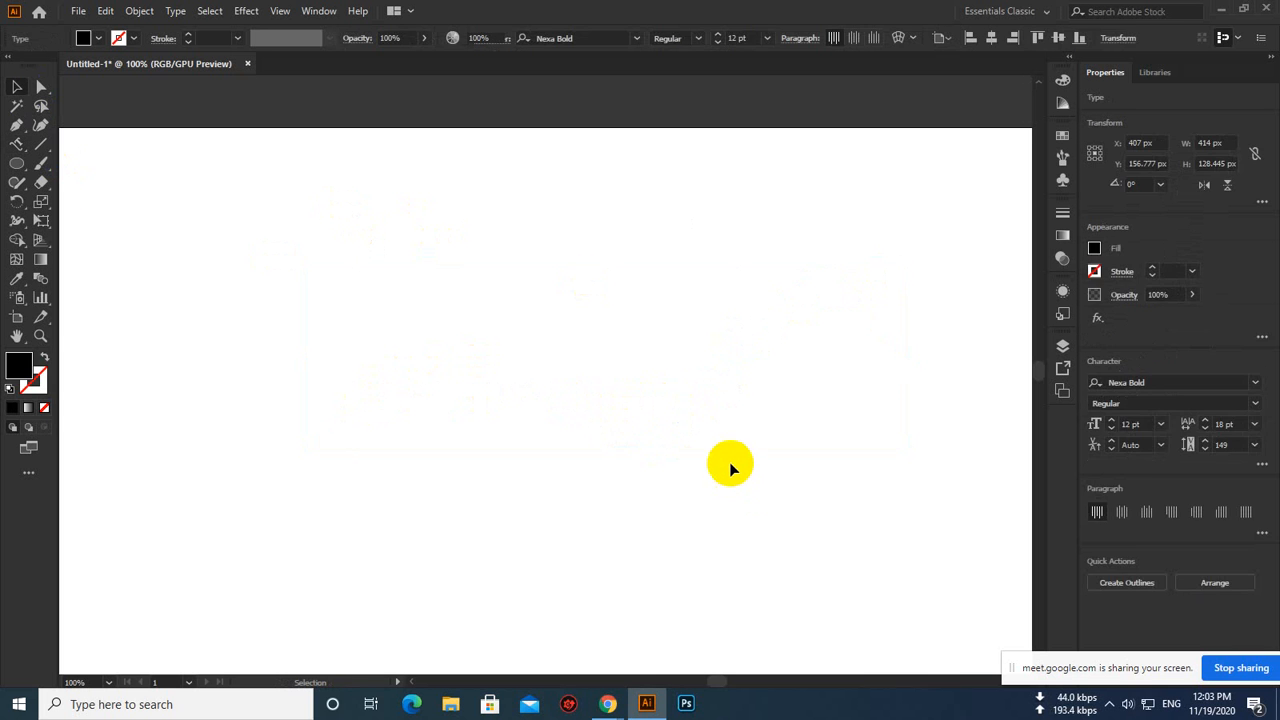
# Choose the Type on a Path tool, and draw a black circle about 174 px in diameter in the middle of the artboard
pyautogui.click(17, 146)
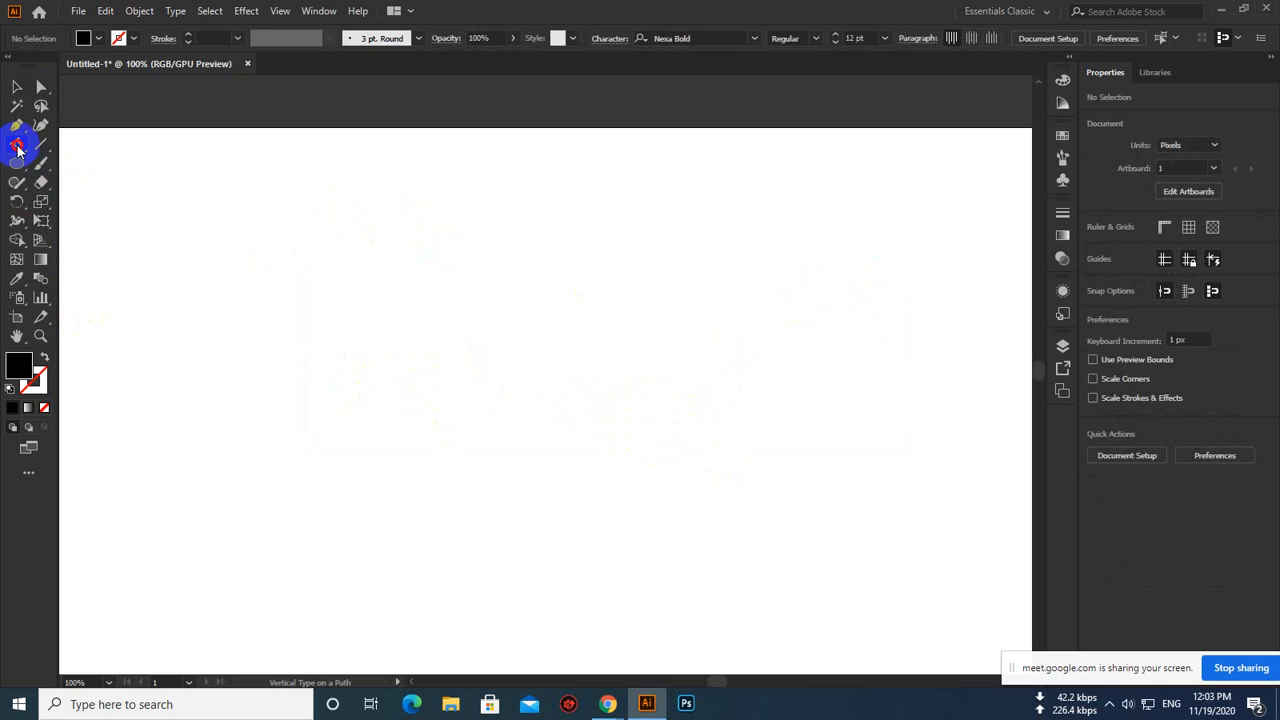
pyautogui.moveTo(17, 146)
pyautogui.mouseDown()
pyautogui.moveTo(60, 143)
pyautogui.moveTo(20, 148)
pyautogui.mouseUp()
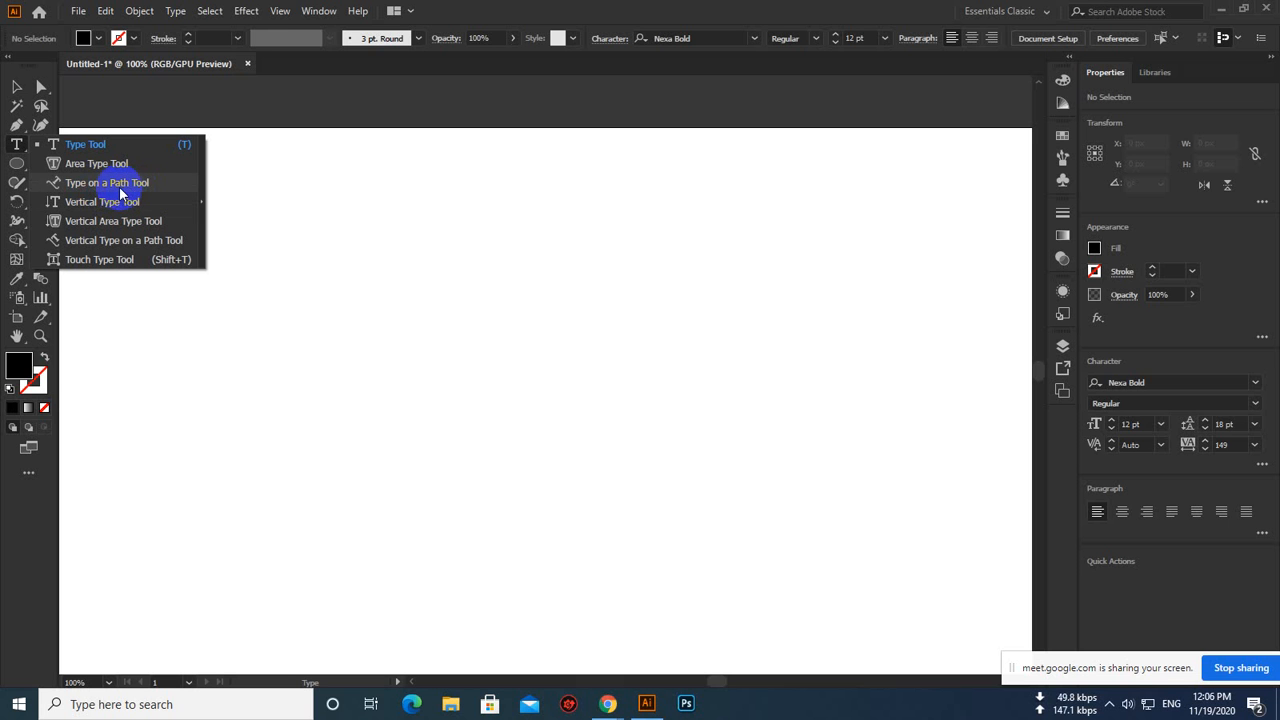
pyautogui.click(120, 190)
pyautogui.moveTo(16, 163); pyautogui.dragTo(70, 210)
pyautogui.moveTo(519, 266); pyautogui.dragTo(645, 384)
pyautogui.click(17, 88)
pyautogui.moveTo(566, 246); pyautogui.dragTo(572, 343)
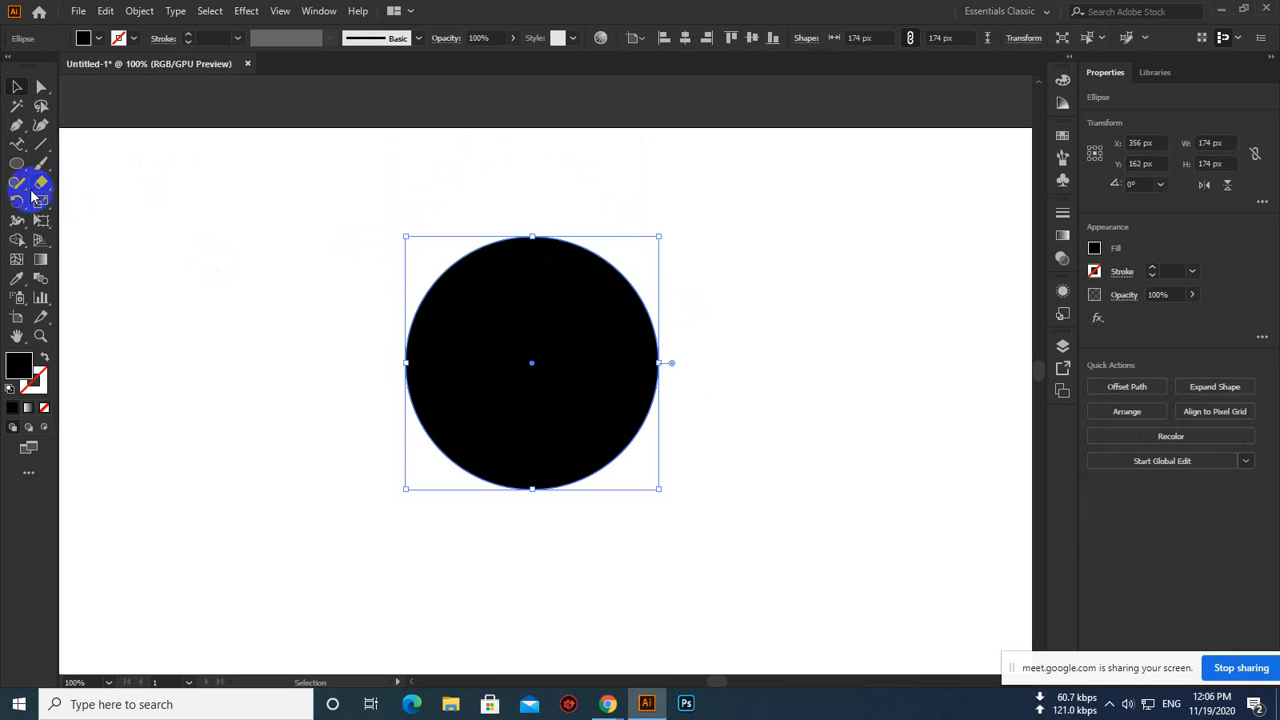
# Run horizontal placeholder text around the circle's outline with the Type on a Path tool
pyautogui.click(17, 143)
pyautogui.click(528, 237)
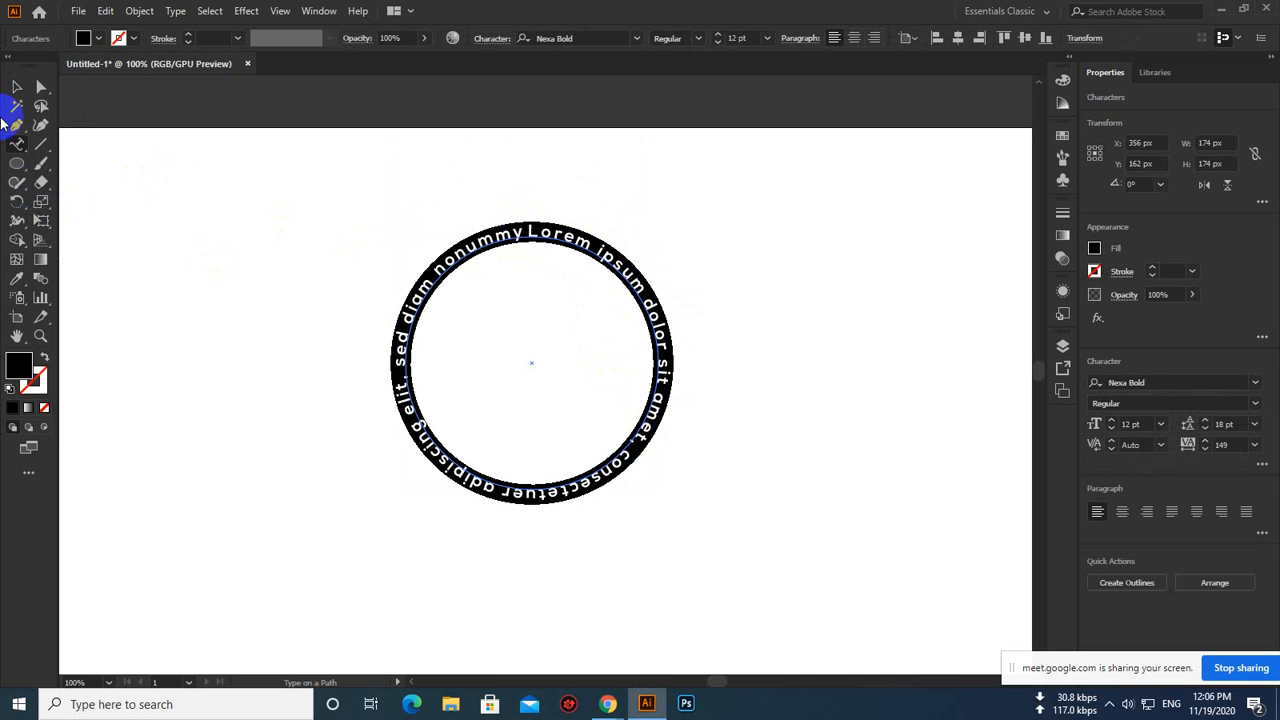
pyautogui.click(17, 88)
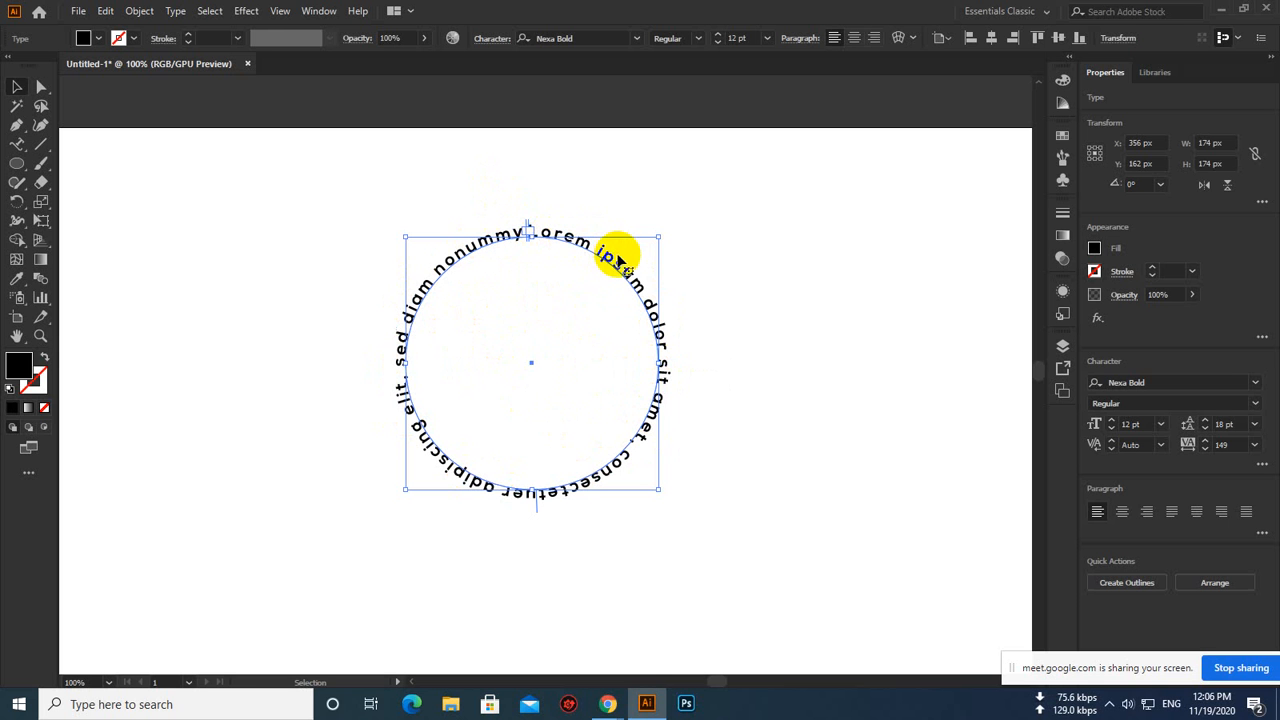
# Examine how the letters follow the circle's path, with the circular text selected and deselected
pyautogui.click(678, 203)
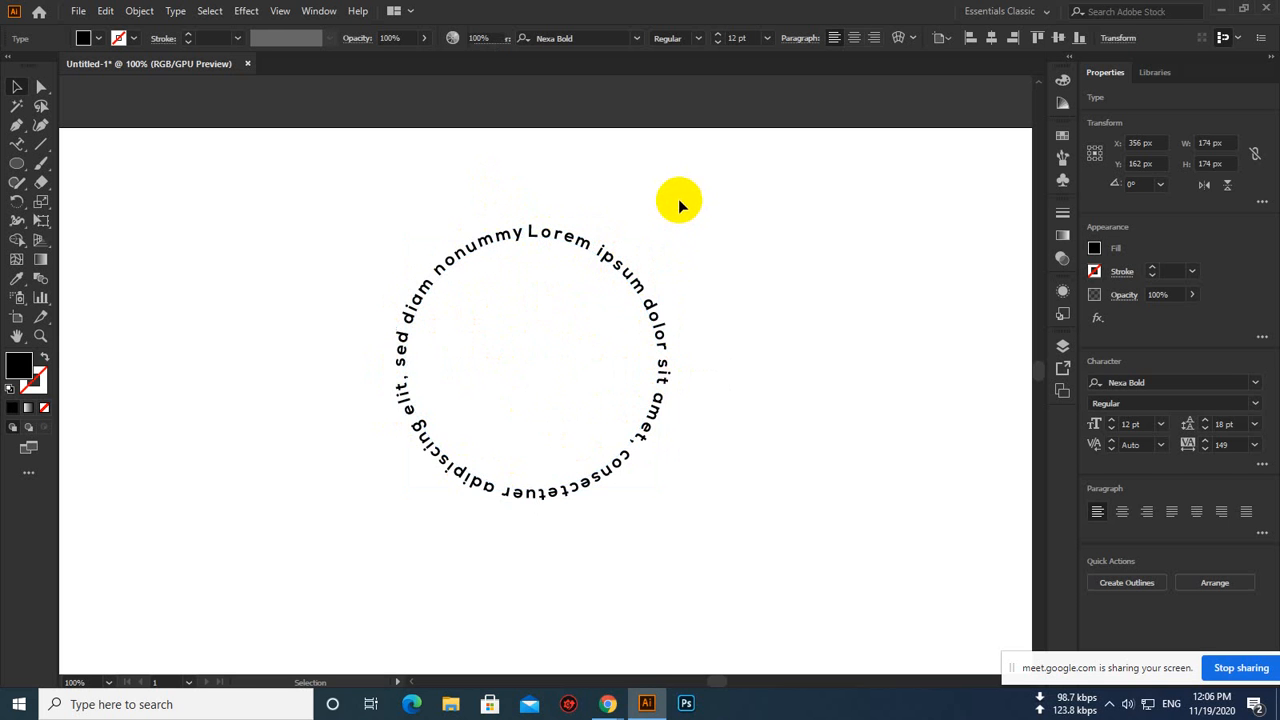
pyautogui.click(606, 250)
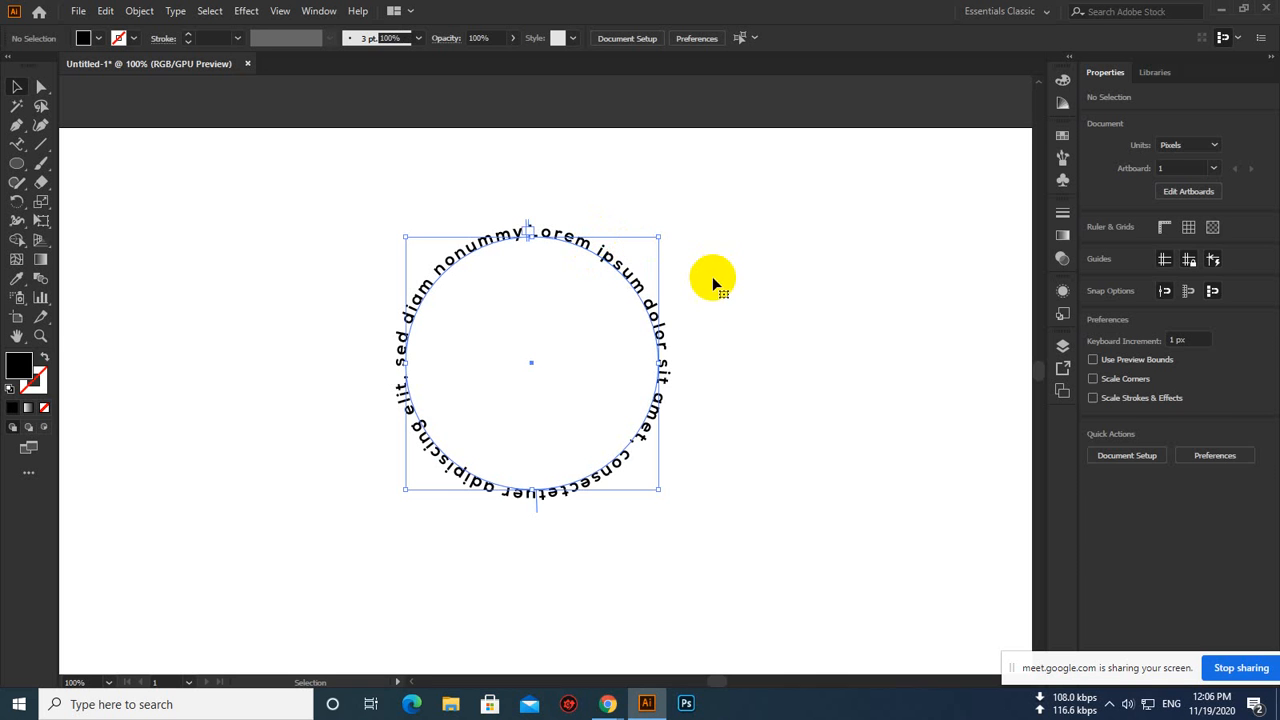
pyautogui.click(726, 308)
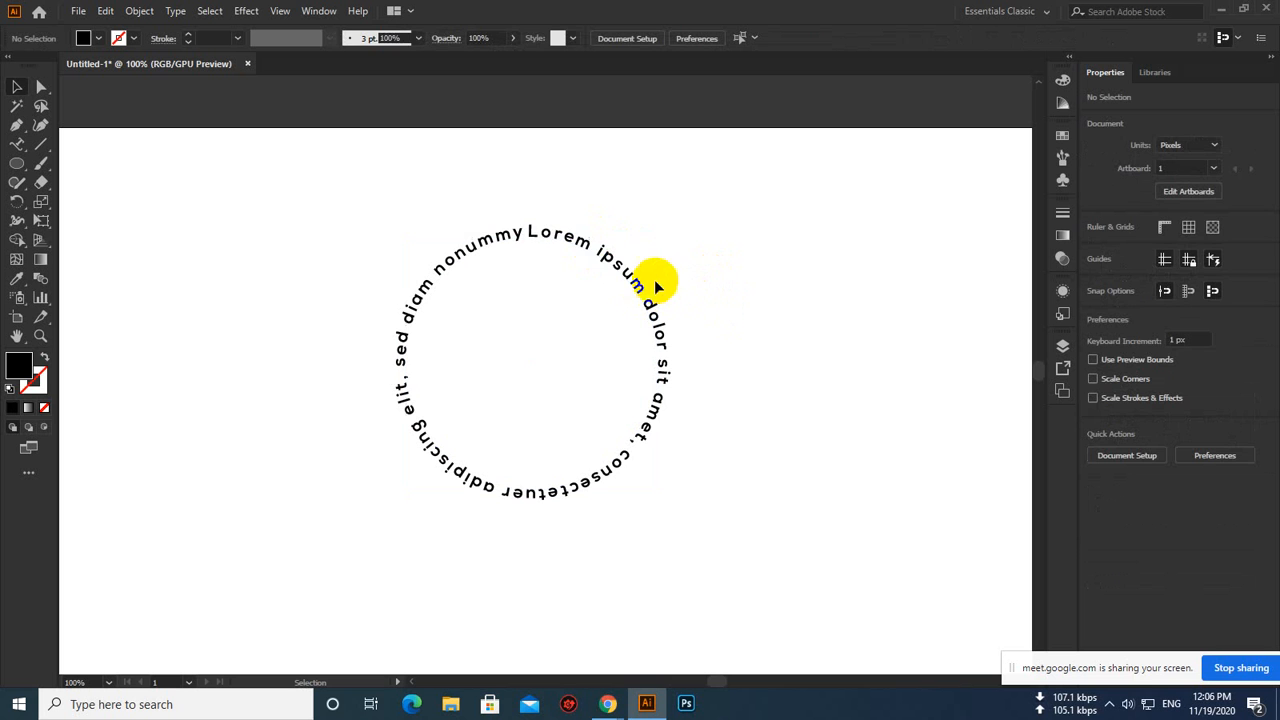
pyautogui.click(578, 242)
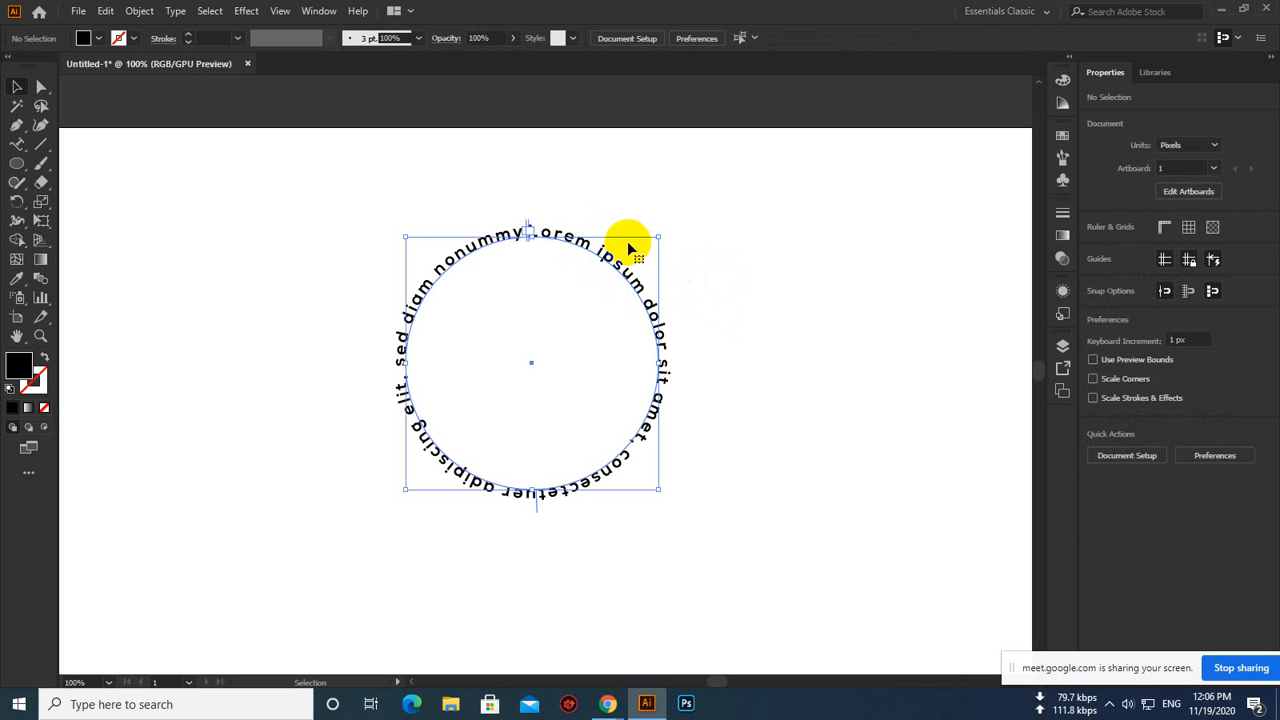
pyautogui.click(710, 258)
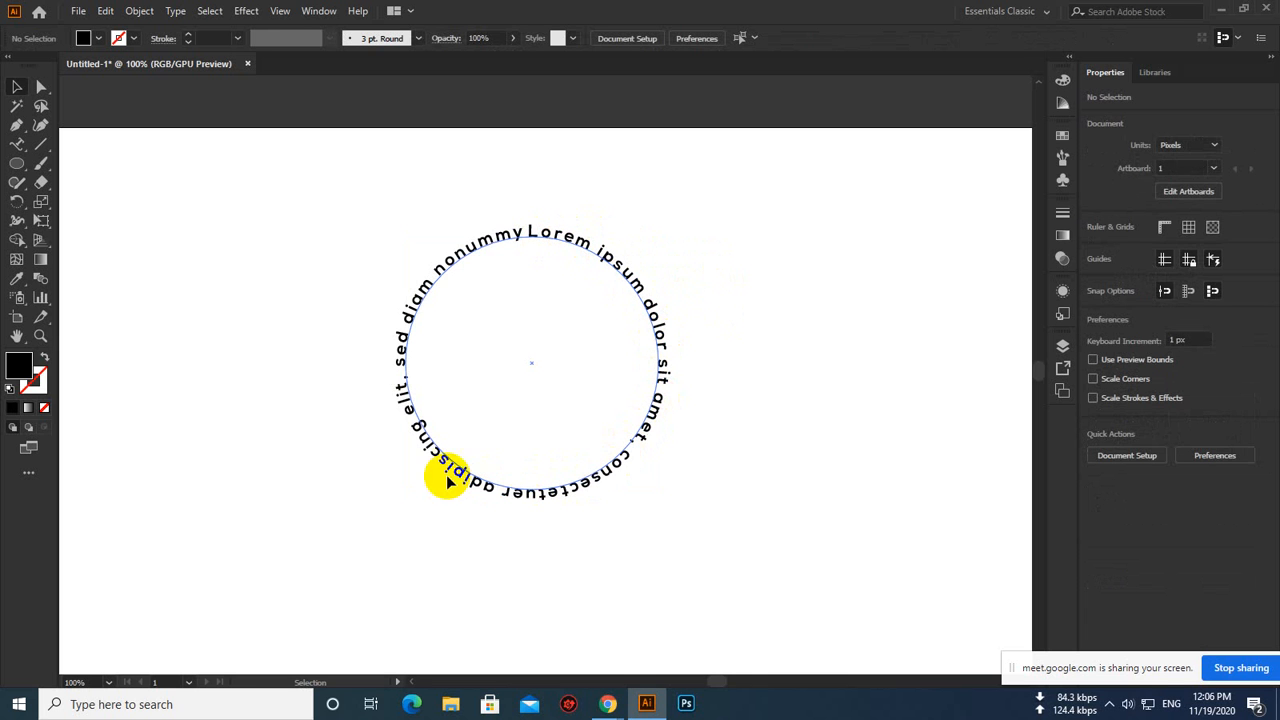
pyautogui.moveTo(714, 200); pyautogui.dragTo(328, 470)
pyautogui.press('a')
pyautogui.click(737, 271)
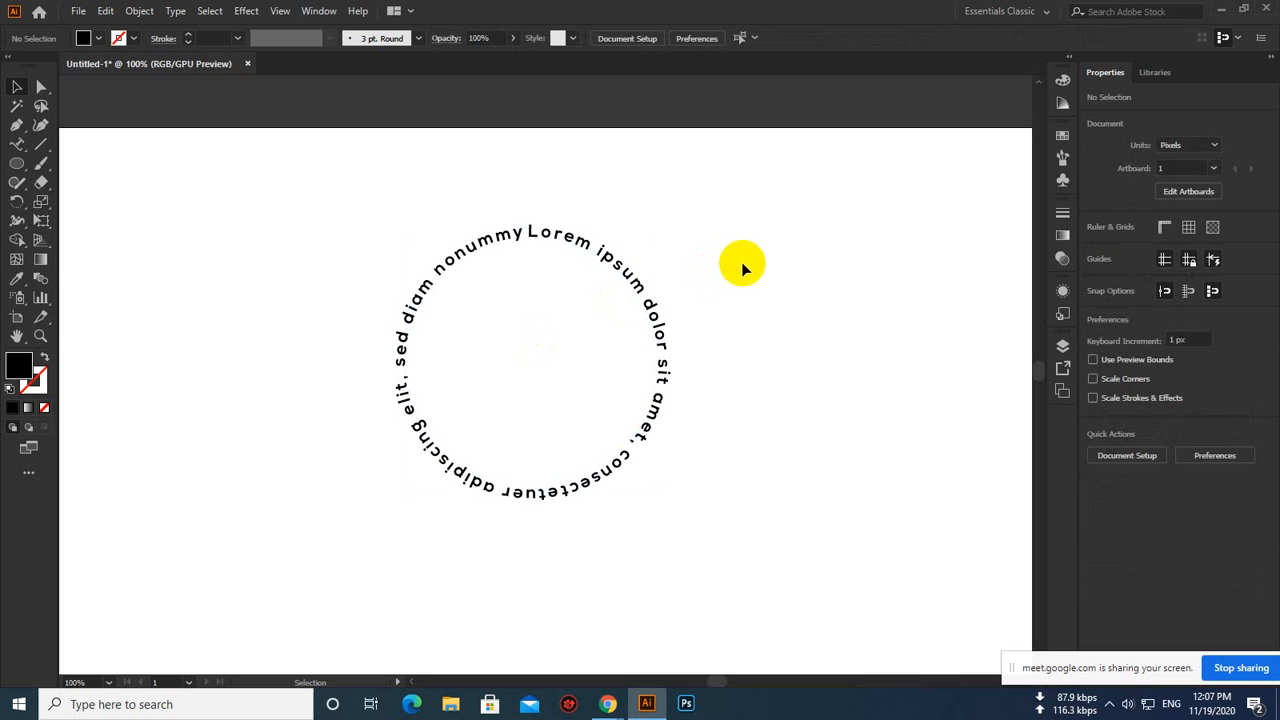
# Undo the horizontal path text and run vertical placeholder text around the circle with the Vertical Type on a Path tool
pyautogui.hotkey('ctrl', 'z')
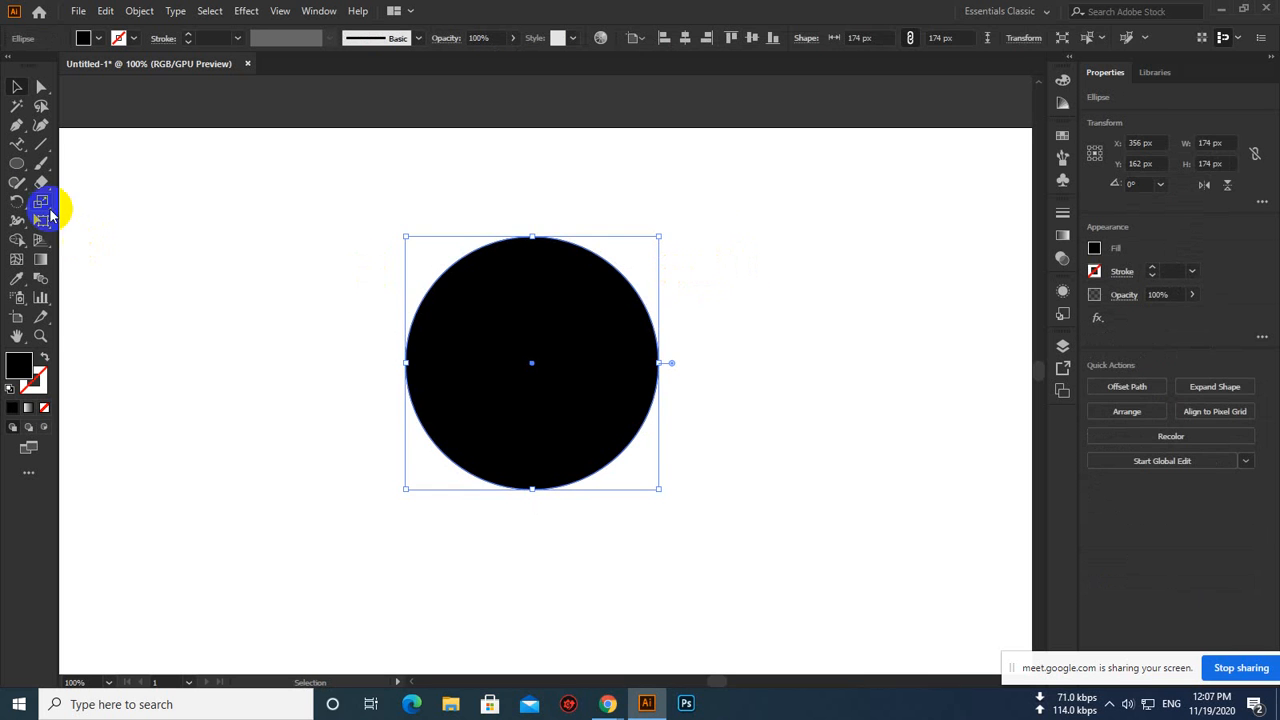
pyautogui.click(13, 140)
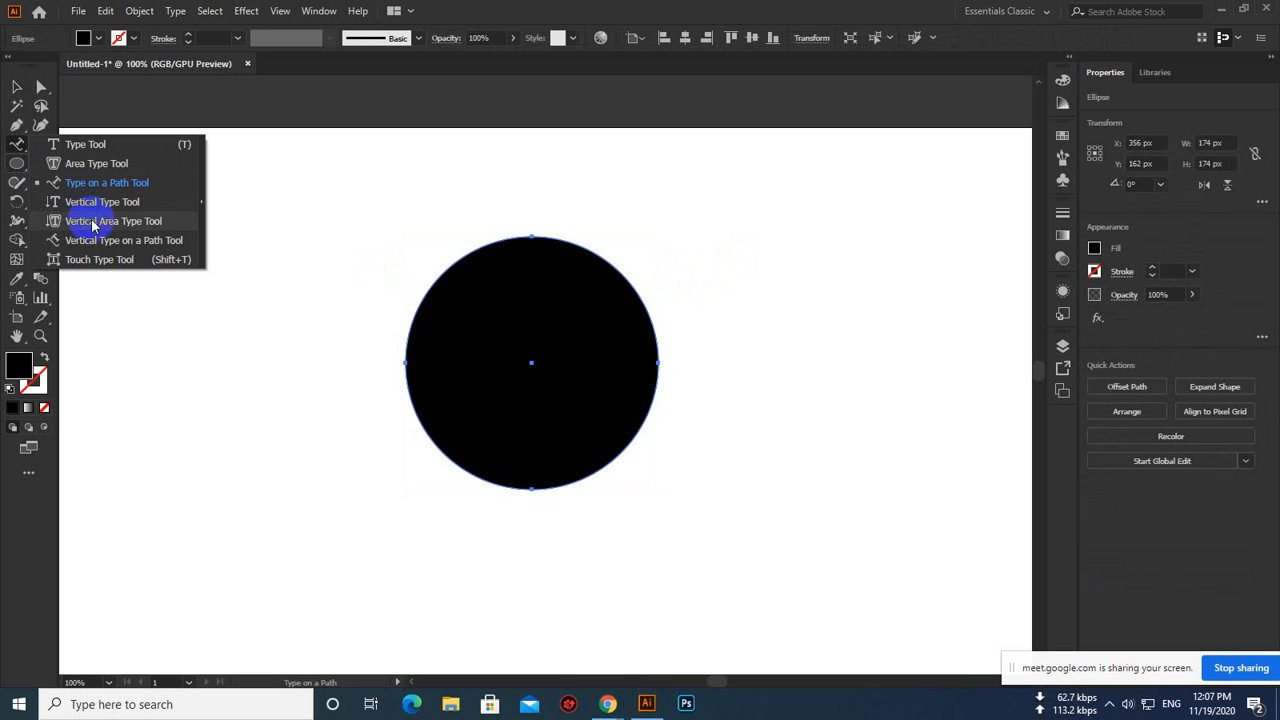
pyautogui.click(126, 240)
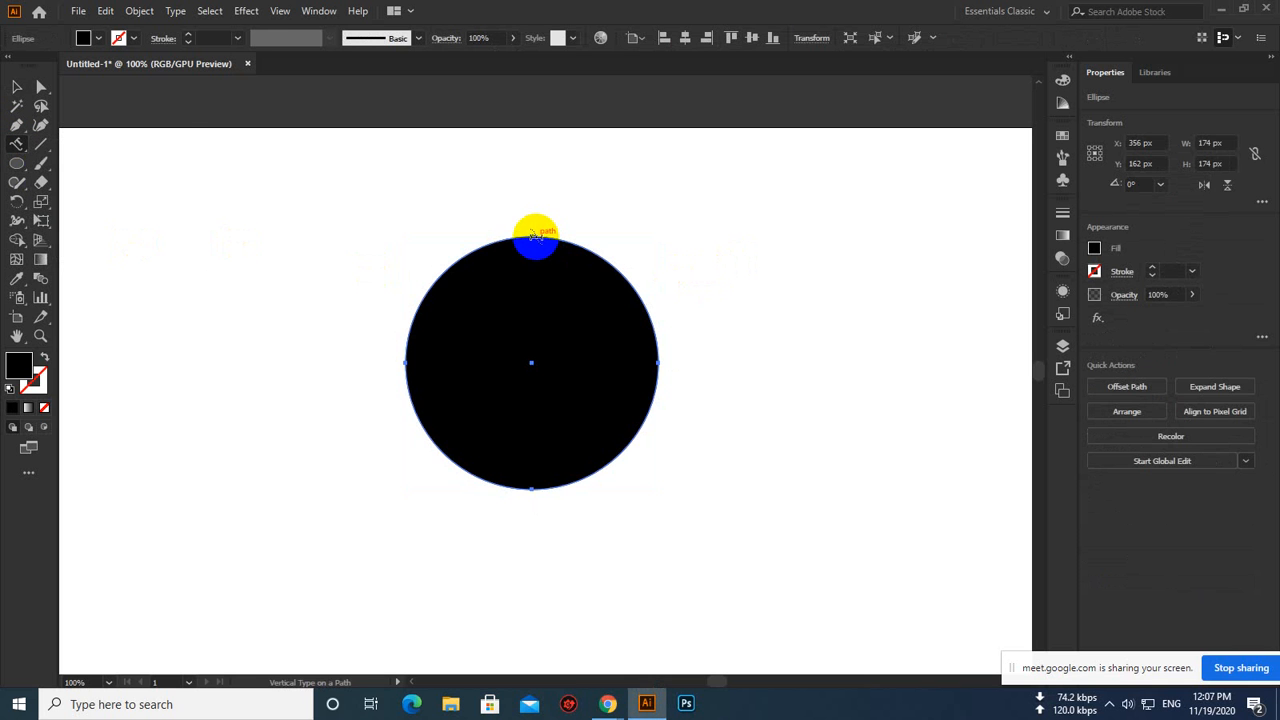
pyautogui.click(537, 237)
pyautogui.click(16, 87)
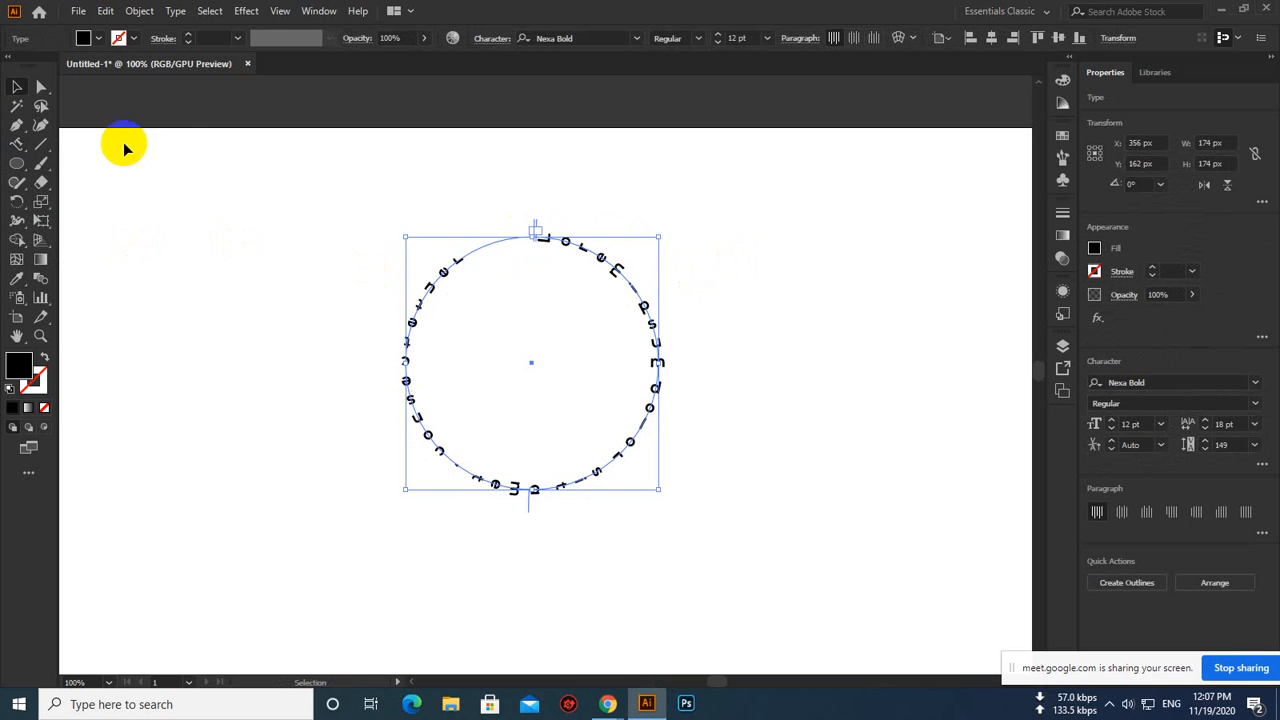
pyautogui.click(140, 158)
pyautogui.click(650, 325)
pyautogui.click(22, 168)
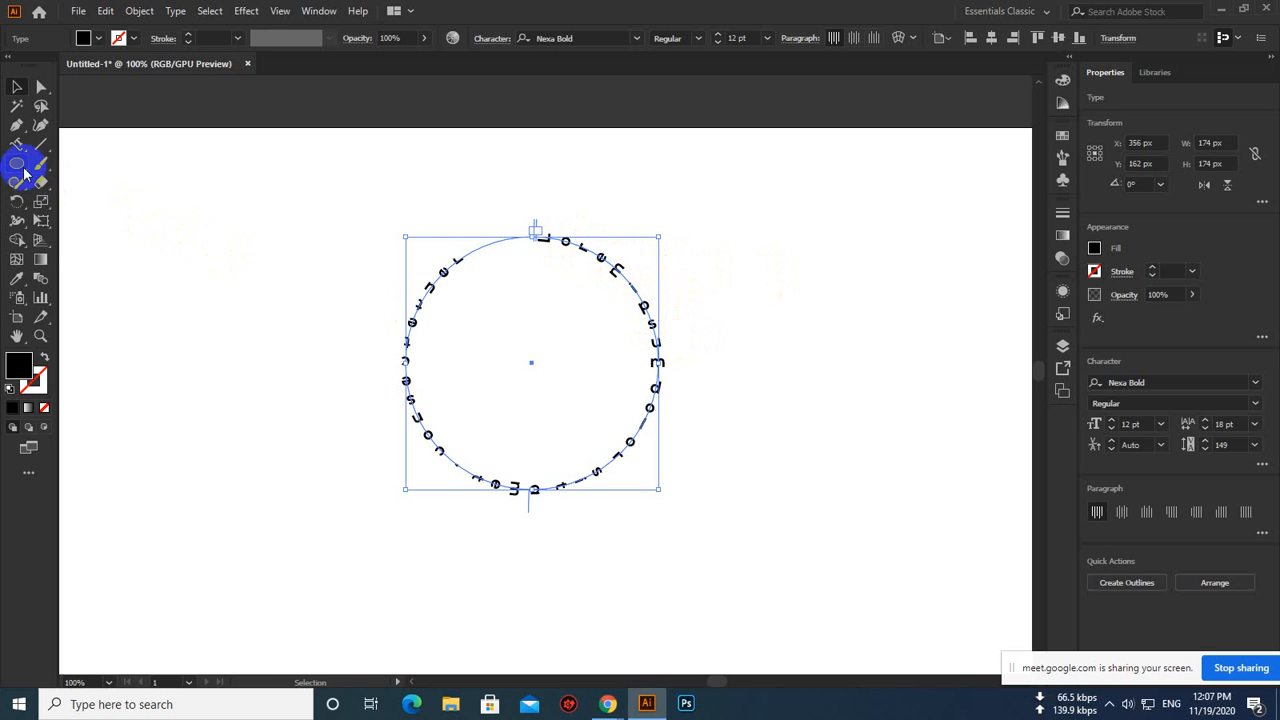
pyautogui.click(21, 148)
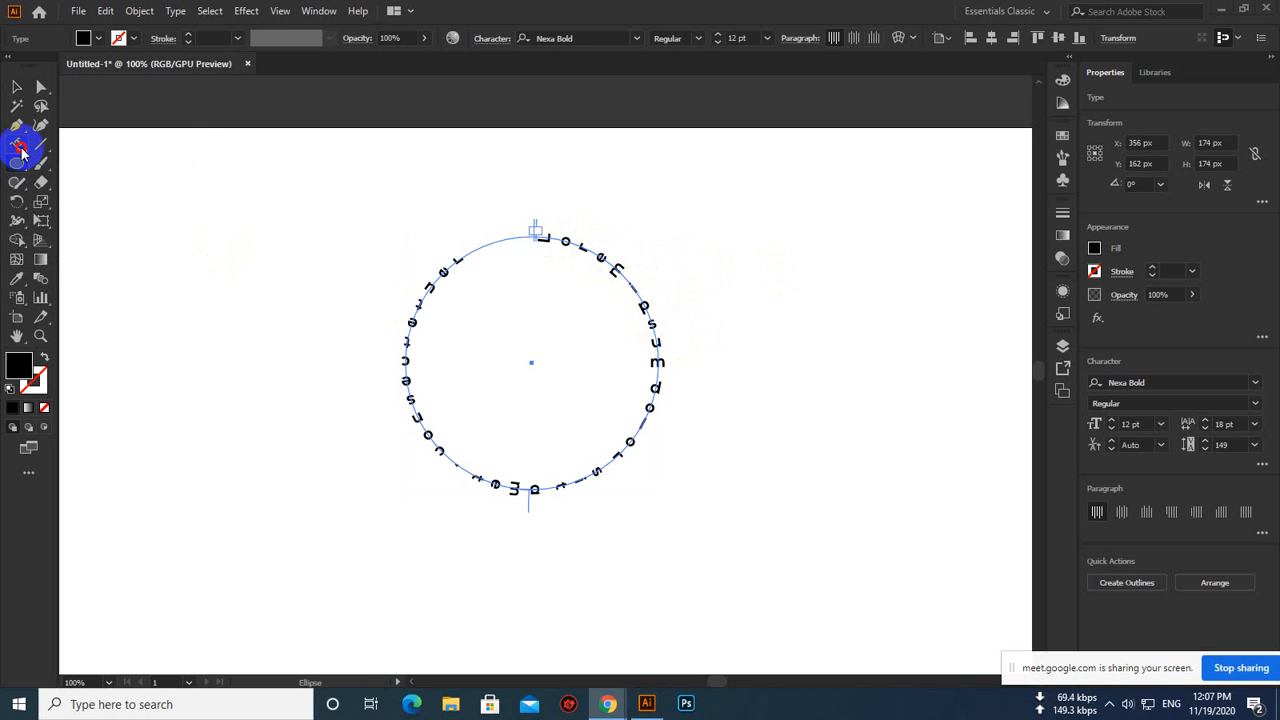
pyautogui.moveTo(22, 152); pyautogui.dragTo(188, 248)
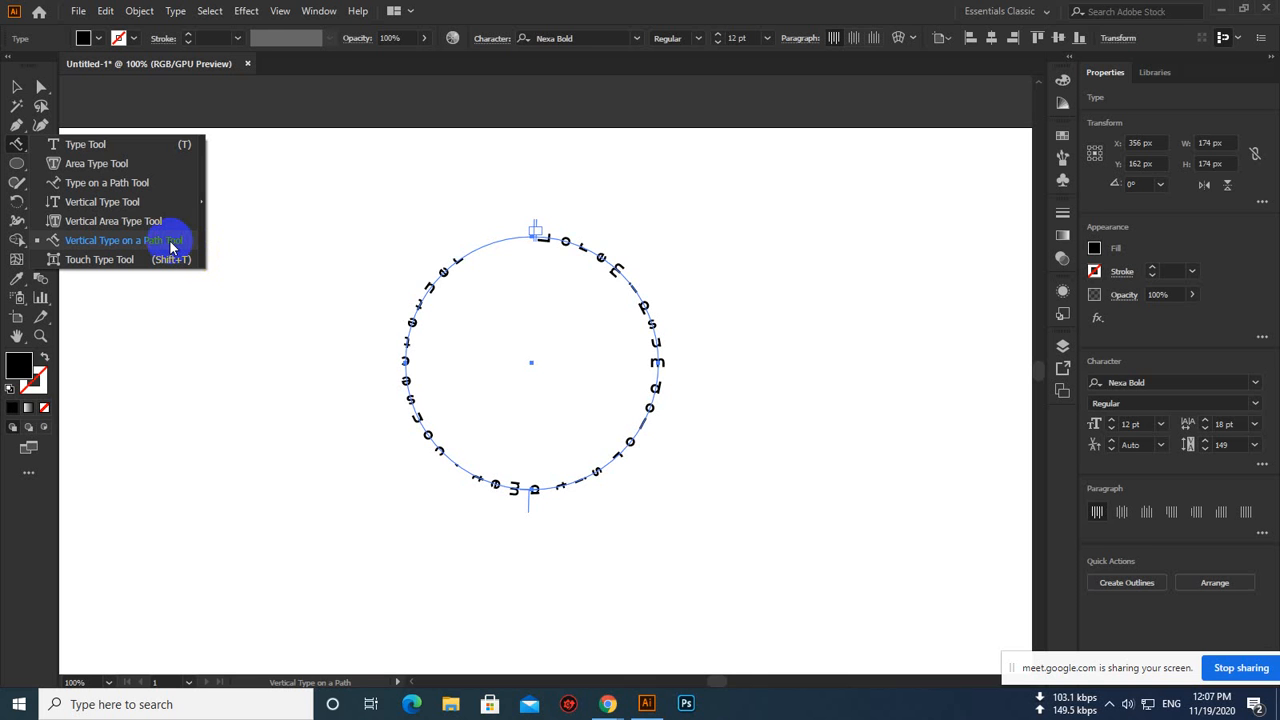
pyautogui.moveTo(169, 239); pyautogui.dragTo(169, 239)
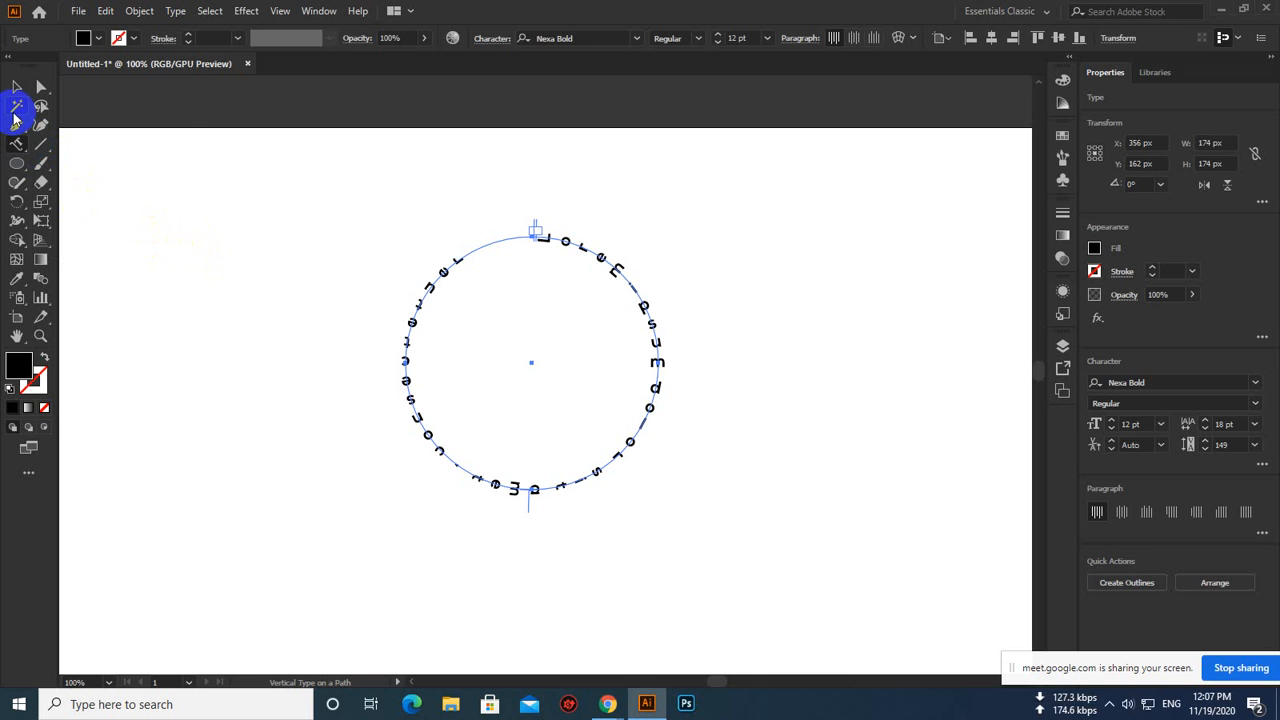
# Delete the vertical circular path text from the artboard
pyautogui.click(16, 87)
pyautogui.click(294, 189)
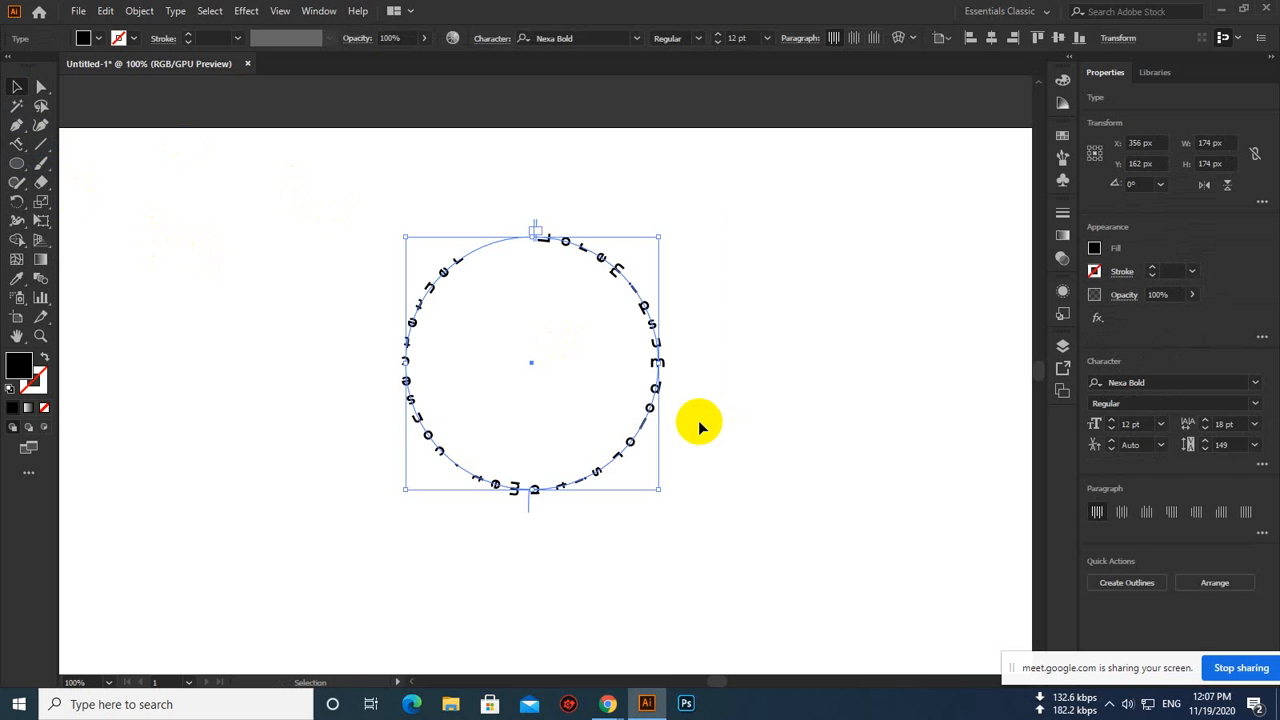
pyautogui.press('Delete')
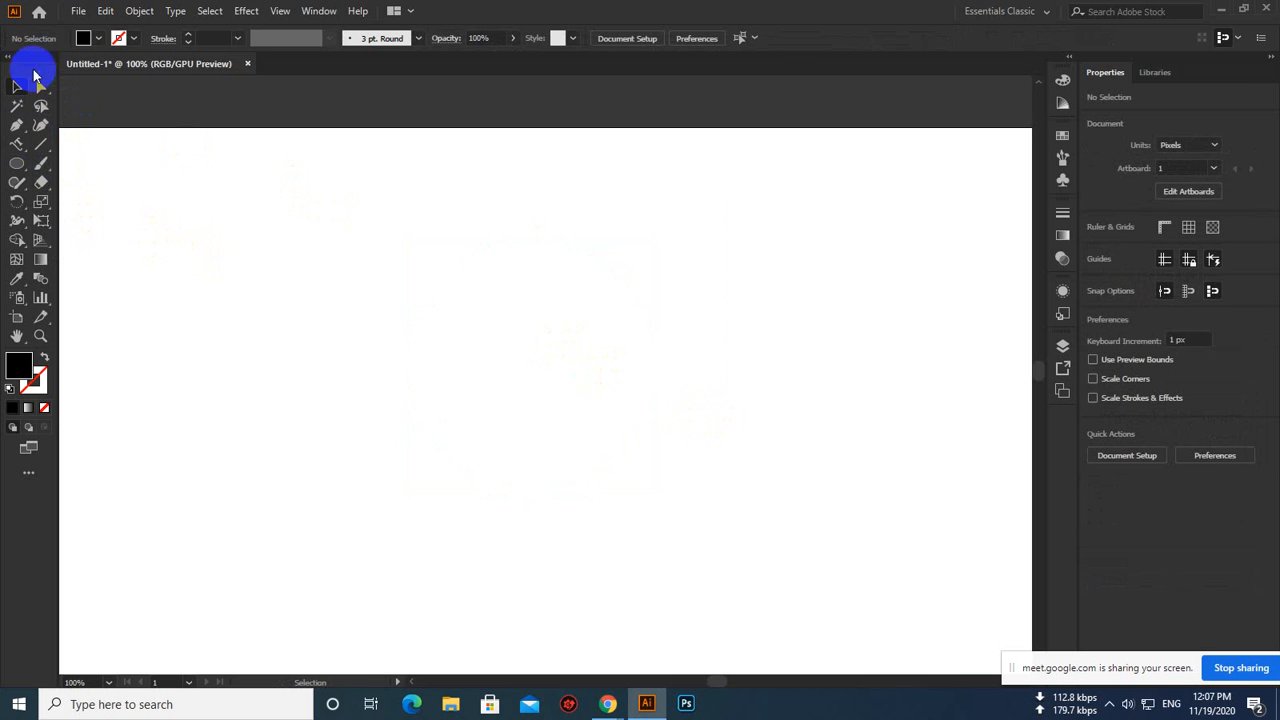
# Add horizontal point text reading "LEDP. GD -13" with the Type tool
pyautogui.click(19, 143)
pyautogui.moveTo(21, 144); pyautogui.dragTo(127, 266)
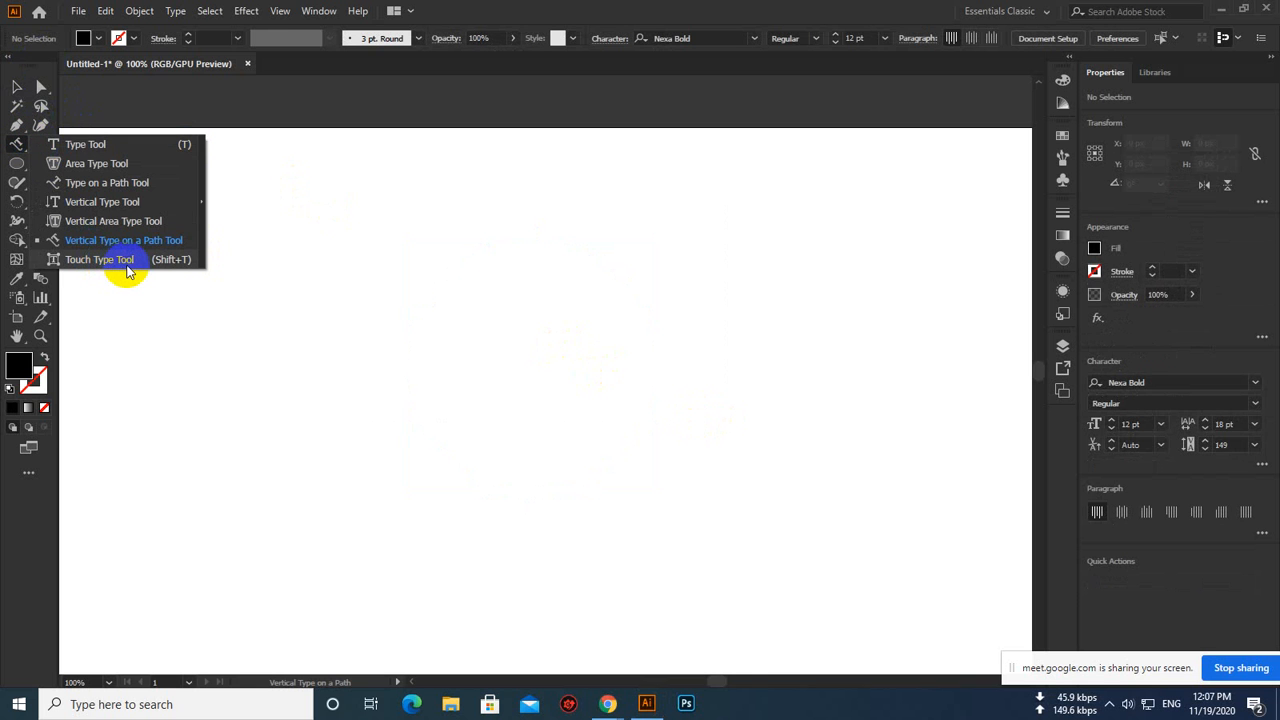
pyautogui.click(17, 148)
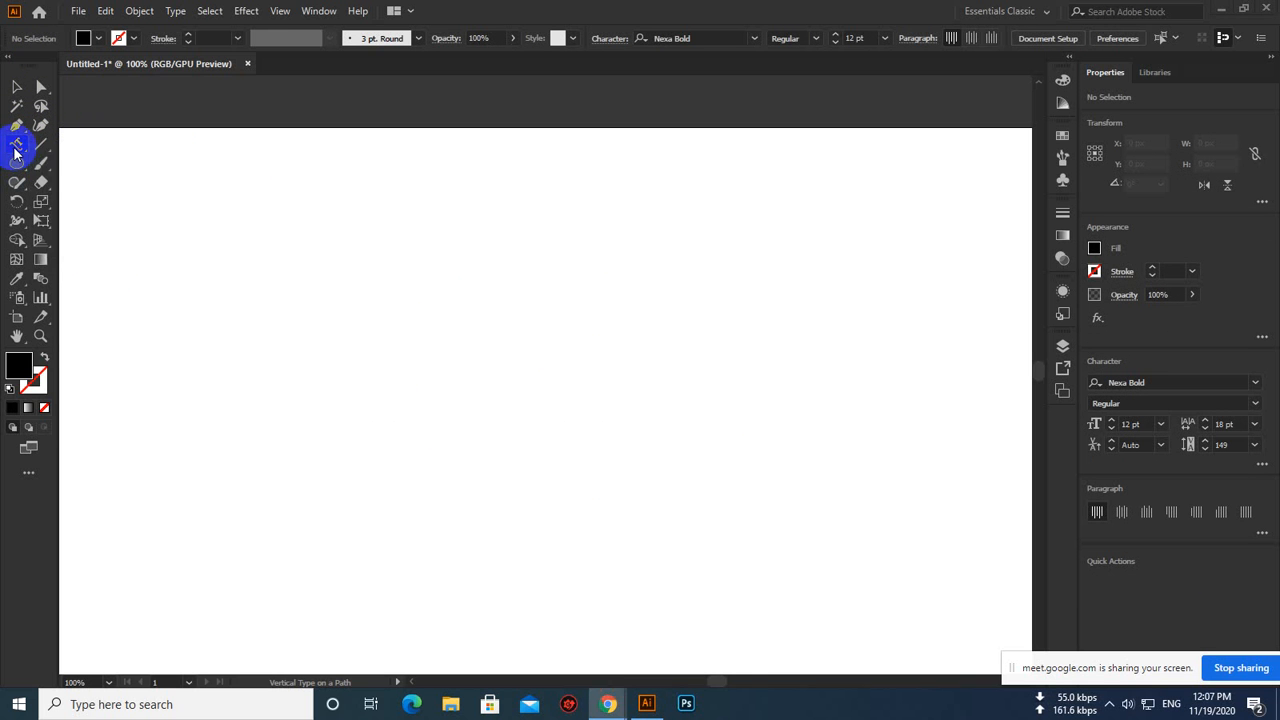
pyautogui.moveTo(17, 148); pyautogui.dragTo(63, 148)
pyautogui.click(351, 314)
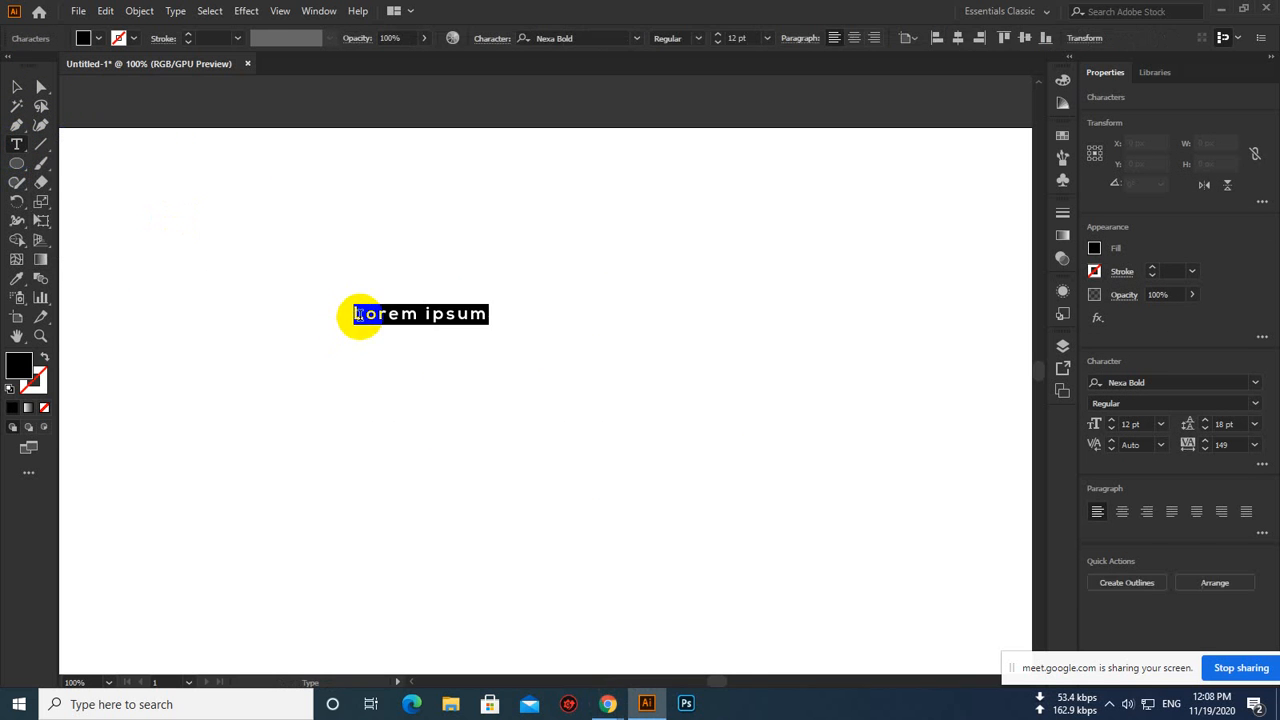
pyautogui.write('LEDP. GD -13')
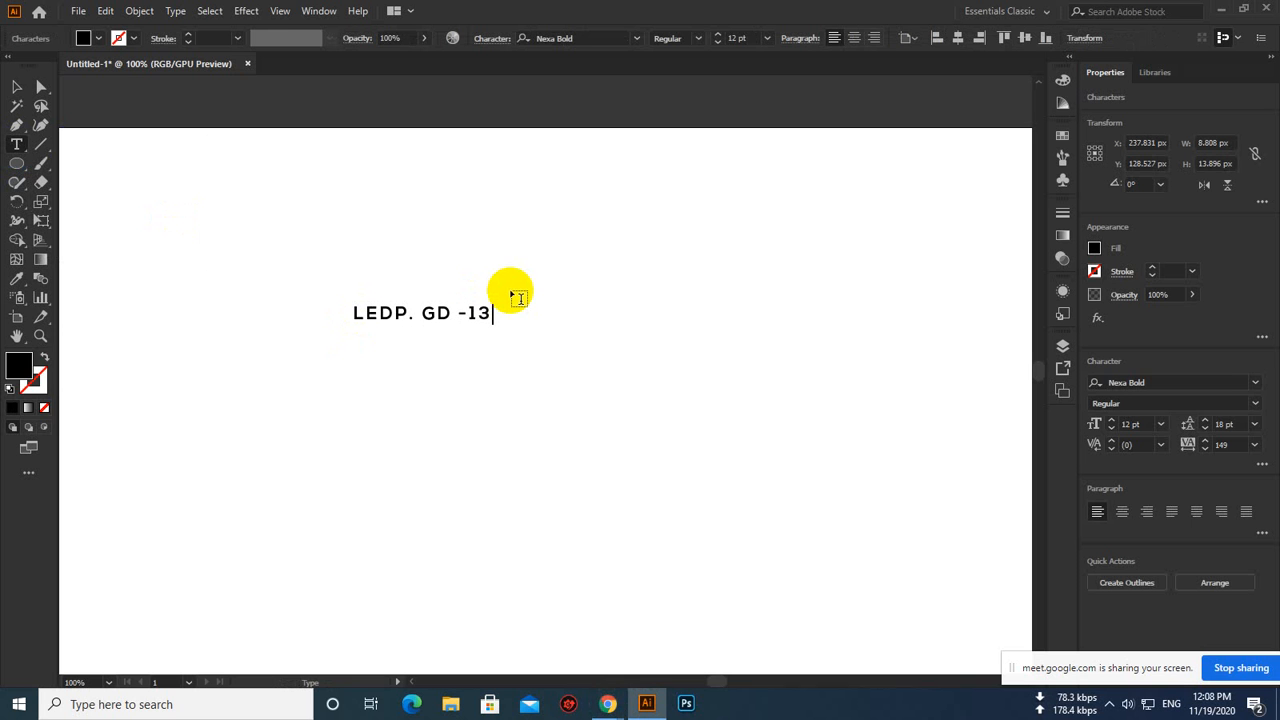
# Enlarge the "LEDP. GD -13" text to 36 pt and move it to the middle of the artboard
pyautogui.click(17, 87)
pyautogui.moveTo(475, 318); pyautogui.dragTo(504, 328)
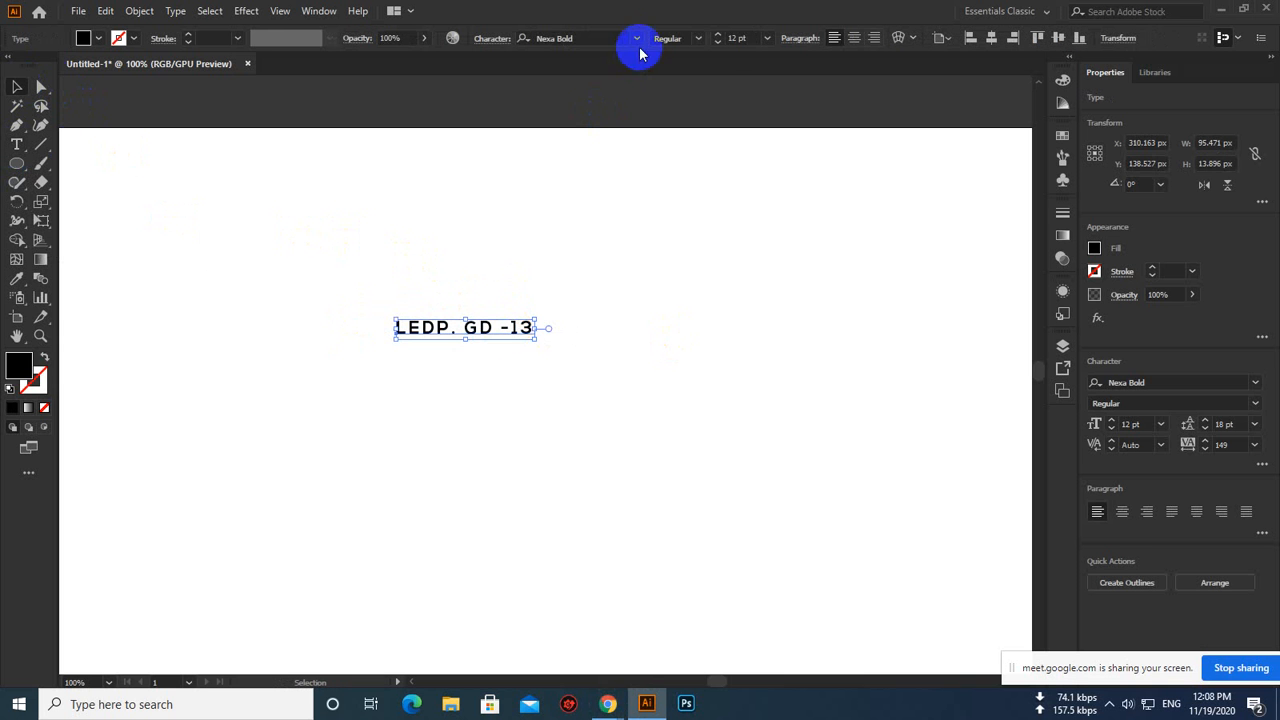
pyautogui.click(718, 35)
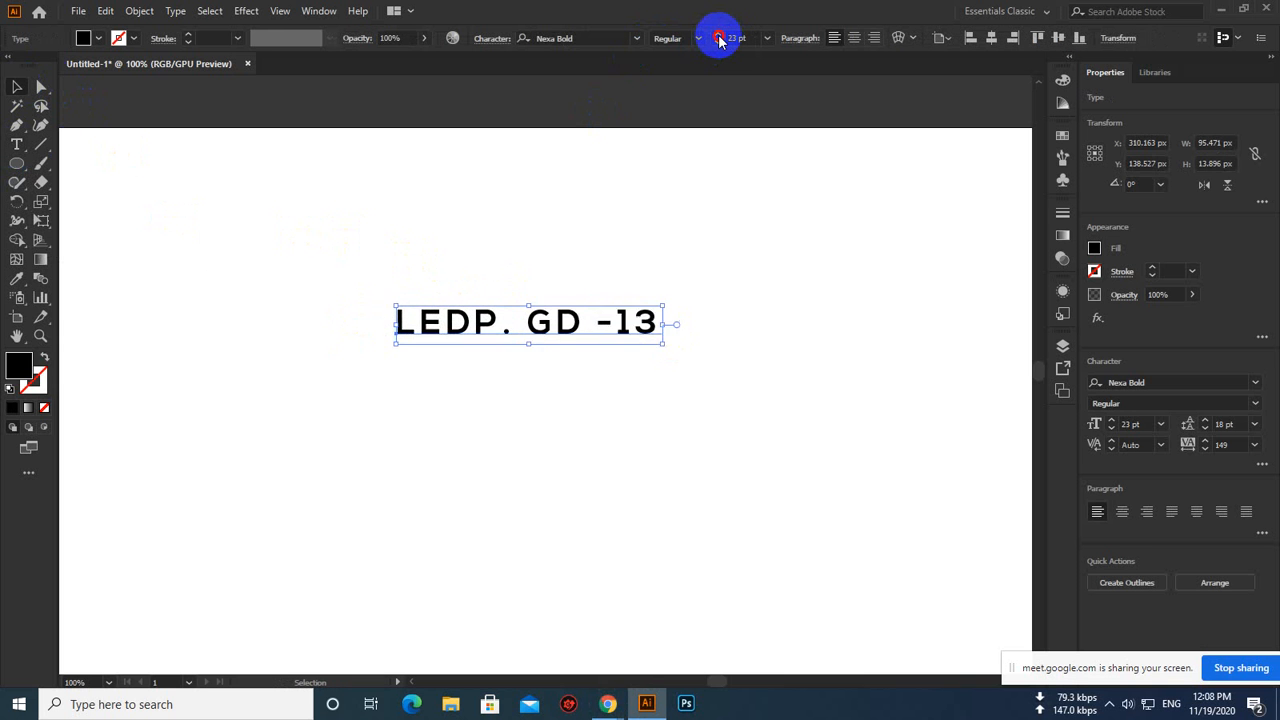
pyautogui.moveTo(718, 318); pyautogui.dragTo(646, 396)
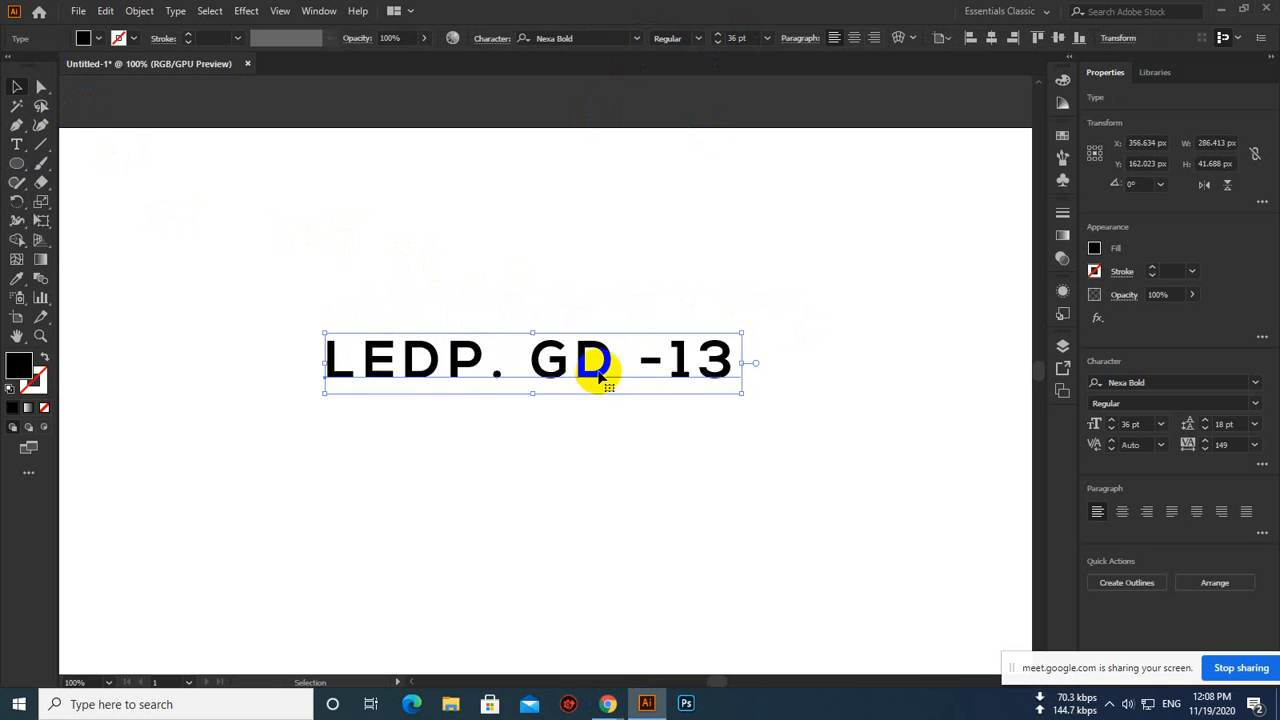
# Raise the letter D of "GD" above the baseline and closer to the G using the Touch Type tool
pyautogui.moveTo(16, 144); pyautogui.dragTo(103, 265)
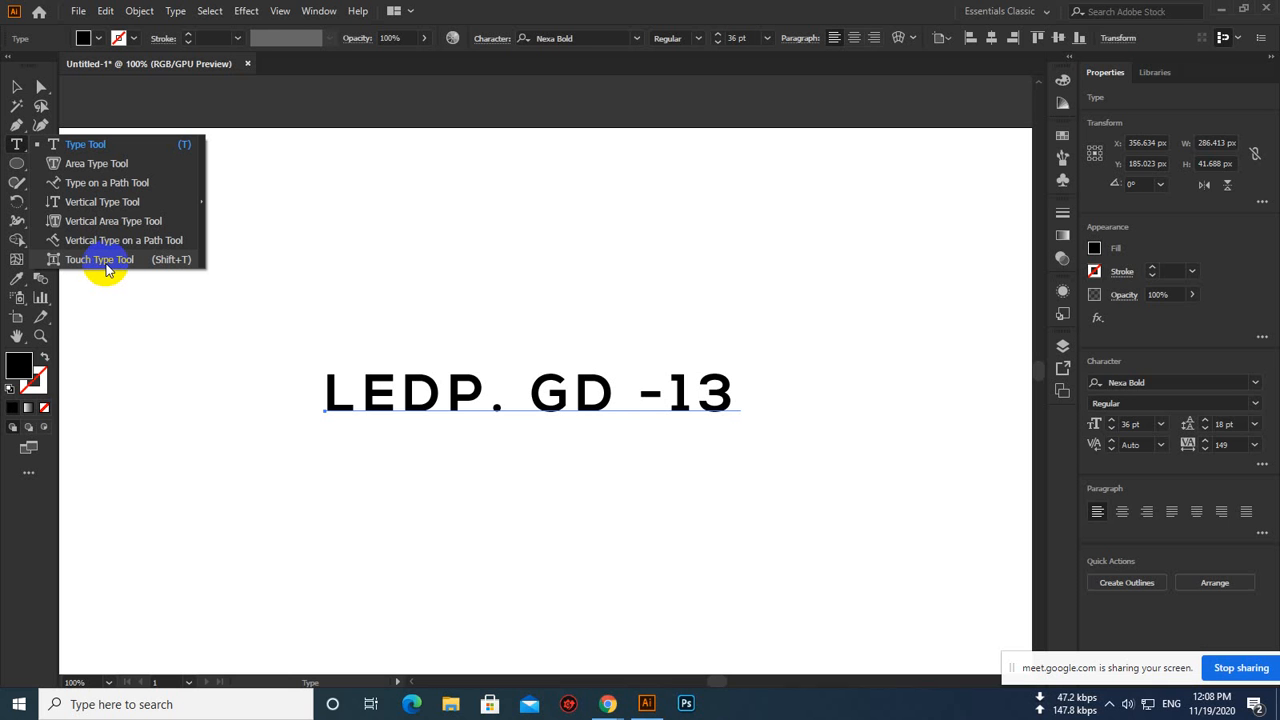
pyautogui.moveTo(110, 267); pyautogui.dragTo(109, 265)
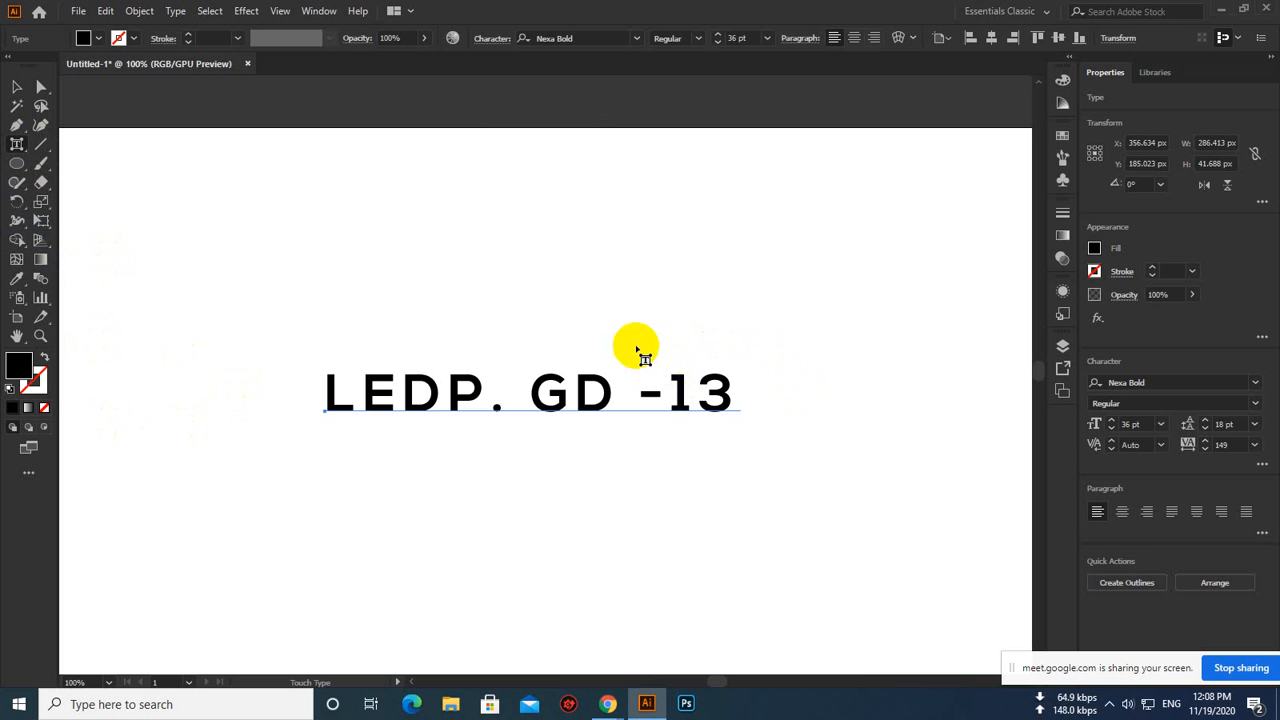
pyautogui.click(605, 378)
pyautogui.click(611, 322)
pyautogui.click(596, 376)
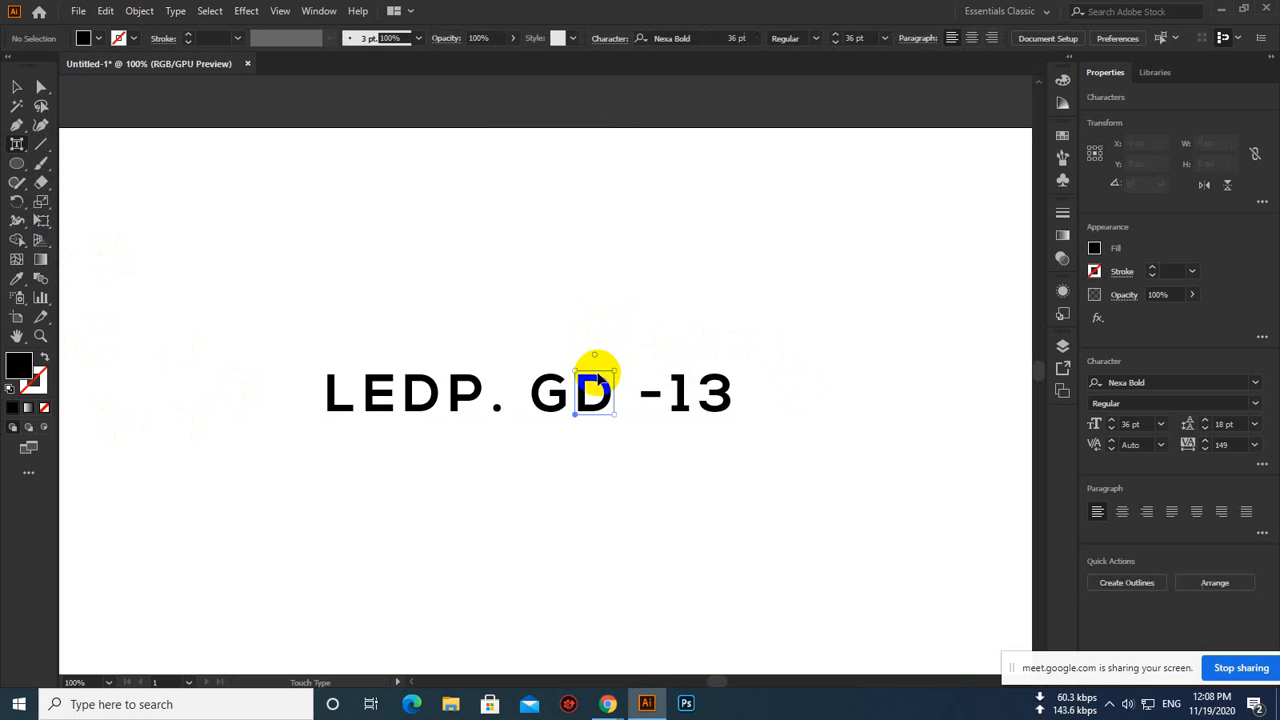
pyautogui.click(596, 318)
pyautogui.click(597, 378)
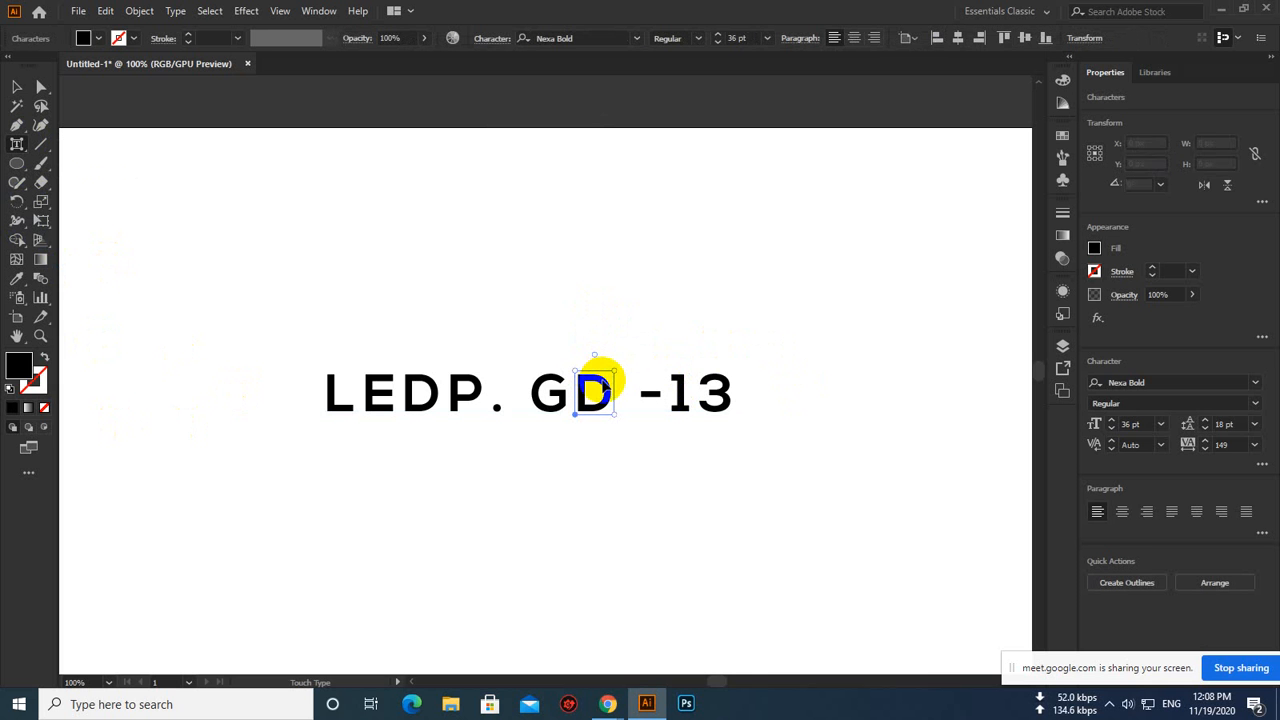
pyautogui.moveTo(607, 386)
pyautogui.mouseDown()
pyautogui.moveTo(585, 364)
pyautogui.moveTo(600, 369)
pyautogui.mouseUp()
pyautogui.click(608, 320)
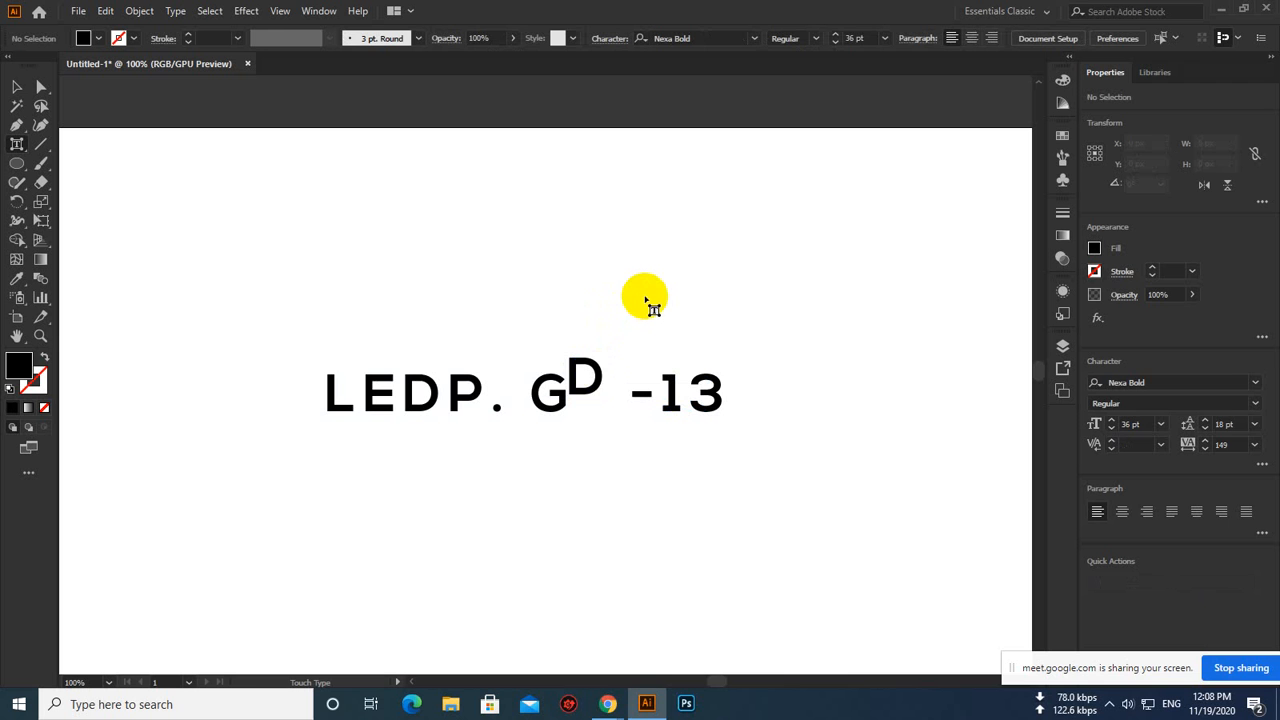
# Set the font size of the raised letter D to 58 pt
pyautogui.click(598, 371)
pyautogui.click(601, 376)
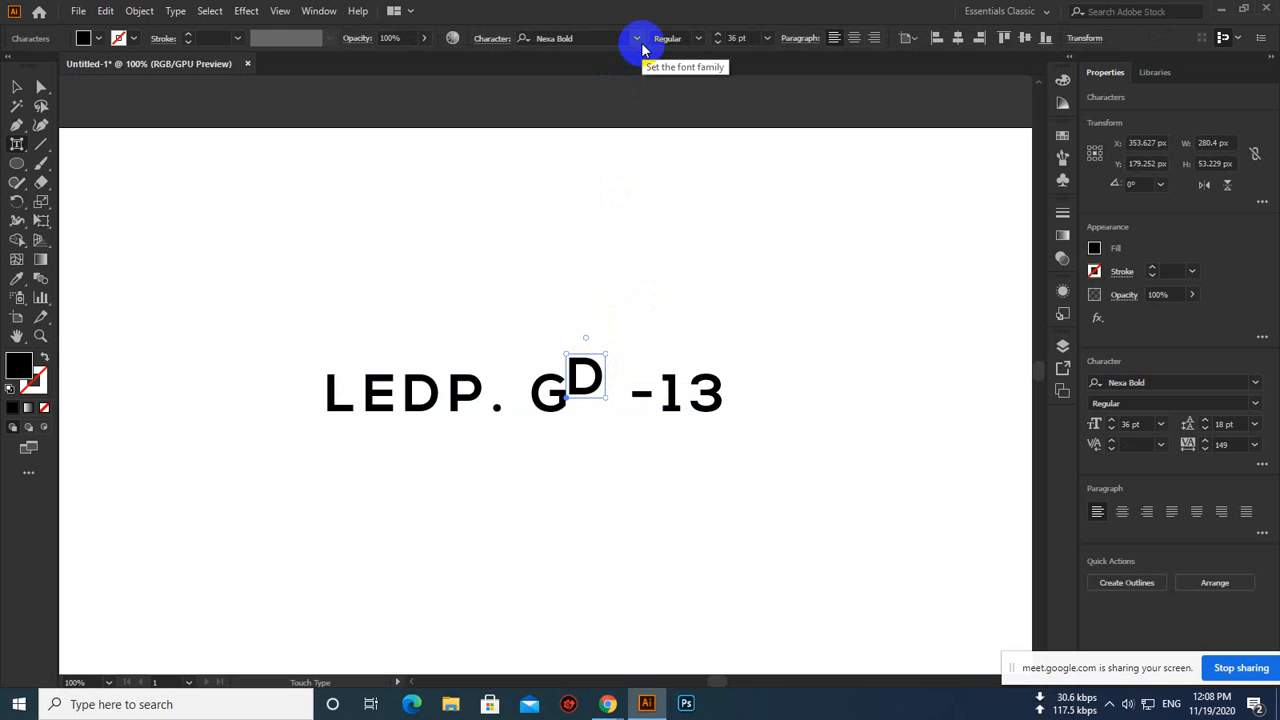
pyautogui.click(718, 35)
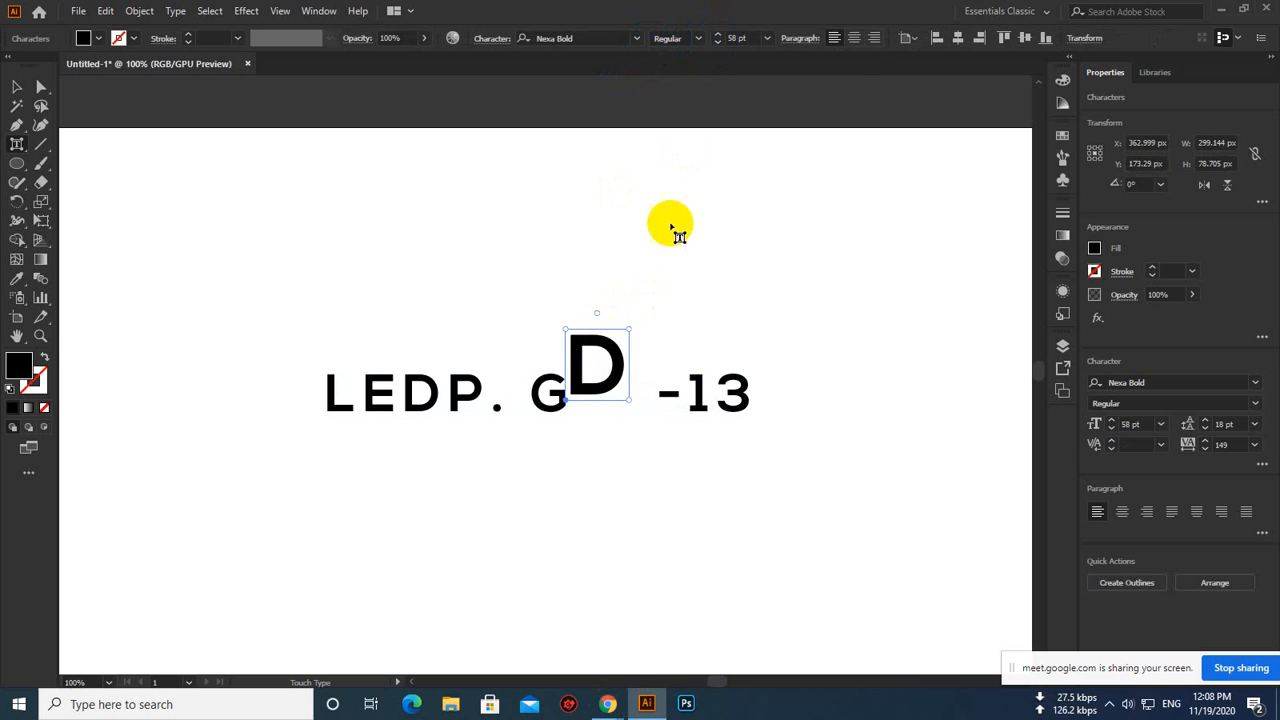
pyautogui.click(672, 225)
# Change the font of the digit 1 in "-13" to Dancing Script
pyautogui.click(704, 398)
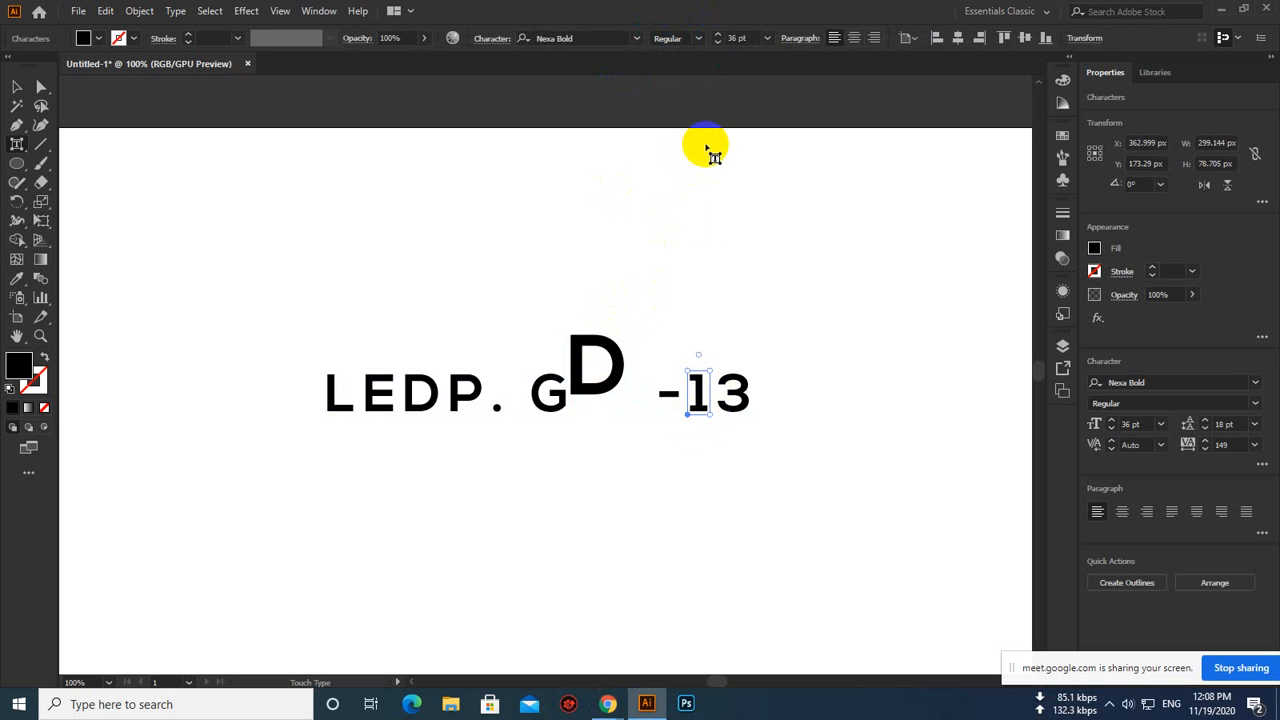
pyautogui.click(636, 38)
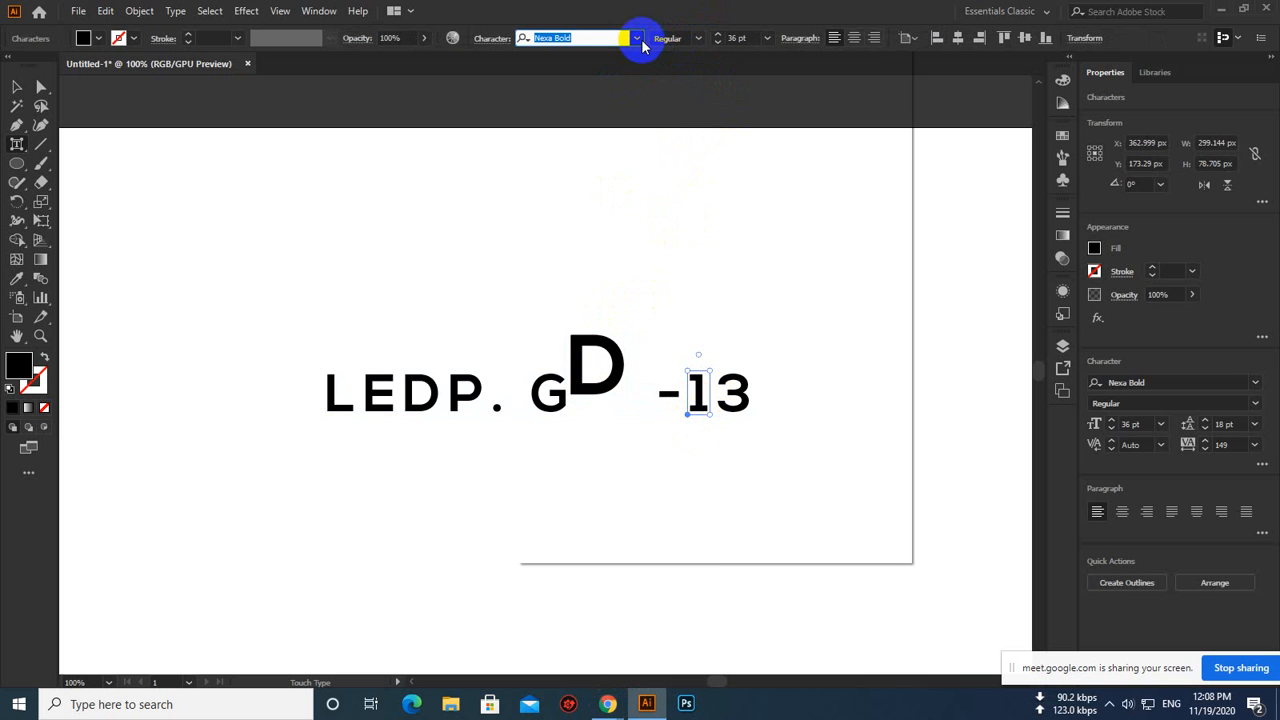
pyautogui.click(727, 143)
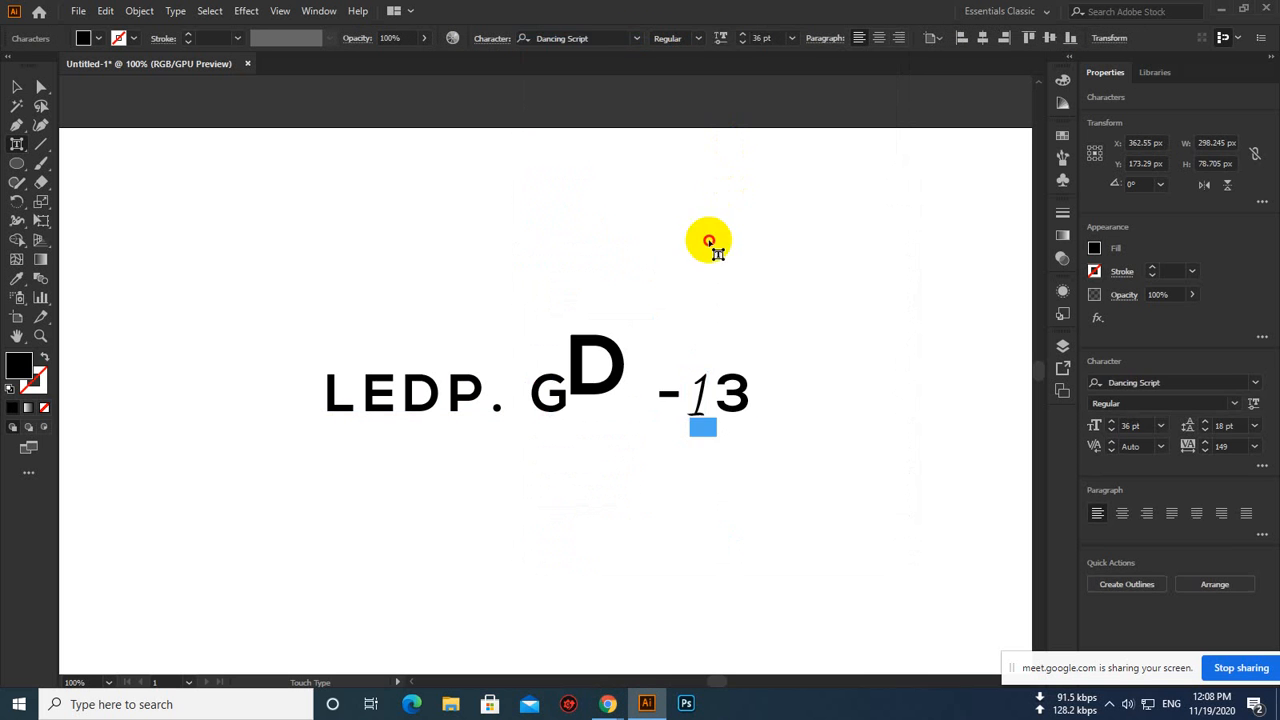
pyautogui.keyDown('ctrl'); pyautogui.click(710, 245); pyautogui.keyUp('ctrl')
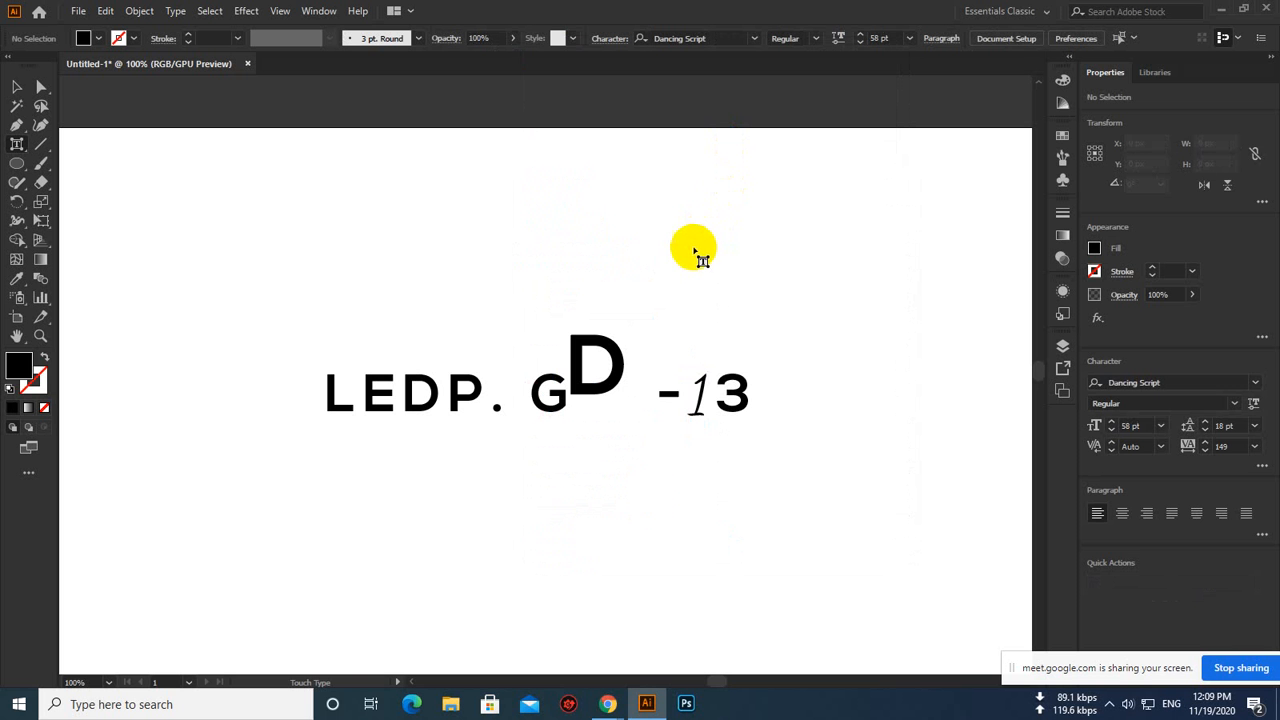
# Check the Google Meet call window in Chrome, and return to the Illustrator document
pyautogui.moveTo(608, 706)
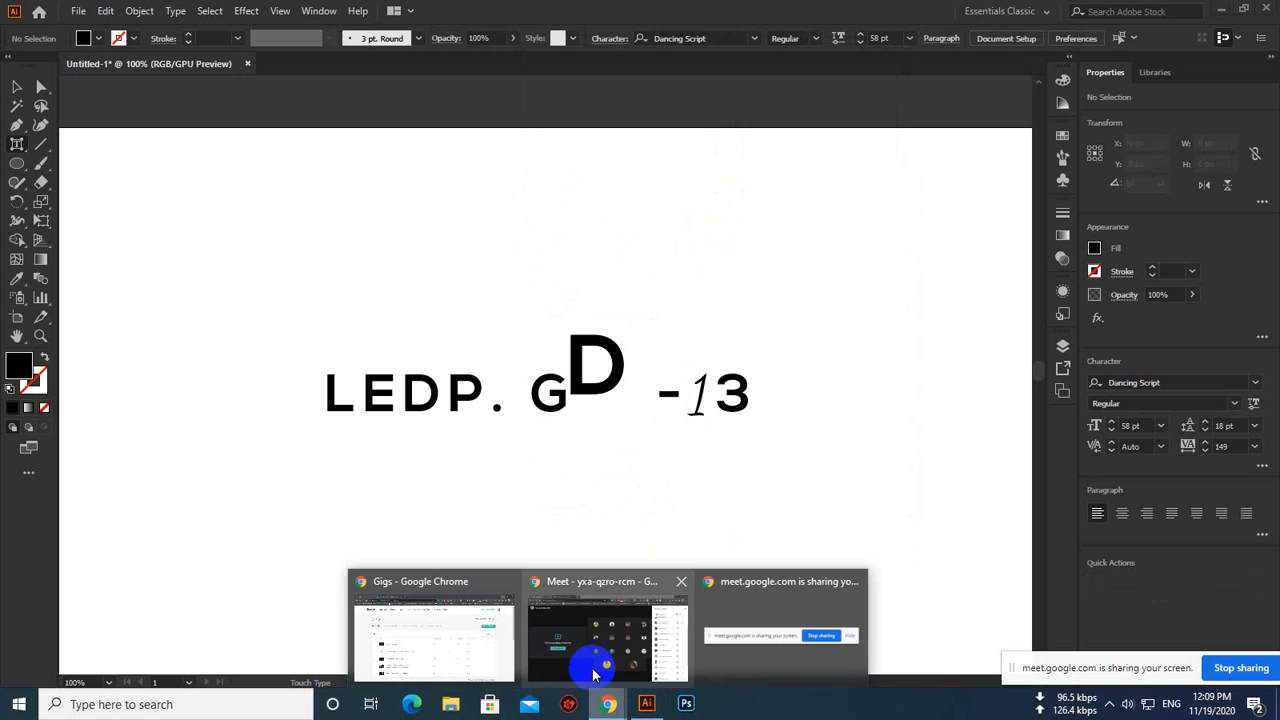
pyautogui.click(586, 665)
pyautogui.click(804, 178)
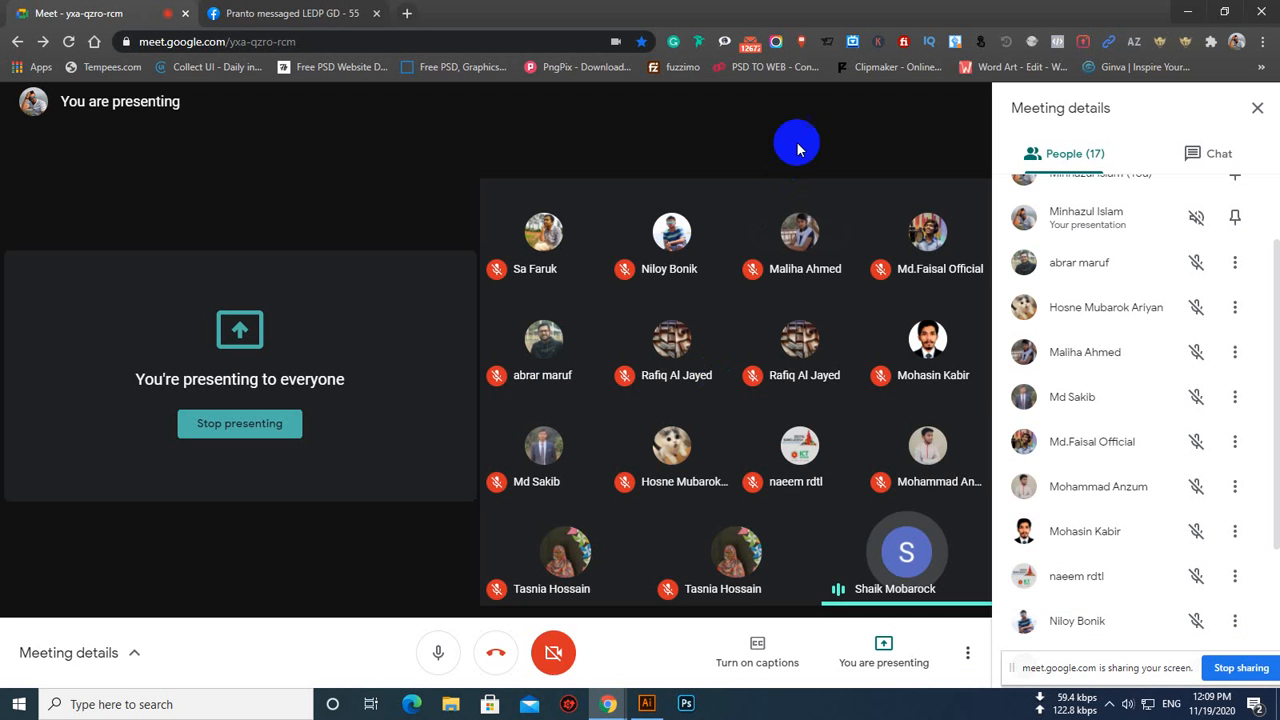
pyautogui.click(648, 703)
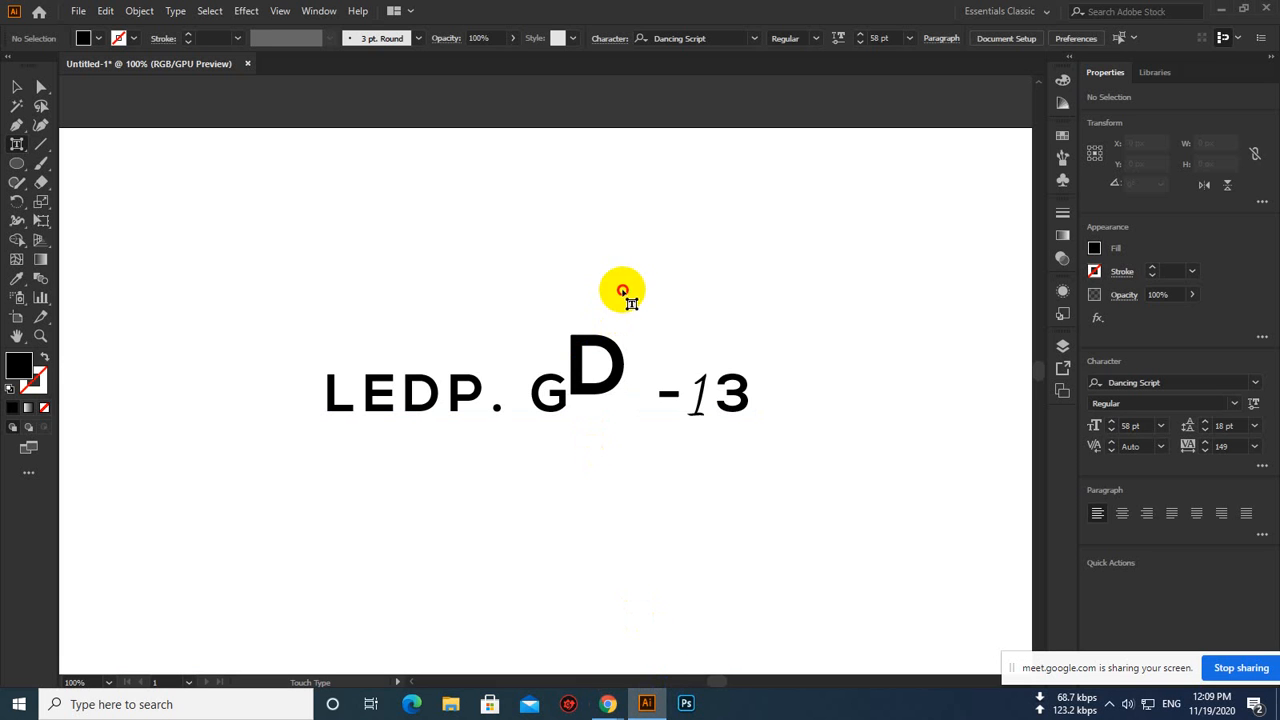
# Reposition the letters P, G and D individually with the Touch Type tool, tightening their spacing and lowering the D to the baseline
pyautogui.click(16, 146)
pyautogui.moveTo(16, 146); pyautogui.dragTo(86, 262)
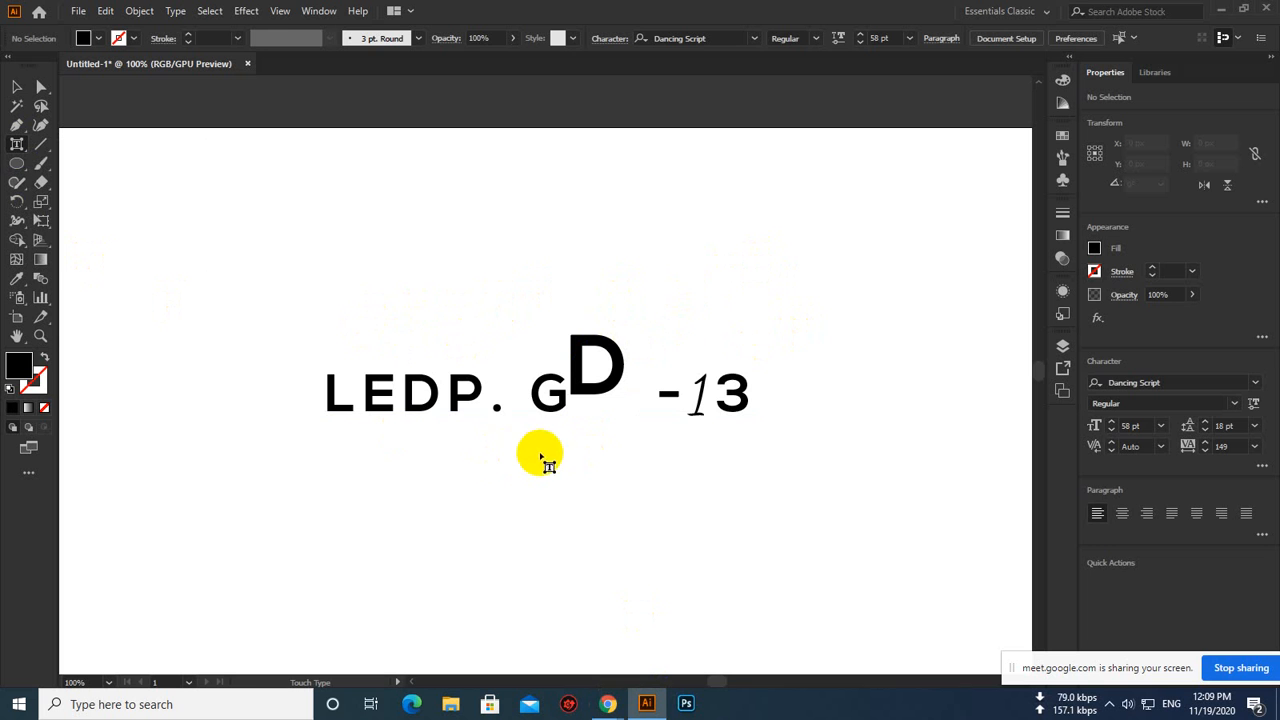
pyautogui.click(470, 400)
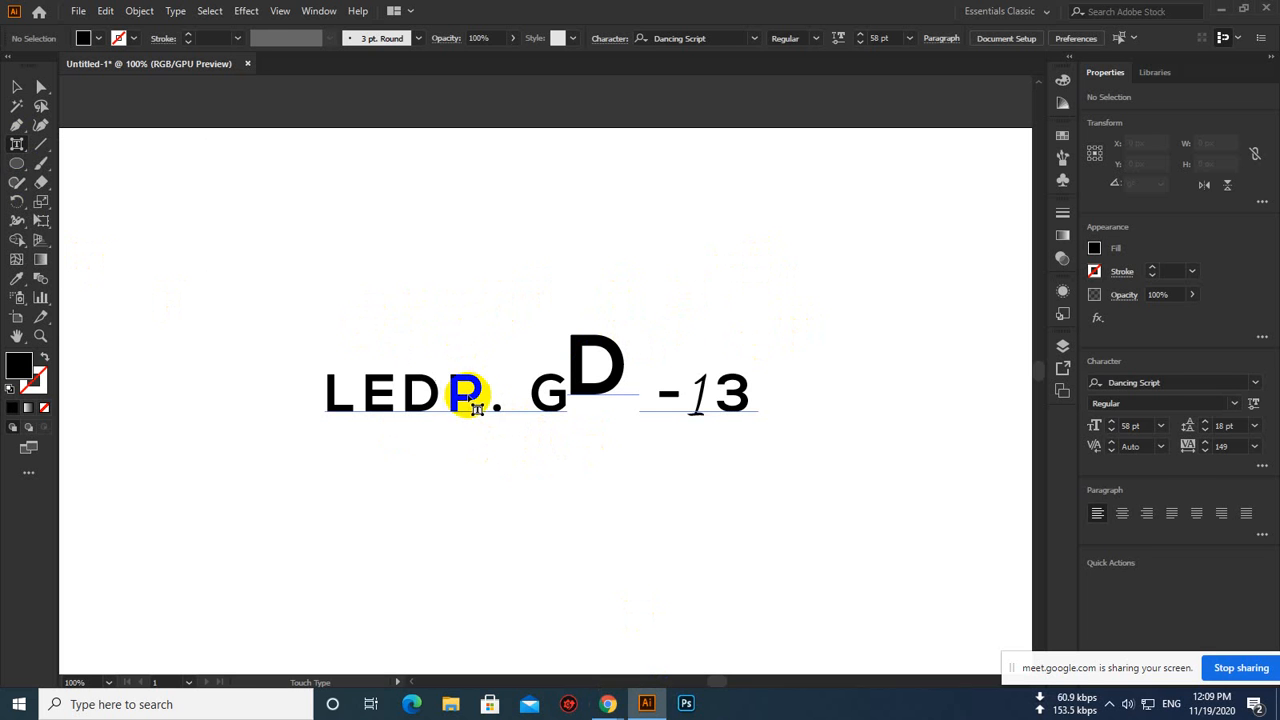
pyautogui.click(472, 398)
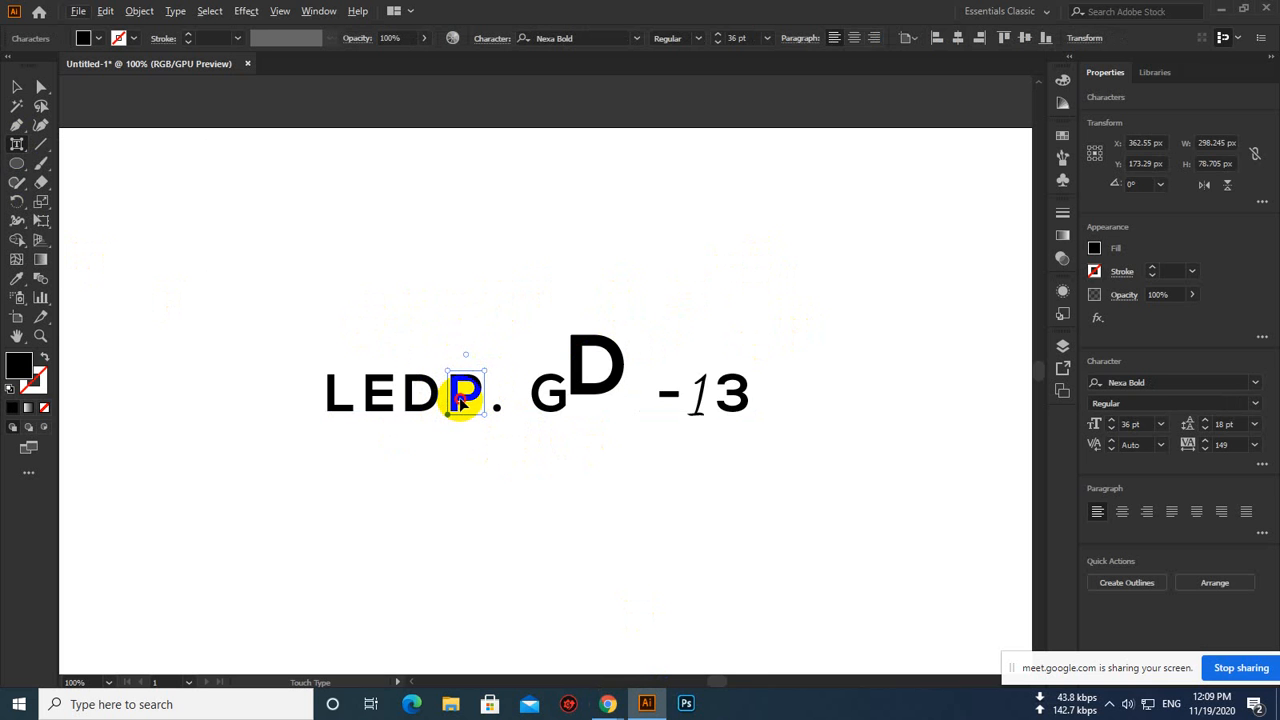
pyautogui.moveTo(462, 400); pyautogui.dragTo(592, 424)
pyautogui.click(580, 397)
pyautogui.click(514, 507)
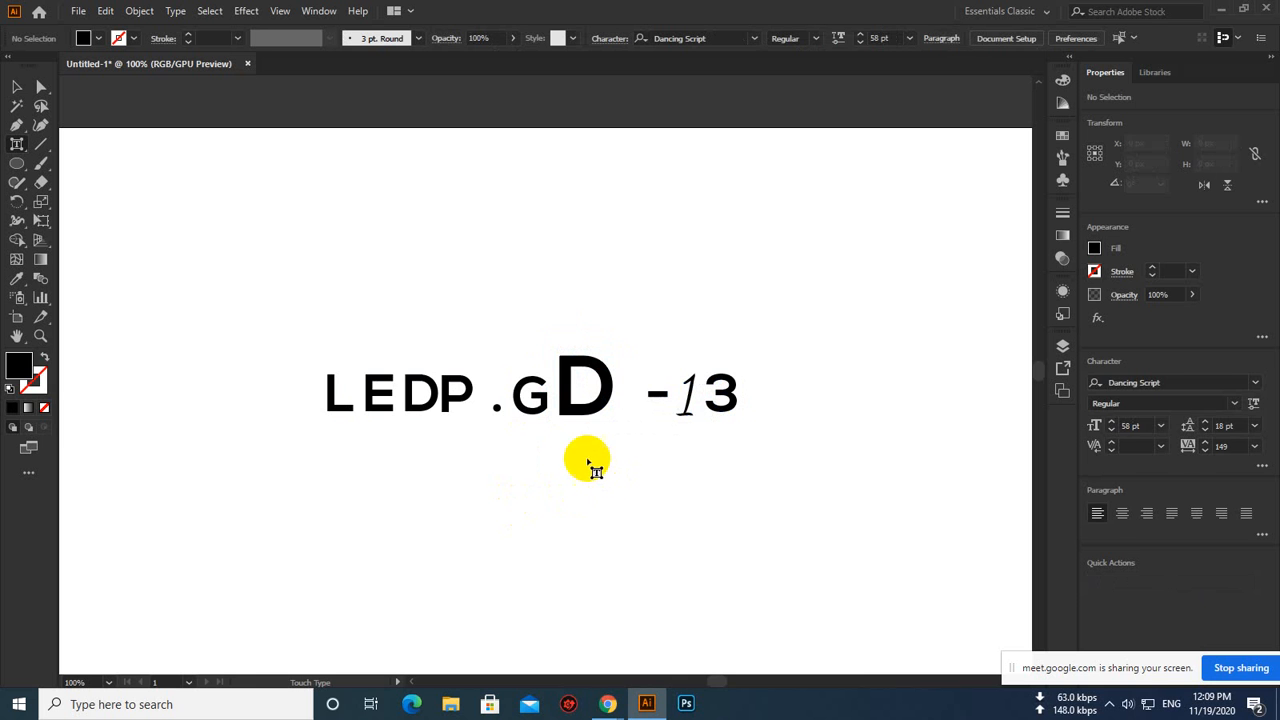
pyautogui.click(565, 404)
pyautogui.click(533, 405)
pyautogui.click(592, 396)
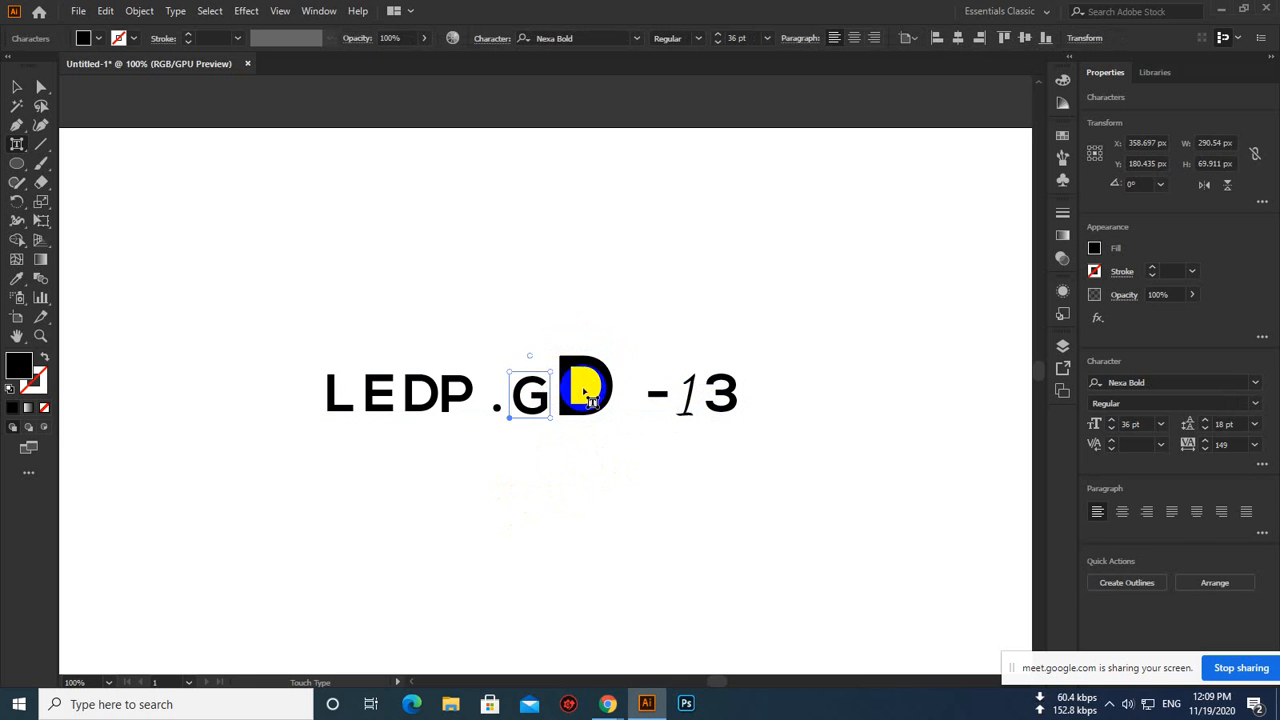
pyautogui.click(620, 452)
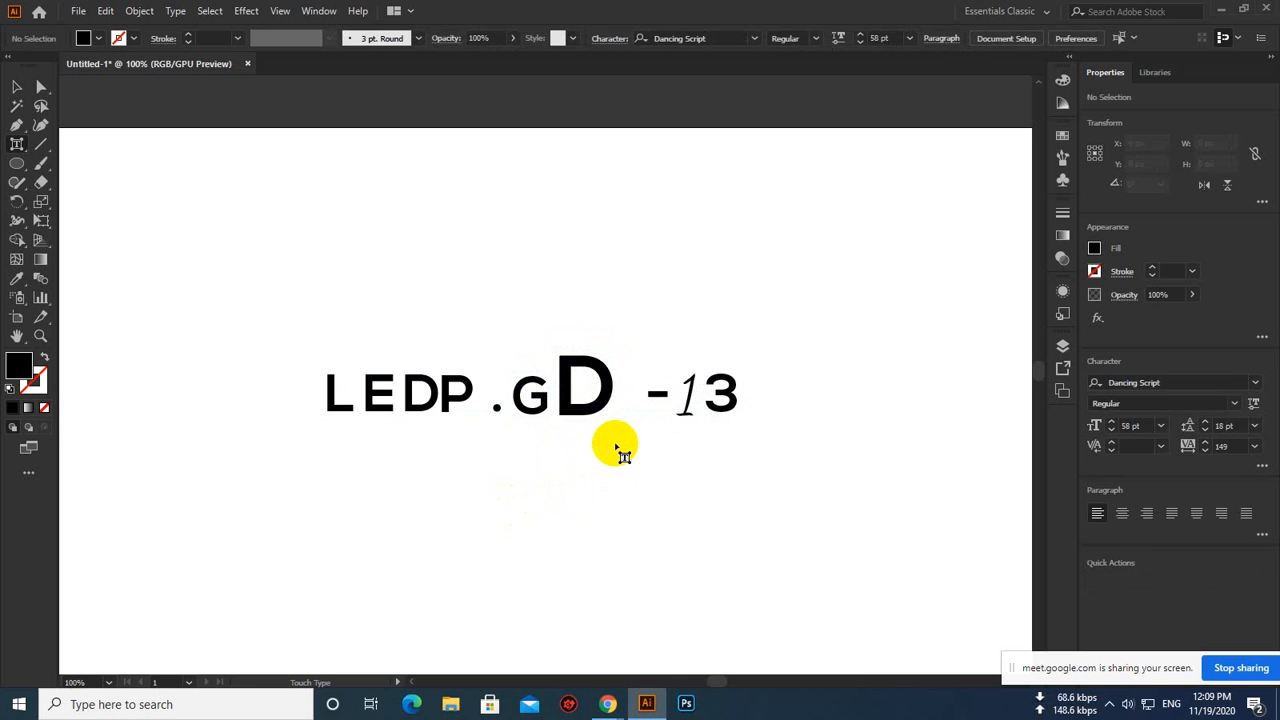
# Scale the D of "GD" up proportionally from its Touch Type bounding box
pyautogui.click(605, 412)
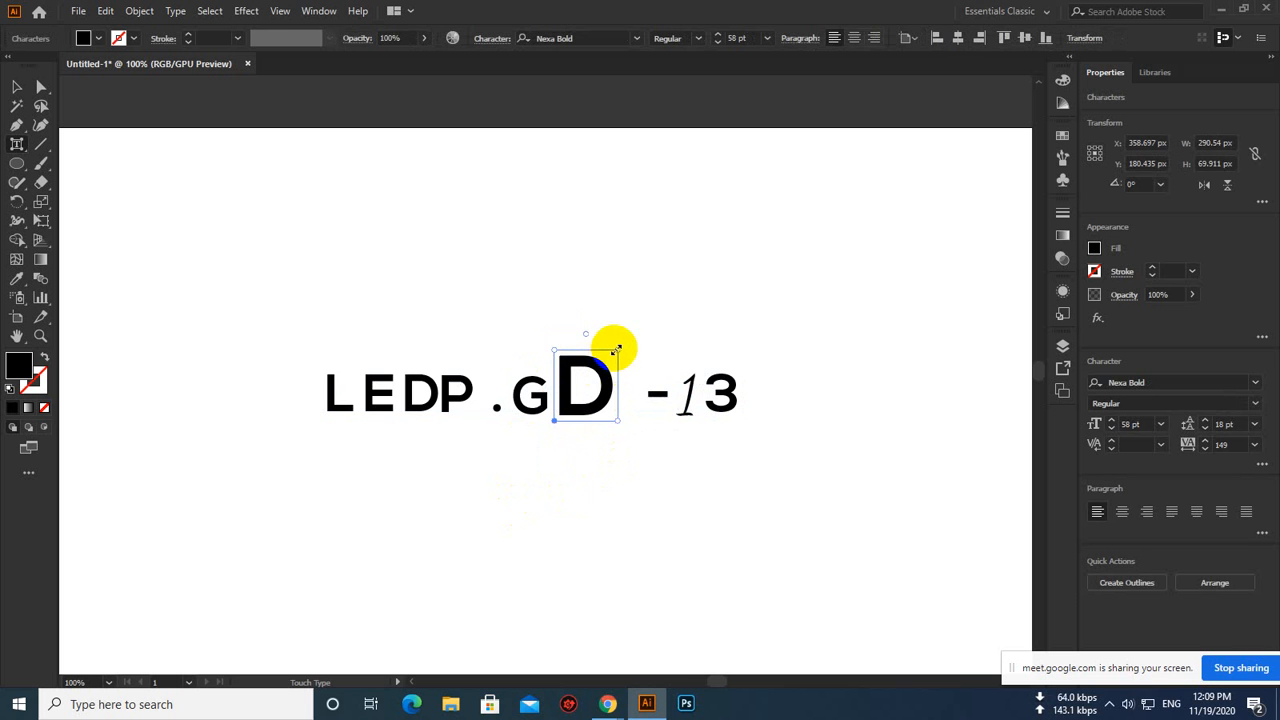
pyautogui.moveTo(618, 350); pyautogui.dragTo(651, 289)
pyautogui.click(703, 212)
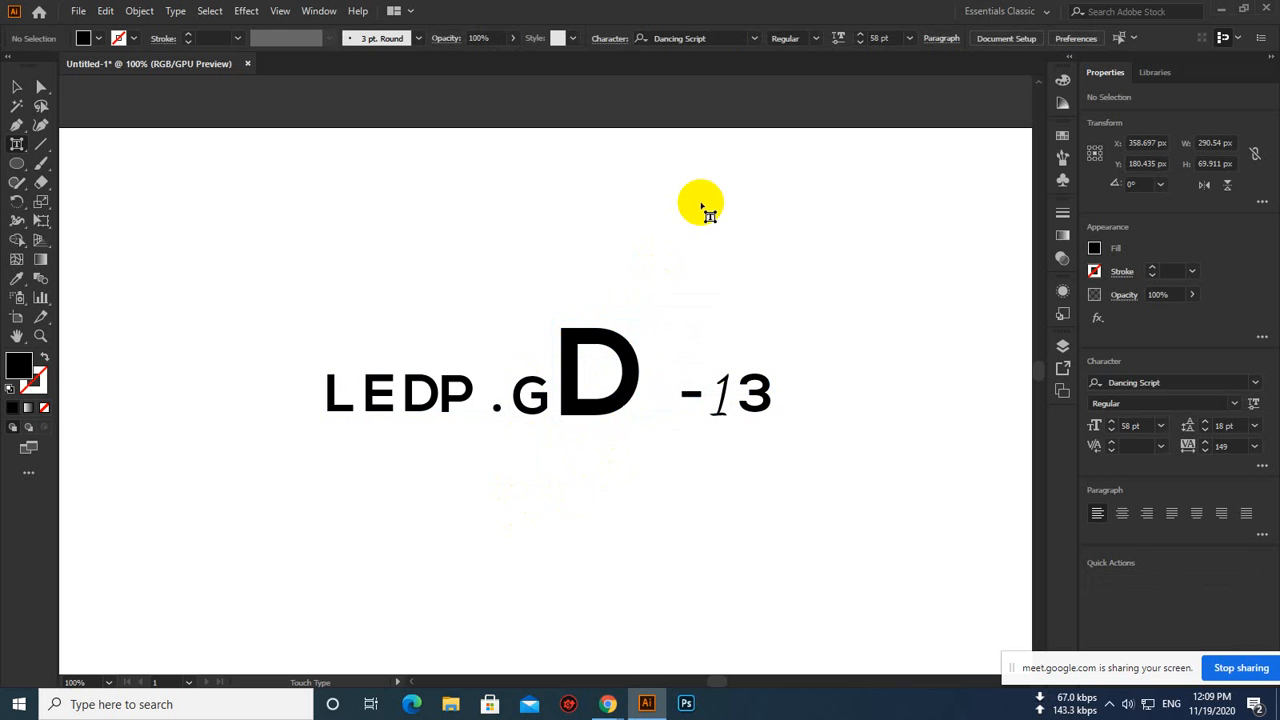
pyautogui.click(645, 362)
pyautogui.click(680, 268)
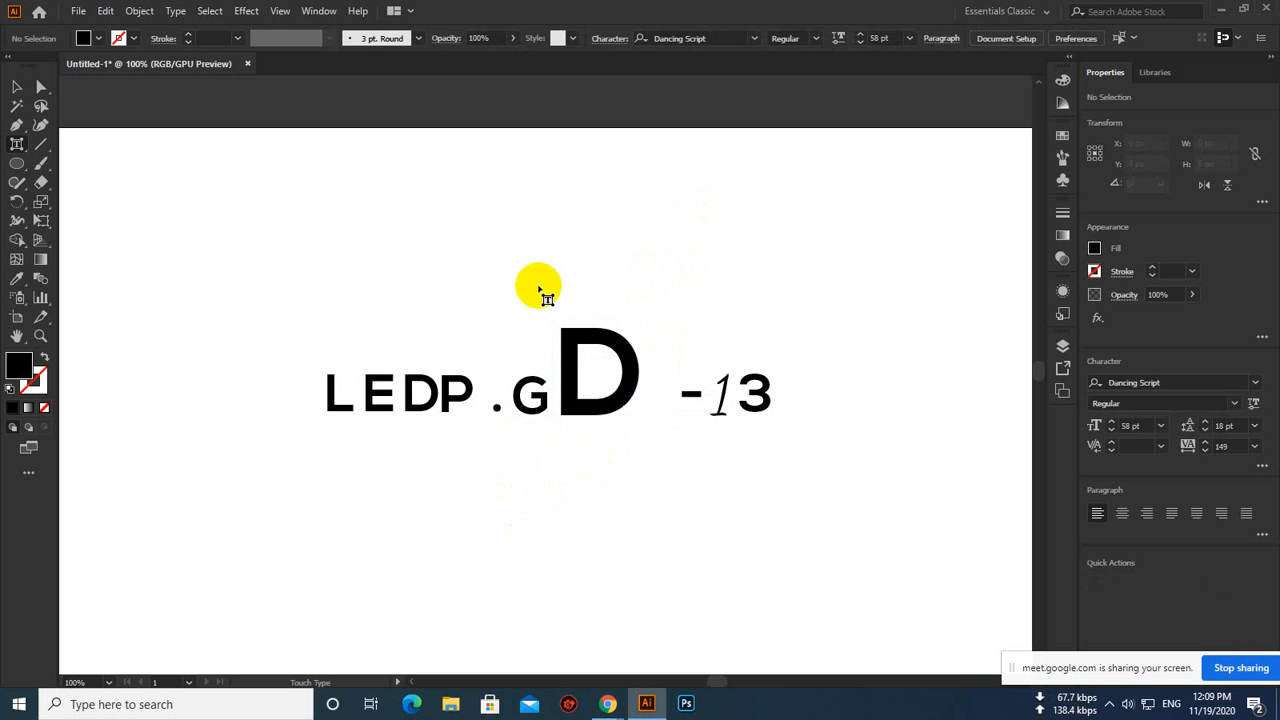
# Fill the enlarged letter D with red
pyautogui.click(642, 370)
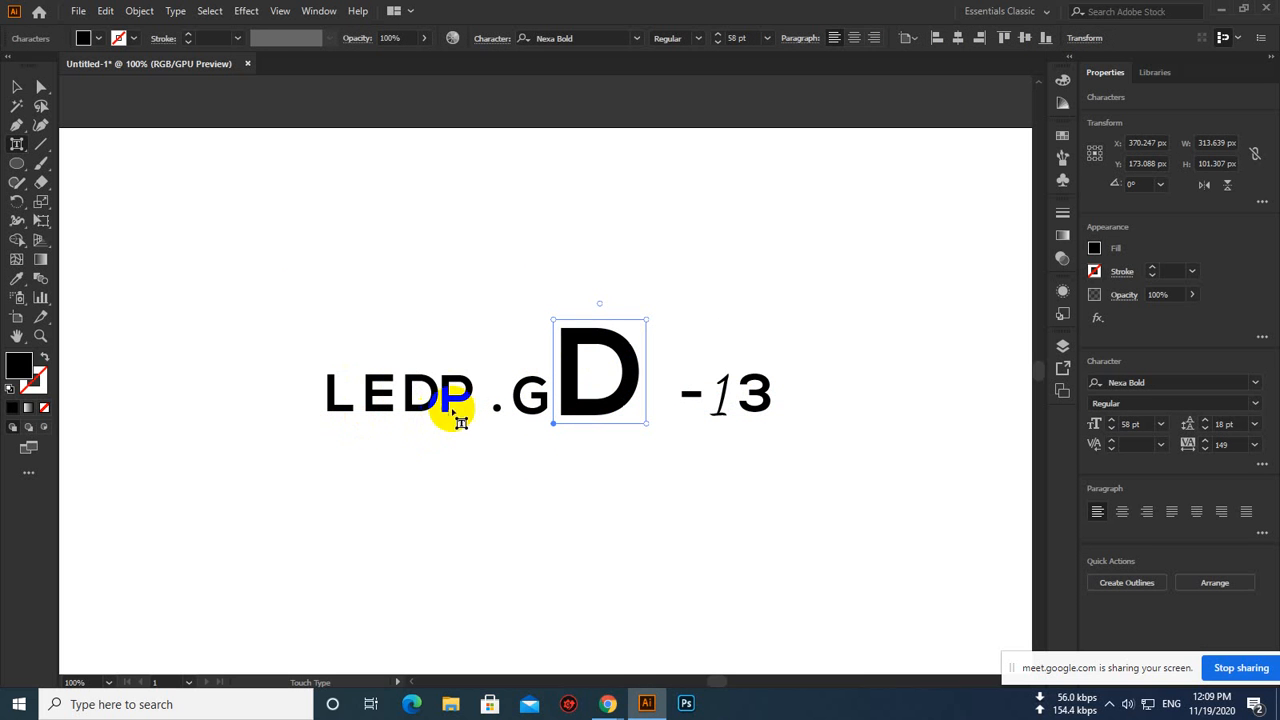
pyautogui.click(98, 40)
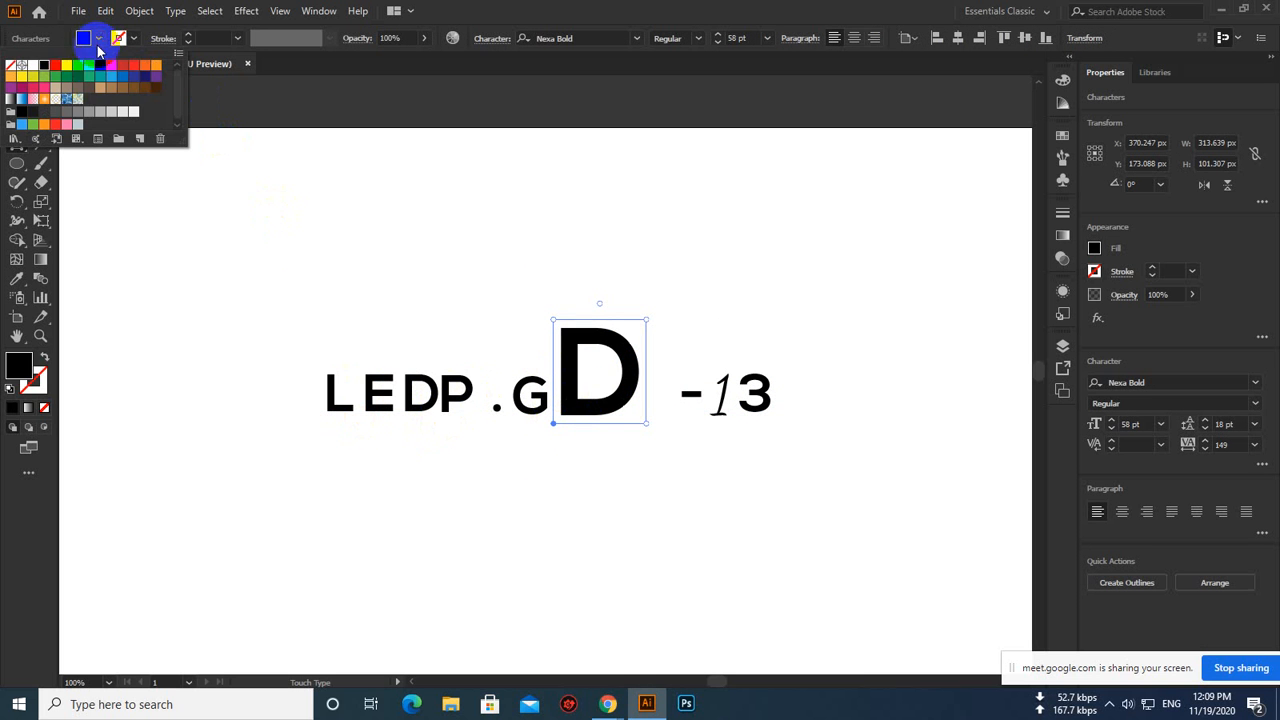
pyautogui.click(55, 65)
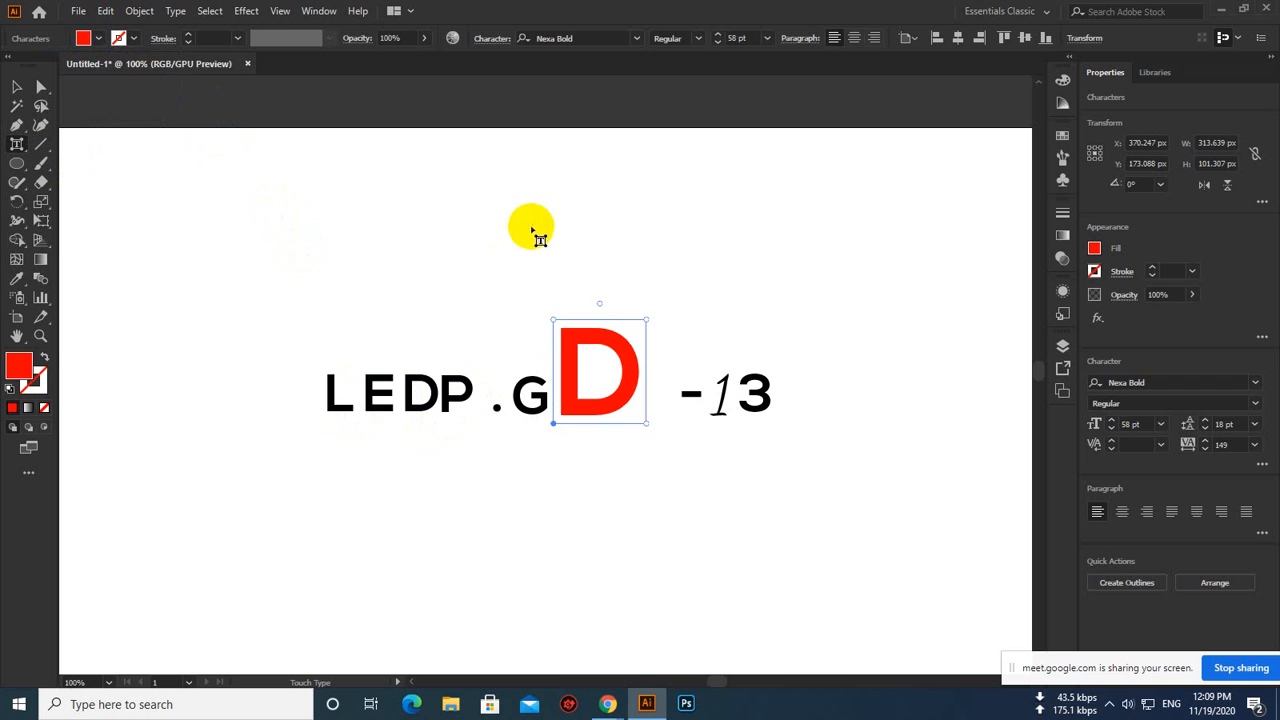
pyautogui.click(676, 250)
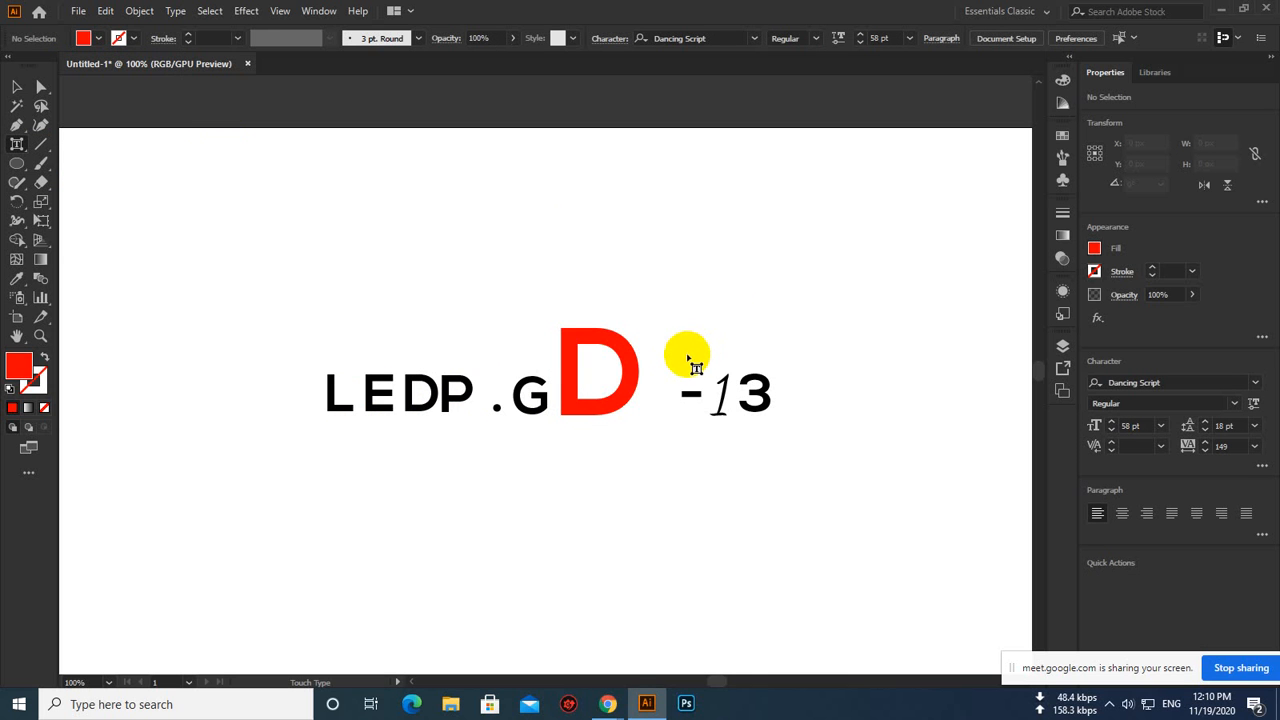
# Delete the whole edited sample text from the artboard
pyautogui.click(18, 90)
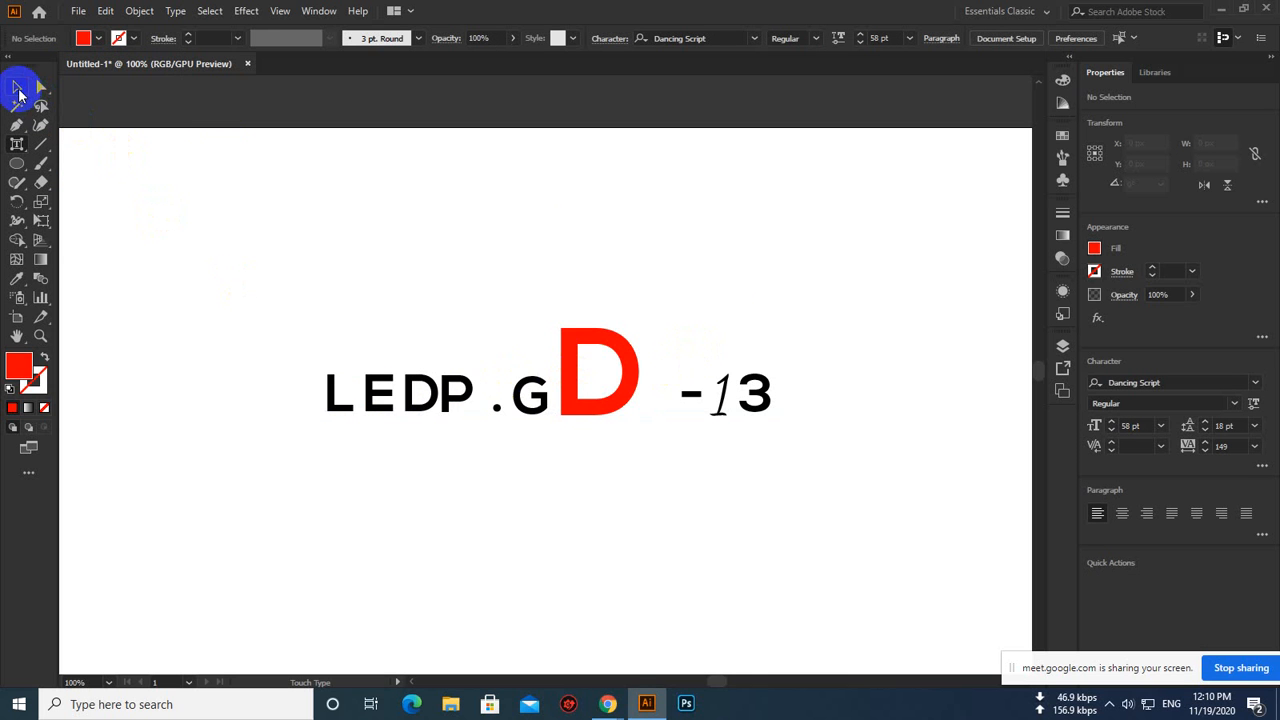
pyautogui.click(450, 398)
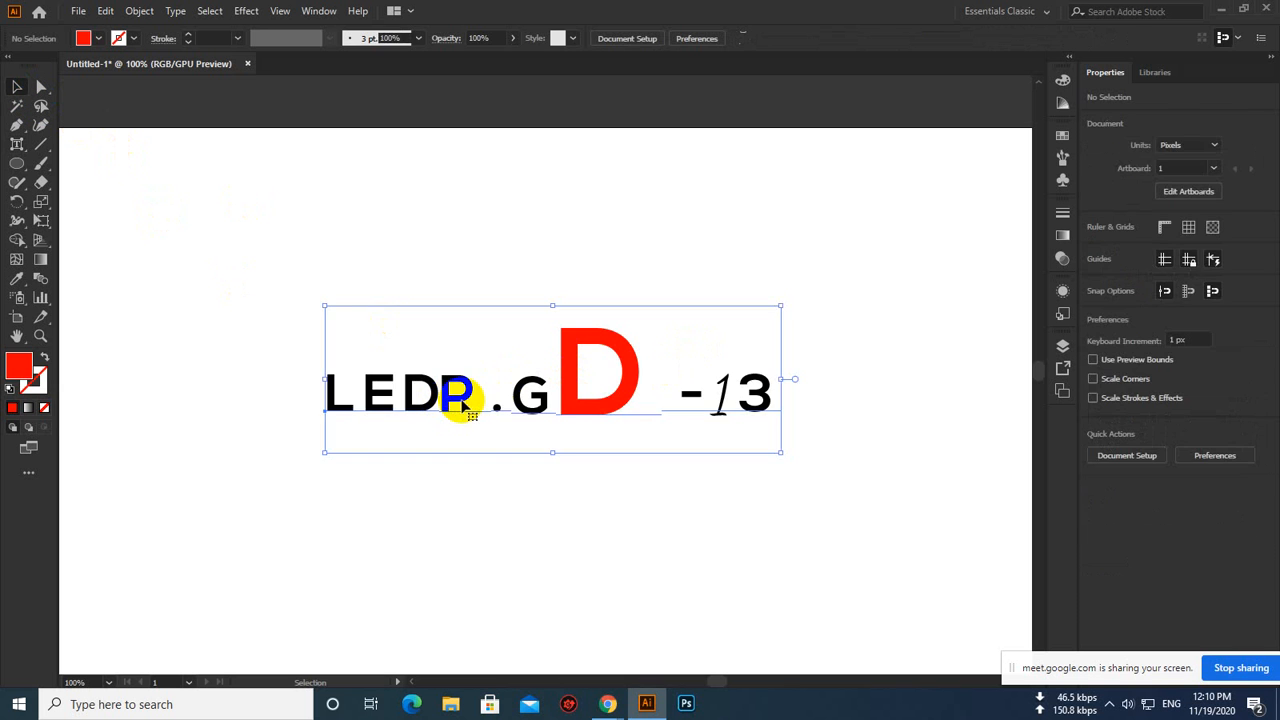
pyautogui.press('Delete')
# Add new horizontal point text reading "LEDP, GD-13" with the Type tool in 58 pt Dancing Script
pyautogui.click(18, 145)
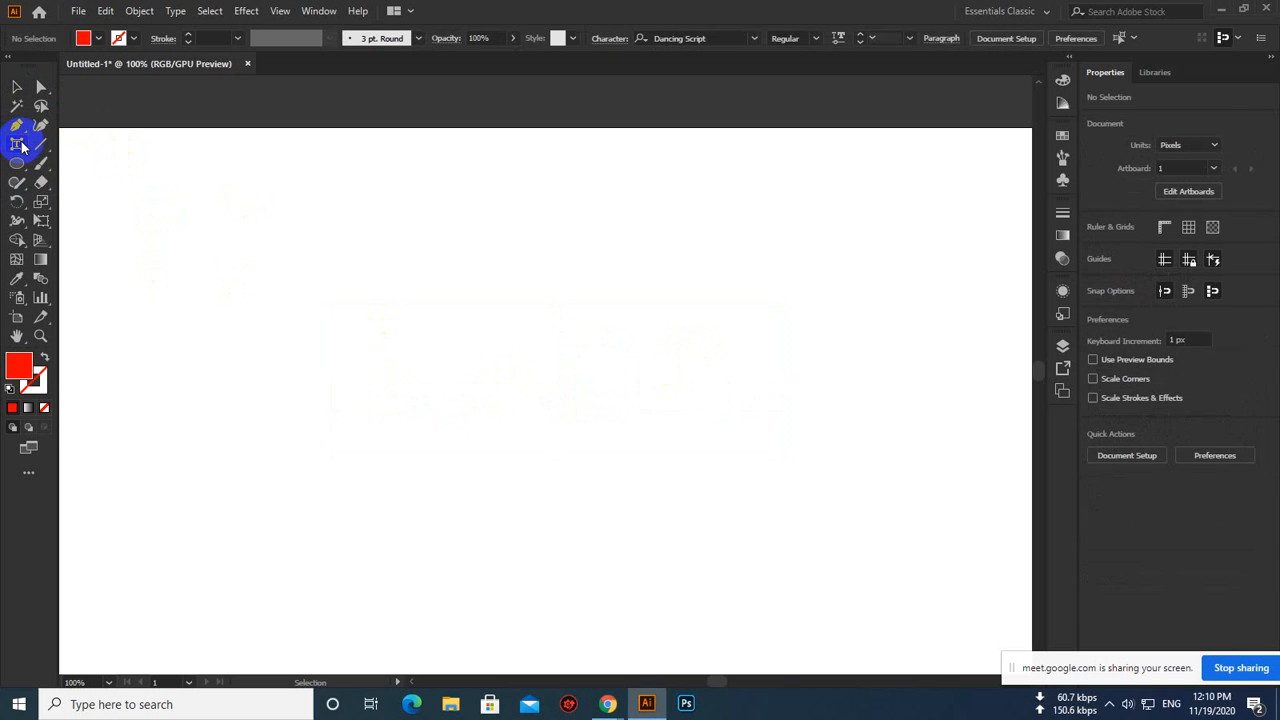
pyautogui.click(82, 142)
pyautogui.click(288, 322)
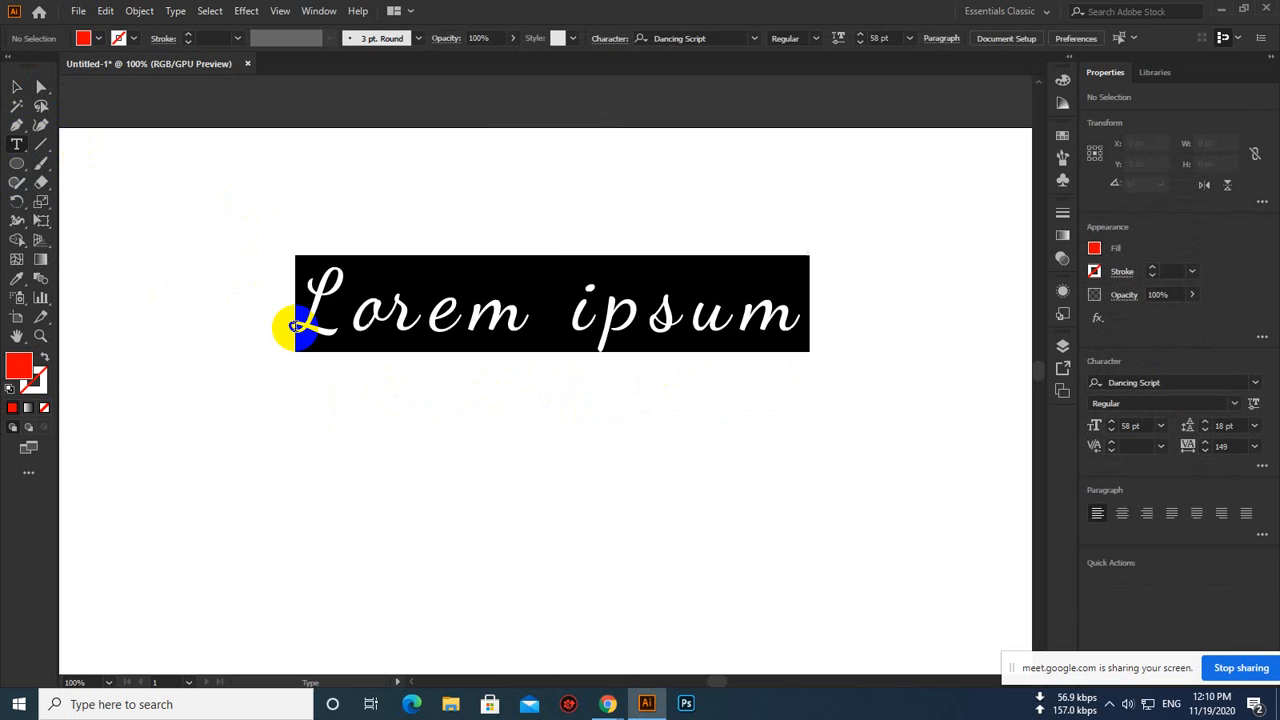
pyautogui.write('l')
pyautogui.press('BackSpace')
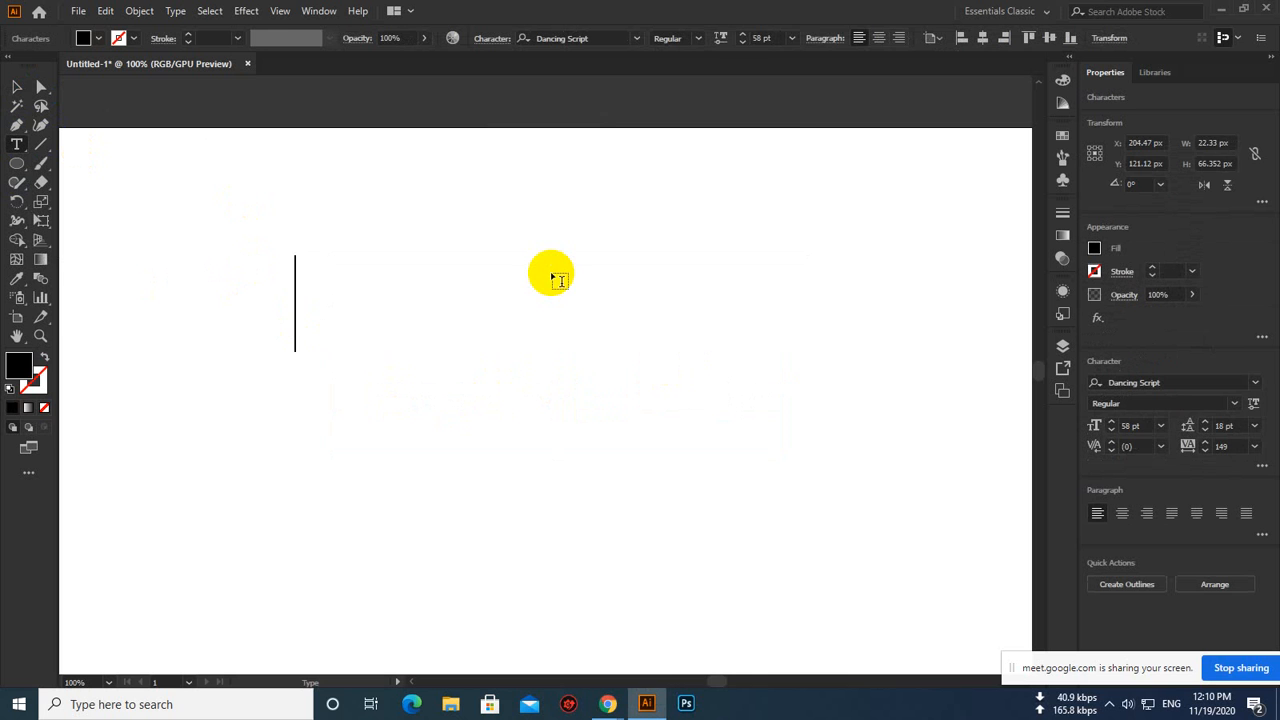
pyautogui.write('LEDP')
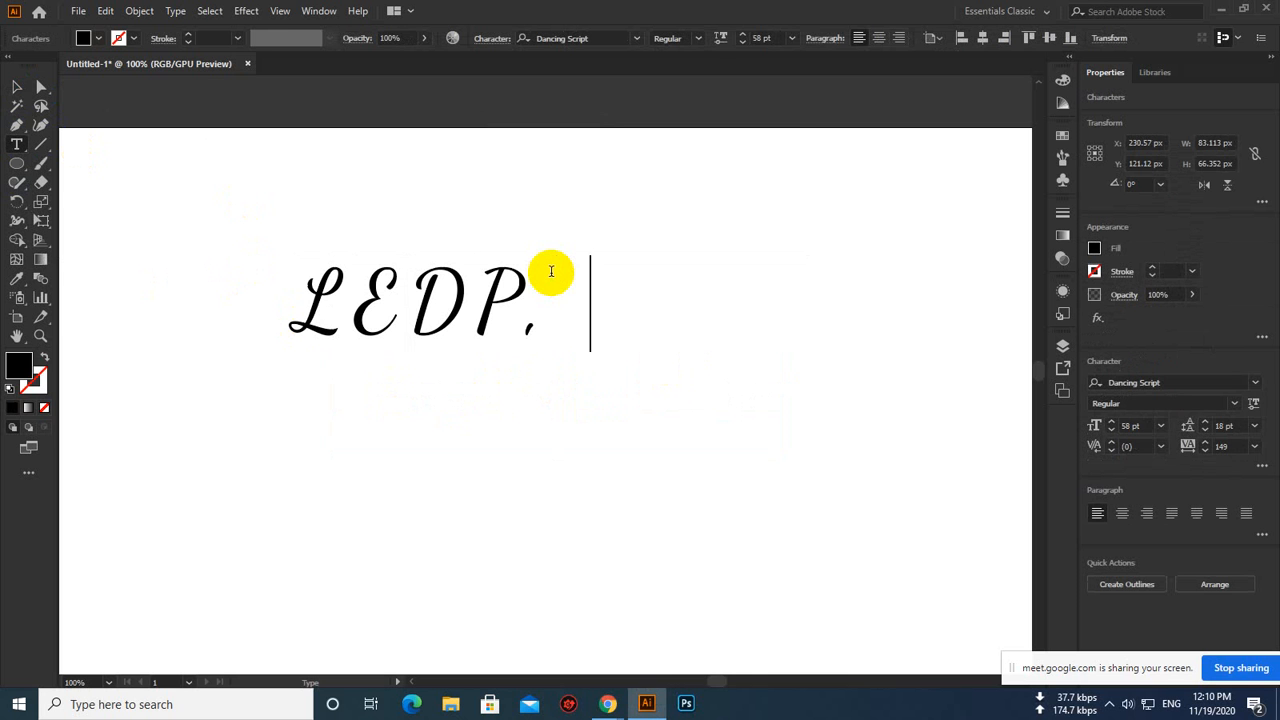
pyautogui.write(', GD')
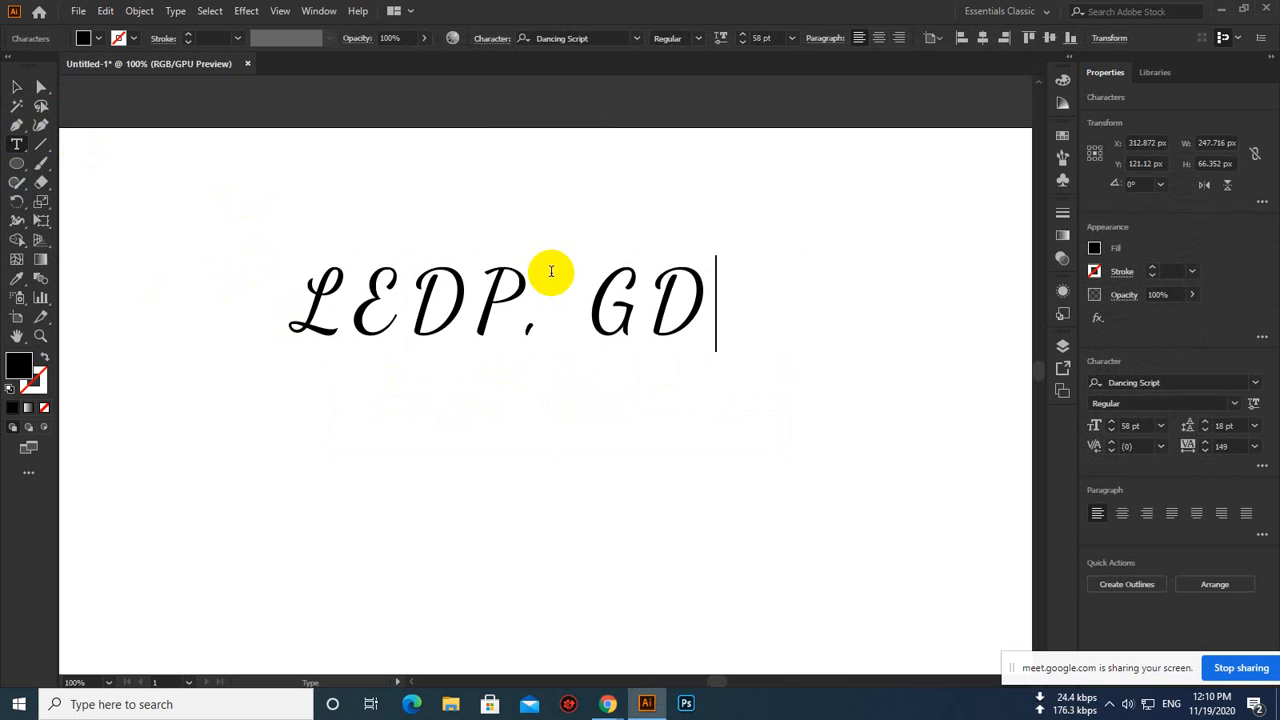
pyautogui.write('-13')
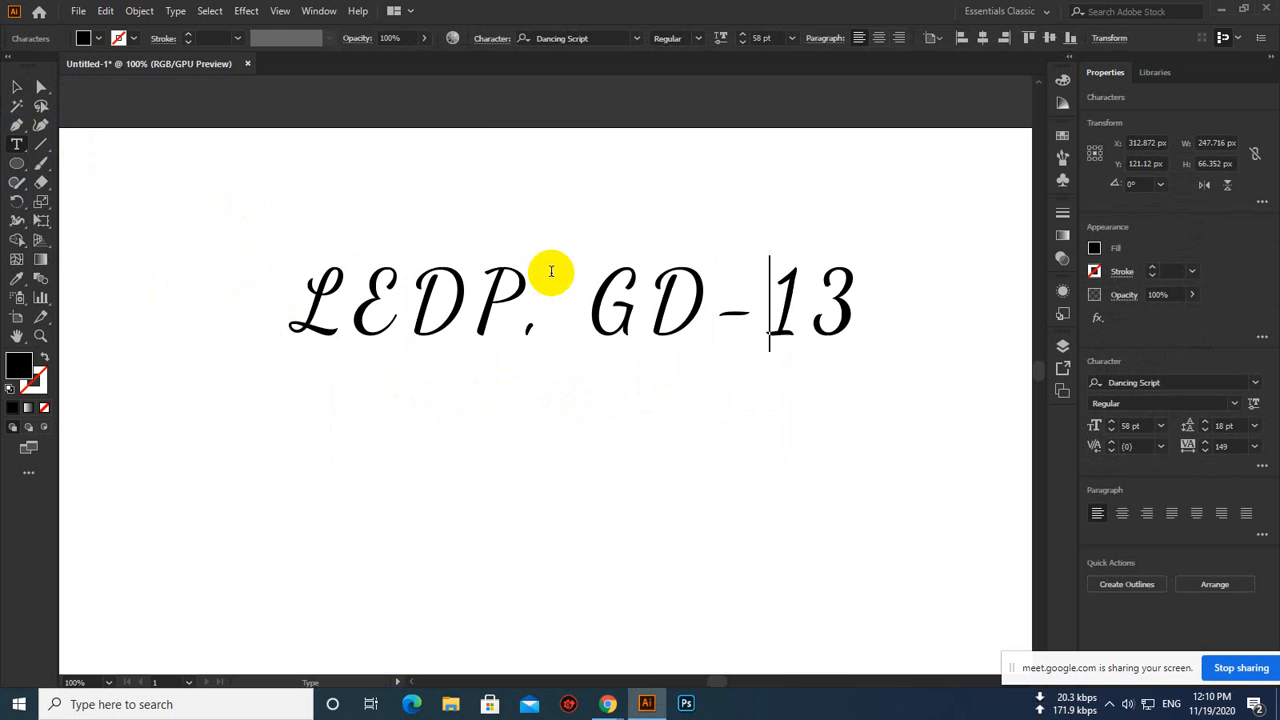
# Replace the G in the "LEDP, GD-13" text with a Z using the Type tool
pyautogui.press('BackSpace')
pyautogui.write('Z')
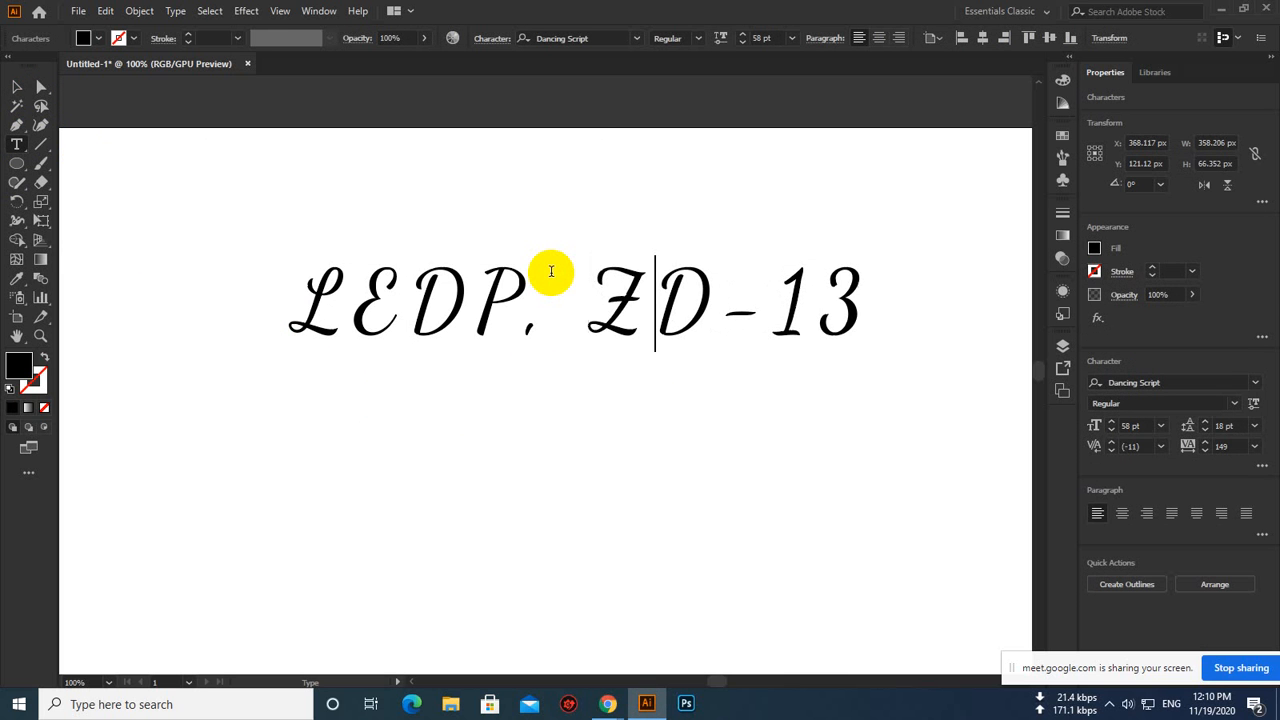
pyautogui.click(29, 354)
pyautogui.click(41, 66)
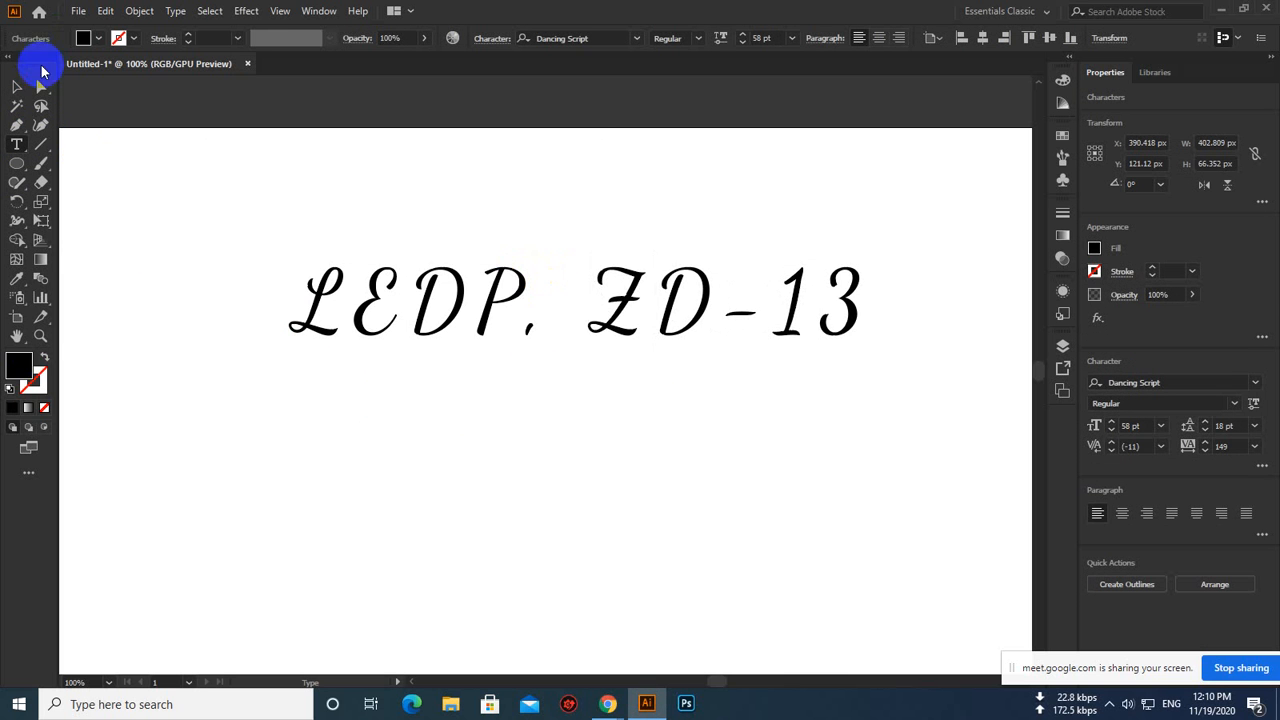
# Change the font of the whole text line to Nexa Bold and reposition it slightly lower on the artboard
pyautogui.click(636, 38)
pyautogui.click(752, 146)
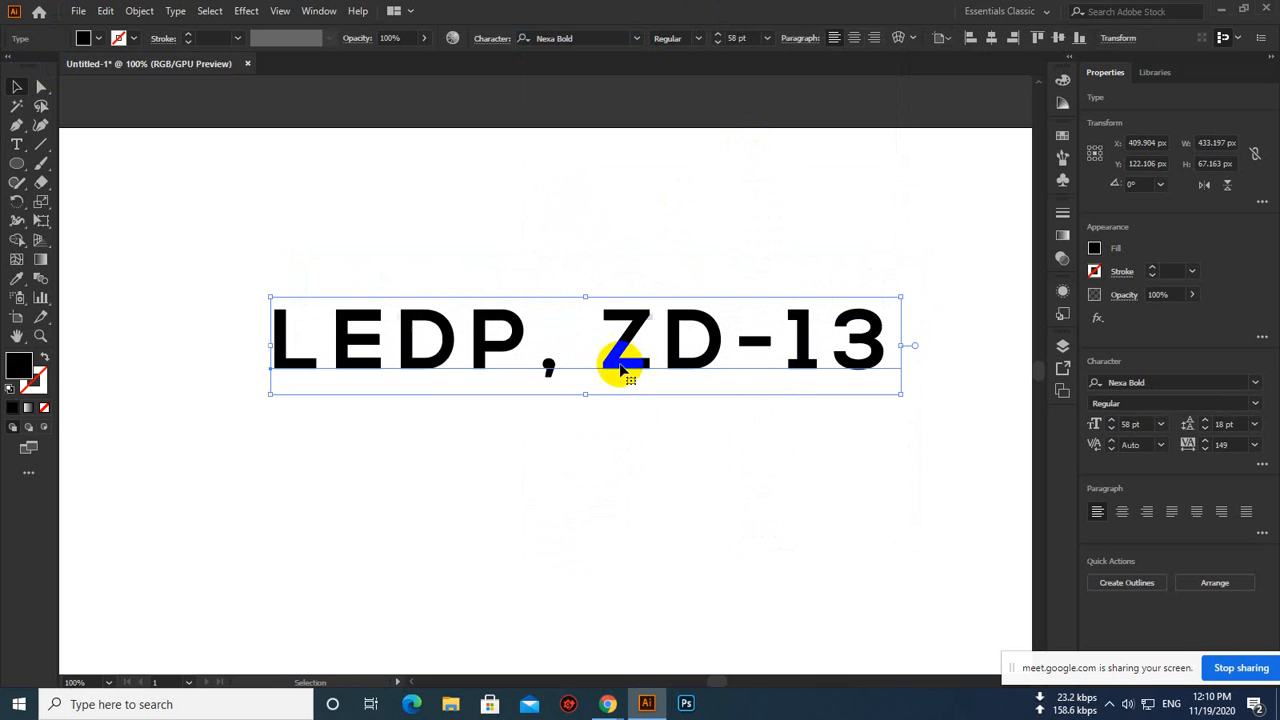
pyautogui.click(617, 263)
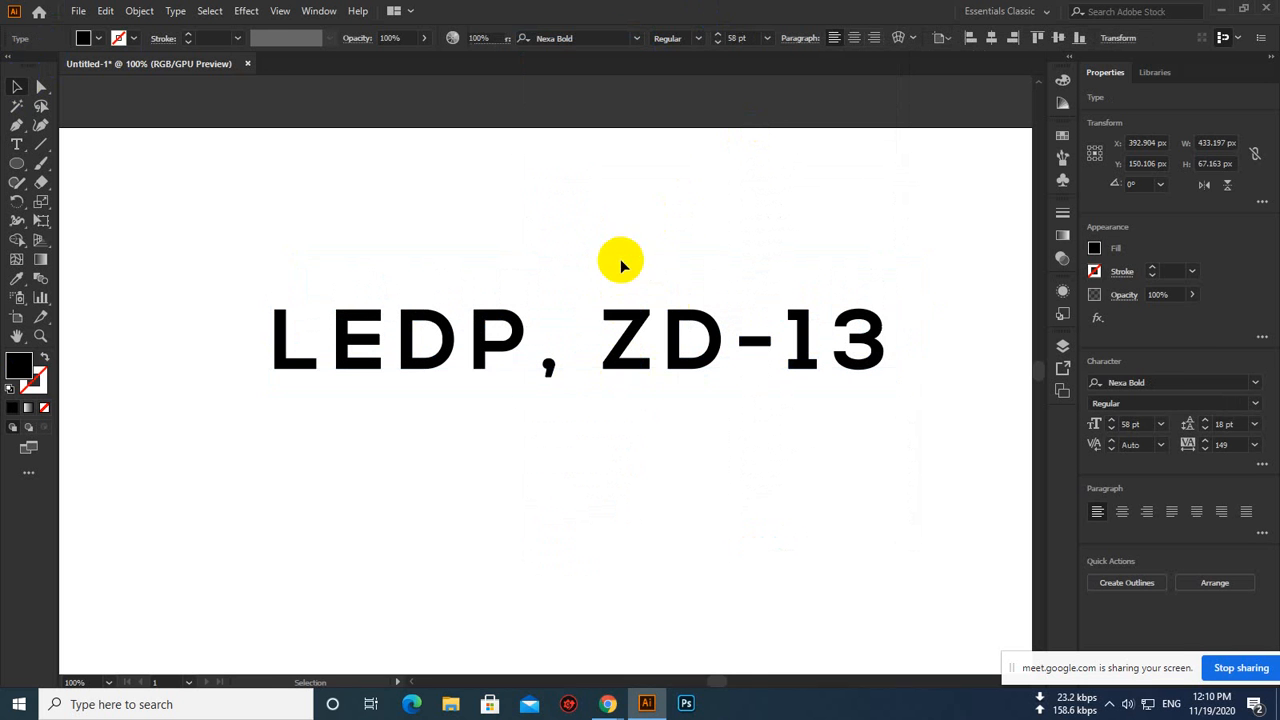
pyautogui.click(630, 362)
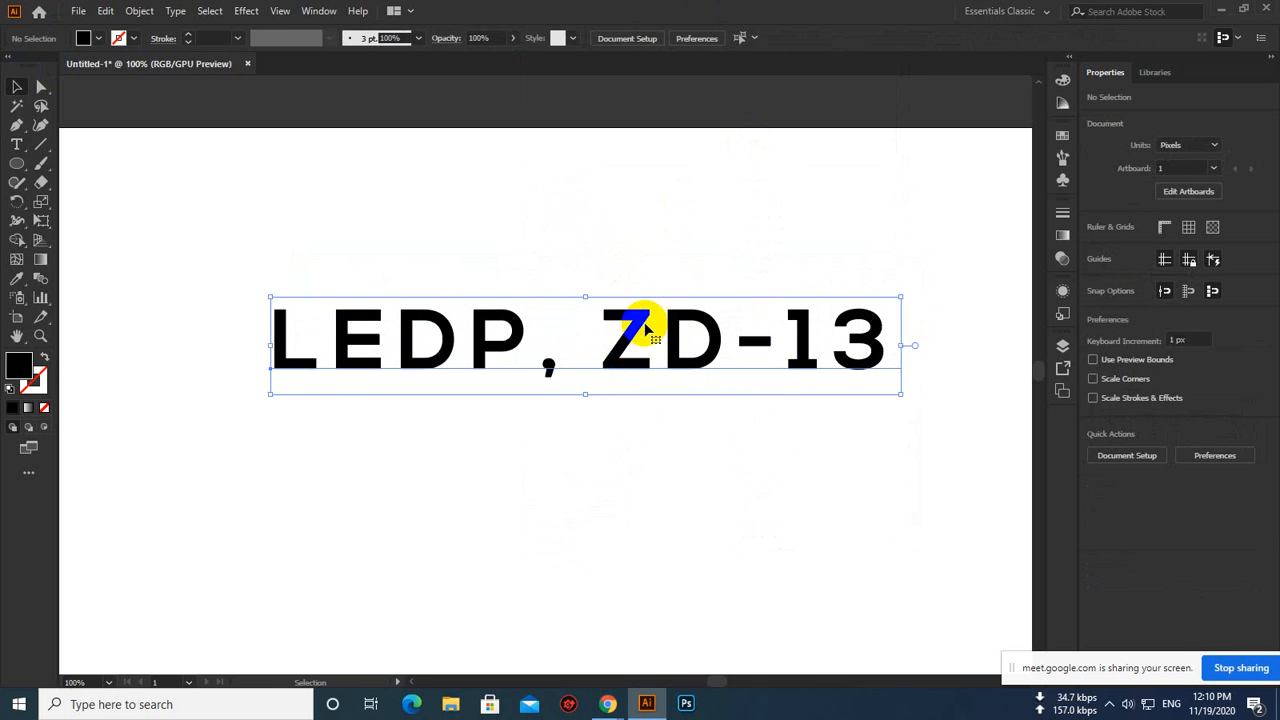
# Try to replace the Z with a G while it is selected with the Touch Type tool
pyautogui.click(17, 144)
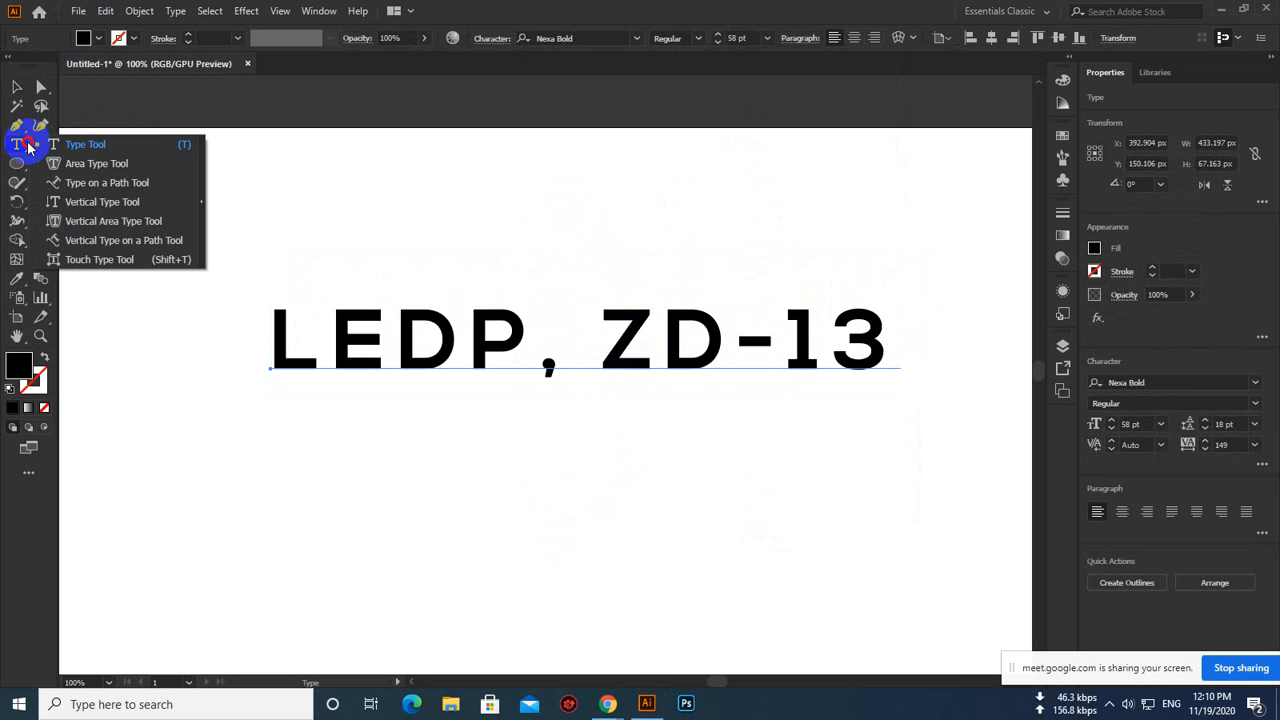
pyautogui.click(108, 258)
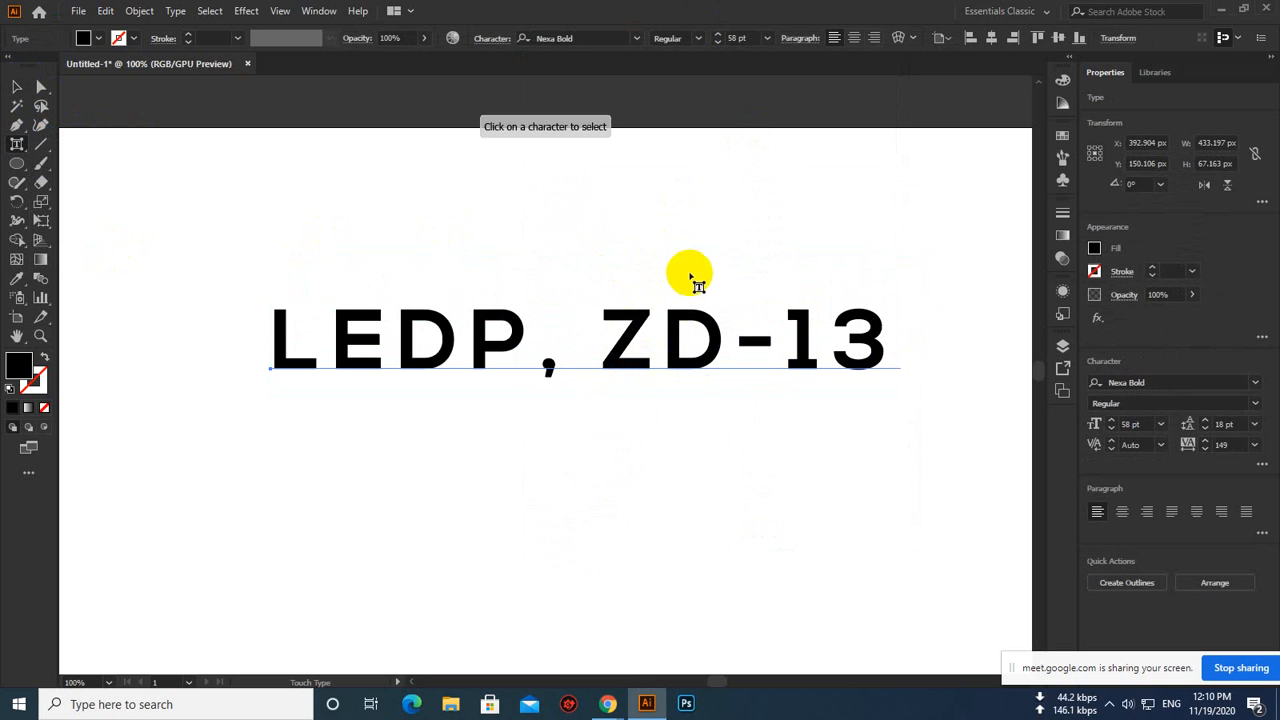
pyautogui.click(634, 323)
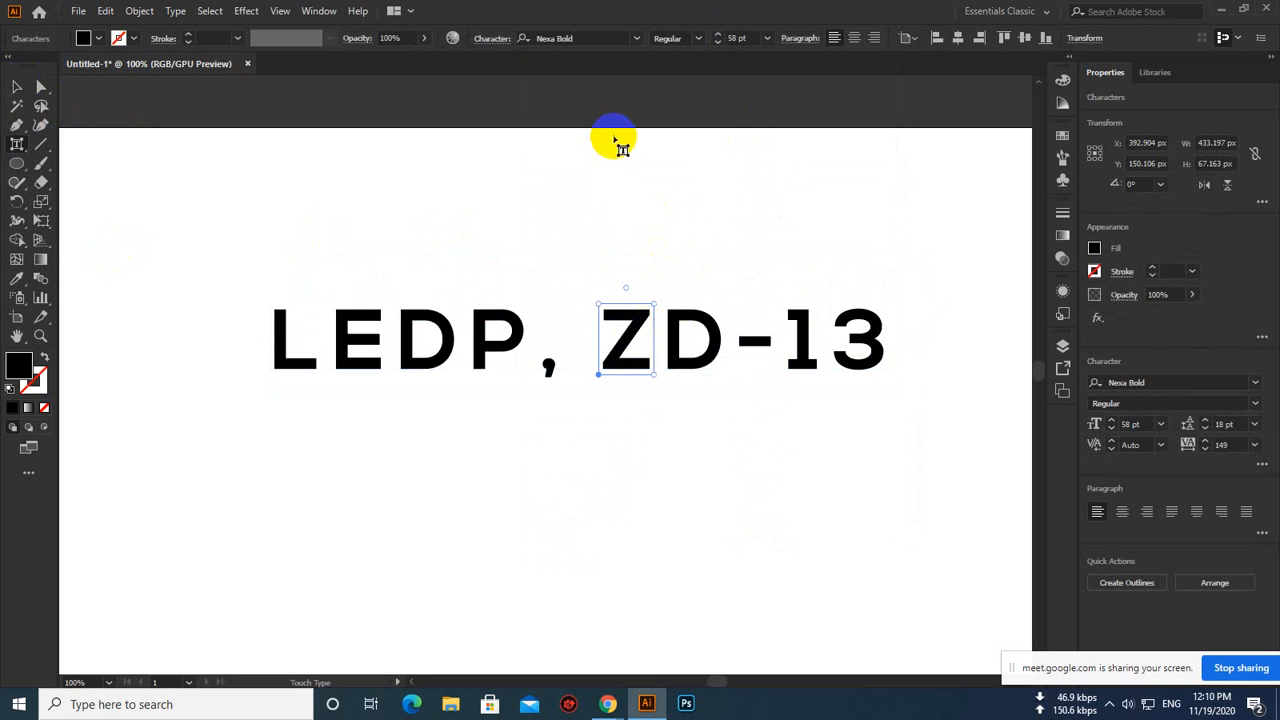
pyautogui.press('g')
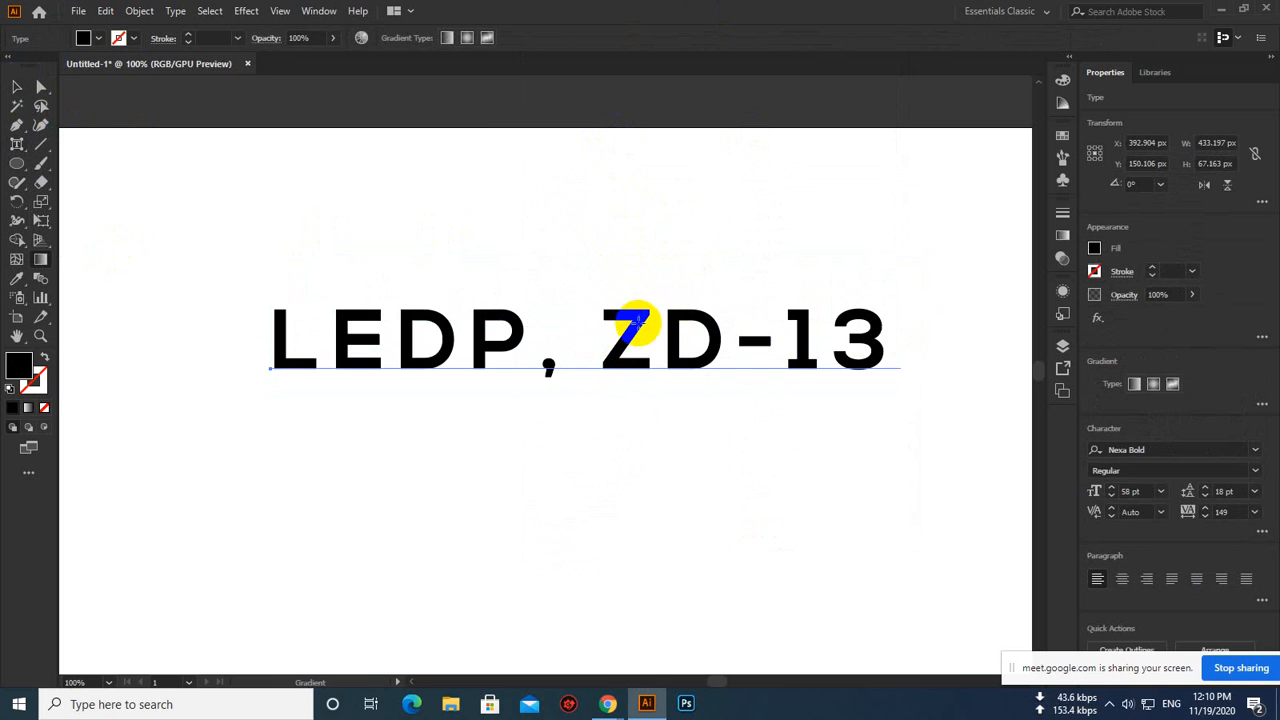
pyautogui.click(18, 147)
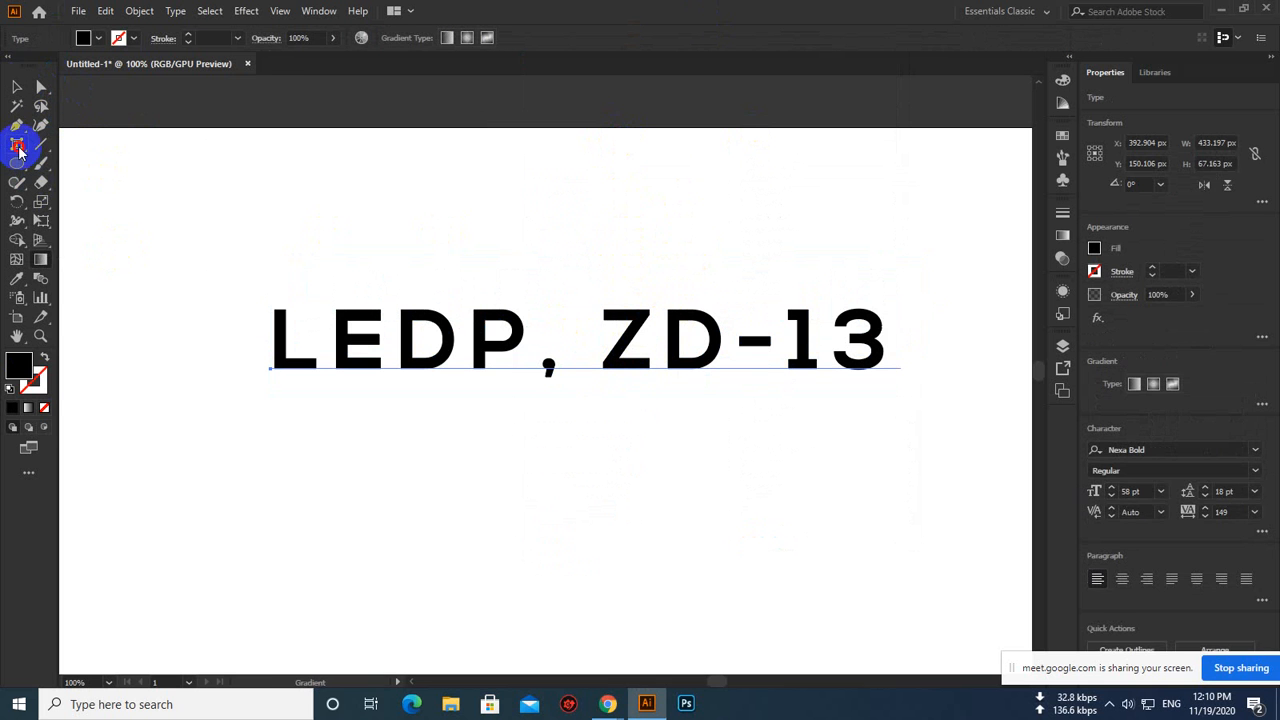
pyautogui.click(632, 335)
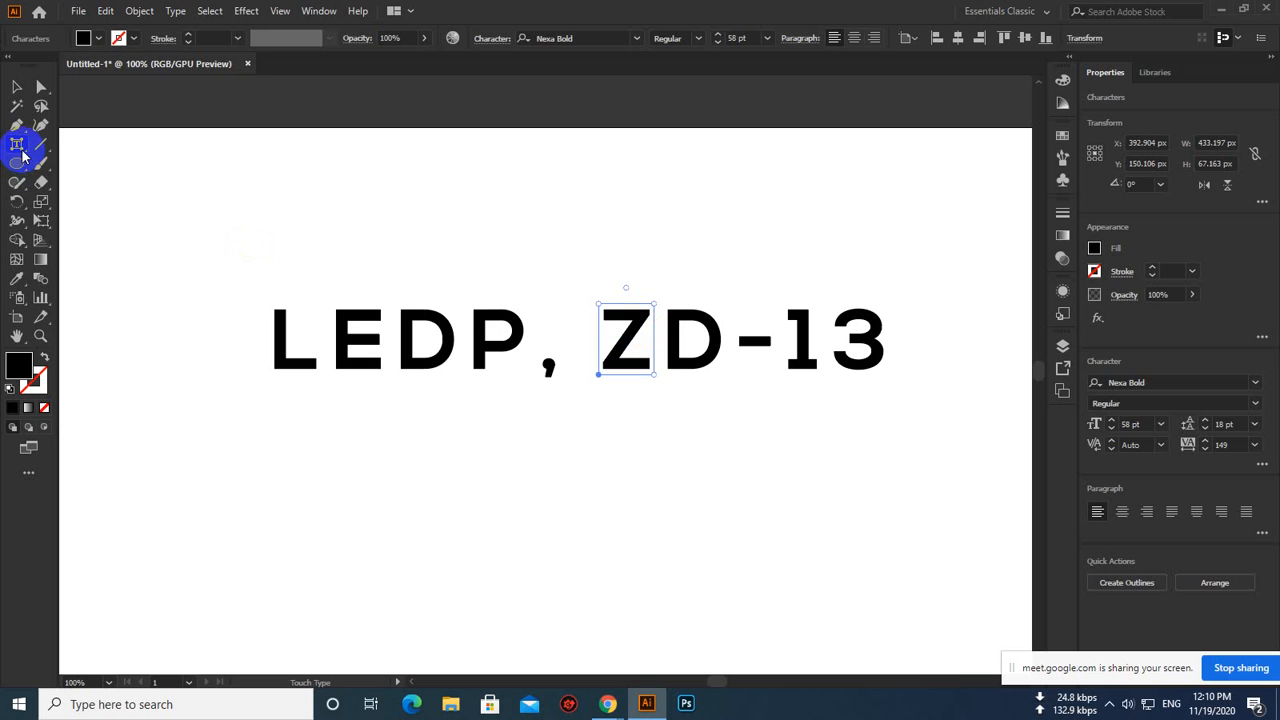
# Replace the Z in the sample text with a G using the Type tool
pyautogui.moveTo(23, 155); pyautogui.dragTo(55, 149)
pyautogui.moveTo(640, 311); pyautogui.dragTo(624, 314)
pyautogui.write('G')
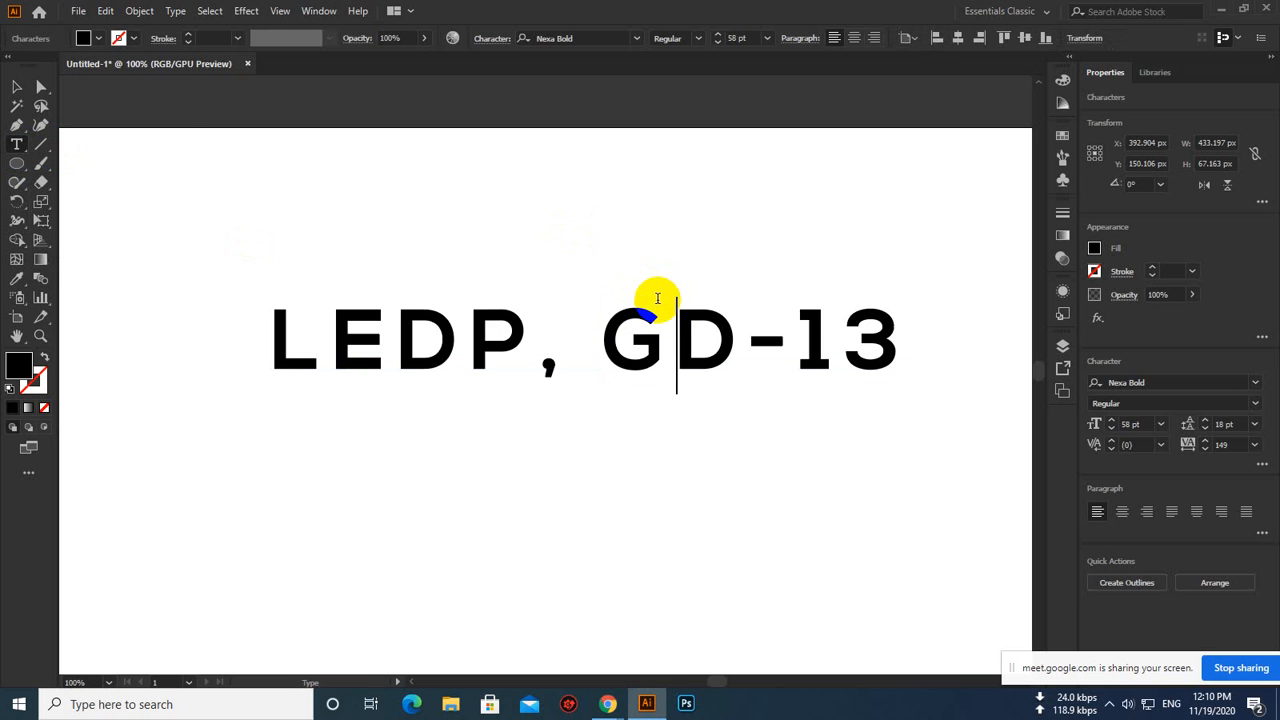
pyautogui.click(17, 88)
# Select the G and the D of "GD" individually with the Touch Type tool
pyautogui.click(23, 146)
pyautogui.moveTo(23, 146); pyautogui.dragTo(114, 260)
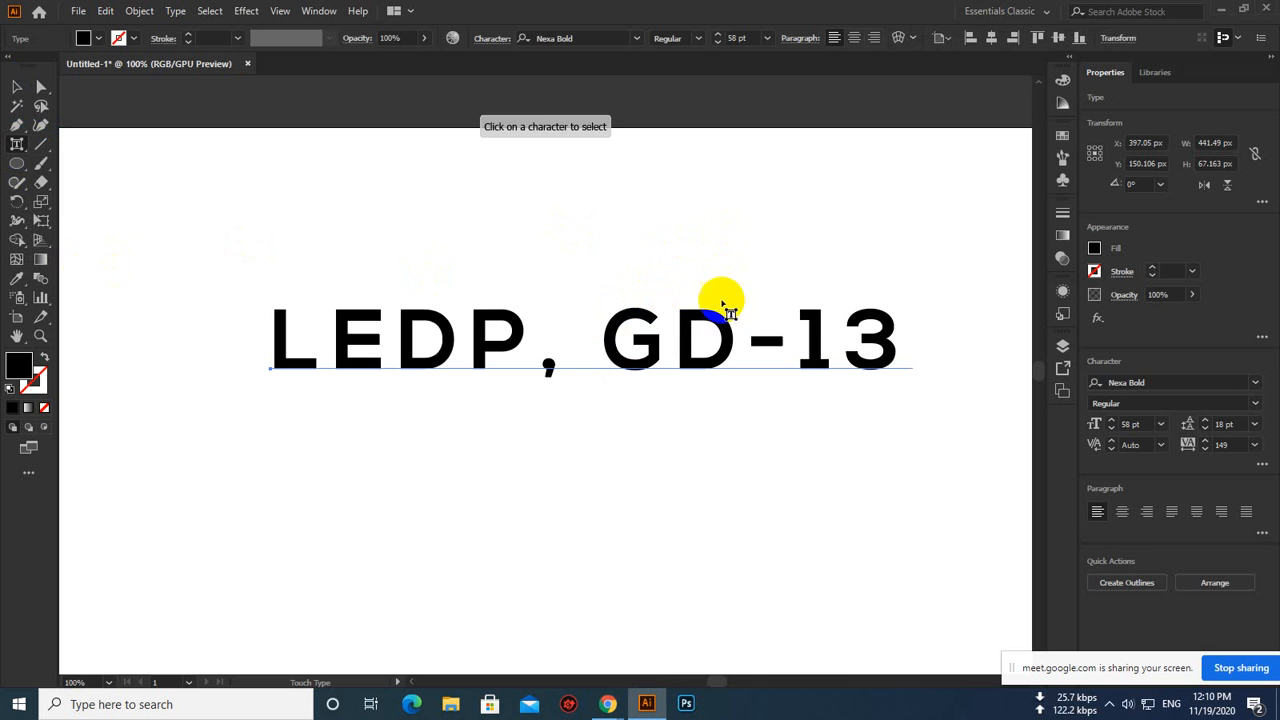
pyautogui.click(600, 318)
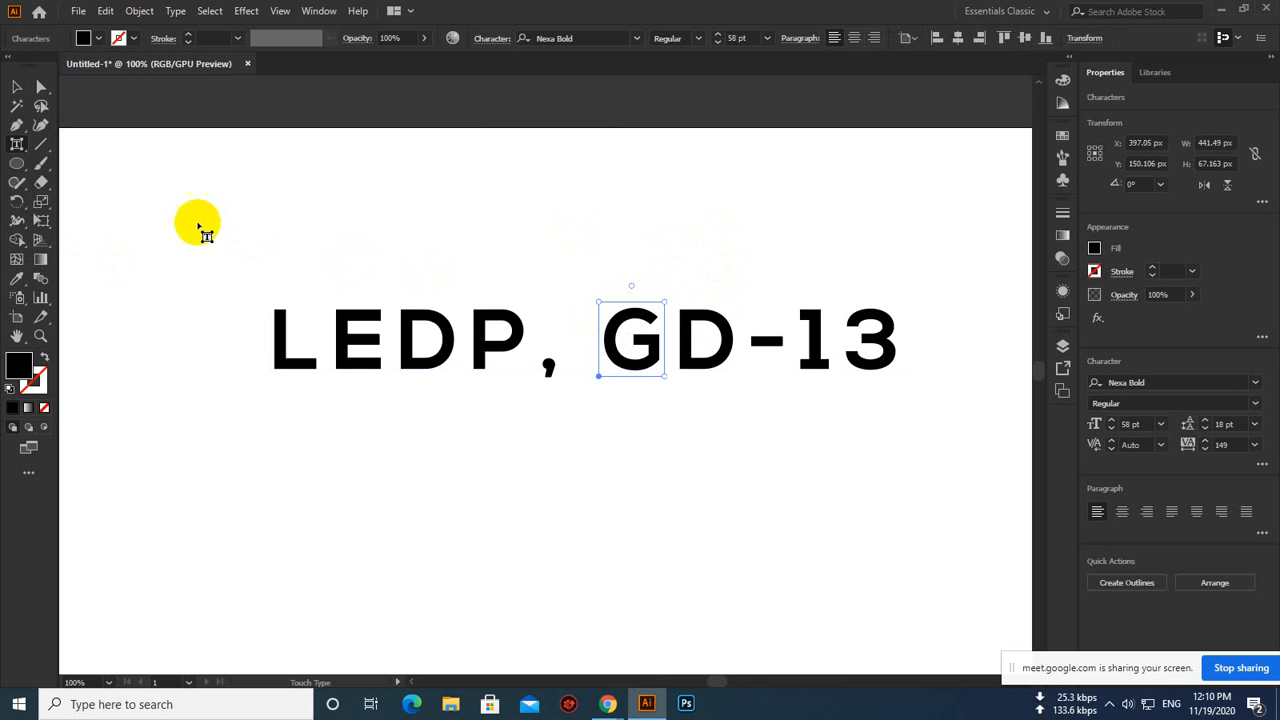
pyautogui.click(697, 318)
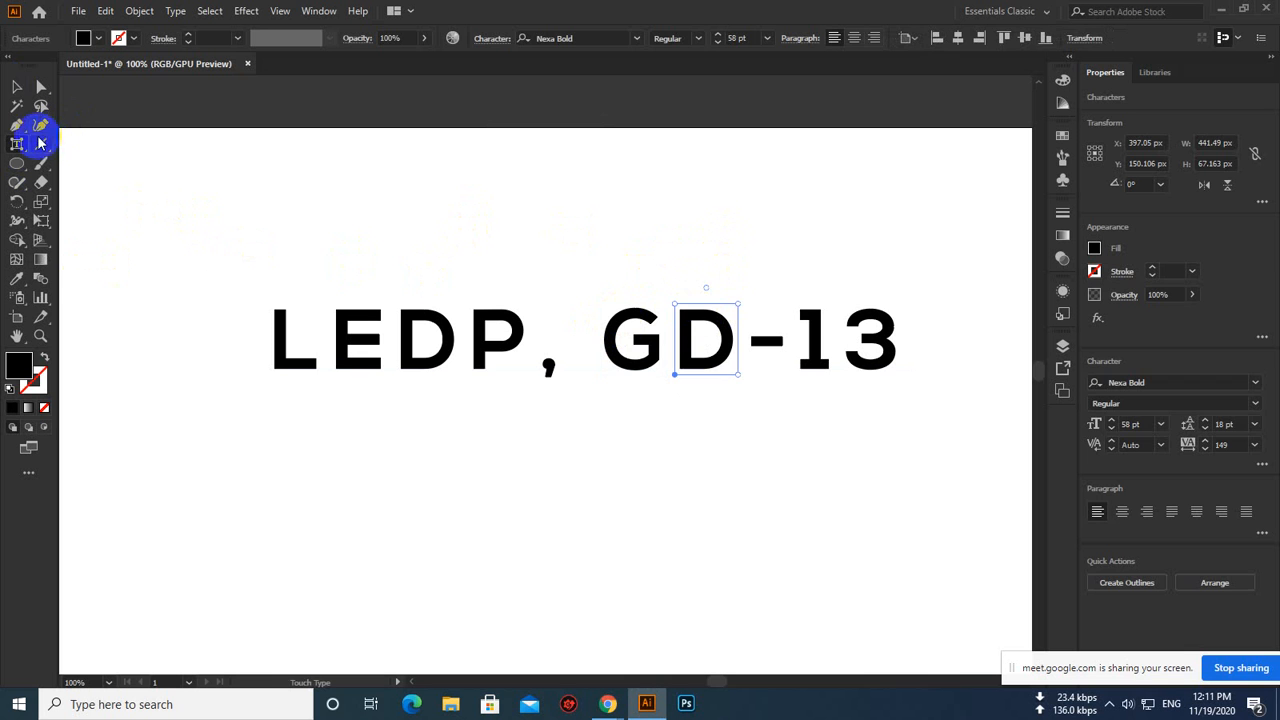
# Highlight the G and the space before it with the Type tool, leaving its formatting as is
pyautogui.click(16, 88)
pyautogui.click(648, 318)
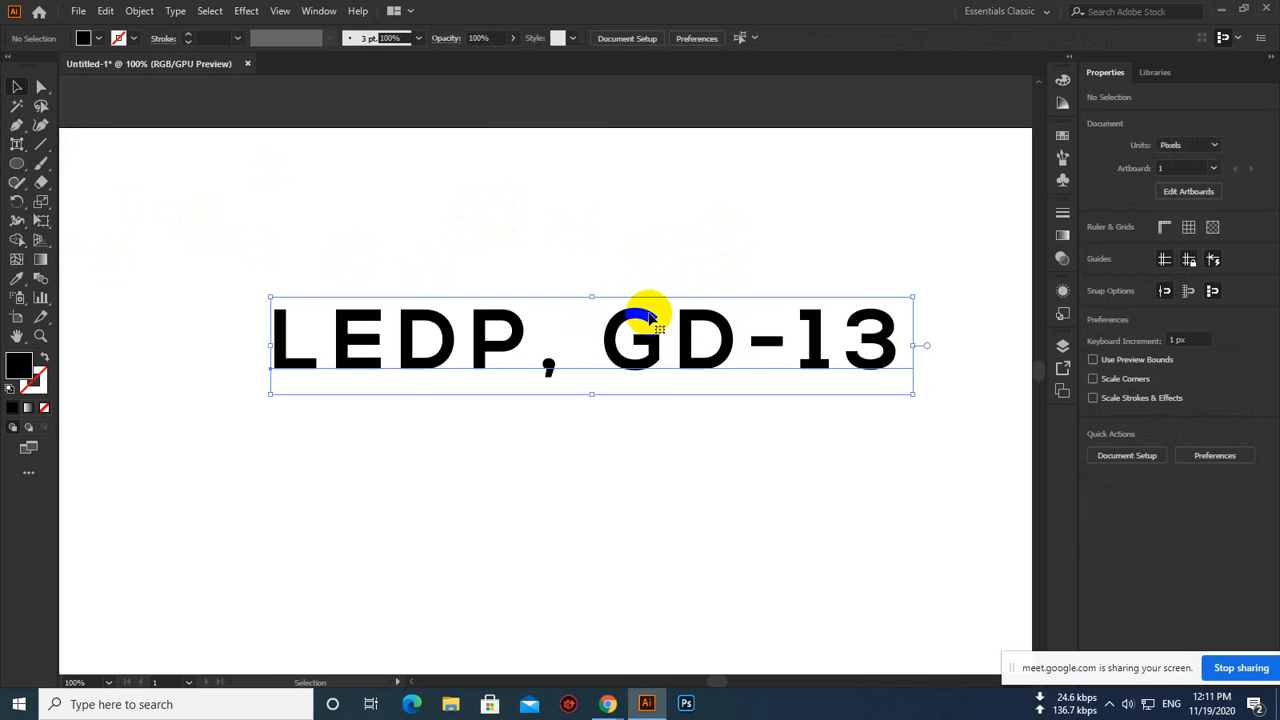
pyautogui.click(20, 143)
pyautogui.moveTo(20, 143); pyautogui.dragTo(18, 145)
pyautogui.click(90, 143)
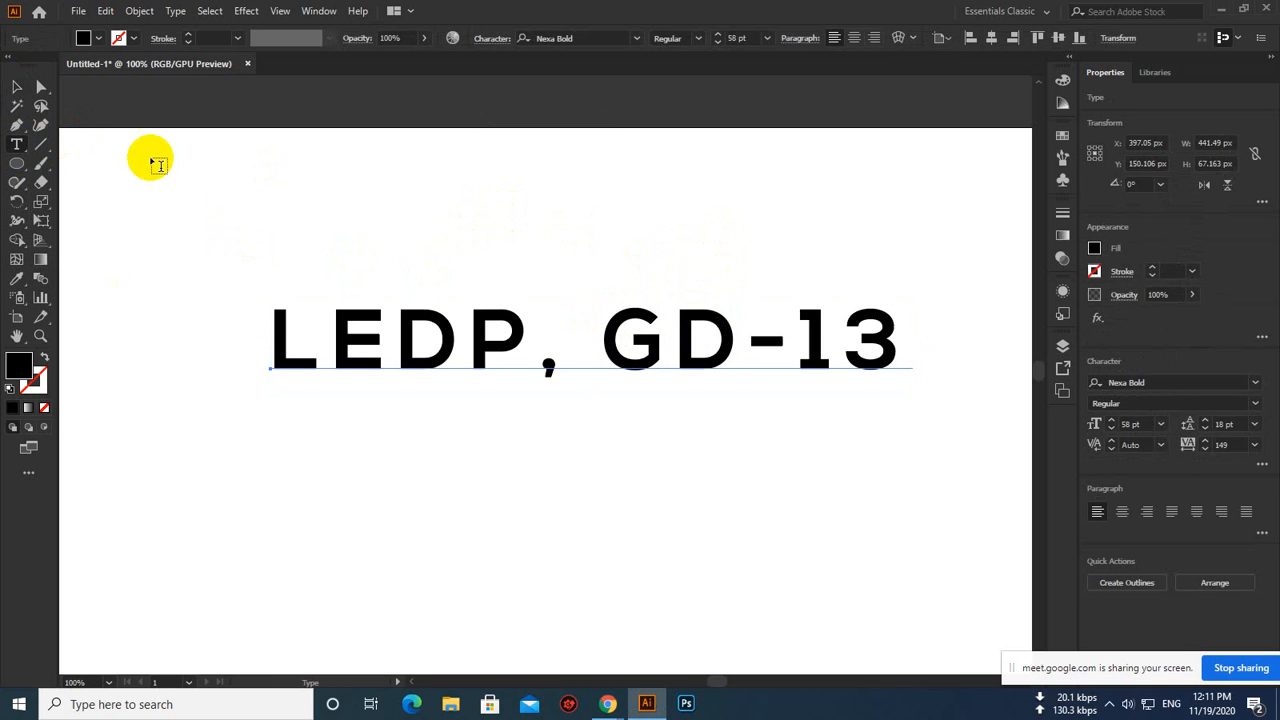
pyautogui.moveTo(652, 313); pyautogui.dragTo(577, 313)
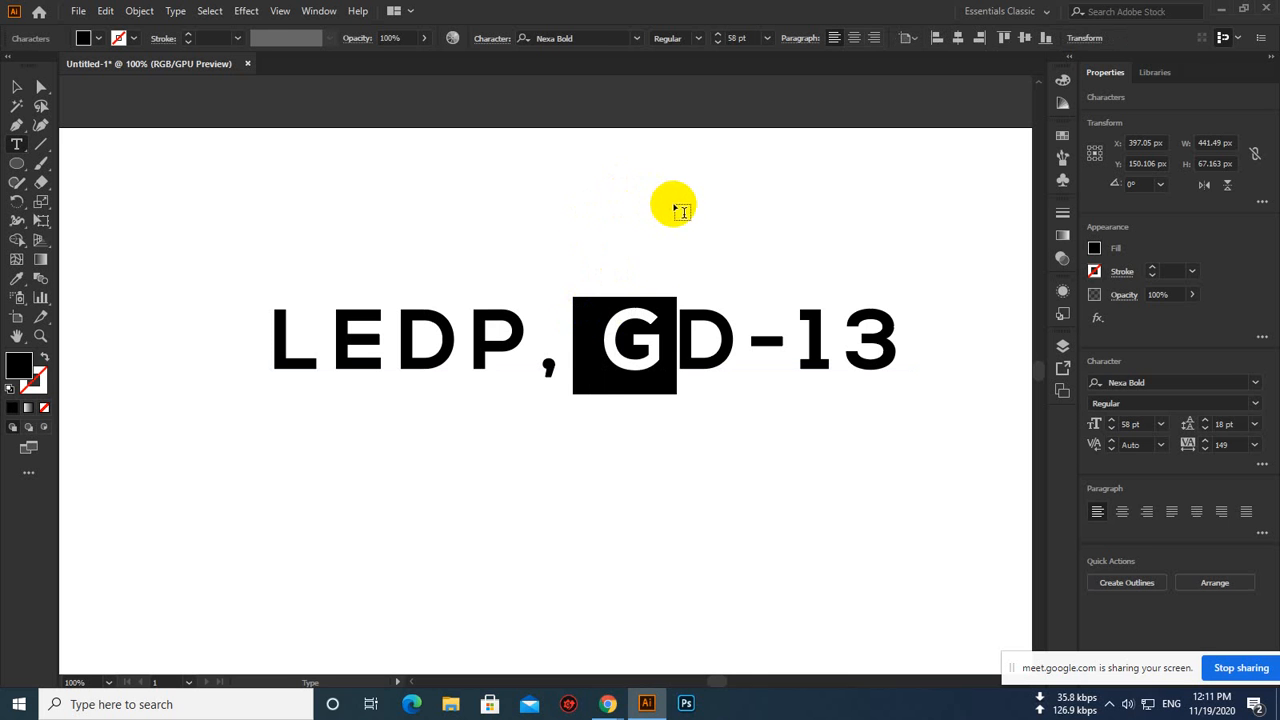
pyautogui.click(16, 87)
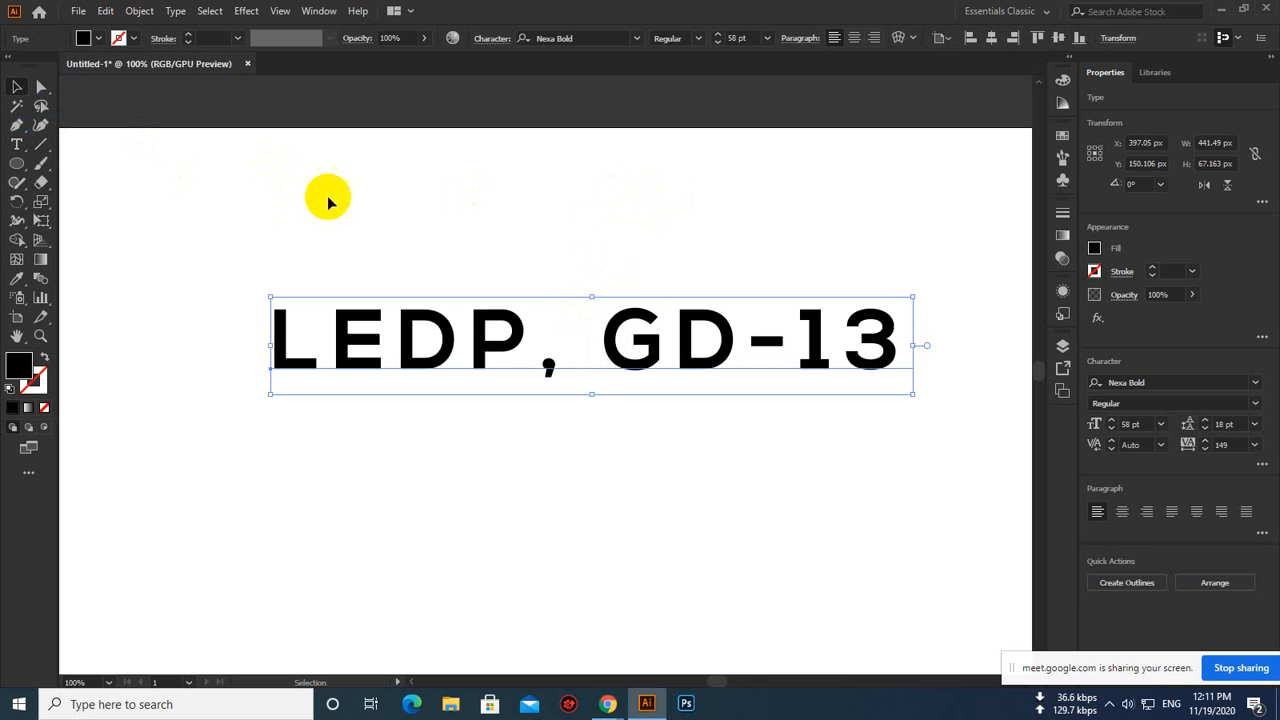
# Set only the digit 1 to the Myriad Variable Concept font with the Touch Type tool
pyautogui.click(18, 148)
pyautogui.moveTo(18, 148); pyautogui.dragTo(86, 249)
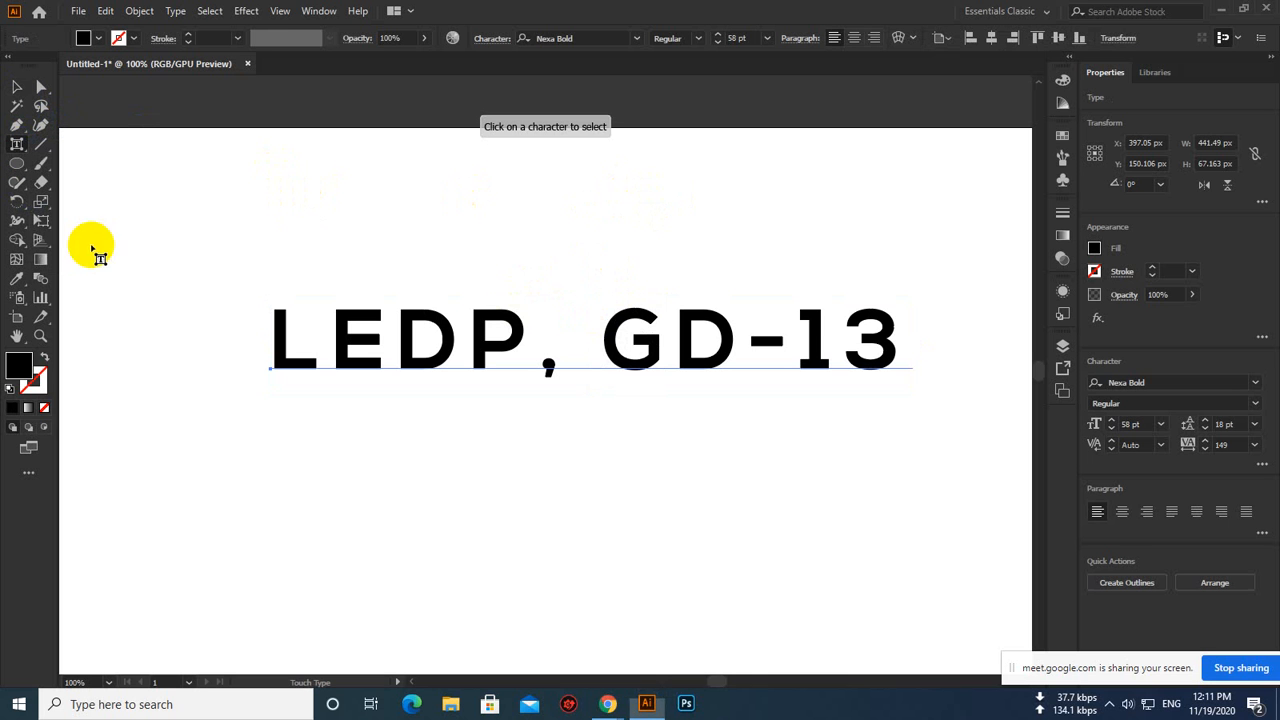
pyautogui.click(767, 342)
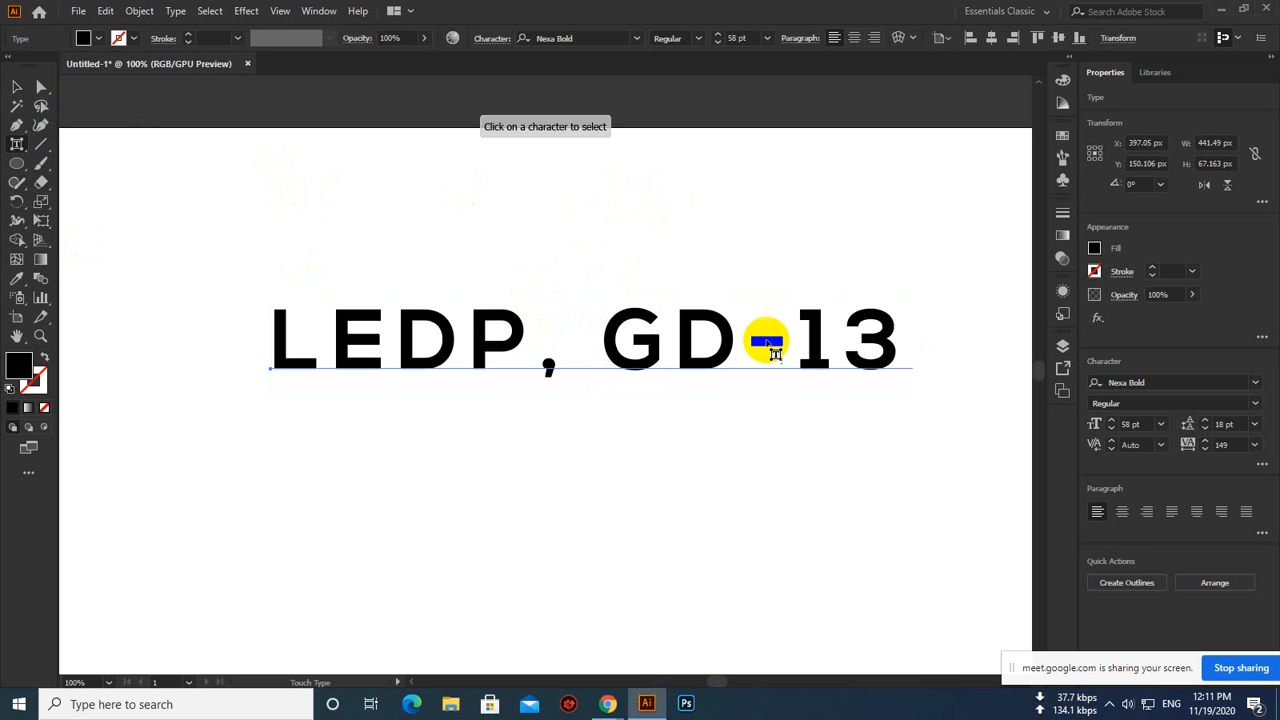
pyautogui.click(898, 332)
pyautogui.click(813, 338)
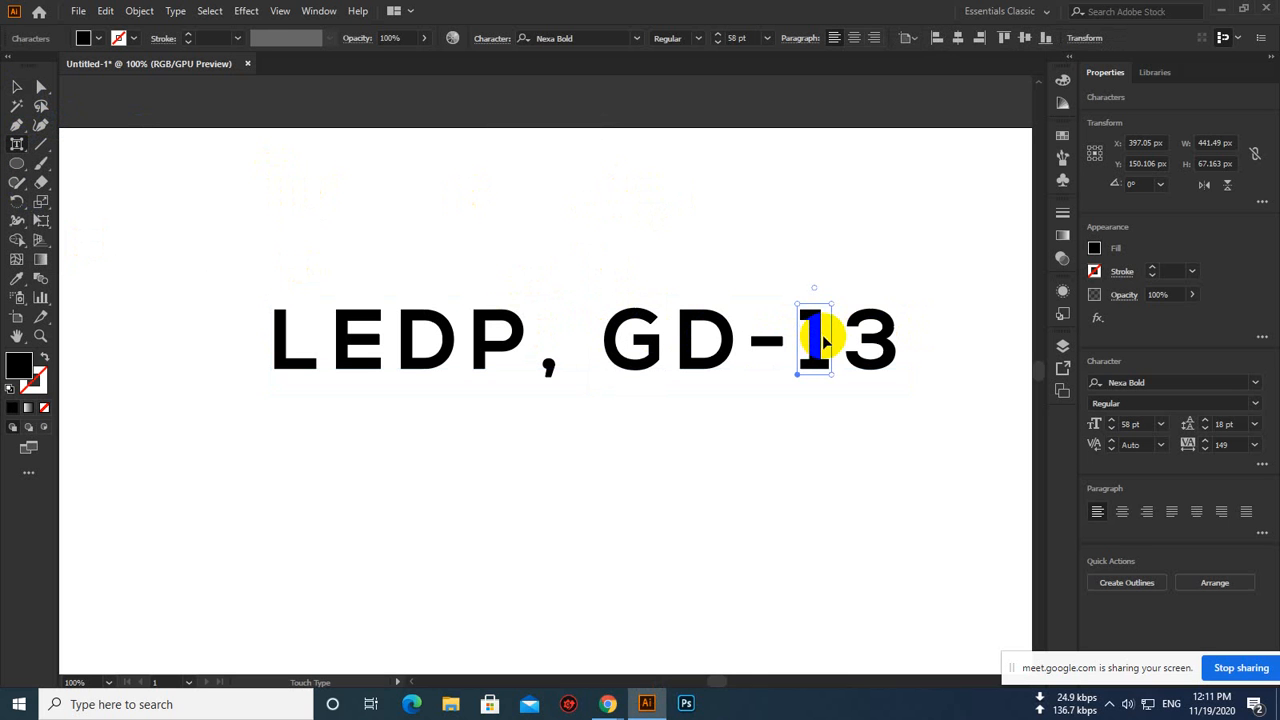
pyautogui.click(637, 39)
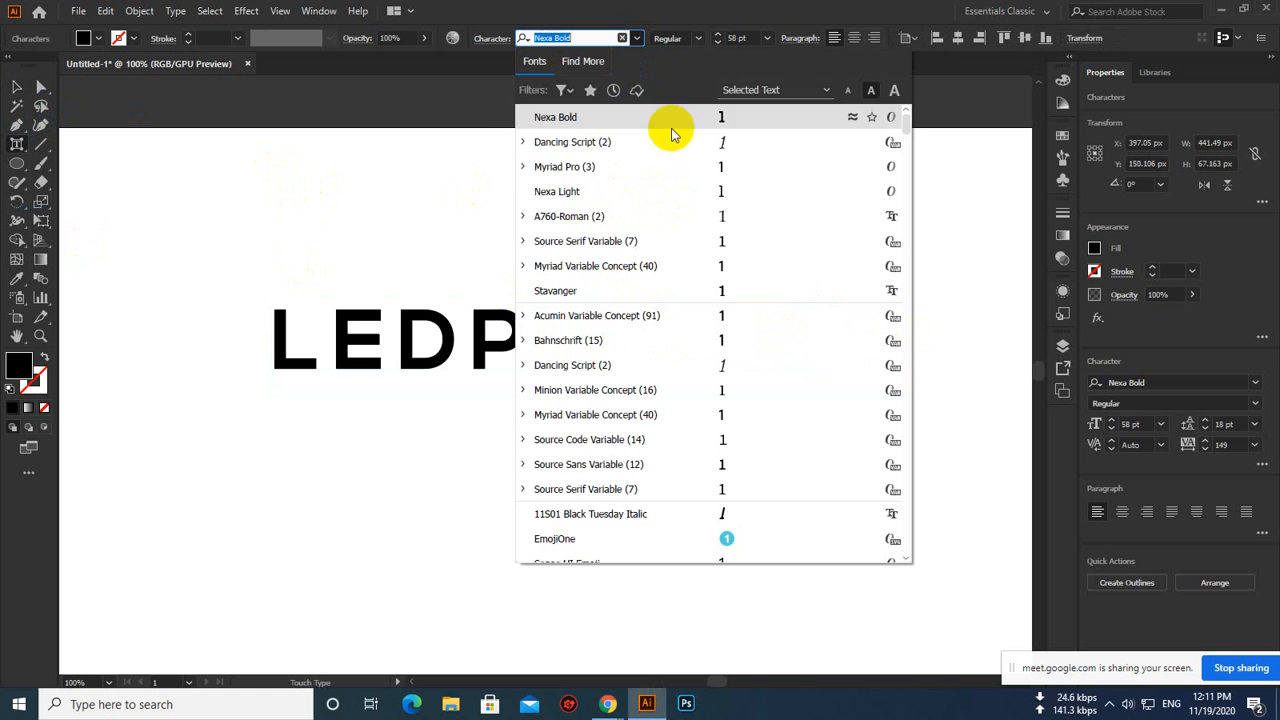
pyautogui.click(730, 265)
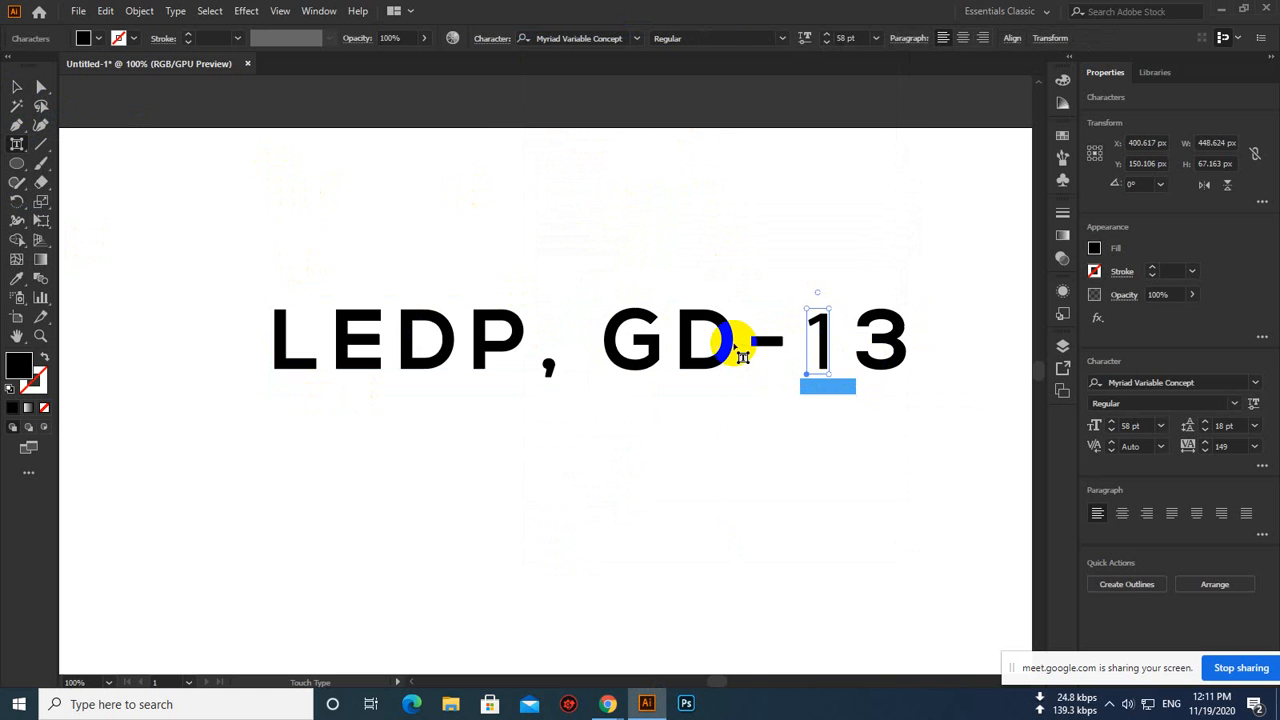
# Set only the letter G to the 18 Holes BRK font with the Touch Type tool and deselect the text
pyautogui.click(700, 350)
pyautogui.click(637, 39)
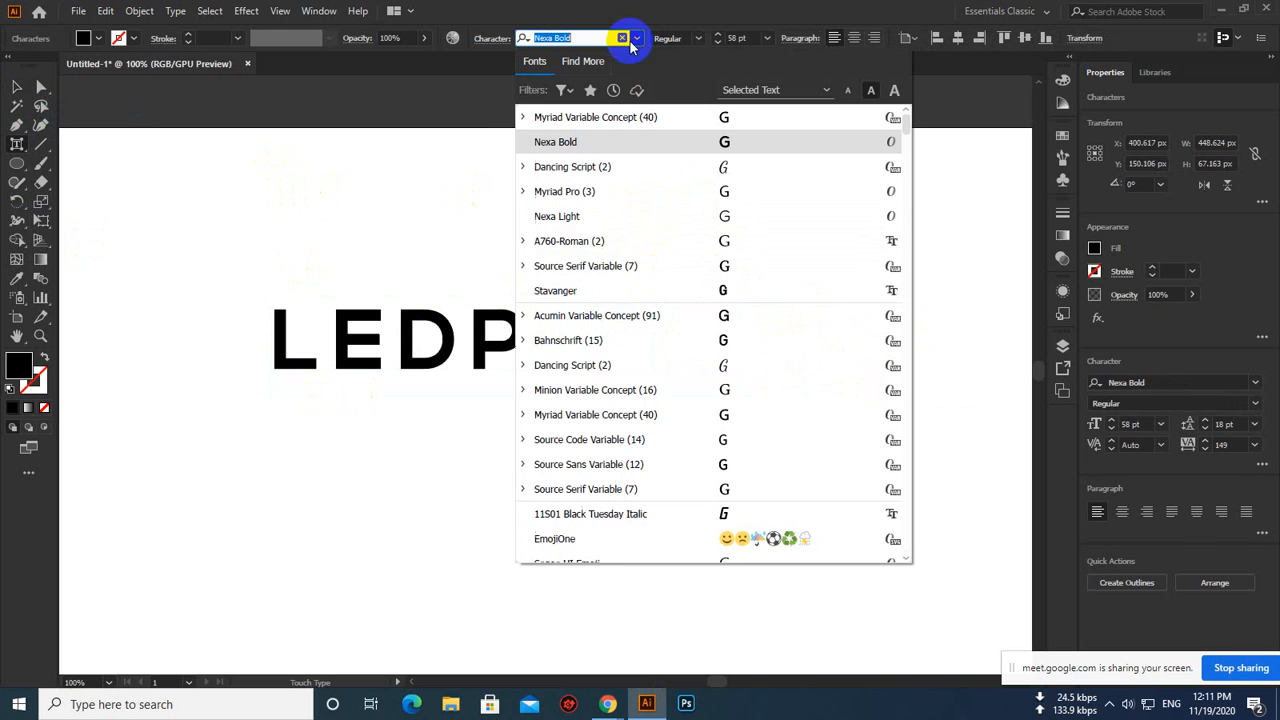
pyautogui.scroll(-4, 752, 400)
pyautogui.scroll(-6, 752, 408)
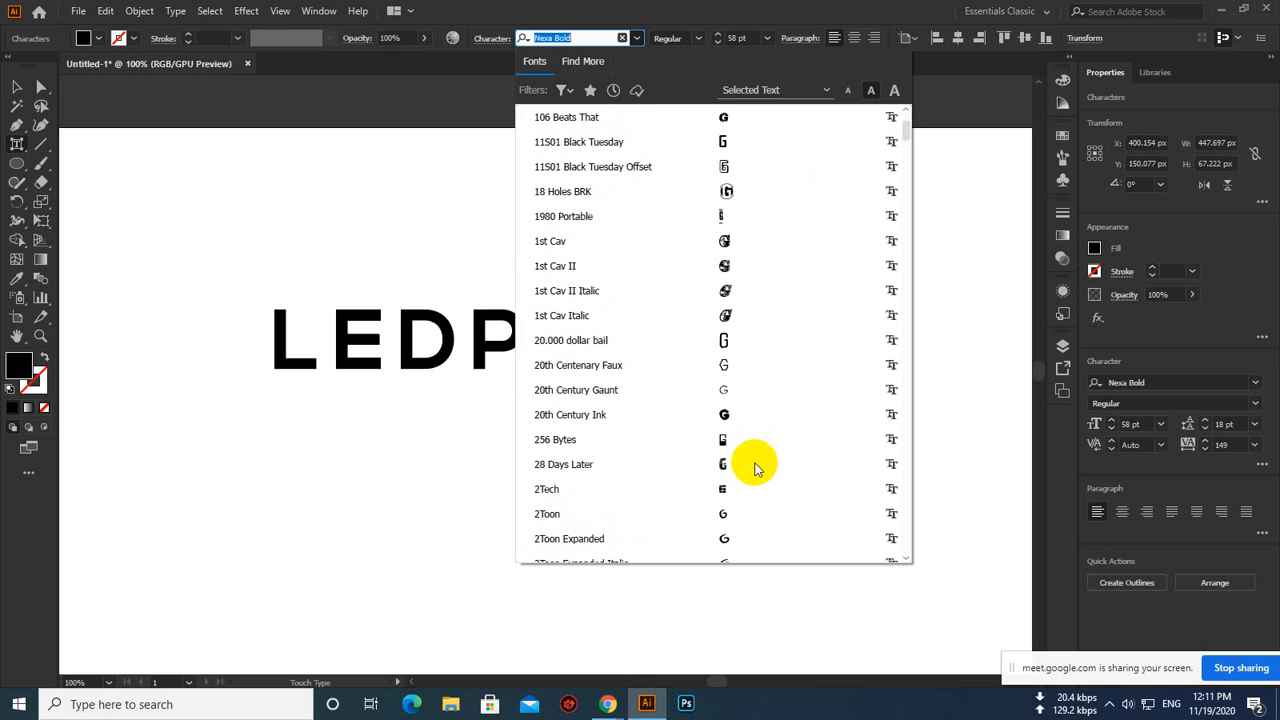
pyautogui.click(743, 191)
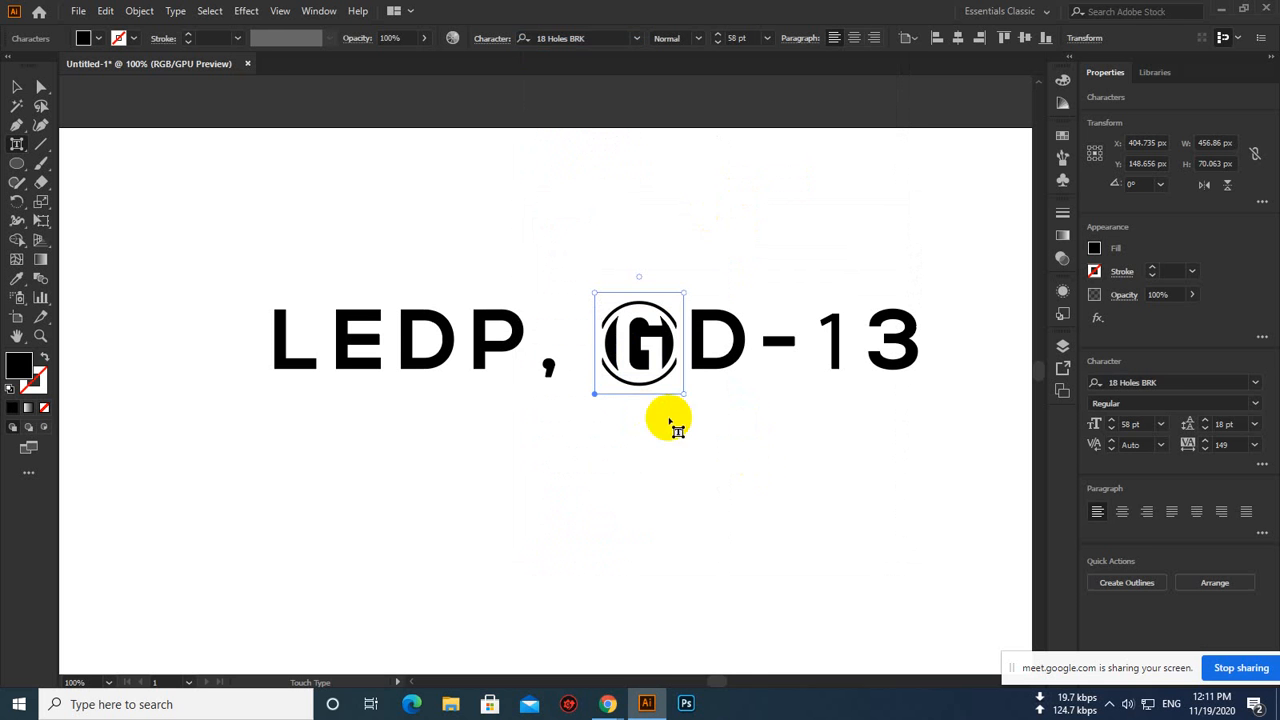
pyautogui.click(27, 95)
pyautogui.click(430, 240)
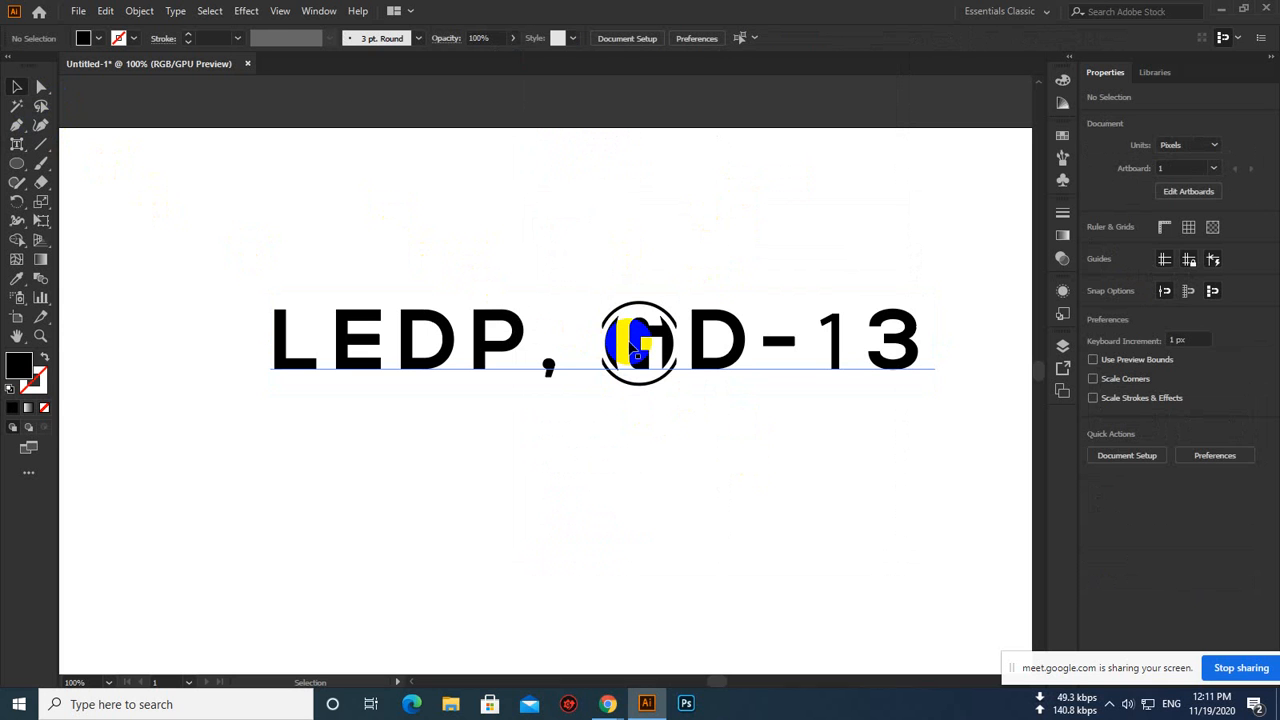
pyautogui.click(27, 147)
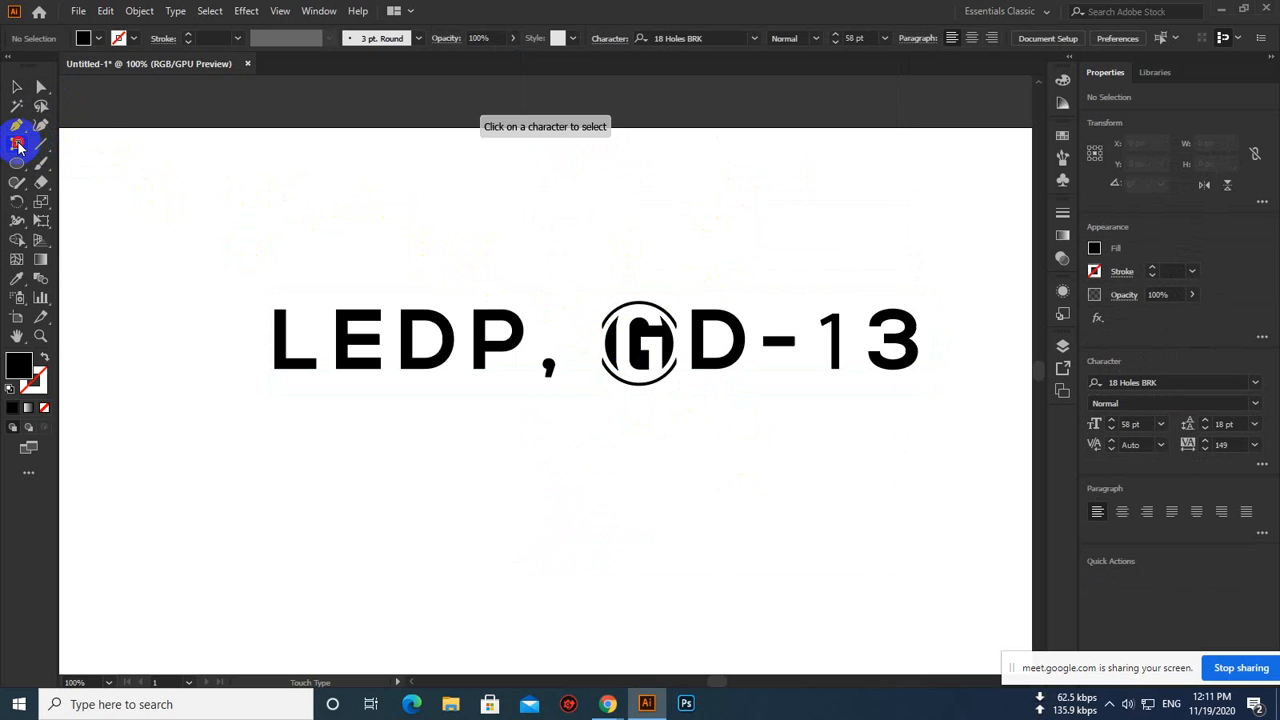
pyautogui.click(18, 147)
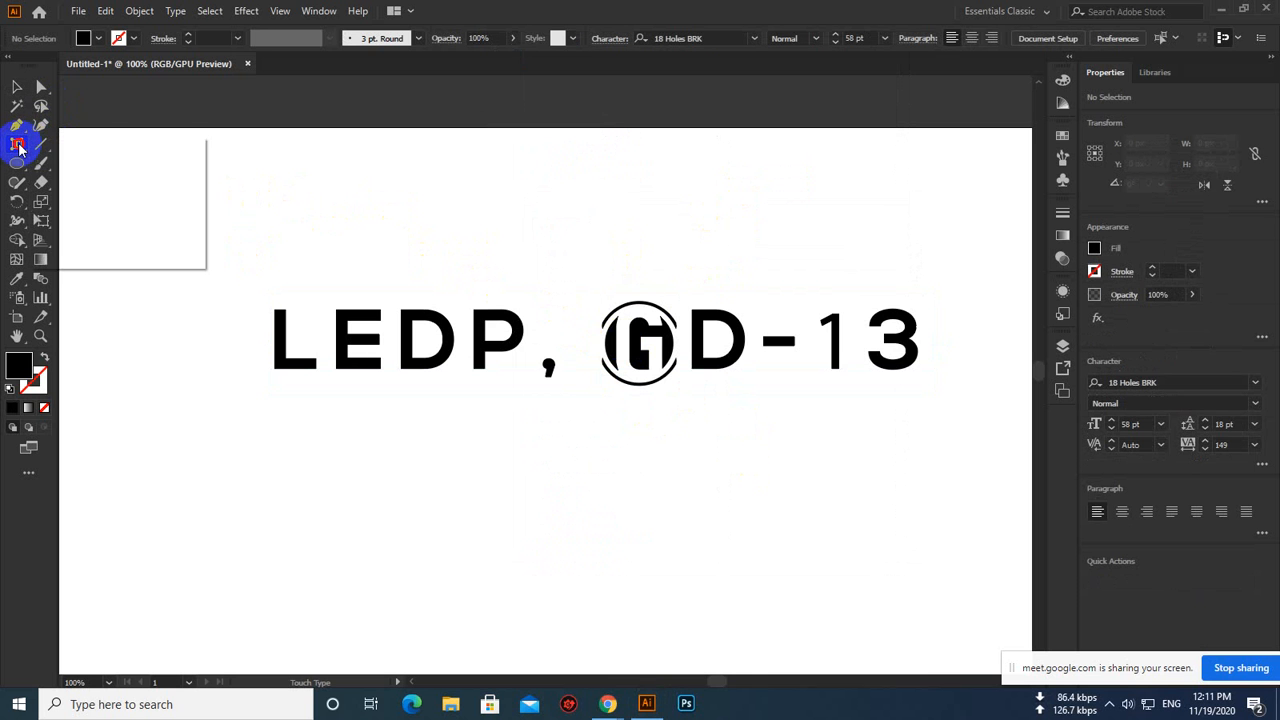
pyautogui.click(18, 147)
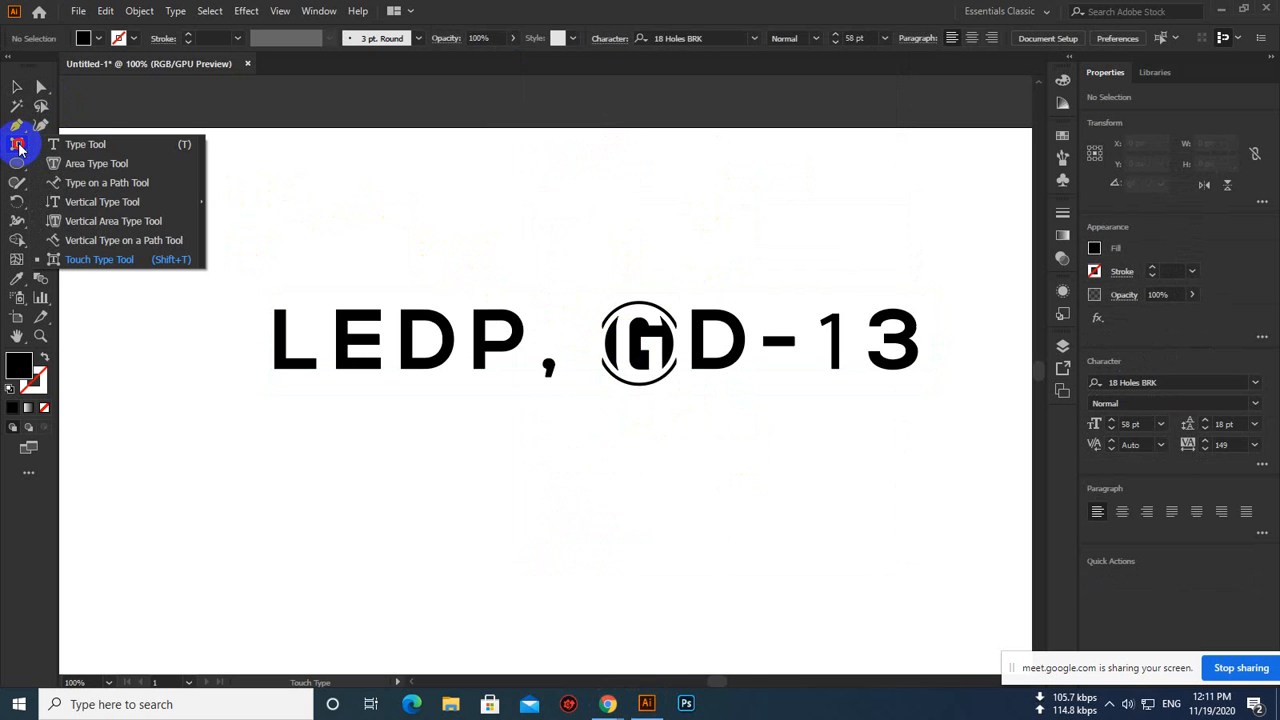
pyautogui.click(36, 143)
pyautogui.click(14, 146)
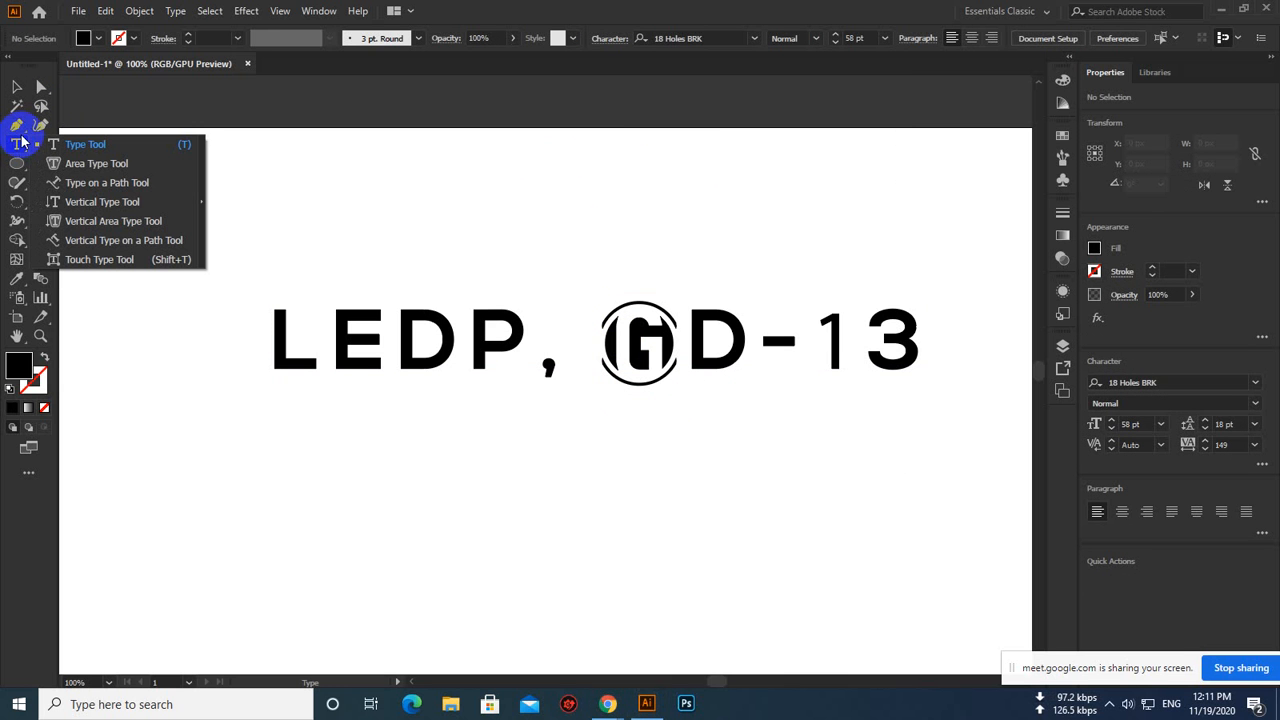
pyautogui.click(19, 147)
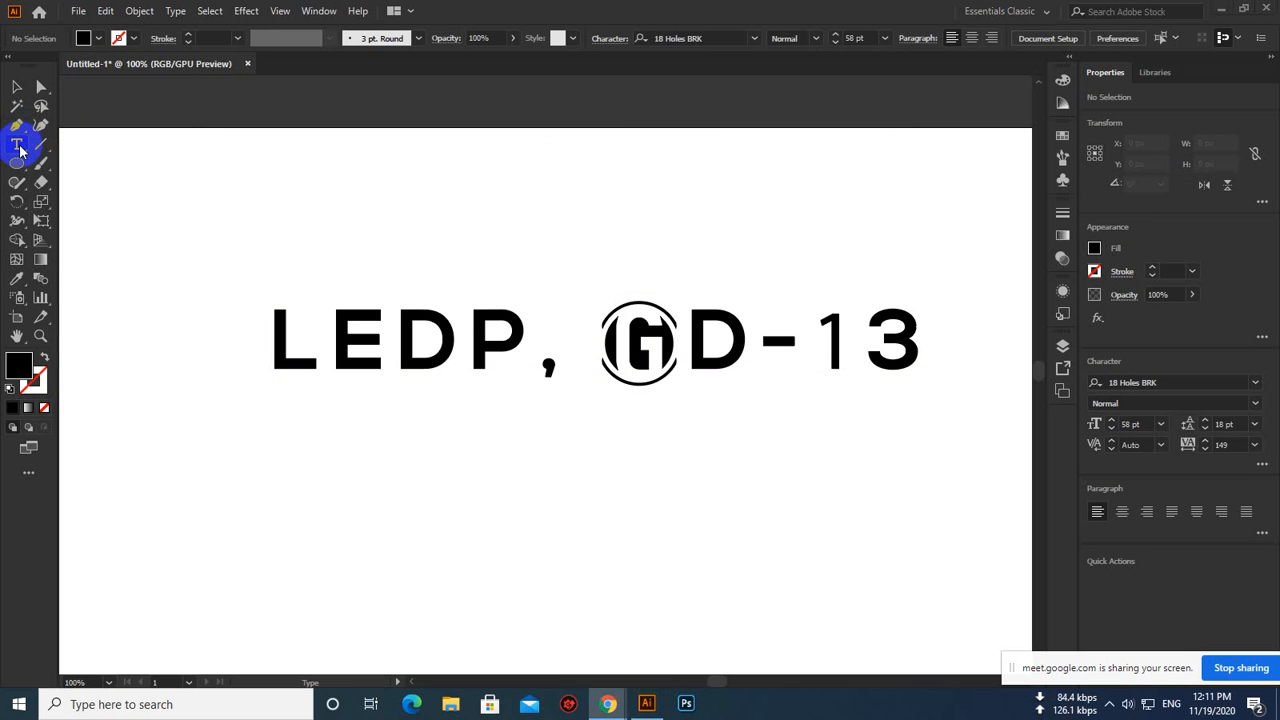
pyautogui.click(19, 149)
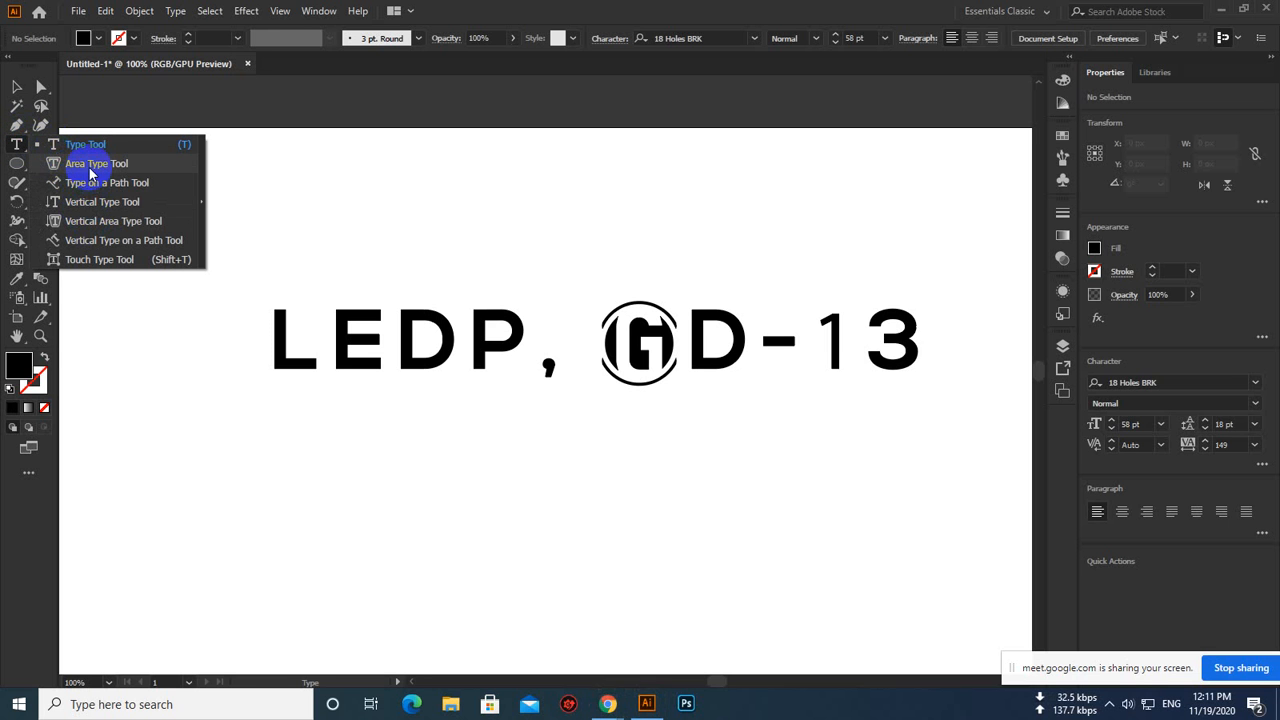
pyautogui.click(14, 146)
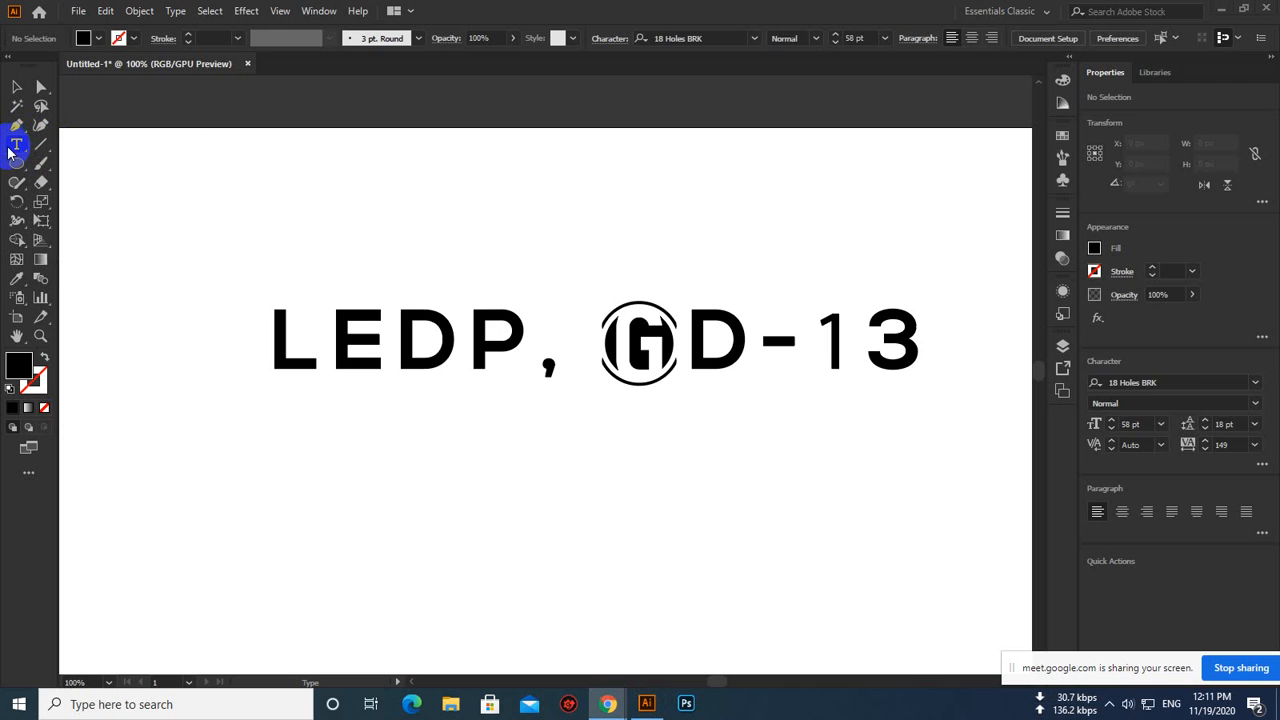
# Place a line of placeholder point text above the sample text with the Type tool and delete it
pyautogui.click(8, 149)
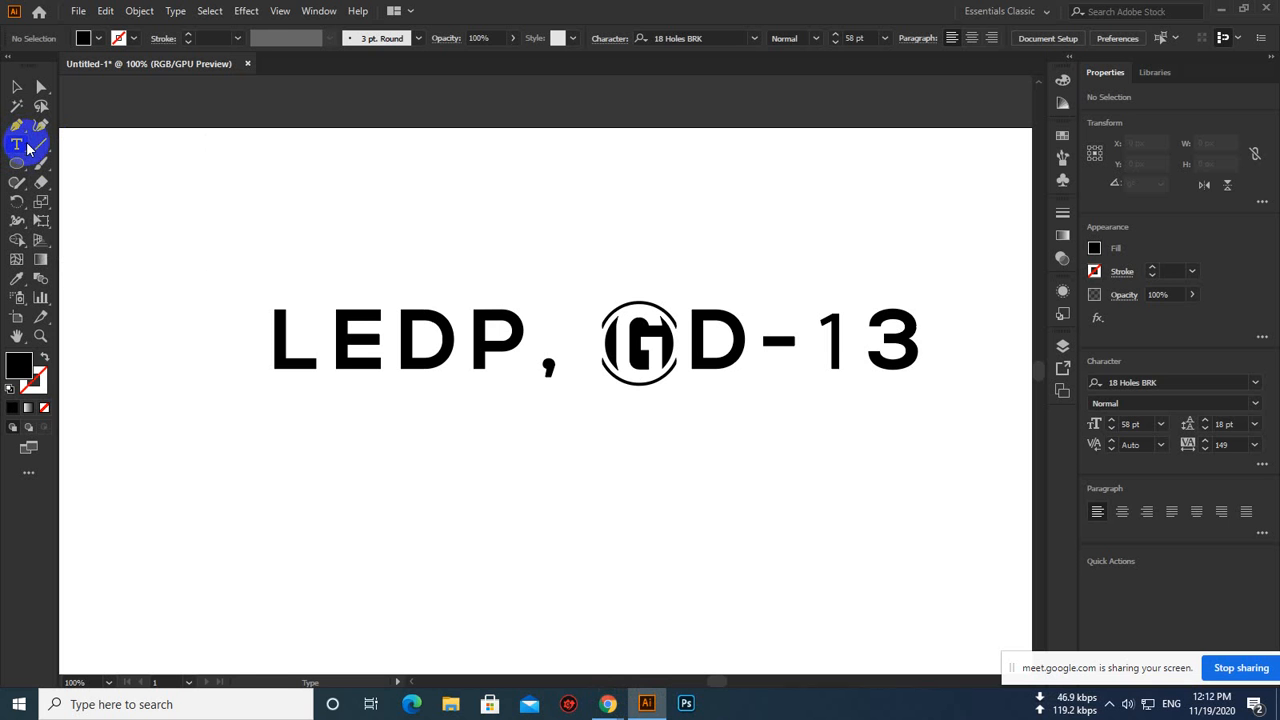
pyautogui.click(27, 148)
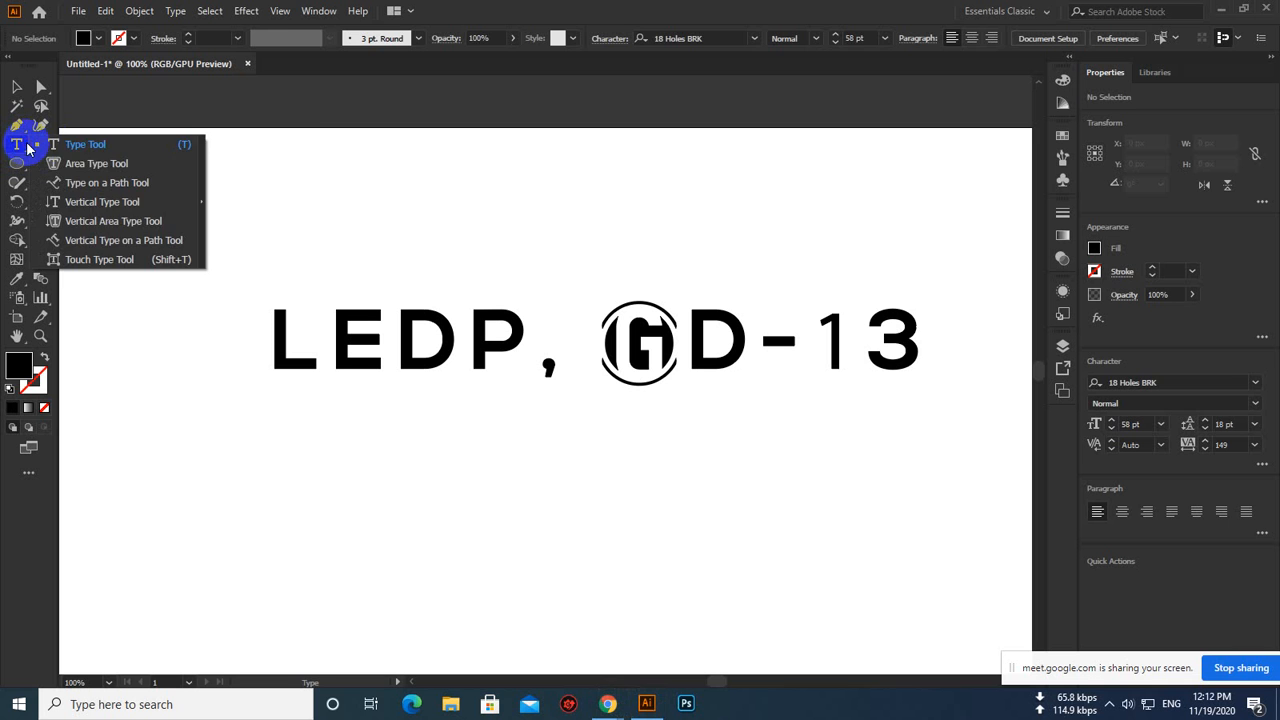
pyautogui.click(43, 144)
pyautogui.click(251, 183)
pyautogui.click(20, 88)
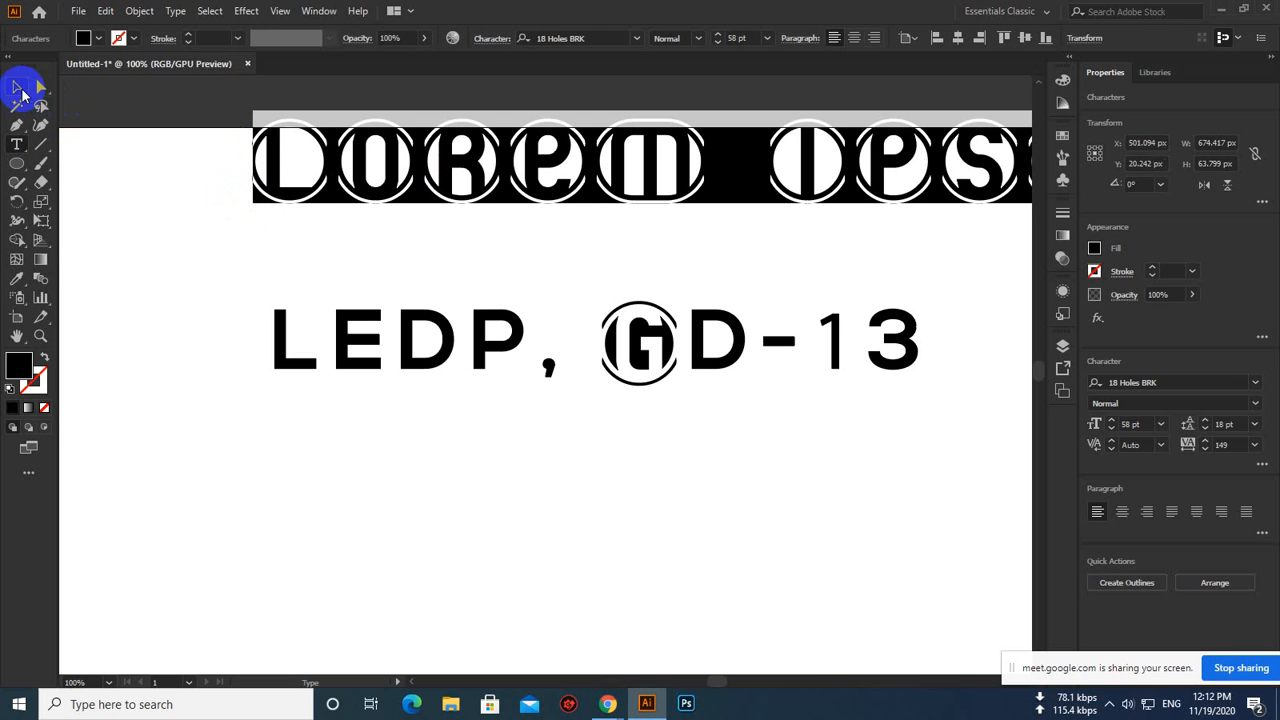
pyautogui.press('Delete')
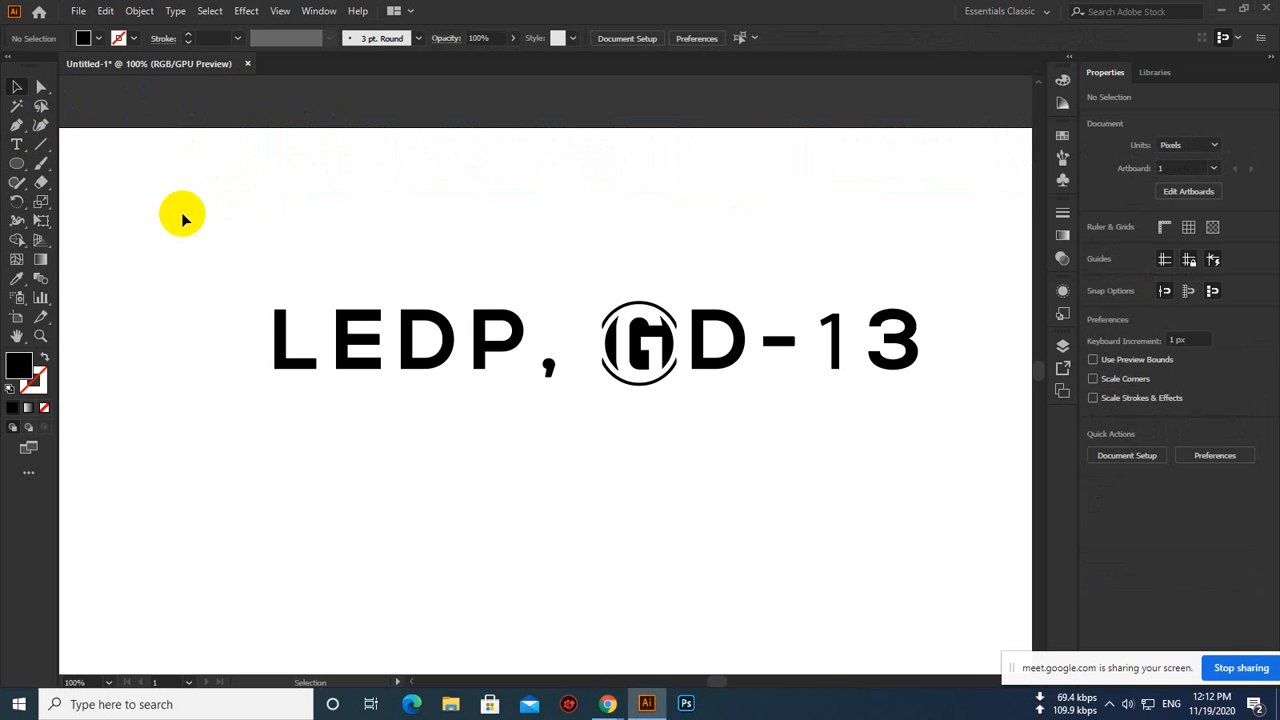
# Move the sample text to about X 386 px, Y 183 px on the artboard and deselect it
pyautogui.scroll(-2, 165, 216)
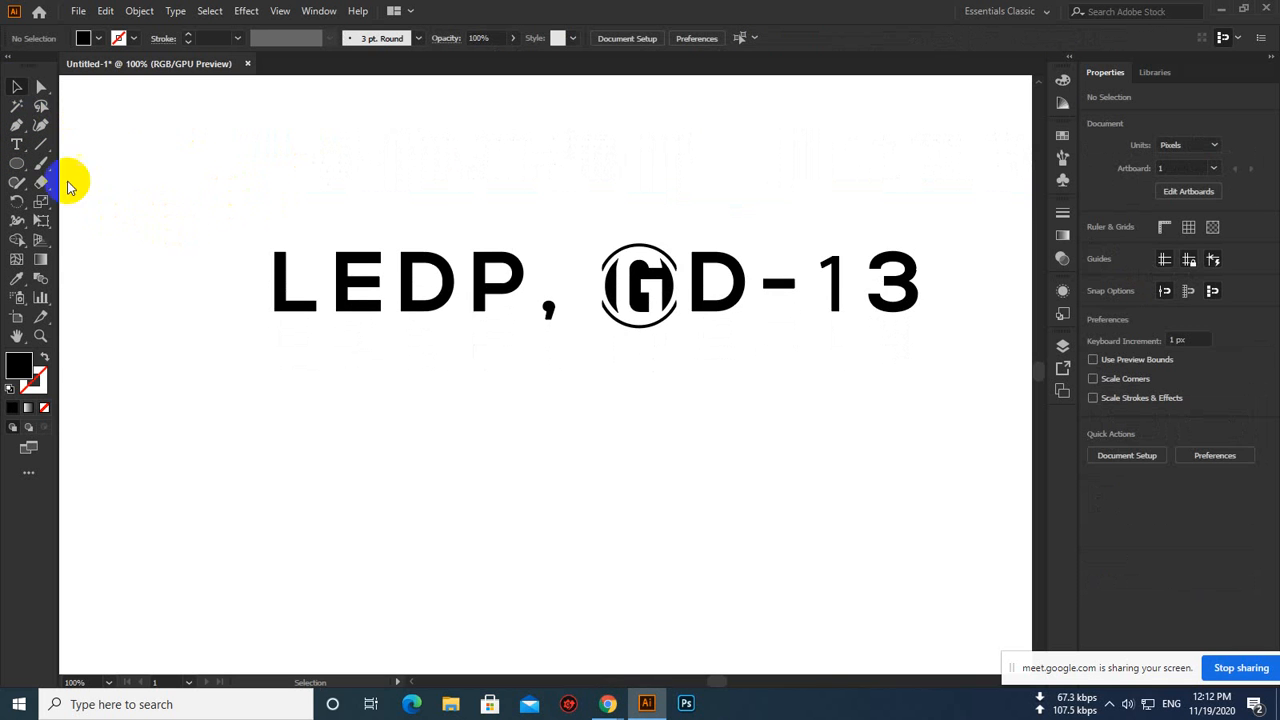
pyautogui.click(443, 270)
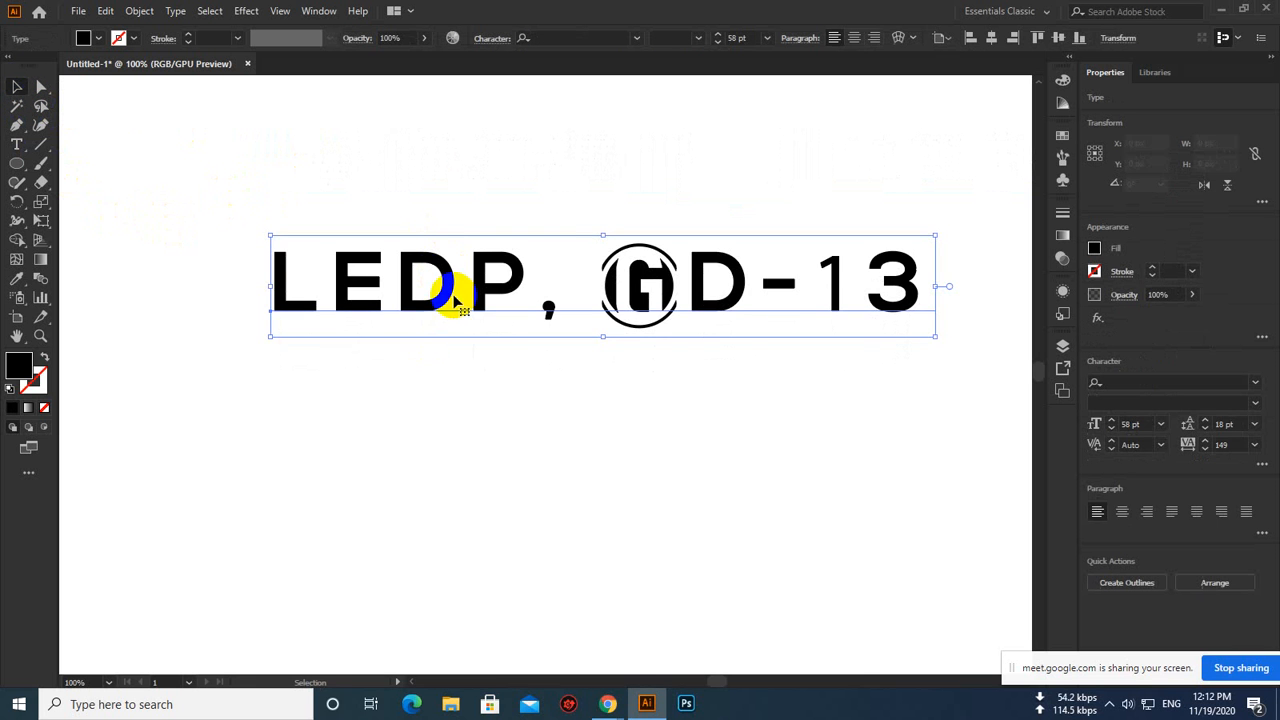
pyautogui.moveTo(453, 300); pyautogui.dragTo(423, 349)
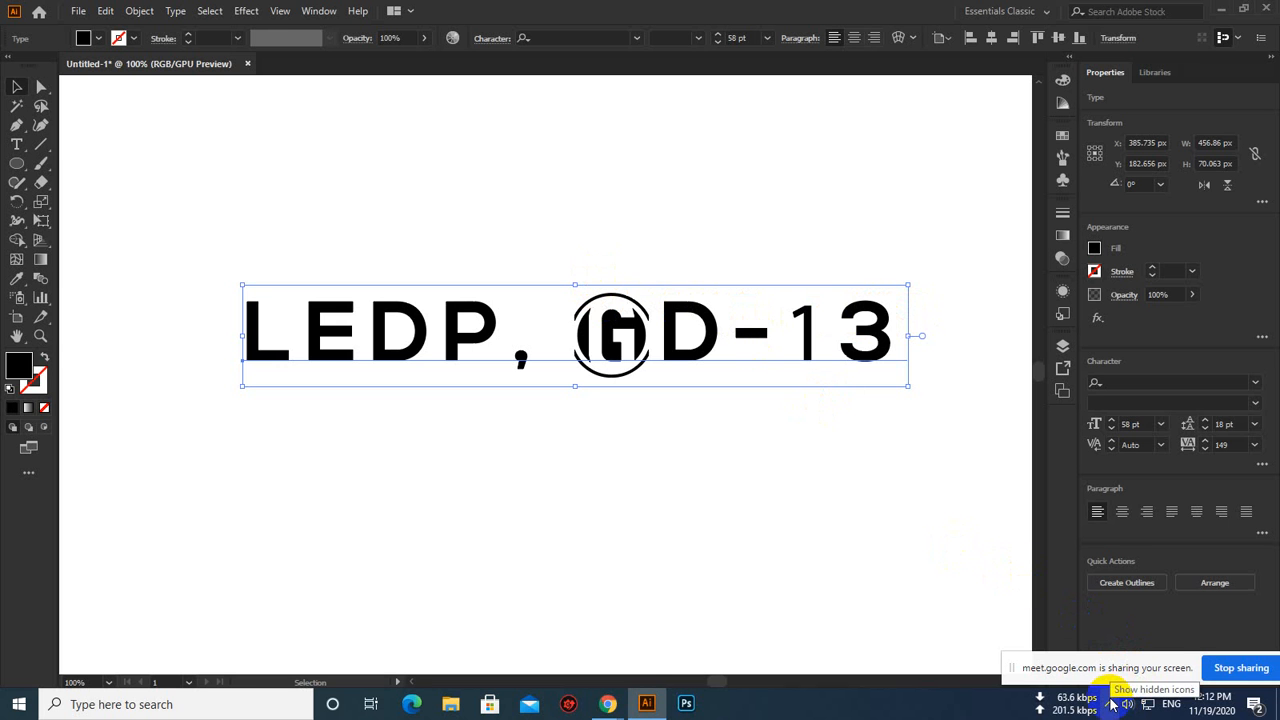
pyautogui.click(864, 528)
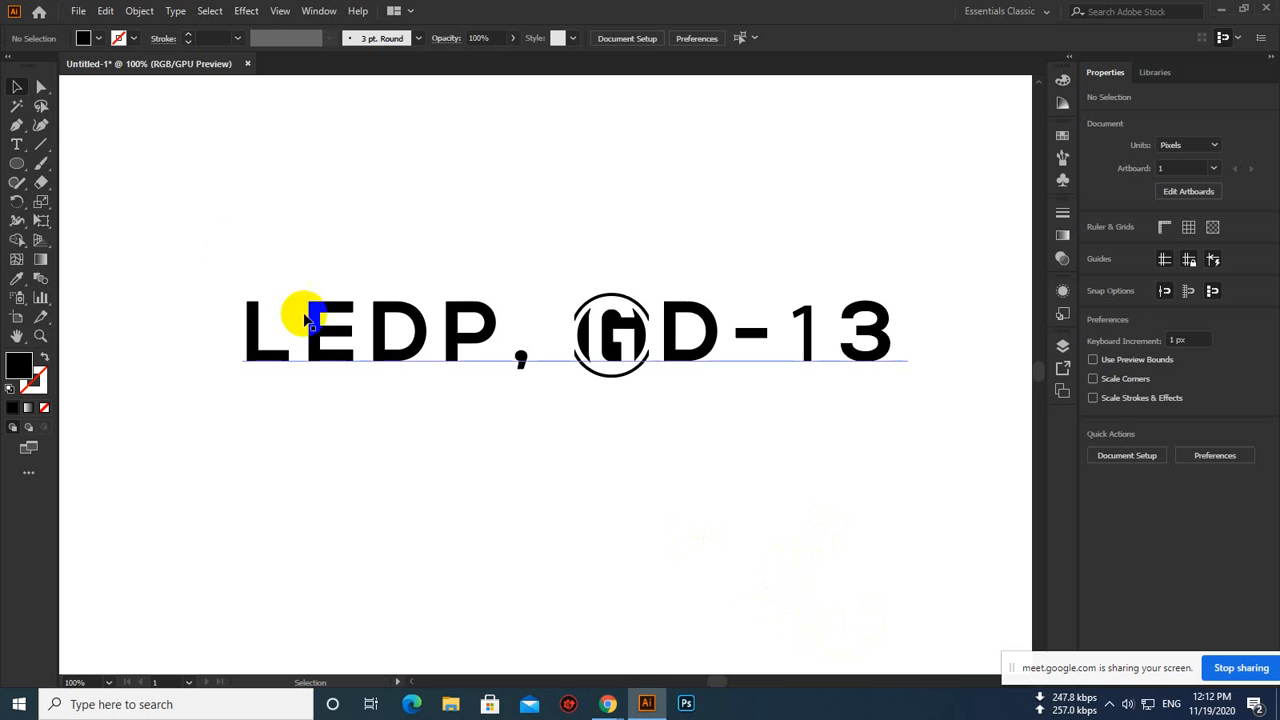
# Display the group of type tools for review, keeping the Type tool active
pyautogui.click(20, 156)
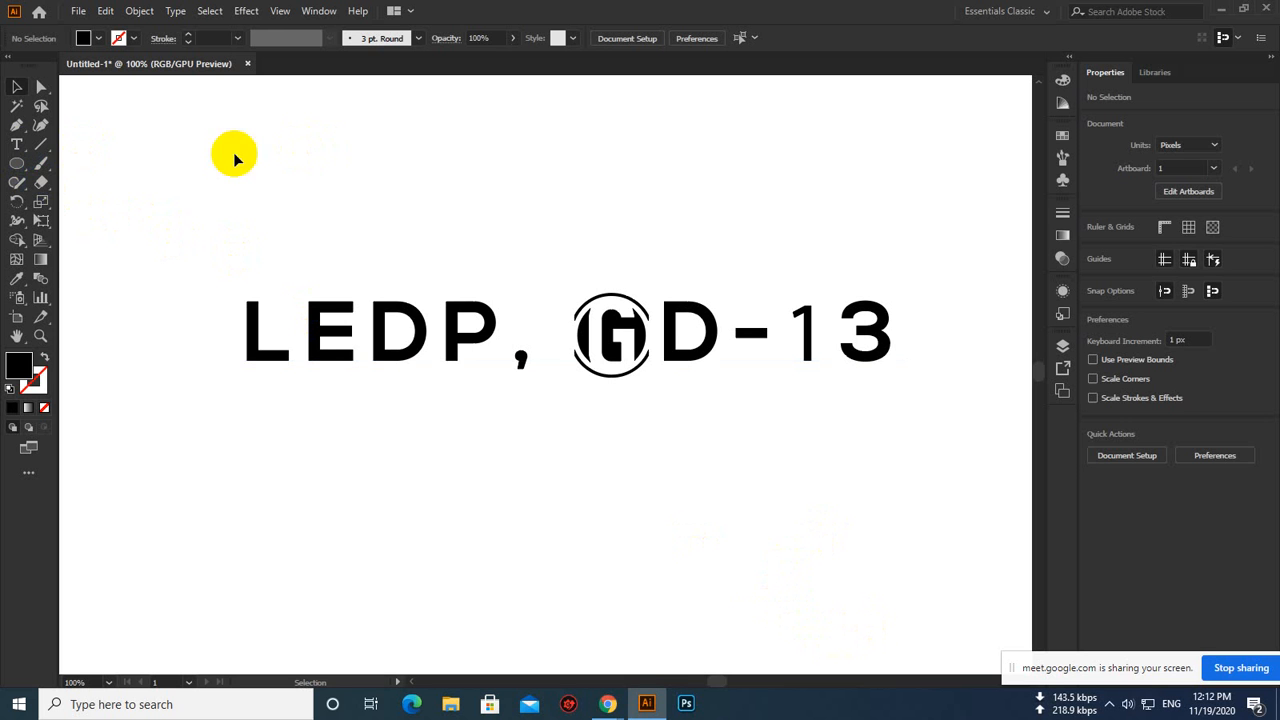
pyautogui.click(33, 147)
pyautogui.click(18, 149)
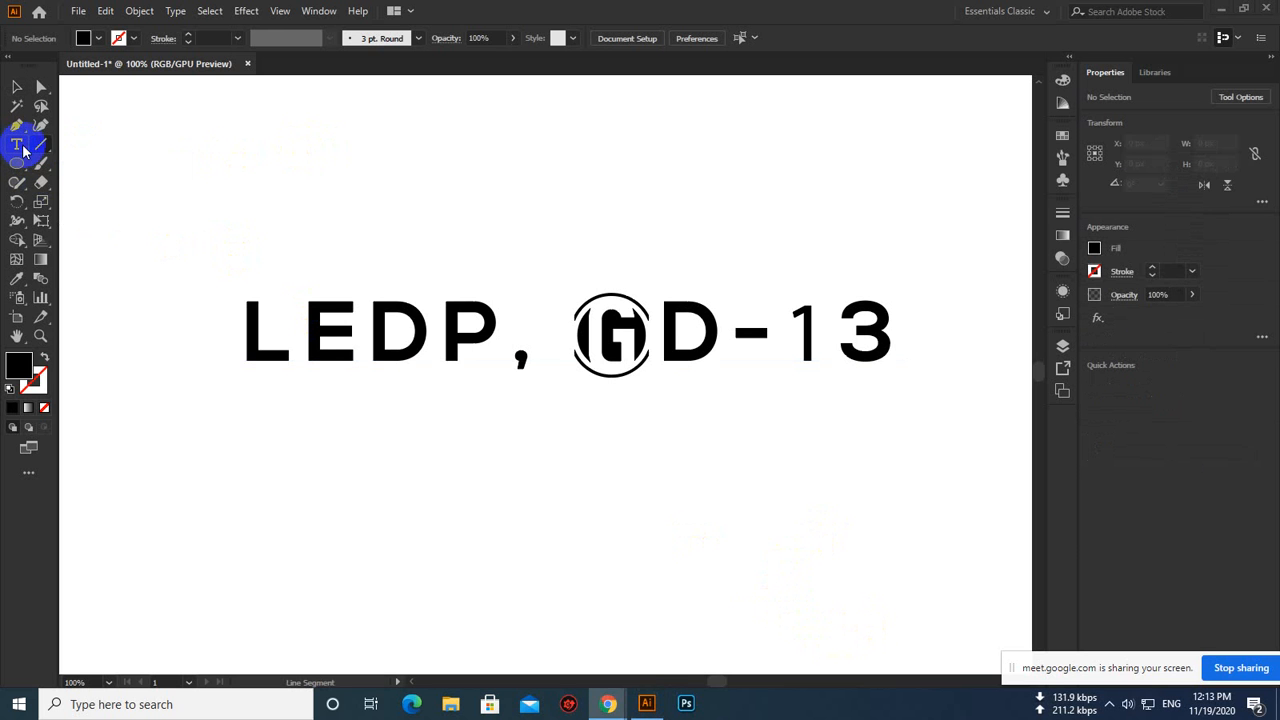
pyautogui.click(23, 148)
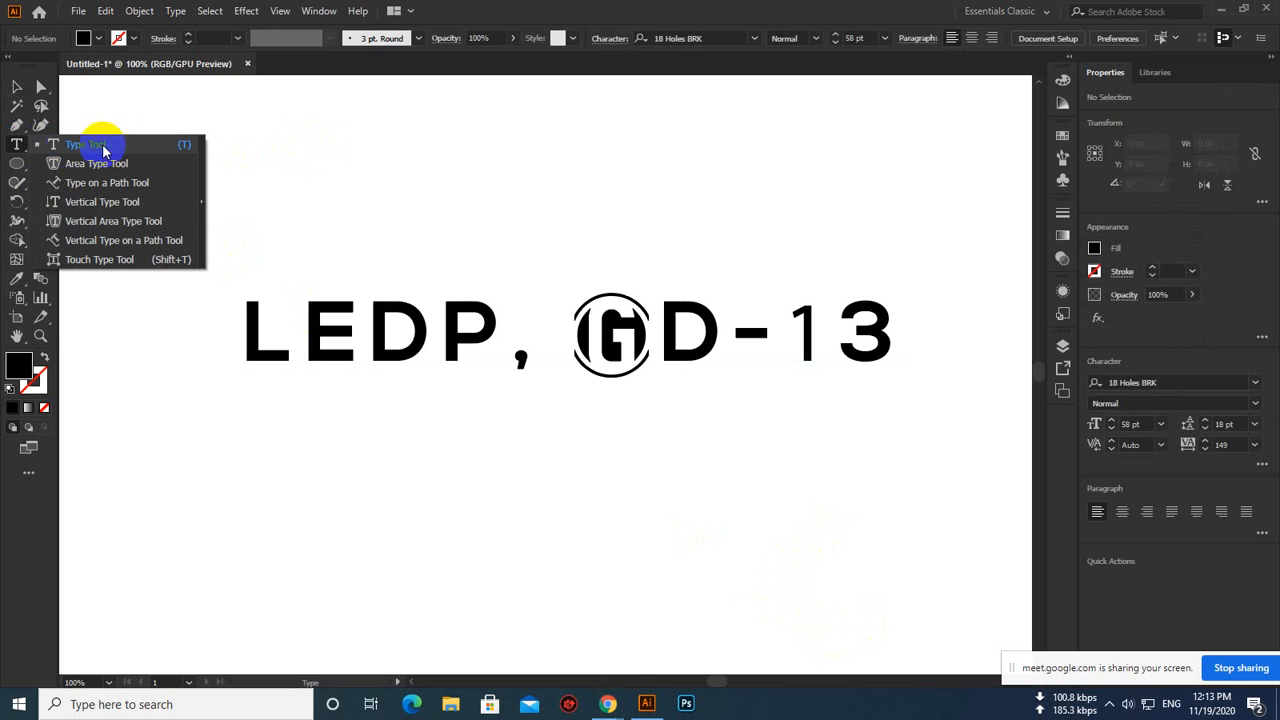
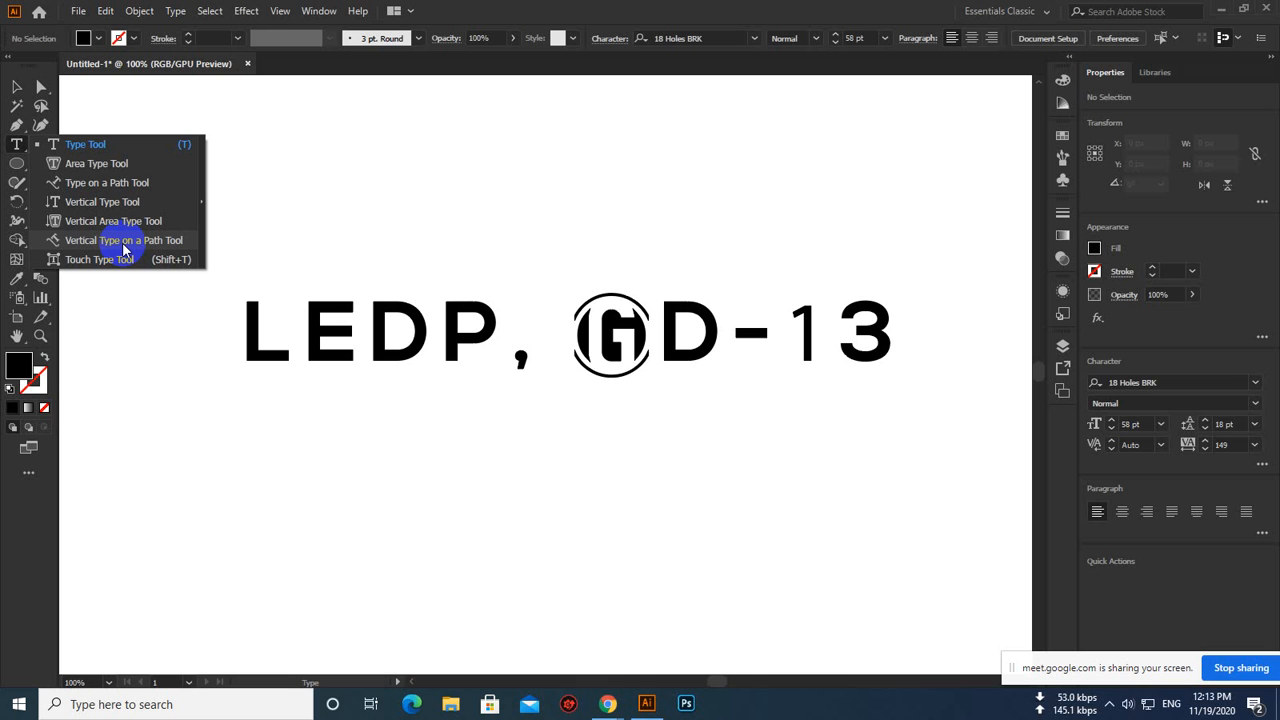
pyautogui.click(17, 146)
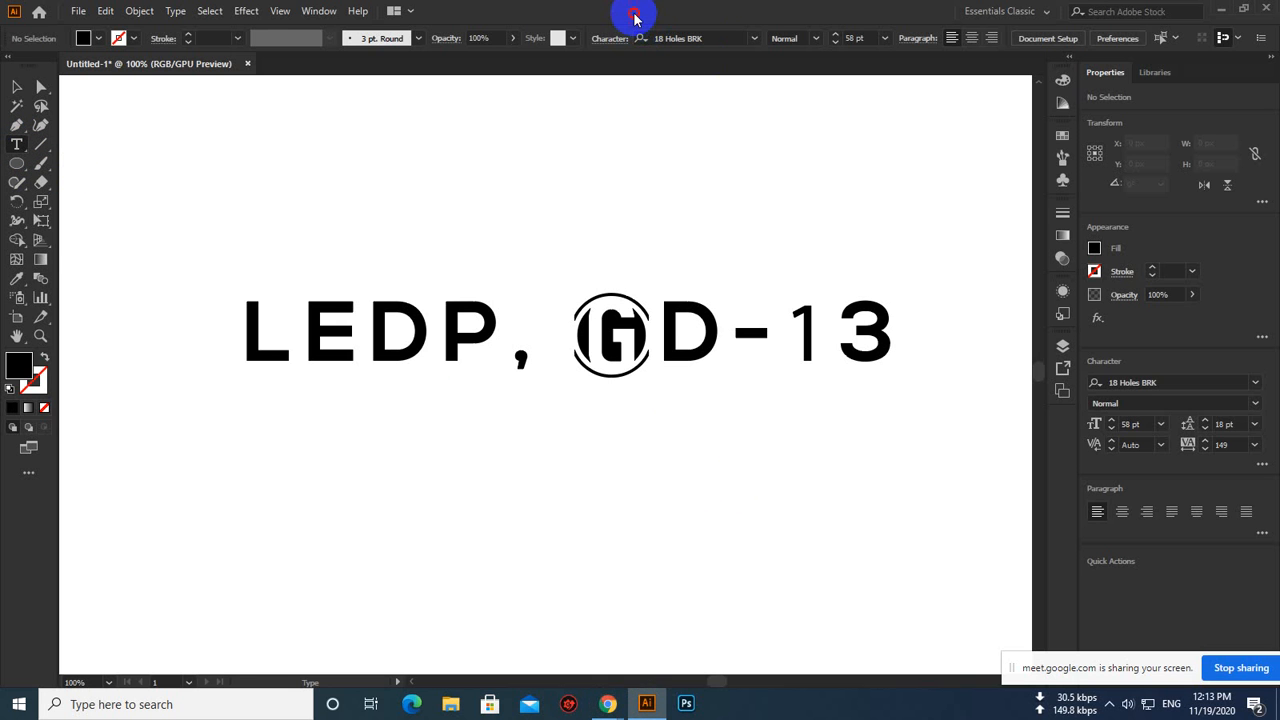
pyautogui.click(1113, 705)
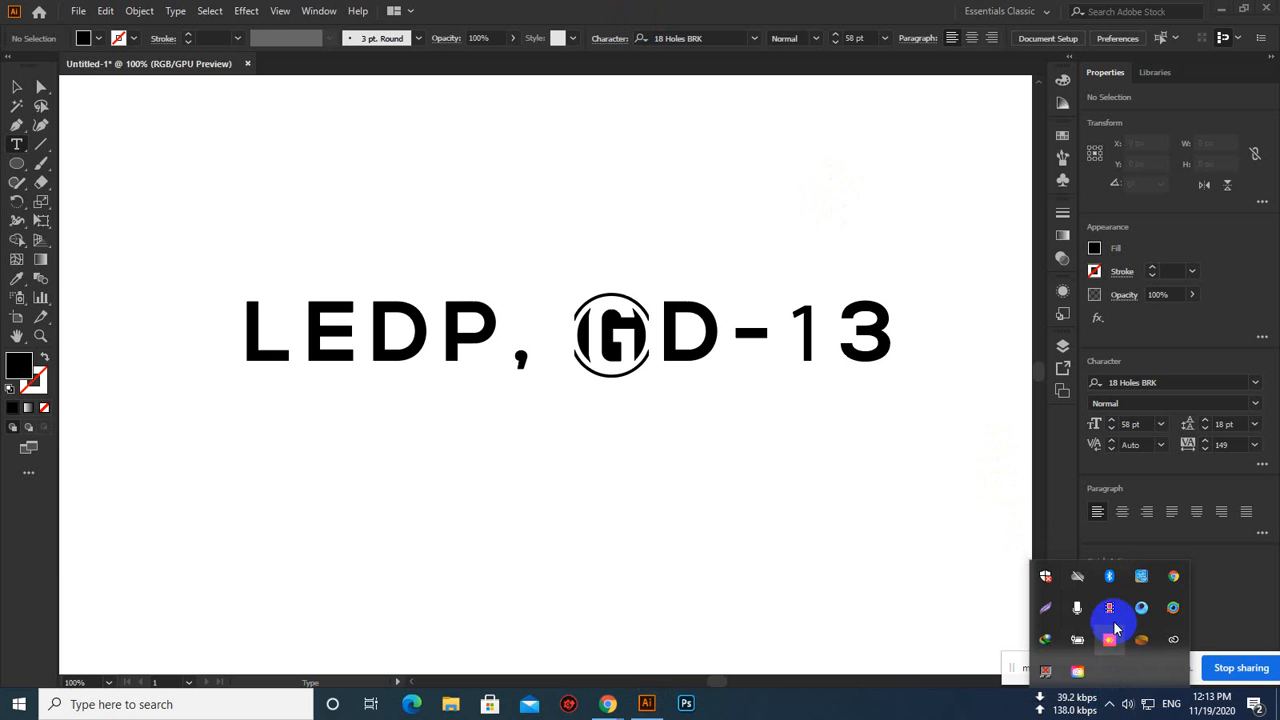
pyautogui.click(1109, 705)
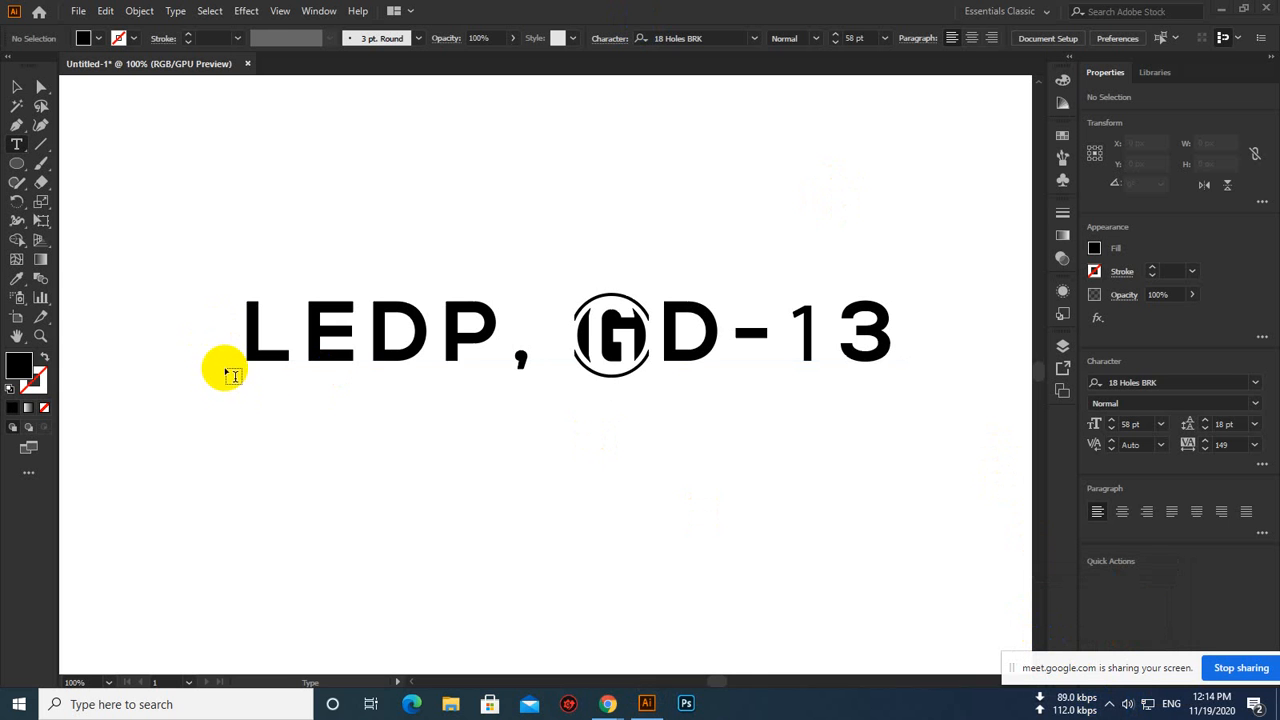
# Draw a slightly slanted line about 355 px wide above the text and set its stroke weight to 12 pt
pyautogui.scroll(1, 229, 366)
pyautogui.click(41, 145)
pyautogui.moveTo(268, 209); pyautogui.dragTo(785, 190)
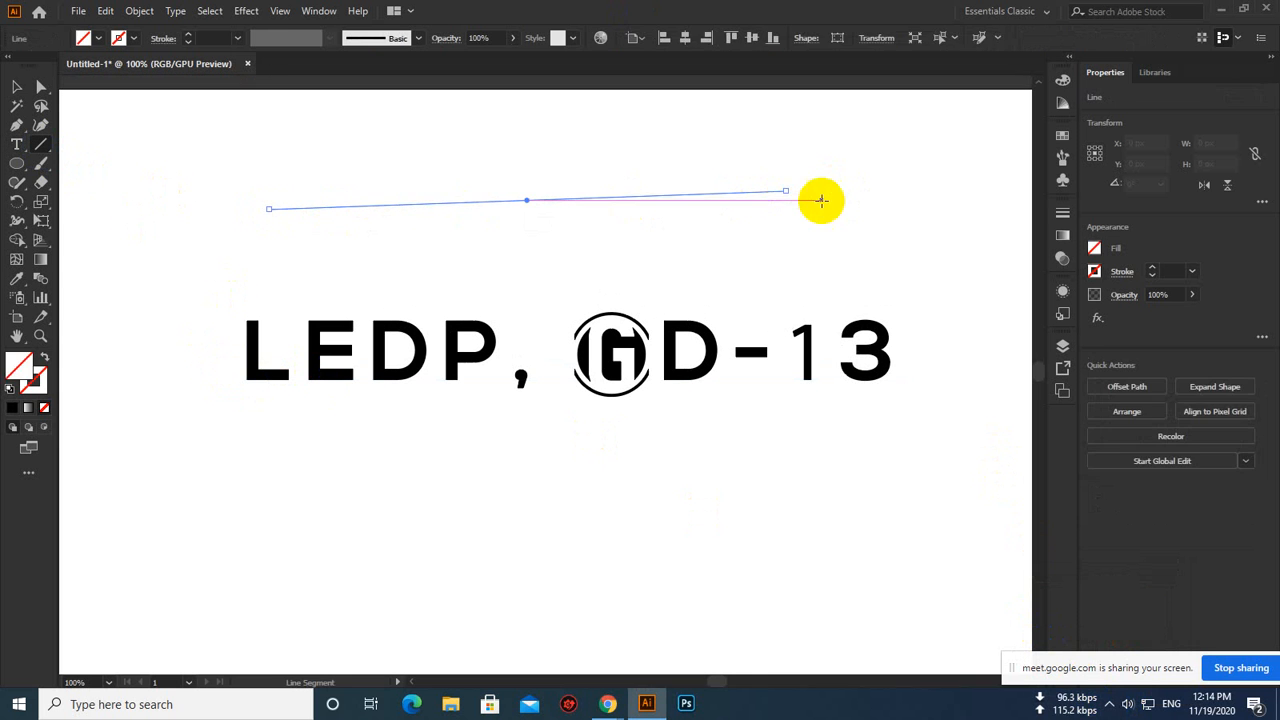
pyautogui.click(188, 36)
pyautogui.click(189, 36)
pyautogui.click(190, 36)
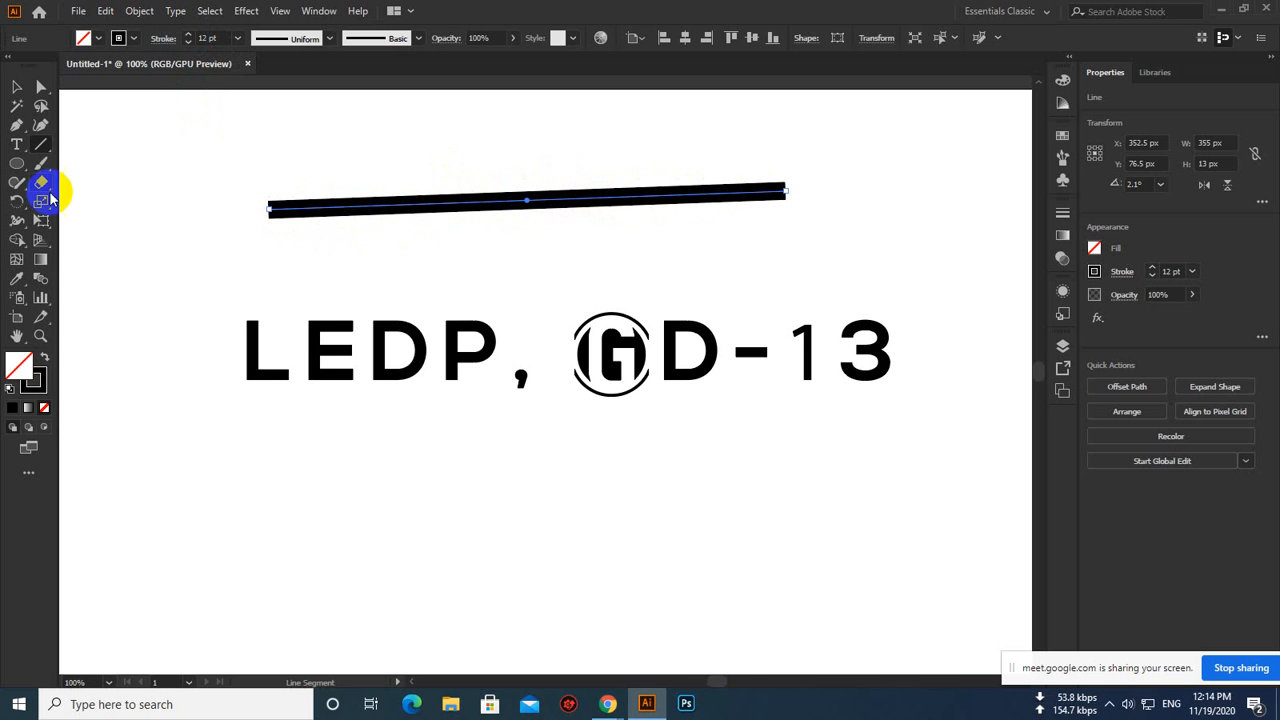
# Select the slanted line above the text and delete it
pyautogui.click(18, 88)
pyautogui.click(545, 228)
pyautogui.moveTo(656, 228); pyautogui.dragTo(664, 170)
pyautogui.press('Delete')
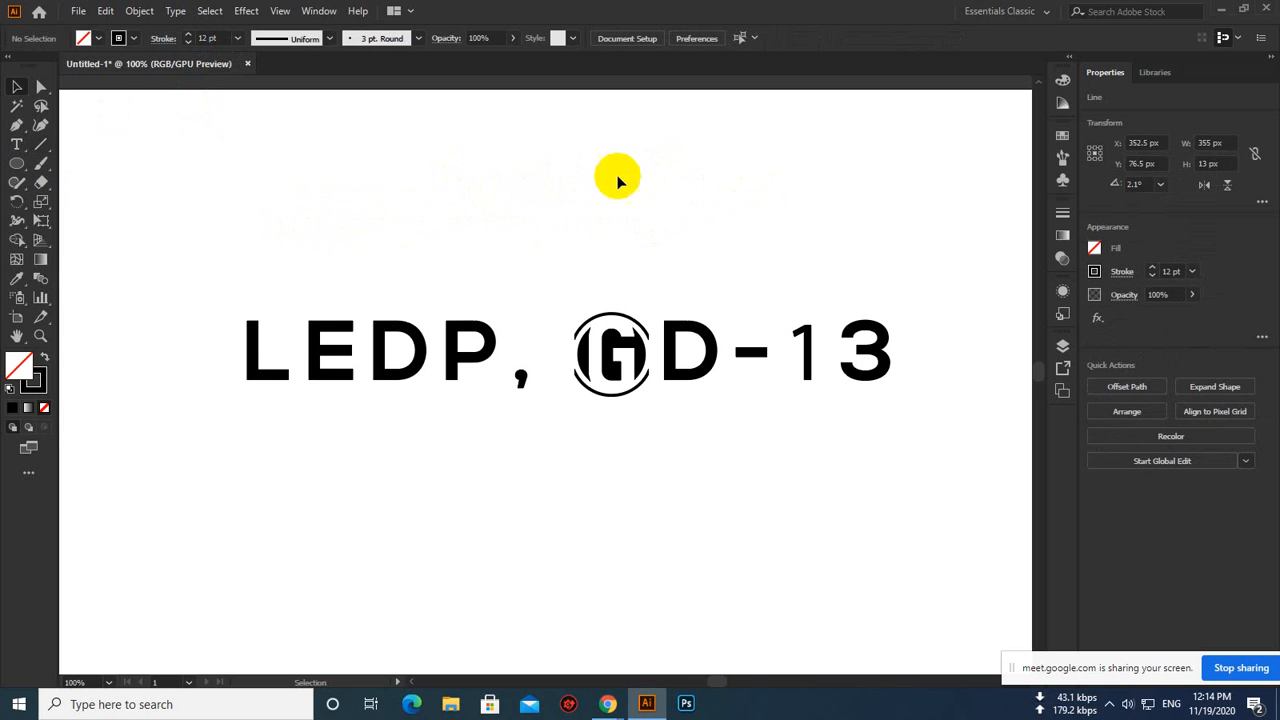
# Draw an open wavy path about 365 px wide above the text with the Pen tool, using seven curved anchor points
pyautogui.click(16, 125)
pyautogui.moveTo(320, 272); pyautogui.dragTo(340, 246)
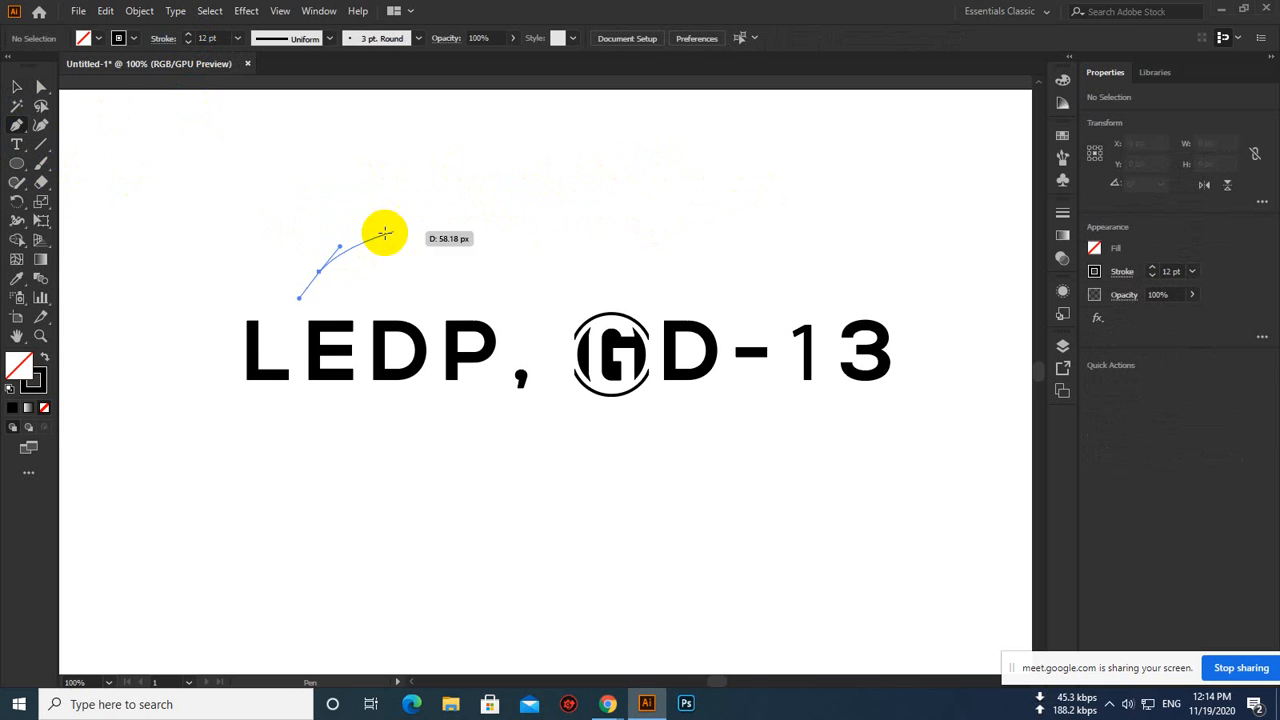
pyautogui.moveTo(461, 218); pyautogui.dragTo(509, 230)
pyautogui.moveTo(577, 243); pyautogui.dragTo(617, 256)
pyautogui.moveTo(706, 231); pyautogui.dragTo(717, 214)
pyautogui.moveTo(745, 183); pyautogui.dragTo(760, 167)
pyautogui.moveTo(803, 151); pyautogui.dragTo(833, 164)
pyautogui.moveTo(850, 181); pyautogui.dragTo(885, 200)
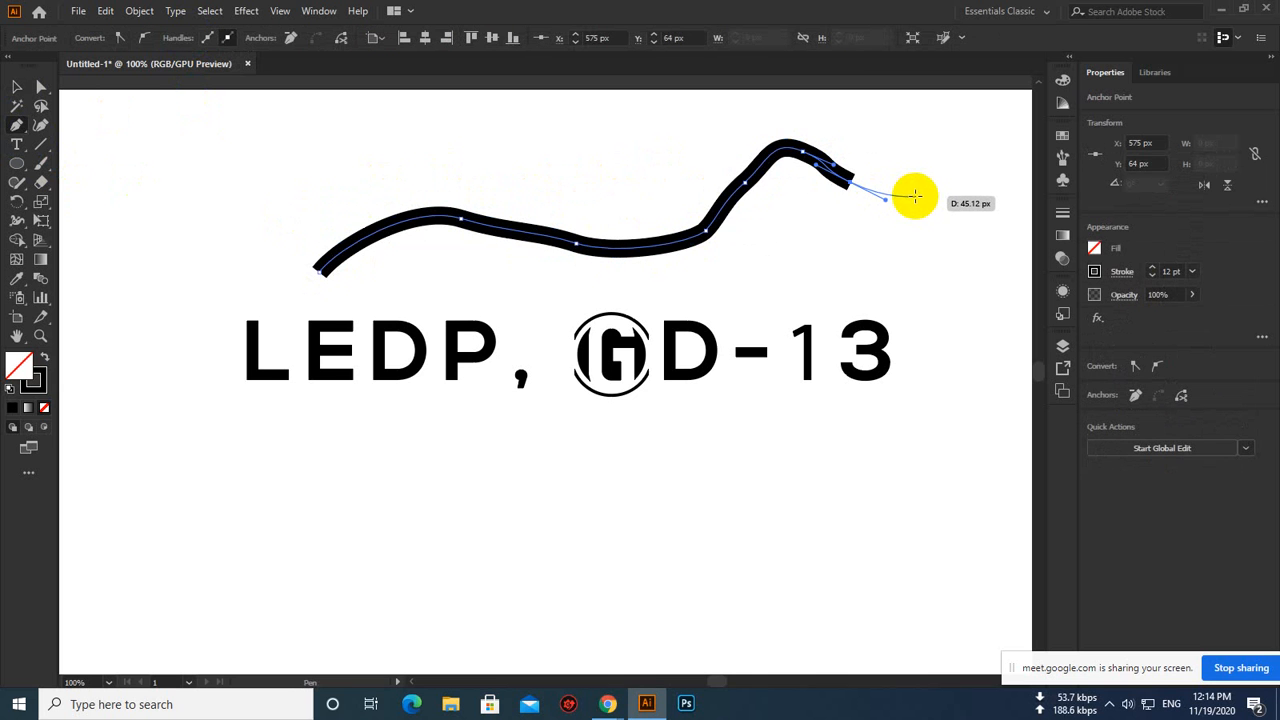
pyautogui.press('Escape')
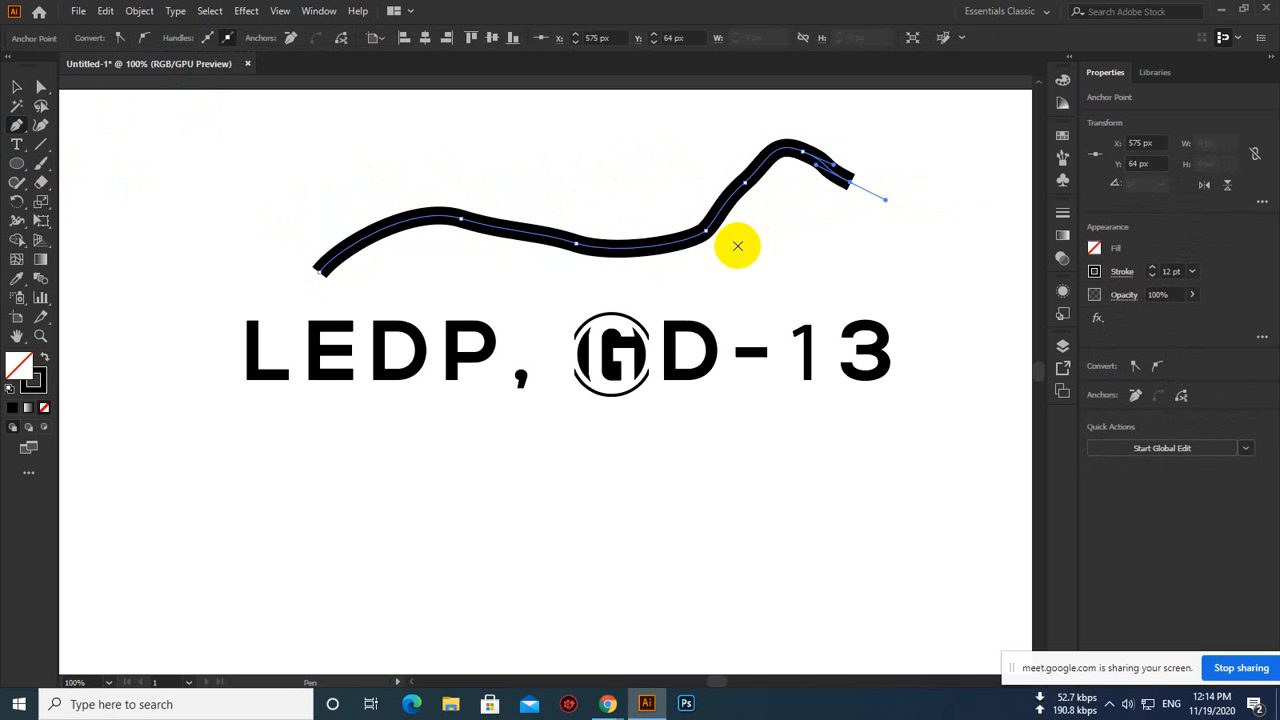
# Move the wavy path slightly to the left and delete it
pyautogui.click(16, 87)
pyautogui.click(700, 213)
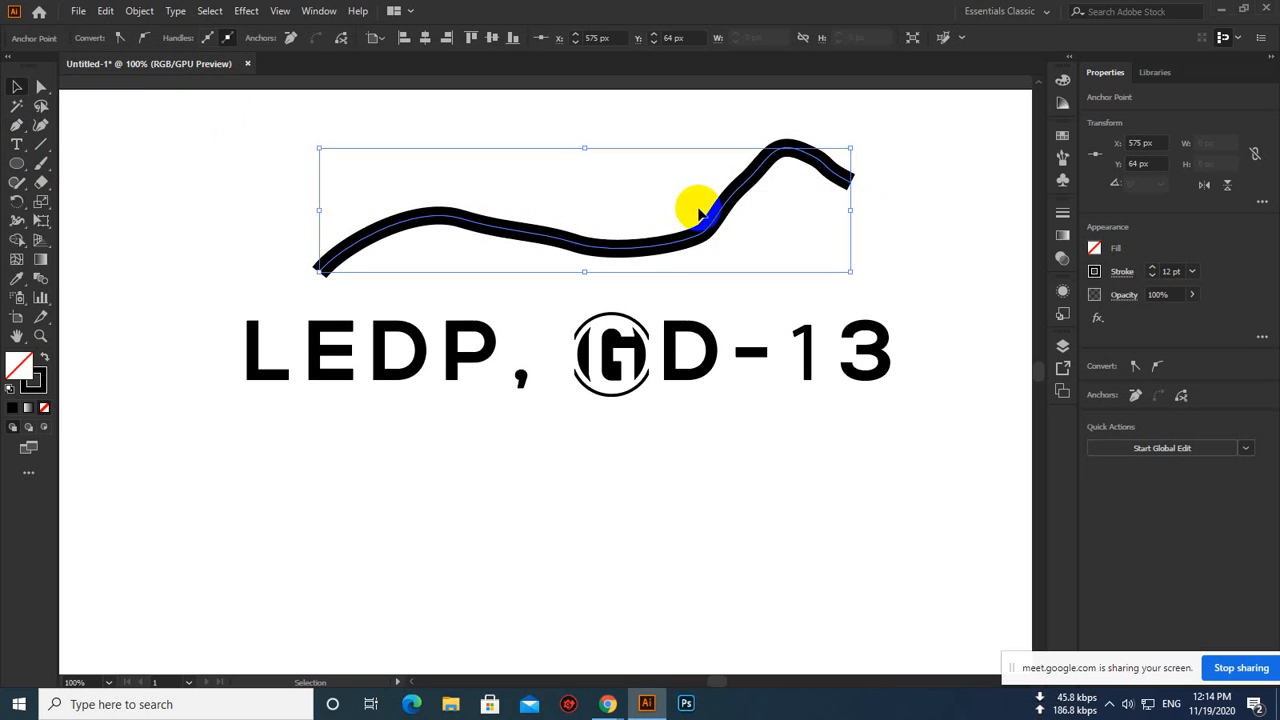
pyautogui.moveTo(540, 229); pyautogui.dragTo(497, 243)
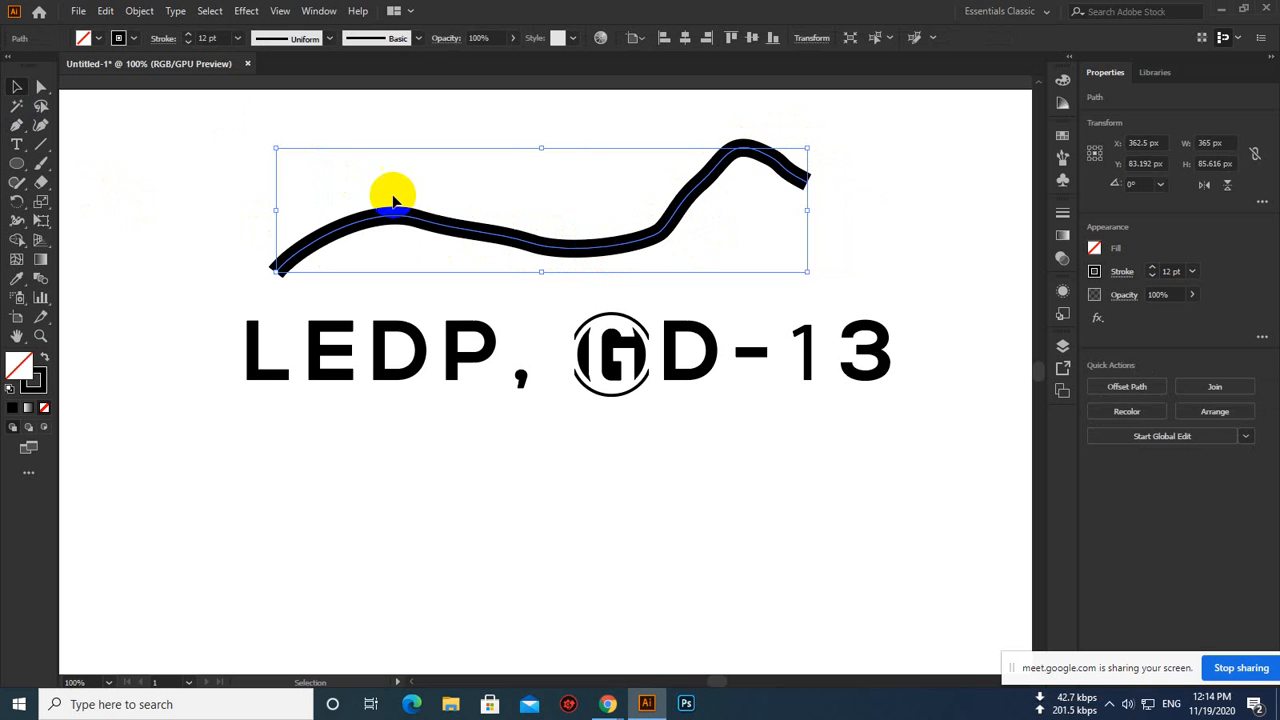
pyautogui.press('Delete')
# Draw a circle about 148 px in diameter above and partly over the text, and delete it
pyautogui.click(15, 163)
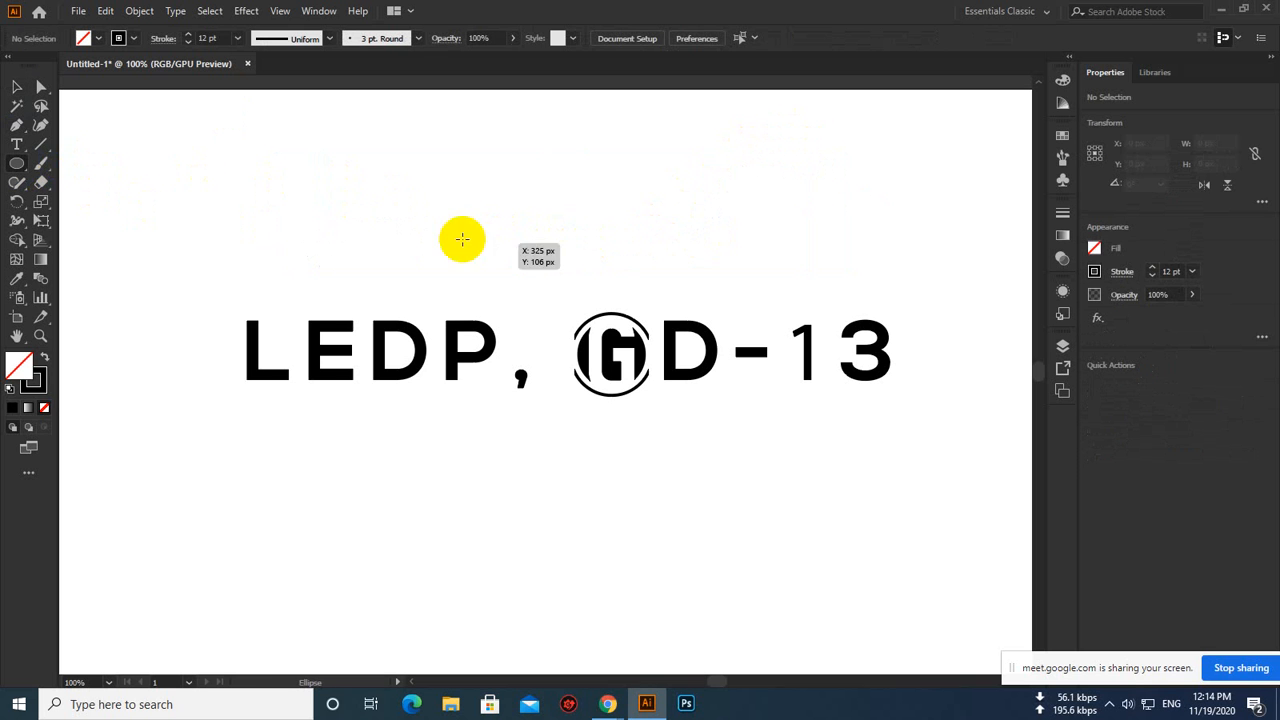
pyautogui.moveTo(541, 226)
pyautogui.mouseDown()
pyautogui.moveTo(637, 277)
pyautogui.moveTo(617, 275)
pyautogui.mouseUp()
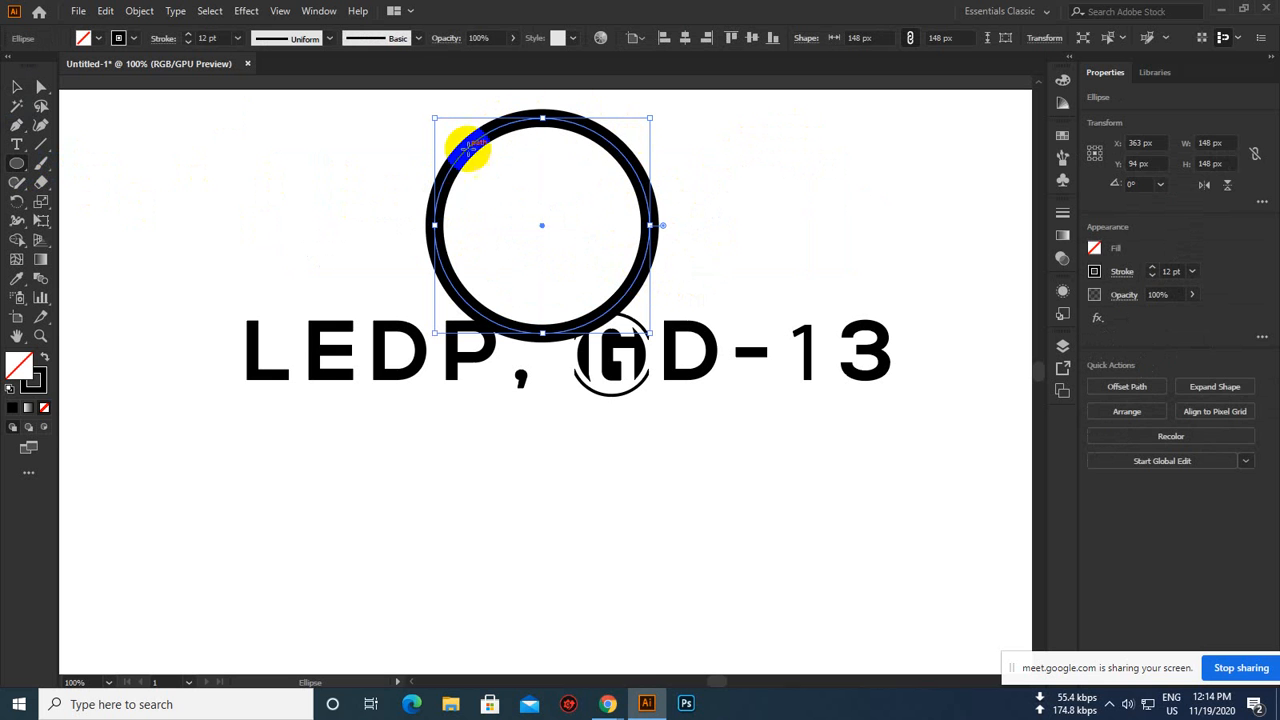
pyautogui.press('Delete')
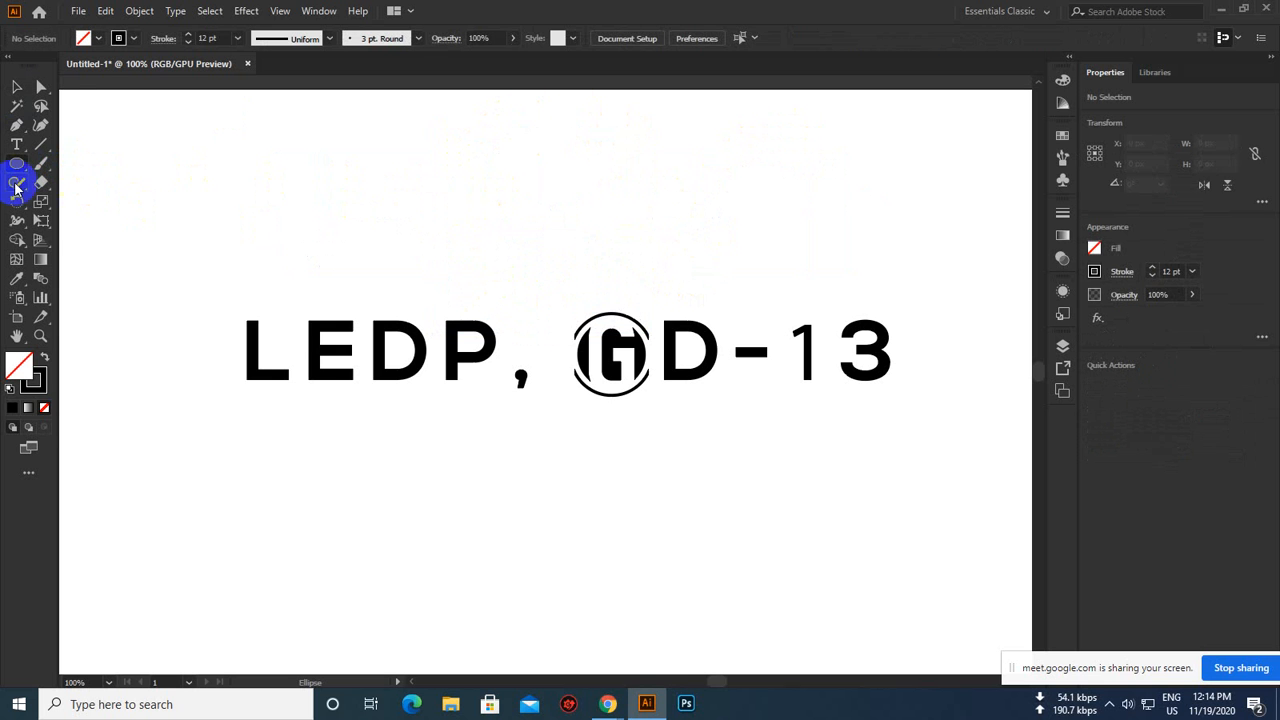
# Draw a rectangle about 122 by 86 px above the letters EDP with the Rectangle tool and delete it
pyautogui.click(16, 167)
pyautogui.click(95, 166)
pyautogui.moveTo(366, 175); pyautogui.dragTo(545, 300)
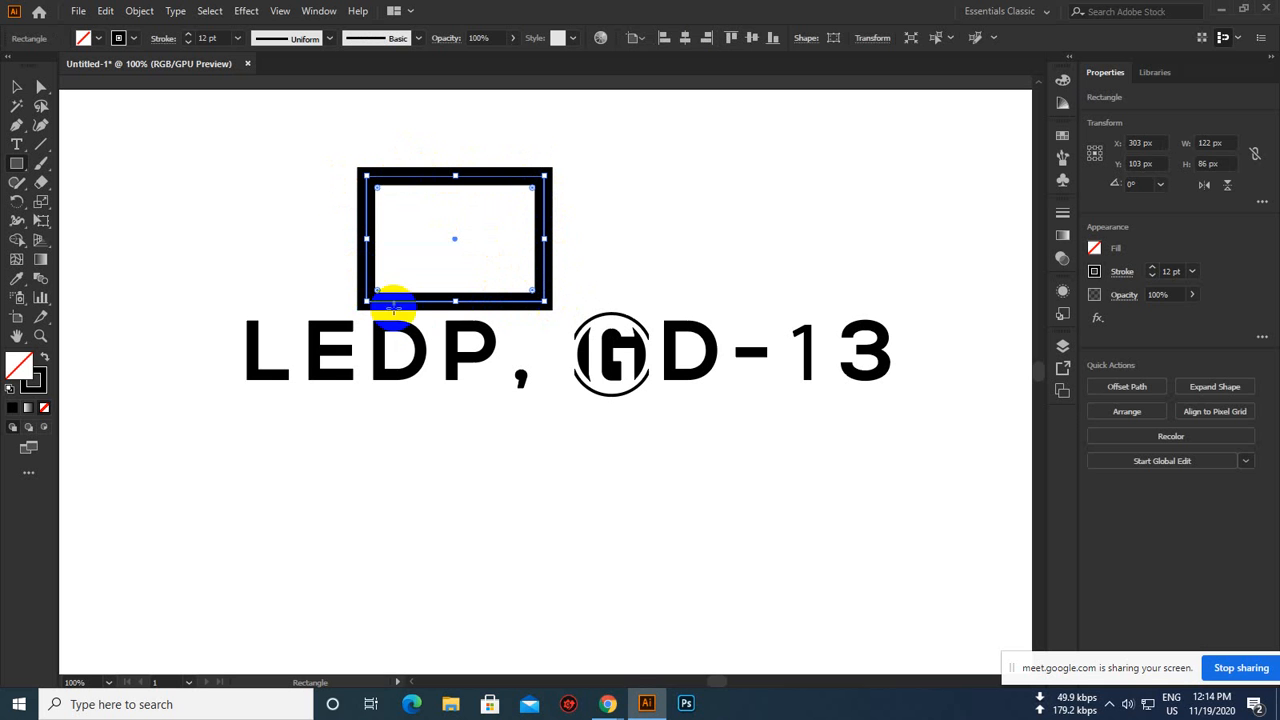
pyautogui.click(17, 87)
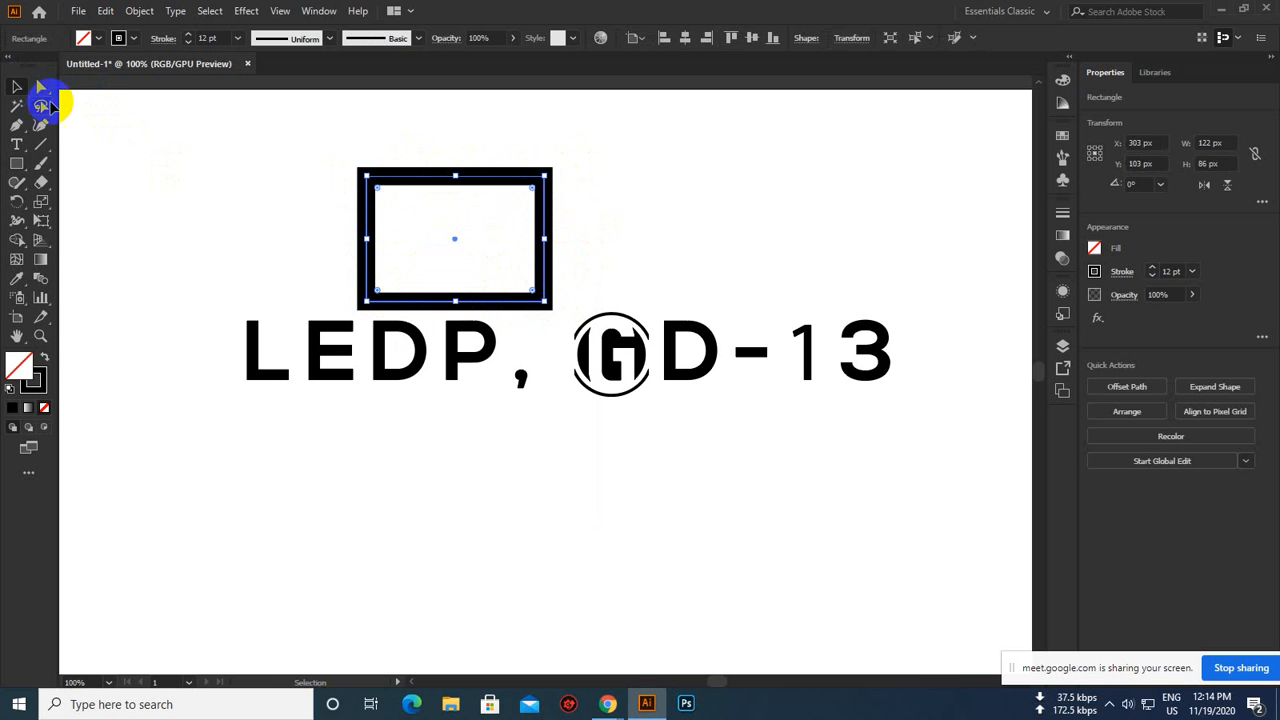
pyautogui.click(252, 120)
pyautogui.click(476, 200)
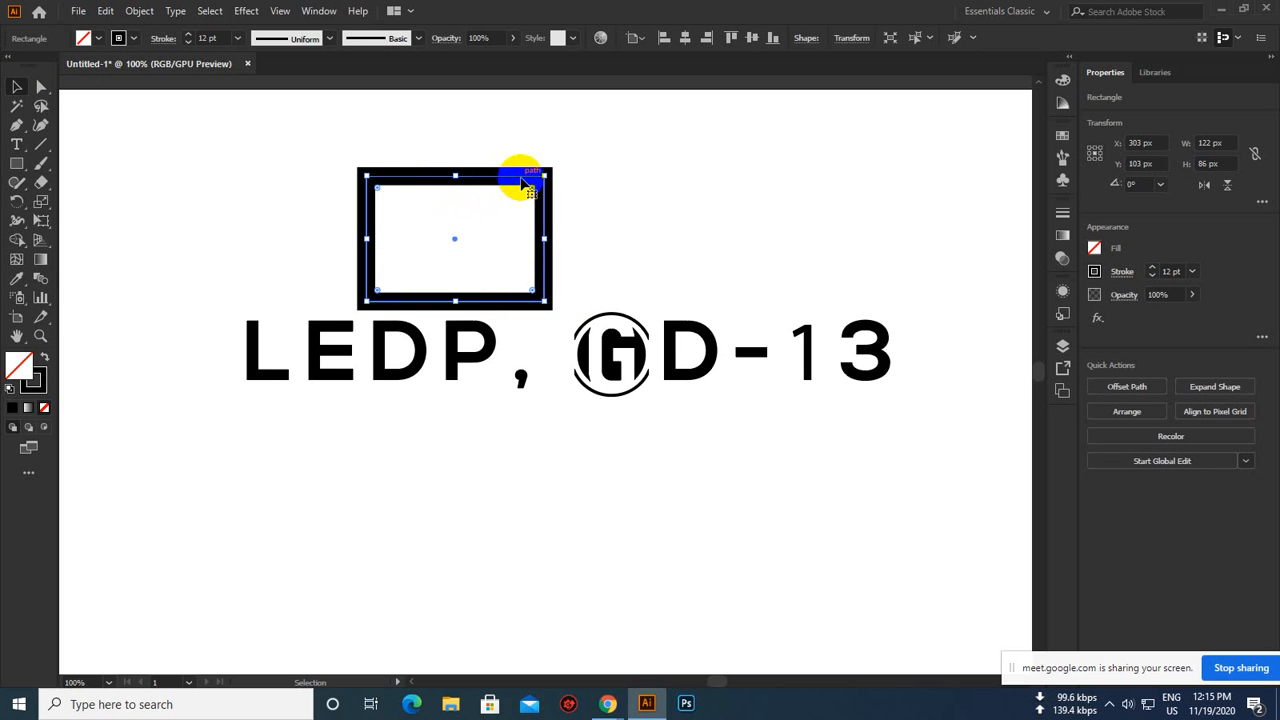
pyautogui.press('Delete')
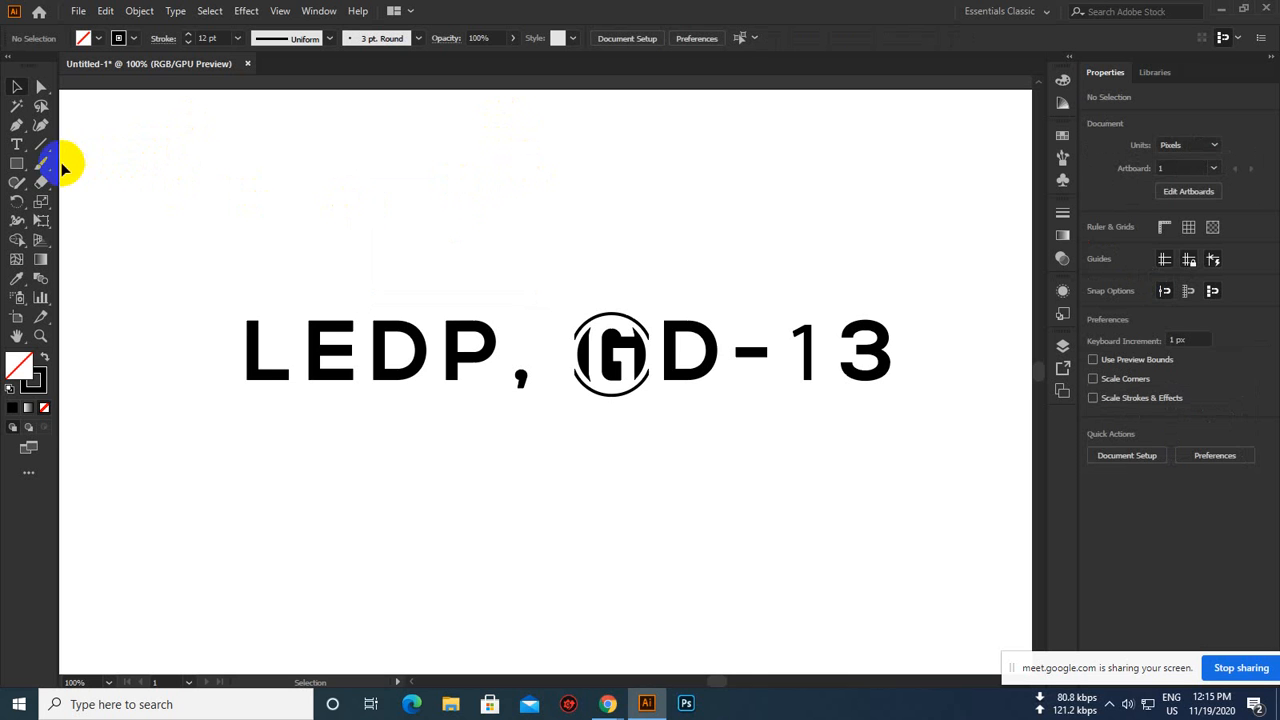
# Draw a wide rectangle about 209 by 64 px above the text and delete it
pyautogui.click(26, 167)
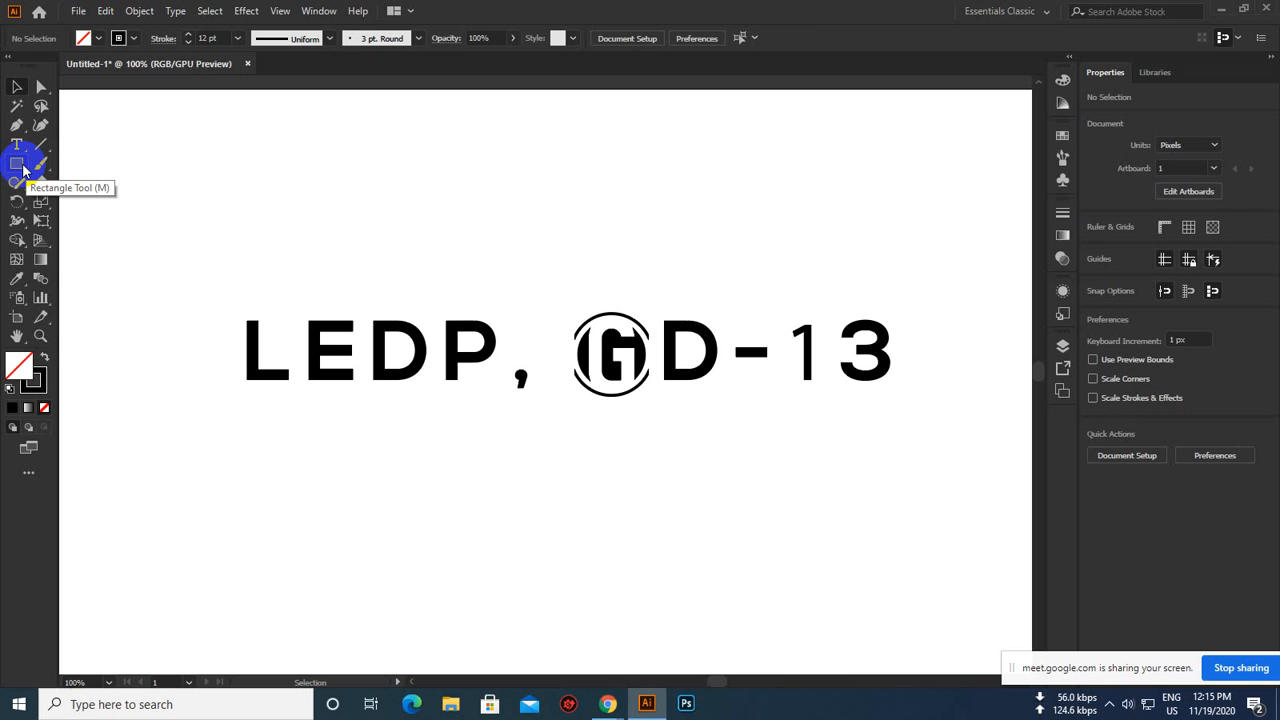
pyautogui.moveTo(323, 160); pyautogui.dragTo(626, 251)
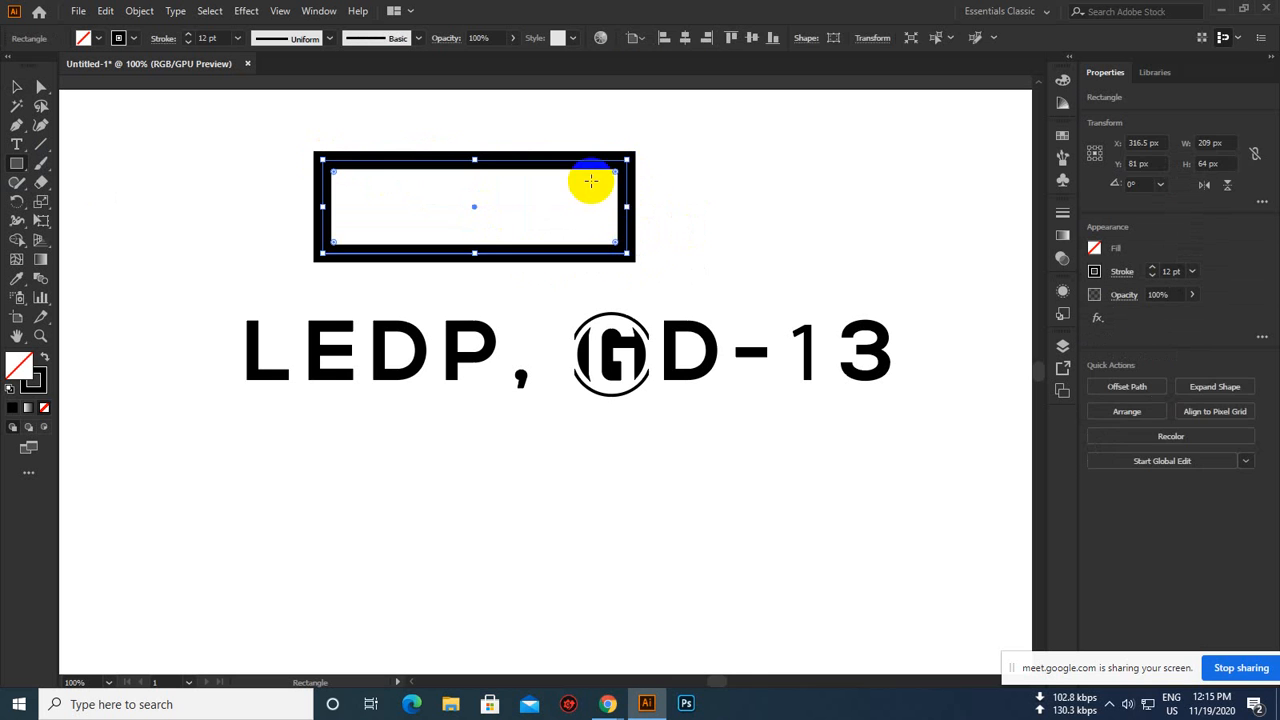
pyautogui.press('Delete')
# Draw a closed right-pointing block arrow about 281 by 117 px above the text with the Pen tool, and deselect it
pyautogui.click(17, 125)
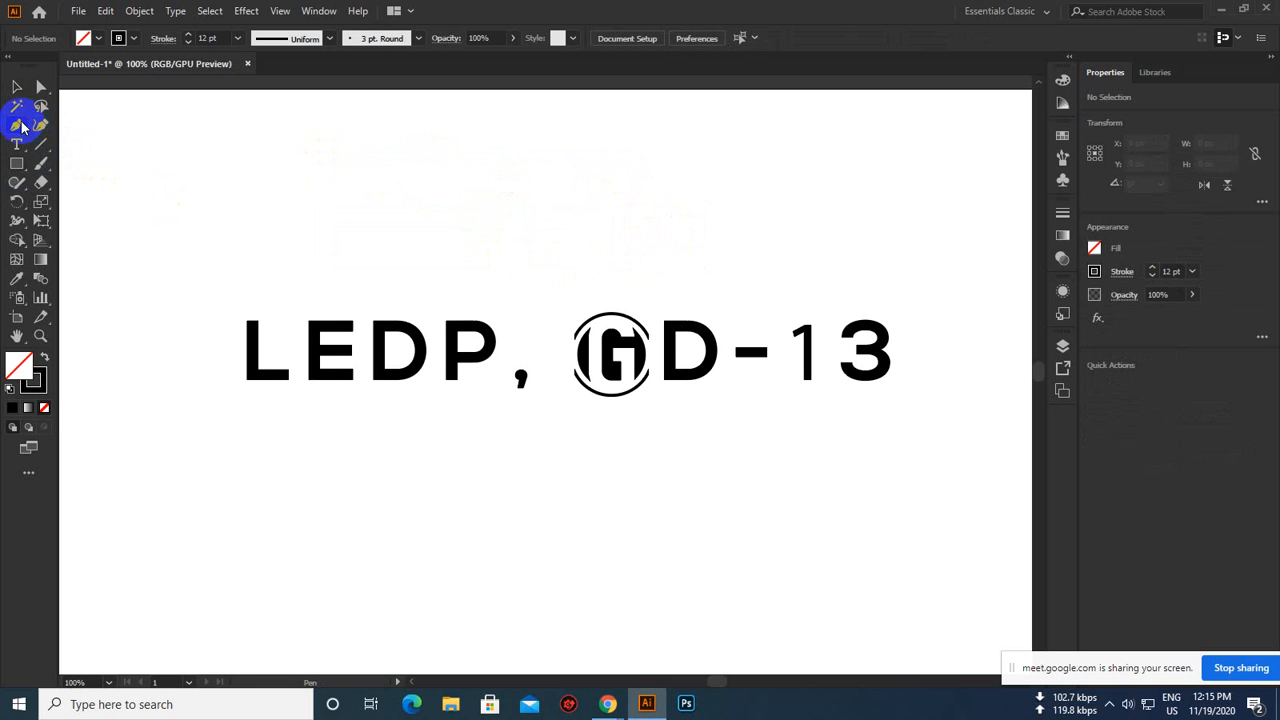
pyautogui.click(340, 175)
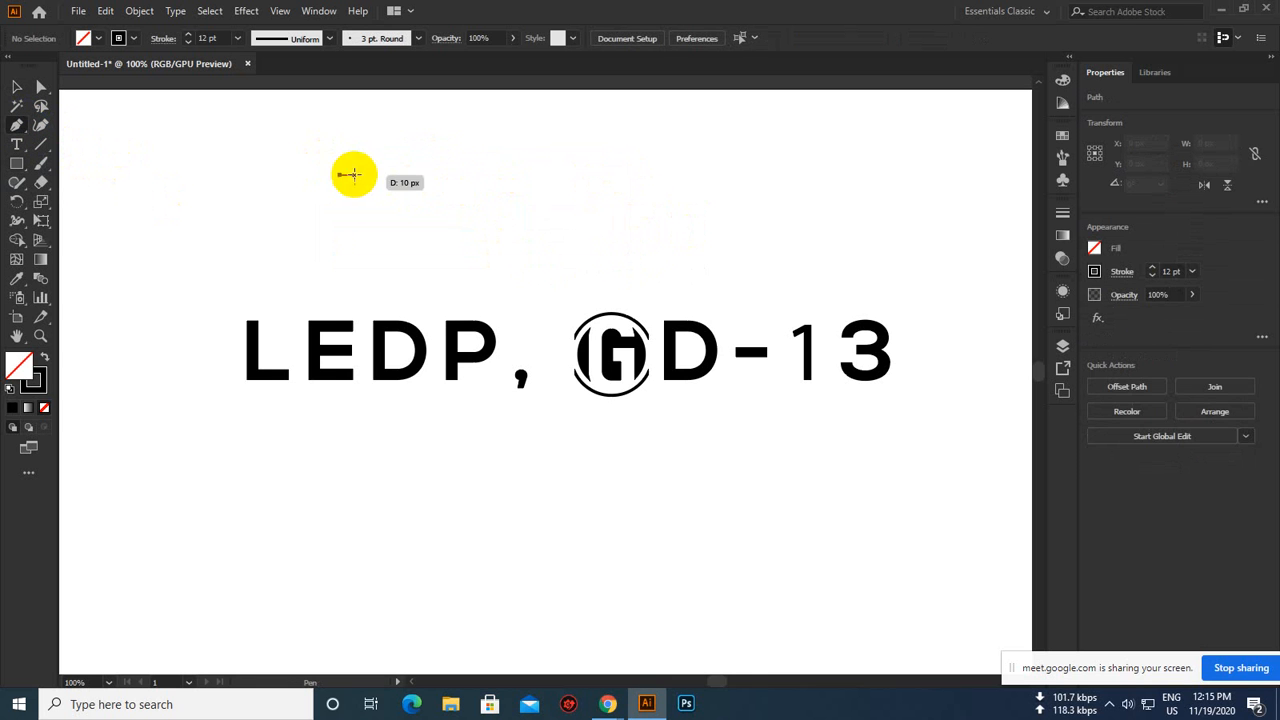
pyautogui.click(583, 168)
pyautogui.click(548, 124)
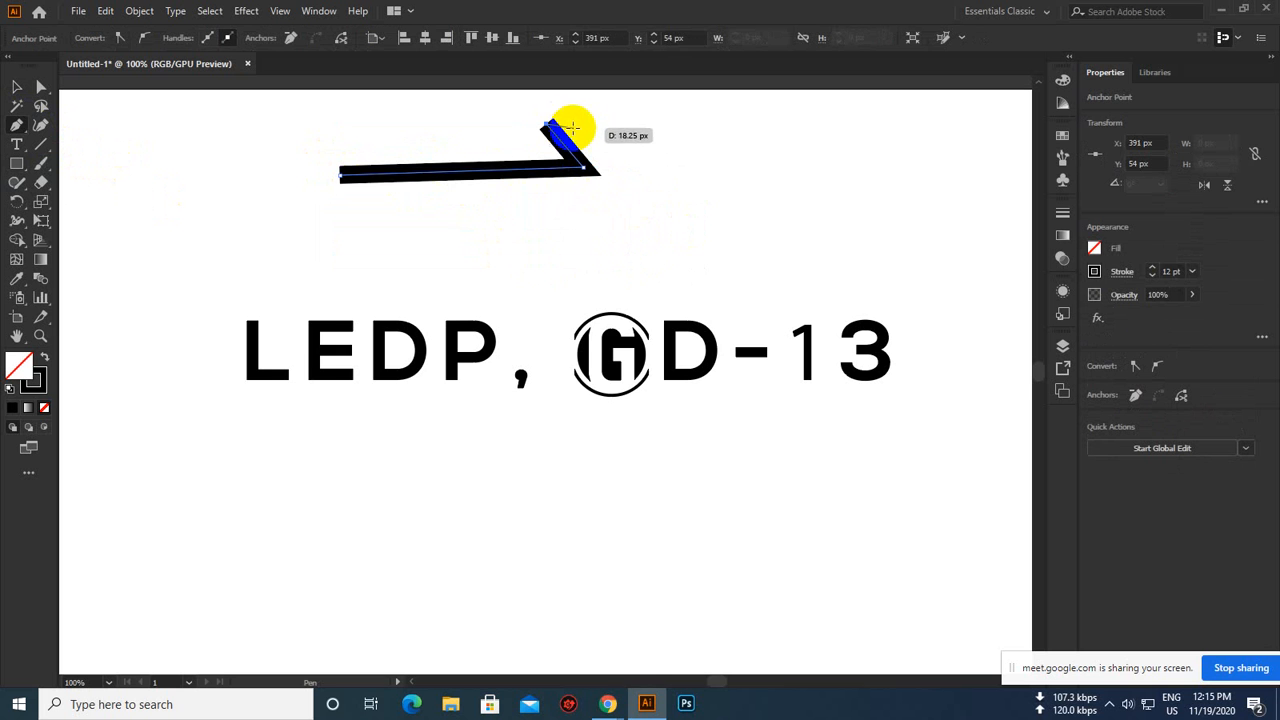
pyautogui.click(748, 183)
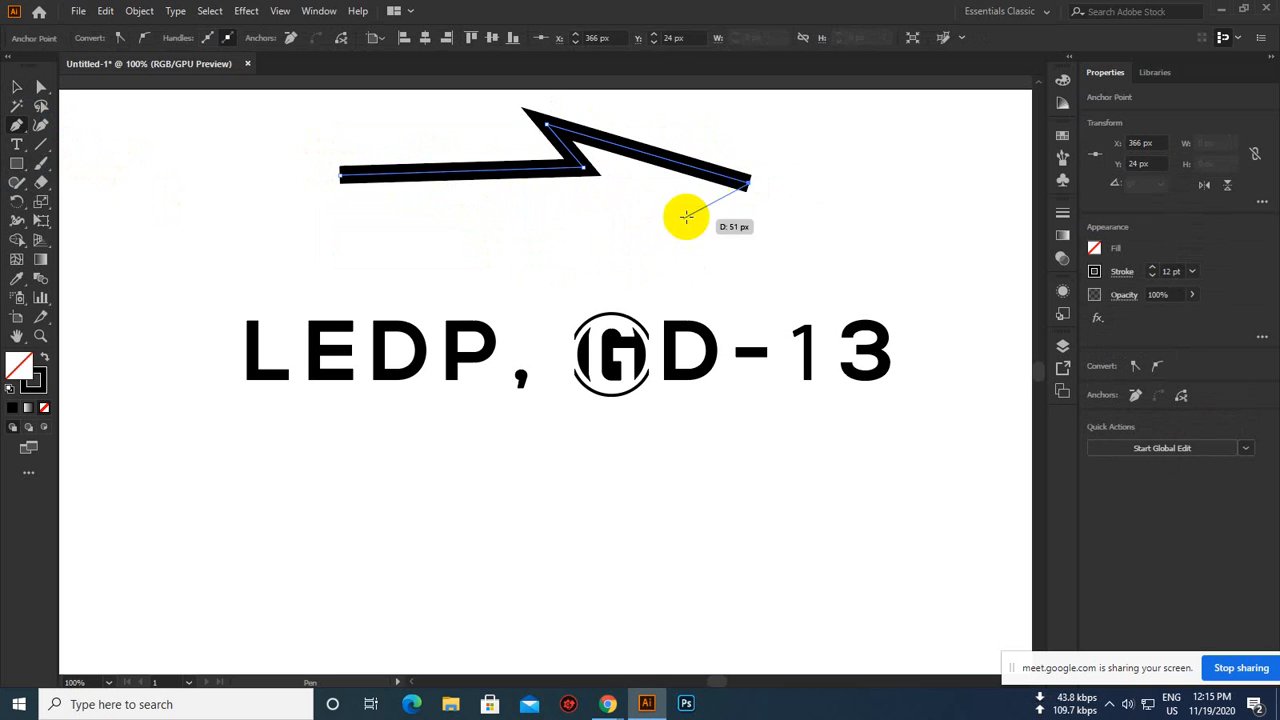
pyautogui.click(600, 293)
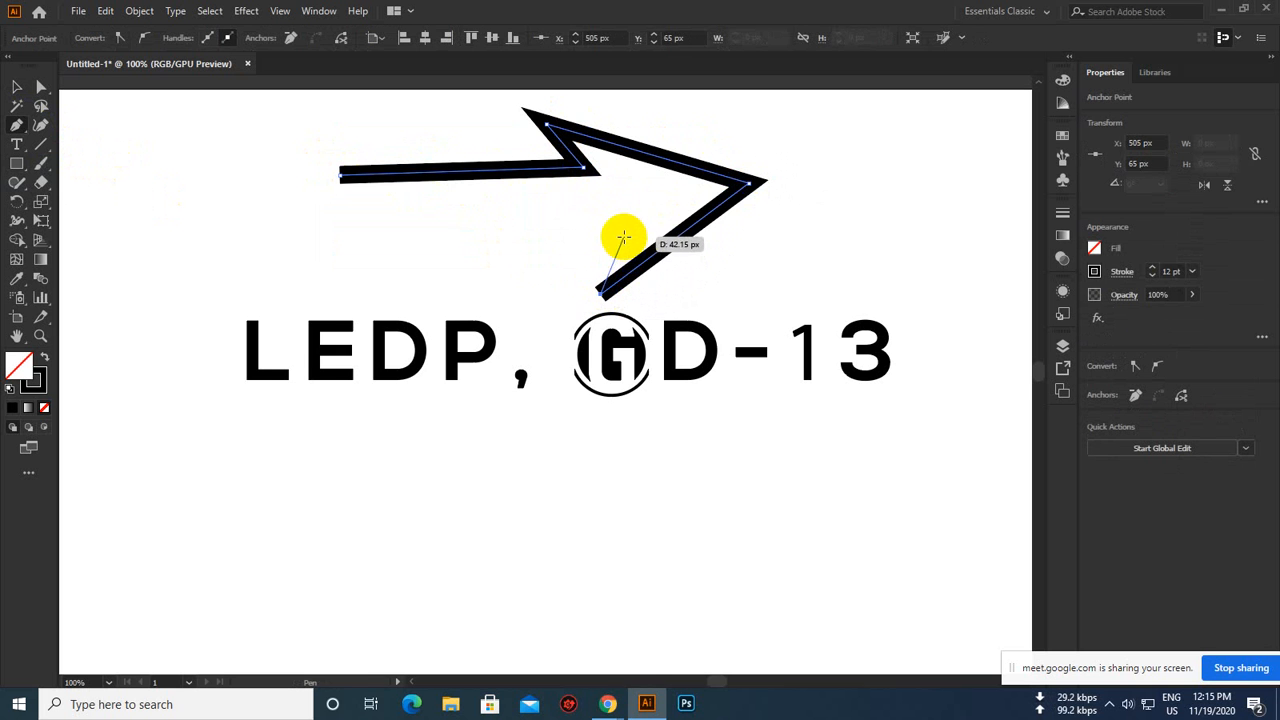
pyautogui.click(612, 234)
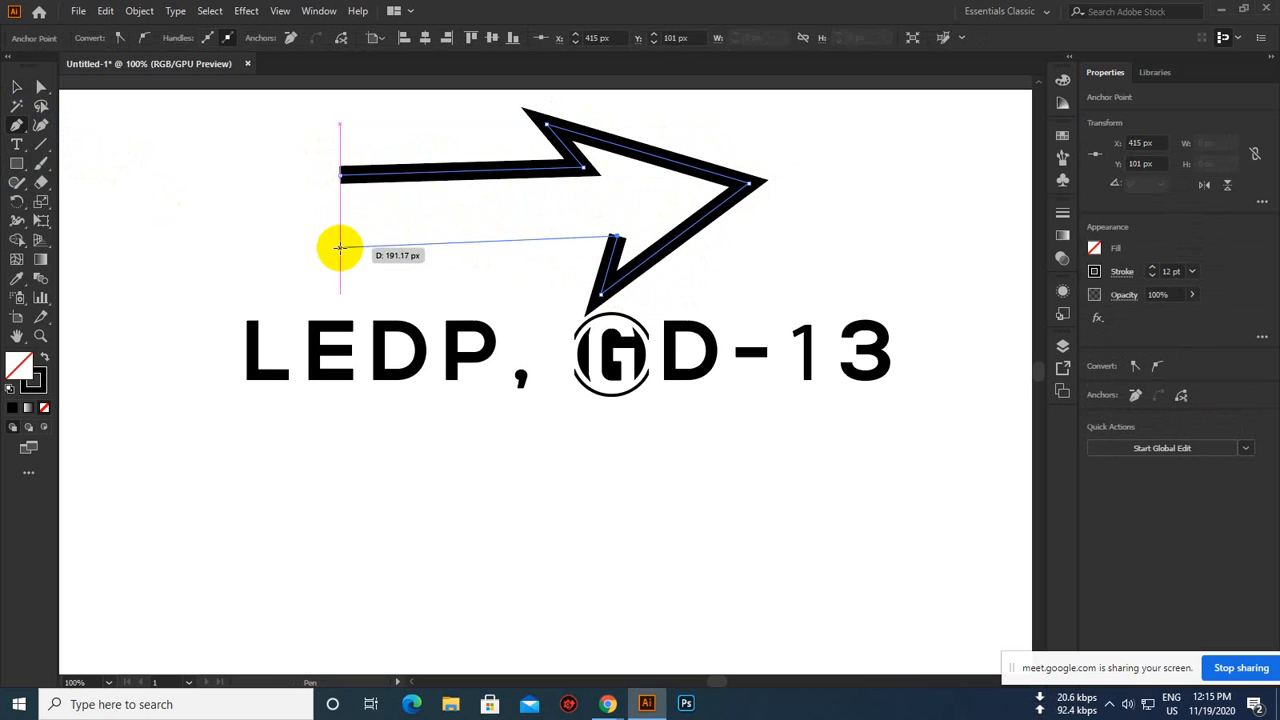
pyautogui.click(340, 248)
pyautogui.click(341, 173)
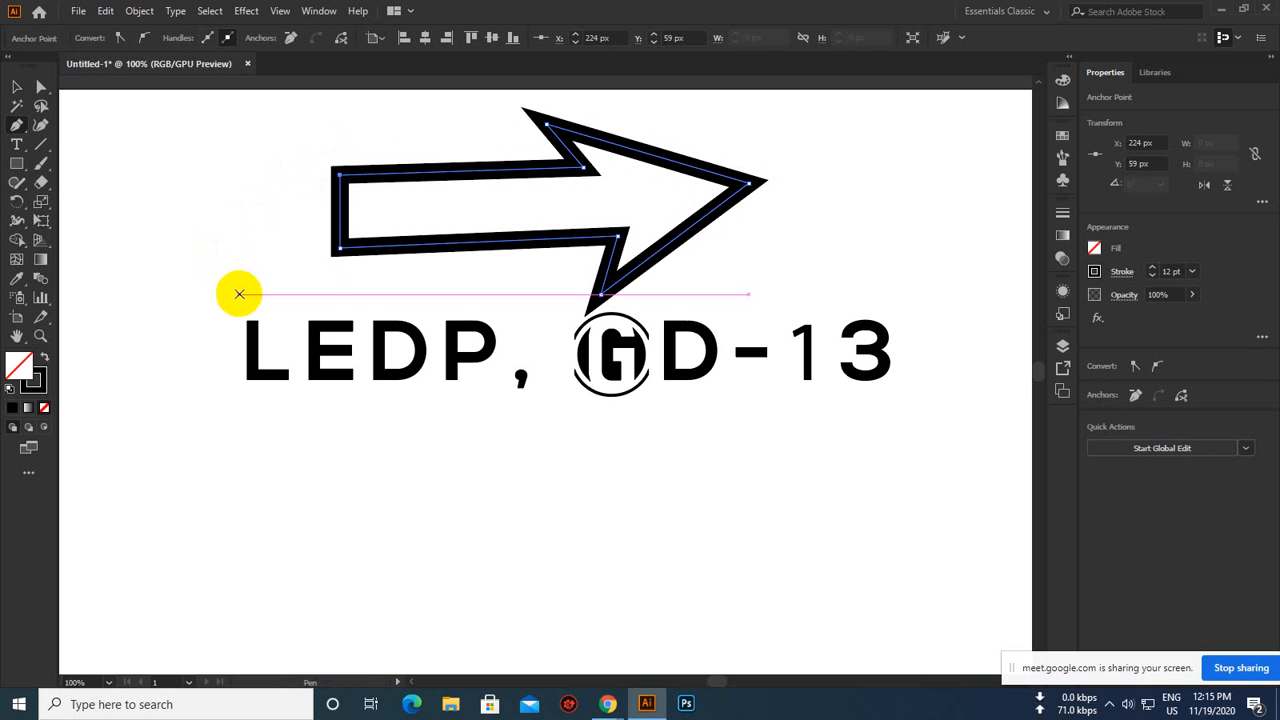
pyautogui.click(19, 90)
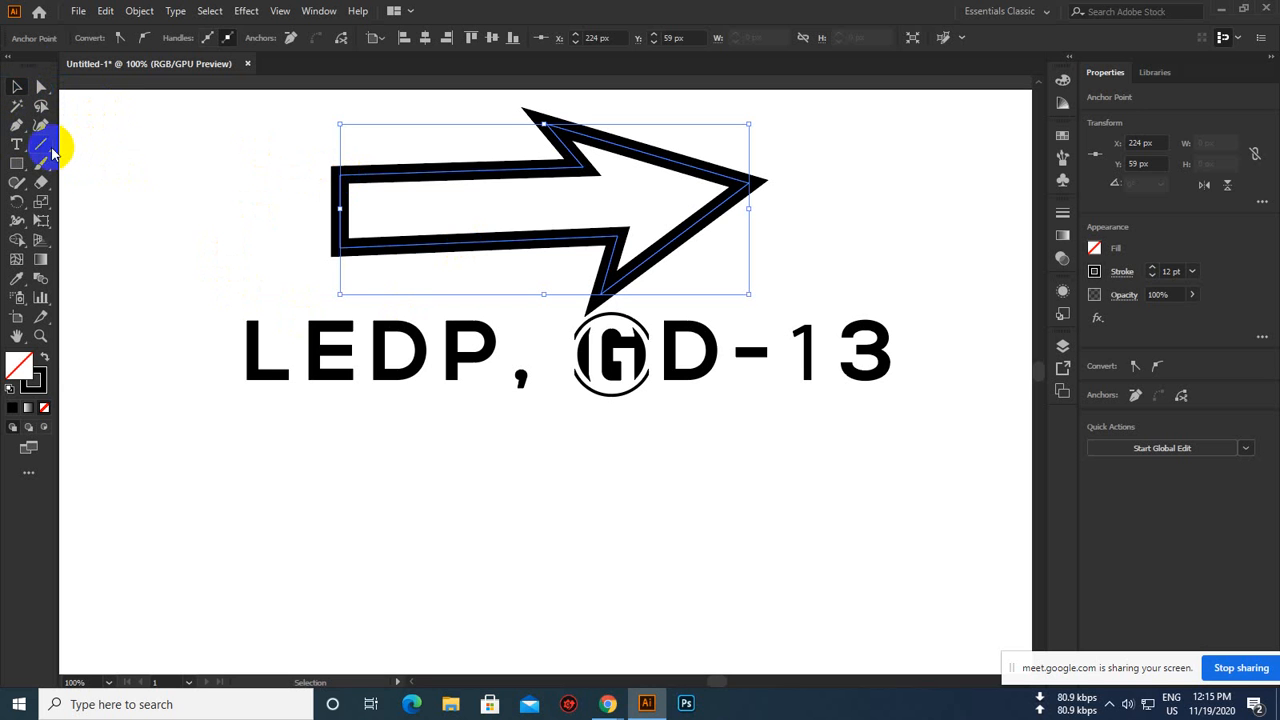
pyautogui.click(183, 112)
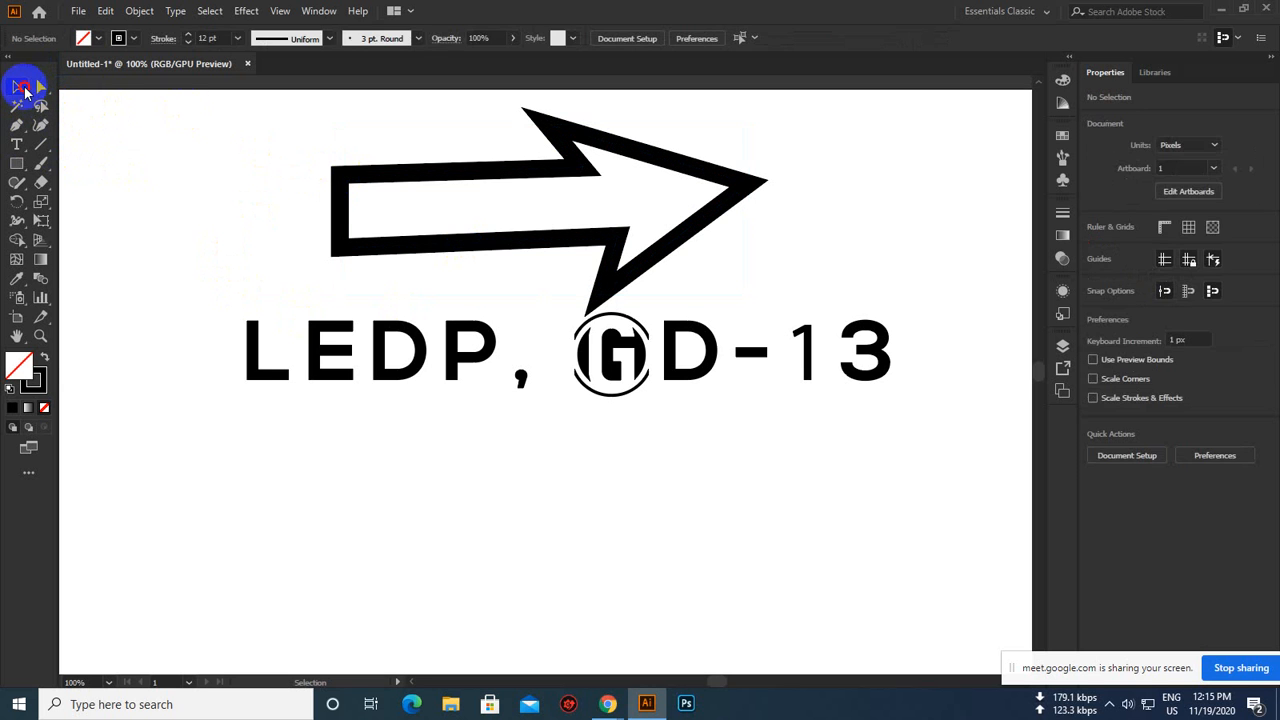
# Fill the arrow with black, set its stroke to none, and move it left above the text
pyautogui.click(455, 174)
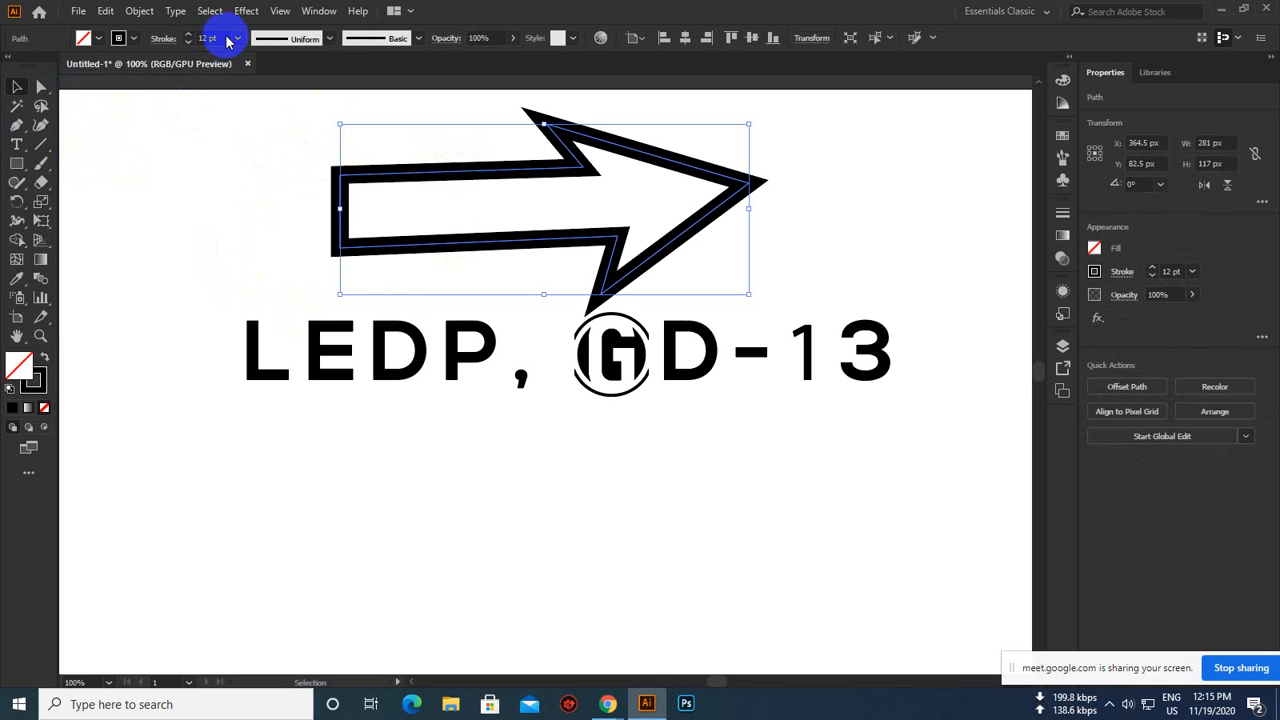
pyautogui.click(86, 38)
pyautogui.click(43, 65)
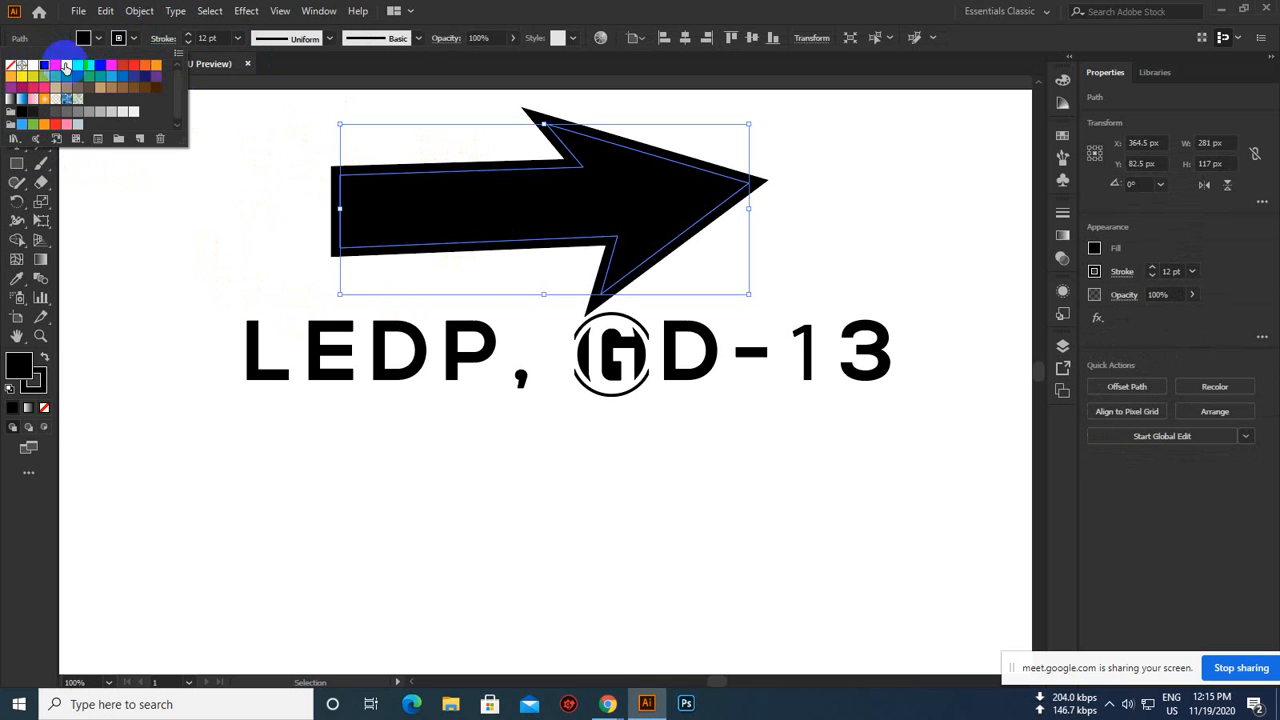
pyautogui.click(84, 38)
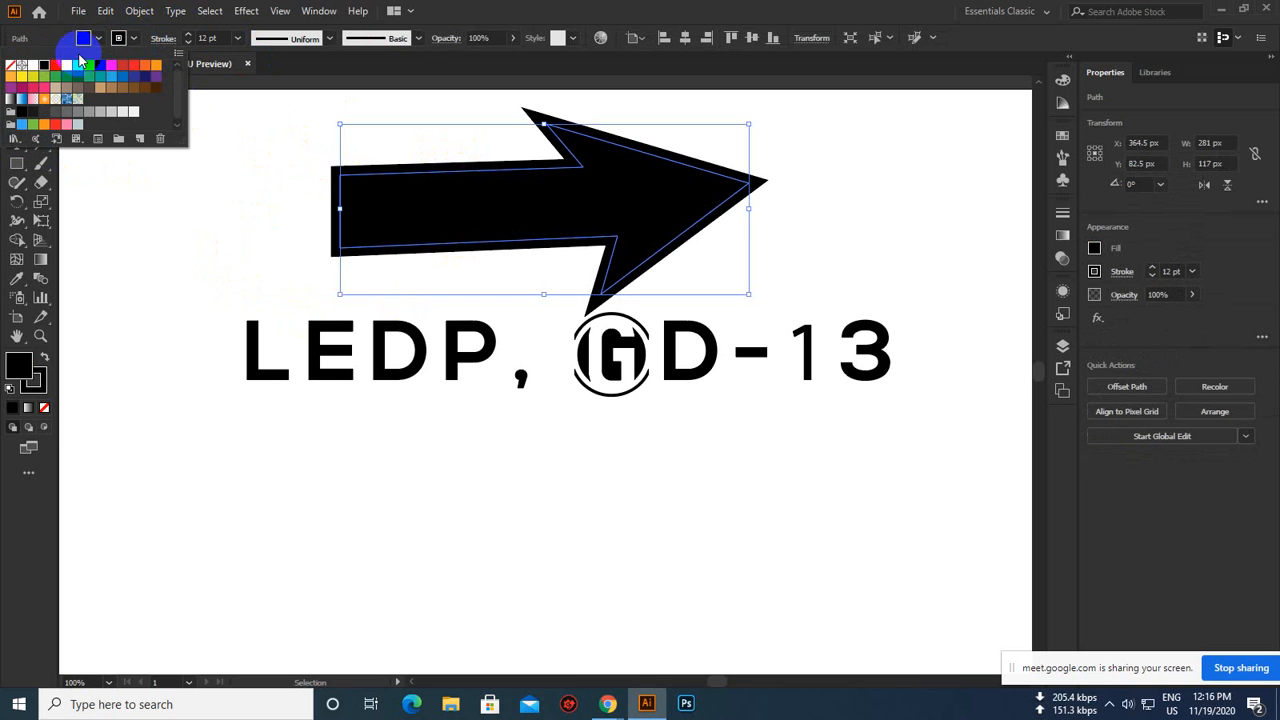
pyautogui.click(11, 65)
pyautogui.click(503, 187)
pyautogui.click(410, 195)
pyautogui.moveTo(410, 195); pyautogui.dragTo(290, 200)
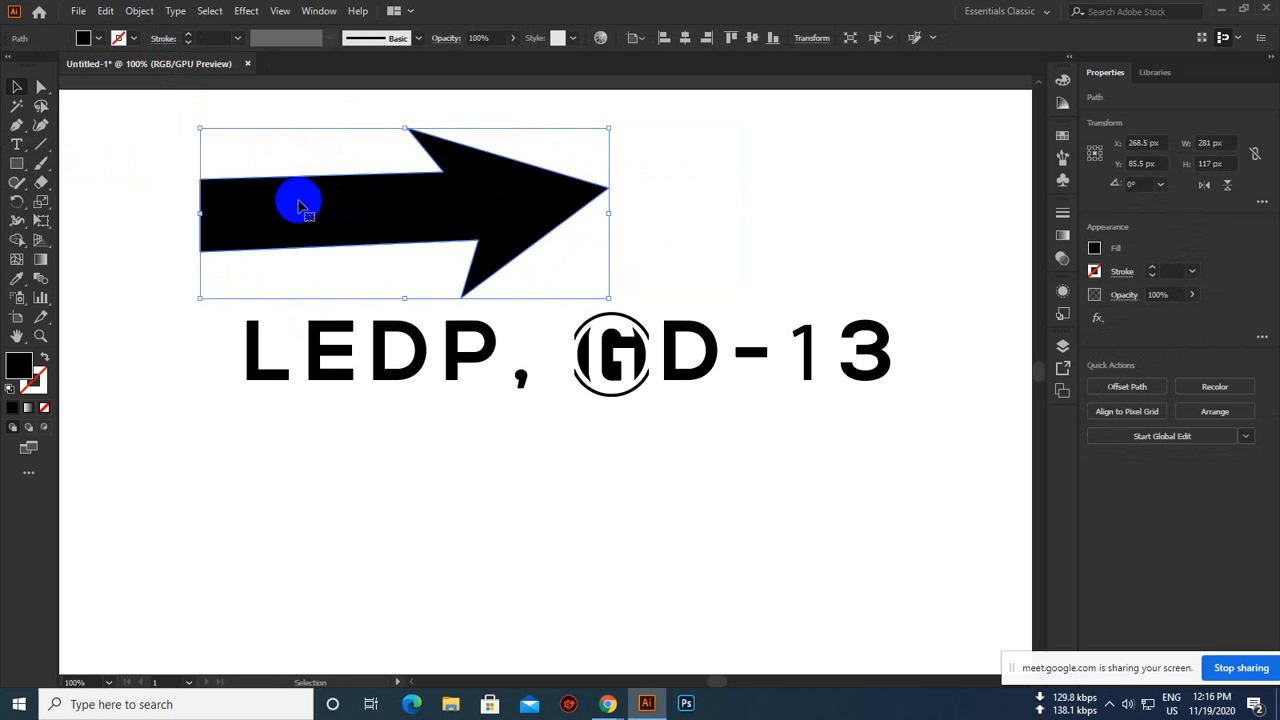
# Convert the arrow into a text area filled with placeholder text using the Area Type tool
pyautogui.click(15, 148)
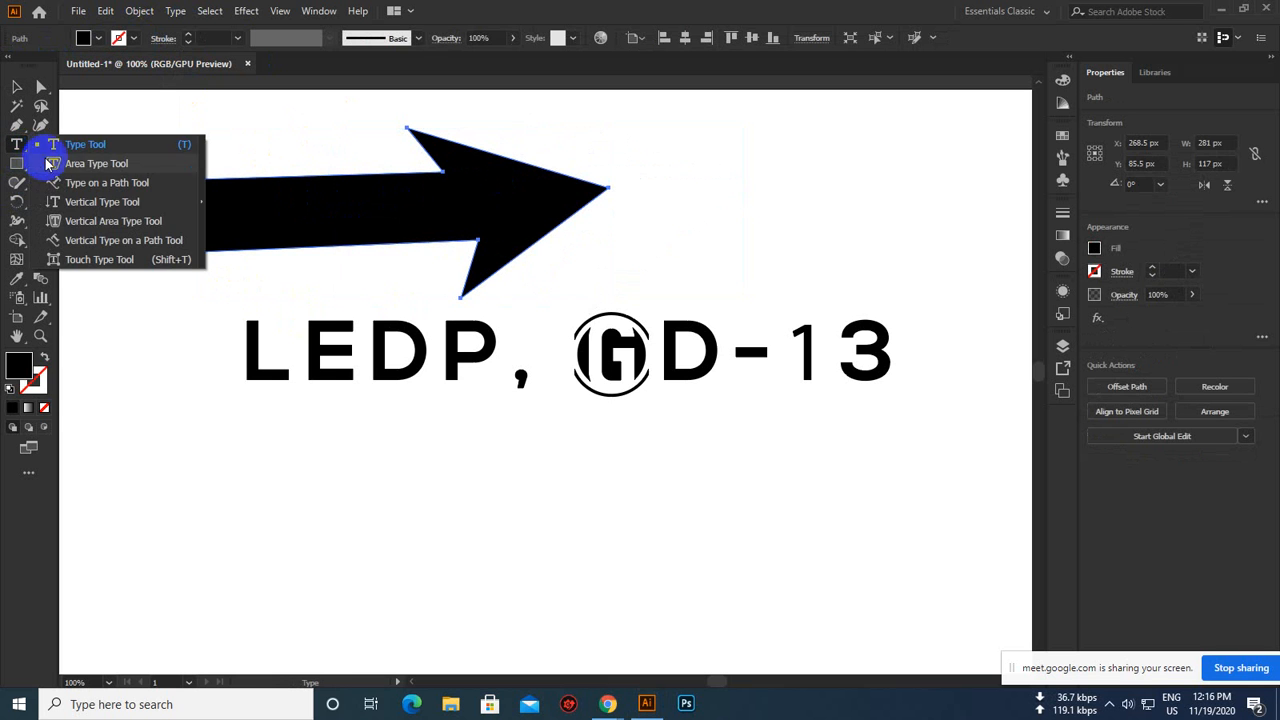
pyautogui.click(60, 163)
pyautogui.click(224, 188)
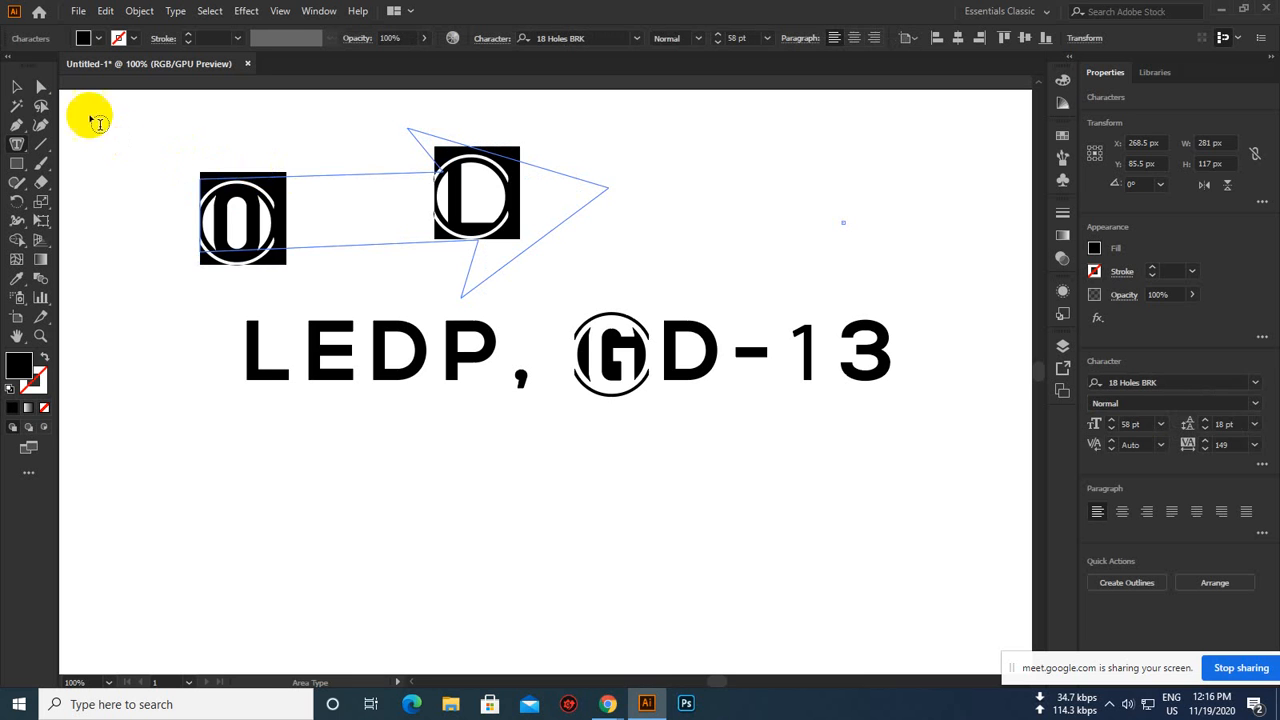
# Move the arrow-shaped text area to the right and delete it
pyautogui.click(16, 87)
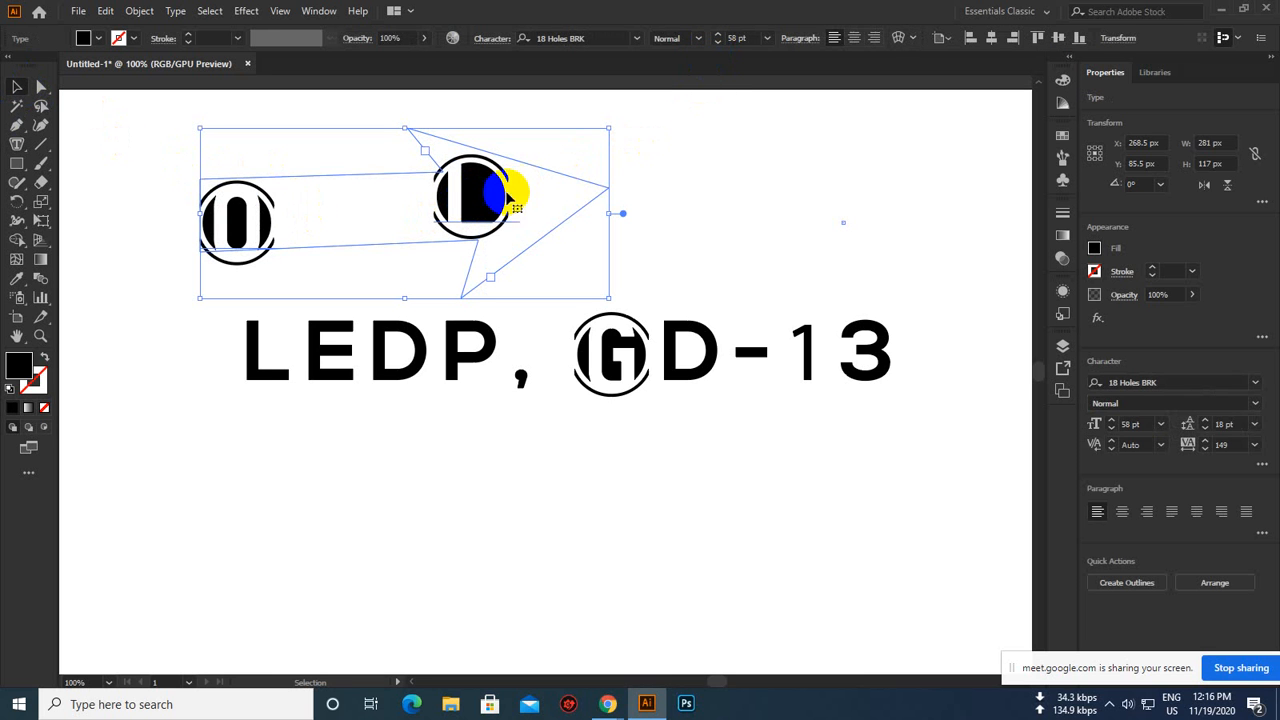
pyautogui.press('t')
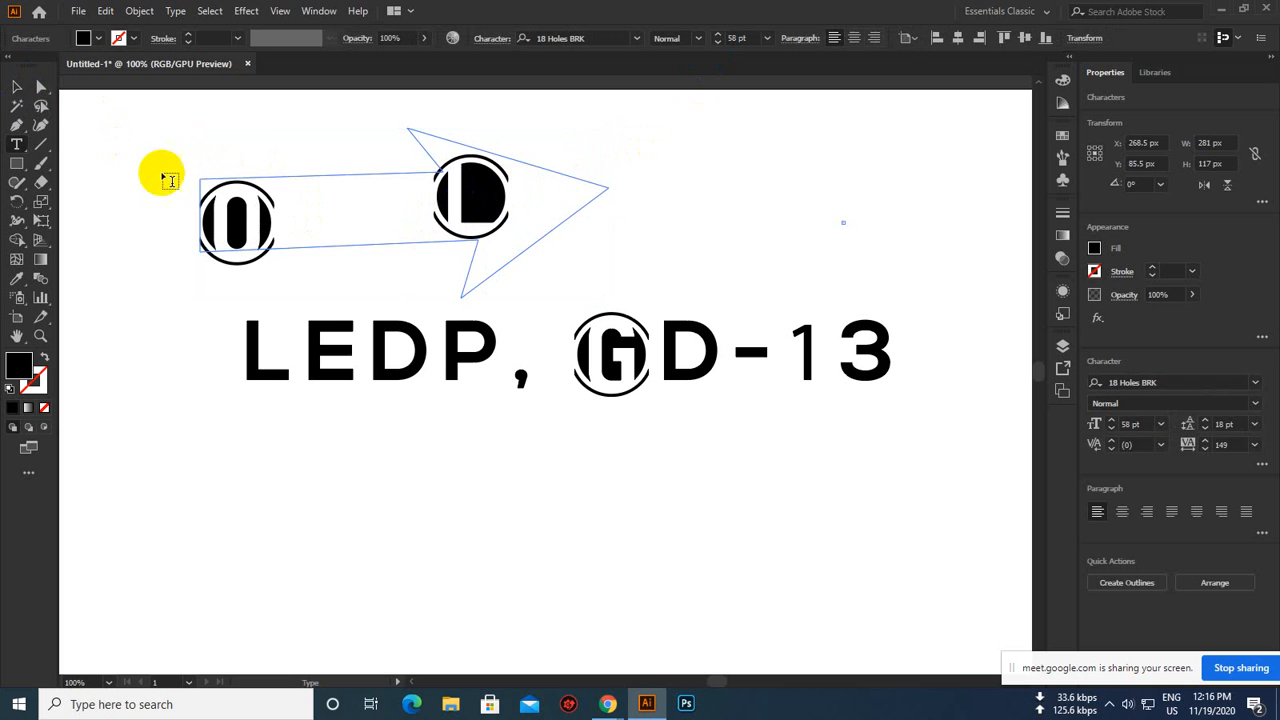
pyautogui.click(16, 87)
pyautogui.moveTo(490, 208); pyautogui.dragTo(697, 213)
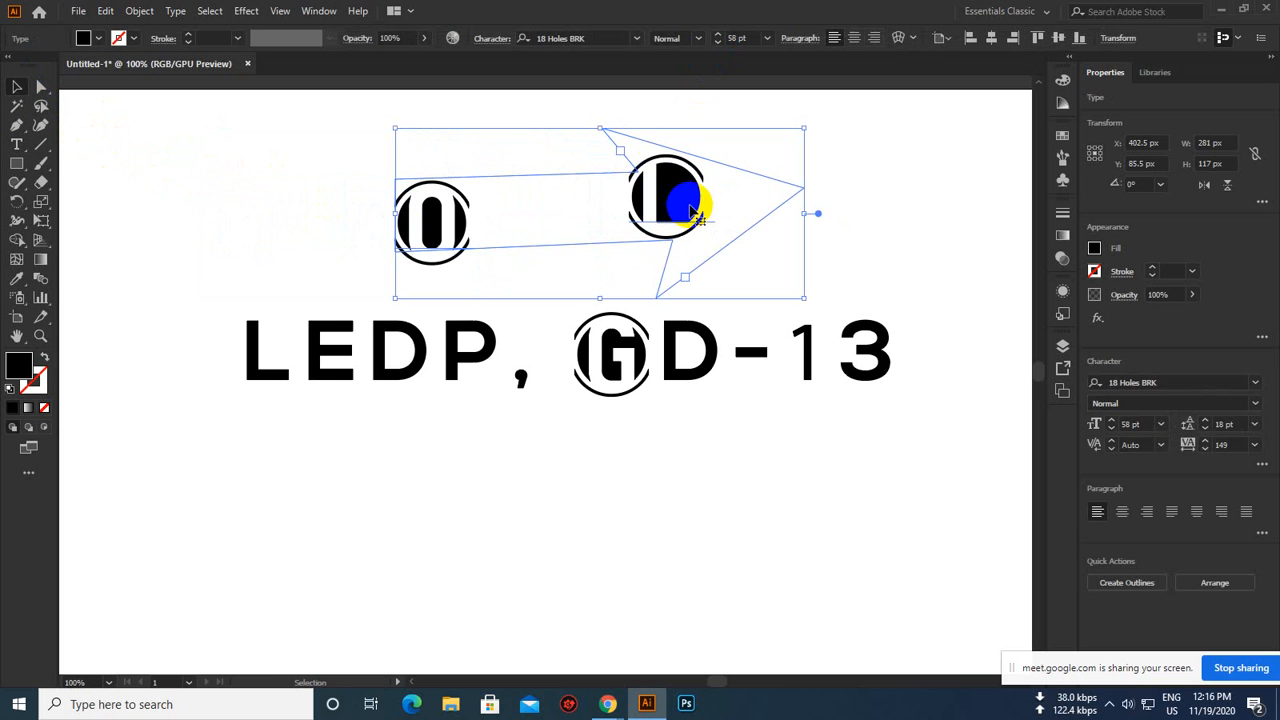
pyautogui.press('Delete')
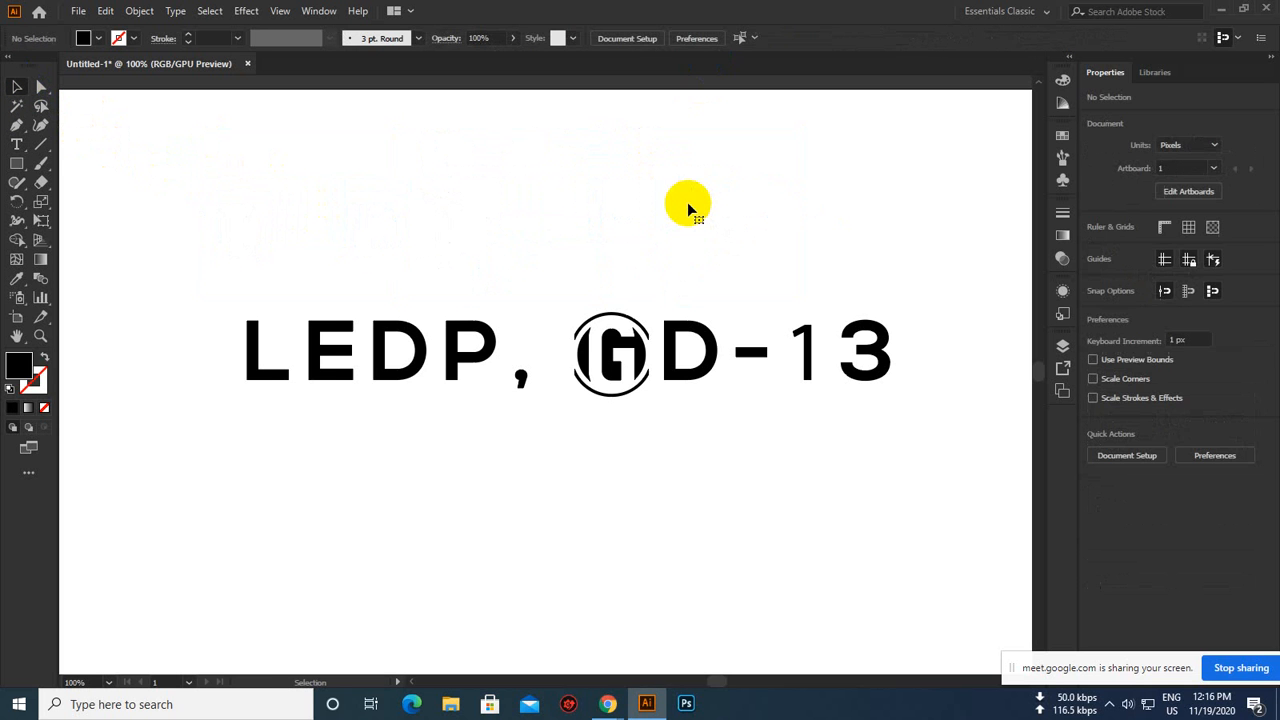
pyautogui.scroll(2, 602, 248)
pyautogui.scroll(-2, 411, 198)
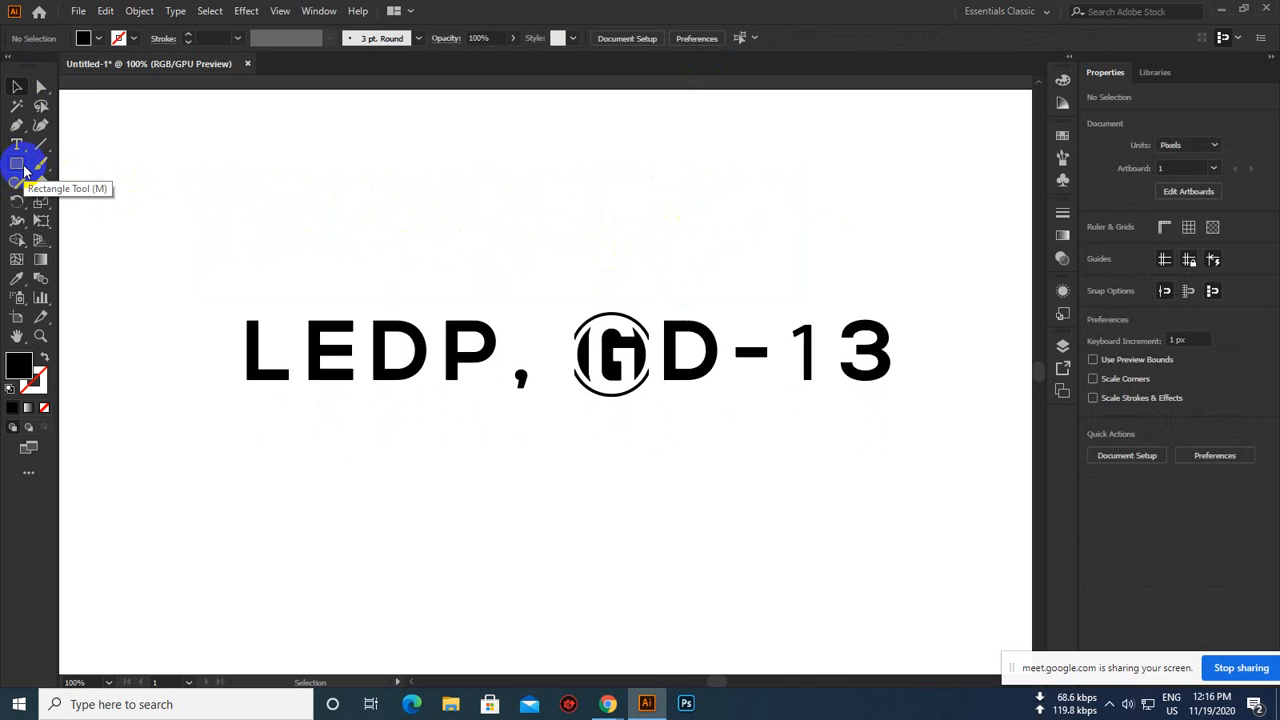
# Draw a black rectangle about 129 by 69 px above the text, move it slightly left, and delete it
pyautogui.moveTo(24, 170); pyautogui.dragTo(55, 170)
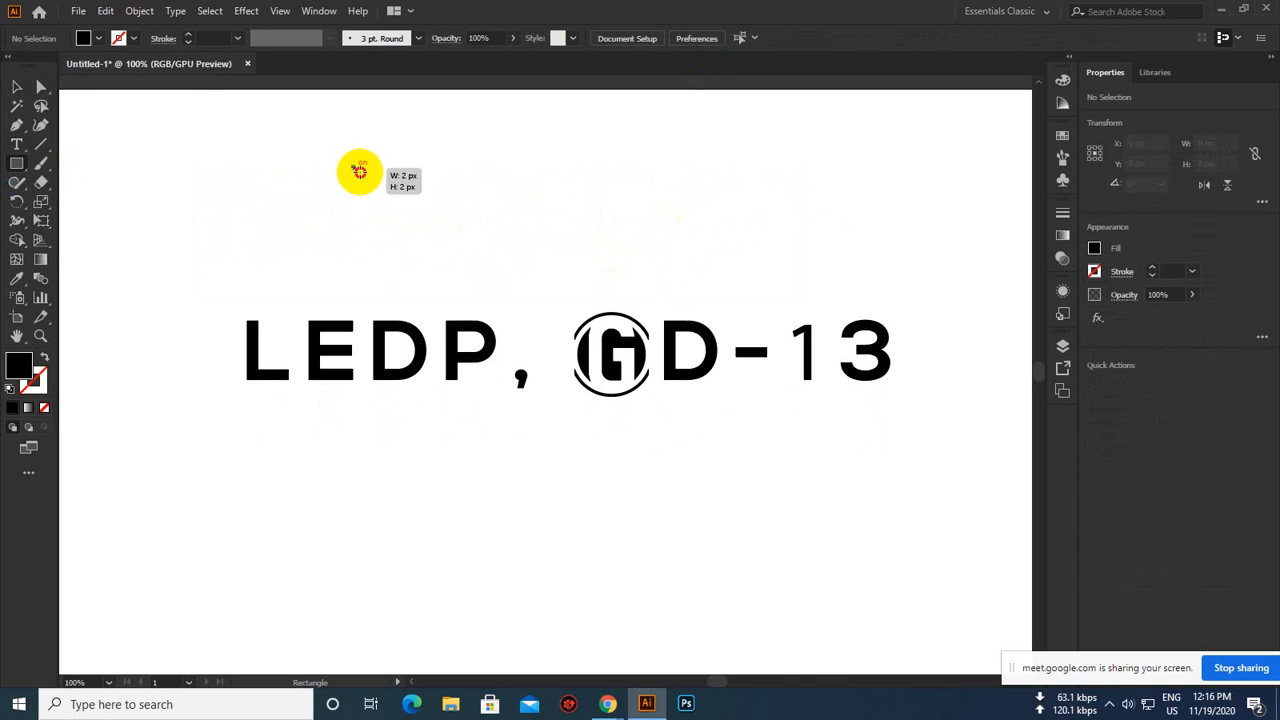
pyautogui.moveTo(352, 165); pyautogui.dragTo(540, 263)
pyautogui.click(16, 87)
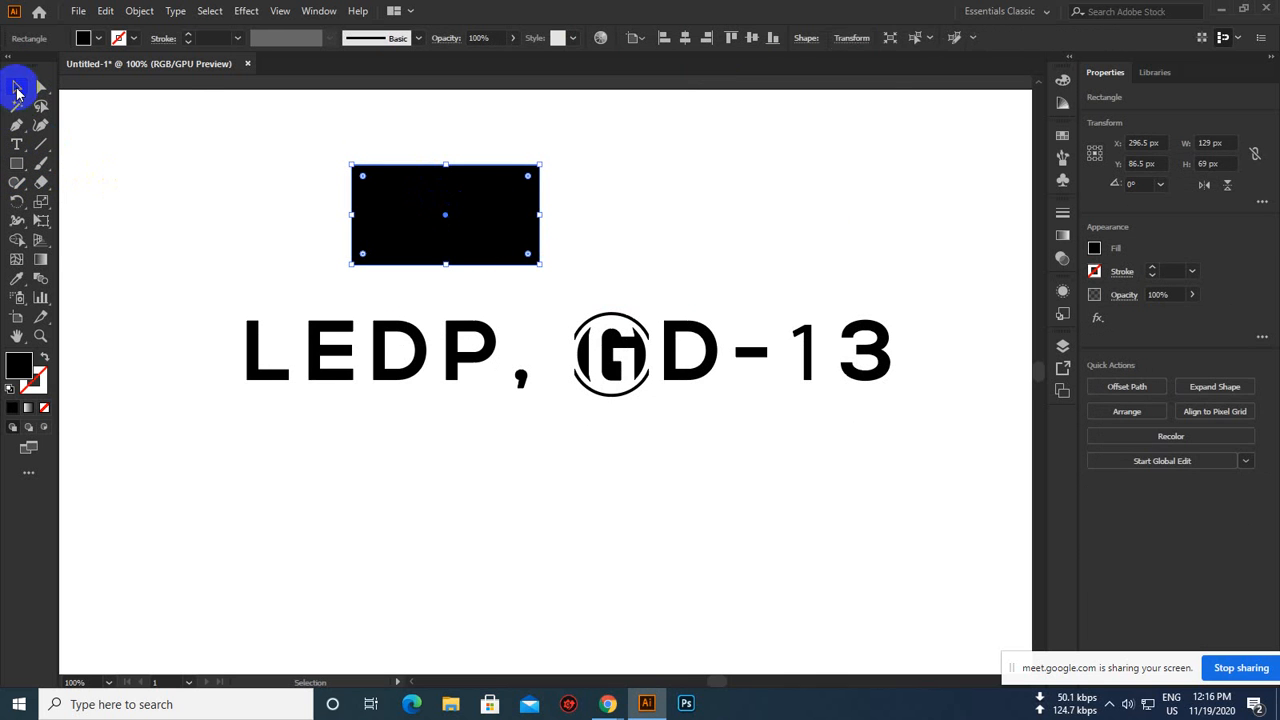
pyautogui.moveTo(516, 200); pyautogui.dragTo(452, 205)
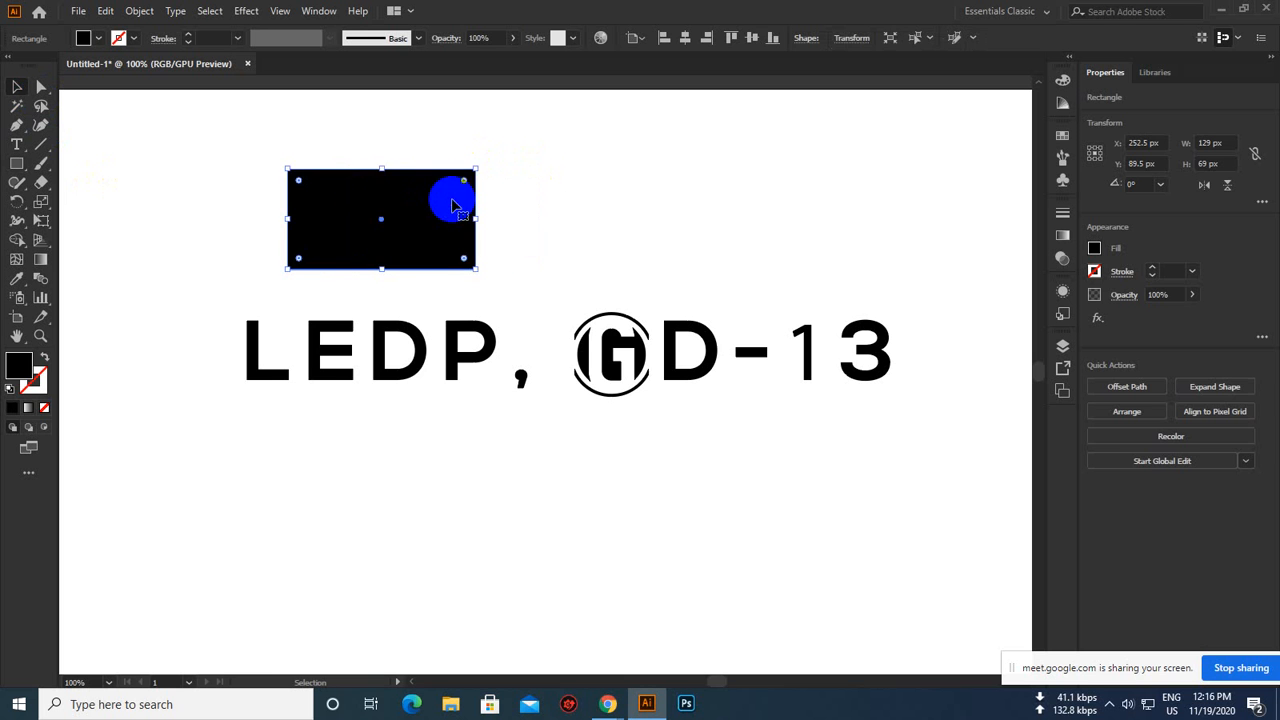
pyautogui.press('Delete')
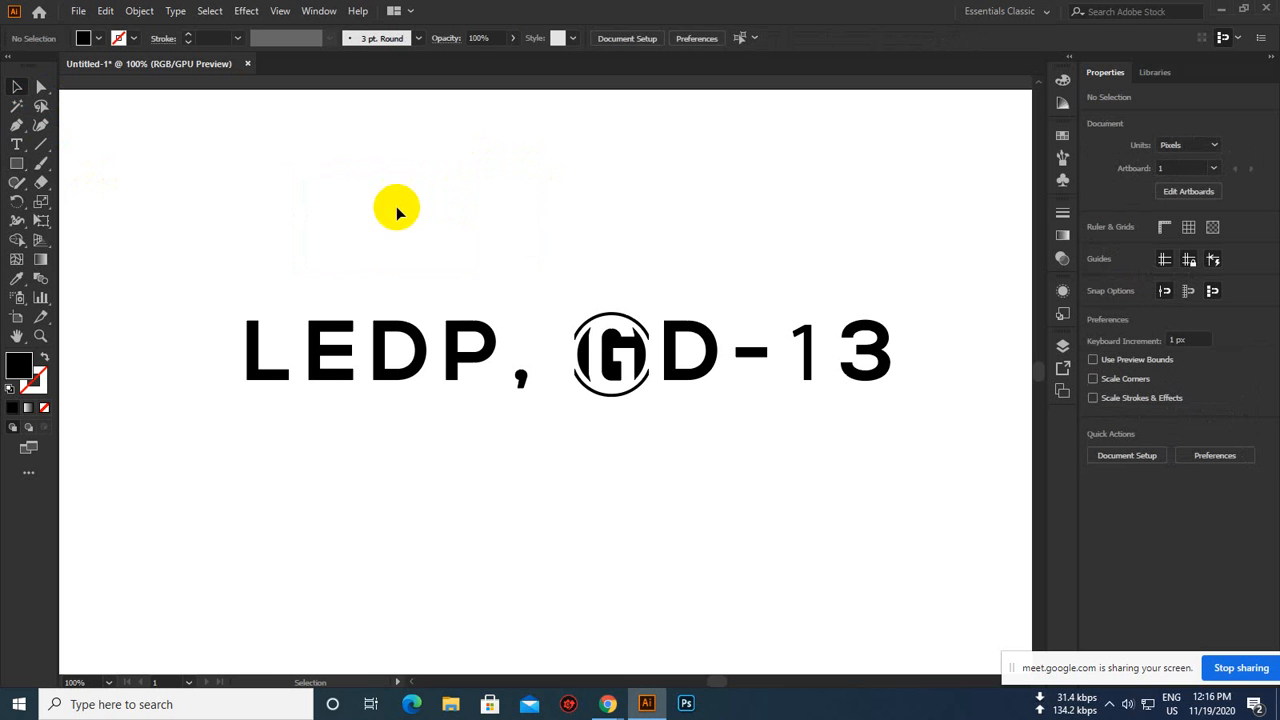
pyautogui.click(18, 145)
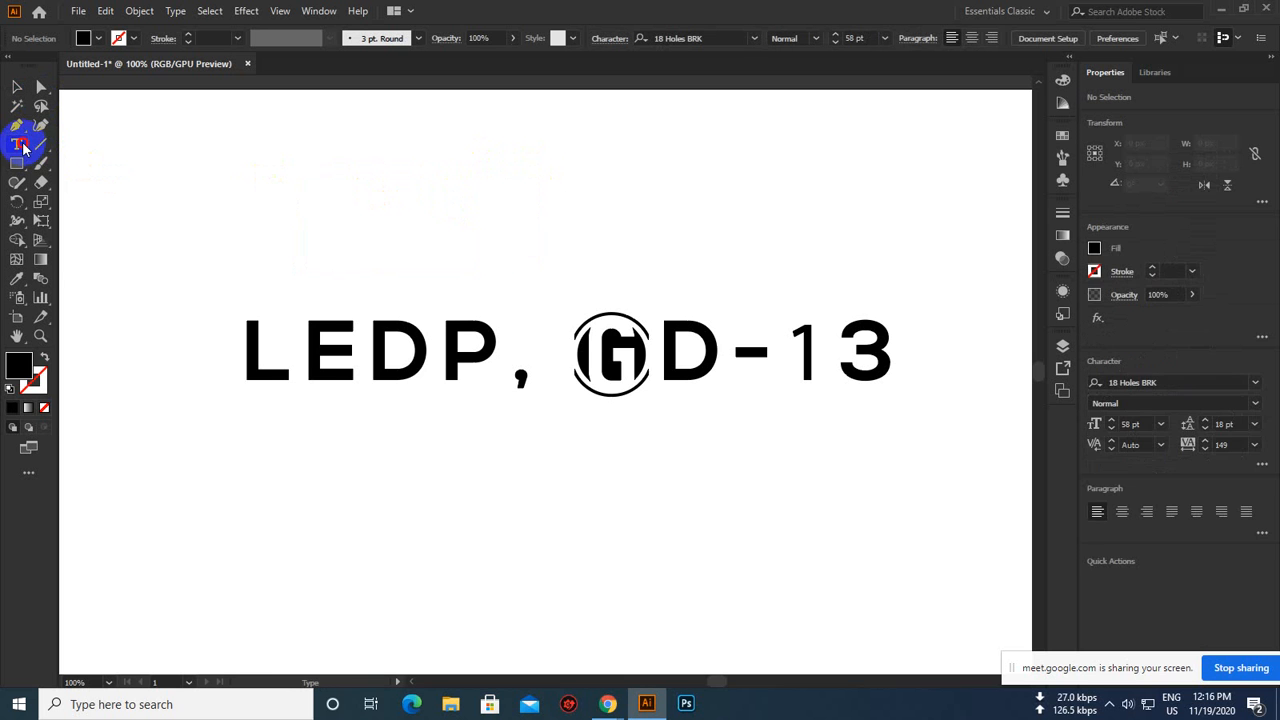
pyautogui.click(24, 147)
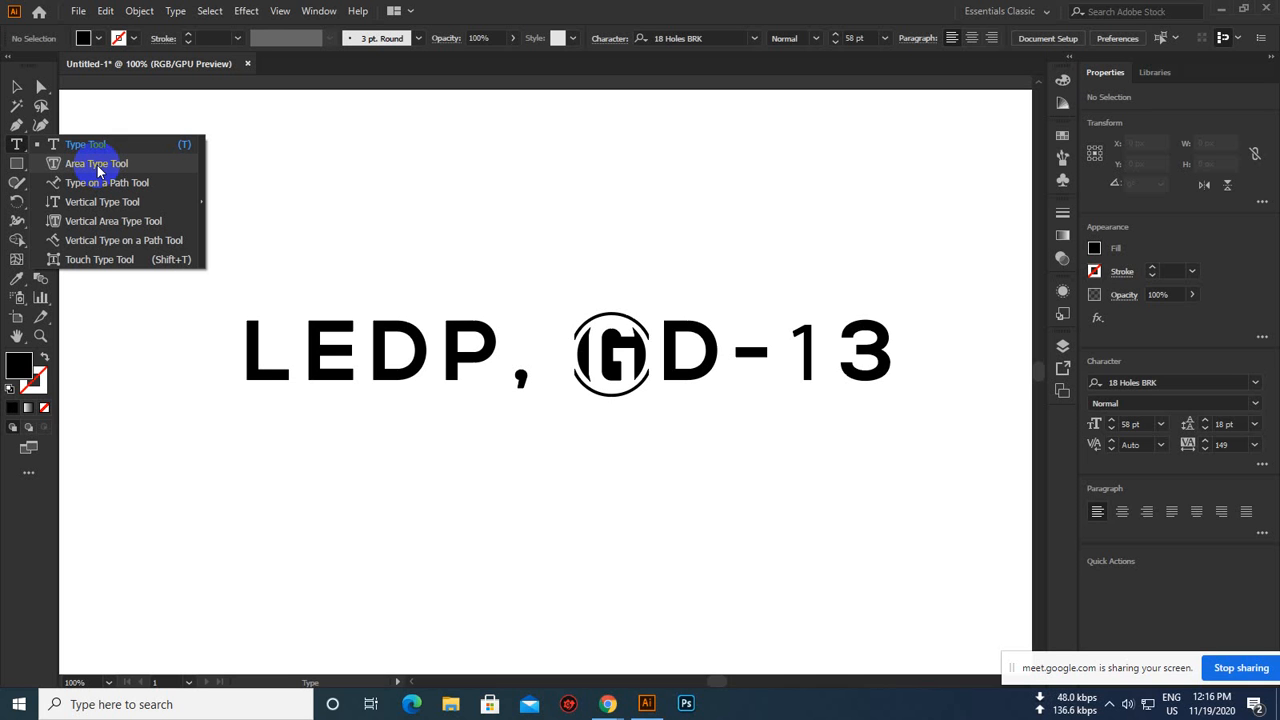
pyautogui.click(18, 150)
pyautogui.click(18, 150)
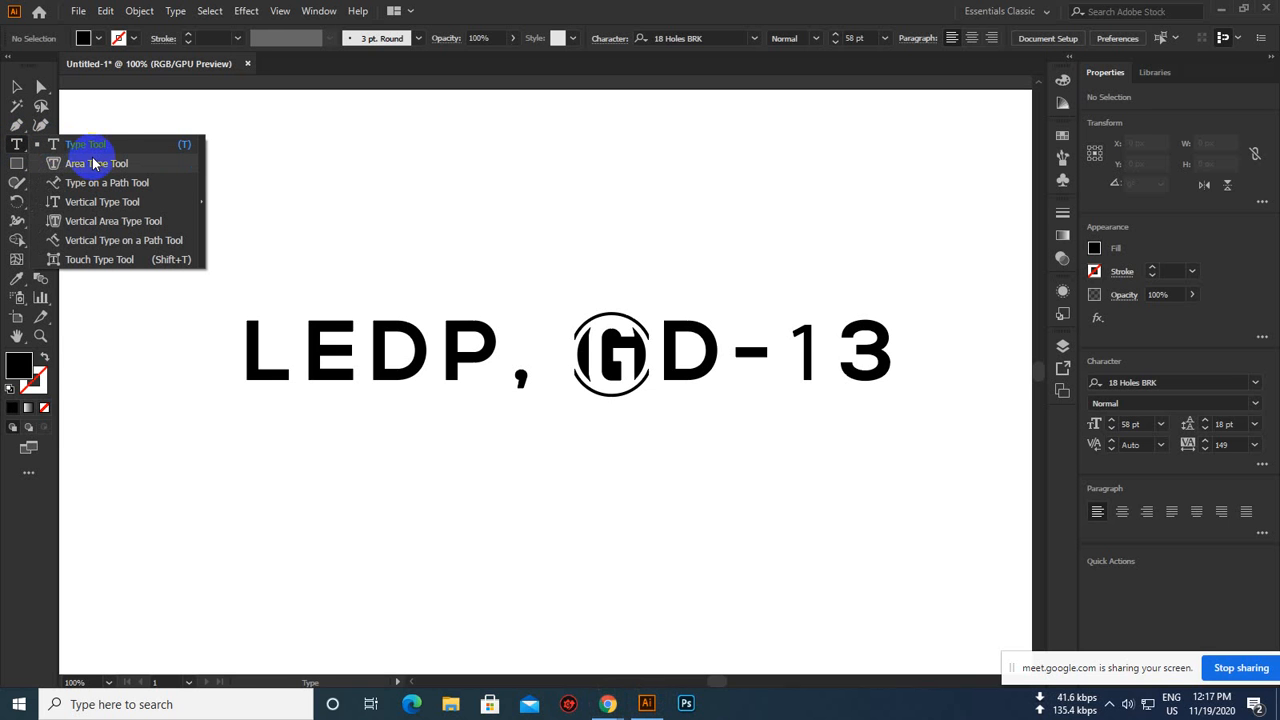
pyautogui.click(549, 6)
# Move the text "LEDP, GD-13" down to about Y 322 px to free the space above it
pyautogui.scroll(-1, 560, 235)
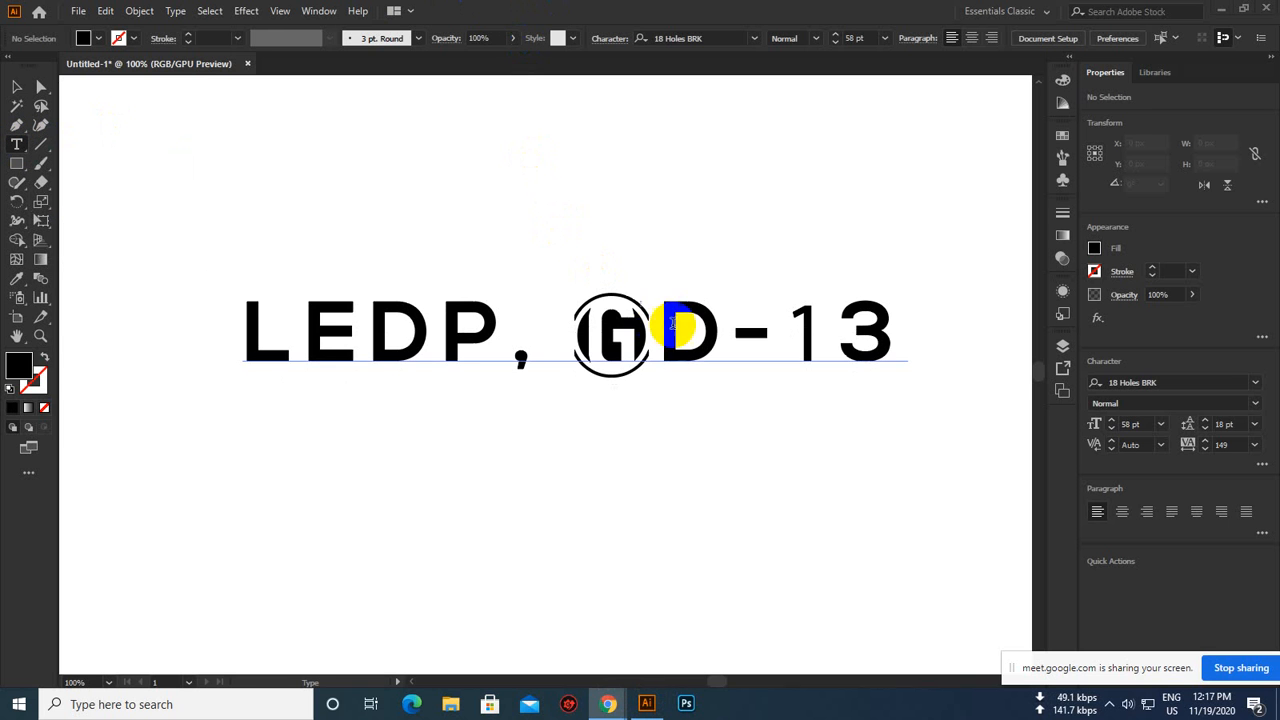
pyautogui.click(17, 87)
pyautogui.moveTo(676, 337); pyautogui.dragTo(680, 505)
# Draw a black rectangle about 213 by 143 px above the text with the Rectangle tool and keep it selected
pyautogui.click(22, 166)
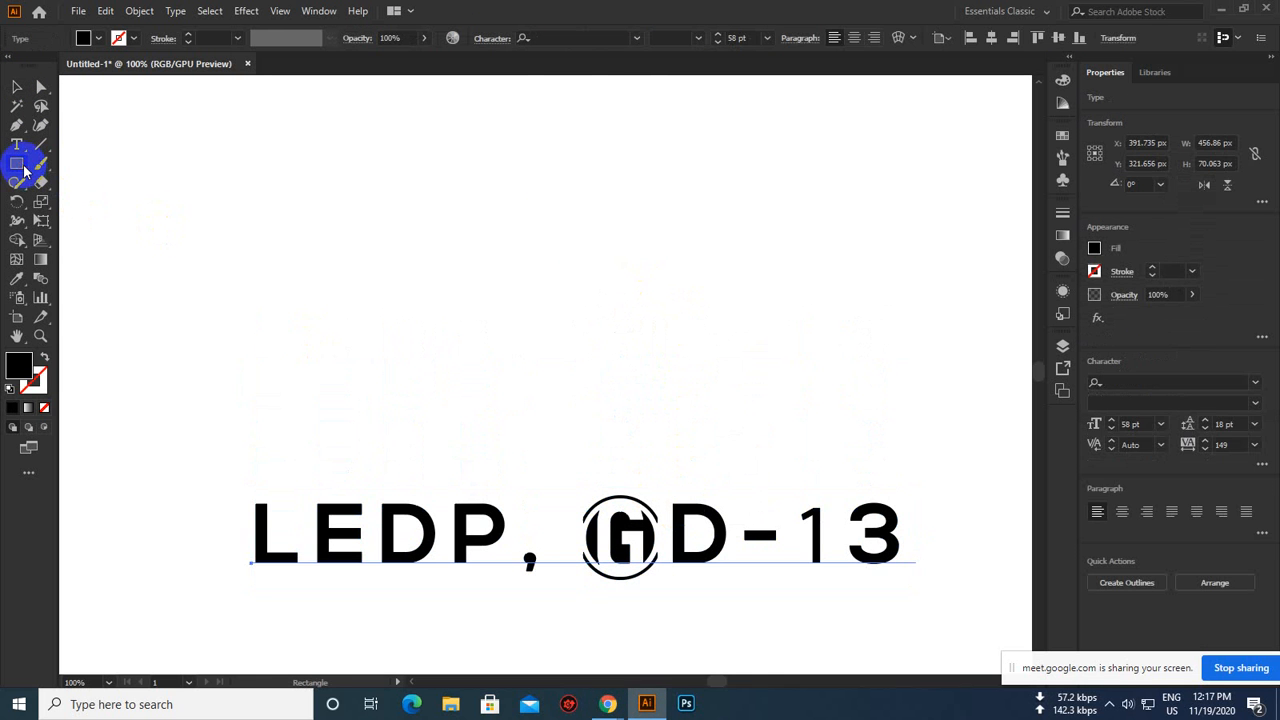
pyautogui.moveTo(469, 206)
pyautogui.mouseDown()
pyautogui.moveTo(677, 360)
pyautogui.moveTo(779, 411)
pyautogui.mouseUp()
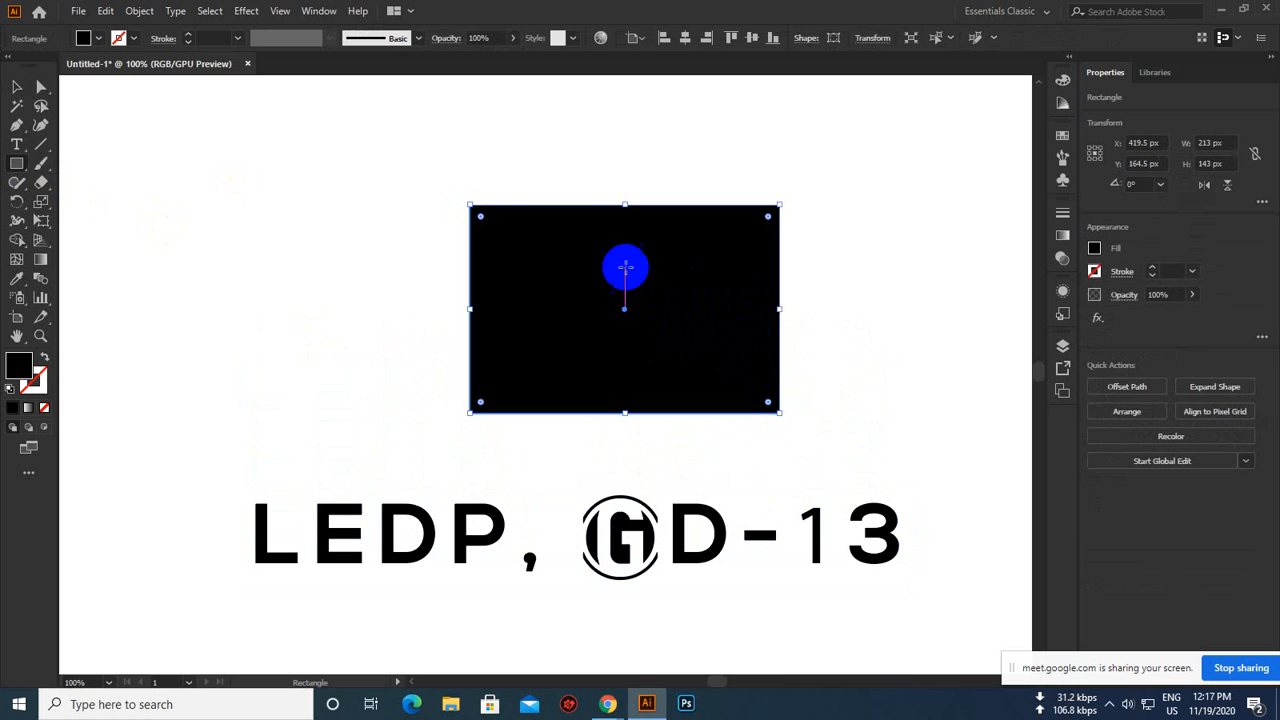
pyautogui.click(16, 146)
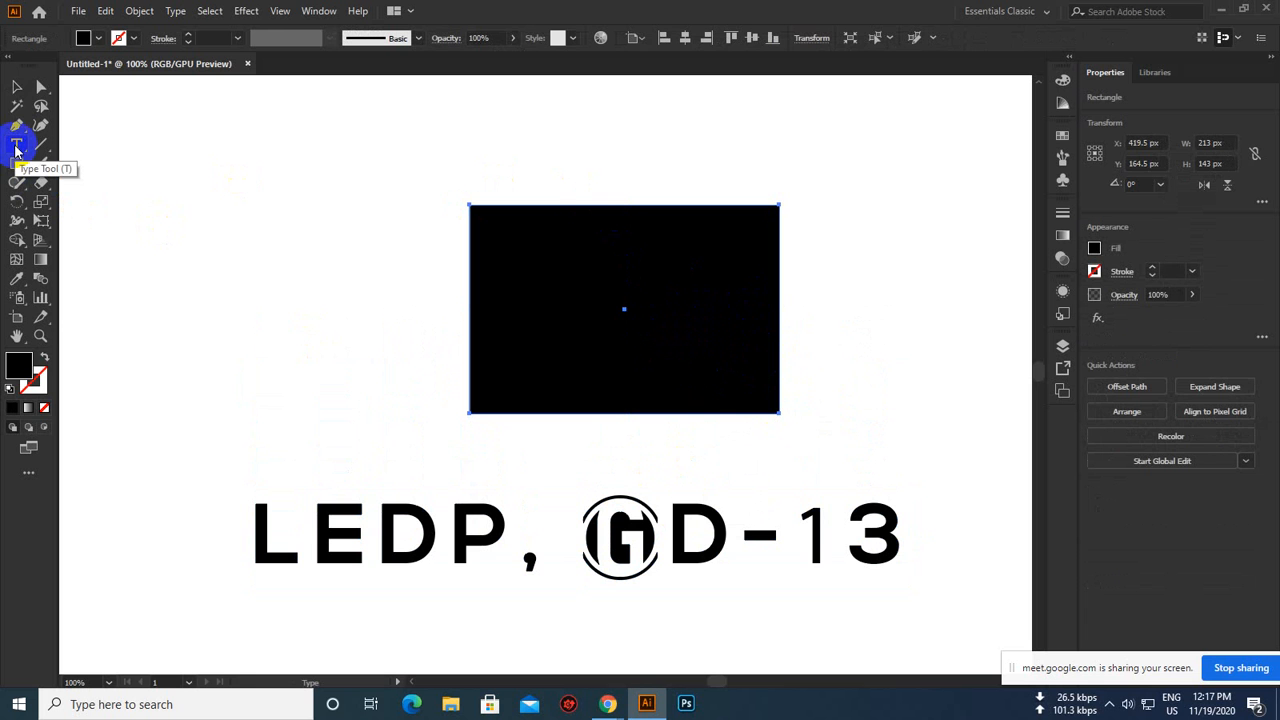
pyautogui.click(16, 87)
pyautogui.click(545, 295)
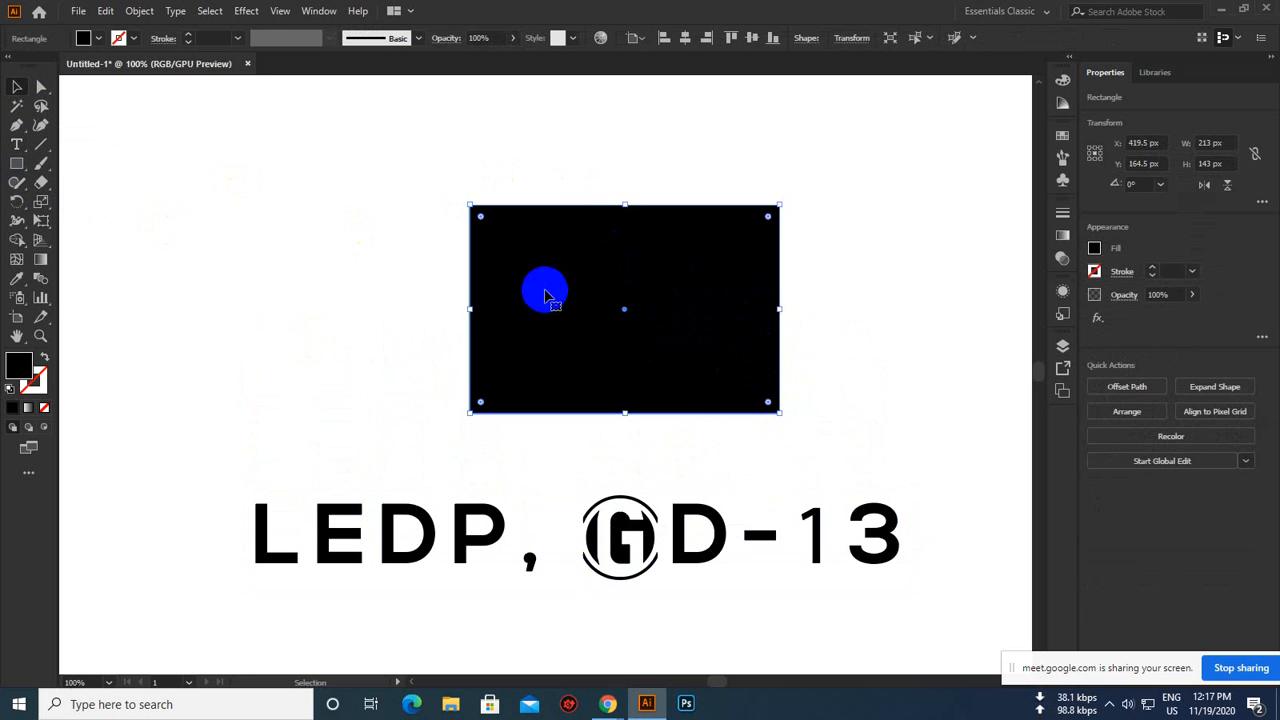
# Round all four corners of the rectangle to a radius of 71.5 px with the Direct Selection tool
pyautogui.click(41, 87)
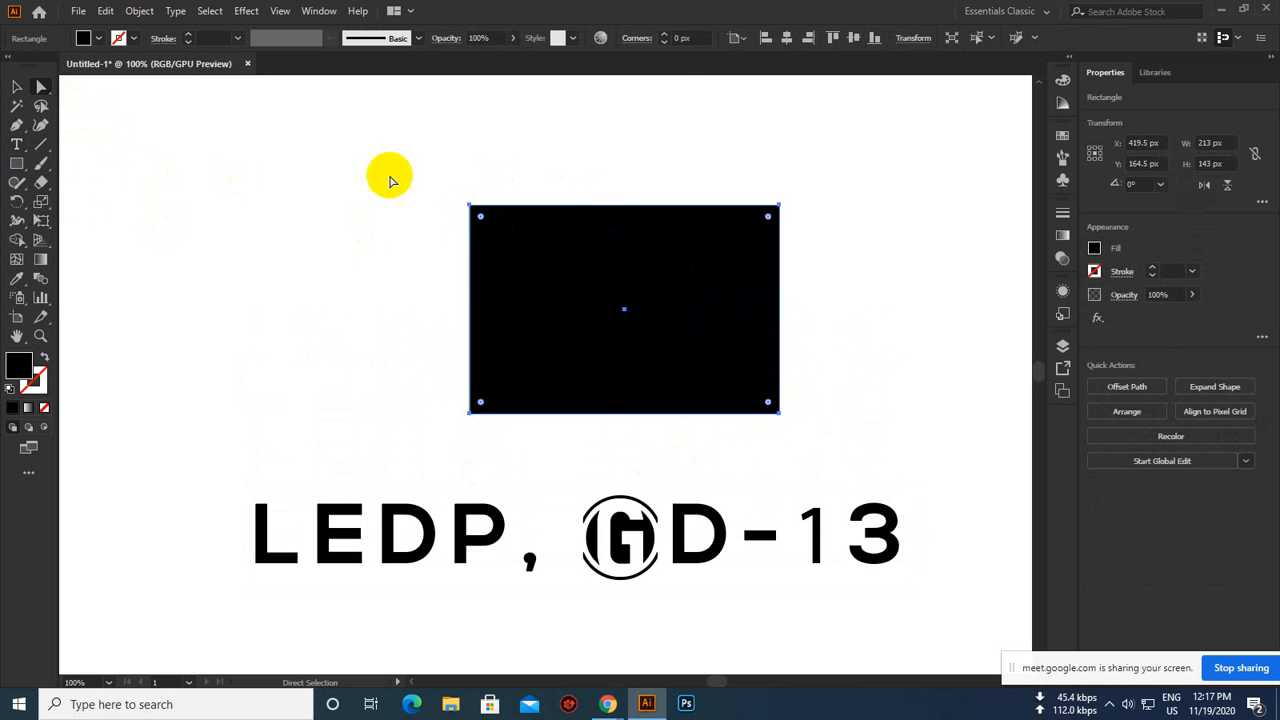
pyautogui.moveTo(481, 216); pyautogui.dragTo(650, 360)
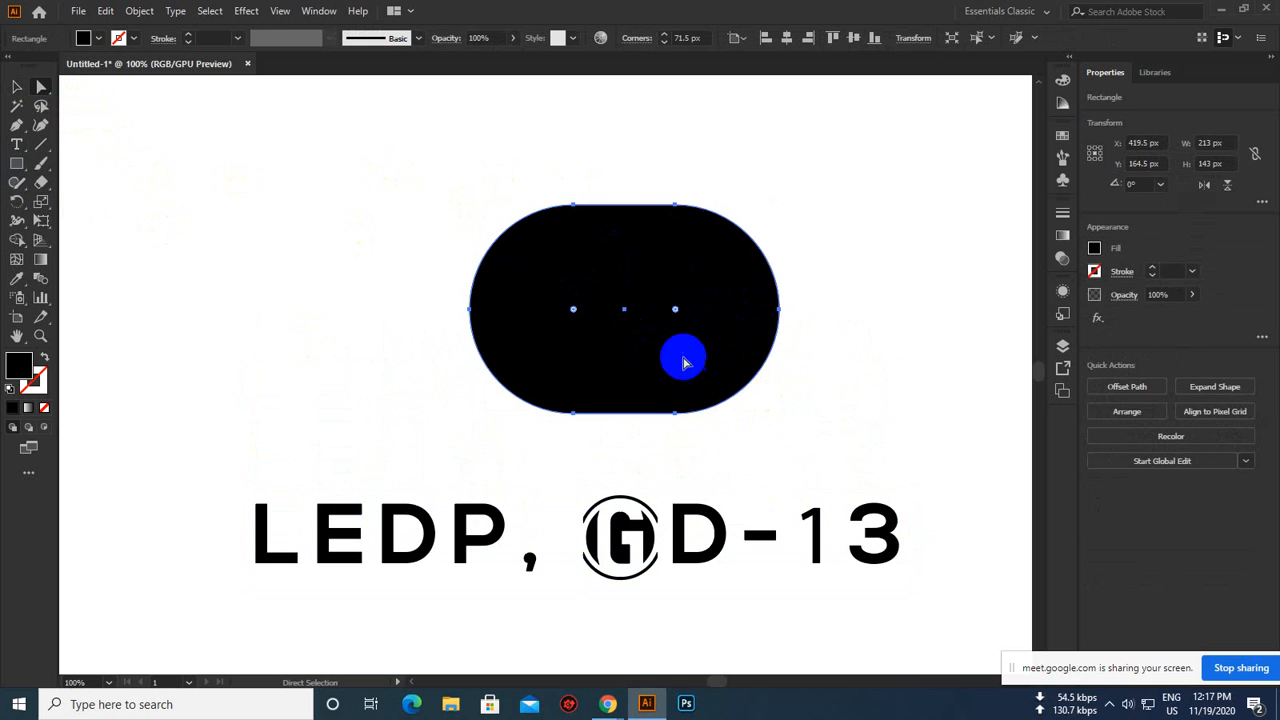
pyautogui.moveTo(679, 311); pyautogui.dragTo(536, 338)
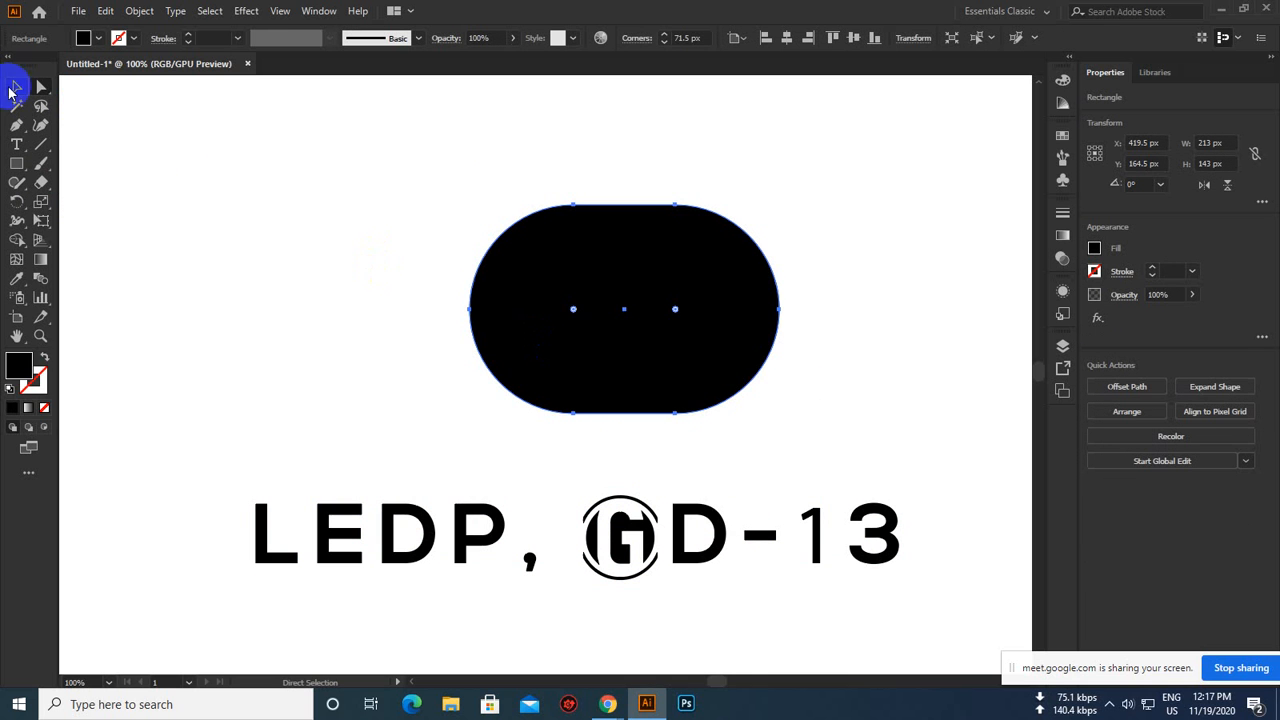
# Convert the rounded rectangle into an area type container filled with placeholder text using the Area Type tool, leaving nothing selected
pyautogui.click(16, 144)
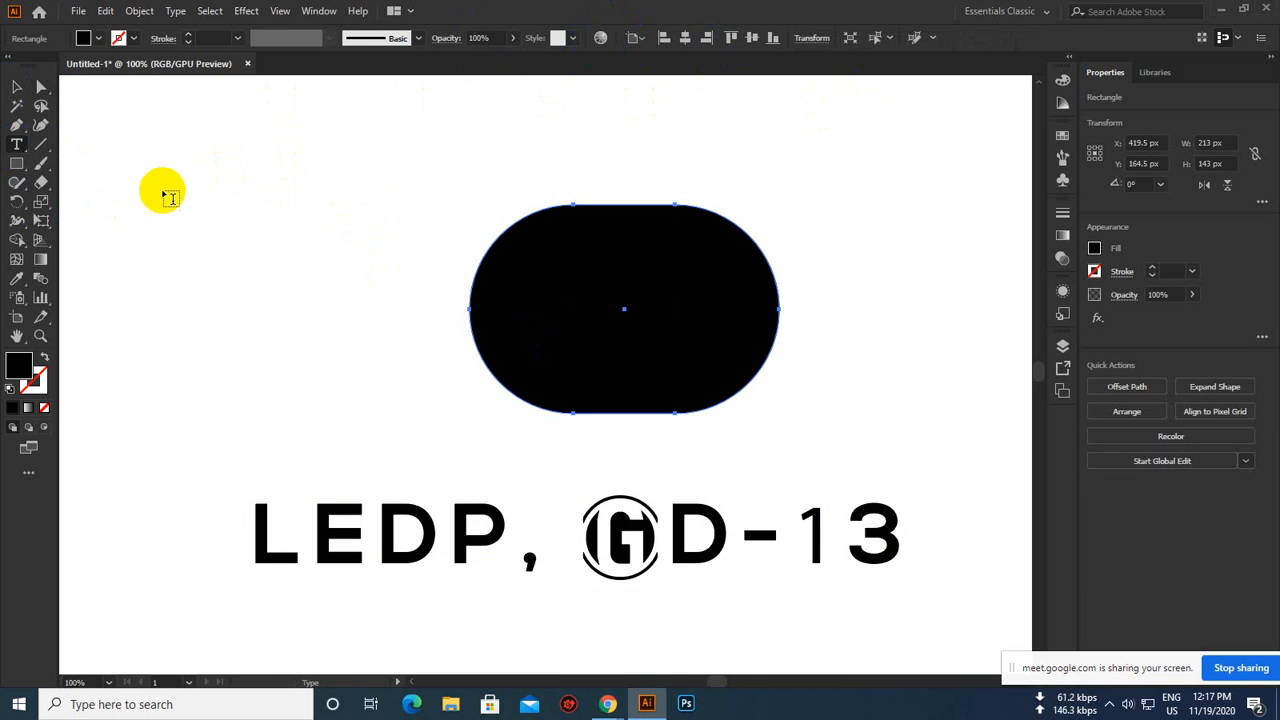
pyautogui.moveTo(16, 144); pyautogui.dragTo(60, 163)
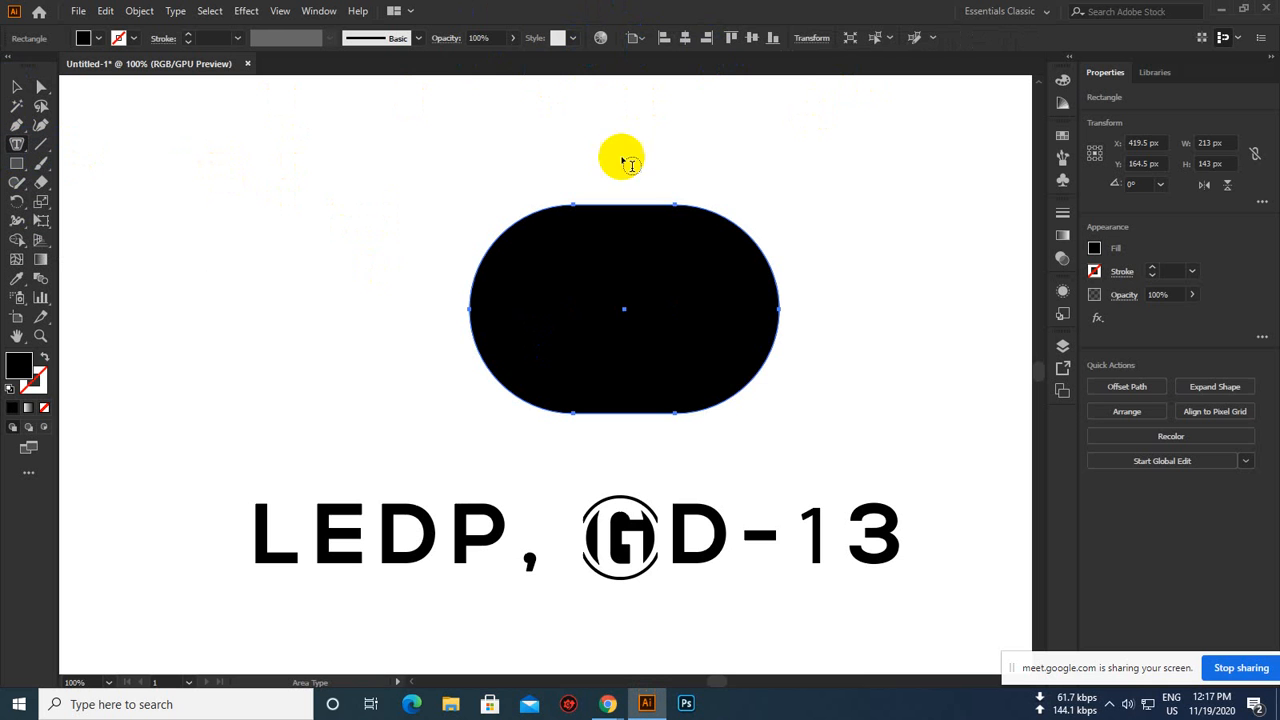
pyautogui.click(553, 219)
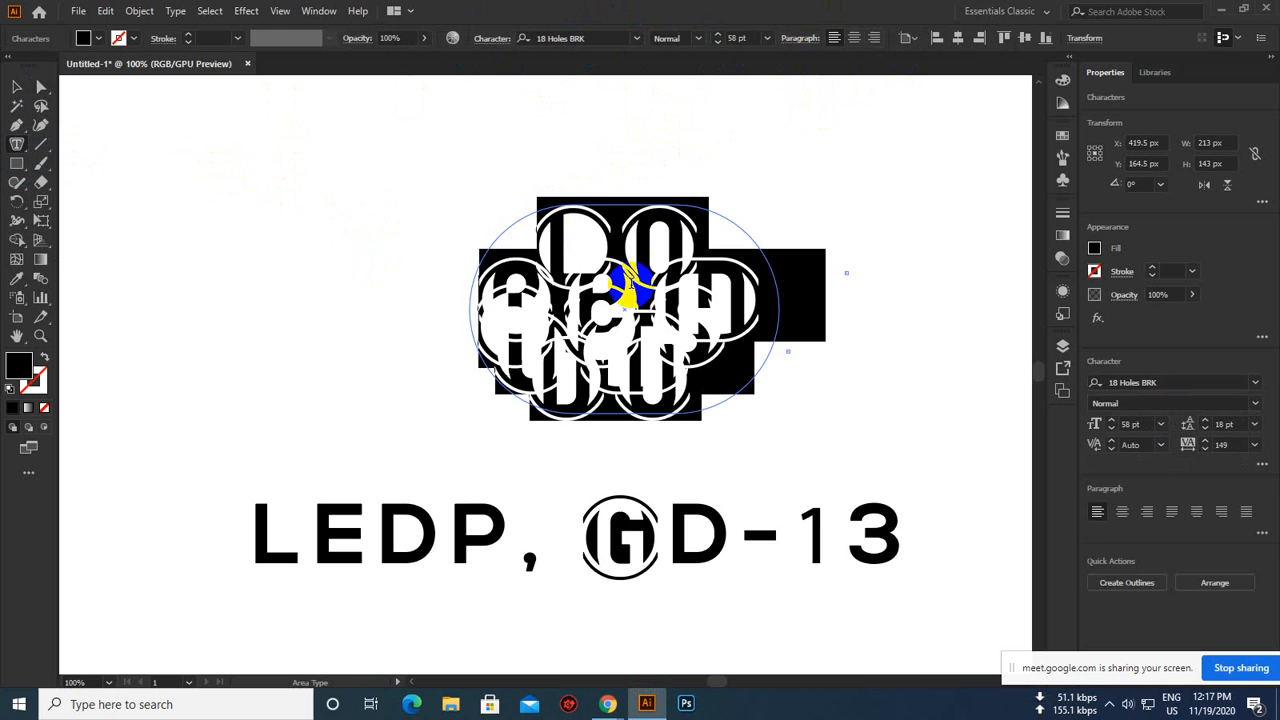
pyautogui.click(16, 87)
pyautogui.click(349, 114)
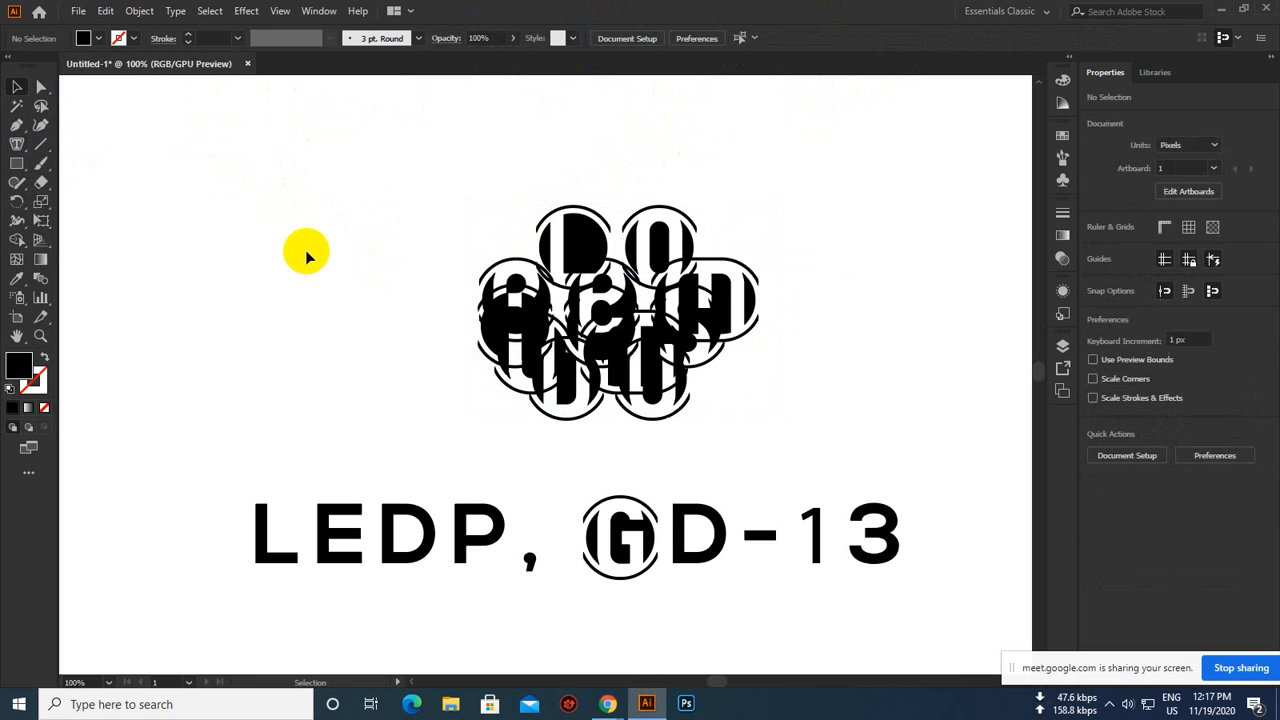
# Reduce the font size of all placeholder text inside the rounded shape to 18 pt
pyautogui.click(618, 315)
pyautogui.doubleClick(640, 288)
pyautogui.hotkey('ctrl', 'a')
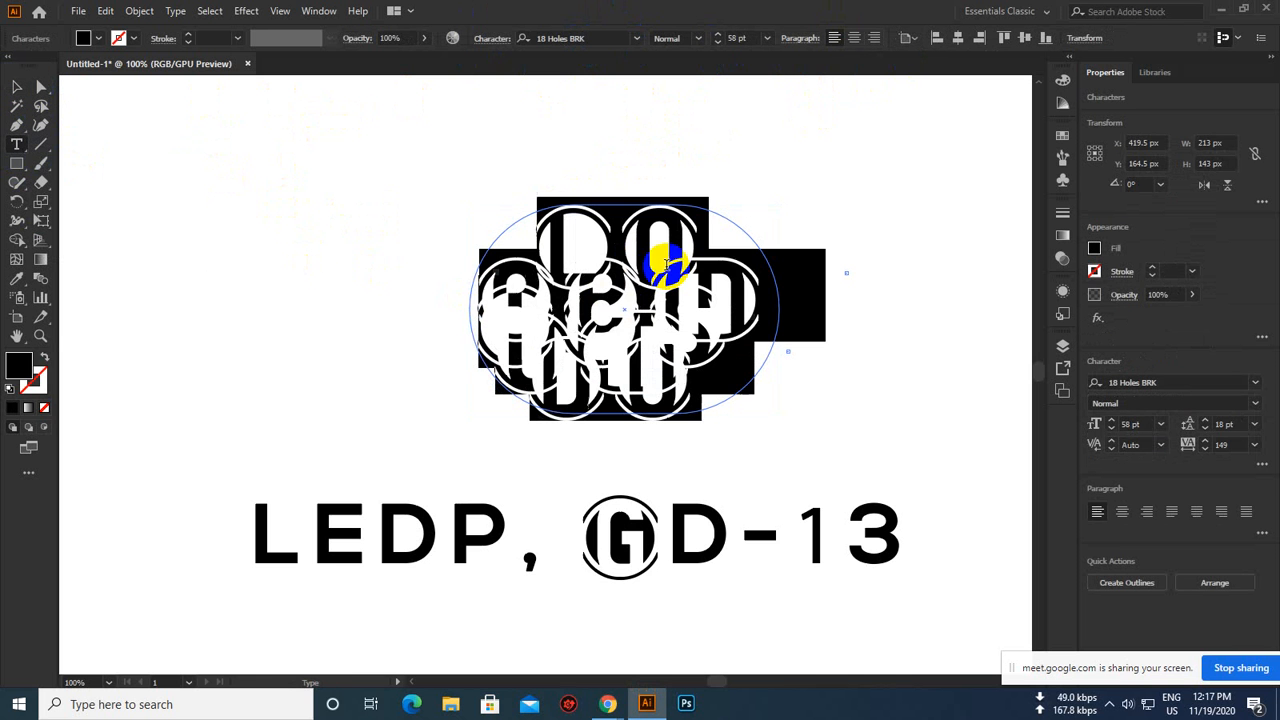
pyautogui.click(718, 43)
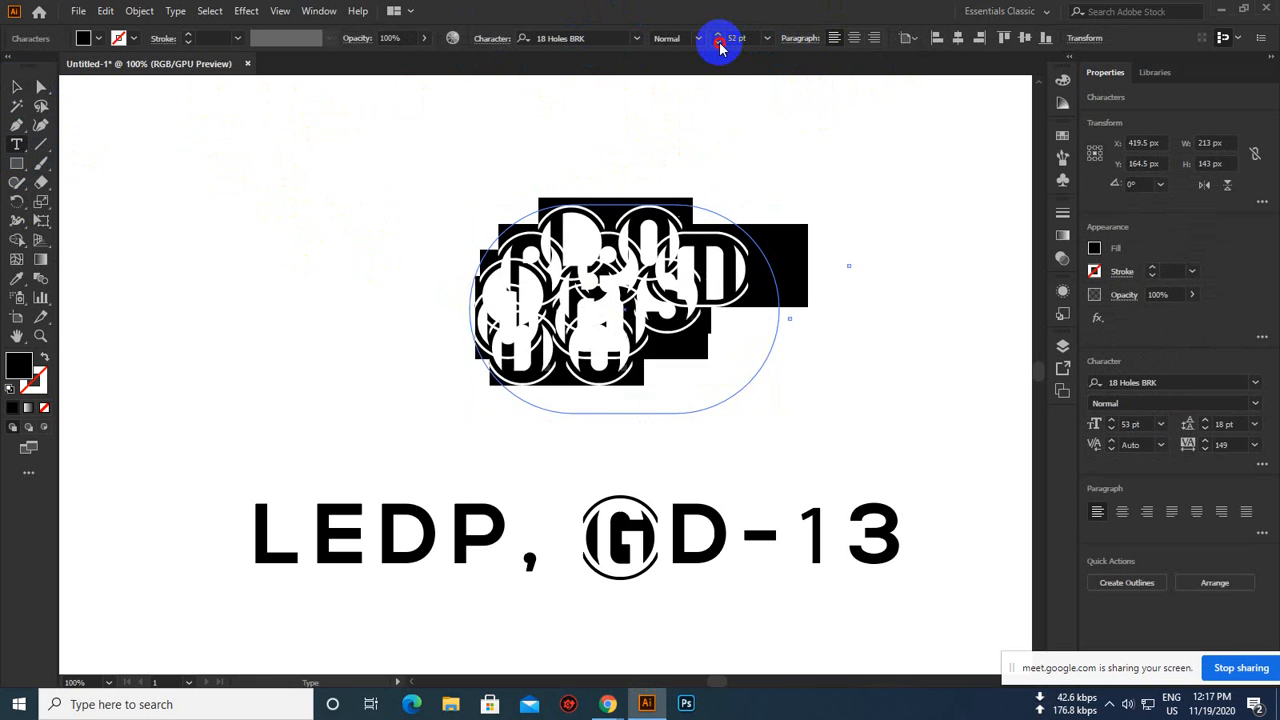
pyautogui.moveTo(720, 45); pyautogui.dragTo(721, 48)
pyautogui.click(720, 46)
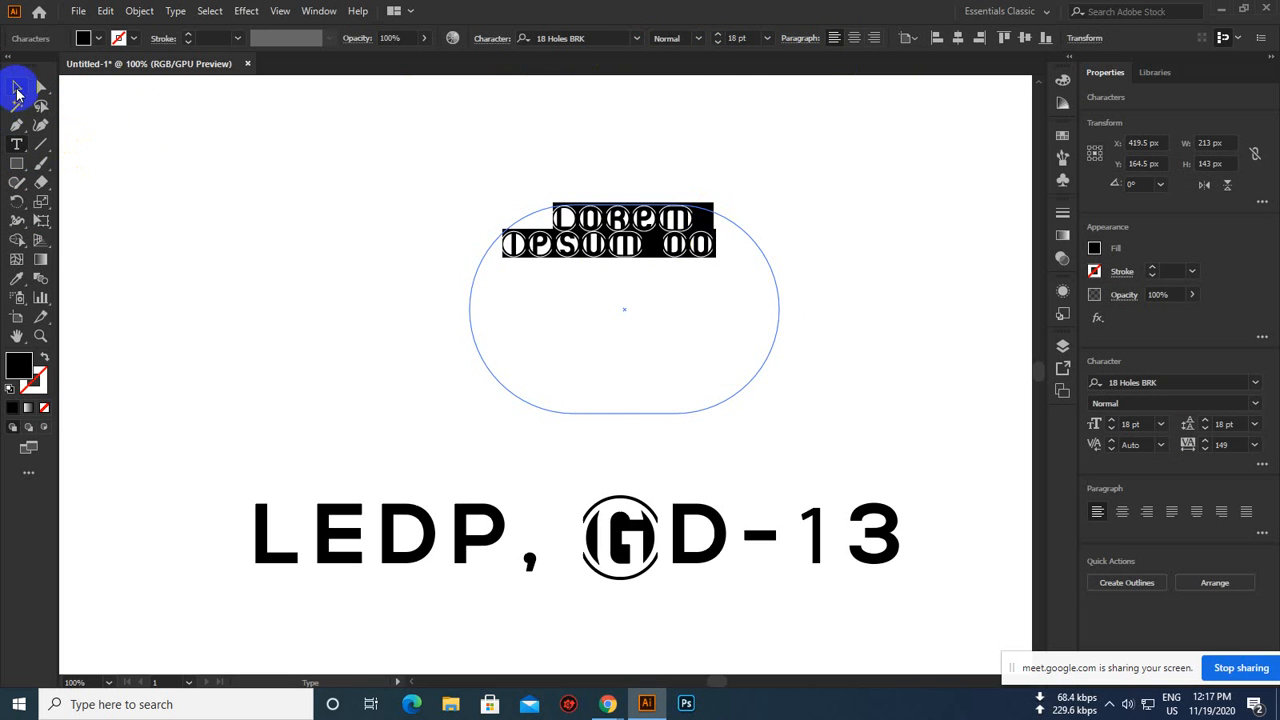
pyautogui.click(16, 87)
# Fill the rounded shape by appending "lhjkhjkhjkhkjhjkhjkhjkhhkho;oi;oioiodsdf" to the end of the placeholder text
pyautogui.click(626, 244)
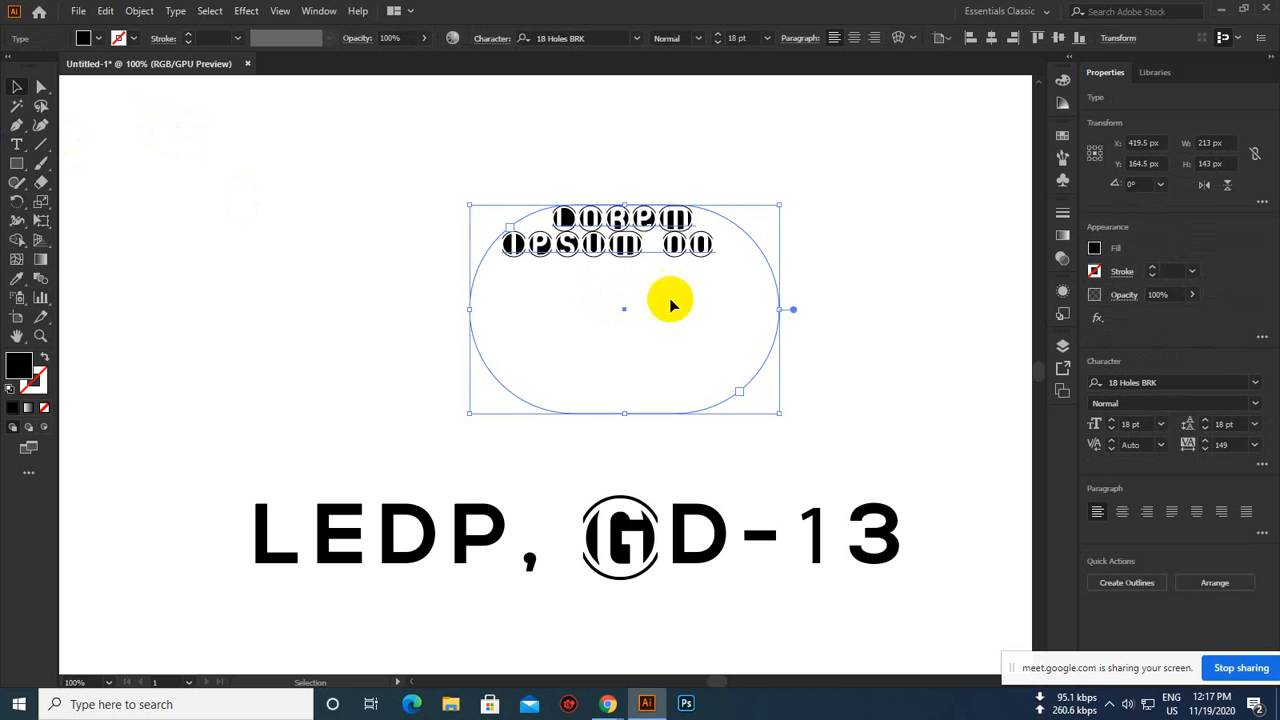
pyautogui.doubleClick(714, 246)
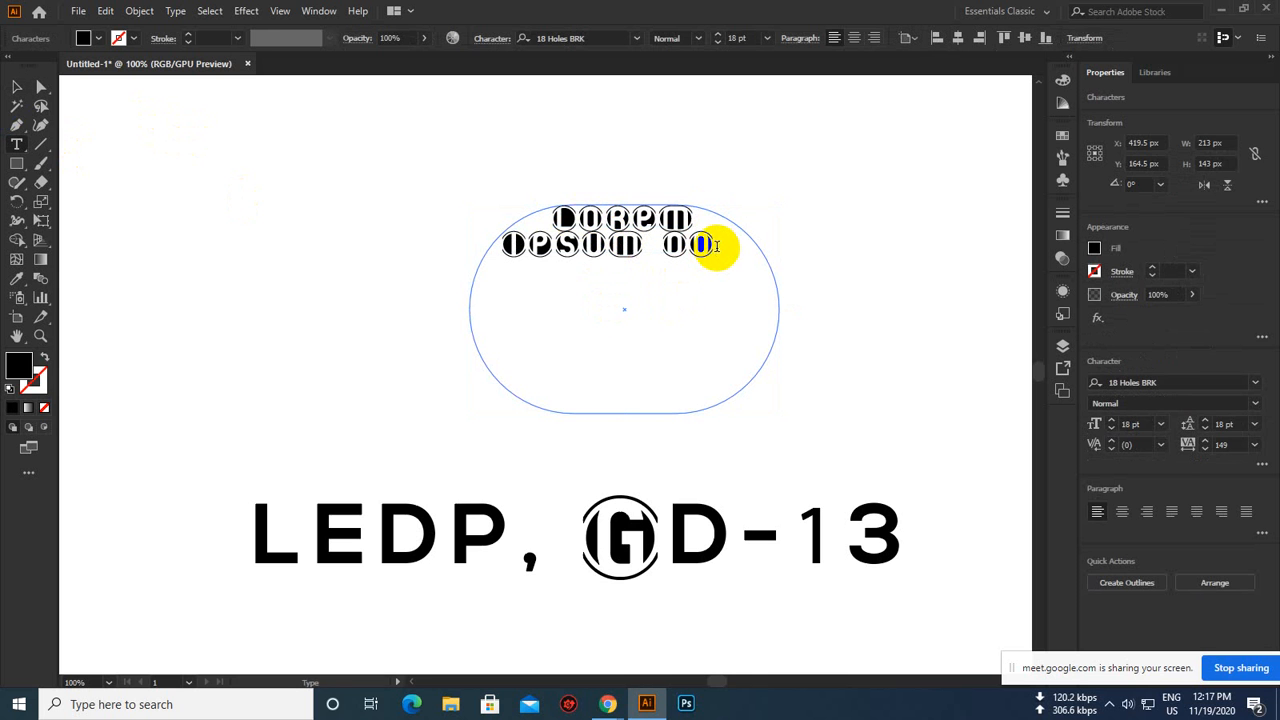
pyautogui.write('lhjkhjkhjkhkjhjkhjkhjkhhkh')
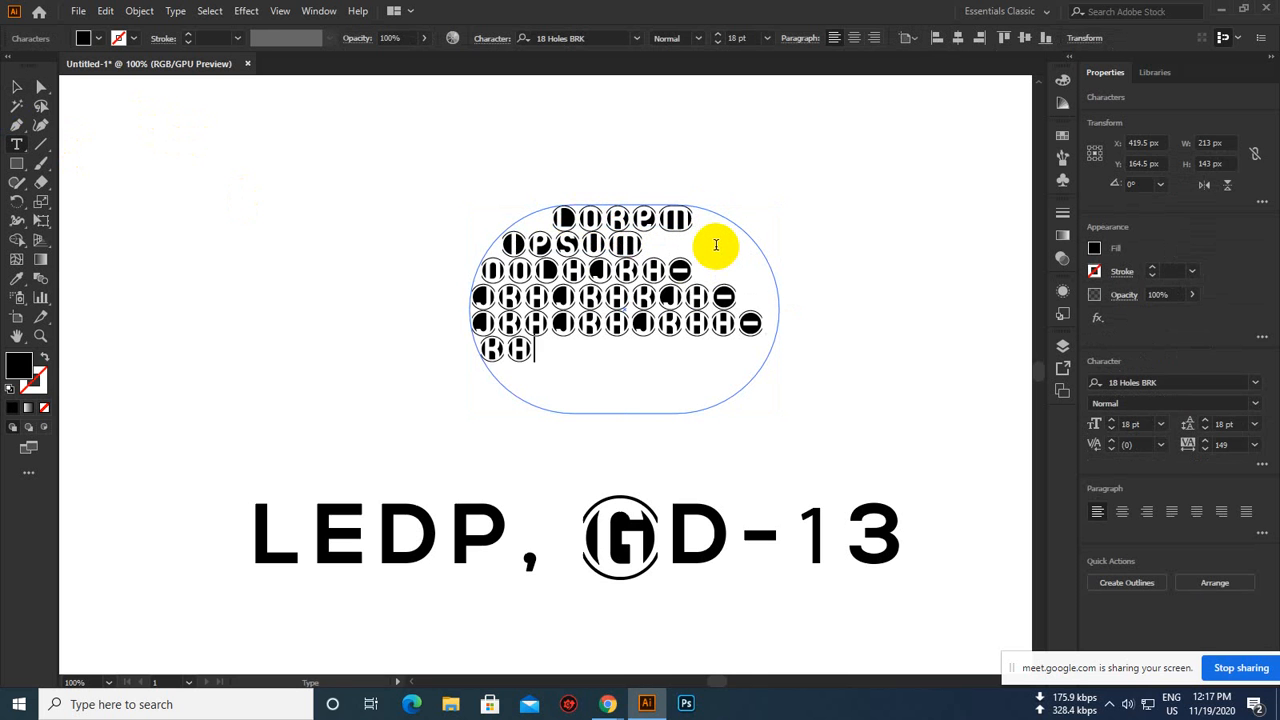
pyautogui.write('o;oi;oioiodsdf')
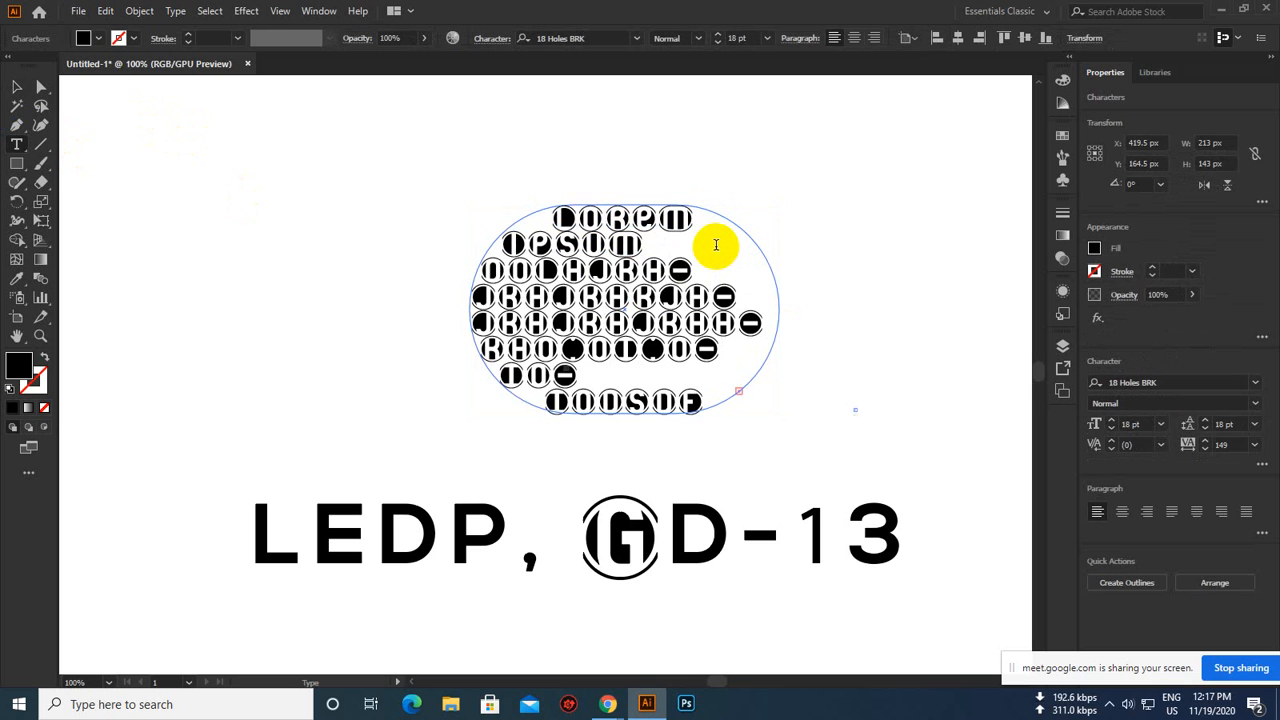
pyautogui.click(16, 87)
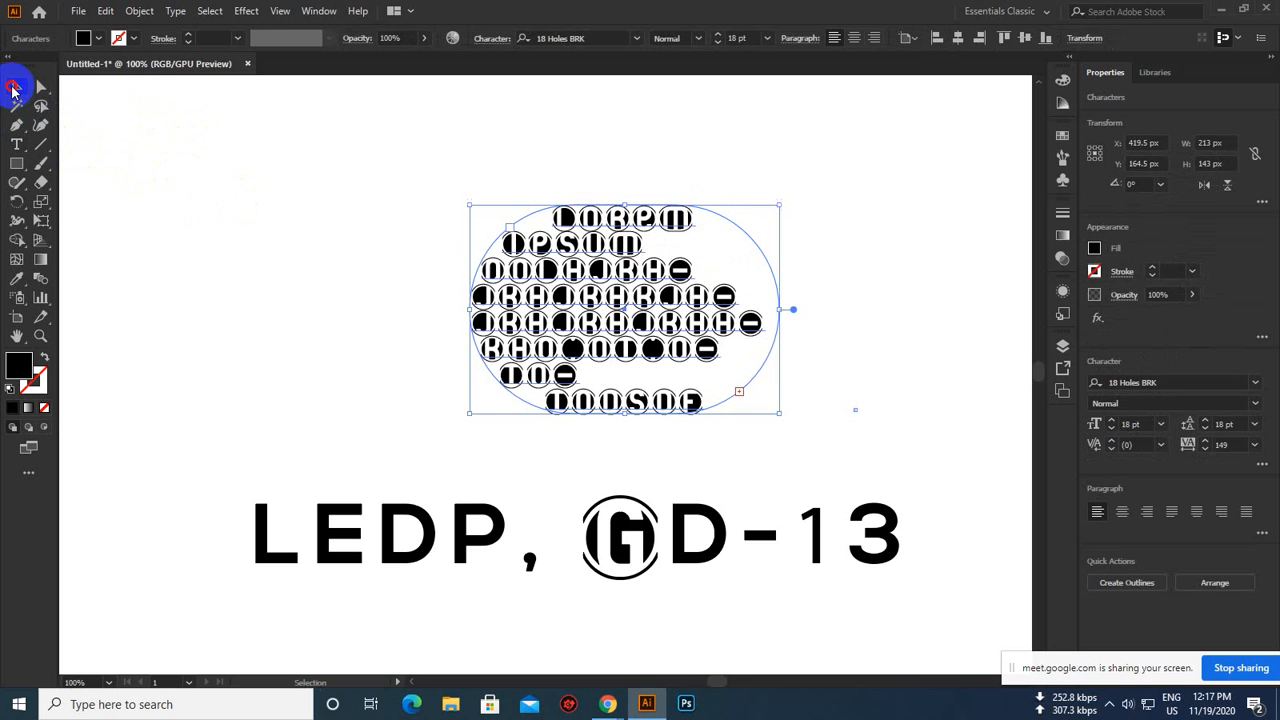
# Centre-align the text inside the rounded shape, try right alignment, and return it to centre alignment
pyautogui.click(854, 38)
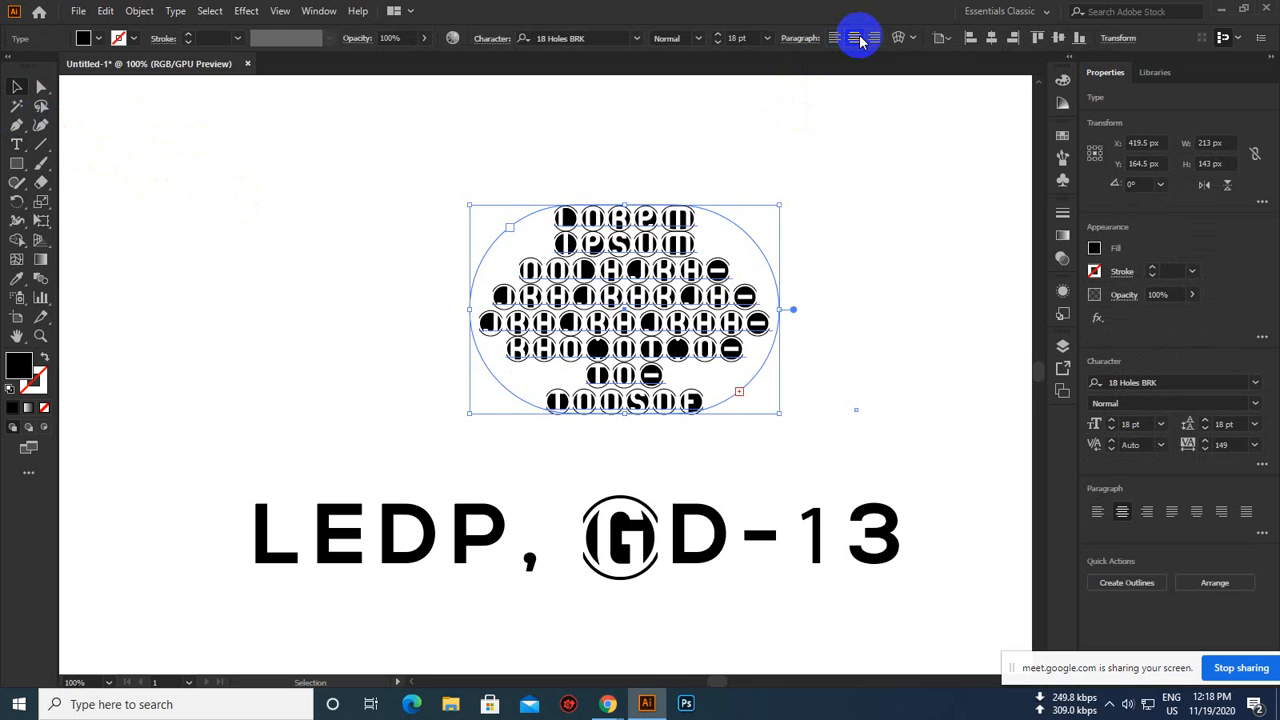
pyautogui.click(443, 163)
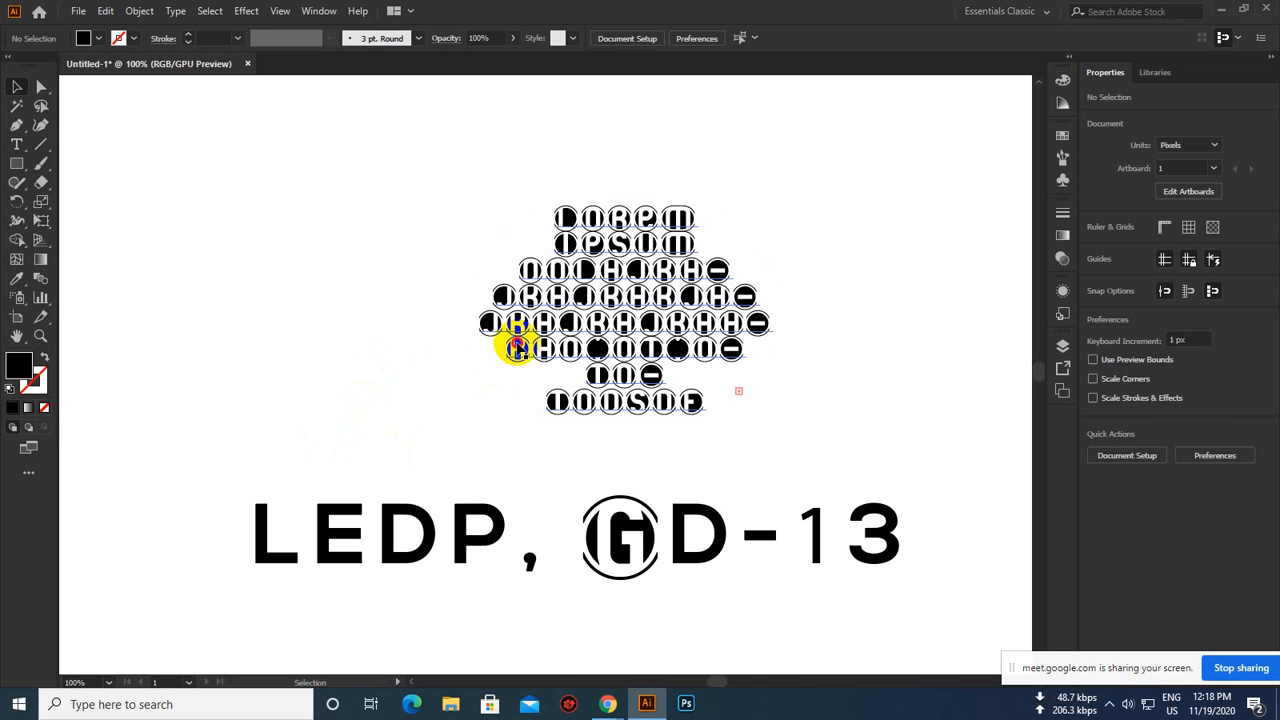
pyautogui.click(514, 342)
pyautogui.click(874, 39)
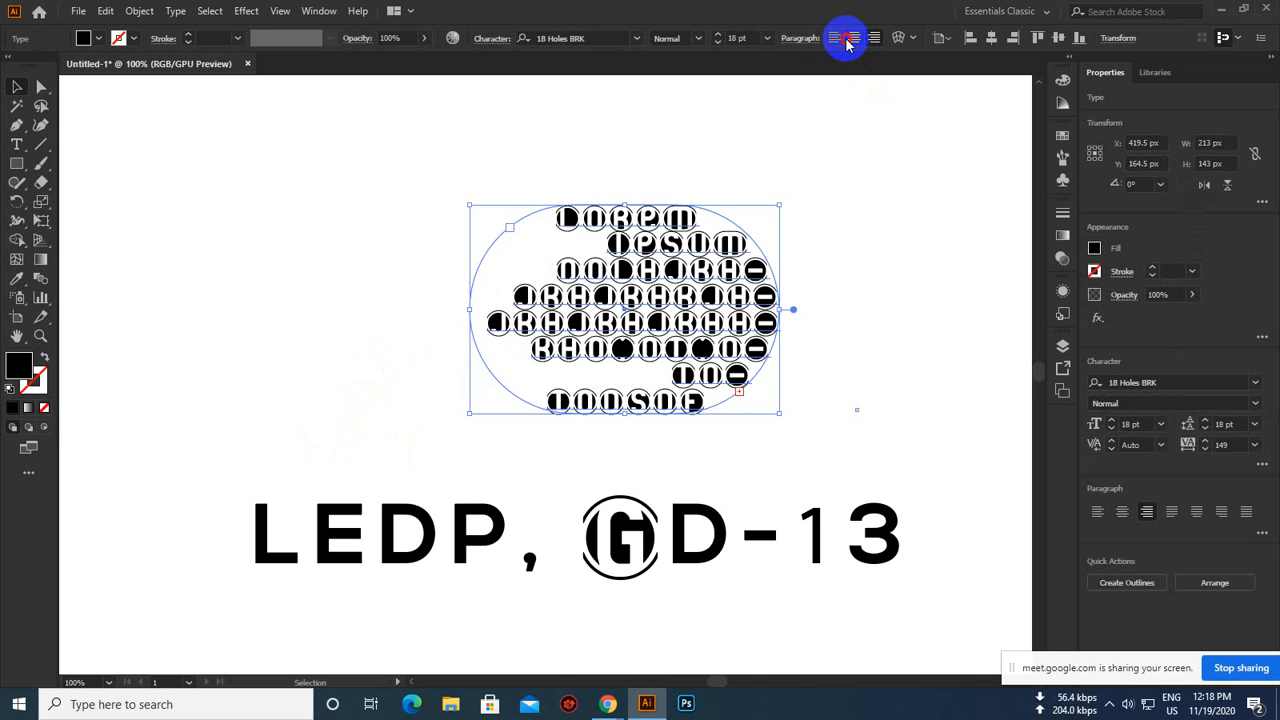
pyautogui.click(851, 40)
pyautogui.click(760, 140)
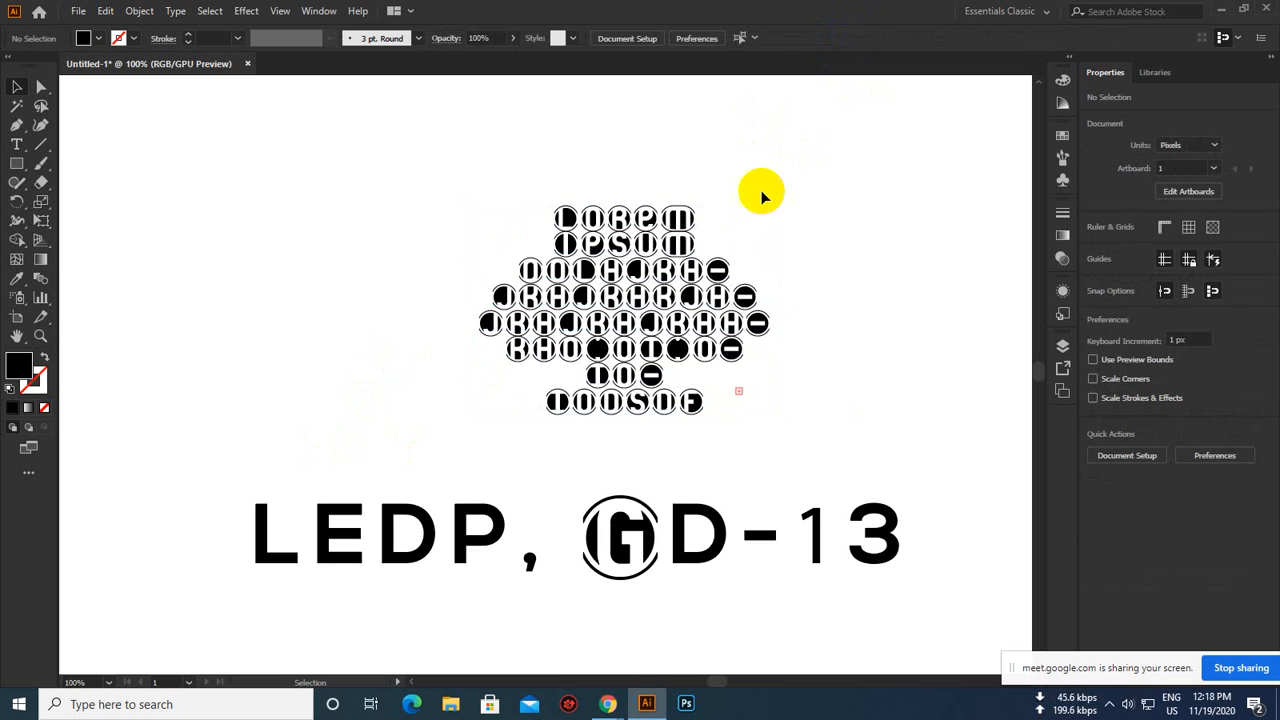
# Delete the area text above "LEDP, GD-13"
pyautogui.press('Delete')
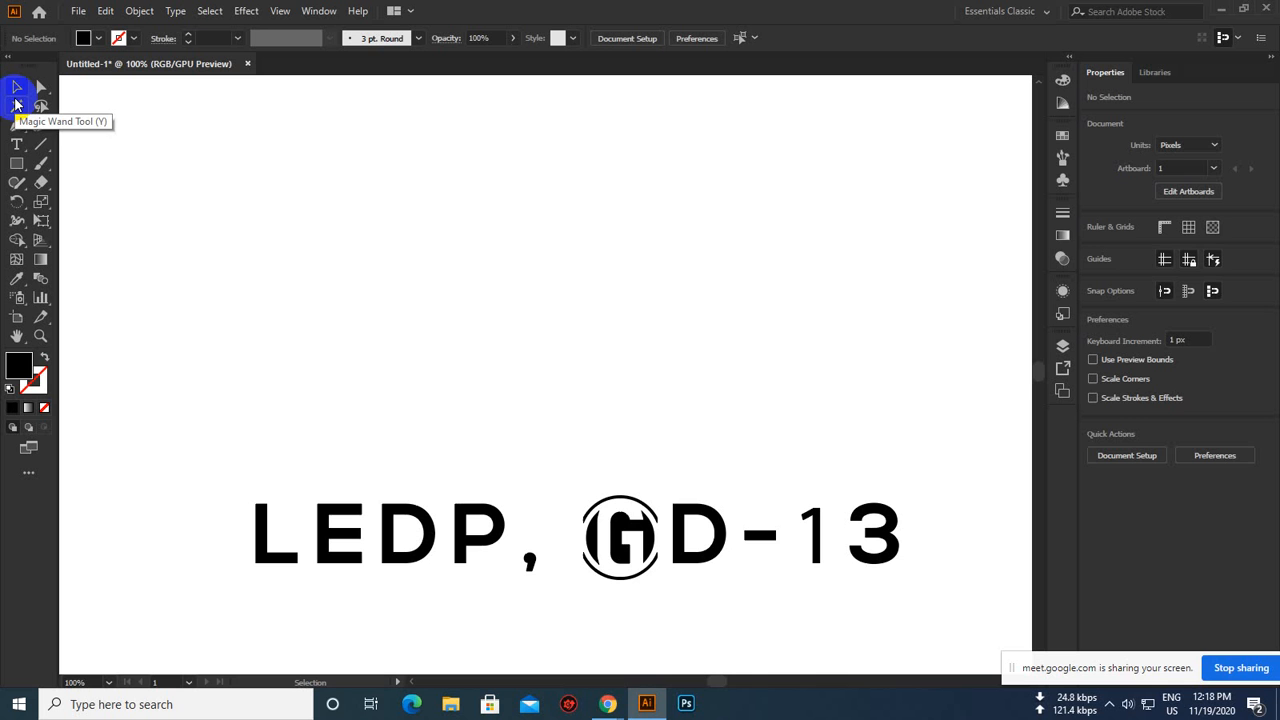
pyautogui.click(18, 146)
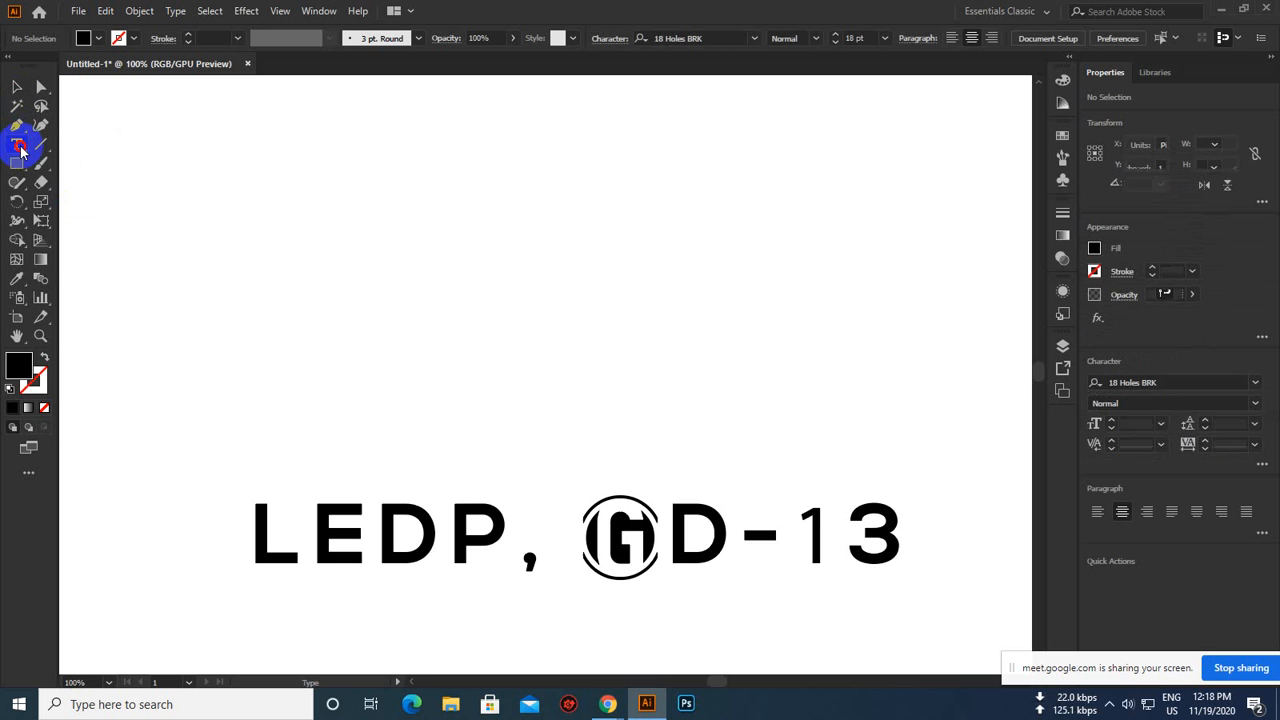
pyautogui.click(20, 150)
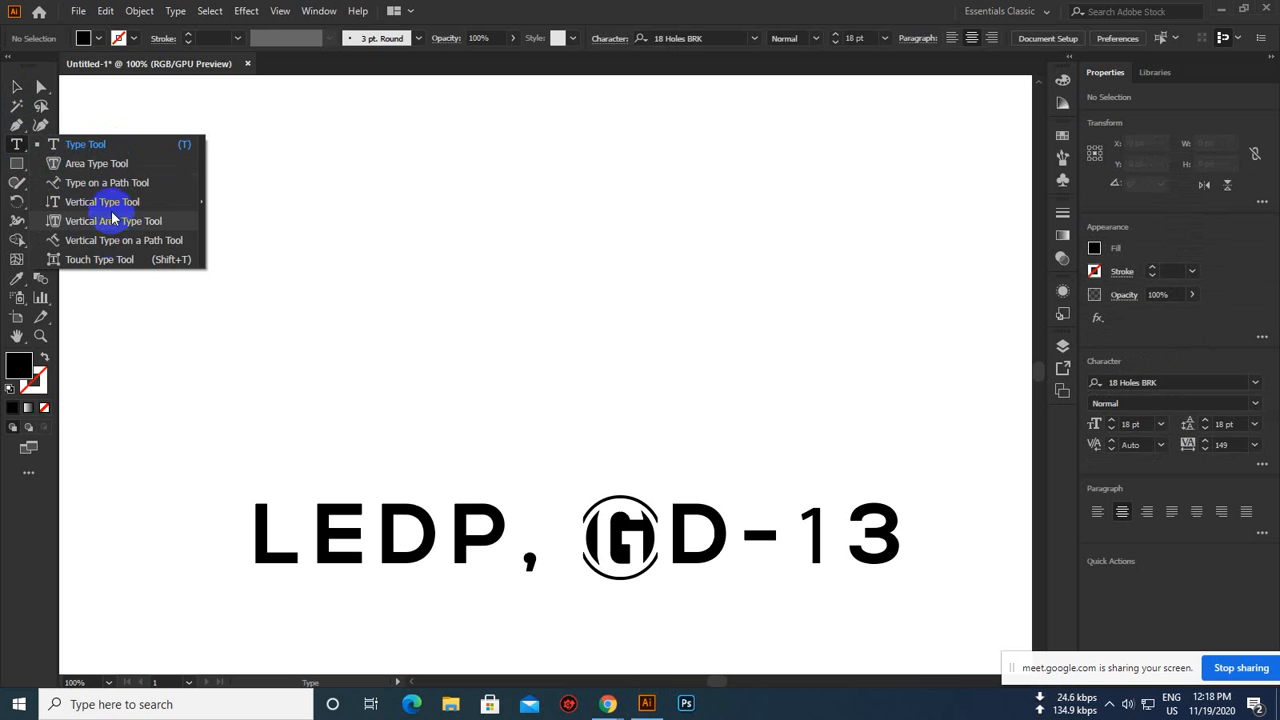
pyautogui.click(22, 150)
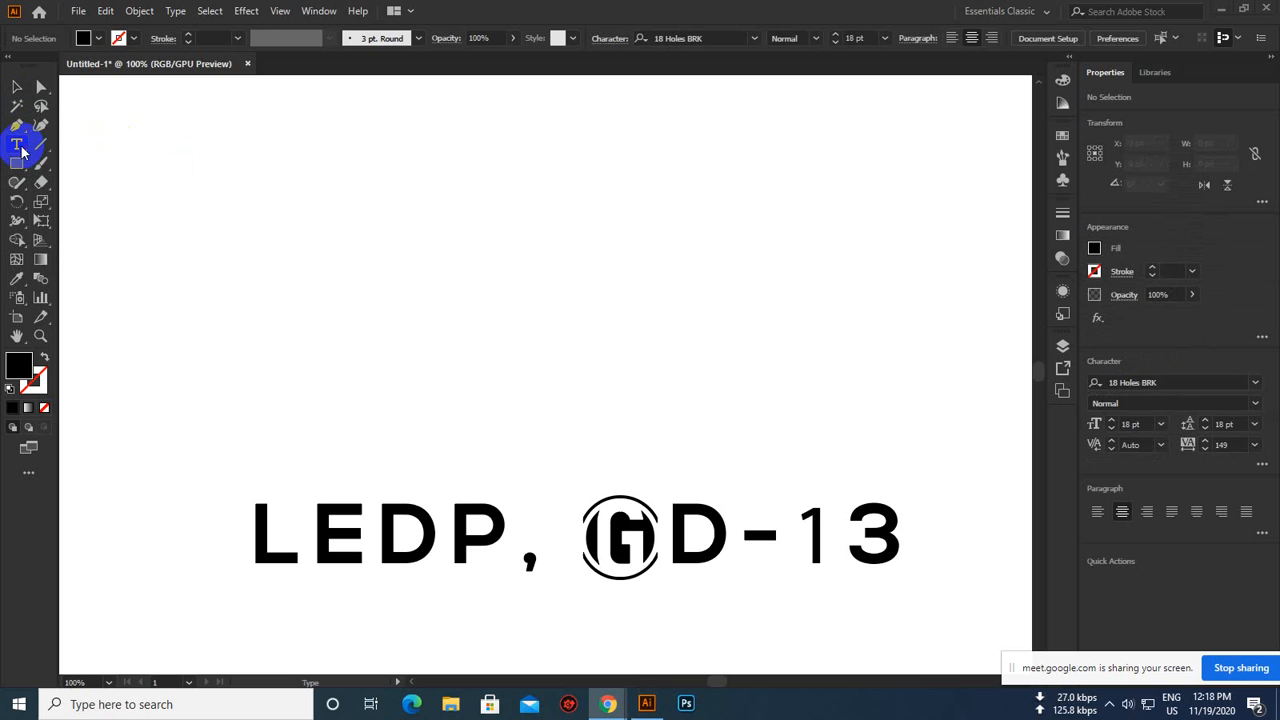
pyautogui.click(1110, 708)
pyautogui.click(1111, 708)
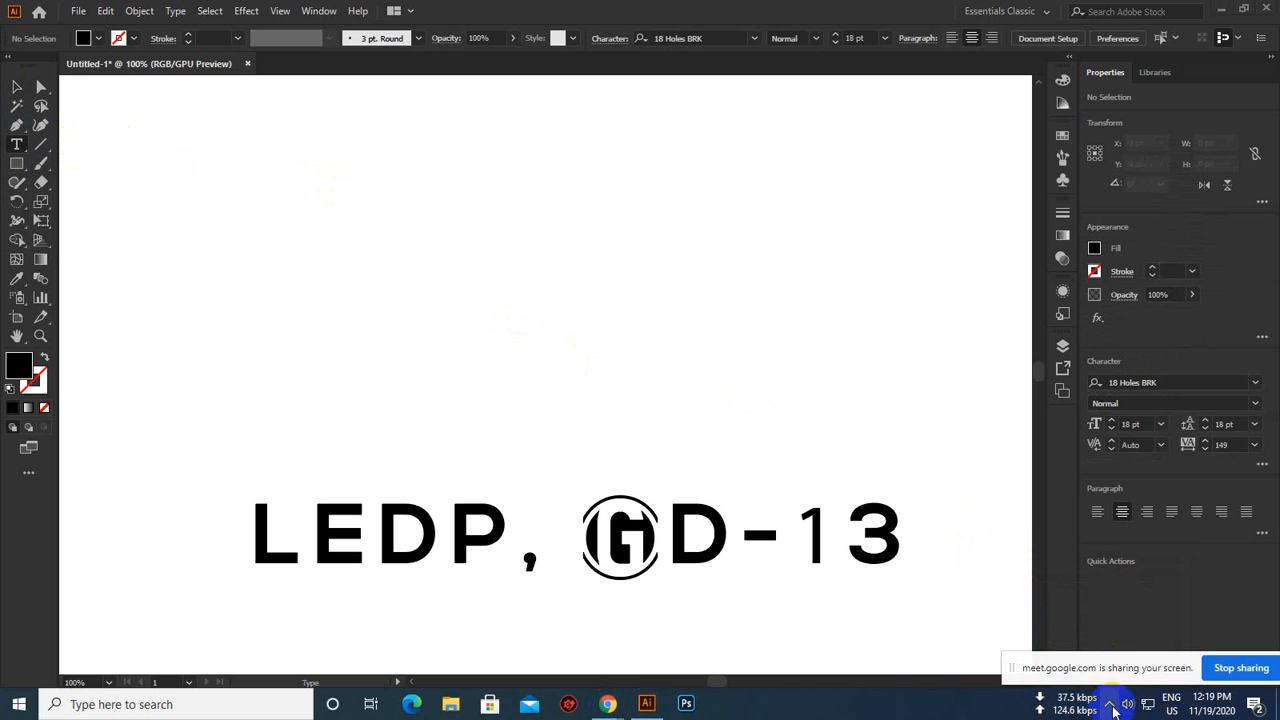
pyautogui.click(1111, 709)
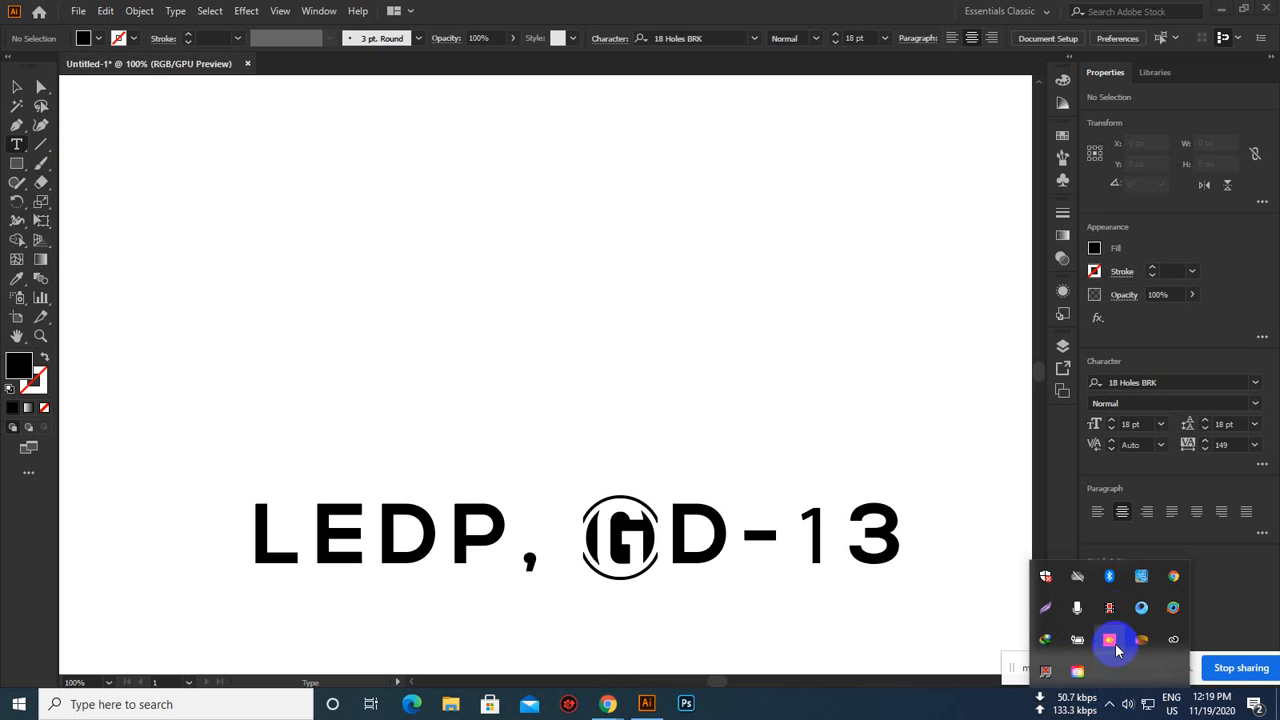